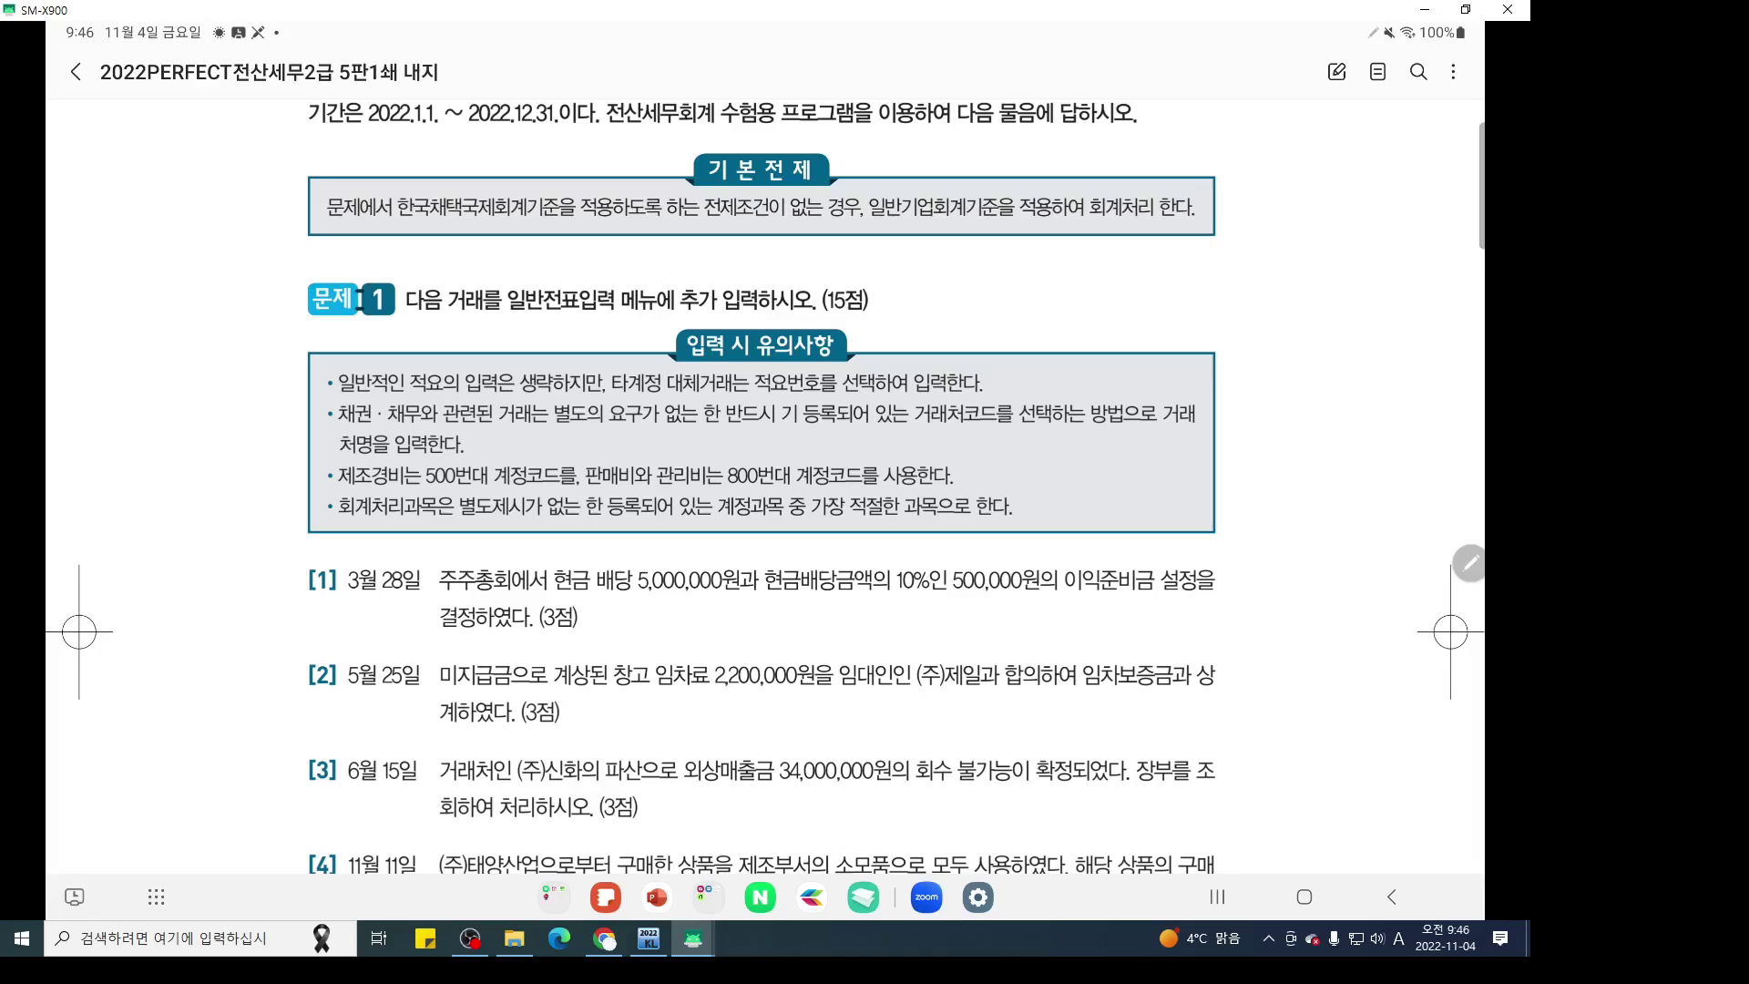
Switch to the running KcLep 전산세무 1급 session and exit it
left_click(648, 938)
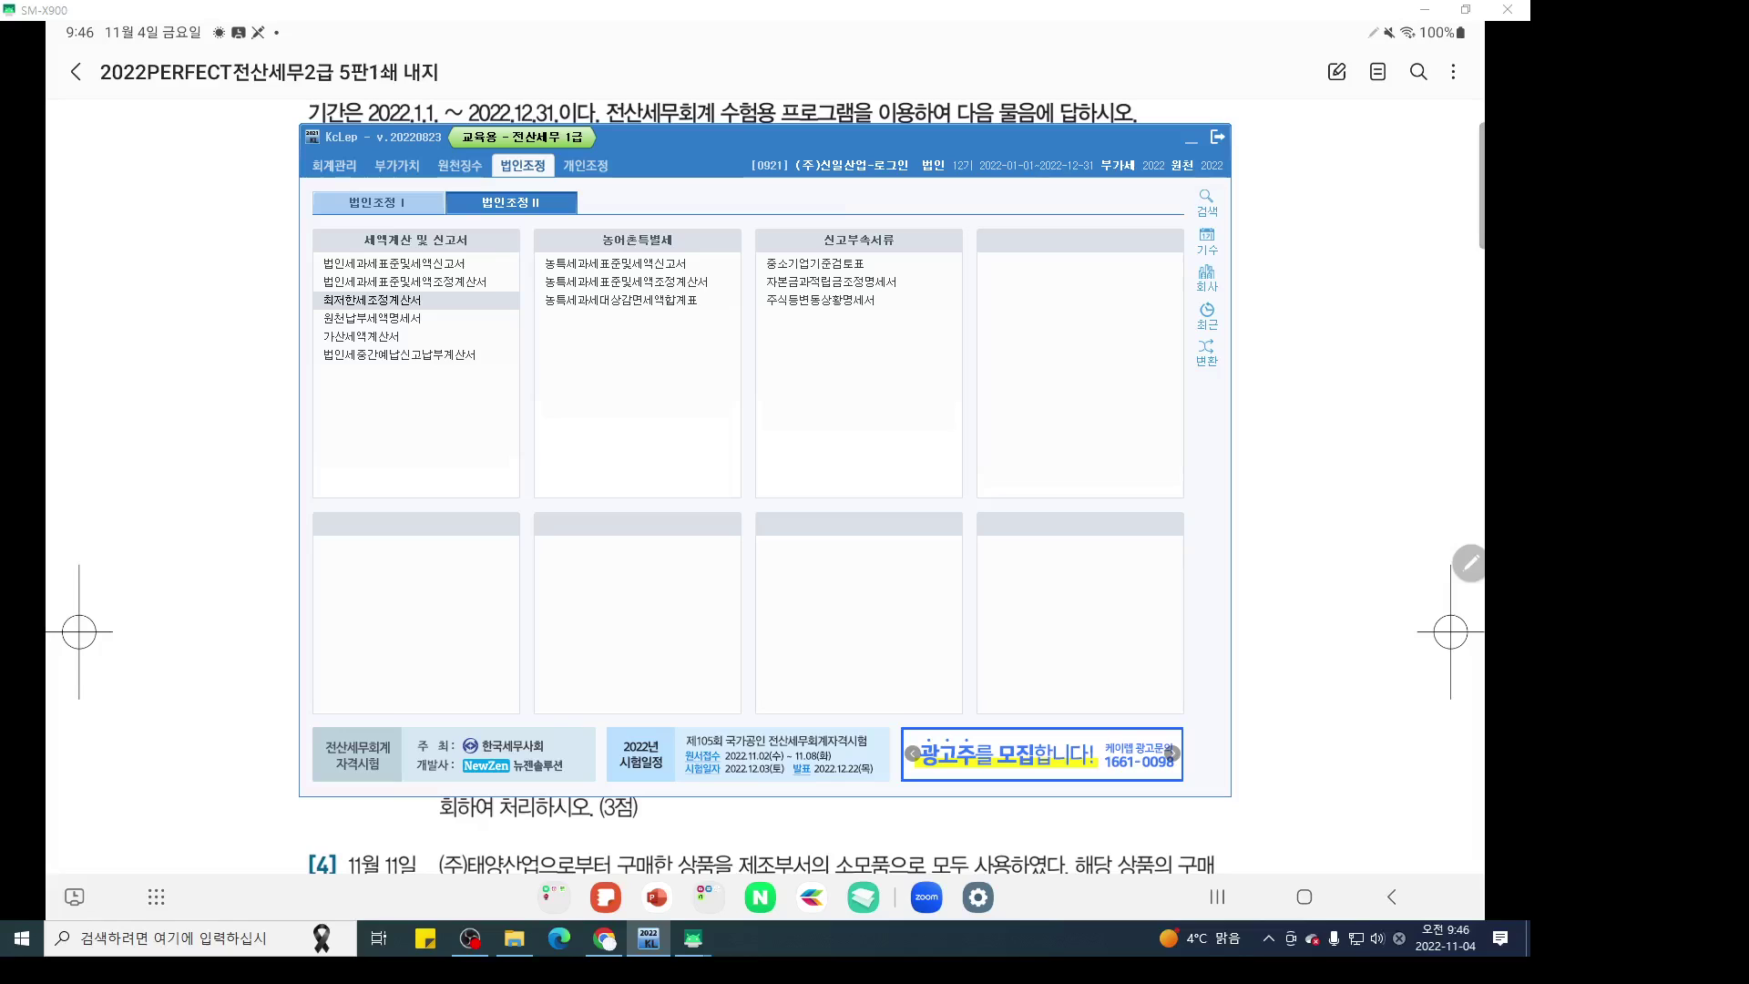
left_click(1216, 136)
key("Return")
Search Windows for "kc" and launch KcLep교육용 세무사랑Pro
left_click(200, 938)
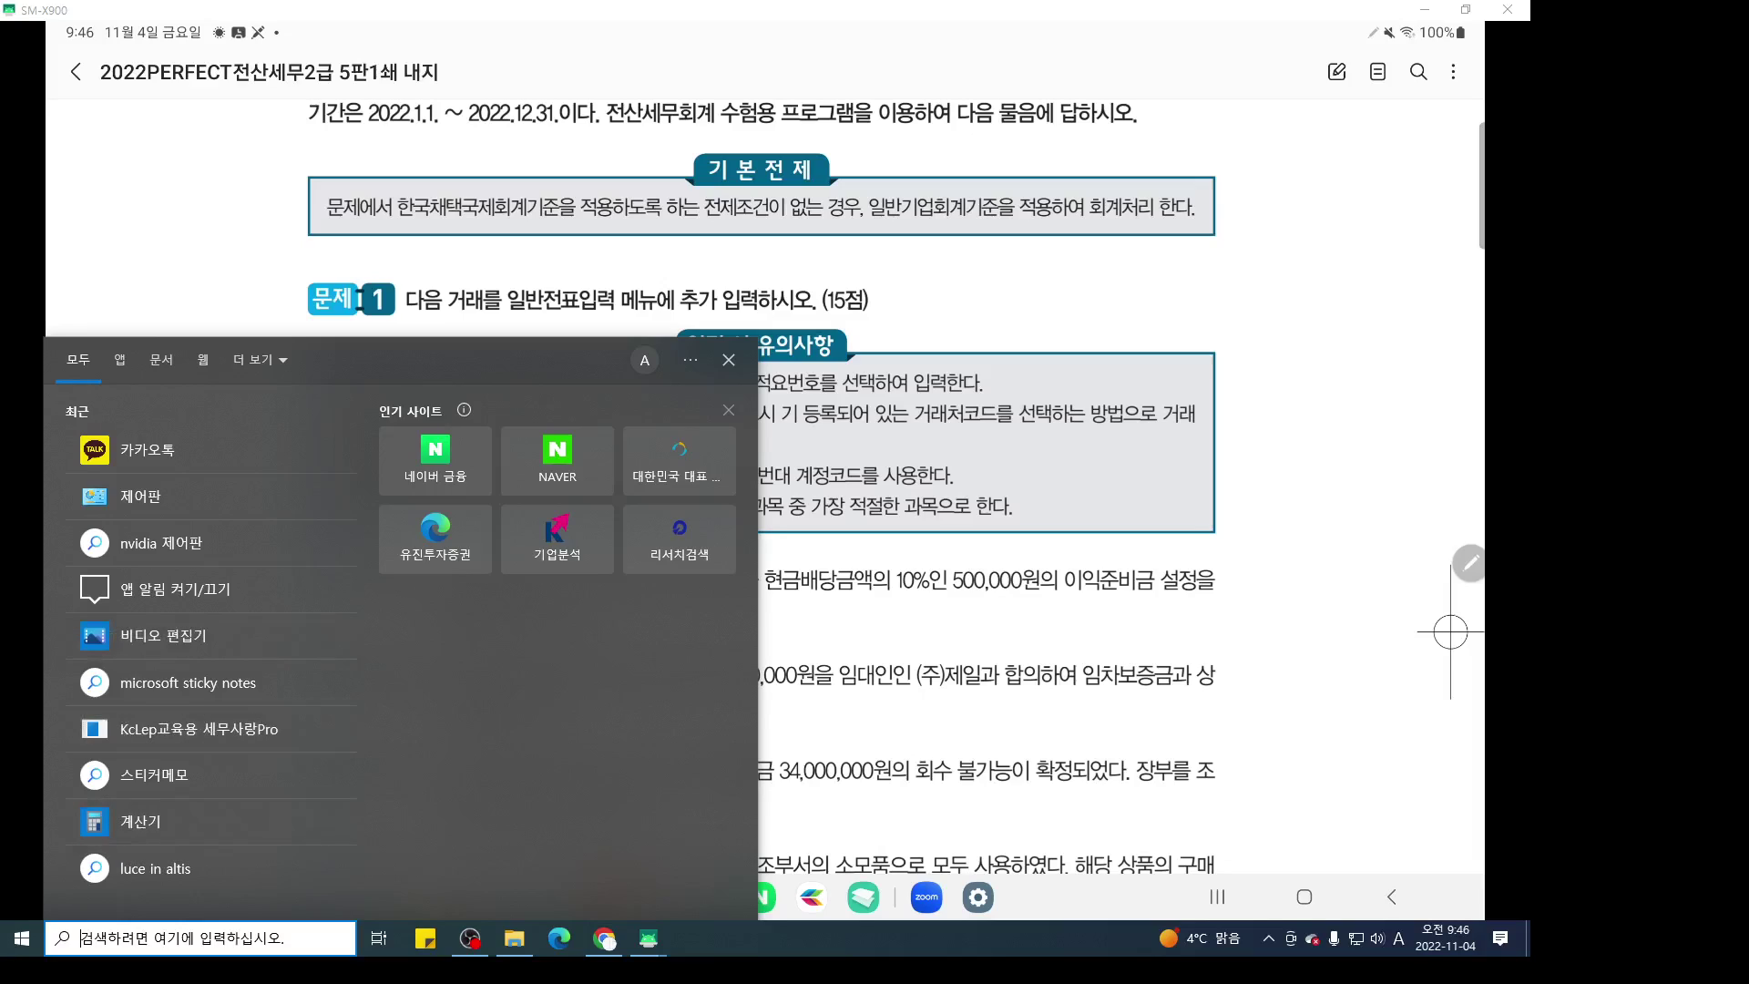
key("Hangul")
type("ㅏㅊ")
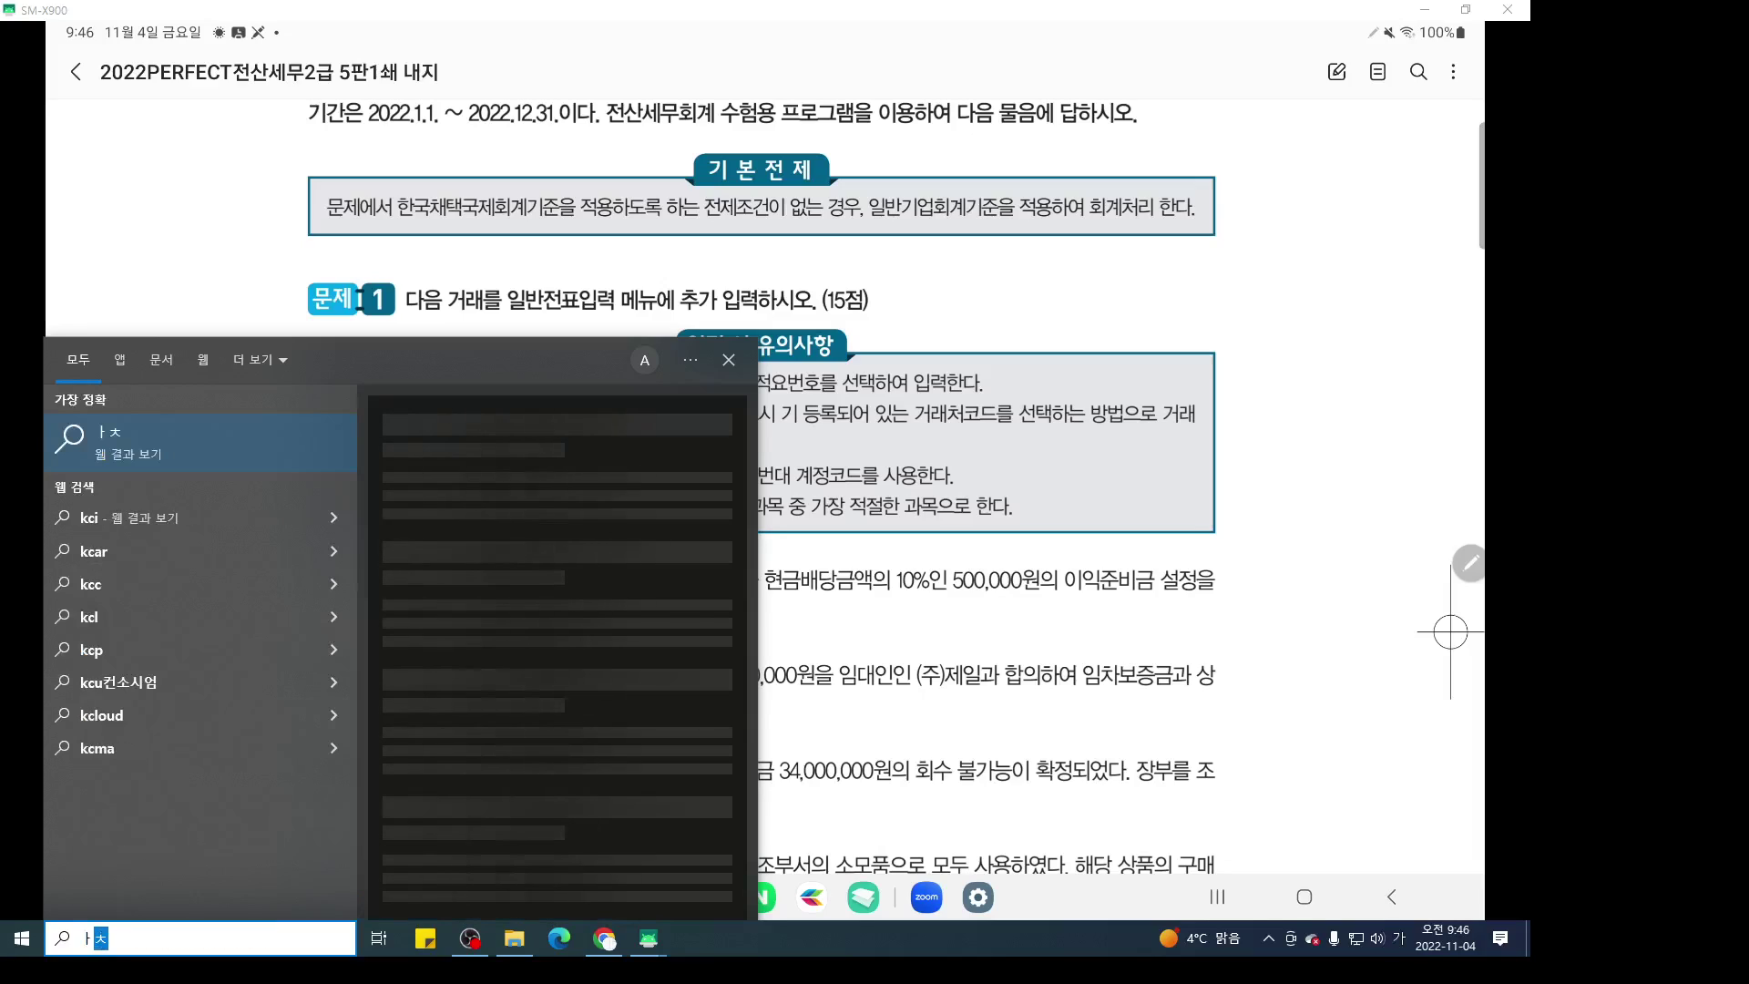
key("BackSpace")
key("BackSpace")
key("Hangul")
type("k")
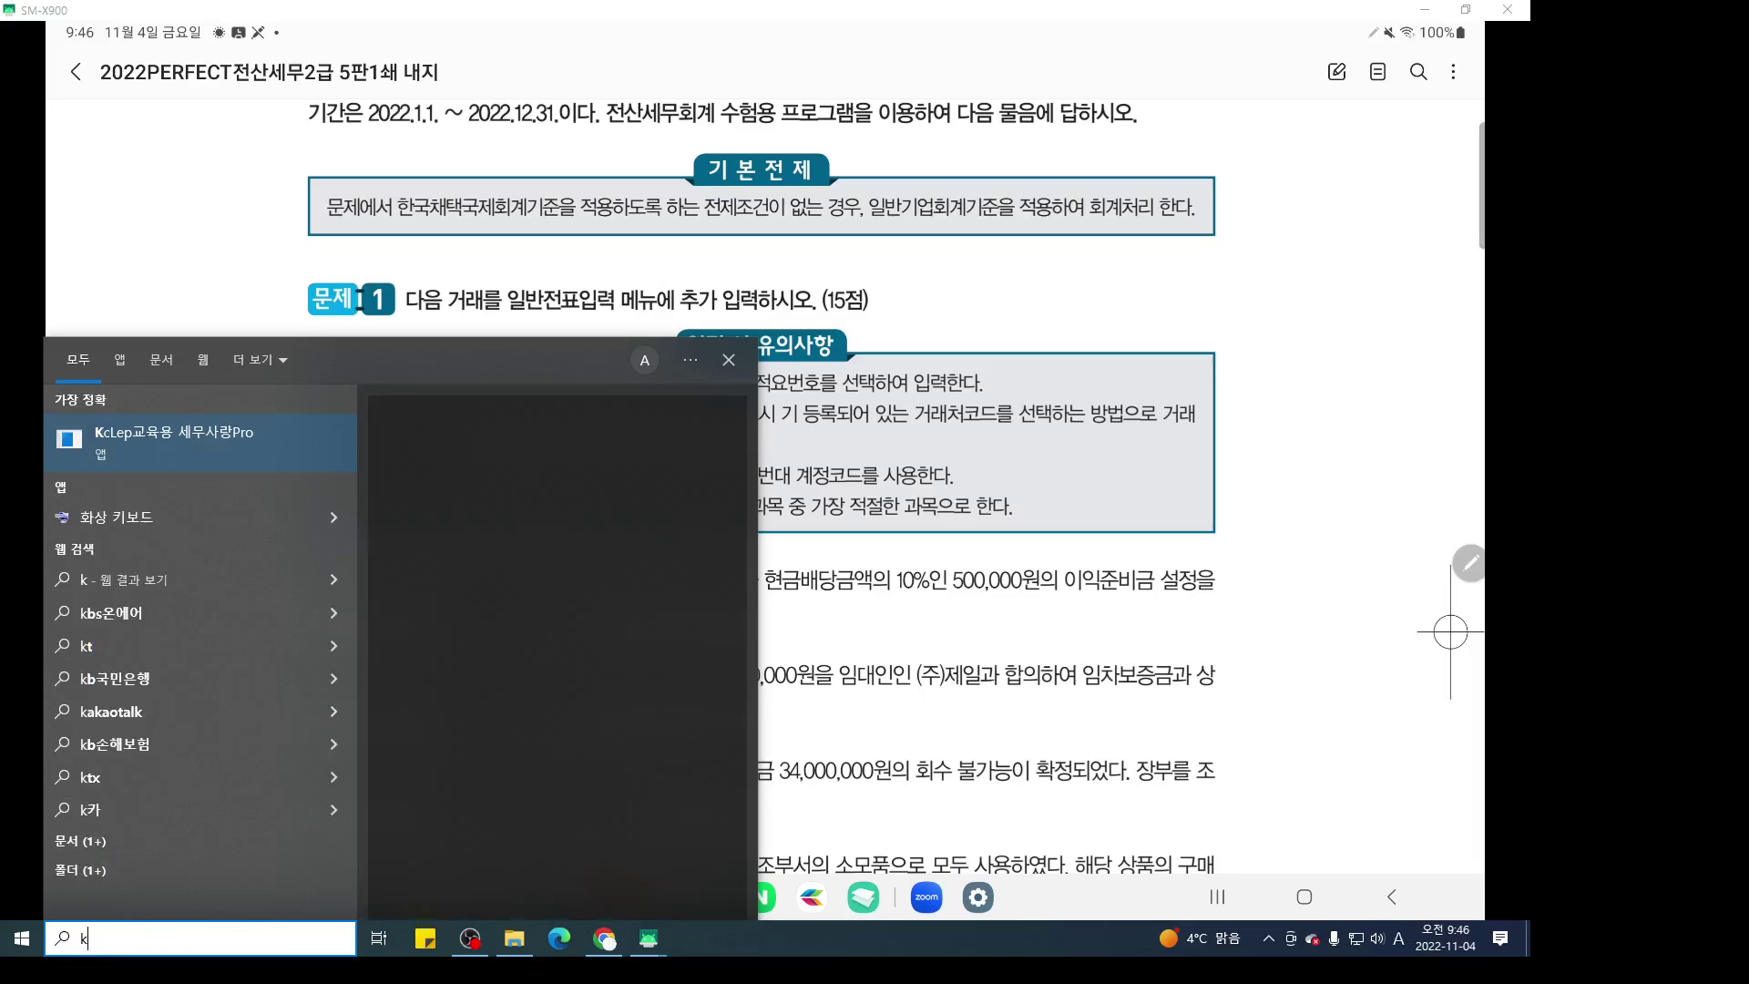
type("c")
key("Return")
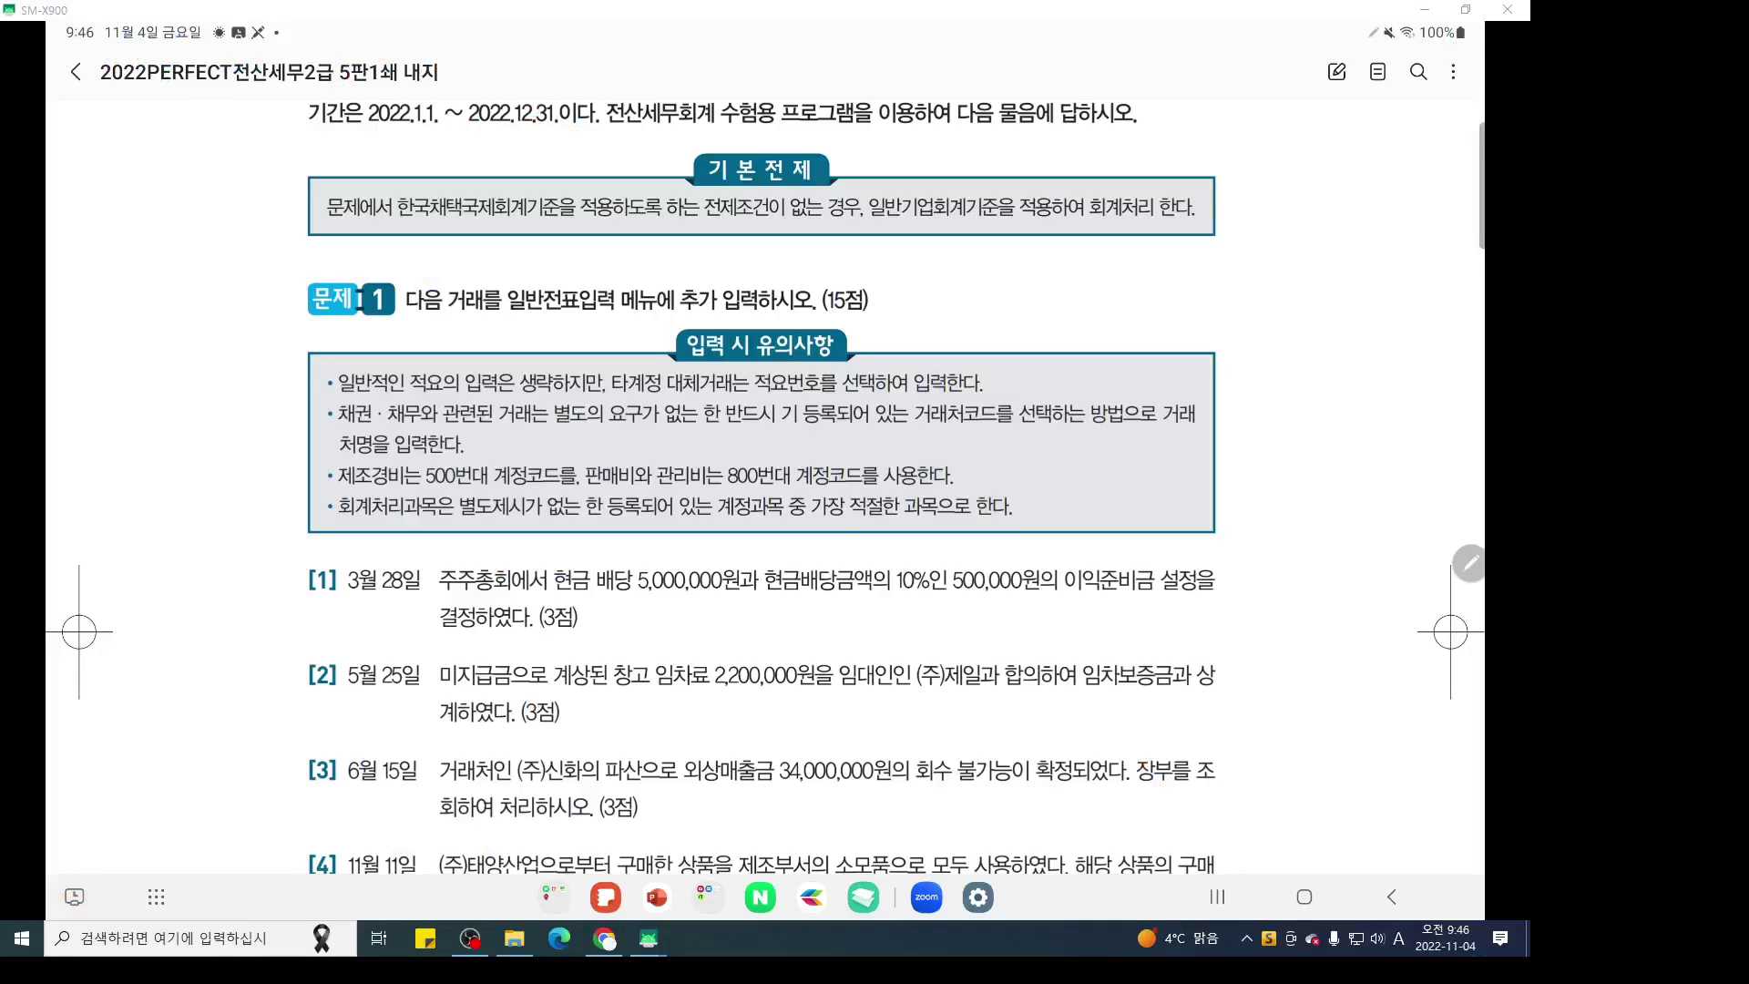
Accept the KcLep start-up choices and open 일반전표입력 for (주)문래전자[기출99회]
key("Return")
key("Return")
key("Return")
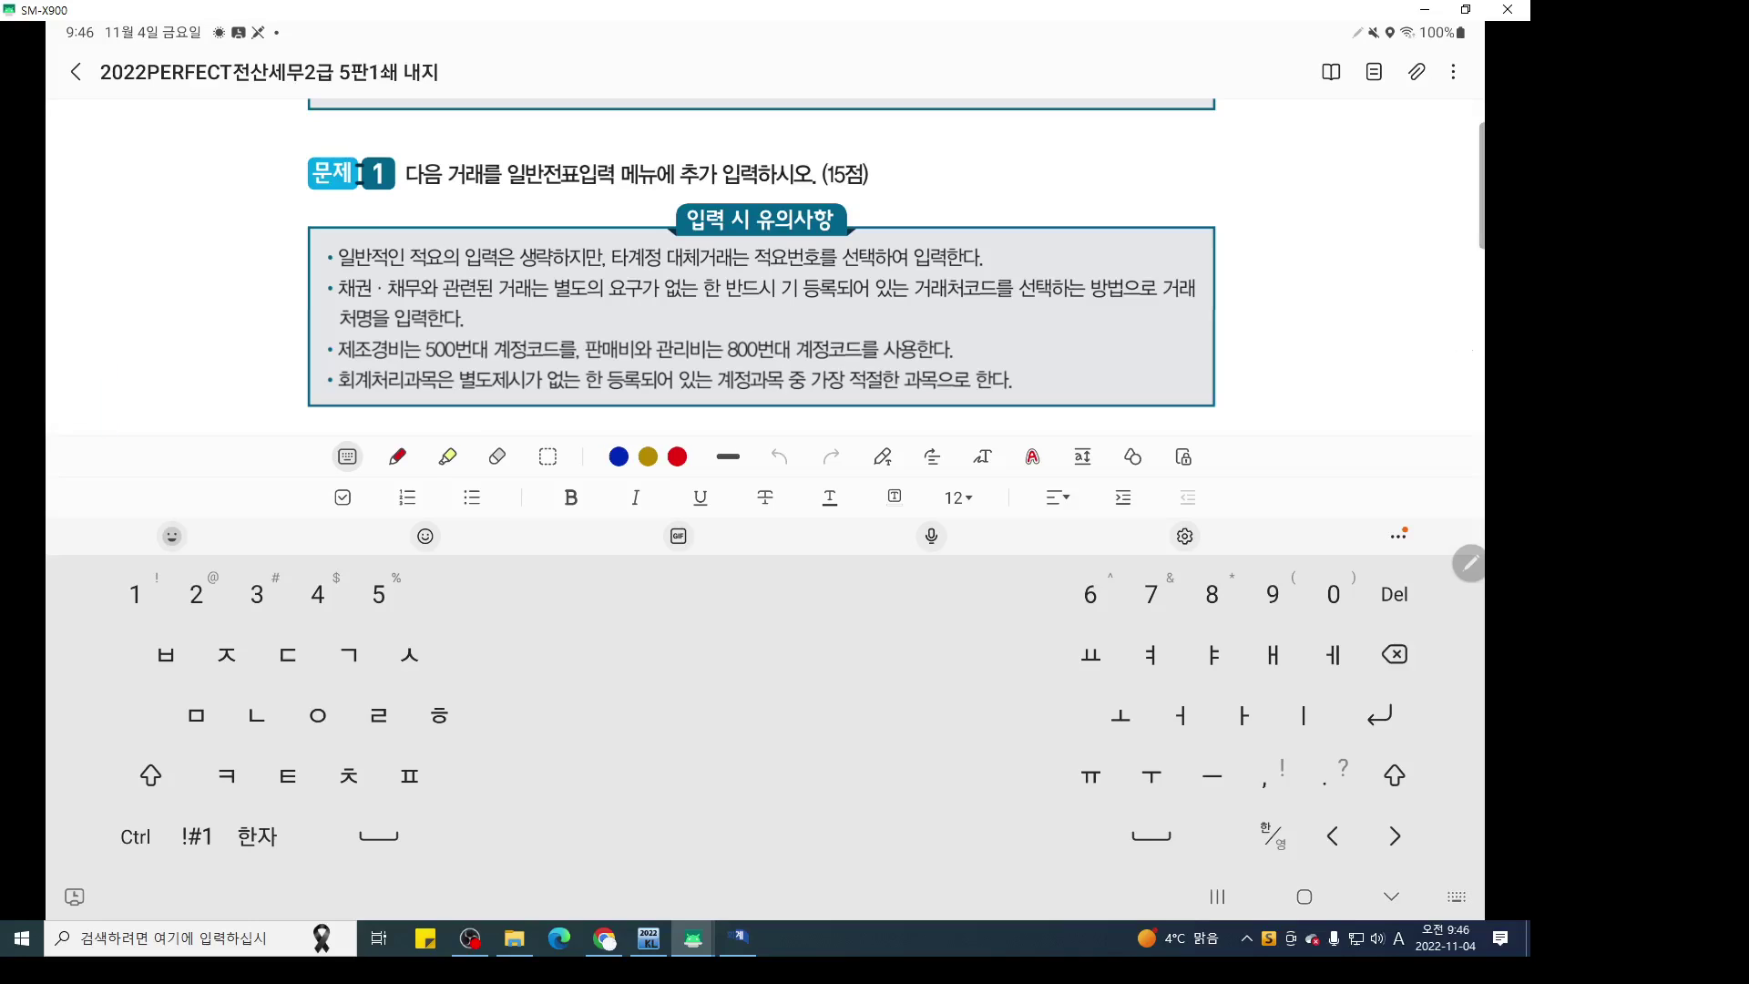
Hide the on-screen keyboard over the exam note and leave its title editing so the pen tools are available
left_click(1391, 896)
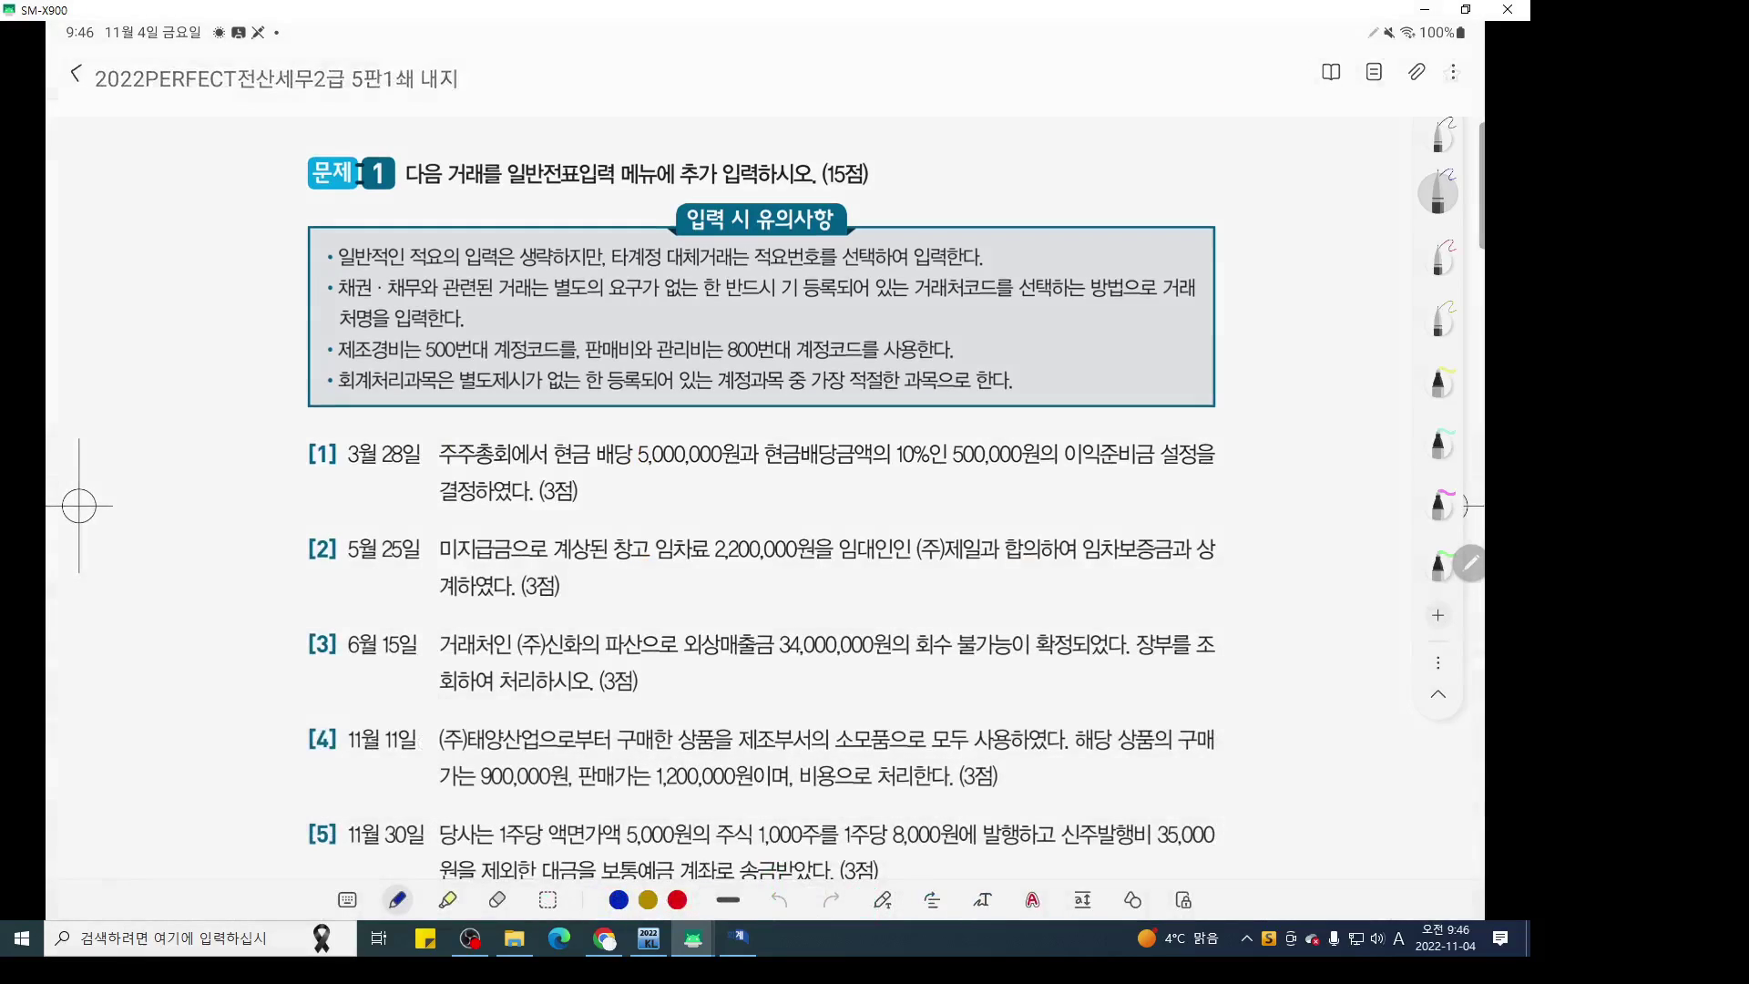
left_click(274, 78)
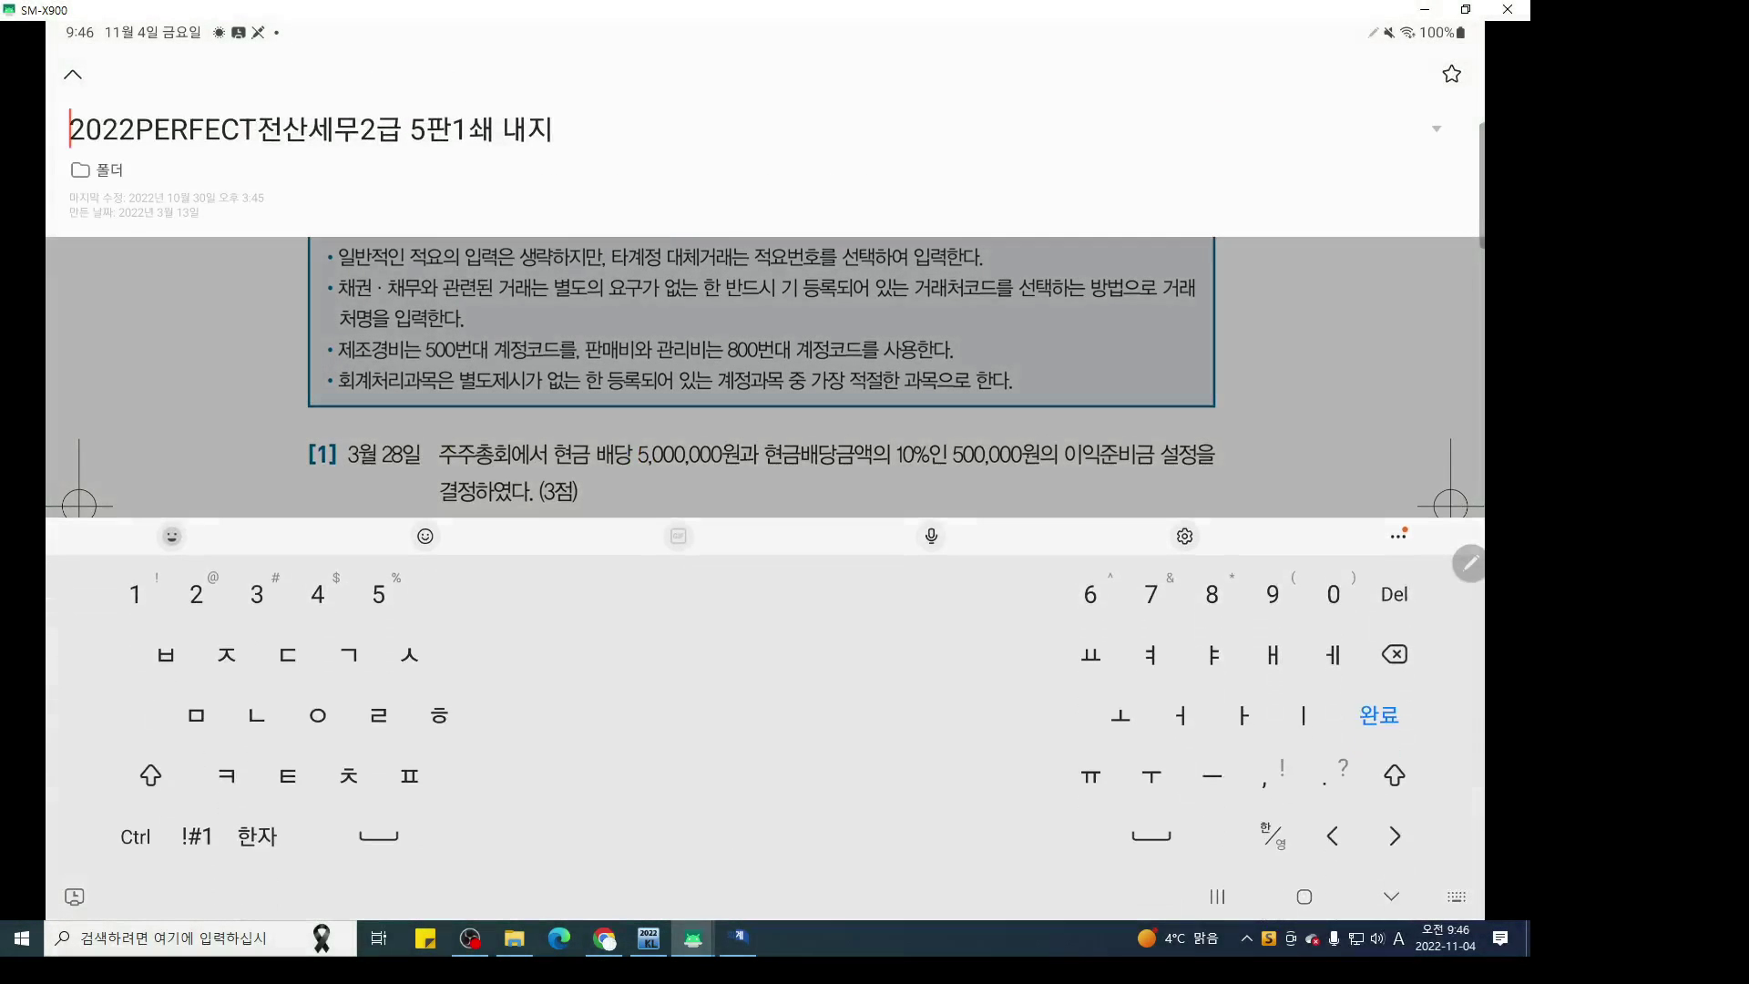
left_click(1391, 896)
left_click(554, 130)
left_click(1391, 896)
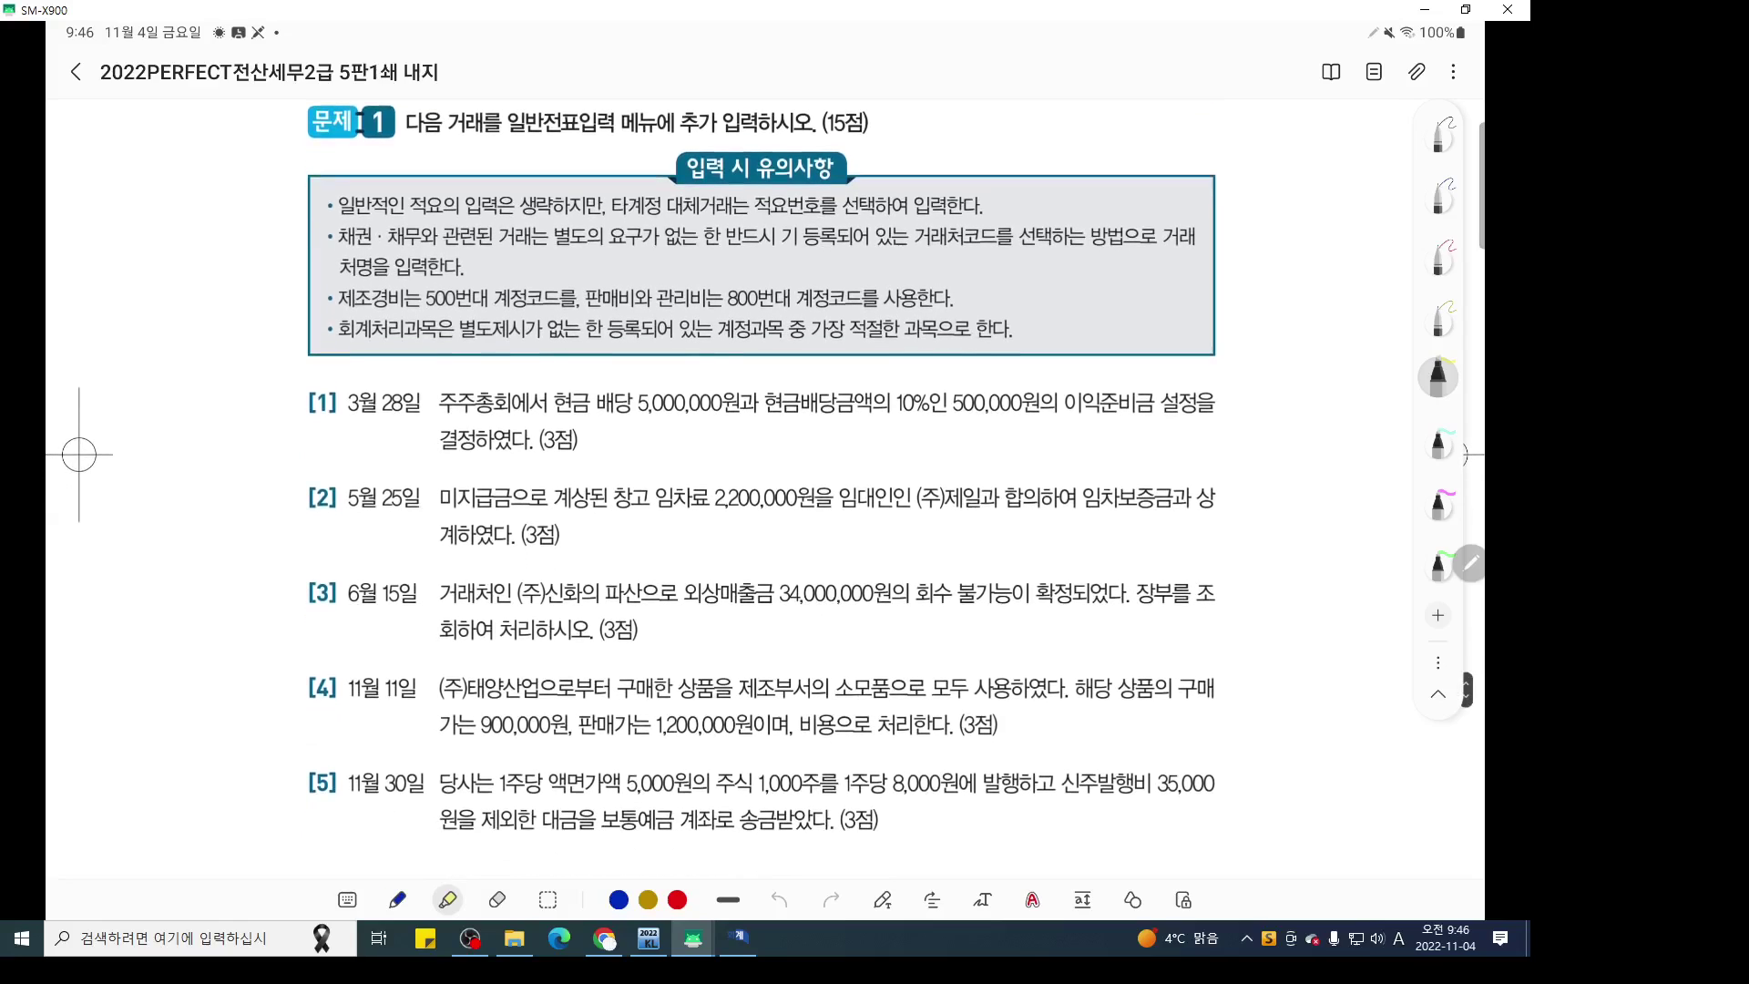
Highlight the 5,000,000 cash dividend, the 10% basis and the 500,000 이익준비금 설정 결정 in yellow in item [1]
mouse_move(574, 386)
left_mouse_down()
mouse_move(602, 392)
mouse_move(590, 404)
mouse_move(732, 405)
left_mouse_up()
left_click_drag(765, 404, 1178, 405)
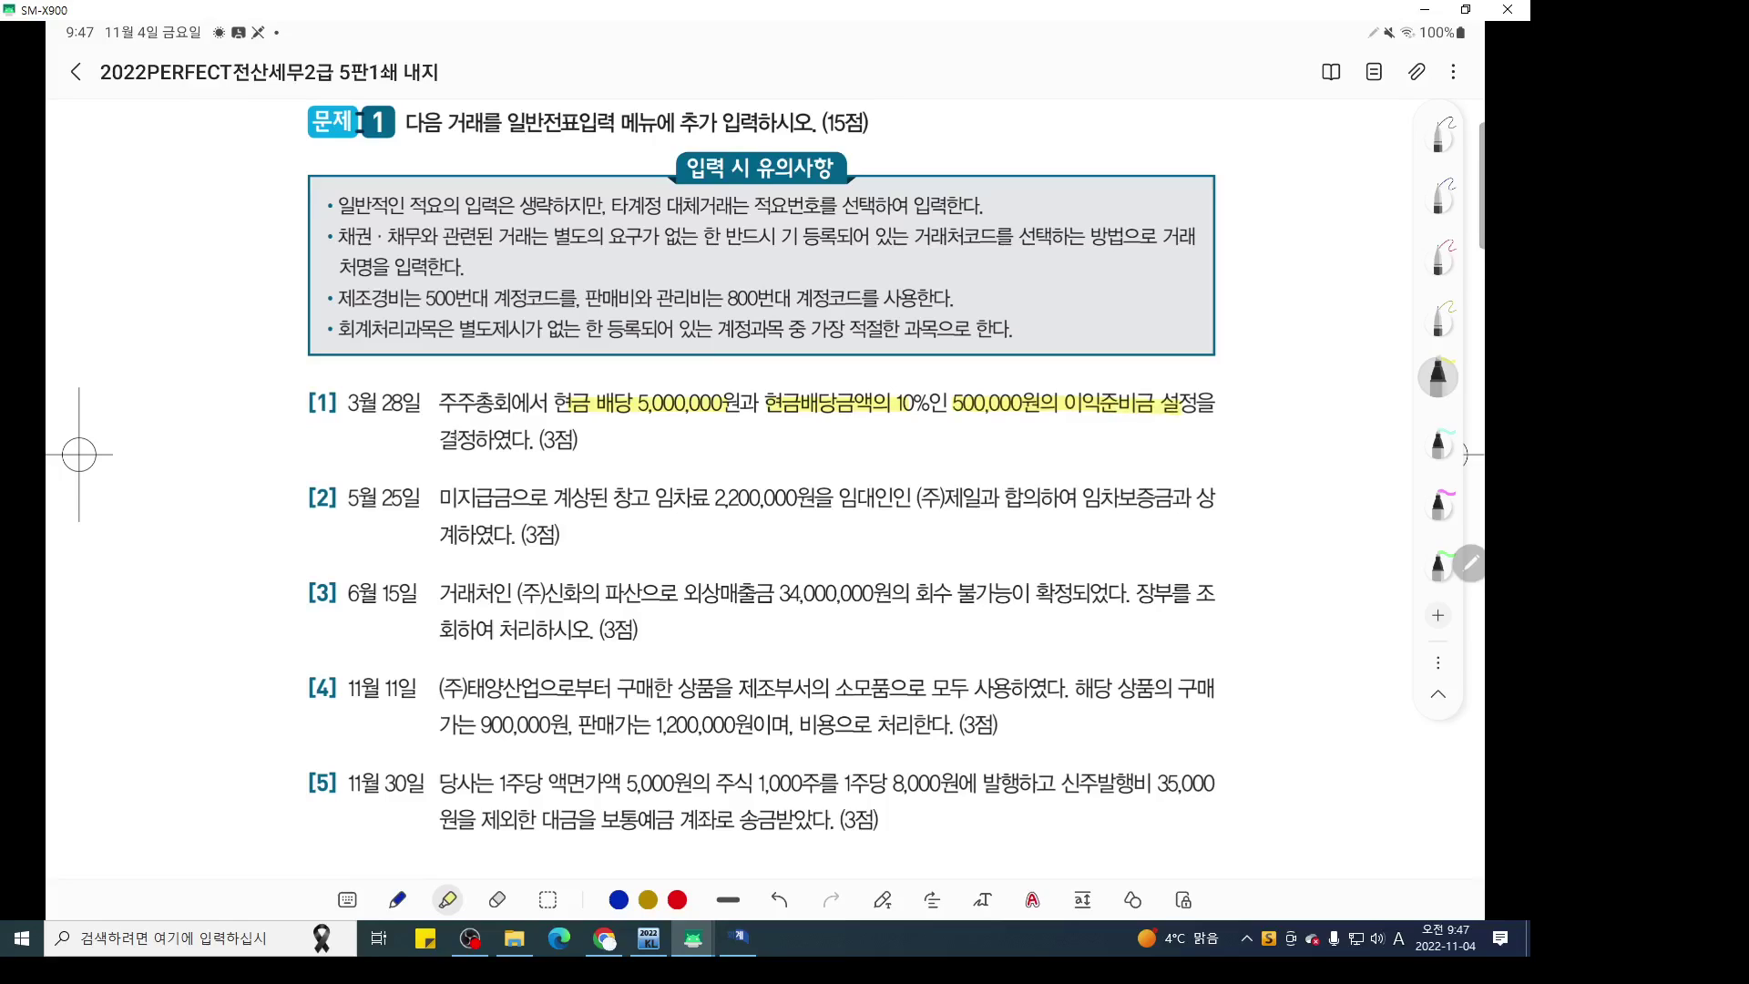
left_click_drag(440, 440, 456, 441)
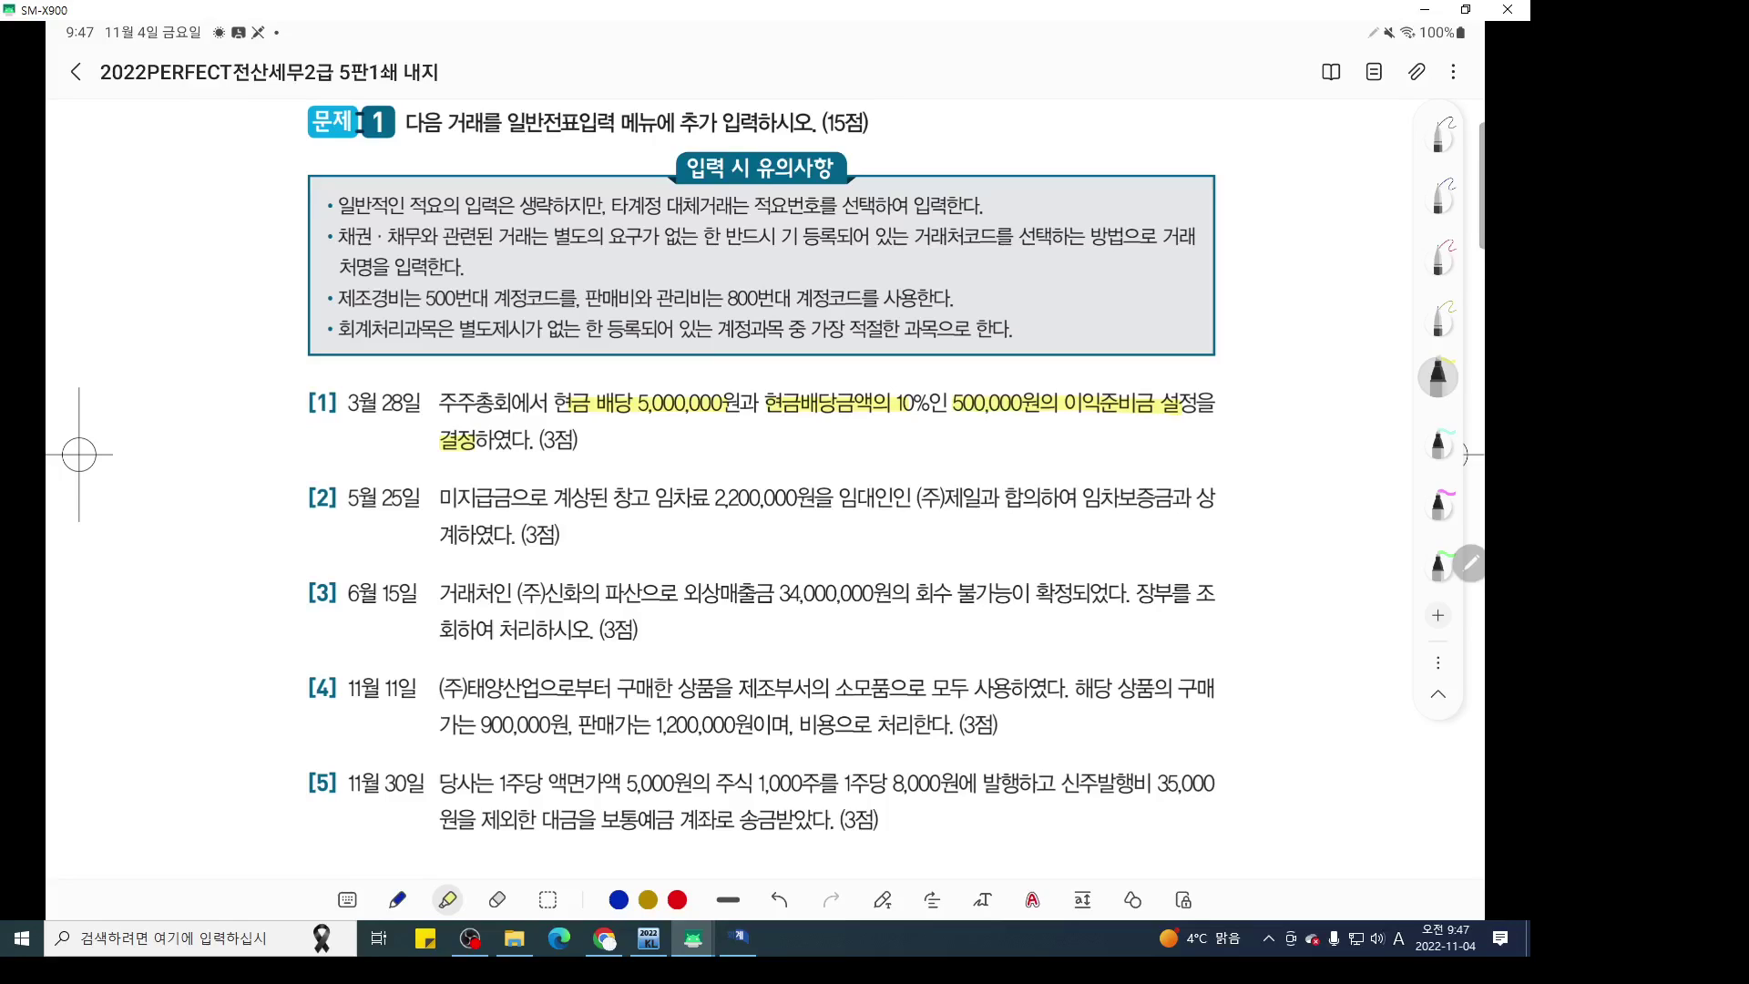
Handwrite the debit side 미처분이익잉여금 5,500,000 in black pen below item [1], followed by a vertical divider line
left_click(1438, 193)
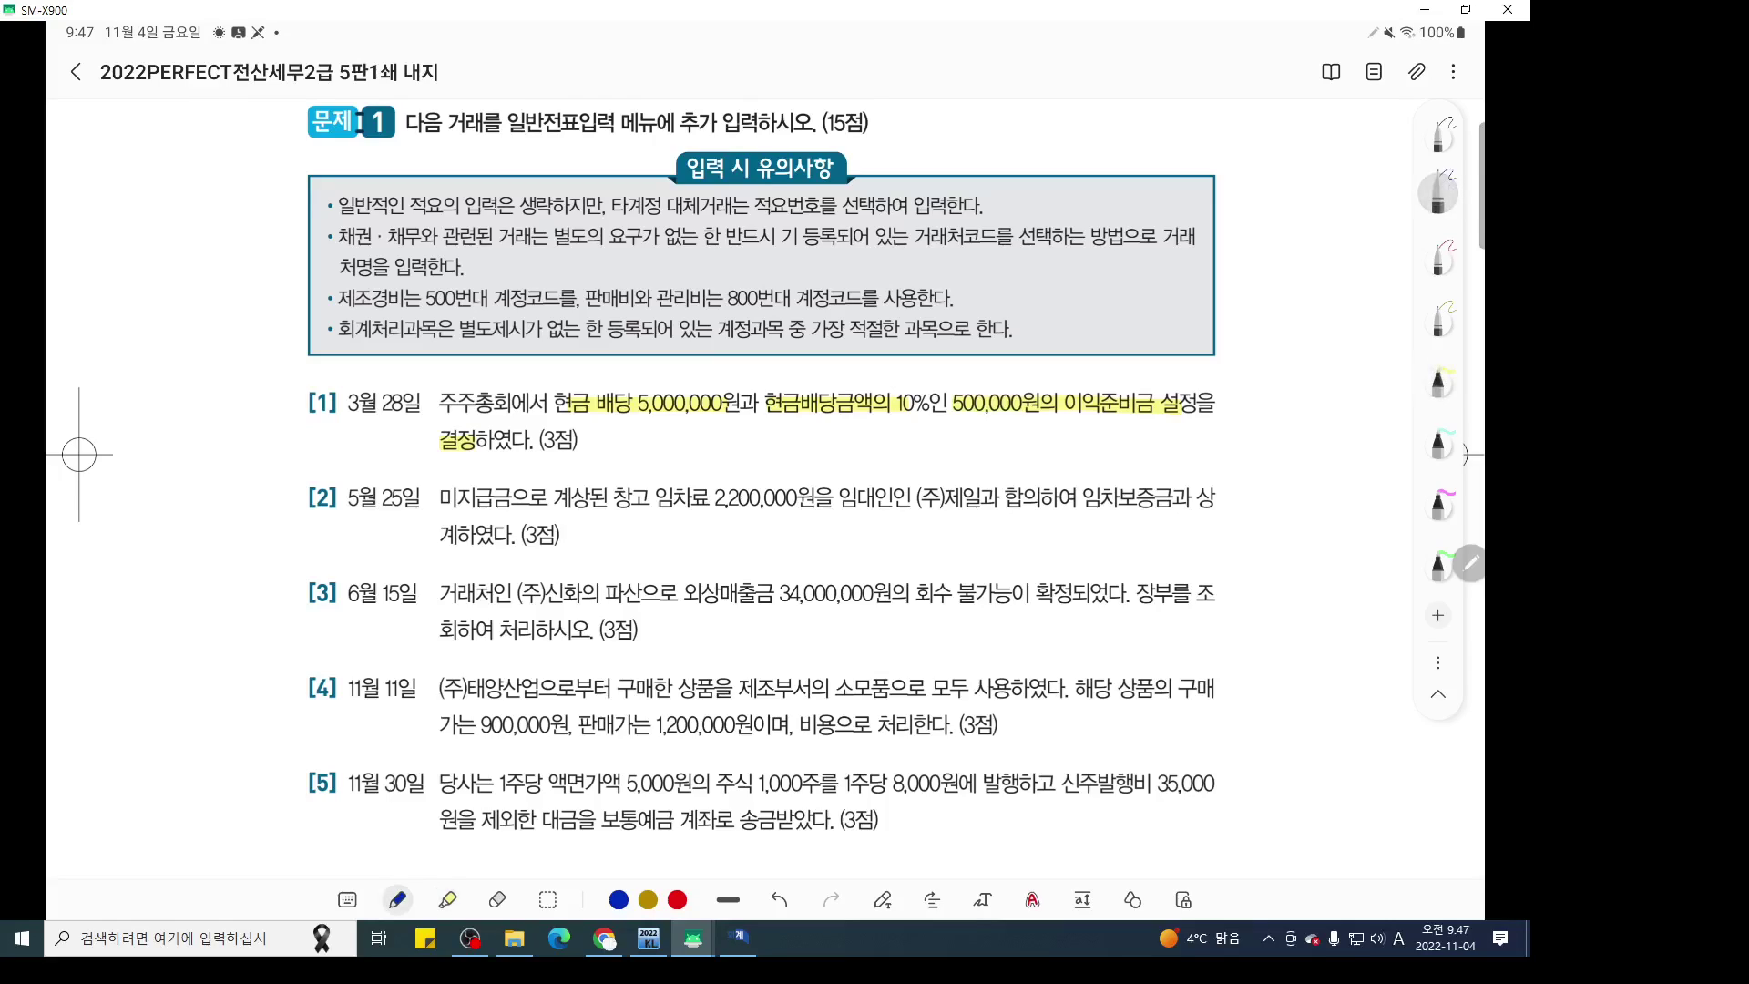
left_click(1438, 137)
mouse_move(631, 430)
left_mouse_down()
mouse_move(631, 464)
mouse_move(668, 447)
left_mouse_up()
mouse_move(653, 448)
left_mouse_down()
mouse_move(688, 463)
mouse_move(707, 447)
left_mouse_up()
left_click_drag(695, 444, 801, 453)
mouse_move(817, 428)
left_mouse_down()
mouse_move(809, 455)
mouse_move(824, 438)
left_mouse_up()
mouse_move(831, 442)
left_mouse_down()
mouse_move(849, 457)
mouse_move(886, 441)
mouse_move(904, 481)
left_mouse_up()
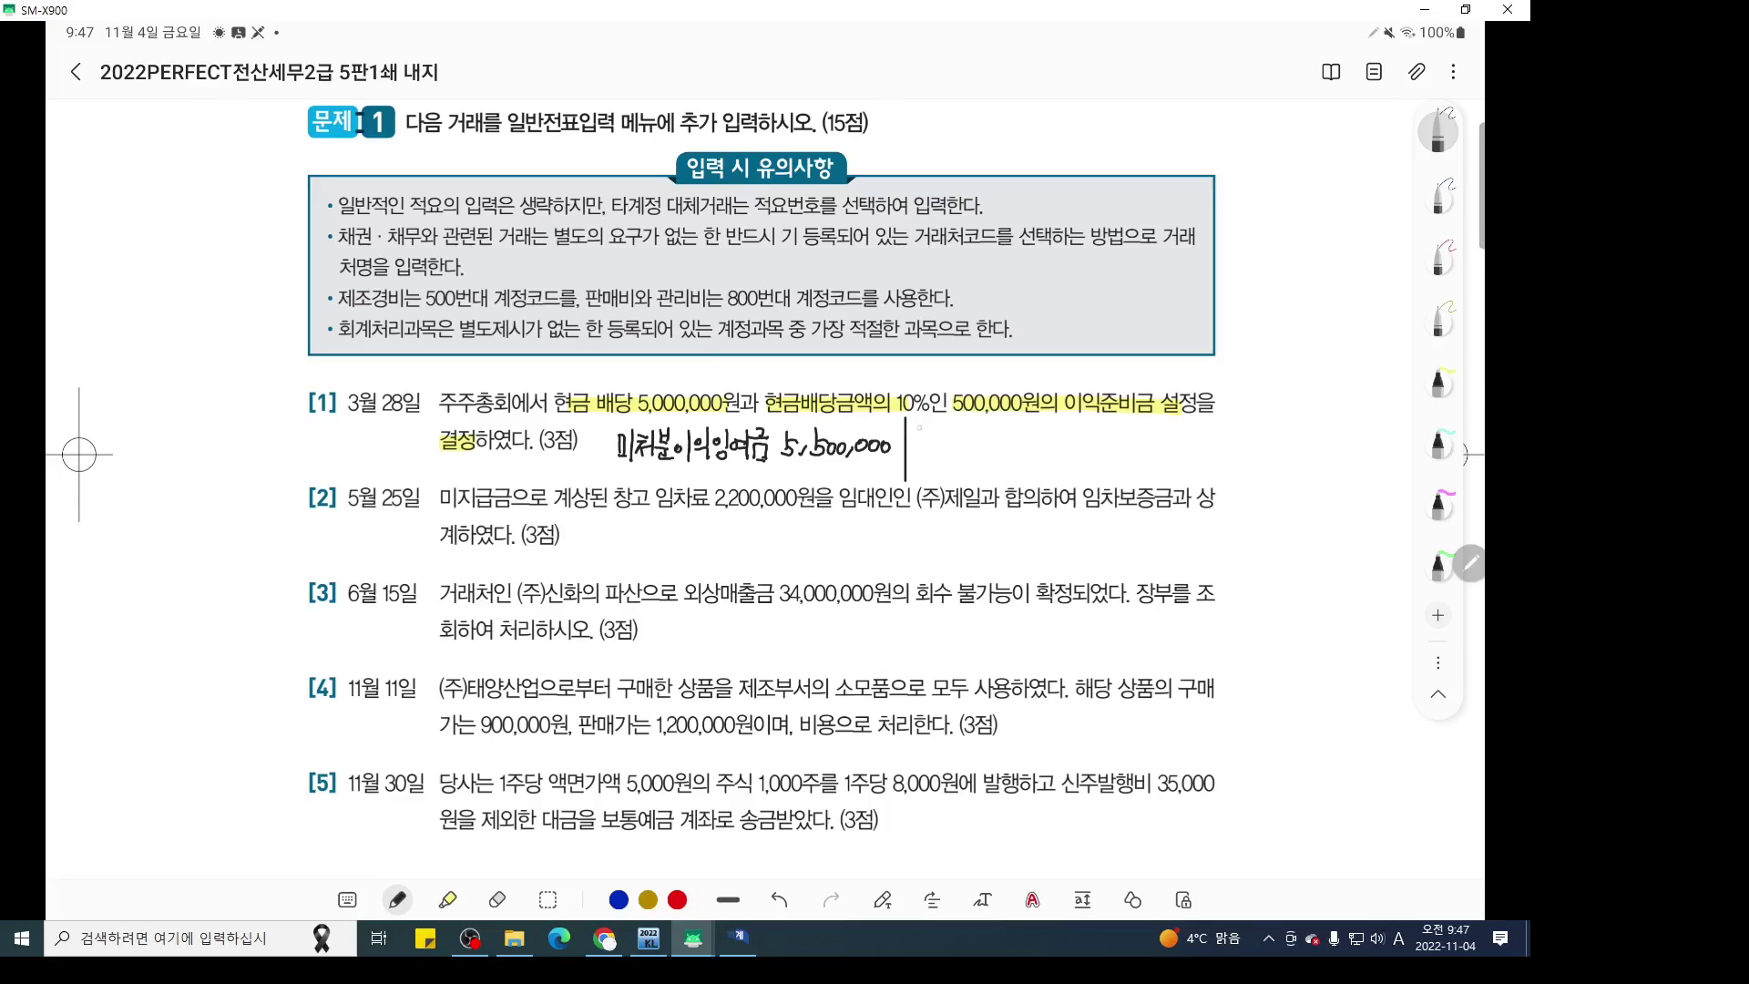
Handwrite 미지급배당금 5,000,000 as the first credit line beside the divider under item [1]
left_click_drag(920, 422, 935, 447)
left_click_drag(937, 427, 956, 445)
mouse_move(960, 419)
left_mouse_down()
mouse_move(974, 446)
mouse_move(1018, 431)
left_mouse_up()
mouse_move(1020, 414)
left_mouse_down()
mouse_move(1017, 437)
mouse_move(1049, 425)
left_mouse_up()
left_click_drag(1029, 435, 1170, 431)
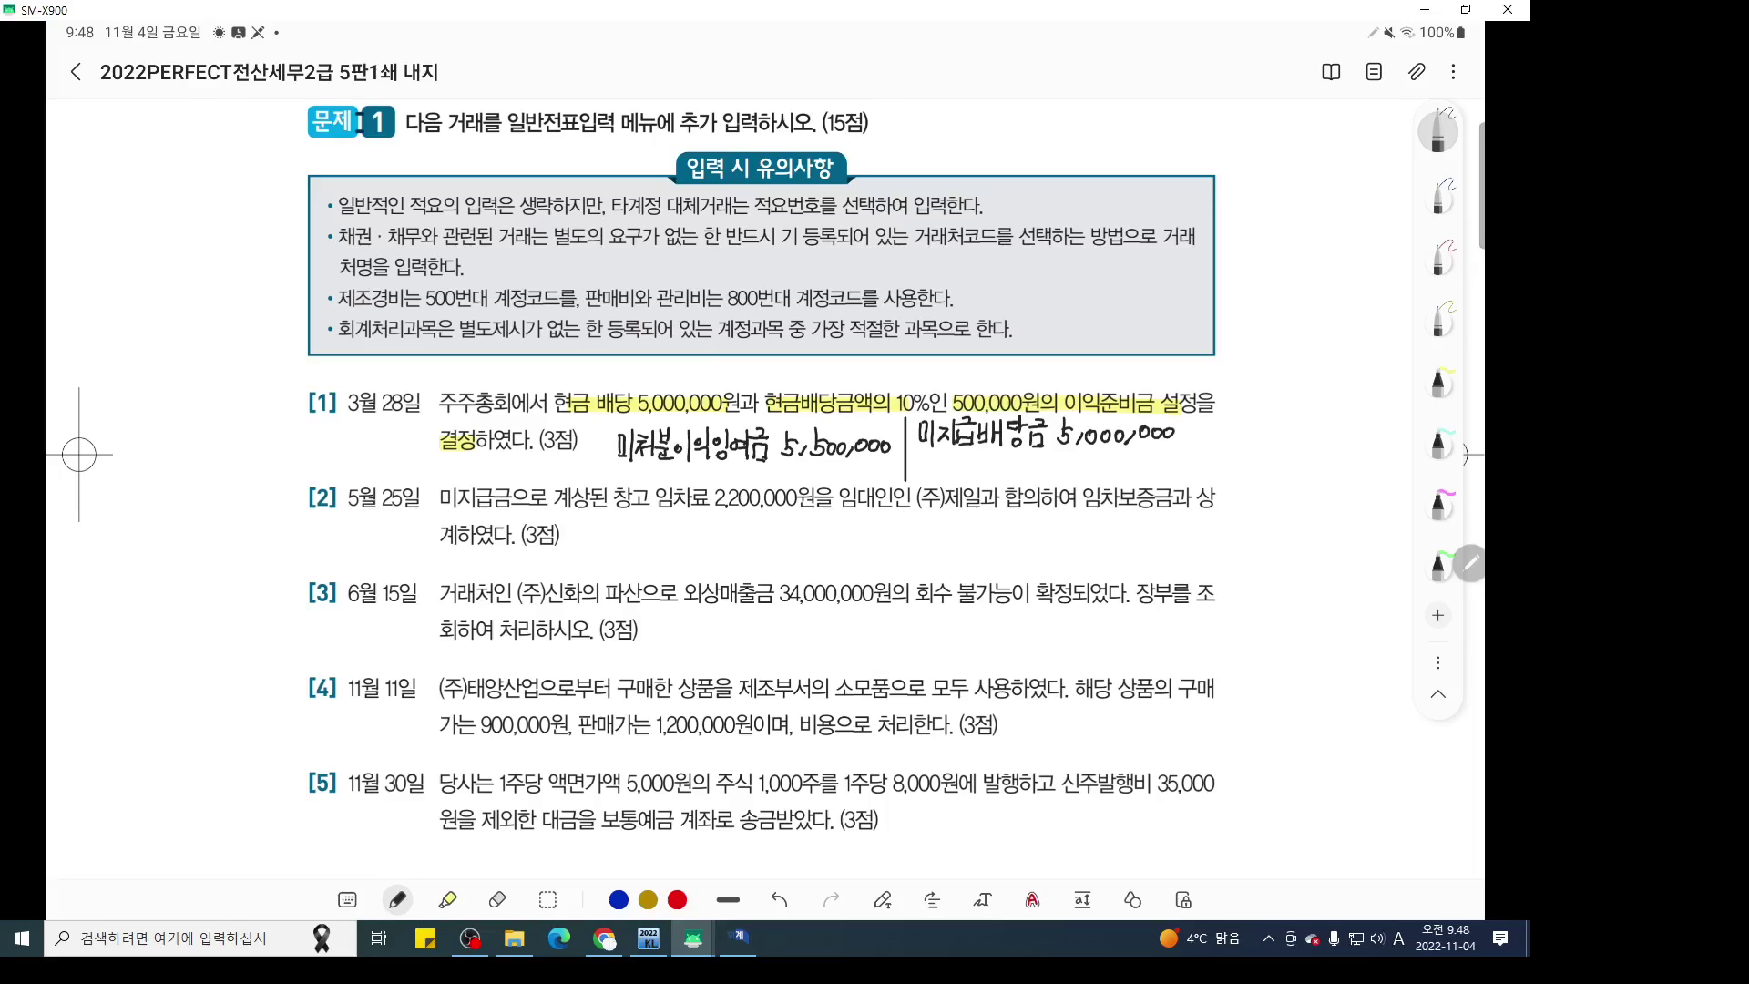
Handwrite 이익준비금 500,000 as the second credit line under item [1], with a curve linking it to the underlined debit amount
left_click_drag(816, 461, 959, 473)
mouse_move(930, 461)
left_mouse_down()
mouse_move(943, 481)
mouse_move(959, 463)
left_mouse_up()
mouse_move(970, 456)
left_mouse_down()
mouse_move(970, 471)
mouse_move(1000, 464)
mouse_move(1021, 483)
mouse_move(1049, 460)
mouse_move(1034, 480)
left_mouse_up()
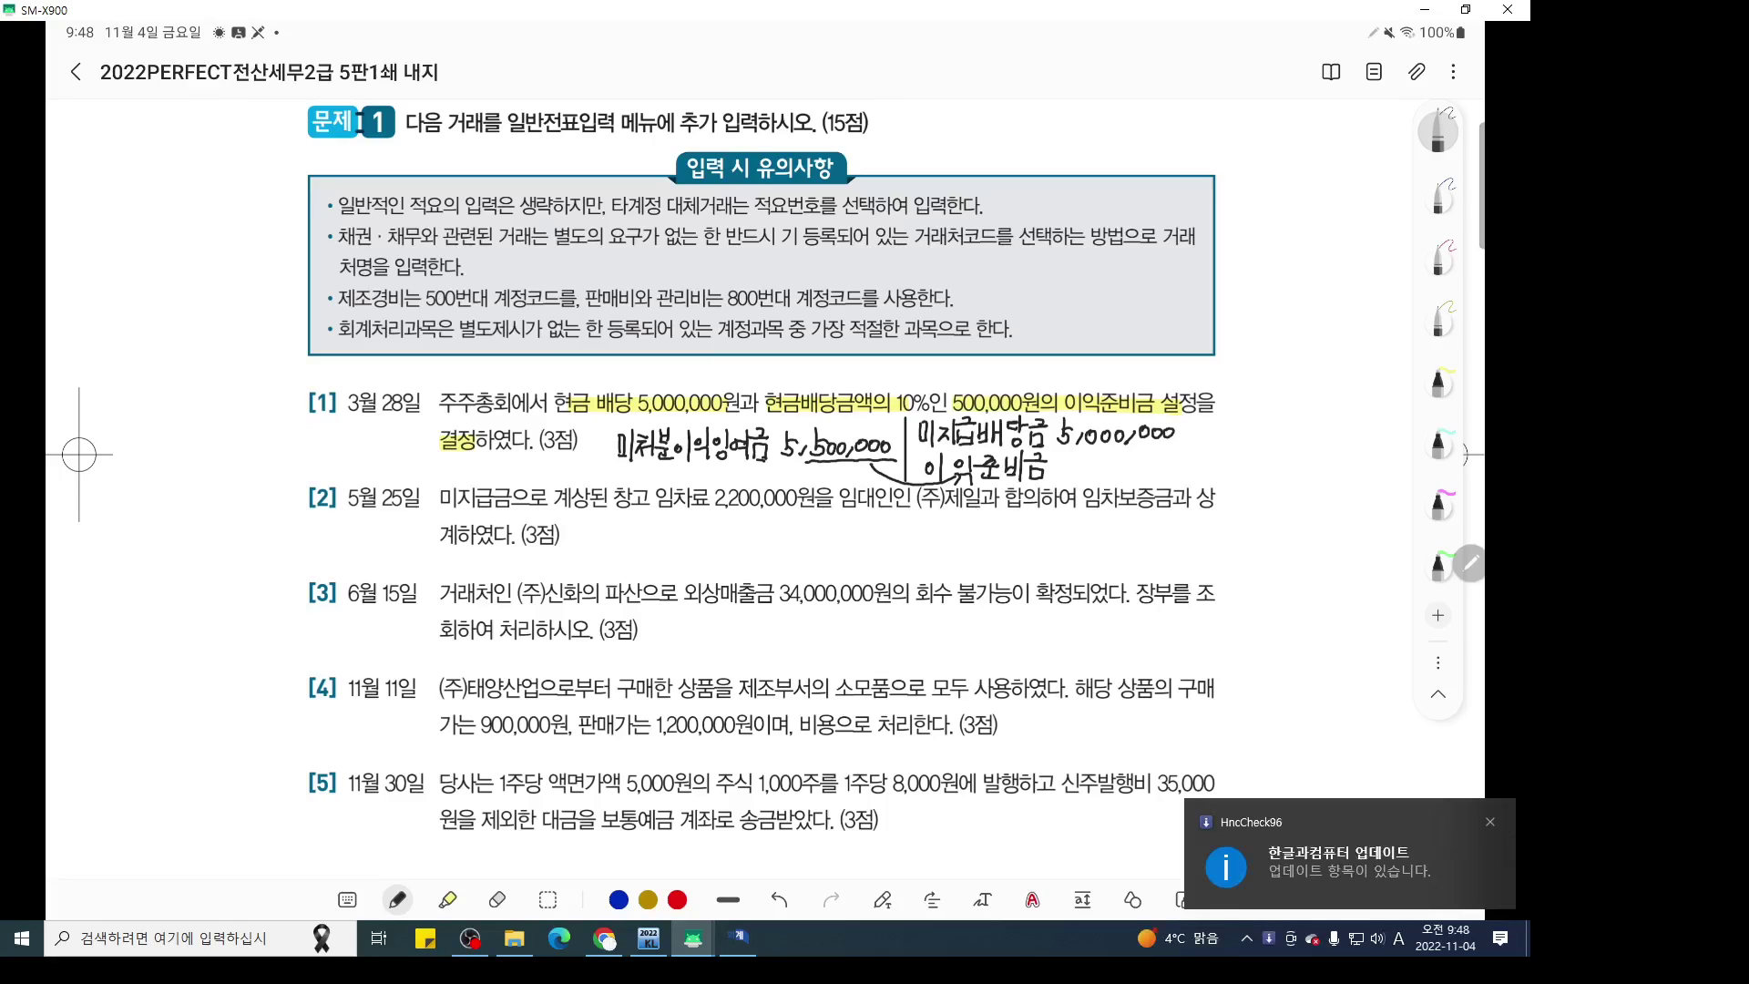
mouse_move(1087, 460)
left_mouse_down()
mouse_move(1090, 481)
mouse_move(1167, 466)
left_mouse_up()
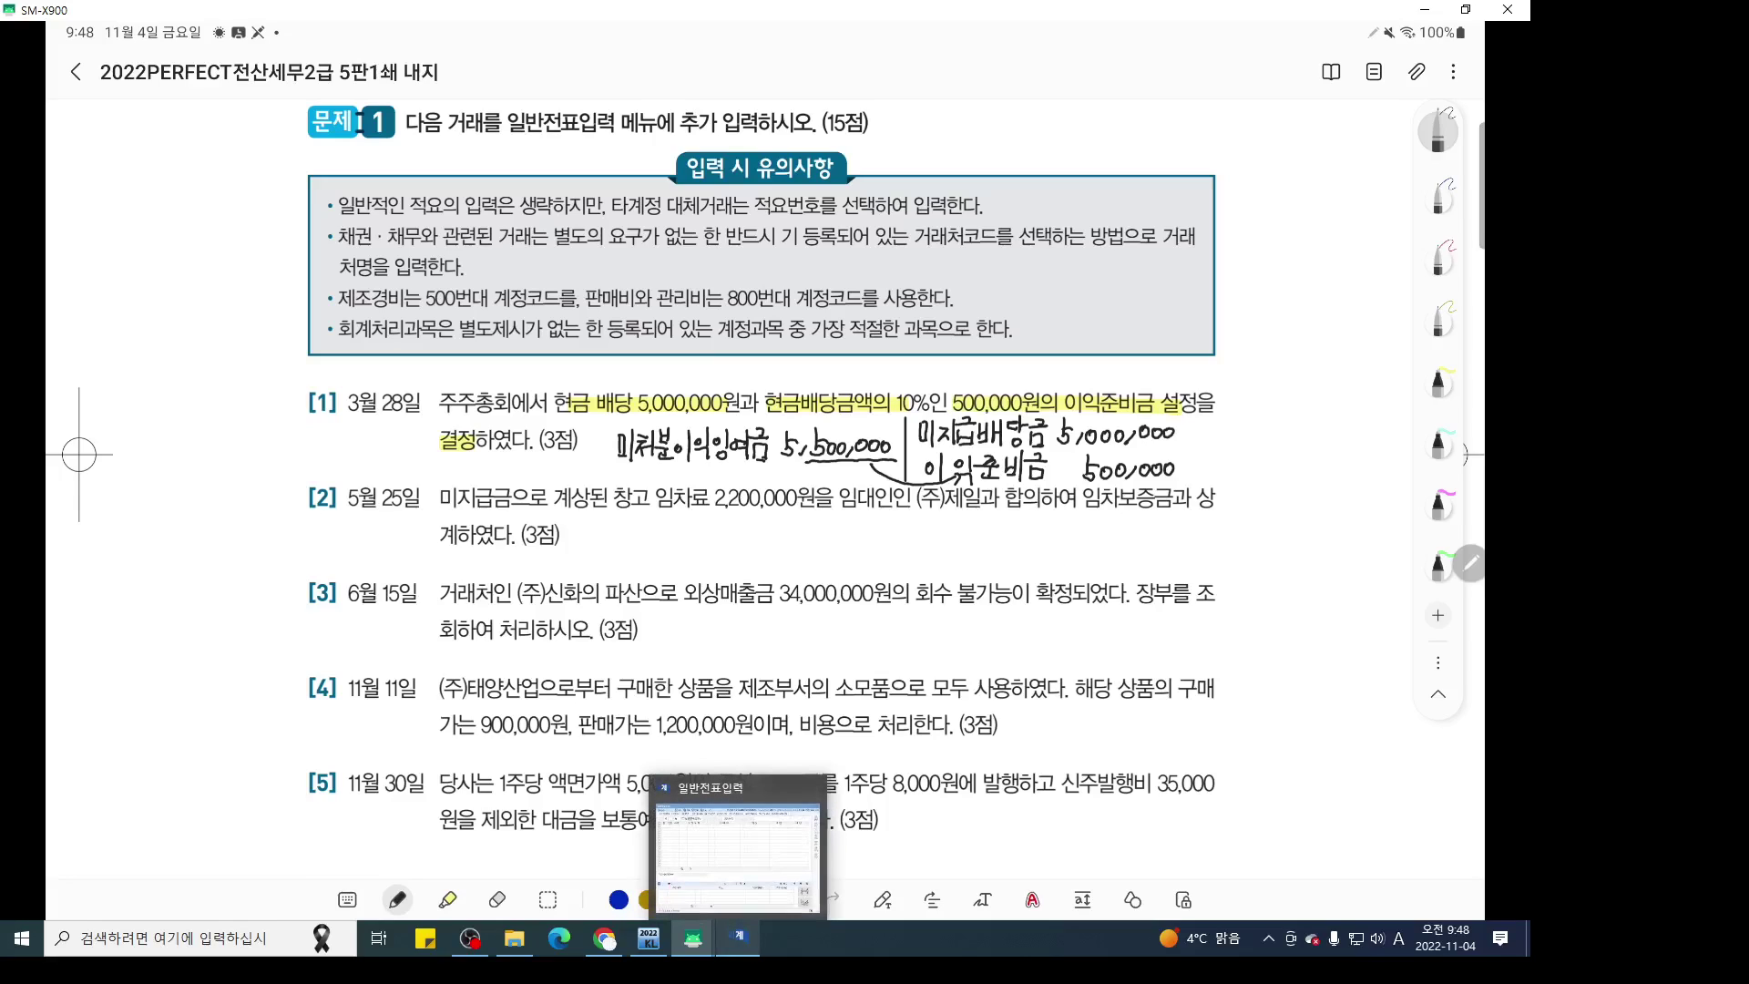
Switch to the 일반전표입력 window and set the voucher date to March 28
left_click(739, 938)
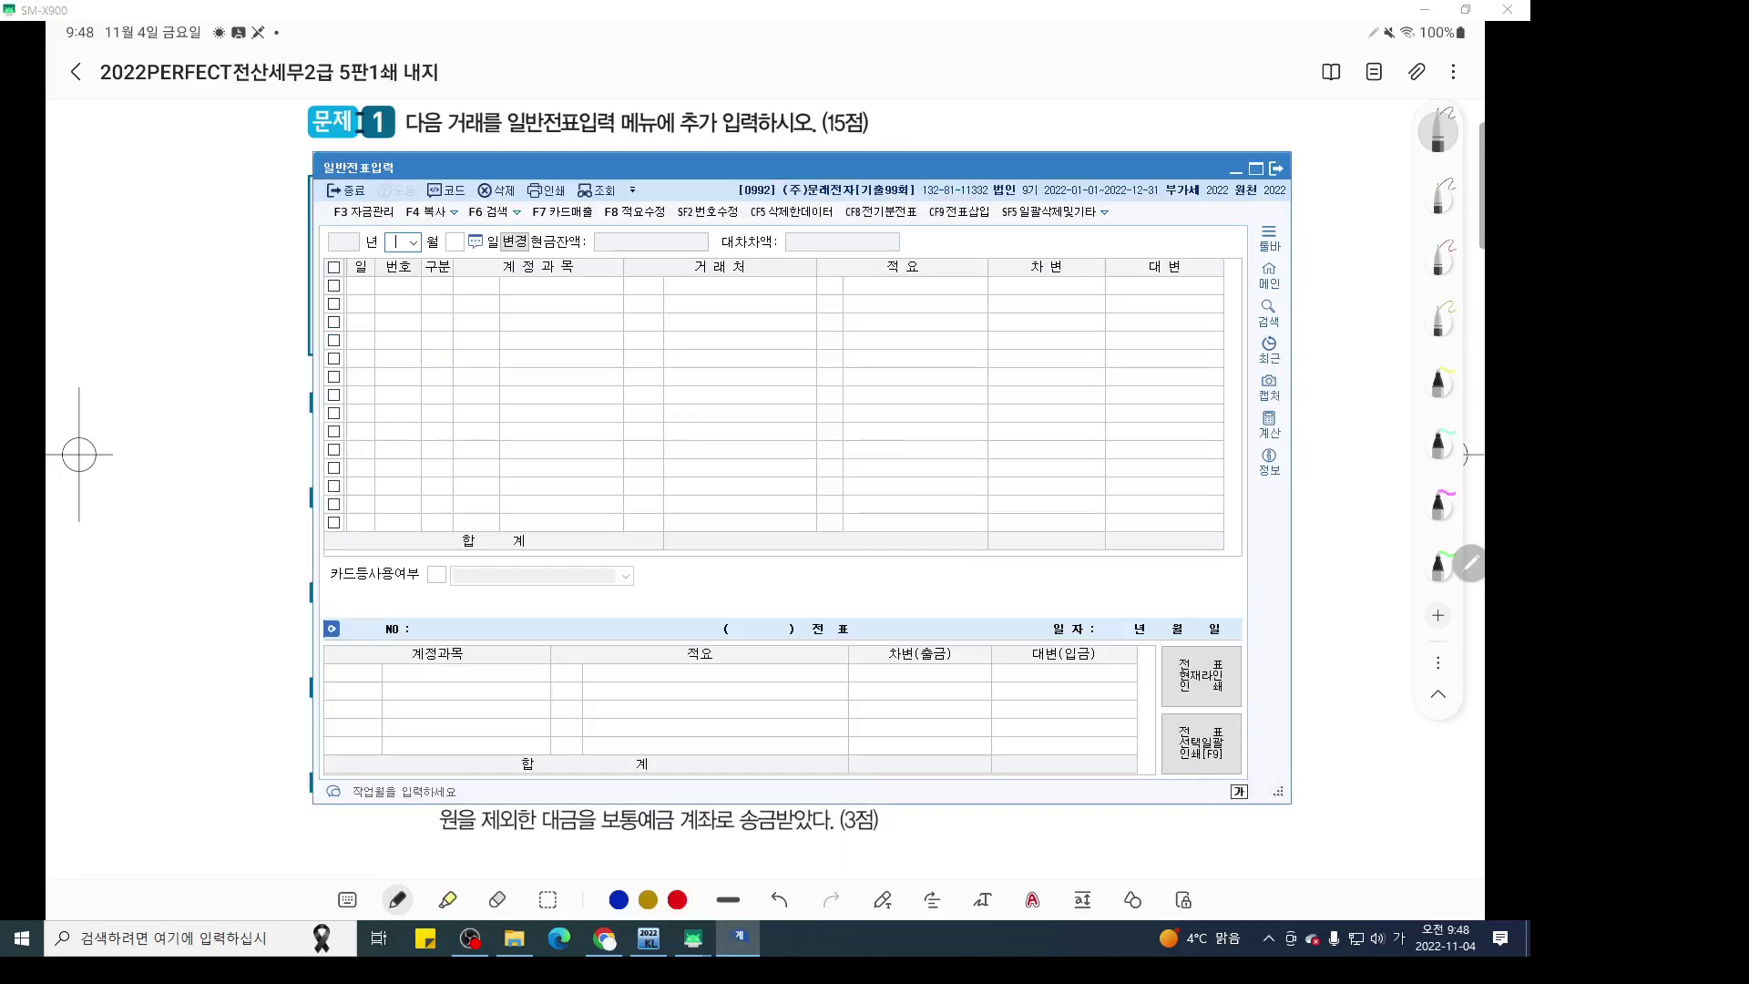
type("3")
key("Return")
type("28")
key("Return")
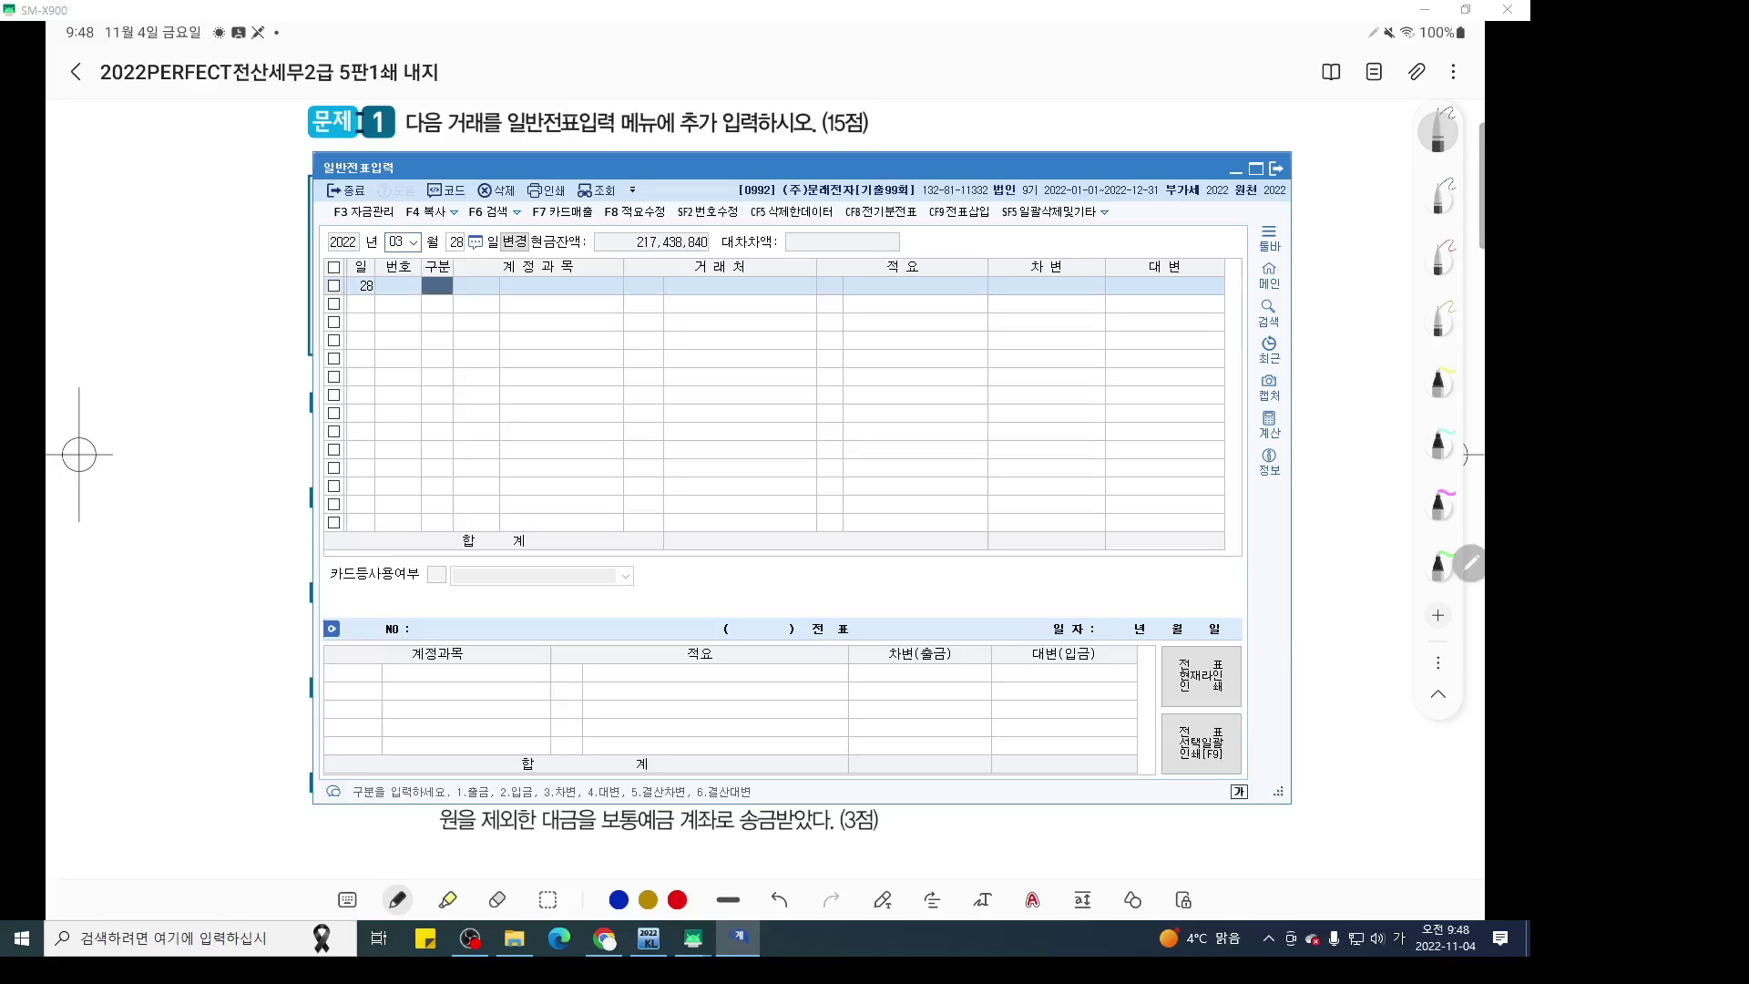
Enter a debit line for account 0377 미처분이익잉여금 with an amount of 5,500,000
type("3")
key("Return")
type("미처")
key("Return")
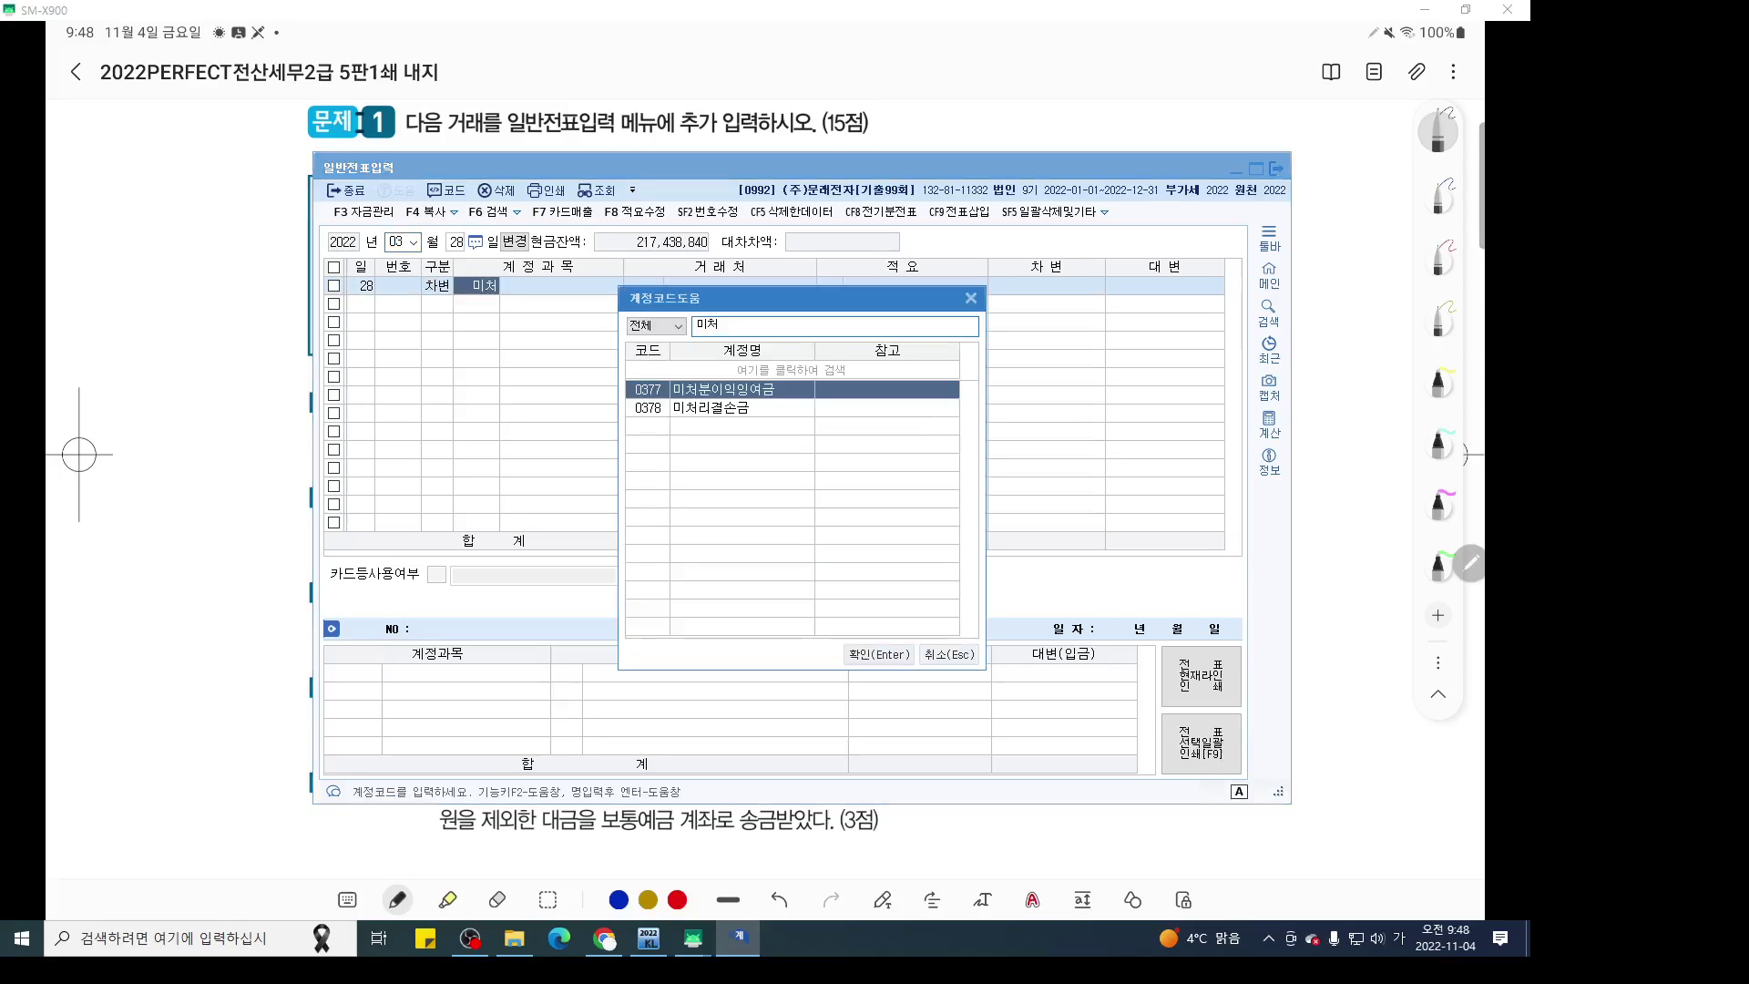
key("Return")
key("Return")
key("Return")
type("5")
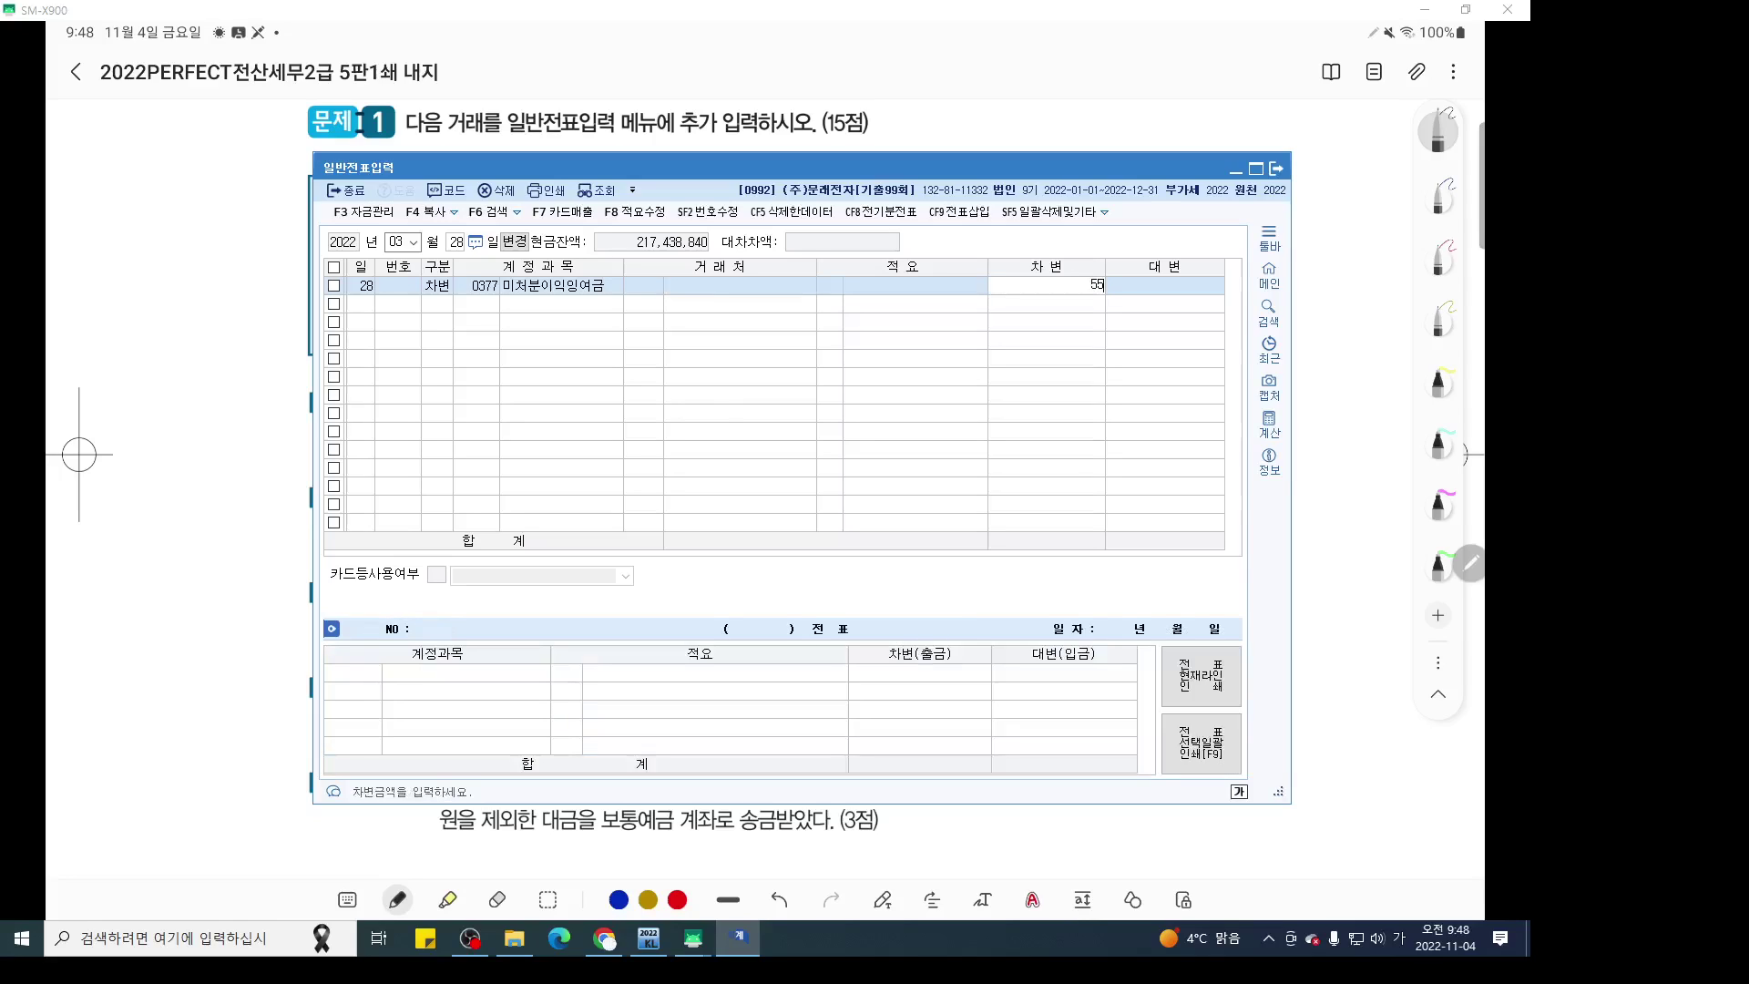
type(",500,000")
key("Return")
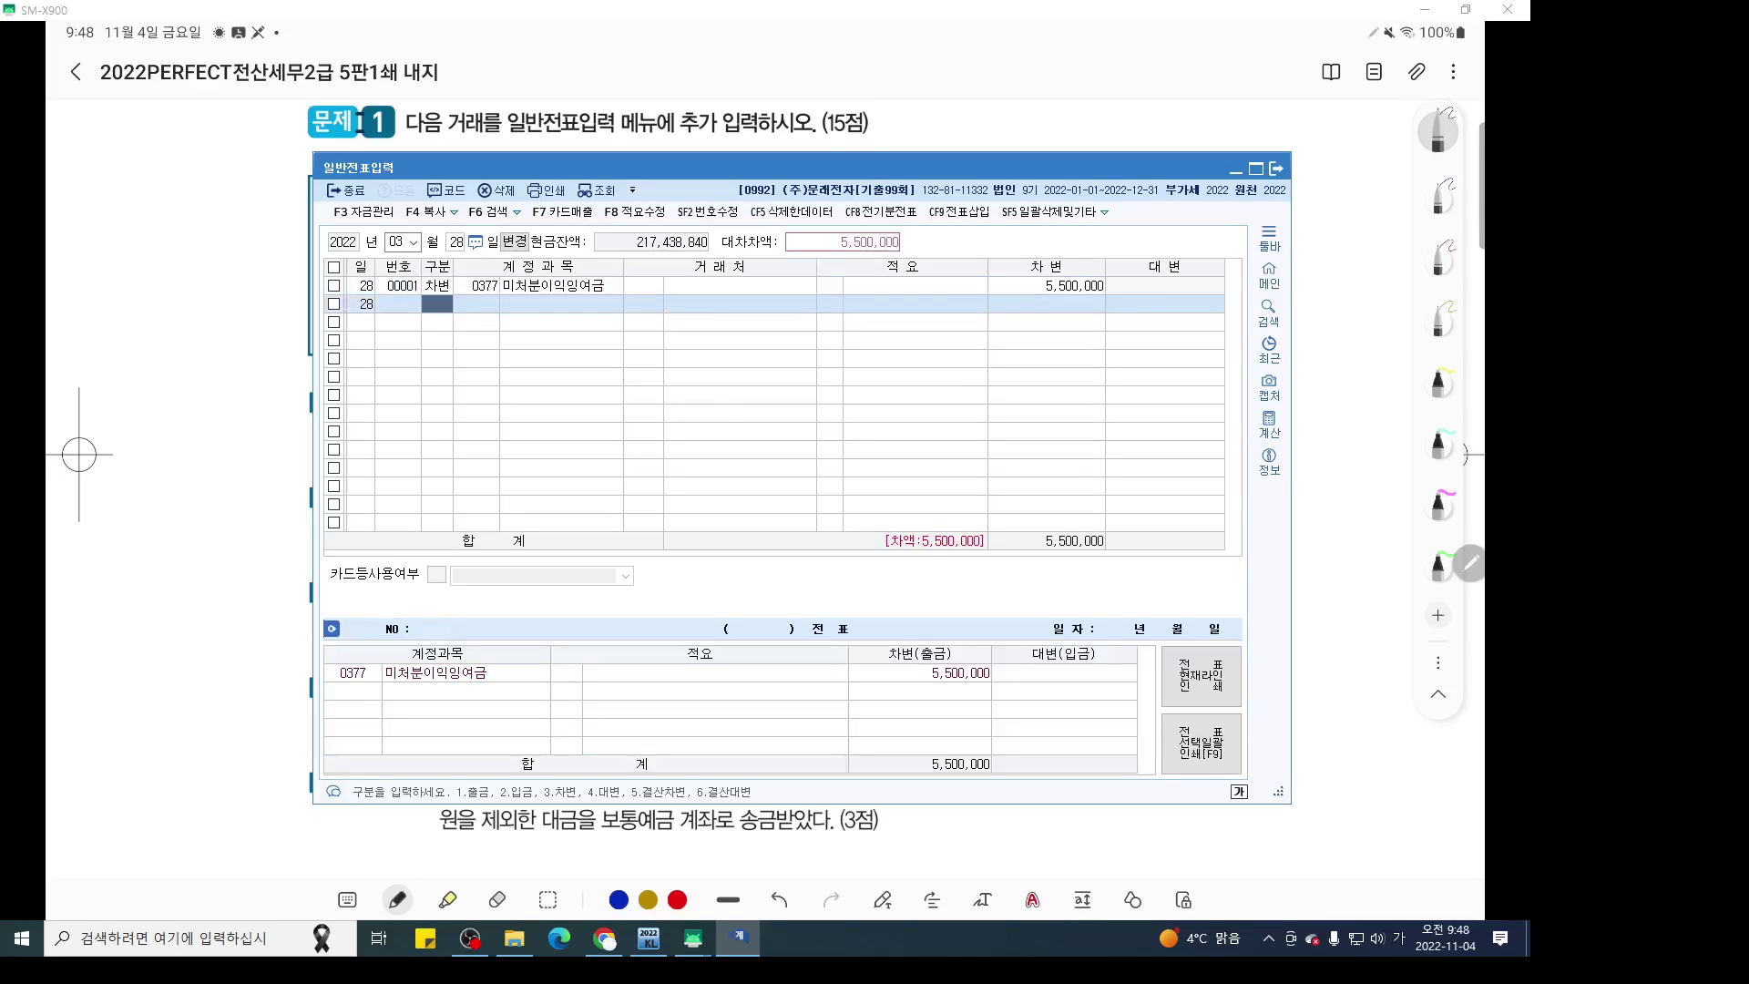
Enter a credit line for account 0265 미지급배당금 with an amount of 5,000,000
type("4")
key("Return")
type("미지급")
key("Return")
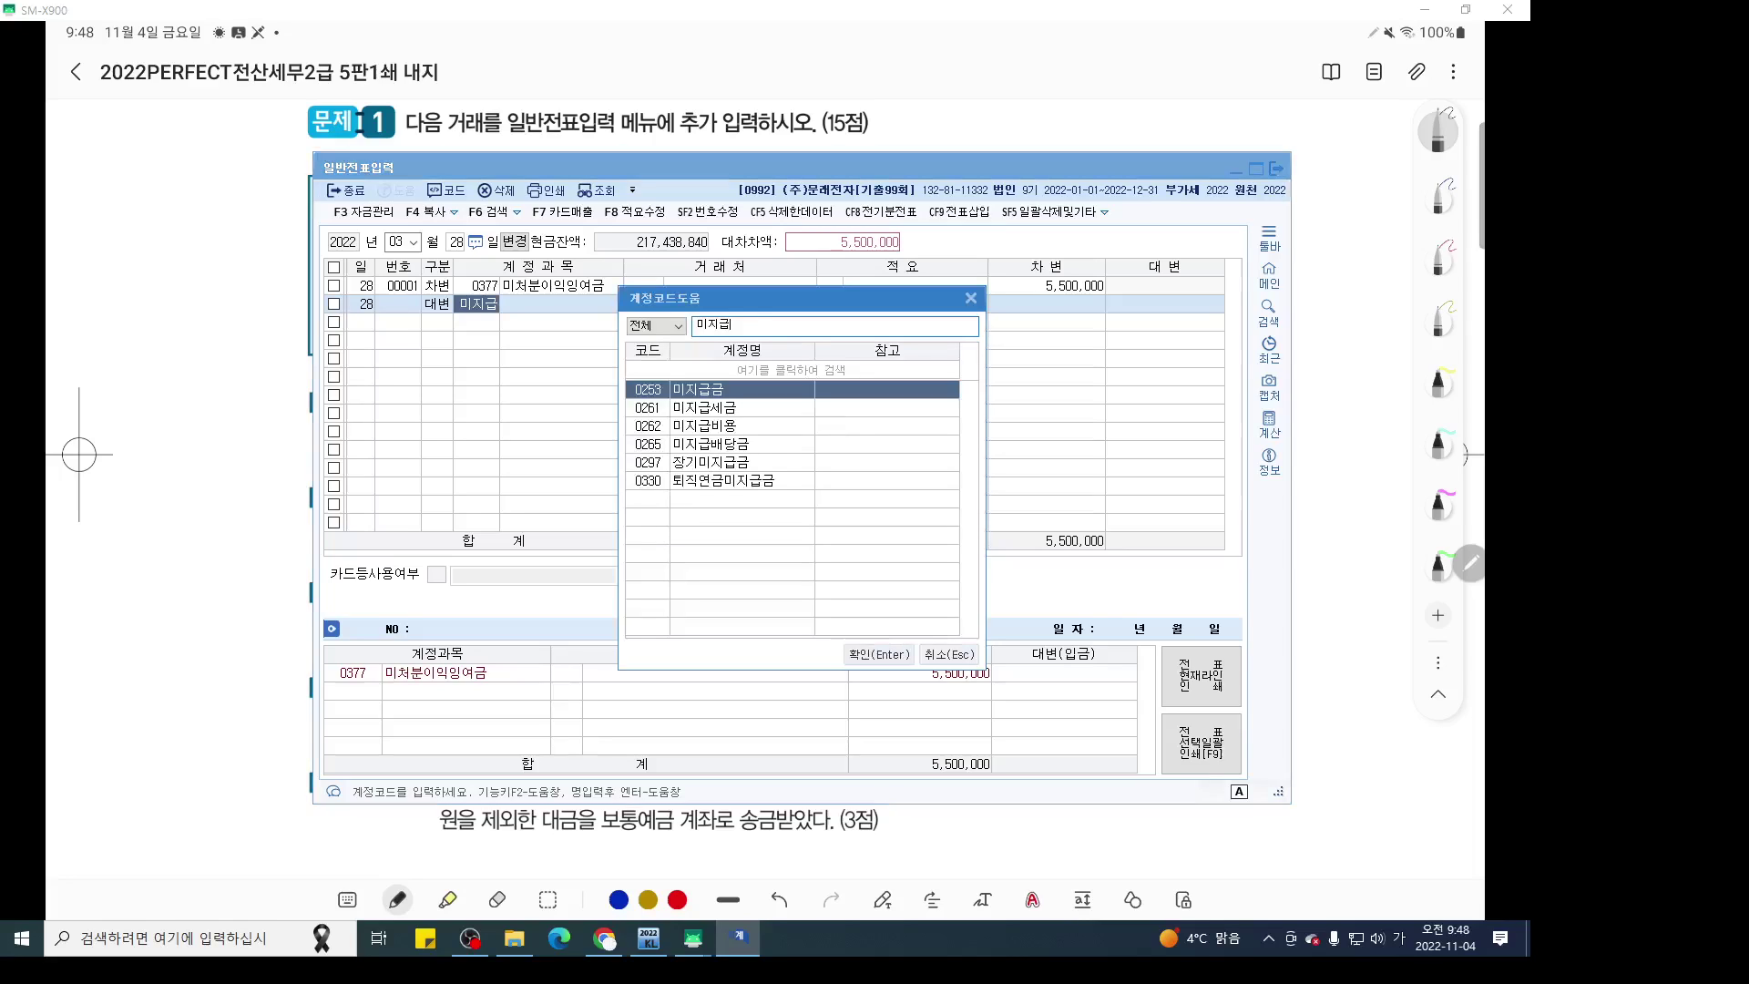
key("Down")
key("Down")
key("Down")
key("Return")
key("Return")
key("Return")
key("Return")
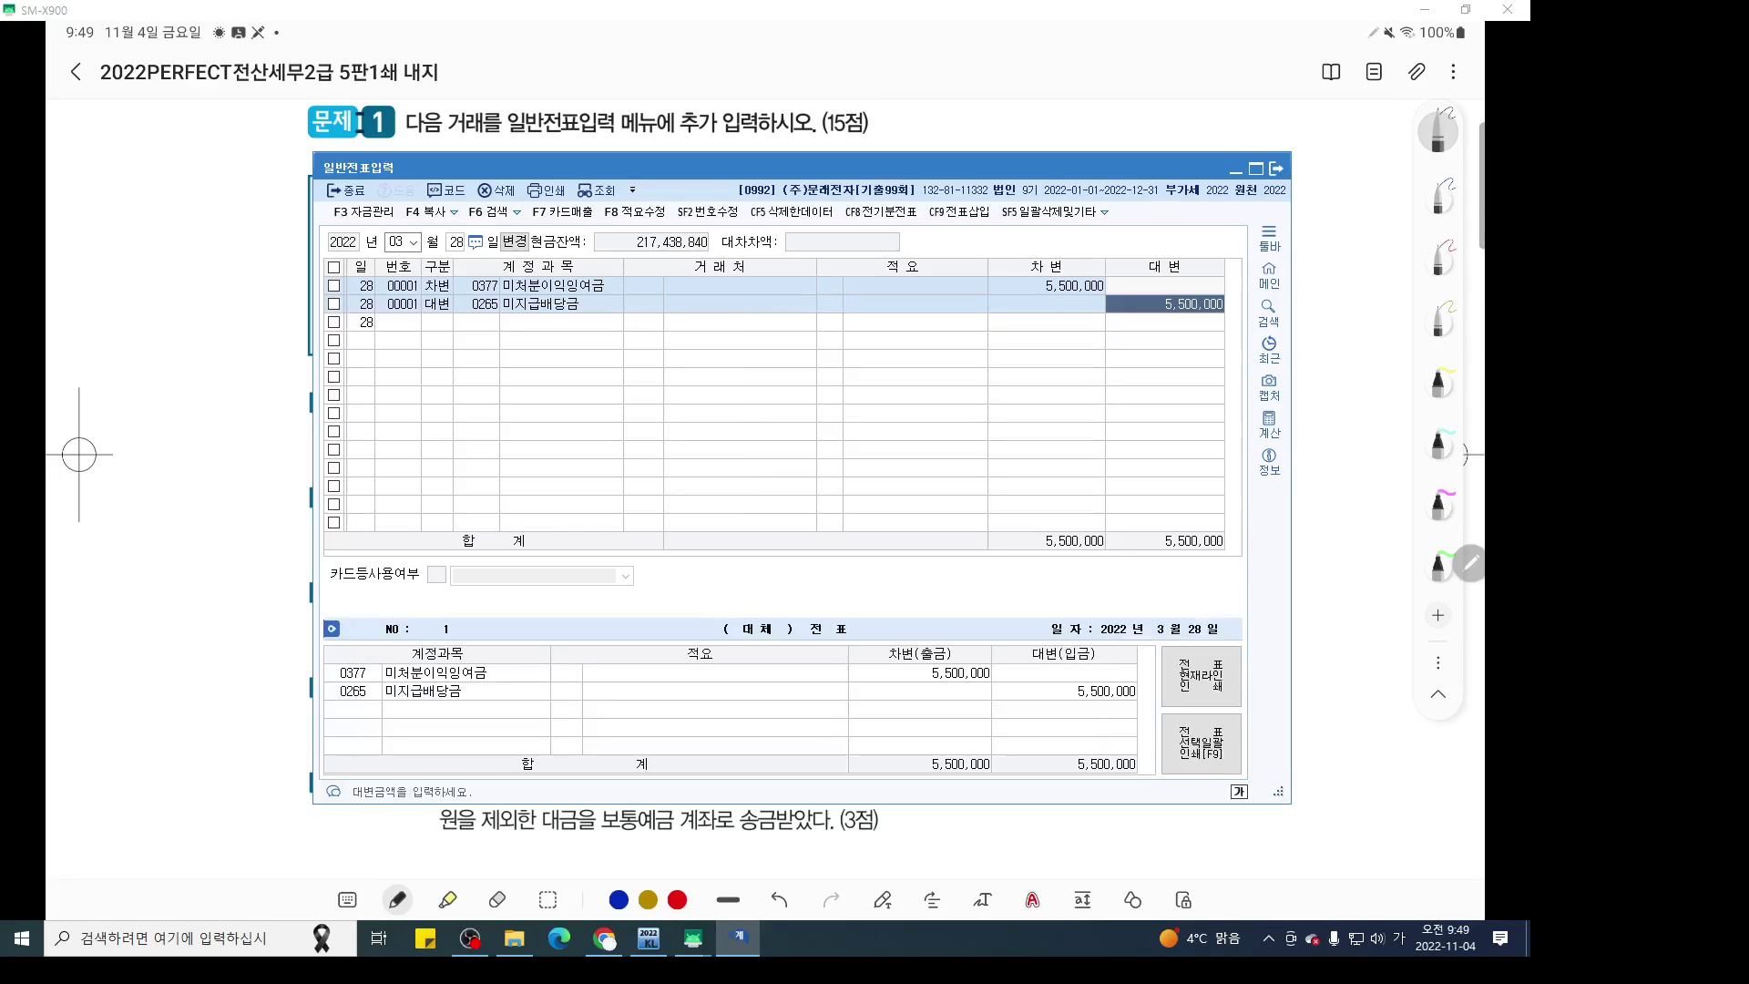
type("5000000")
key("Return")
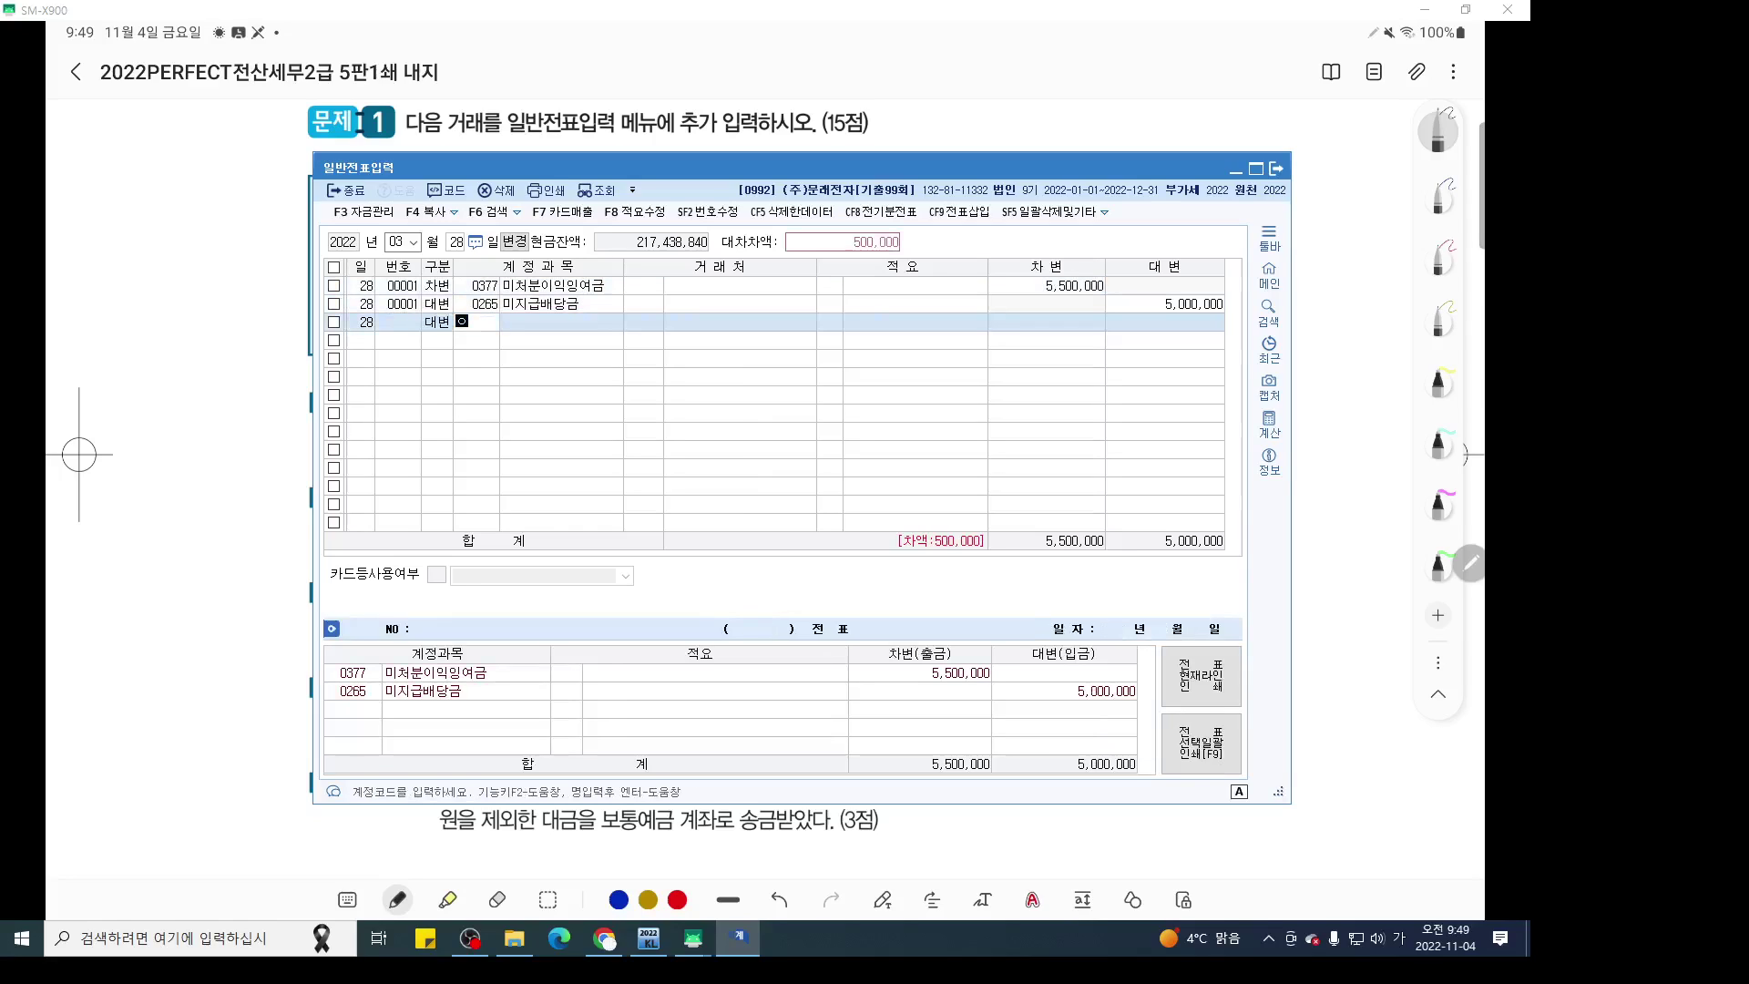
Enter a second credit line for account 0351 이익준비금 with an amount of 500,000
type("이익준")
key("Return")
key("Return")
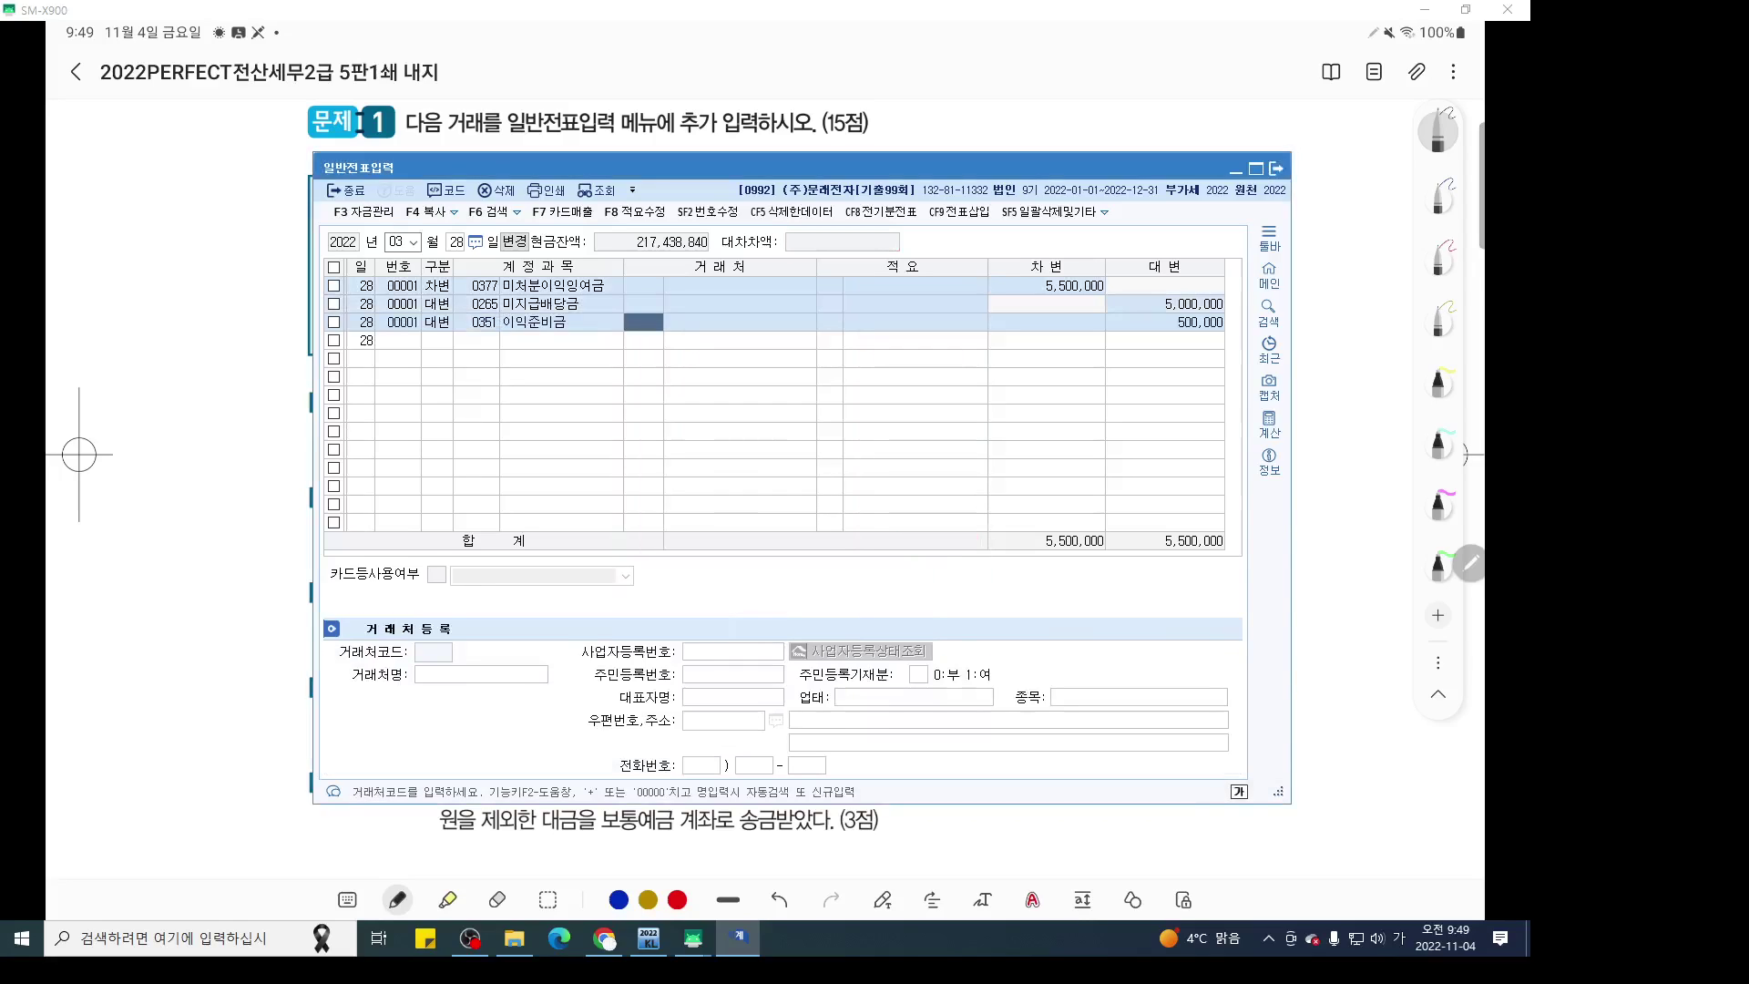
Return to the exam note and highlight 미지급금으로 계상 and 임차보증금과 상계하였다 in yellow in item [2]
left_click(79, 454)
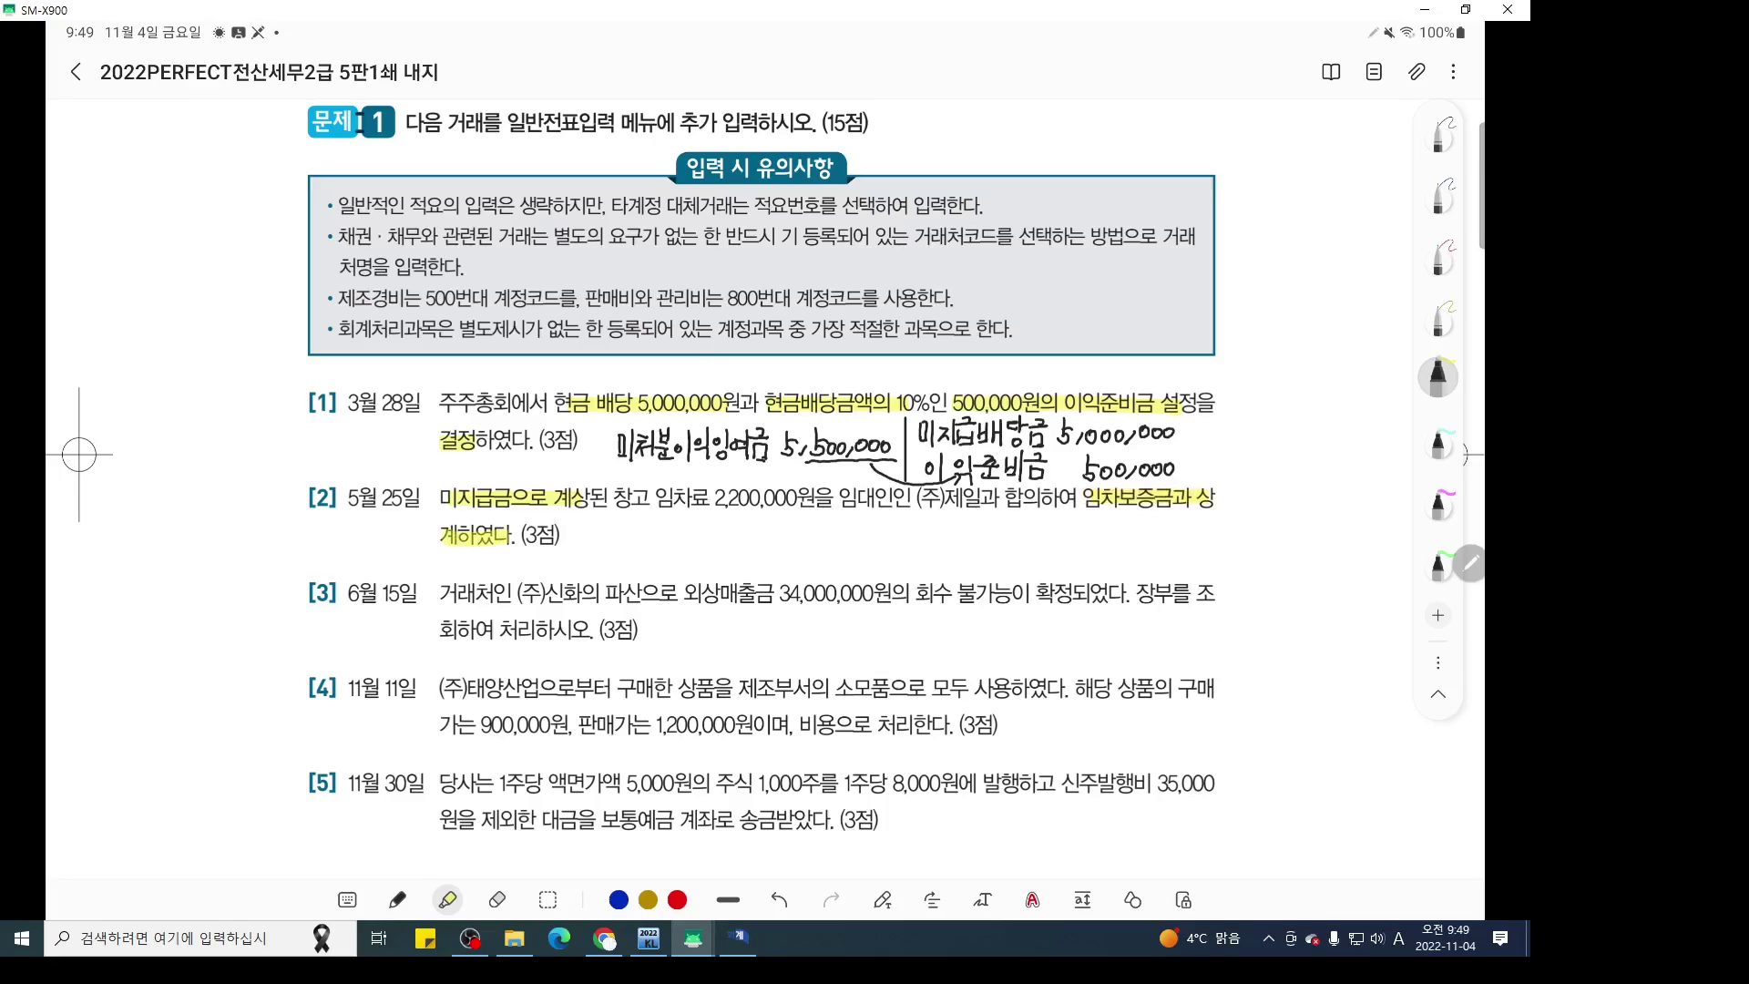
left_click_drag(443, 538, 508, 537)
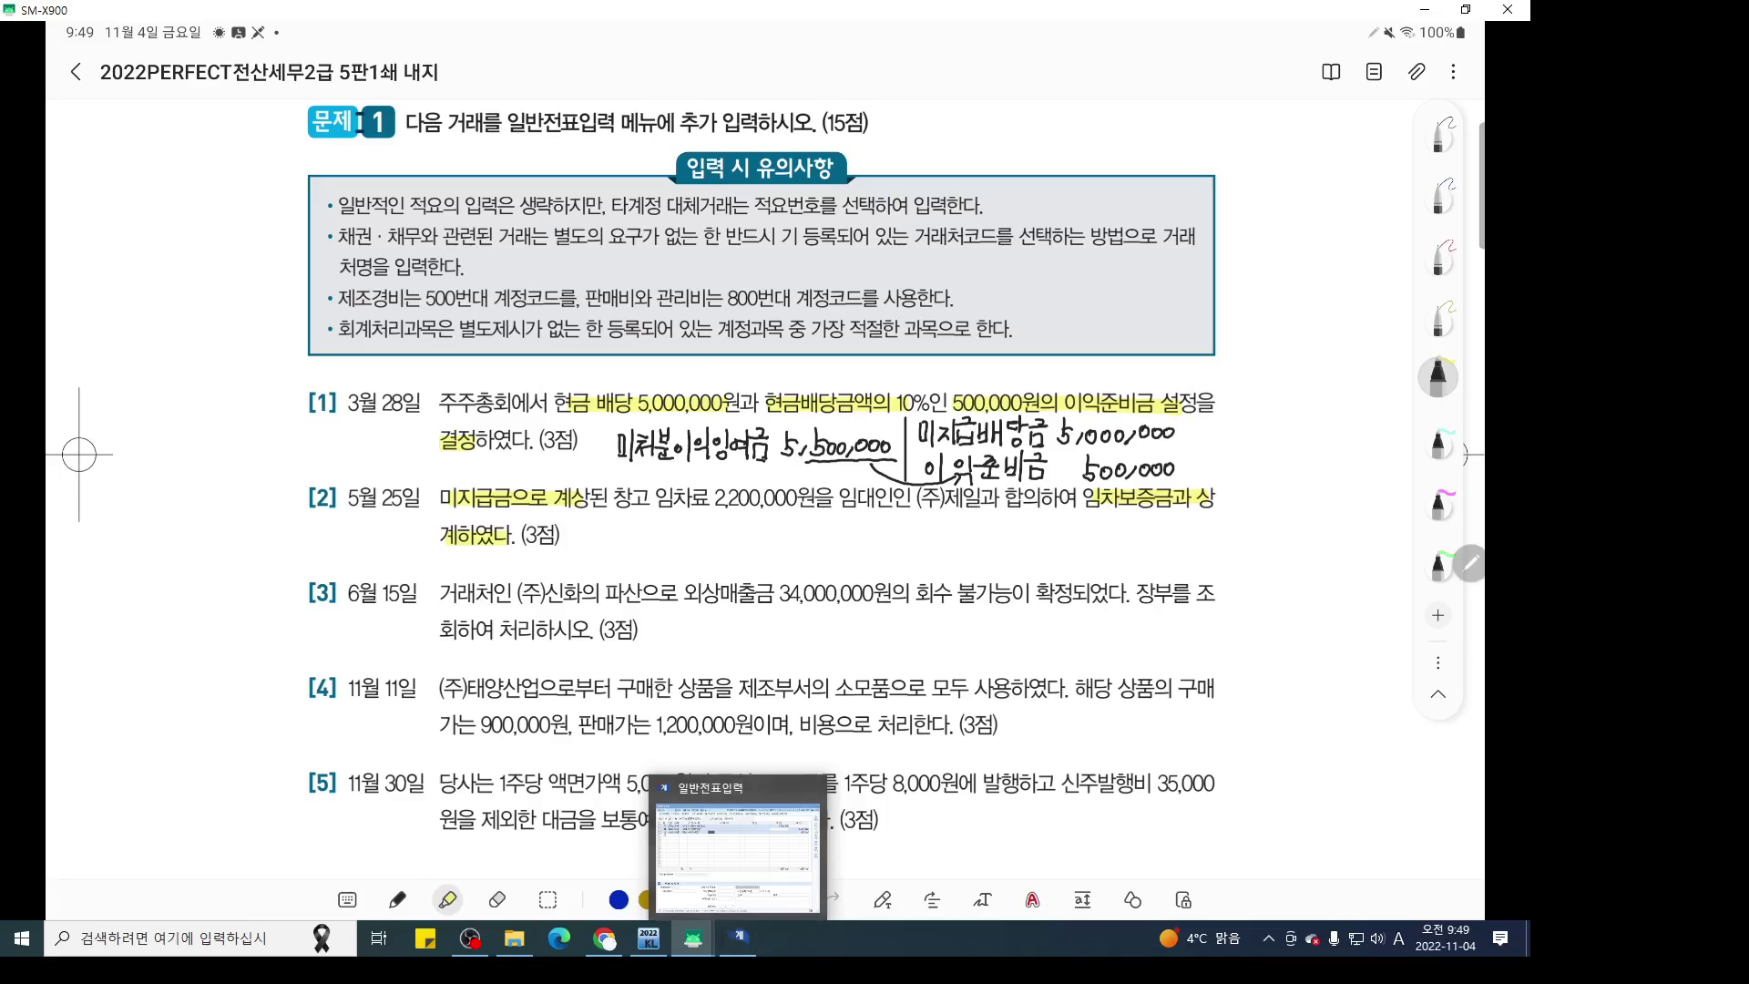
Switch back to the 일반전표입력 window and set the voucher date to May 25
left_click(738, 936)
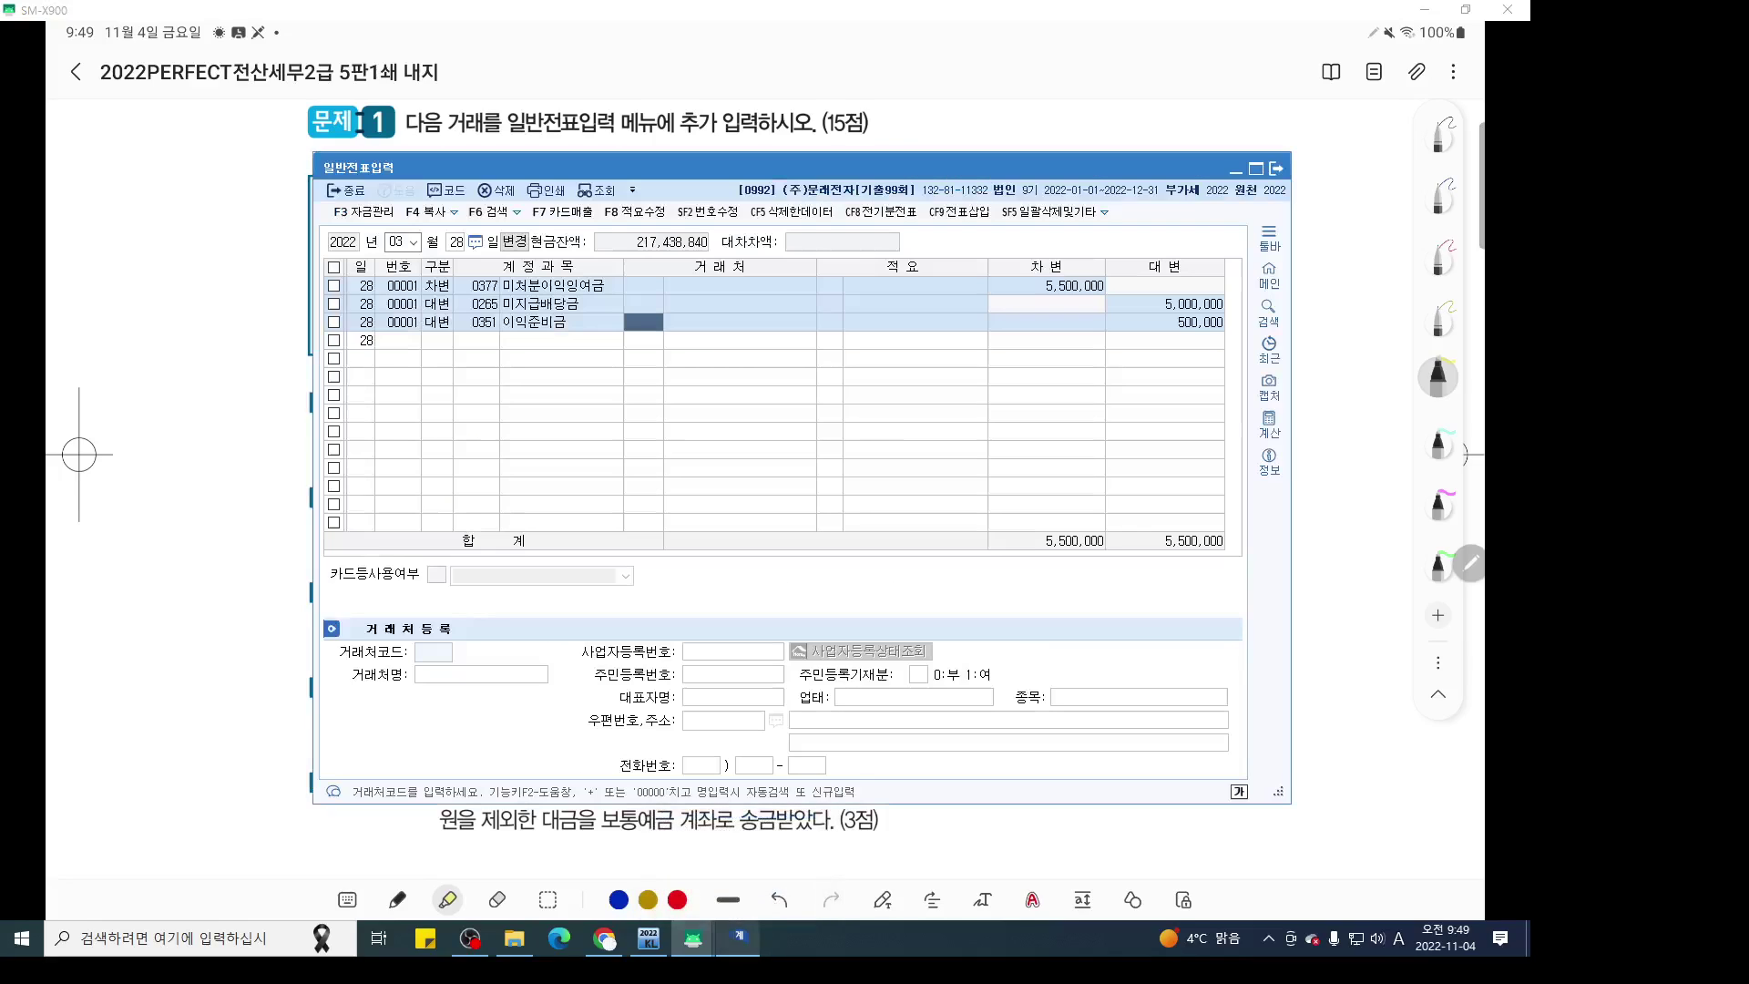
type("5")
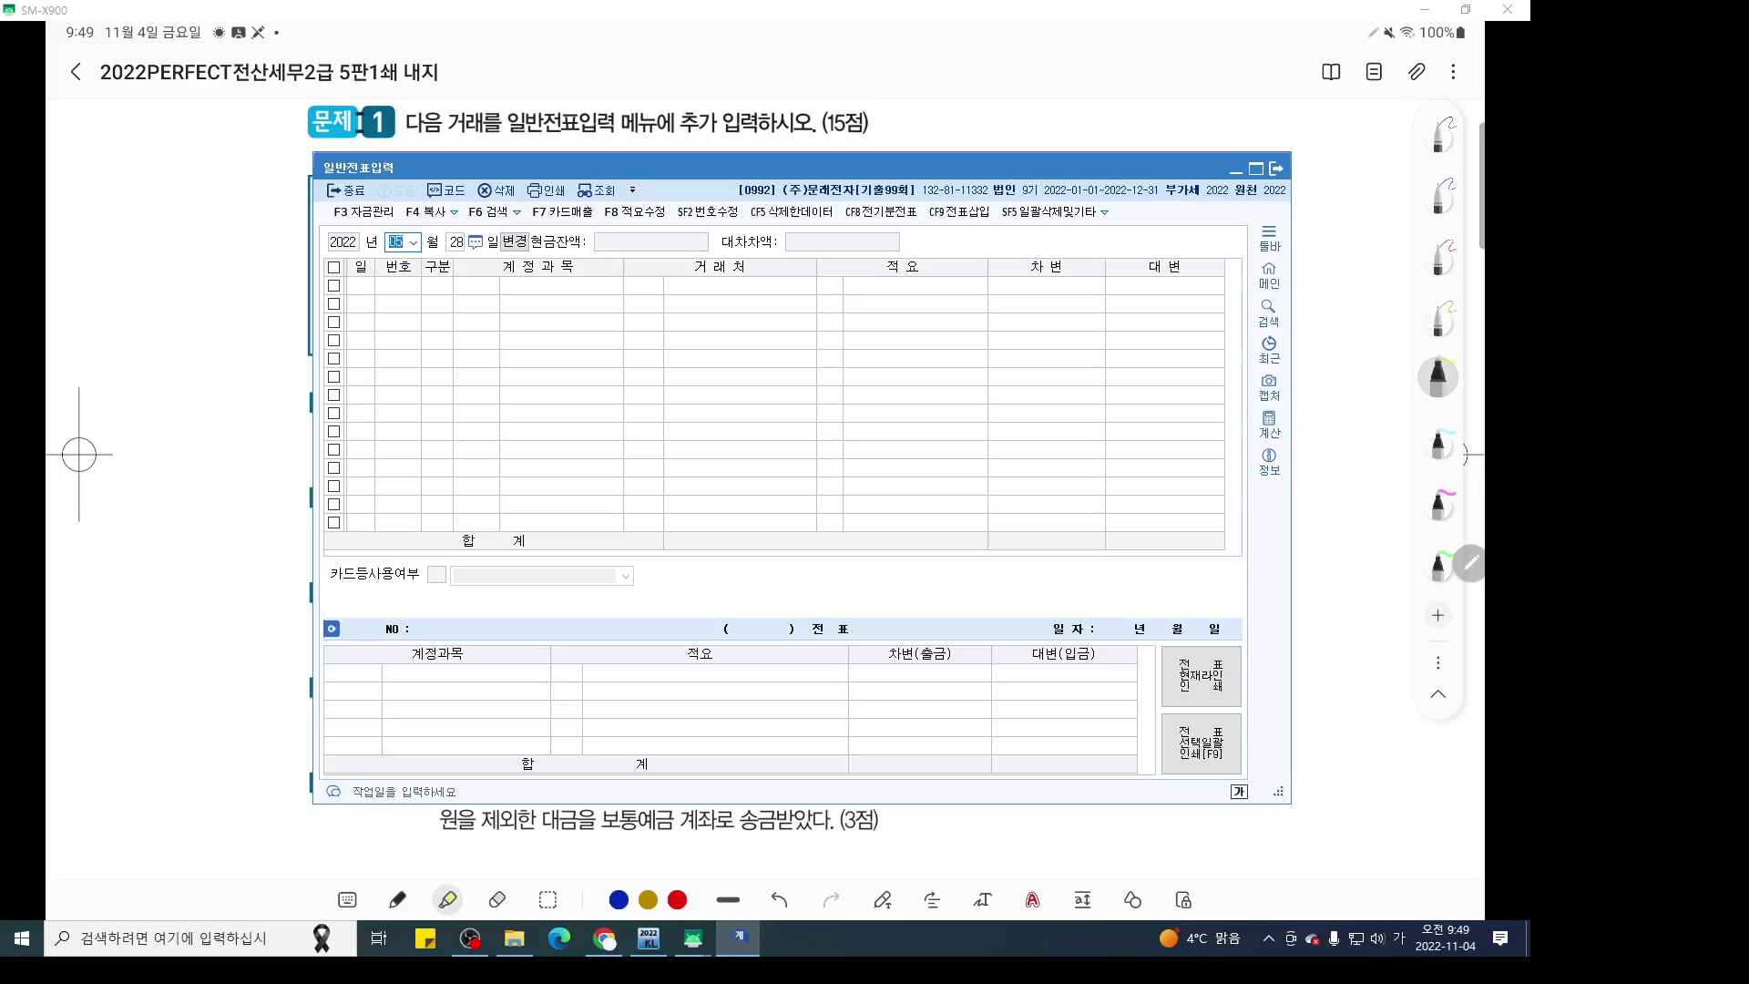
key("Return")
type("25")
key("Return")
Enter a debit line for account 0253 미지급금 with (주)제일 as the counterparty and an amount of 2,200,000
type("3")
key("Return")
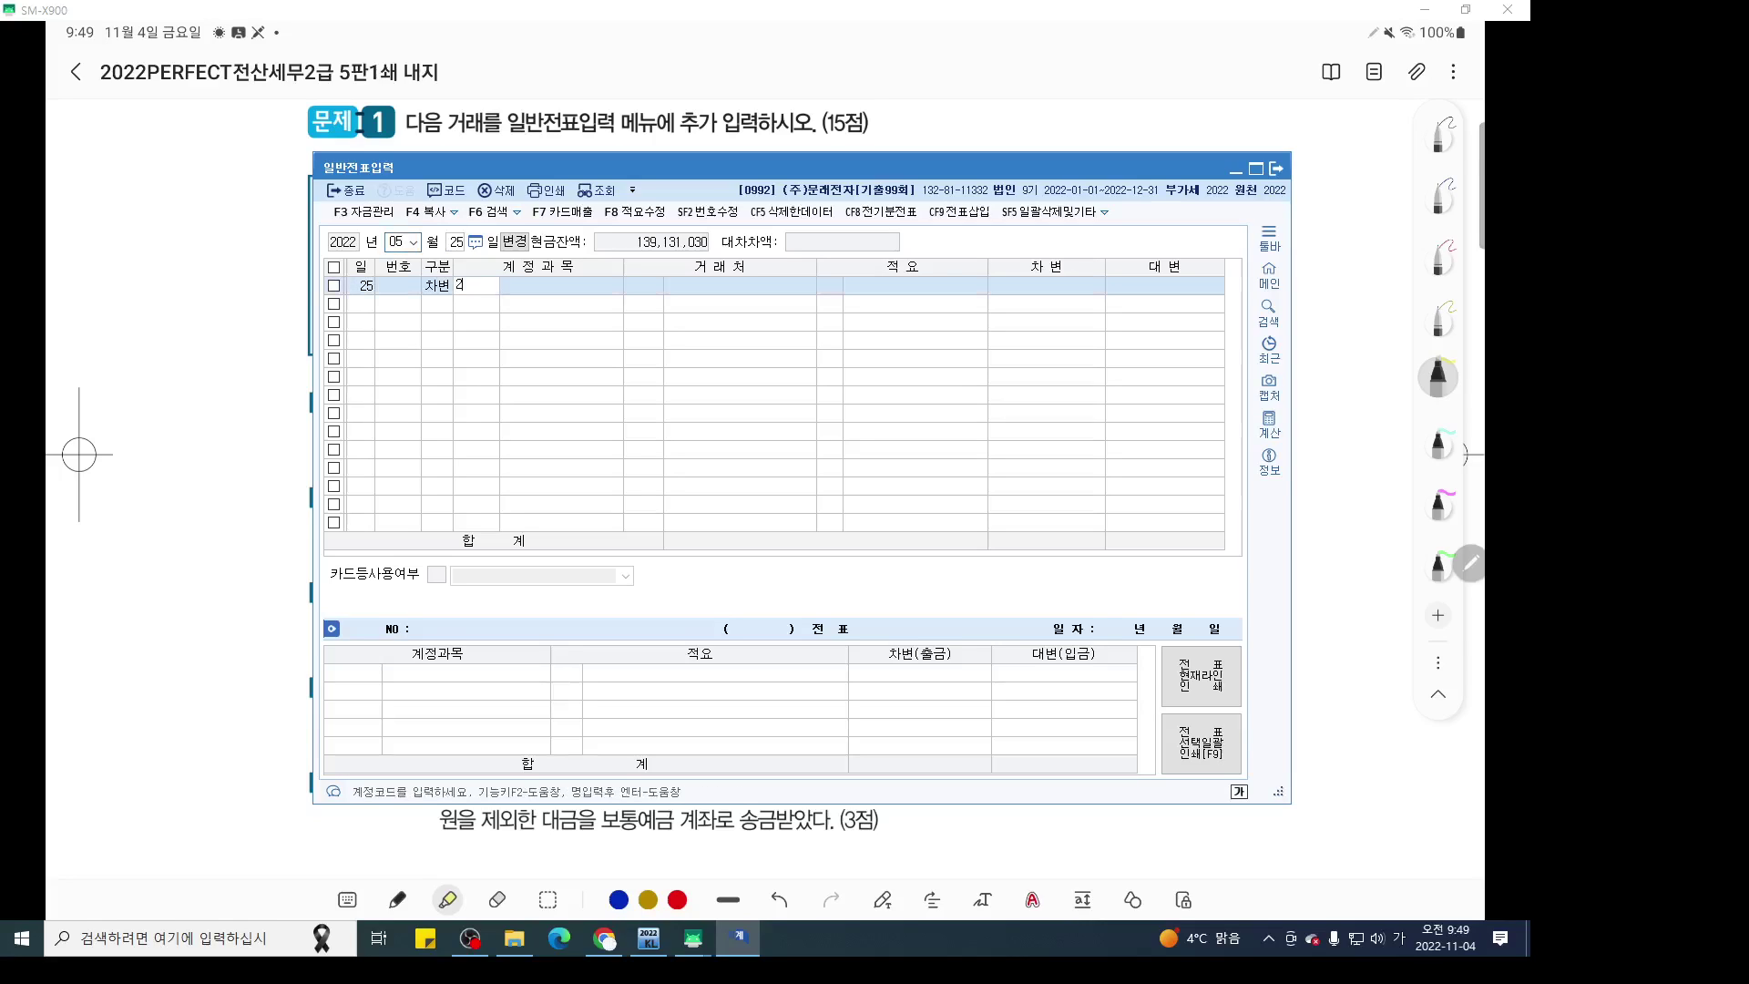
type("253")
key("Return")
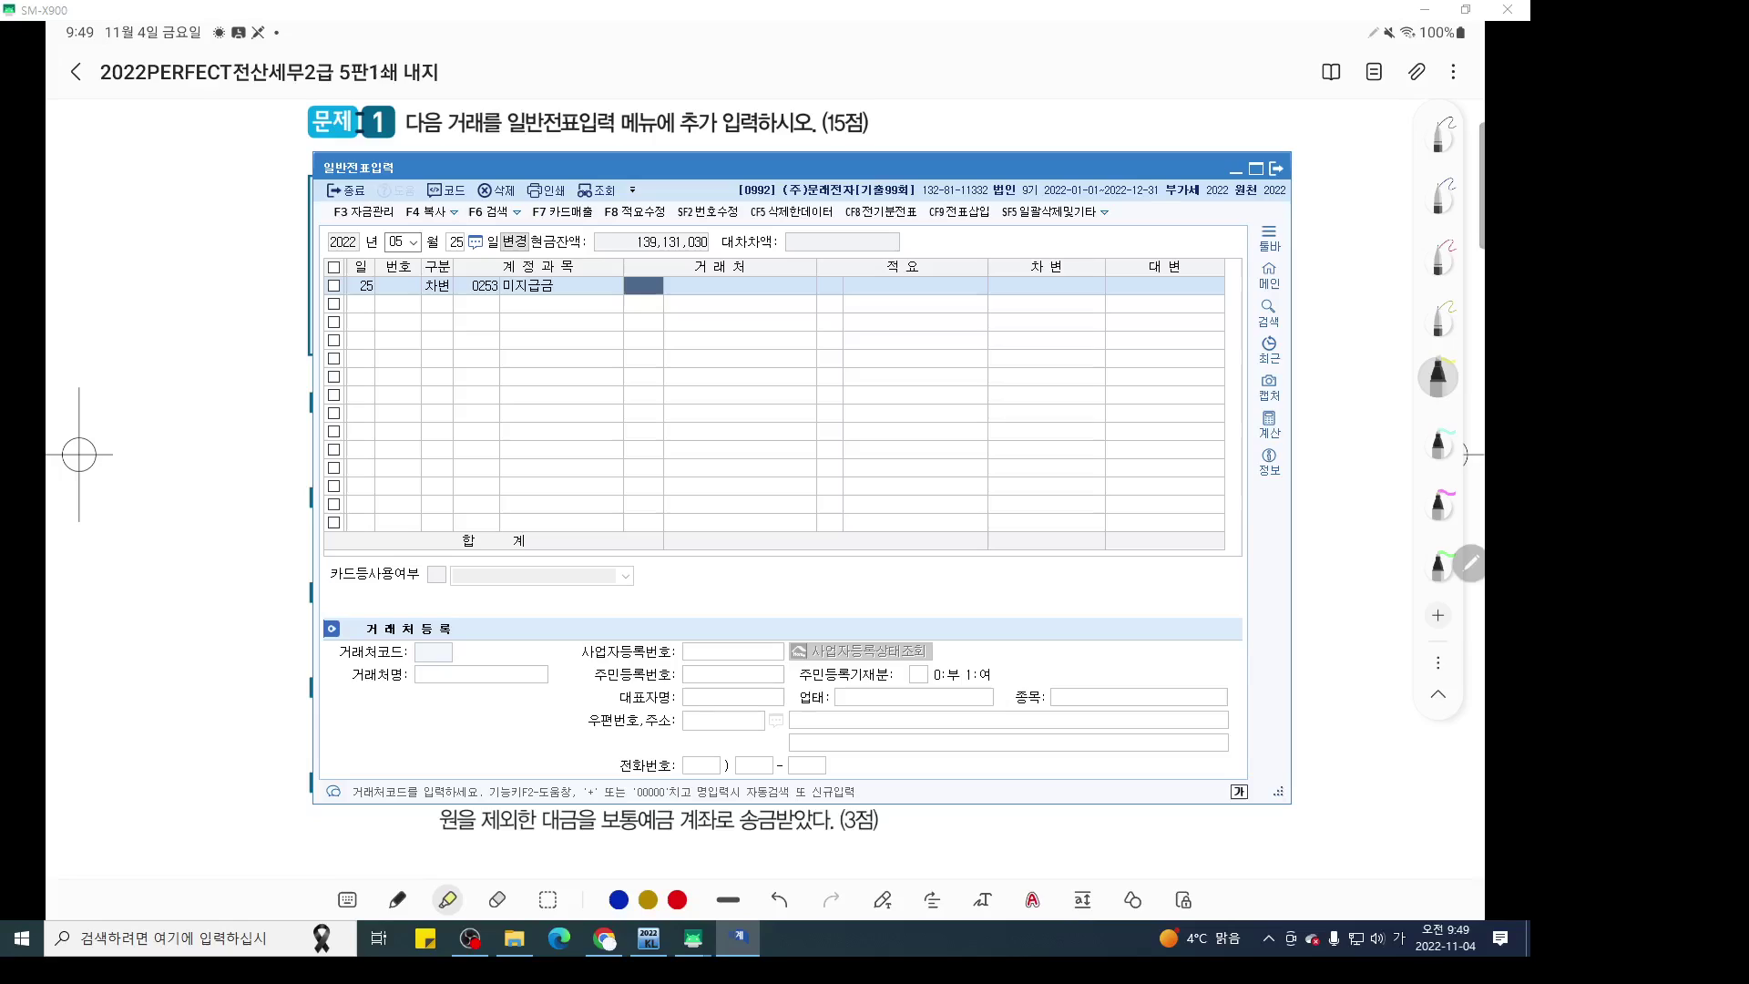
type("제일")
key("Return")
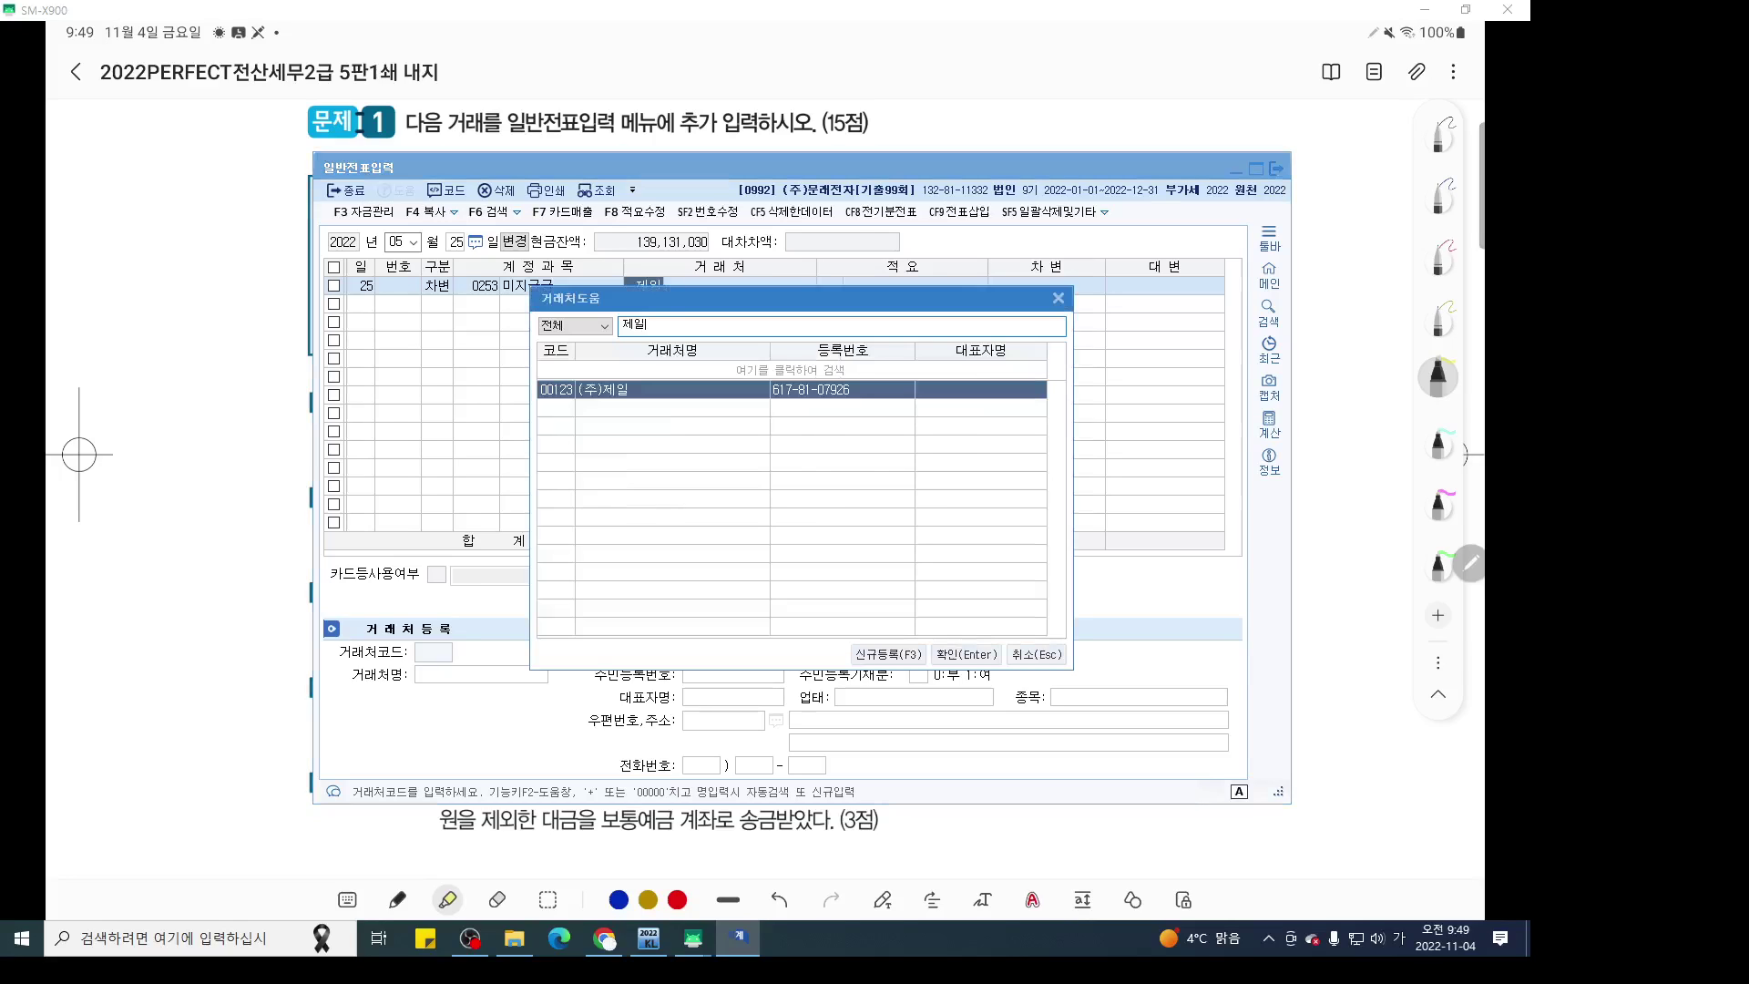
key("Return")
key("Return")
type("2,2")
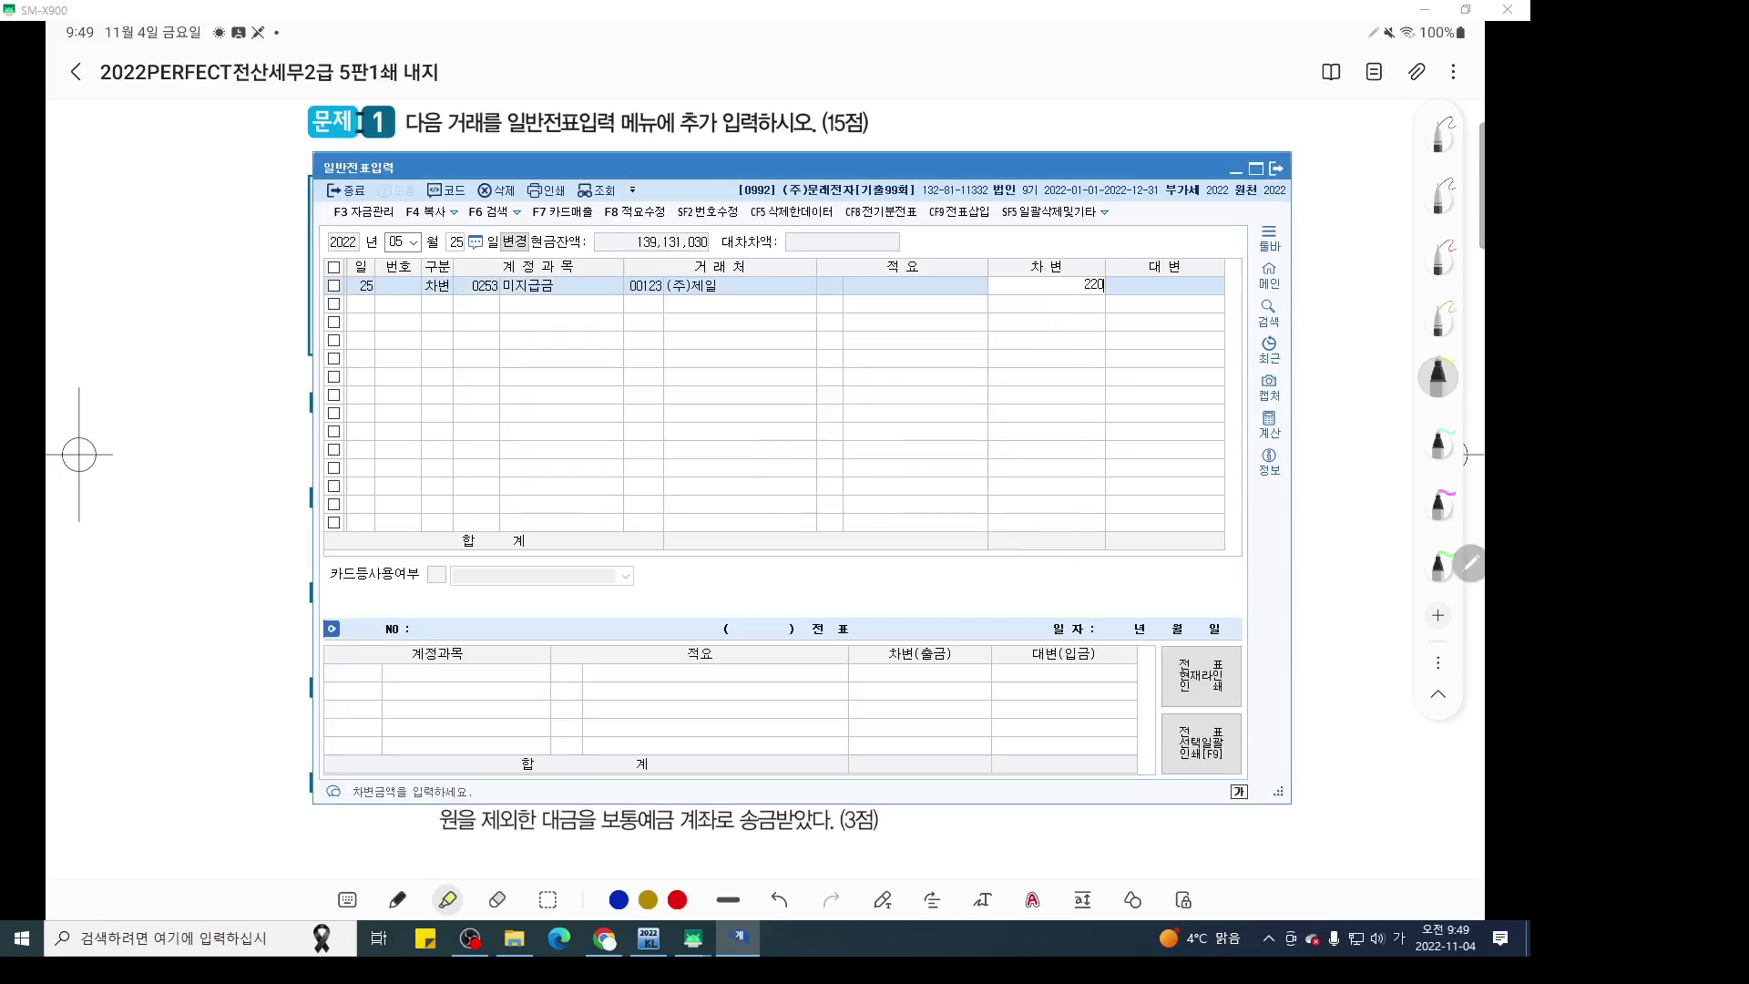
type("00,000")
key("Return")
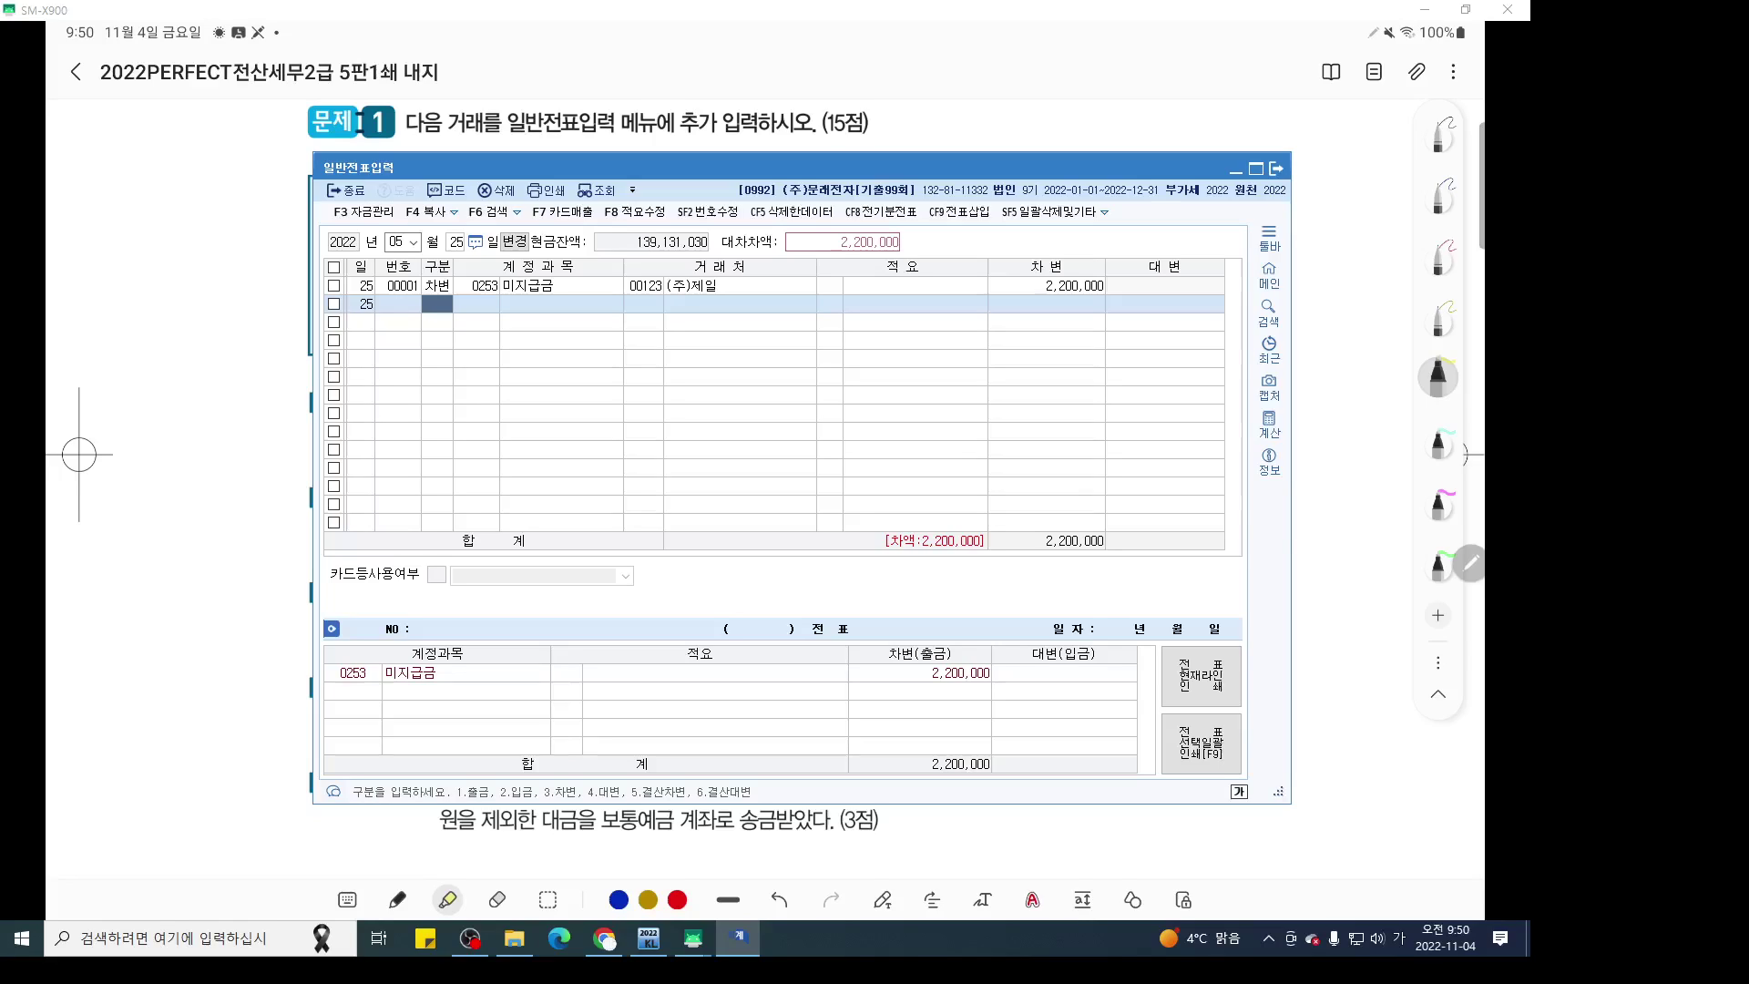
Enter a credit line for account 0232 임차보증금 with (주)제일 as the counterparty and an amount of 2,200,000
type("4")
key("Return")
type("임차보")
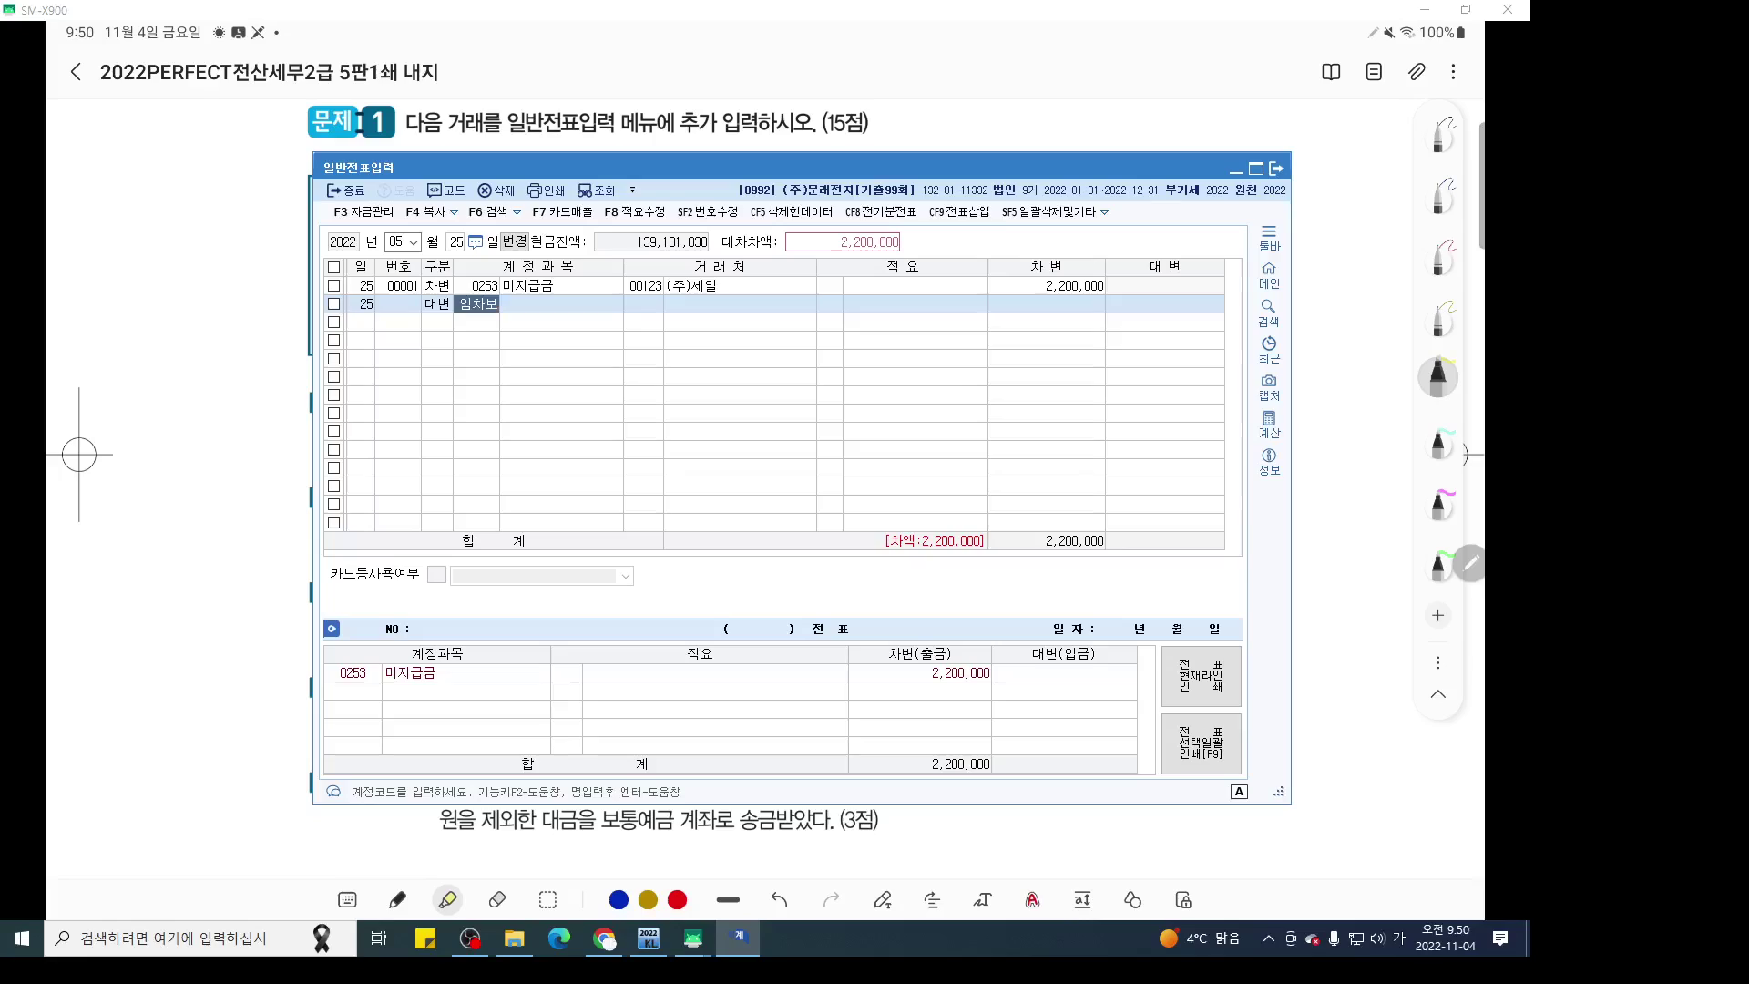
key("Return")
key("Return")
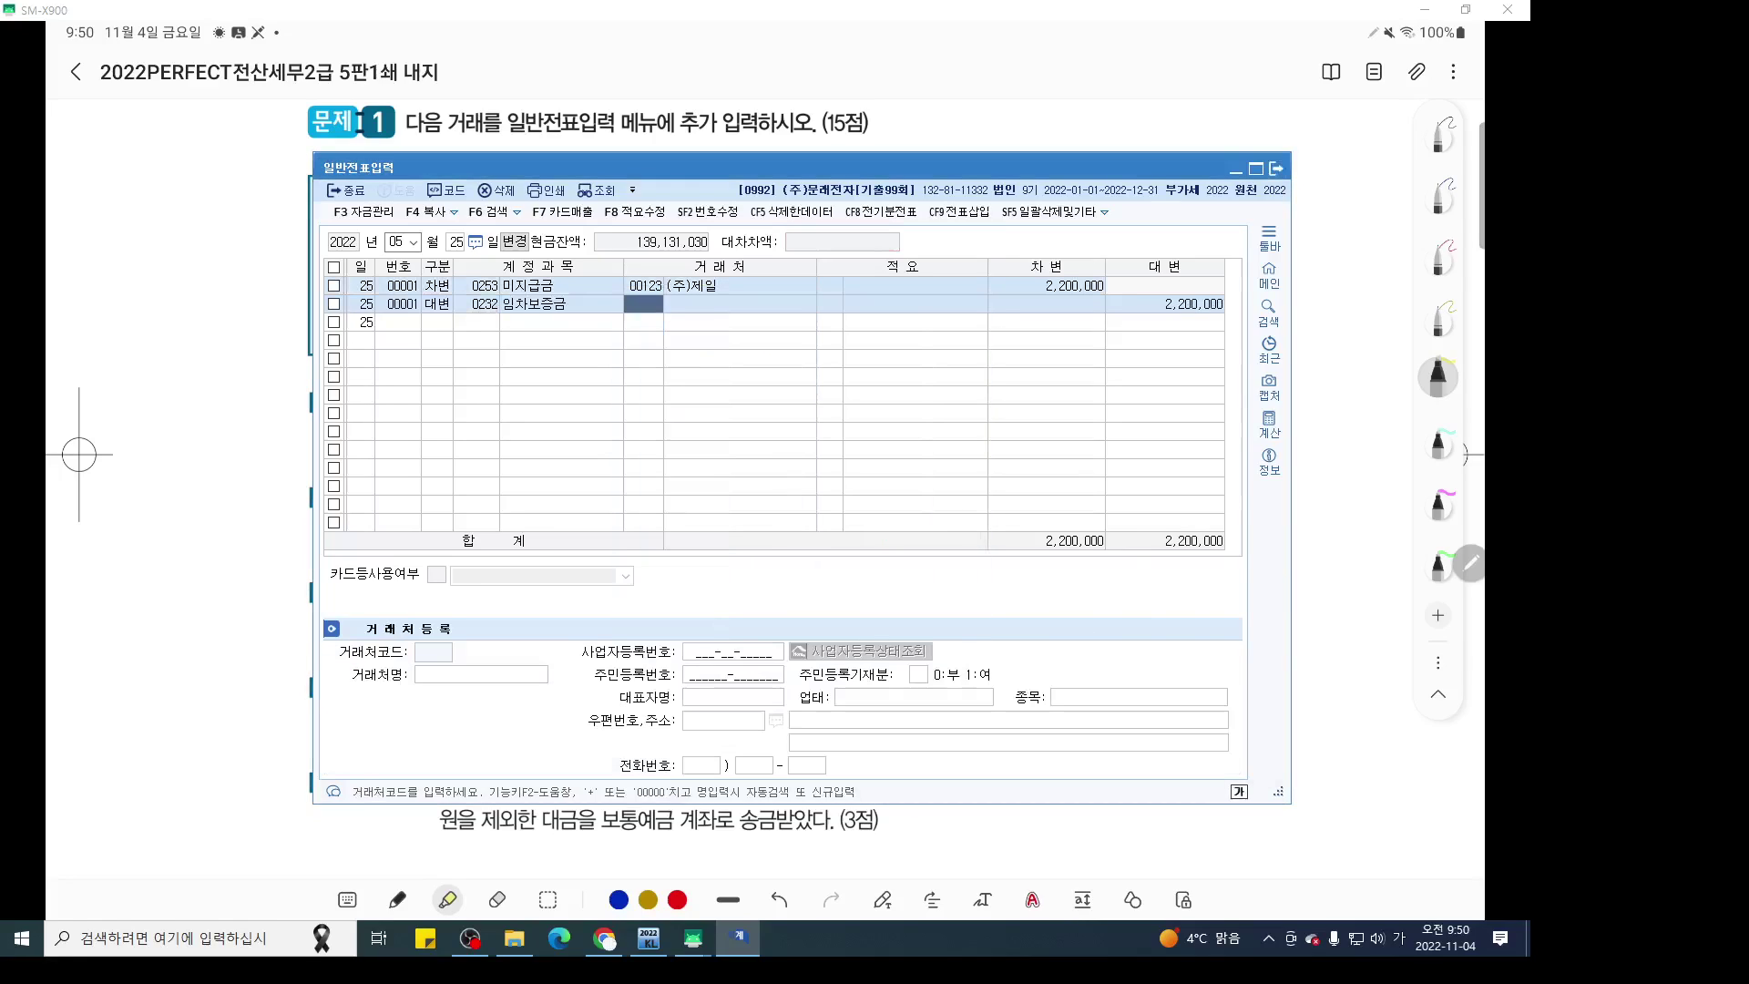
type("제일")
key("Return")
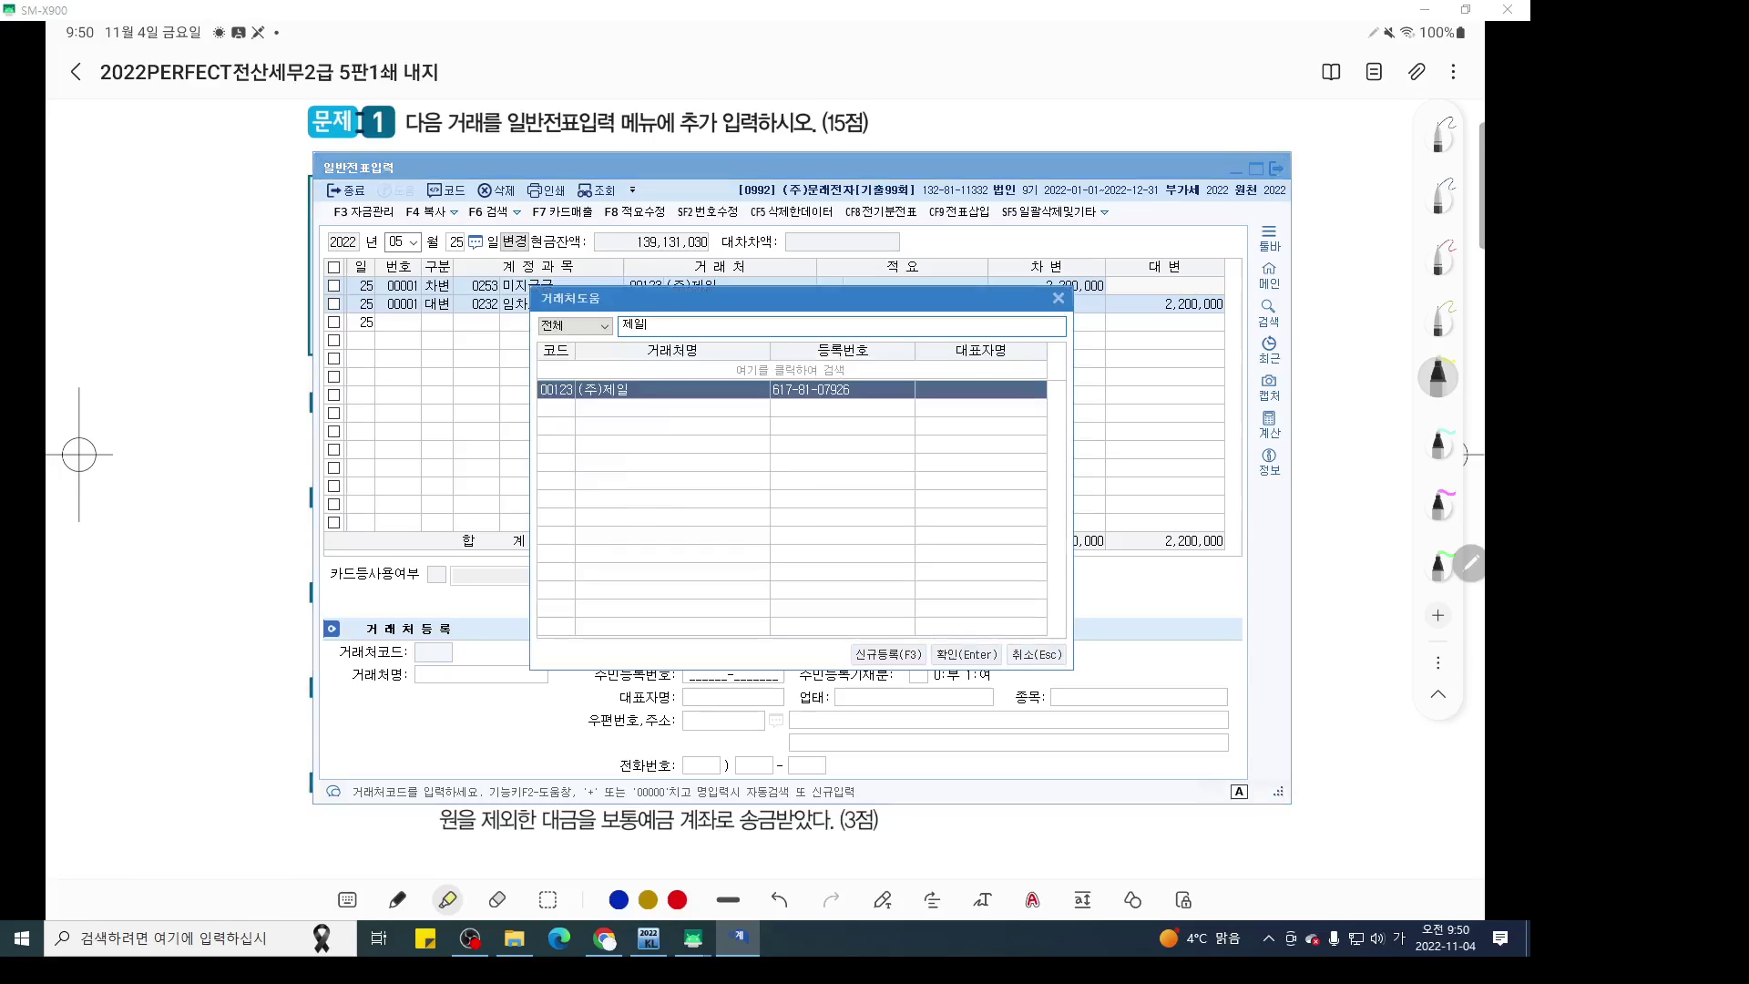
key("Return")
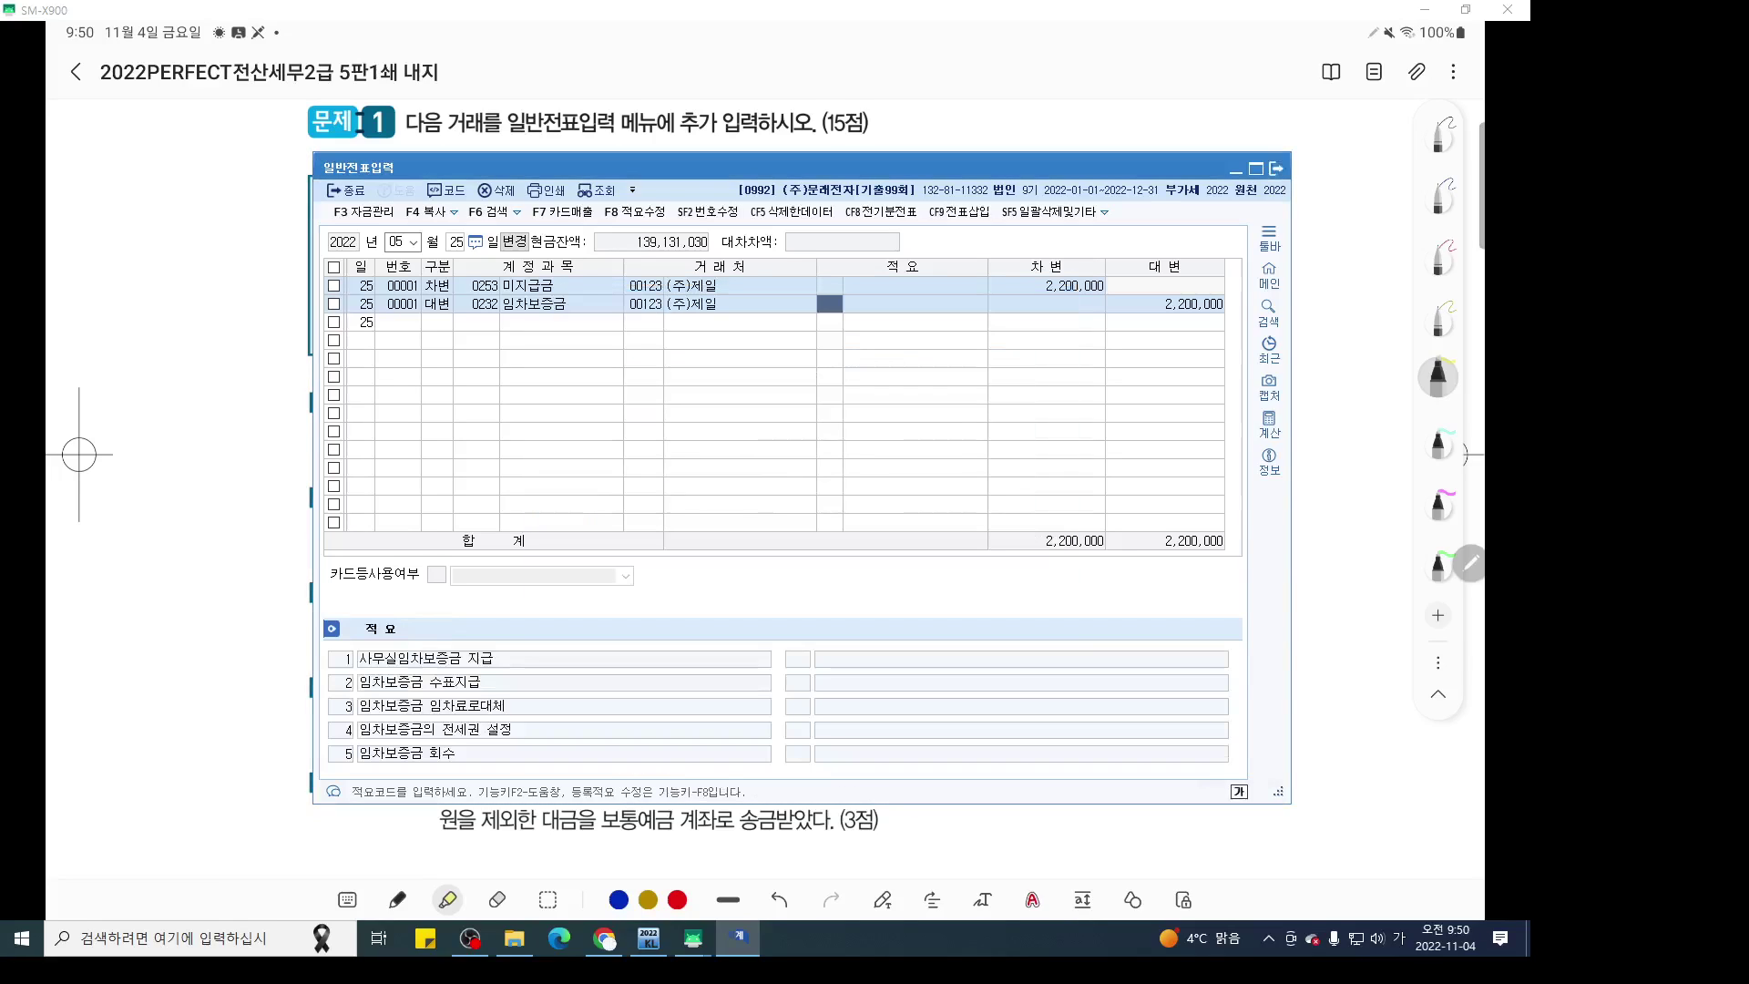
Return to the exam note and highlight 외상매출금 34,000,000원의 회수 불가능이 확정 and 장부를 조회 in yellow in item [3]
left_click(80, 454)
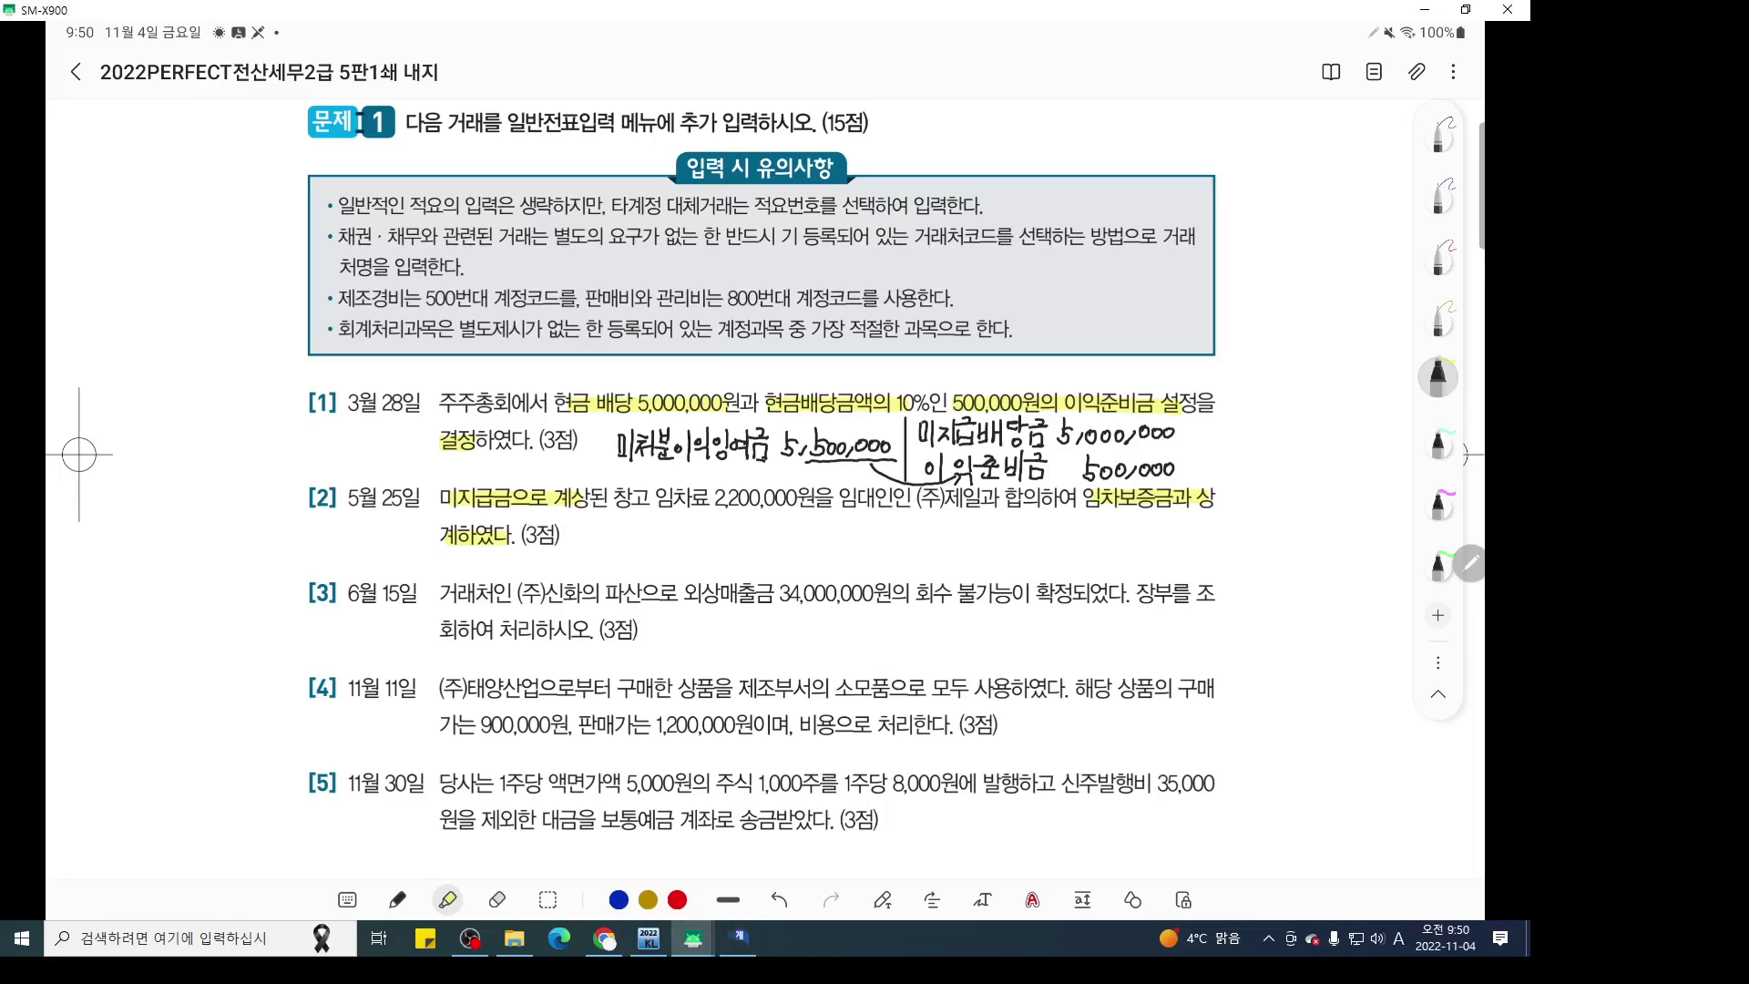
left_click_drag(79, 454, 79, 376)
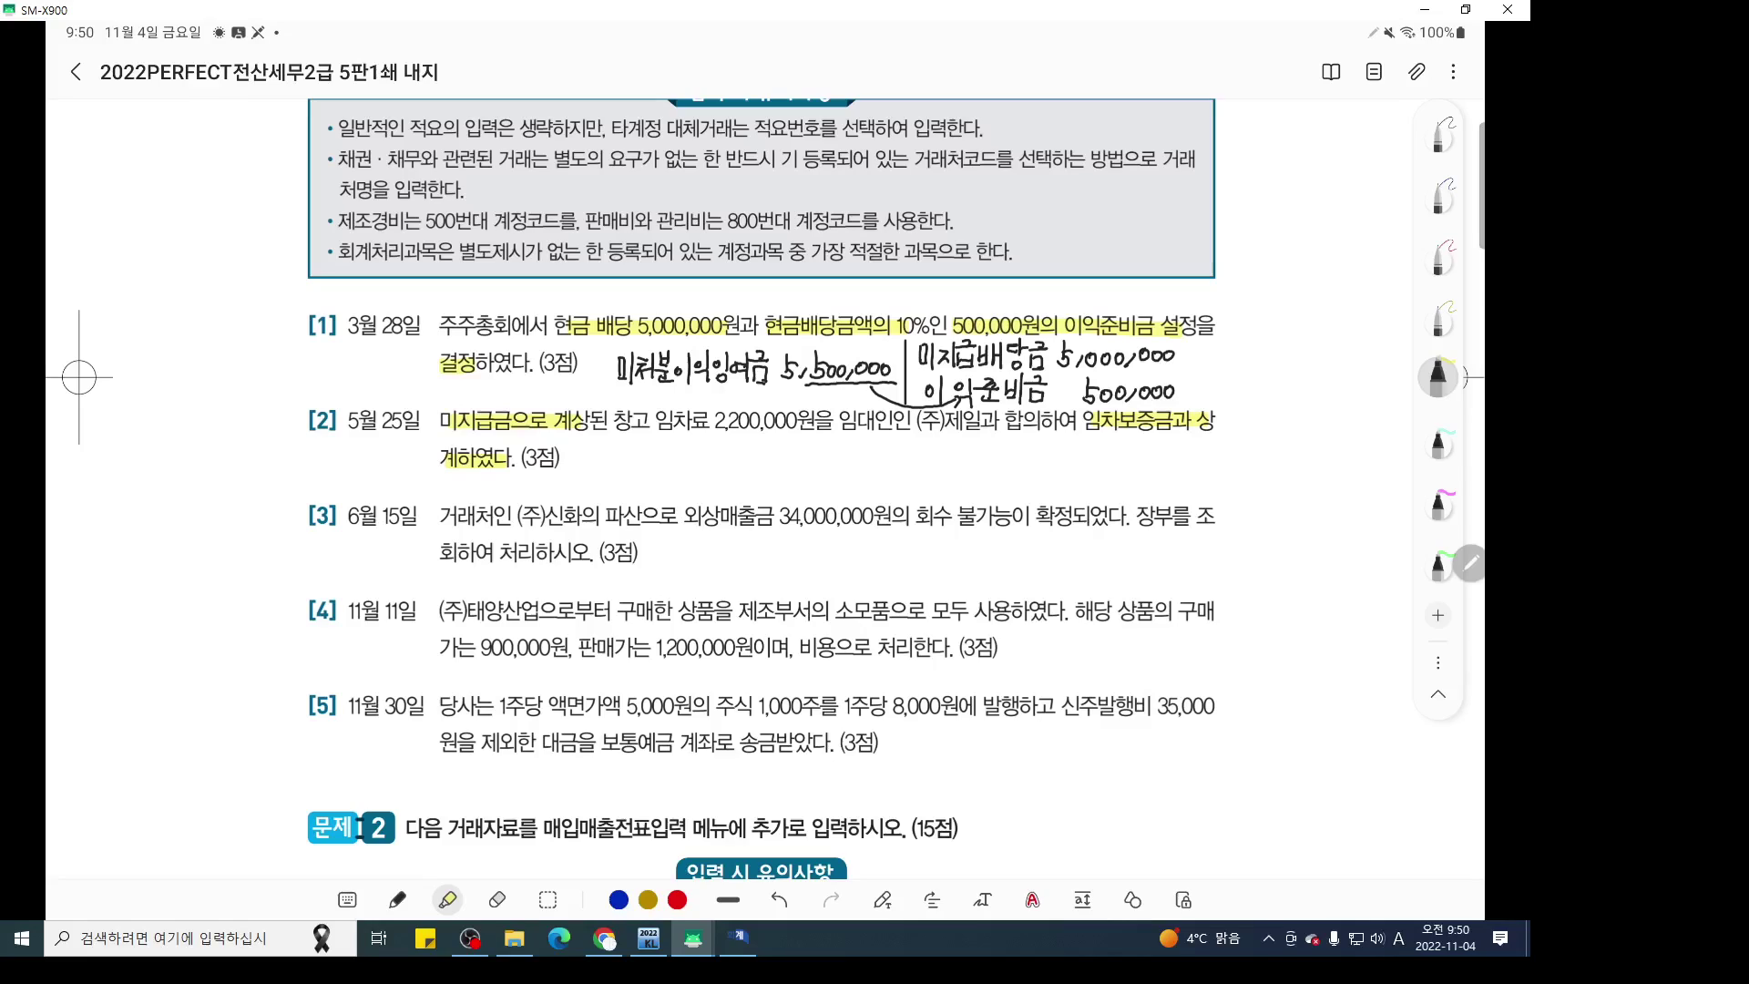
left_click_drag(685, 518, 1210, 517)
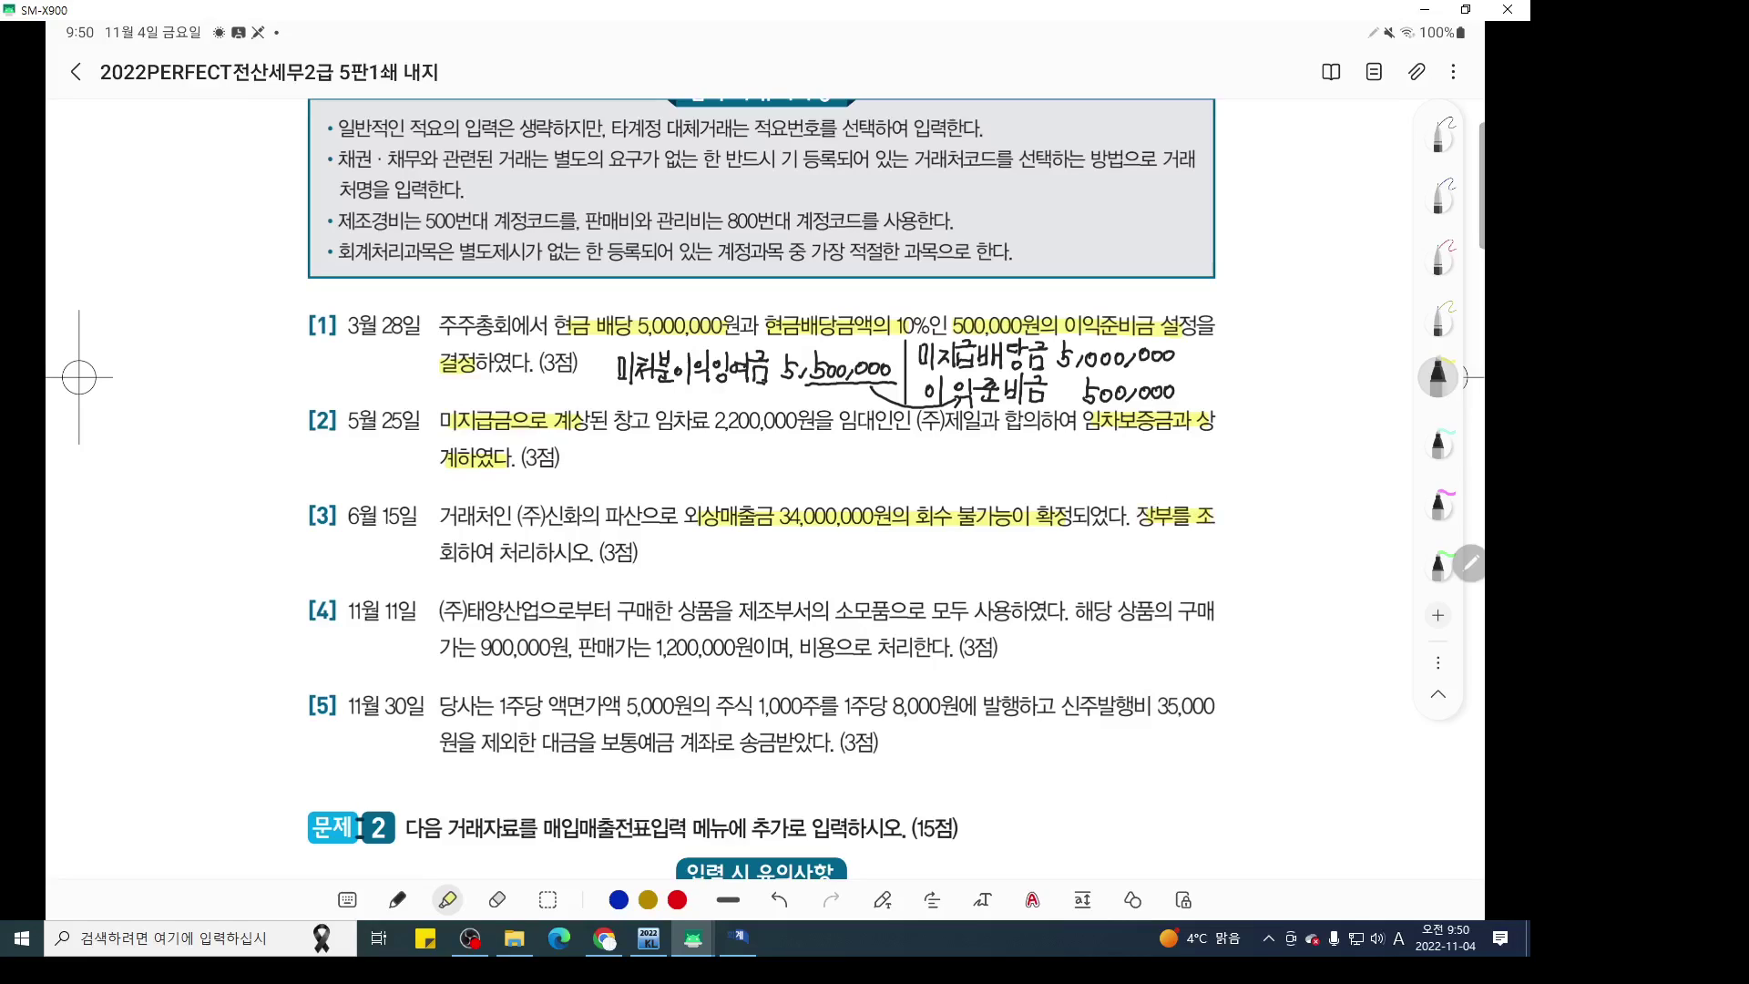
left_click_drag(439, 550, 461, 550)
Handwrite 대손충당금 상계, 부족시 비용 above item [3] with the pen, with an arrow from 불가능이 확정
left_click(397, 900)
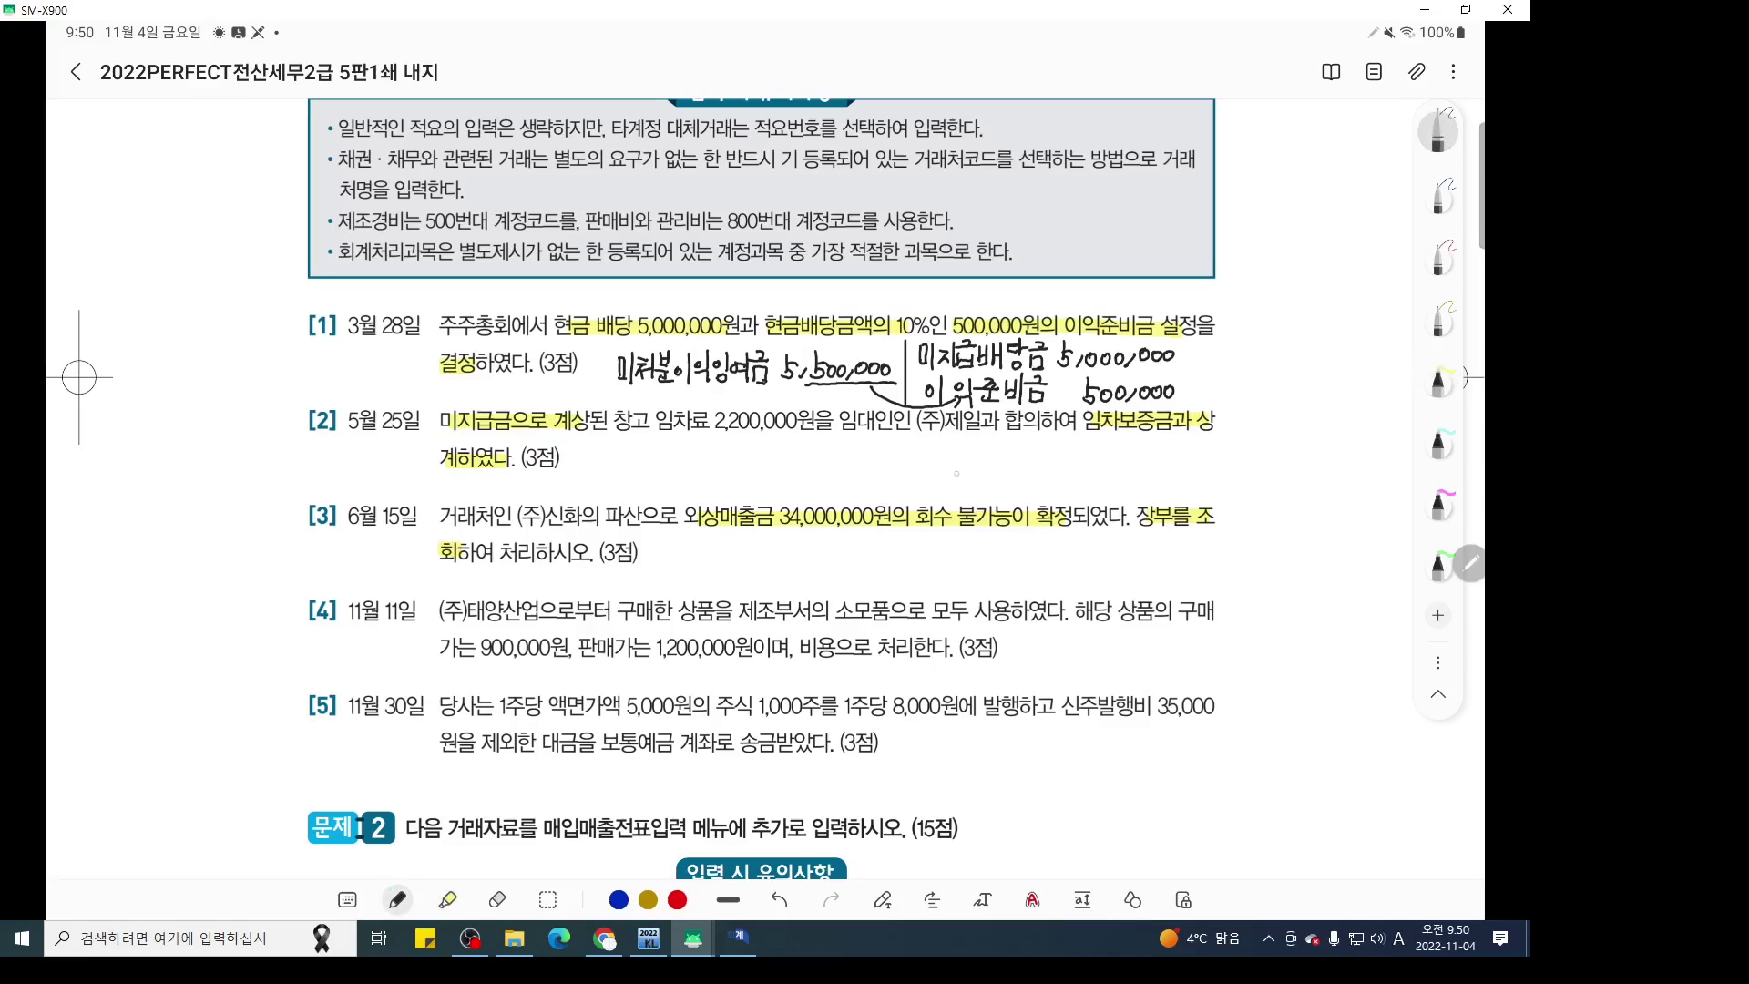
left_click_drag(952, 504, 1026, 461)
left_click_drag(1008, 465, 1017, 469)
mouse_move(1014, 470)
left_mouse_down()
mouse_move(1043, 460)
mouse_move(1039, 481)
mouse_move(1087, 455)
left_mouse_up()
left_click_drag(1071, 462, 1142, 475)
mouse_move(1151, 462)
left_mouse_down()
mouse_move(1196, 444)
mouse_move(1200, 462)
left_mouse_up()
left_click_drag(1187, 466, 1270, 455)
left_click_drag(1265, 458, 1264, 459)
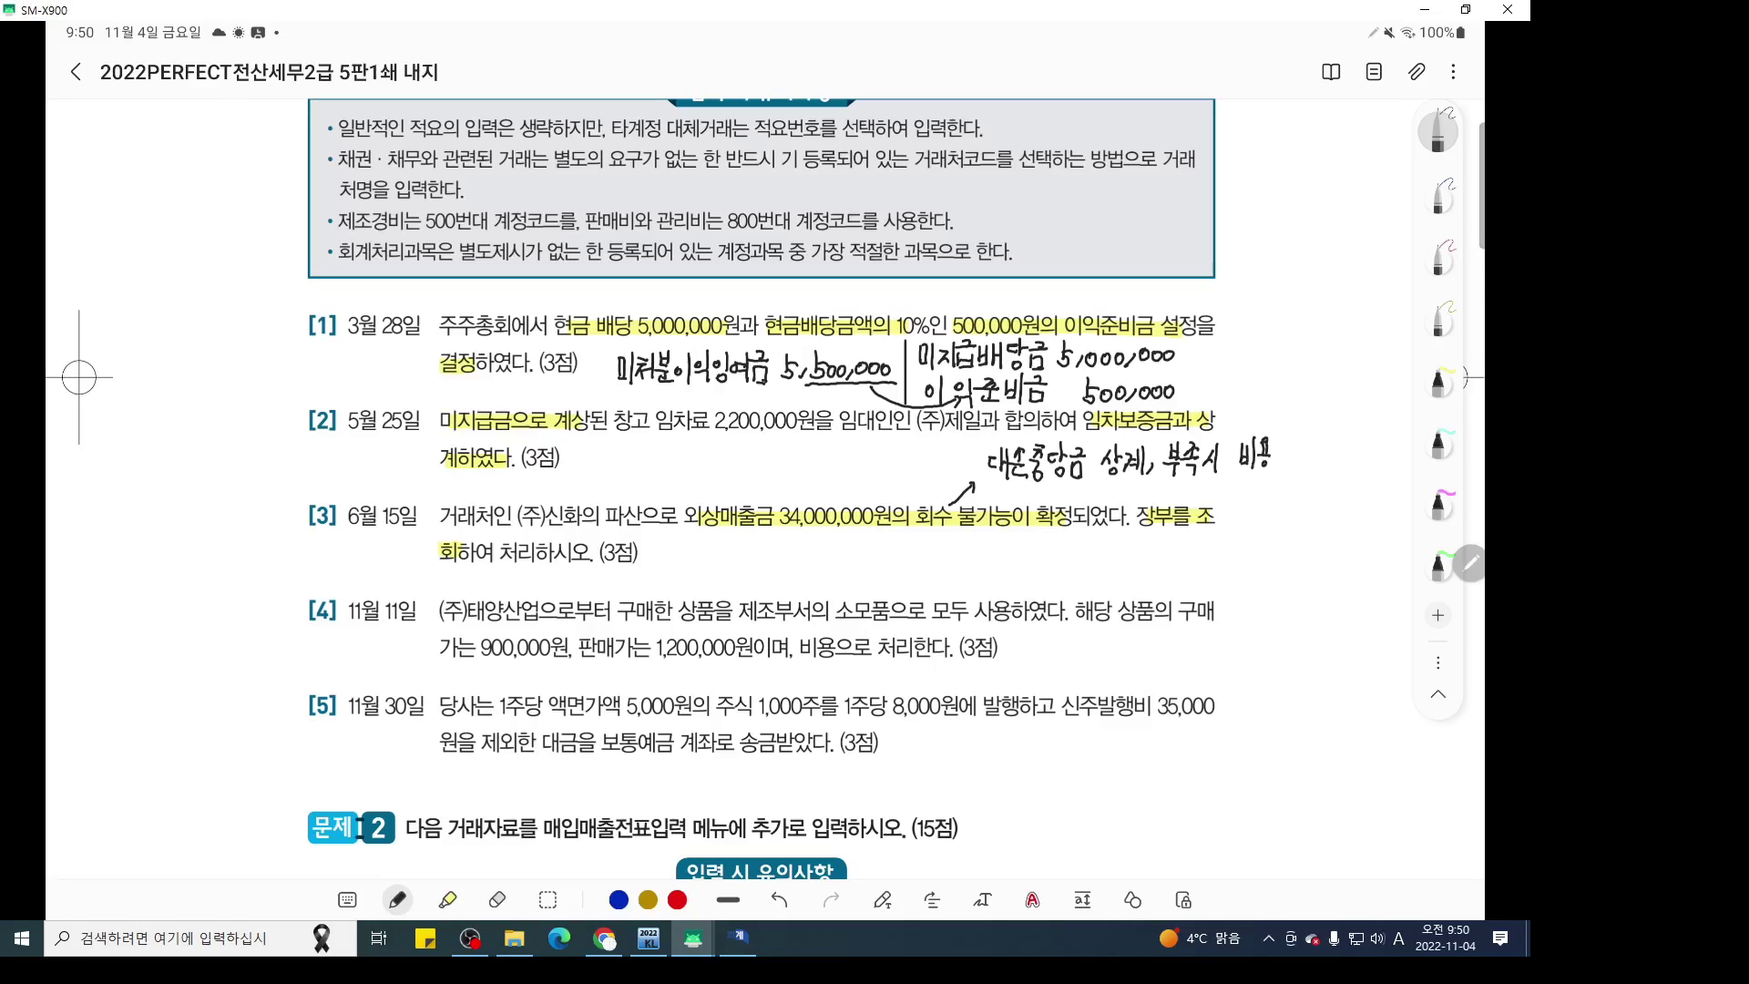
Underline 6월 15일 in item [3] and handwrite the arrowed note 대충 조회: 합계잔액시산표 above it
mouse_move(345, 524)
left_mouse_down()
mouse_move(415, 528)
mouse_move(423, 487)
mouse_move(465, 498)
left_mouse_up()
mouse_move(470, 475)
left_mouse_down()
mouse_move(470, 500)
mouse_move(477, 481)
mouse_move(488, 504)
mouse_move(503, 489)
left_mouse_up()
left_click_drag(511, 480, 511, 493)
left_click_drag(500, 496, 534, 490)
mouse_move(538, 467)
left_mouse_down()
mouse_move(538, 498)
mouse_move(583, 472)
mouse_move(572, 497)
mouse_move(656, 498)
mouse_move(724, 463)
left_mouse_up()
left_click_drag(713, 465, 720, 478)
mouse_move(702, 478)
left_mouse_down()
mouse_move(724, 478)
mouse_move(712, 492)
left_mouse_up()
left_click_drag(719, 480, 719, 489)
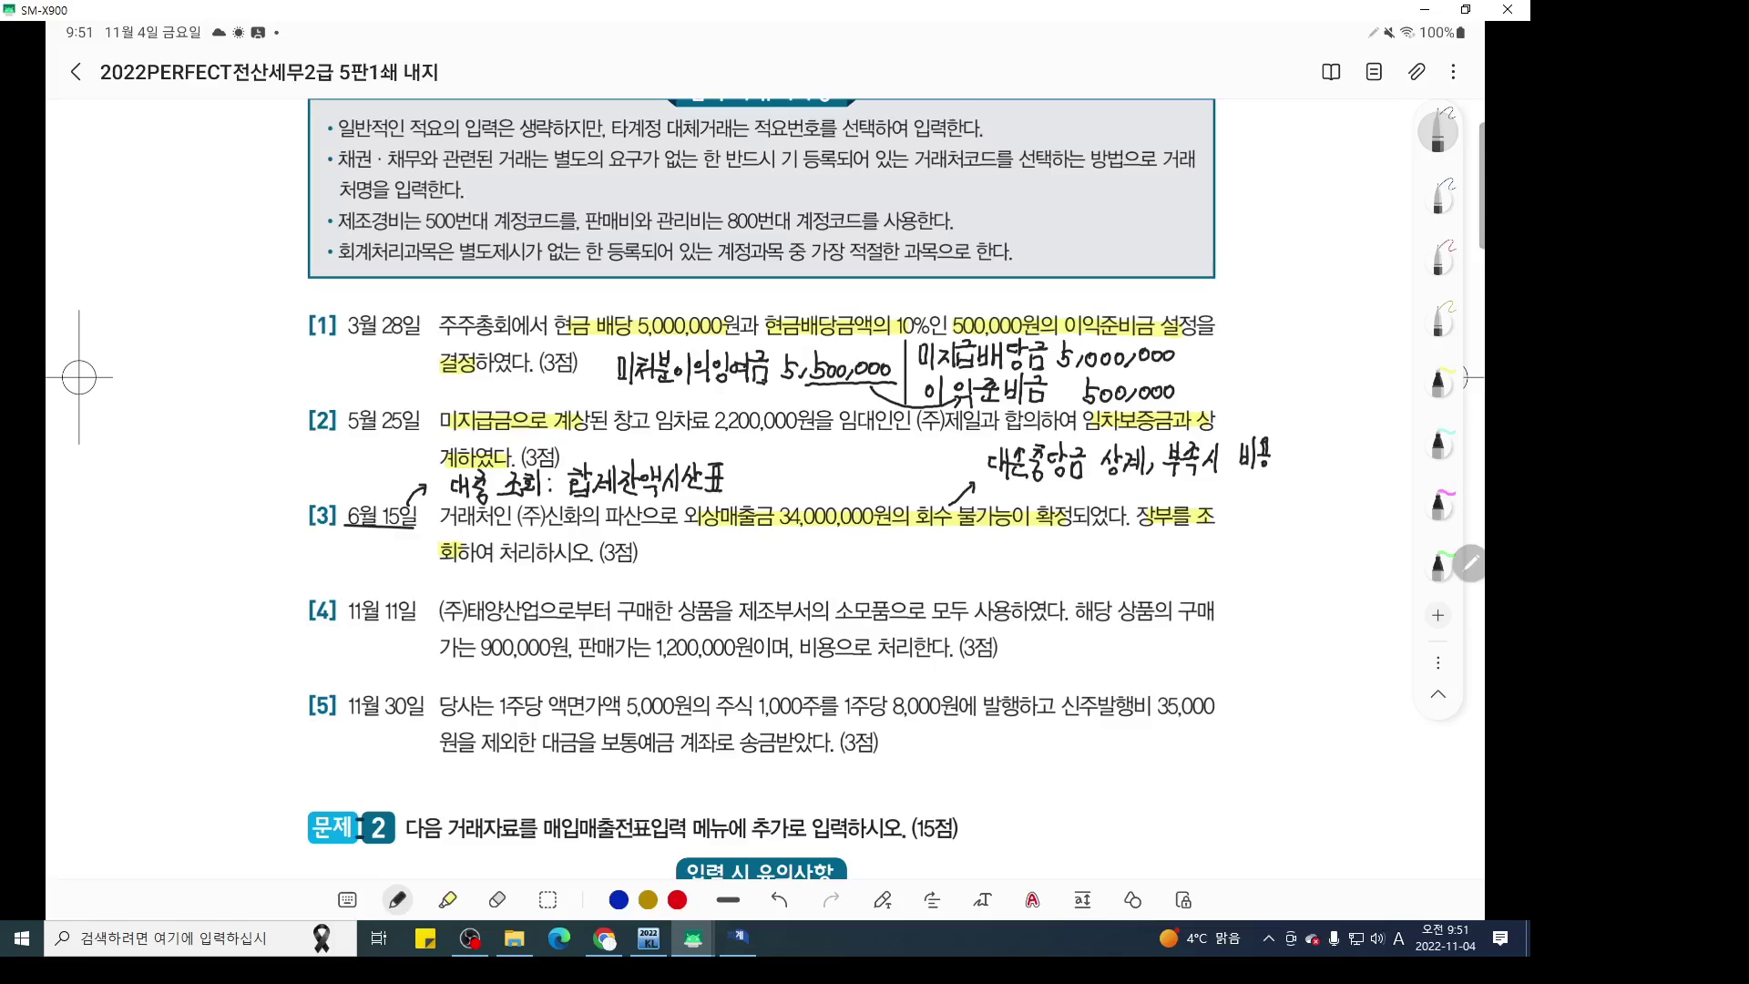
Switch to KcLep, open the 합계잔액시산표 as of June 15, 2022 and select the 대손충당금 row under 외상매출금
left_click(738, 936)
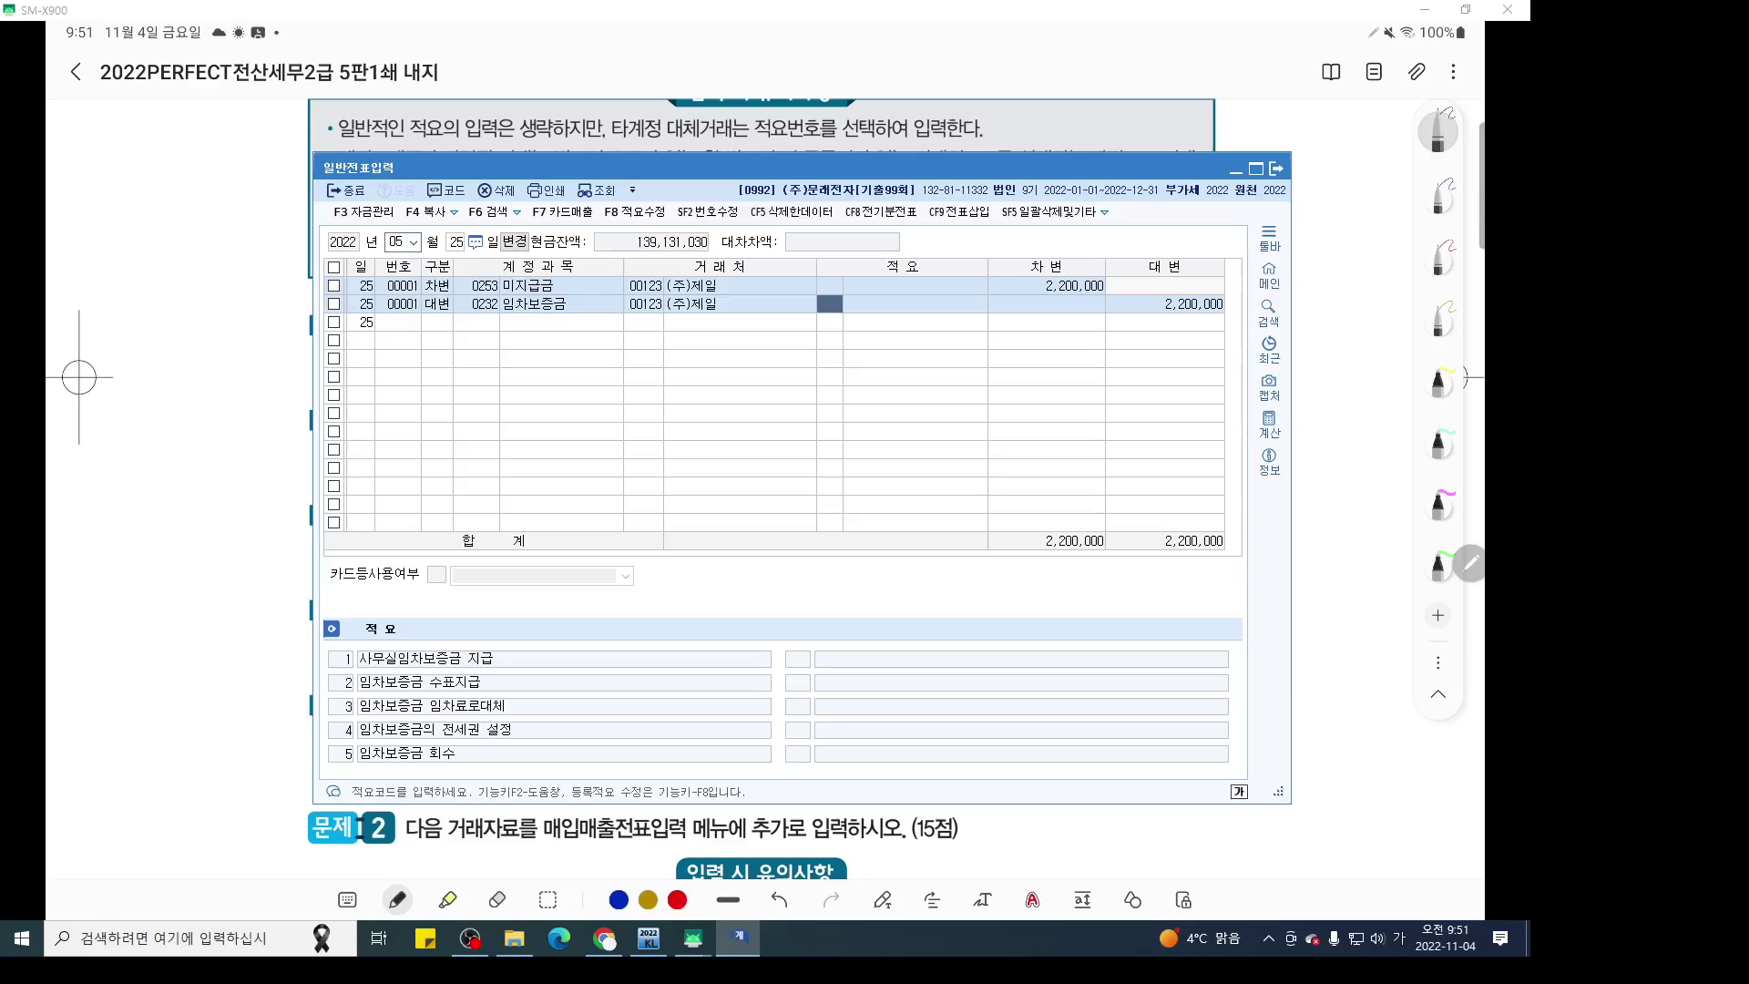
left_click(649, 937)
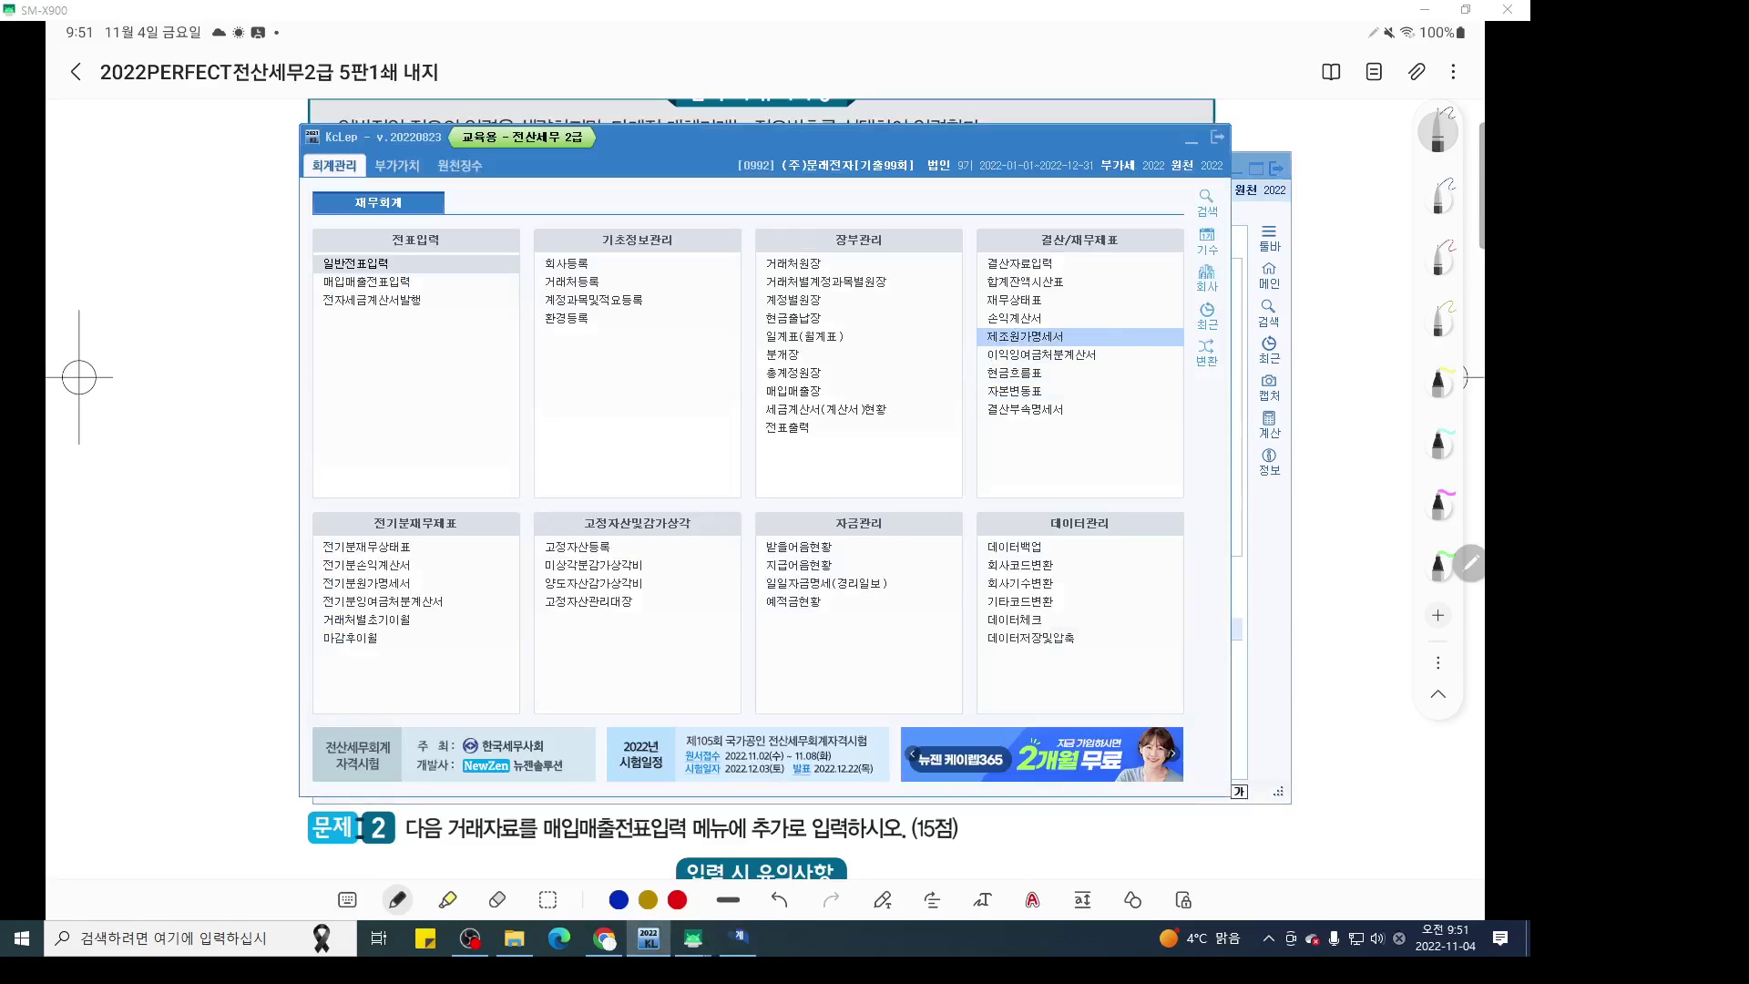
left_click(1025, 281)
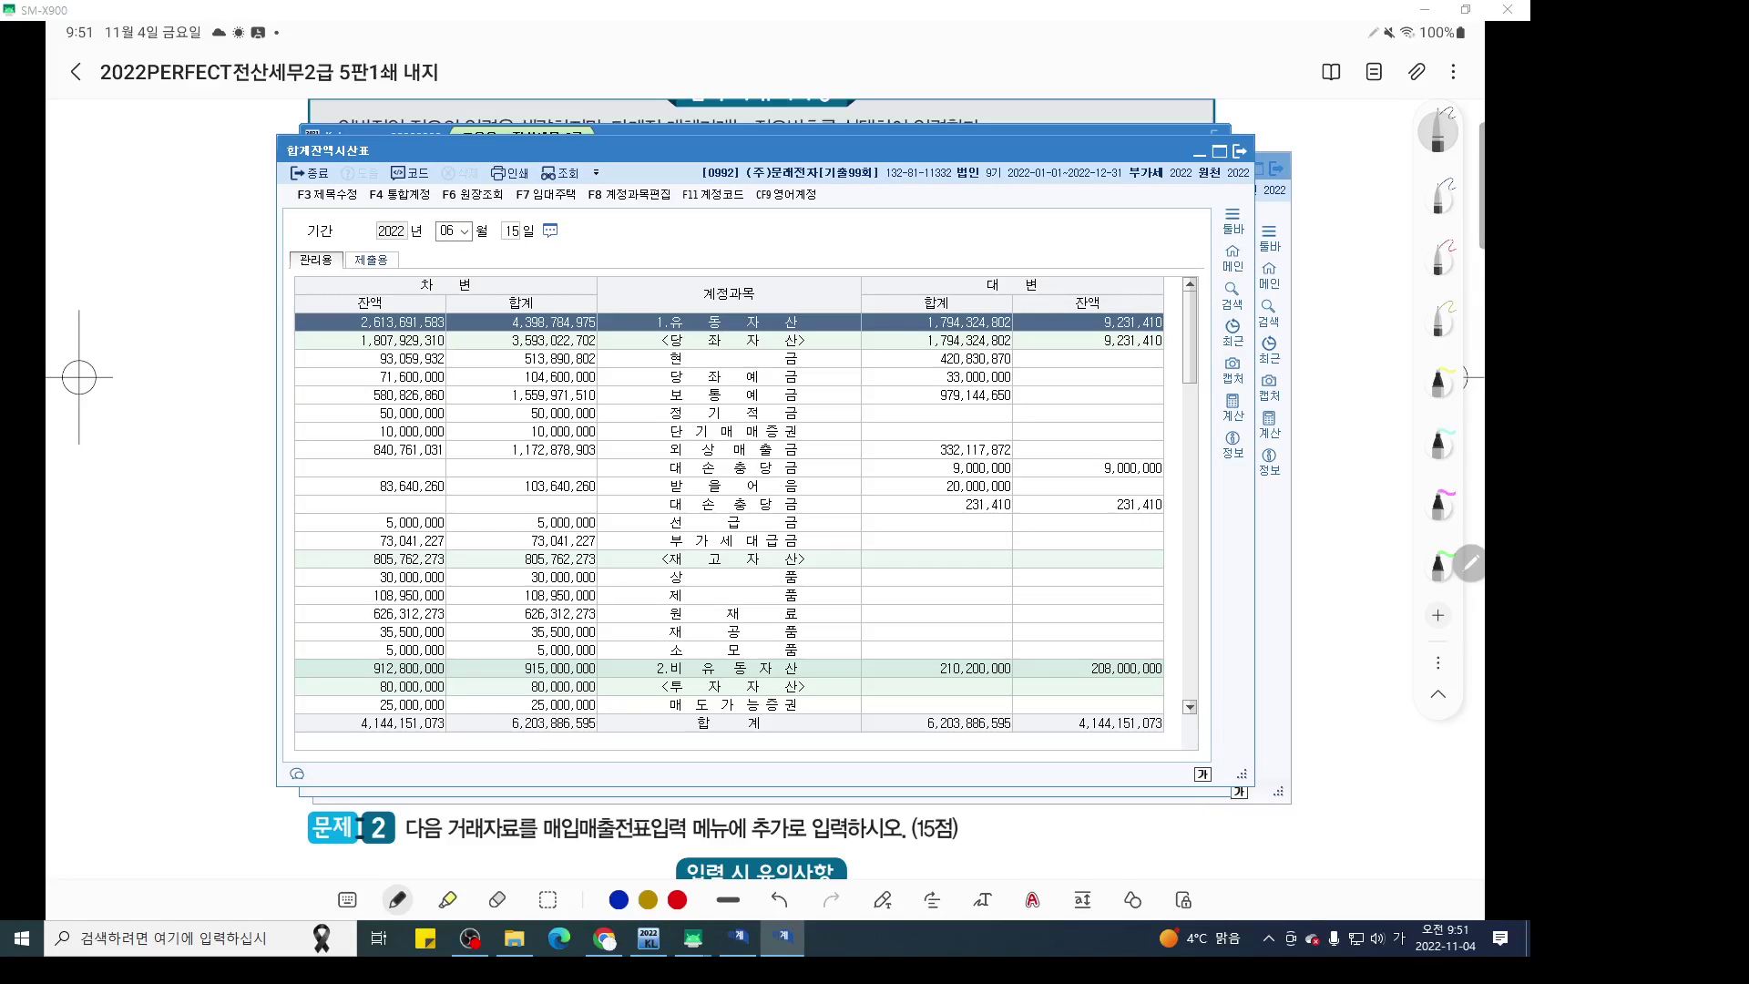
left_click(733, 468)
Mark the 대손충당금 row, its credit balance and the 잔액 column with the screen pen, and close the trial balance
key("ctrl+2")
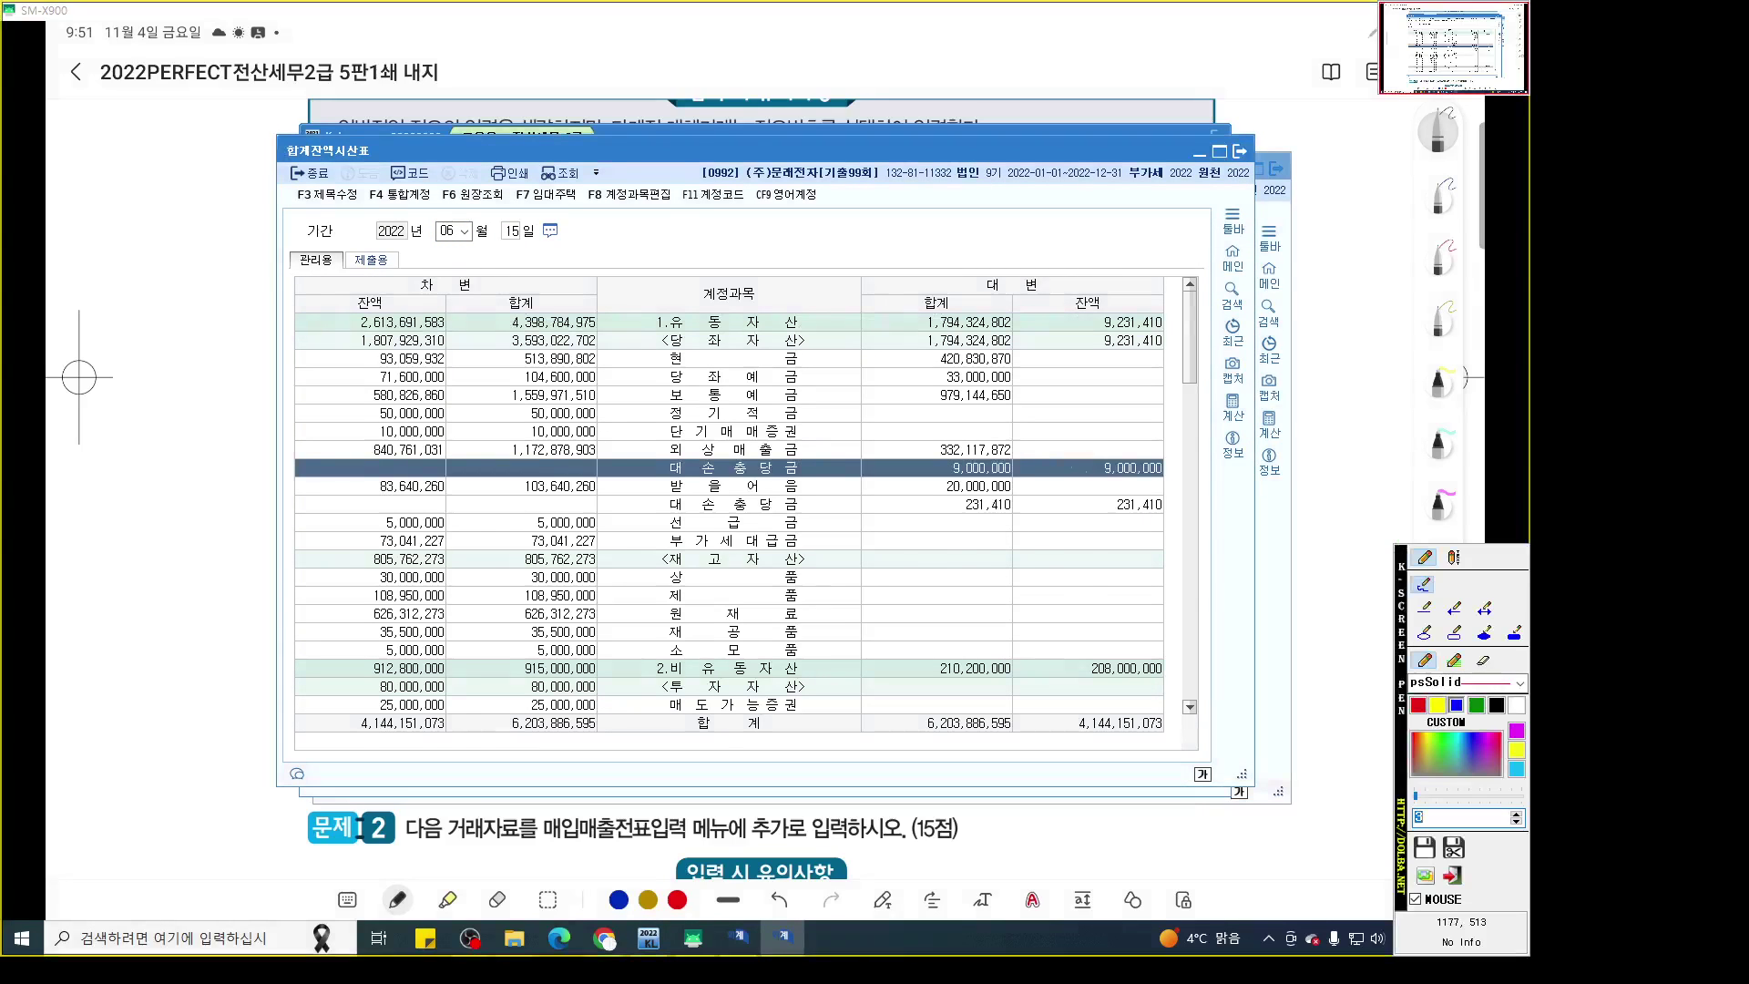
scroll(1014, 475, "up", 8)
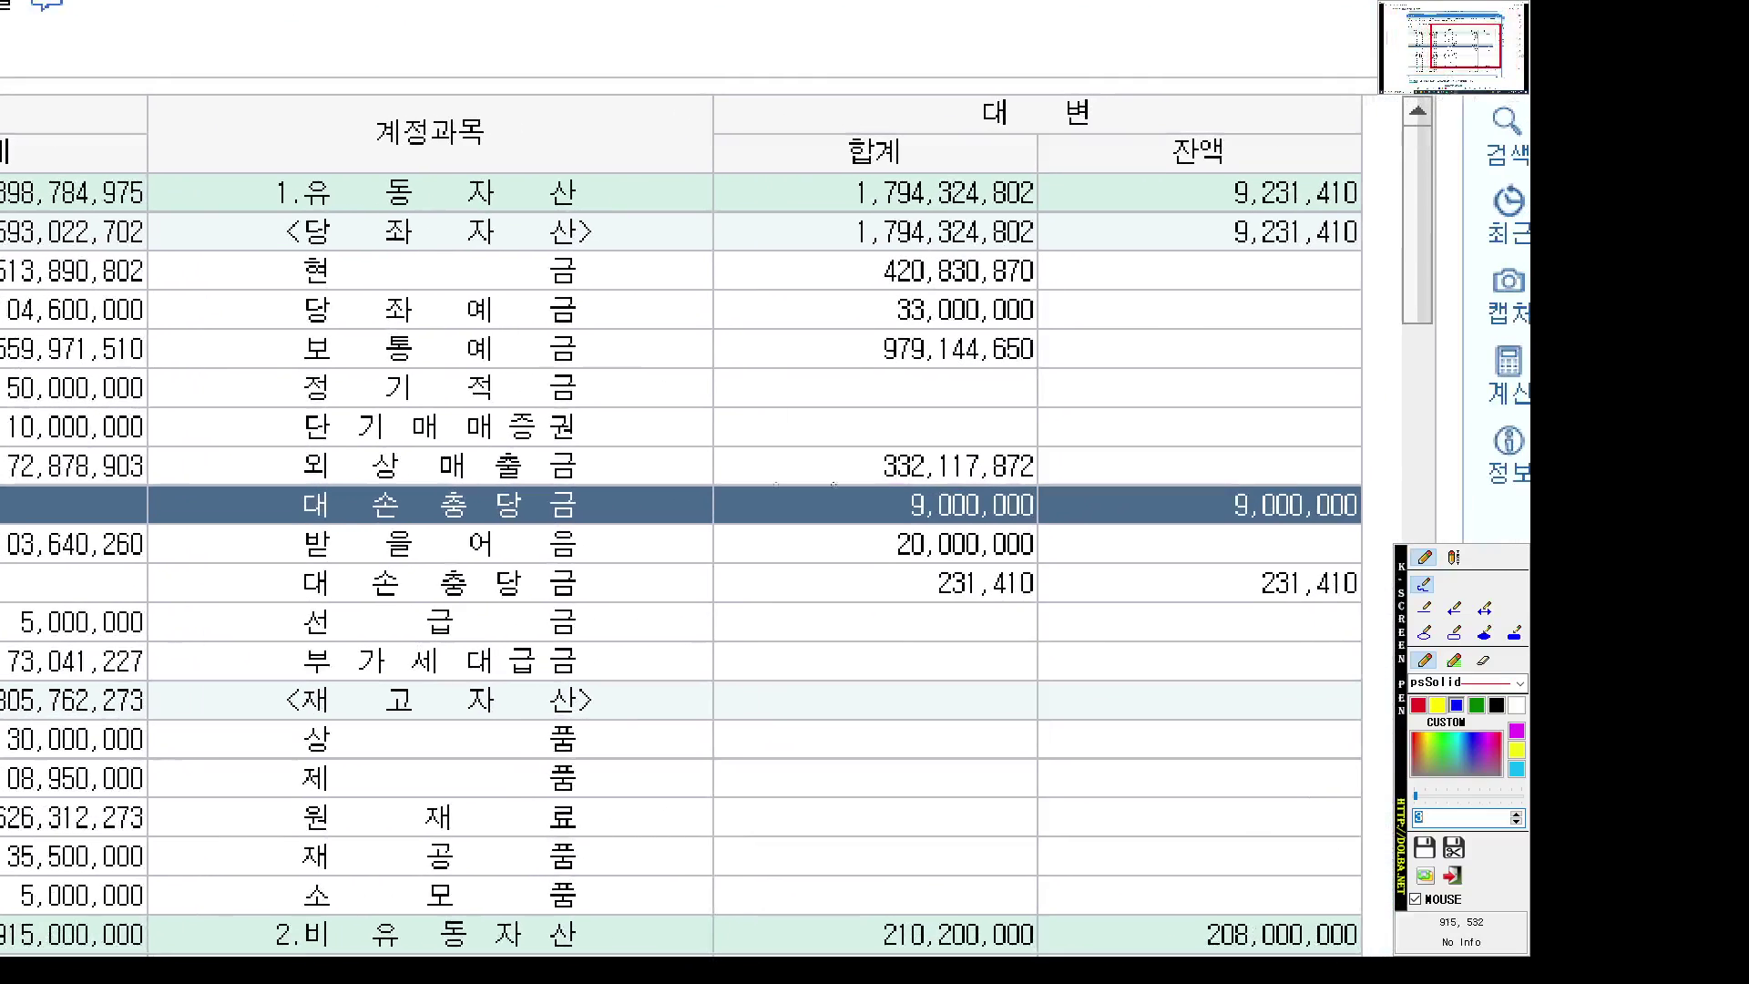
left_click_drag(319, 525, 617, 525)
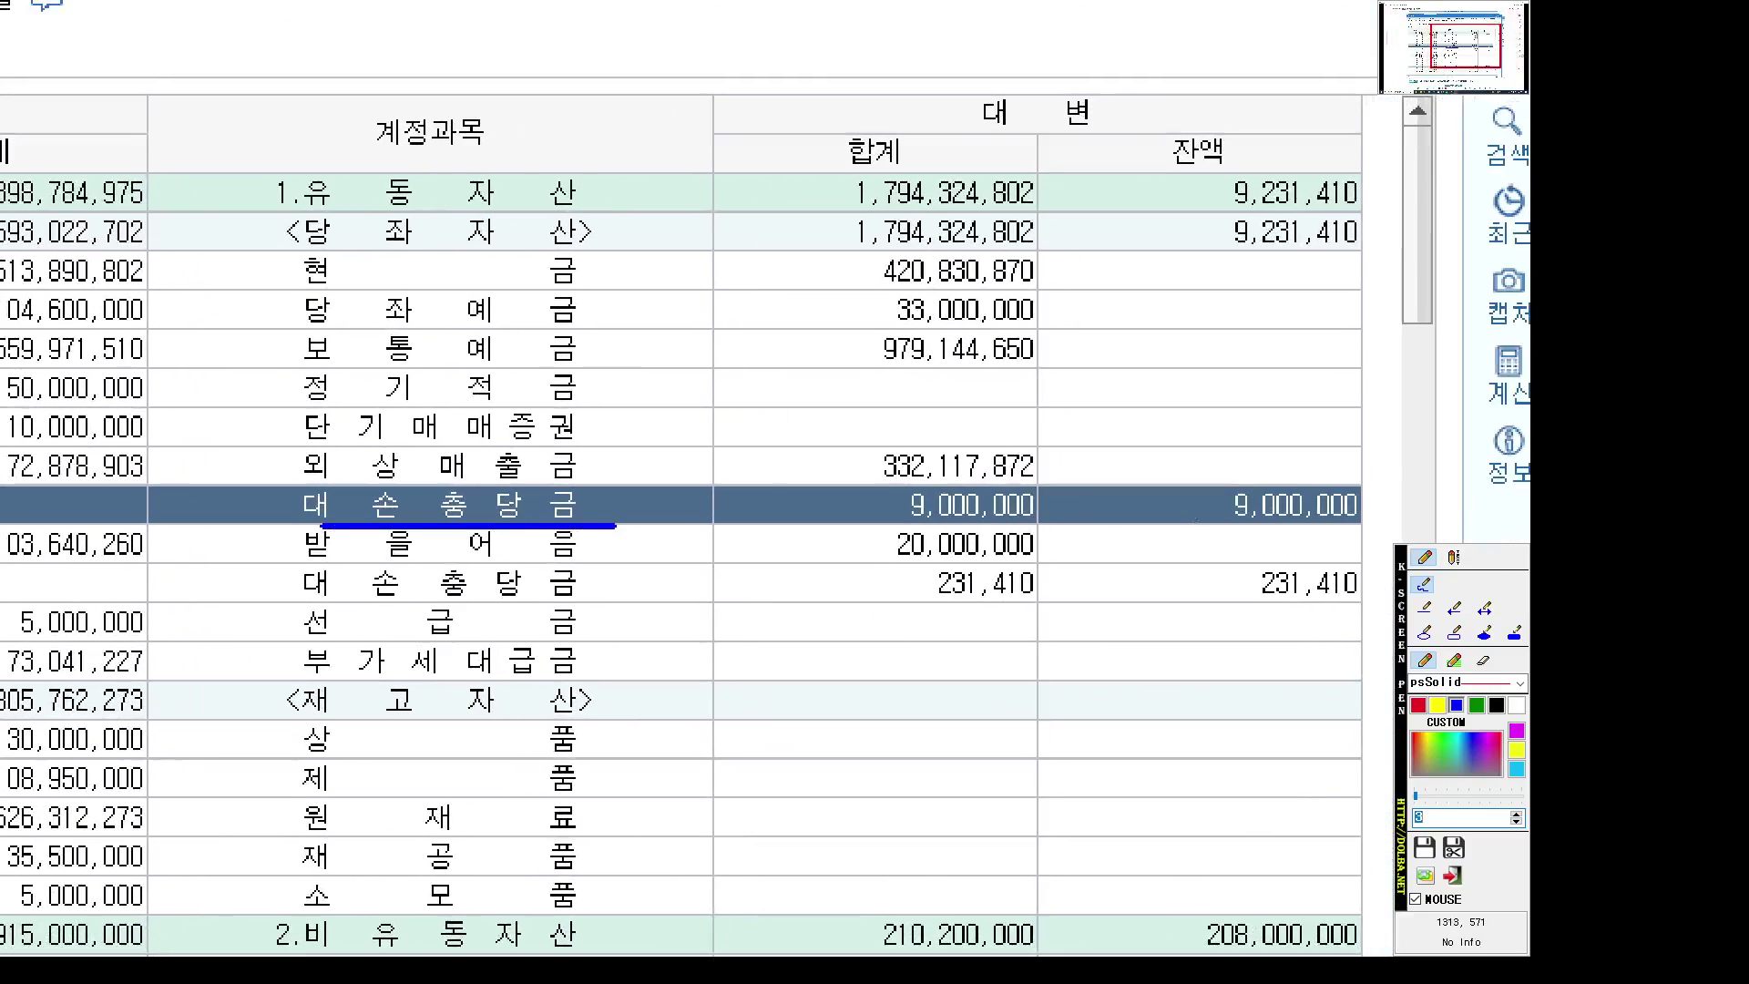
left_click_drag(1196, 520, 1452, 520)
key("2")
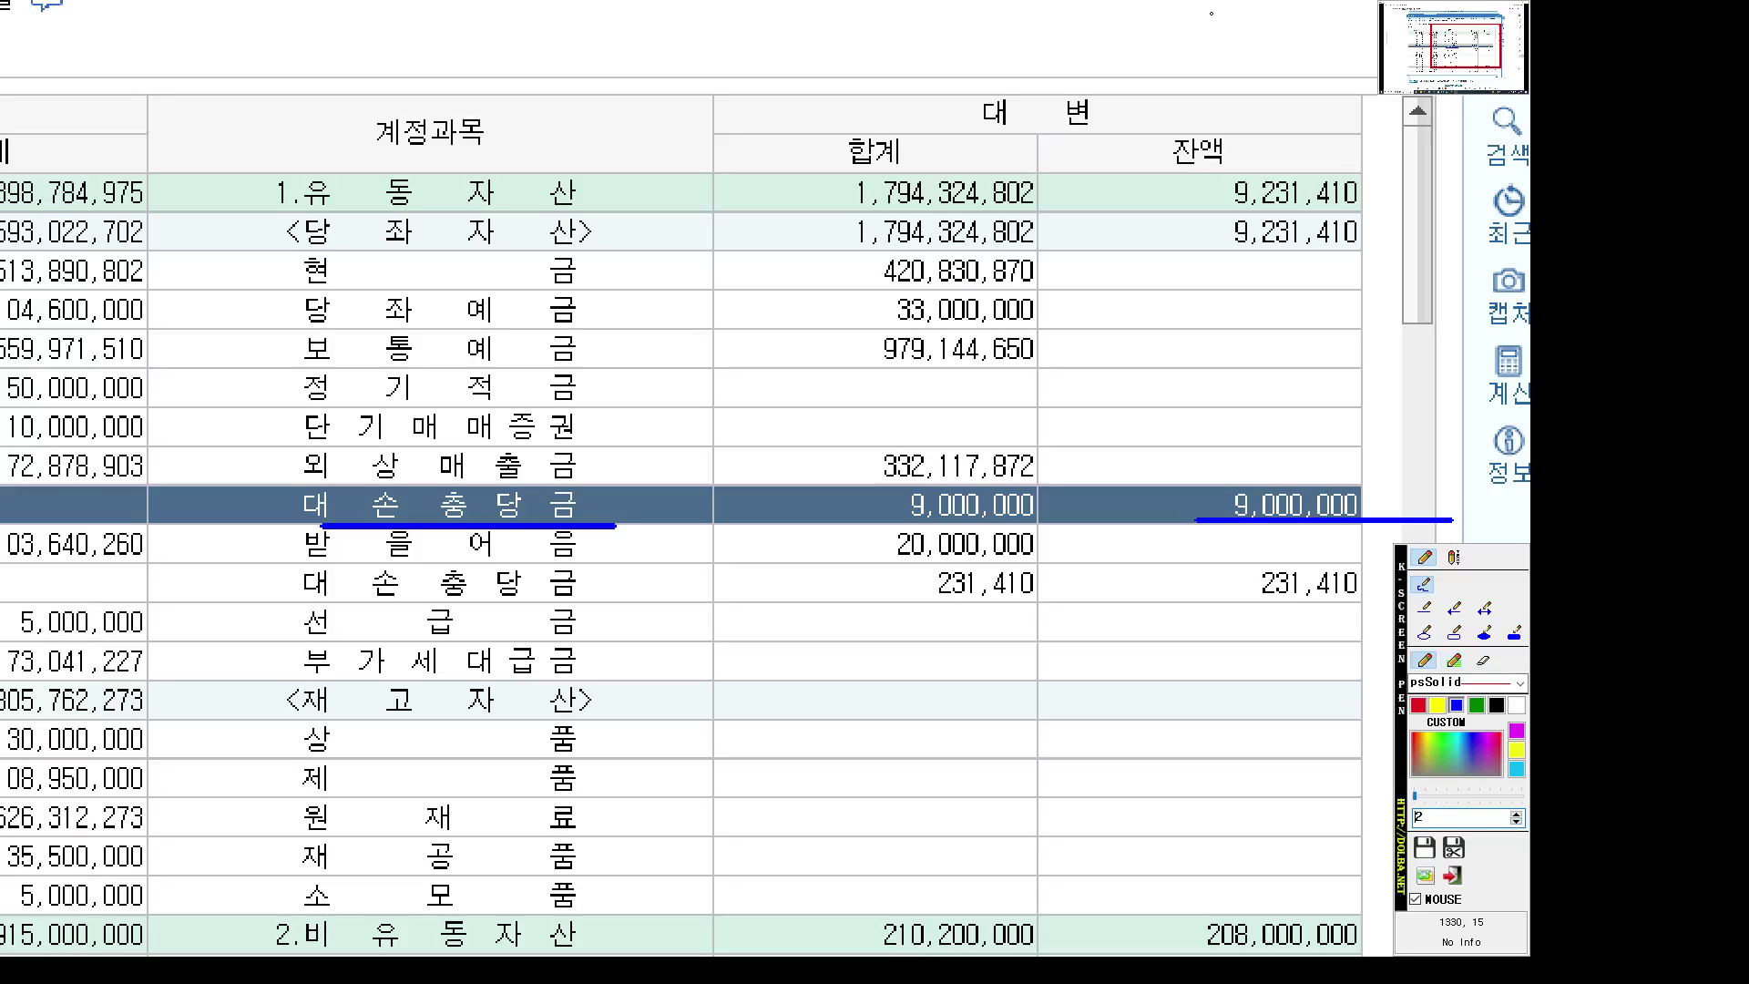
mouse_move(1231, 177)
left_mouse_down()
mouse_move(1125, 139)
mouse_move(1225, 157)
mouse_move(1202, 469)
mouse_move(1273, 475)
left_mouse_up()
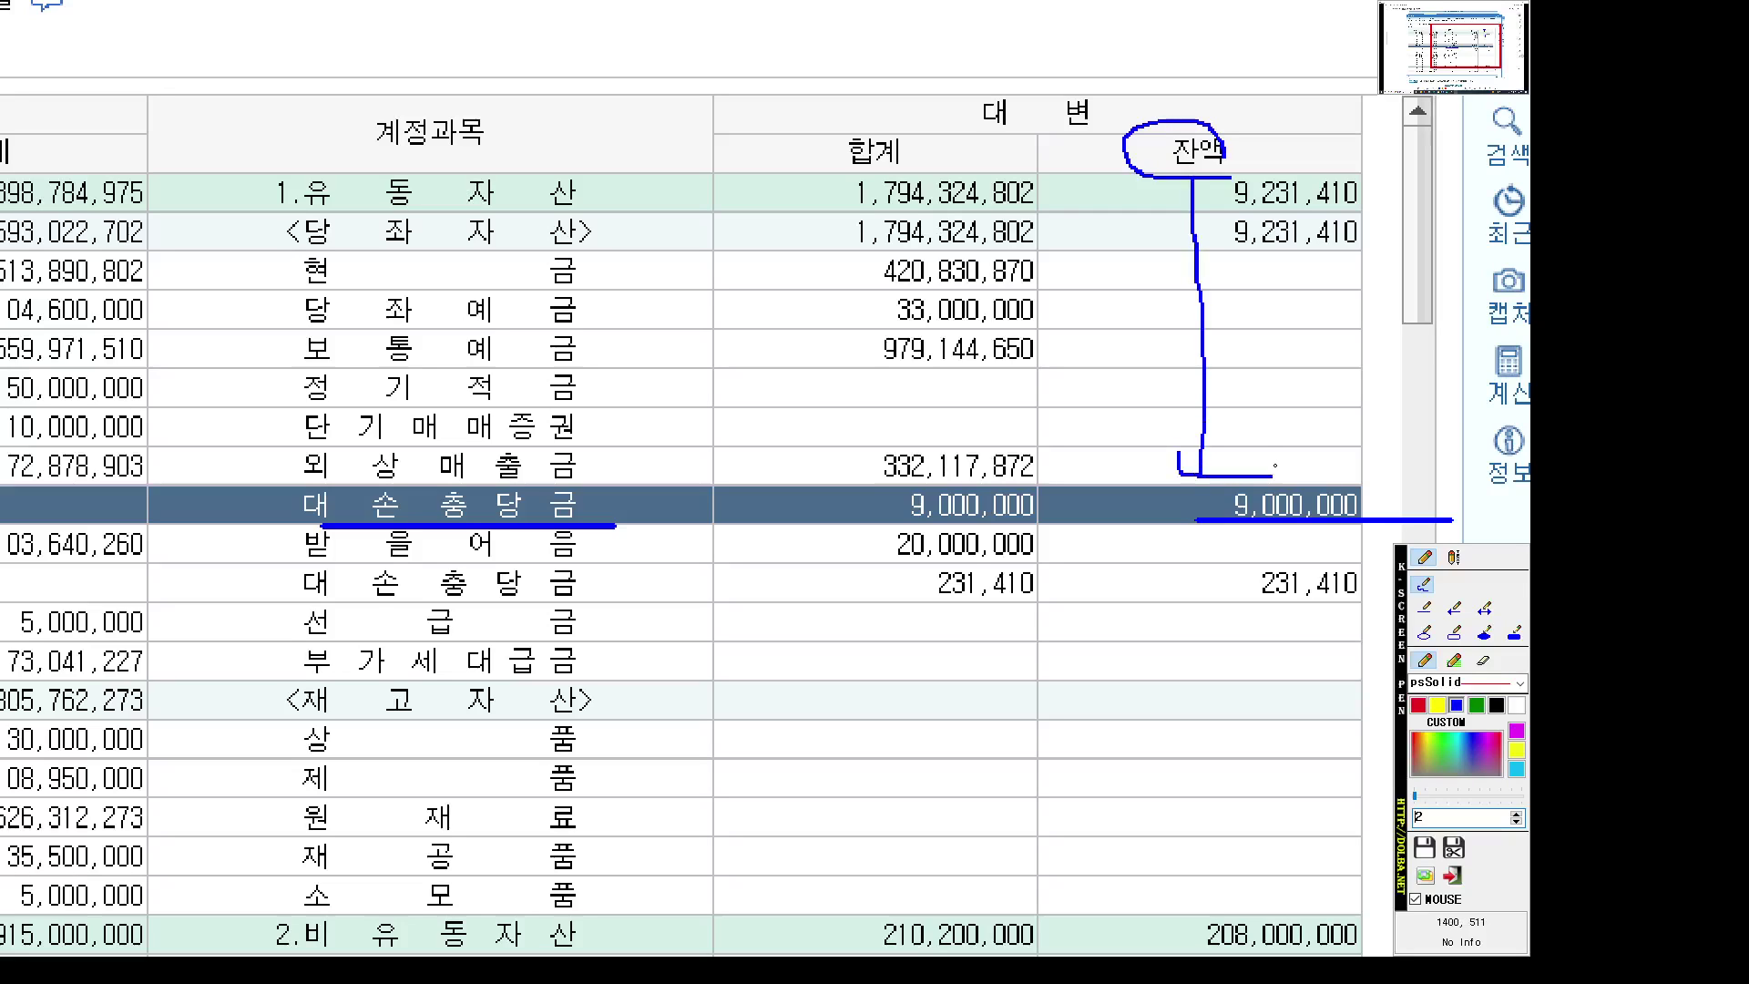
key("Escape")
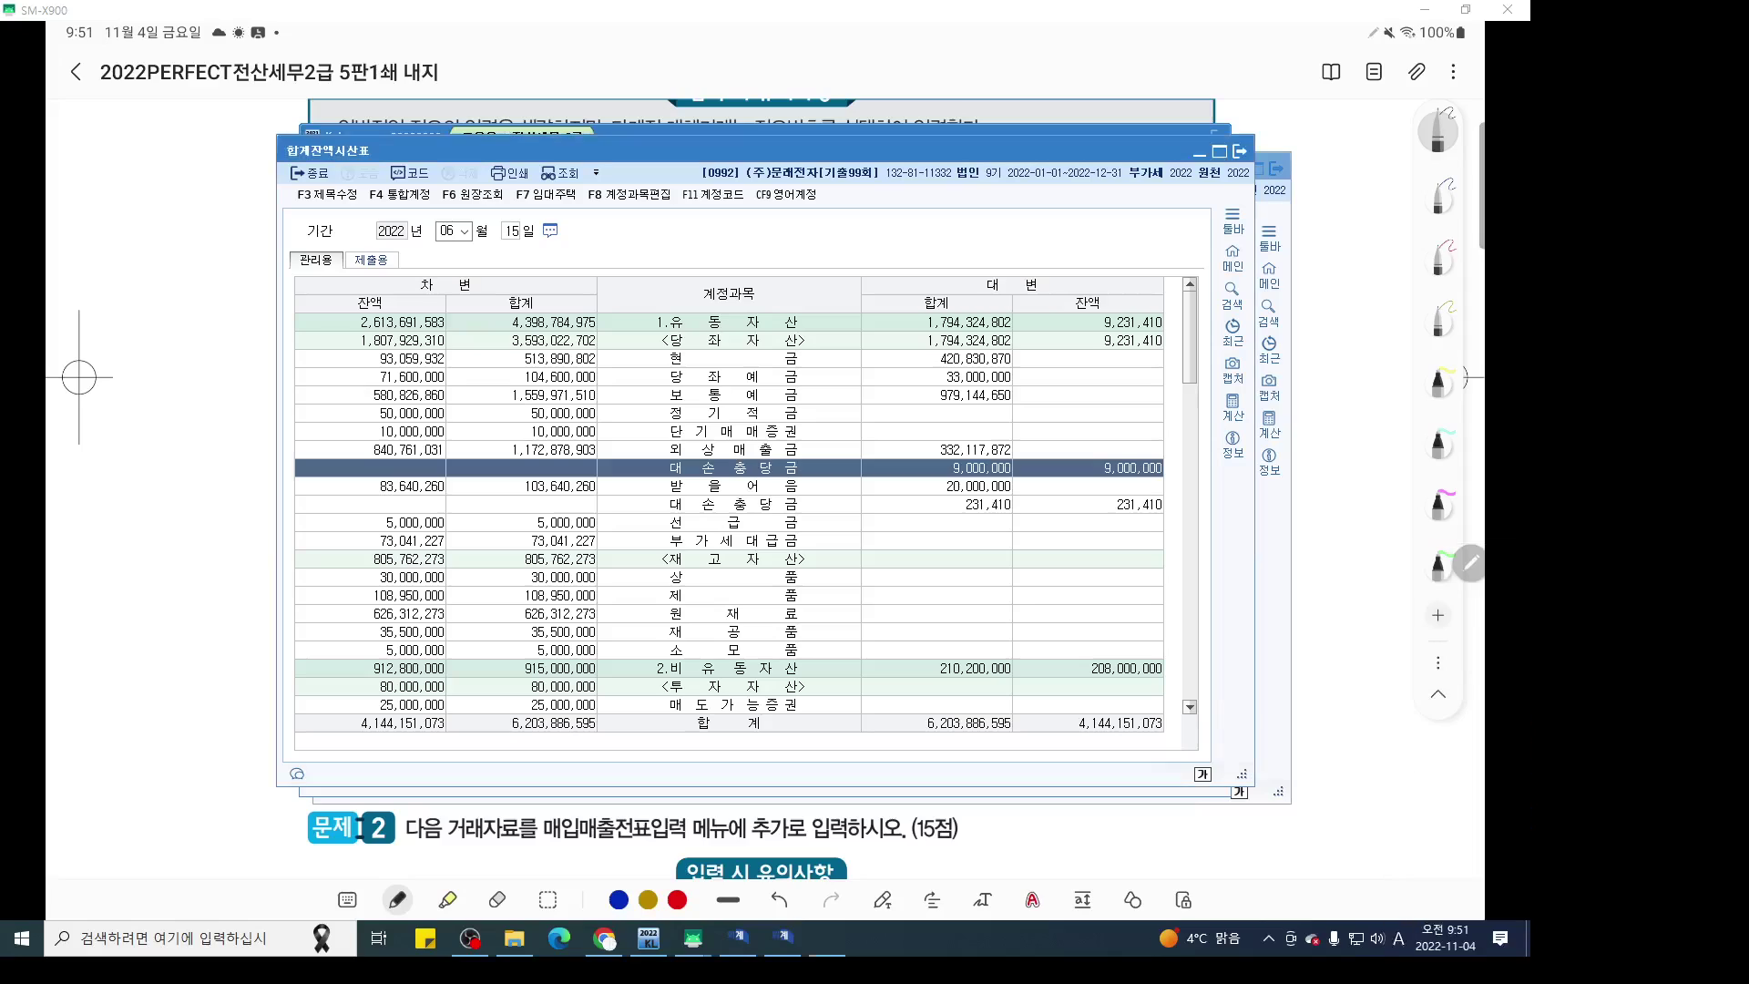
left_click(1241, 150)
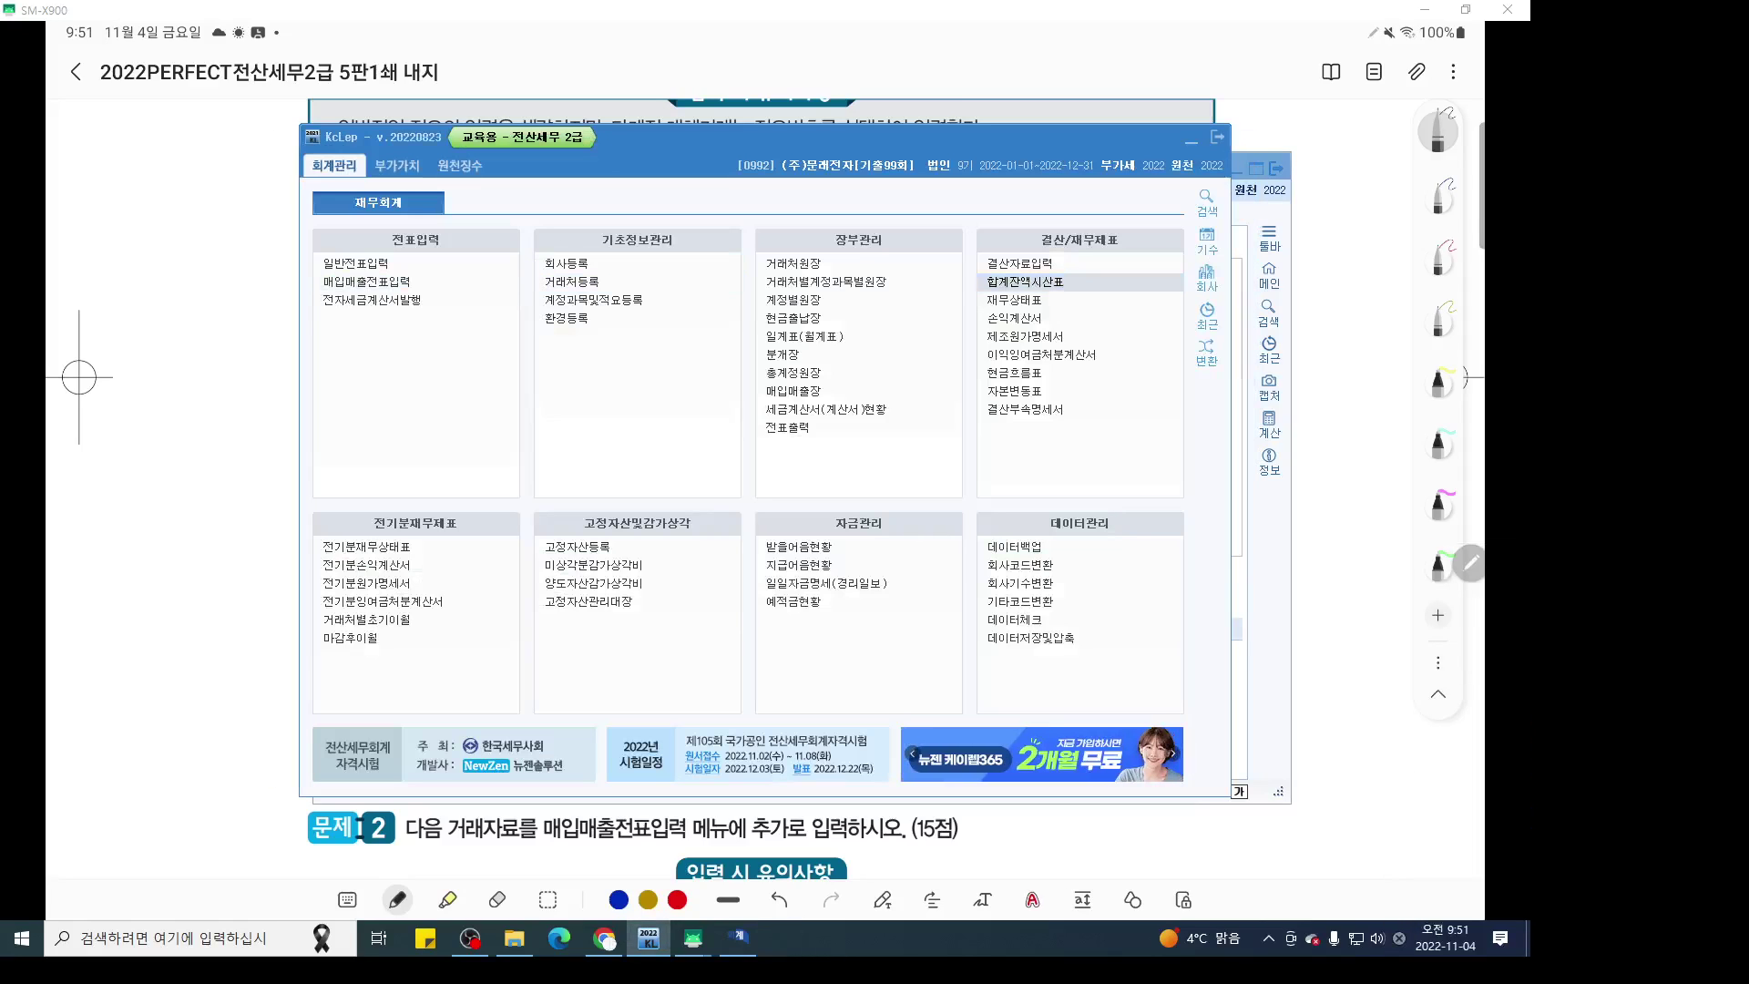
Switch back to the 일반전표입력 window and set the voucher date to June 15
left_click(739, 937)
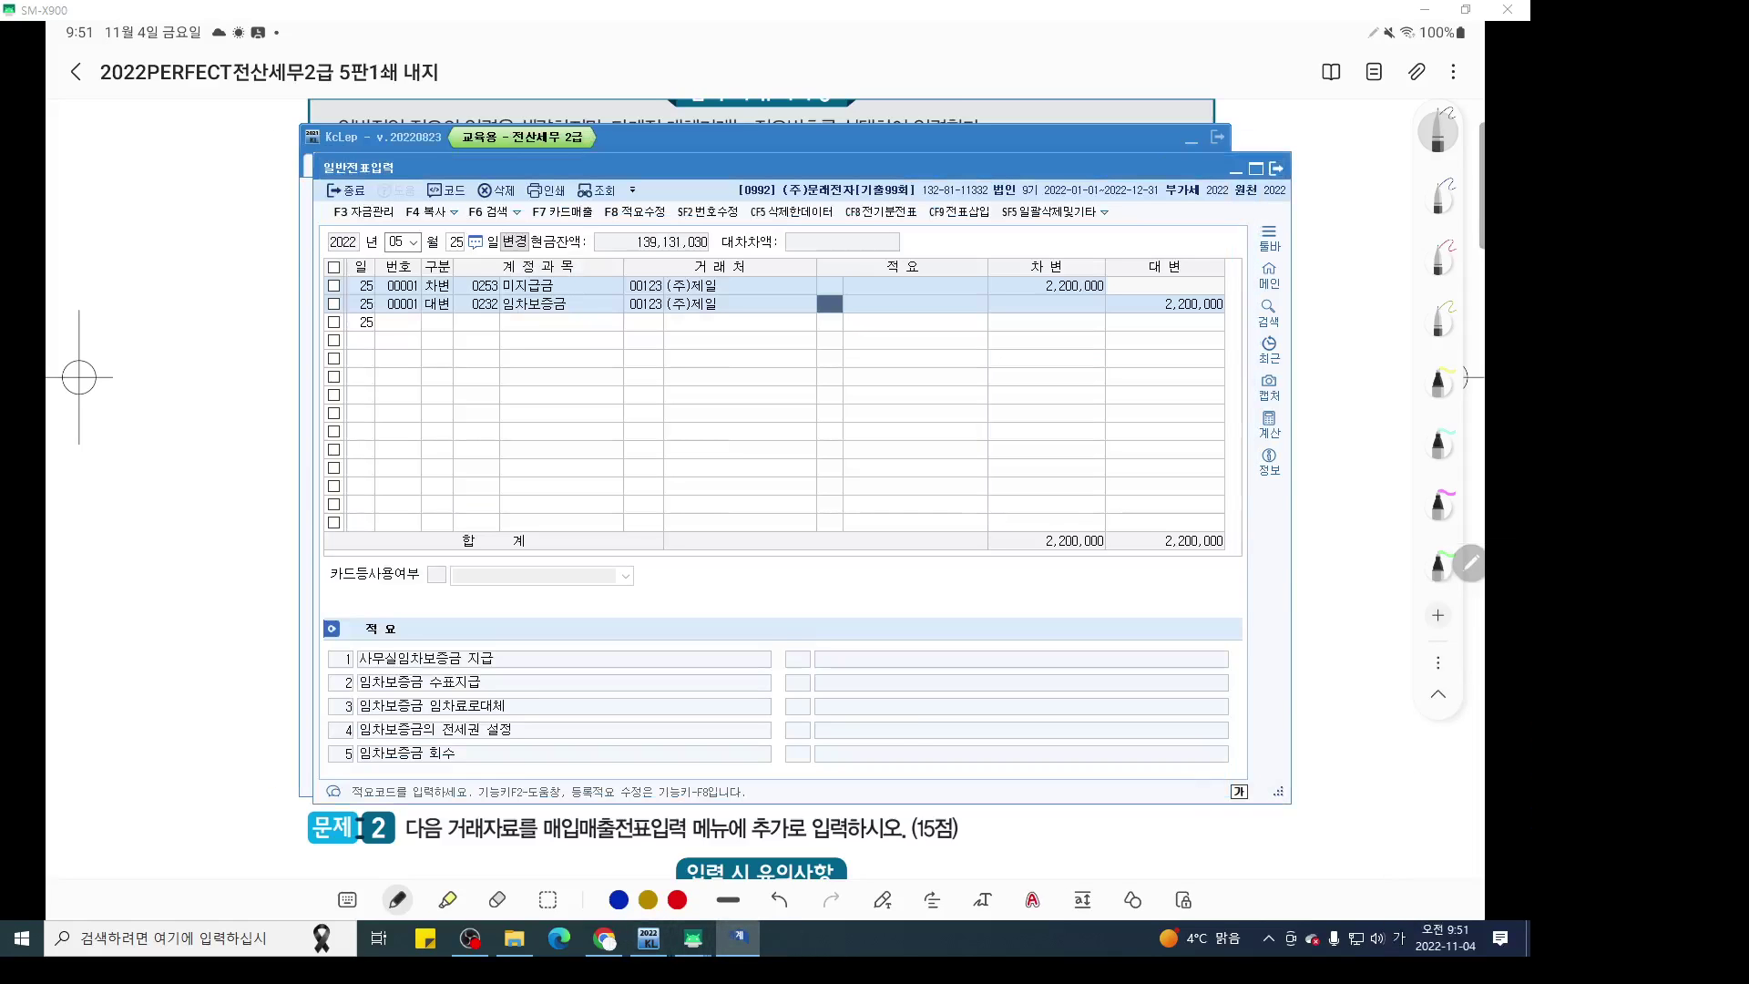
type("06")
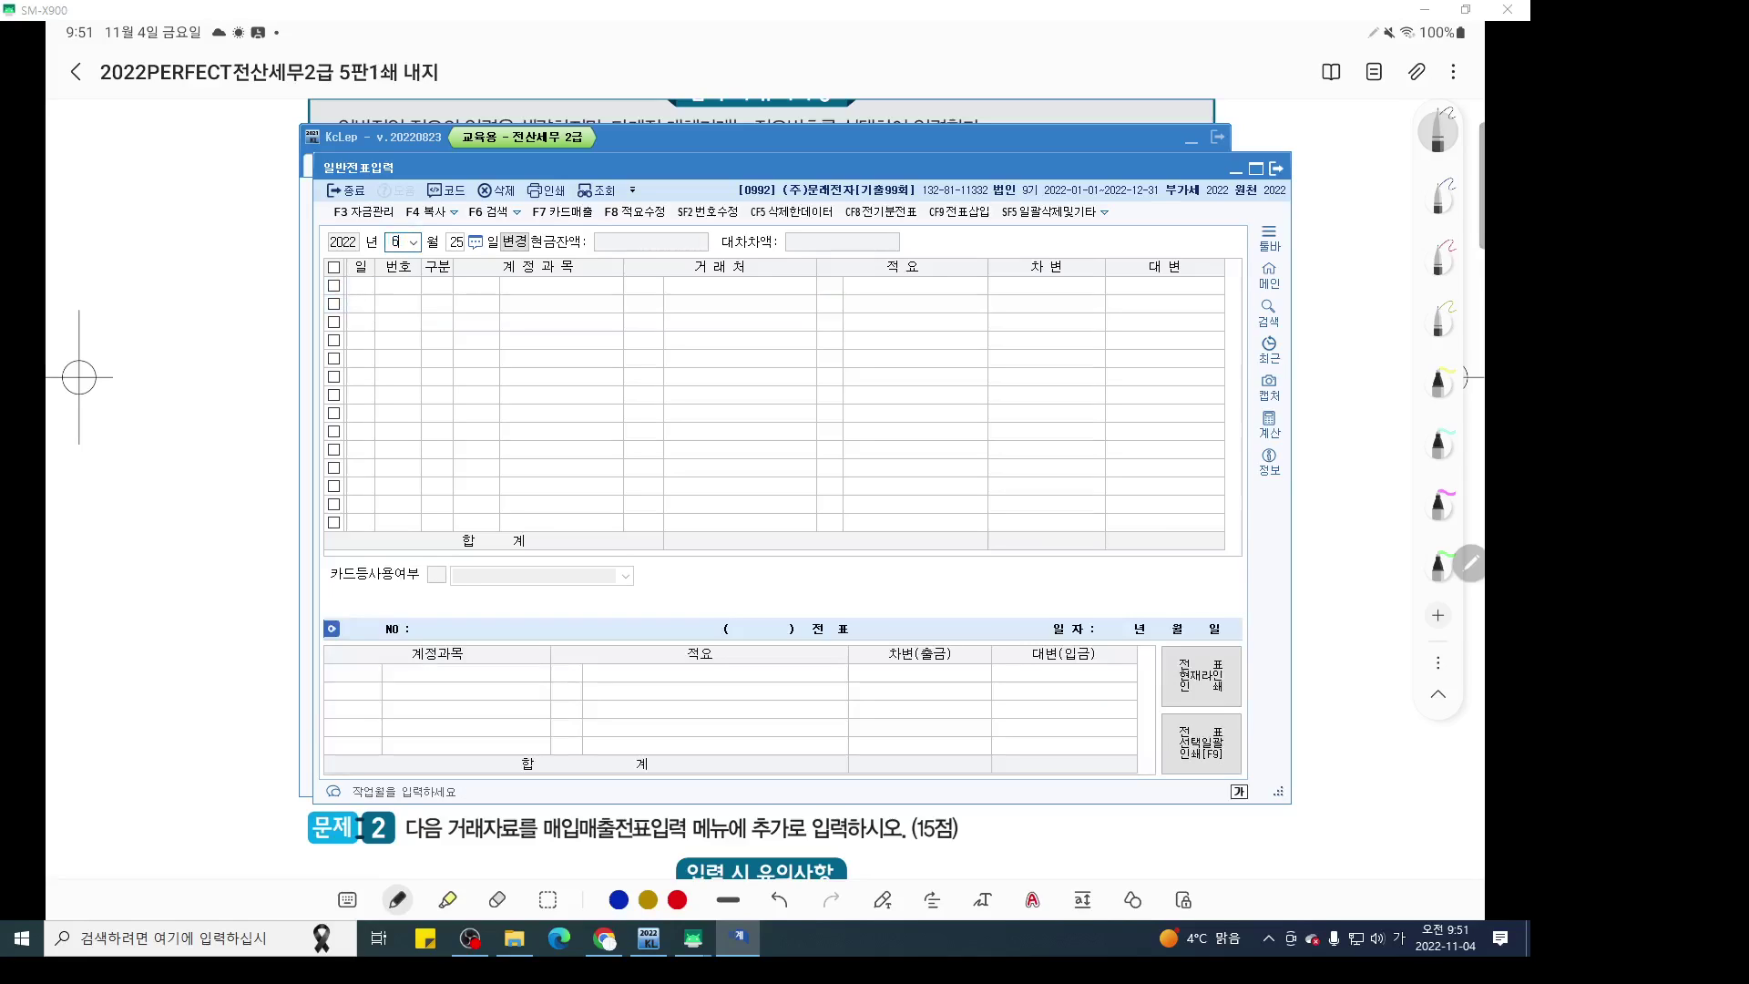
key("Return")
type("15")
key("Return")
Enter a credit line for account 0108 외상매출금 with (주)신화 as the counterparty and an amount of 34,000,000
type("4")
key("Return")
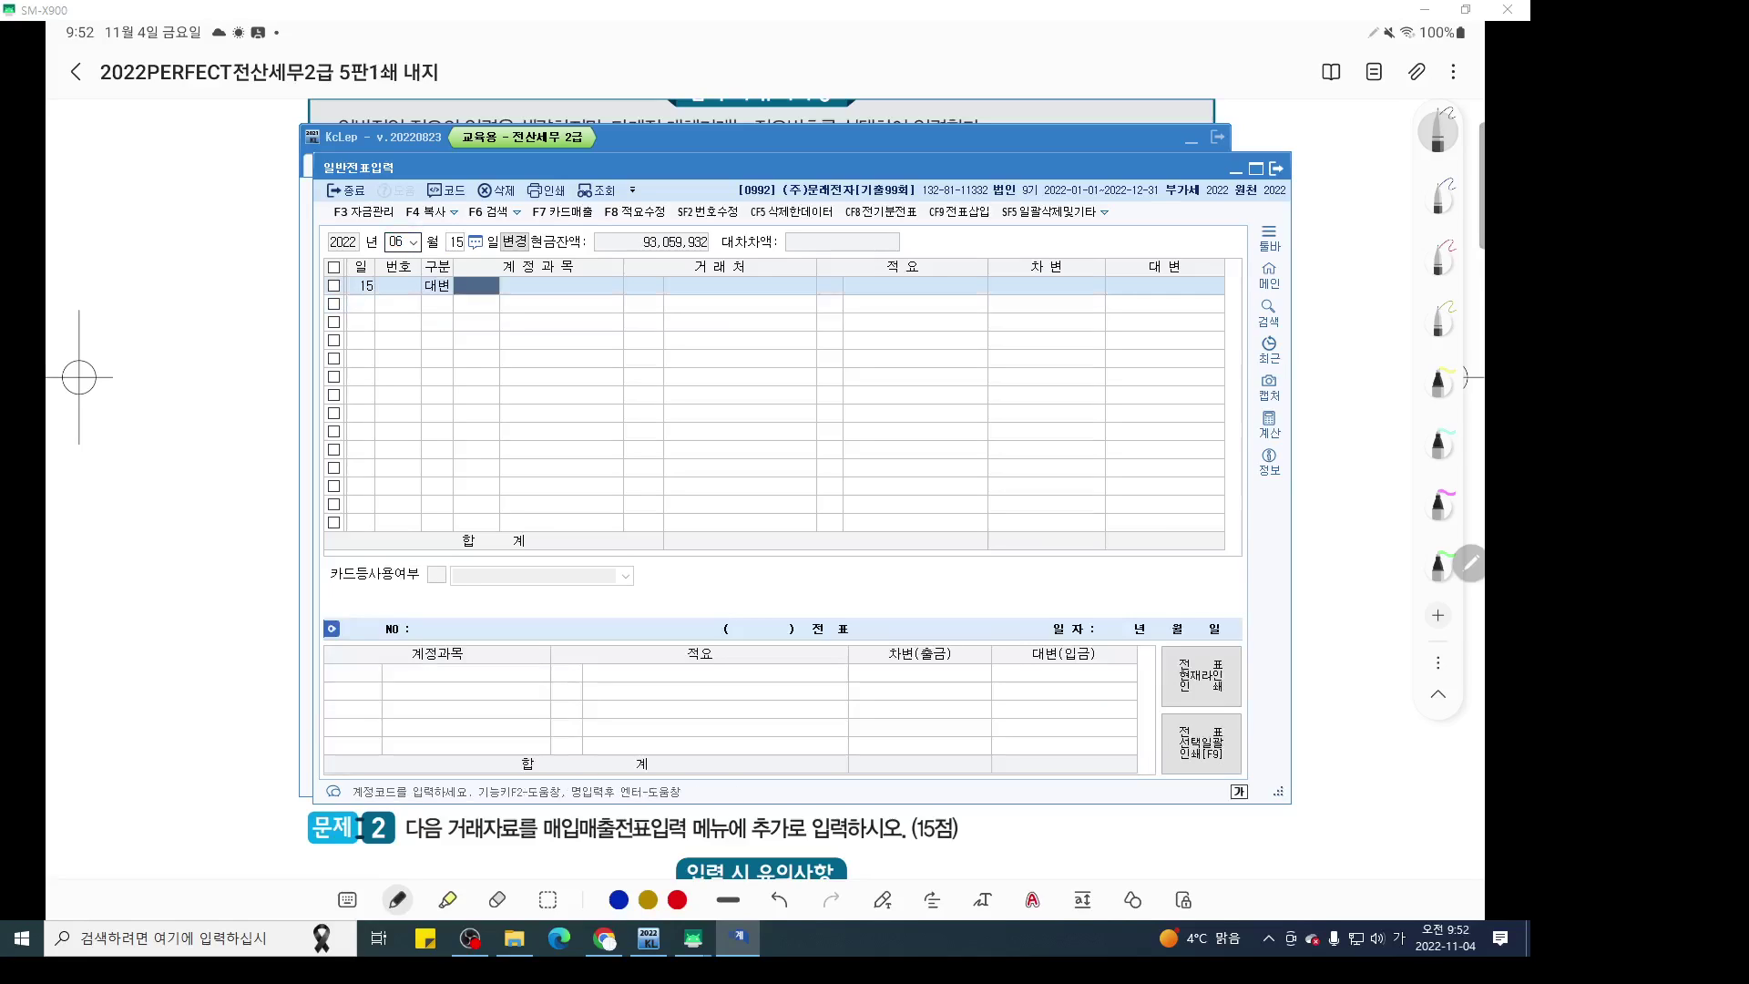
type("108")
key("Return")
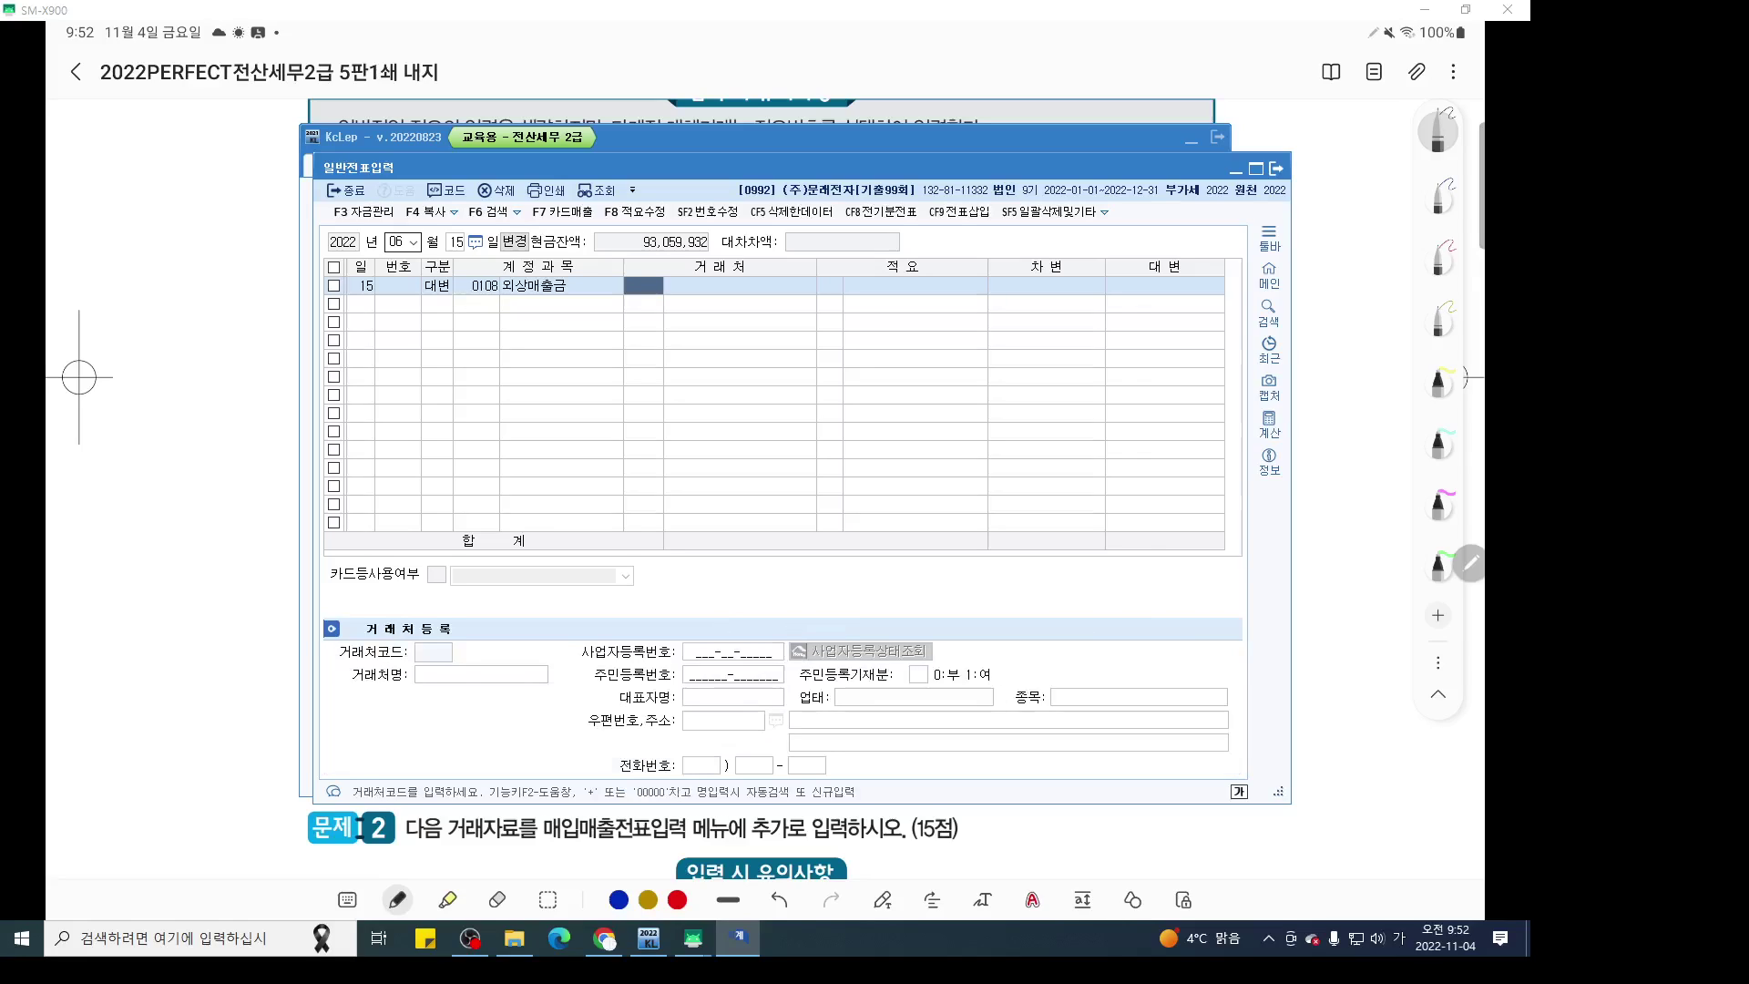
type("신화")
key("Return")
key("Return")
key("Return")
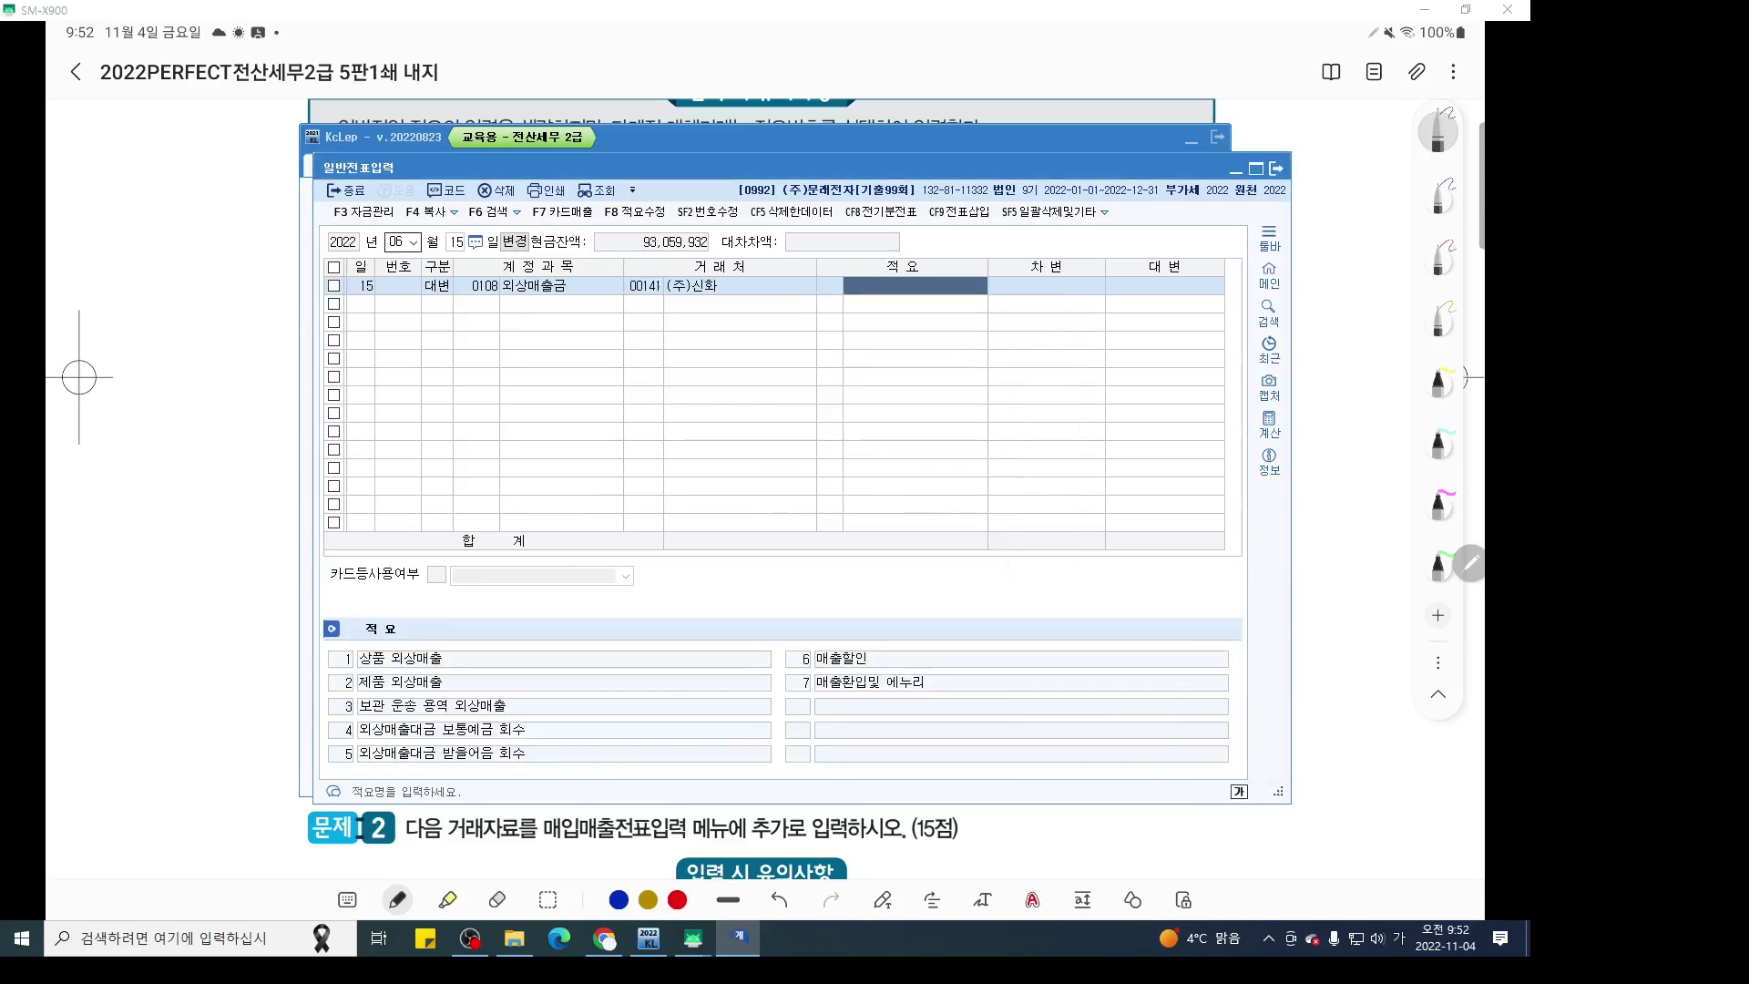
key("Return")
type("34,000,000")
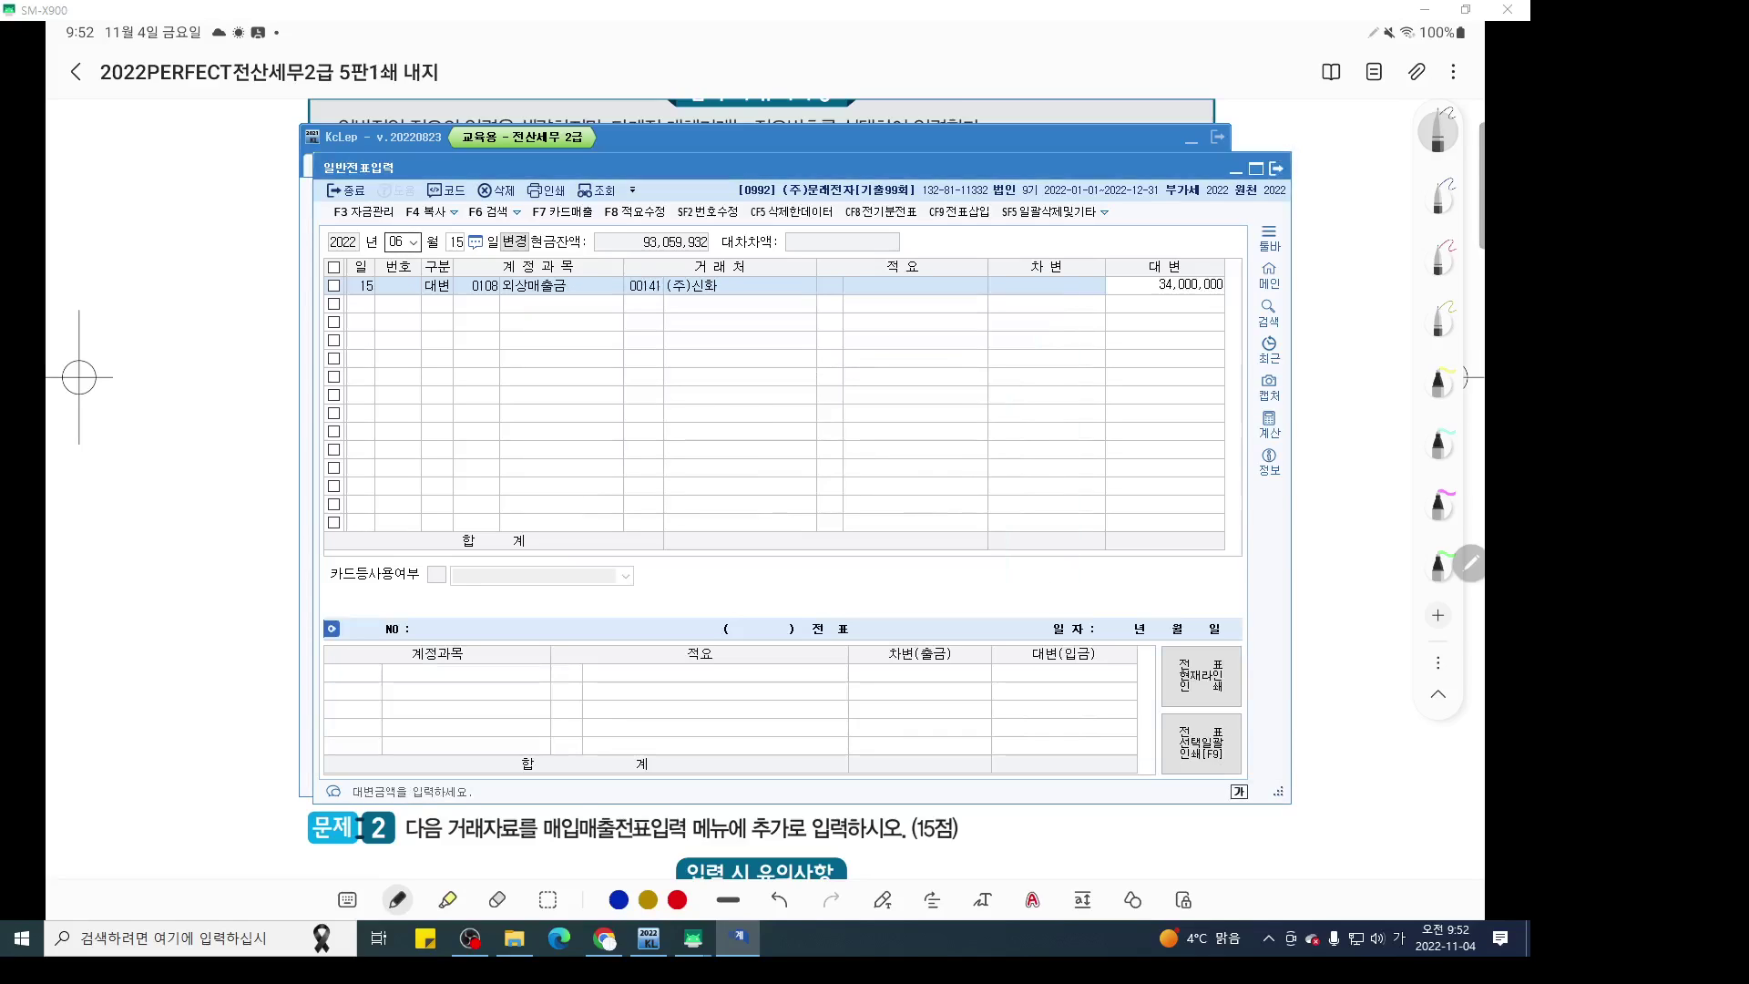
key("Return")
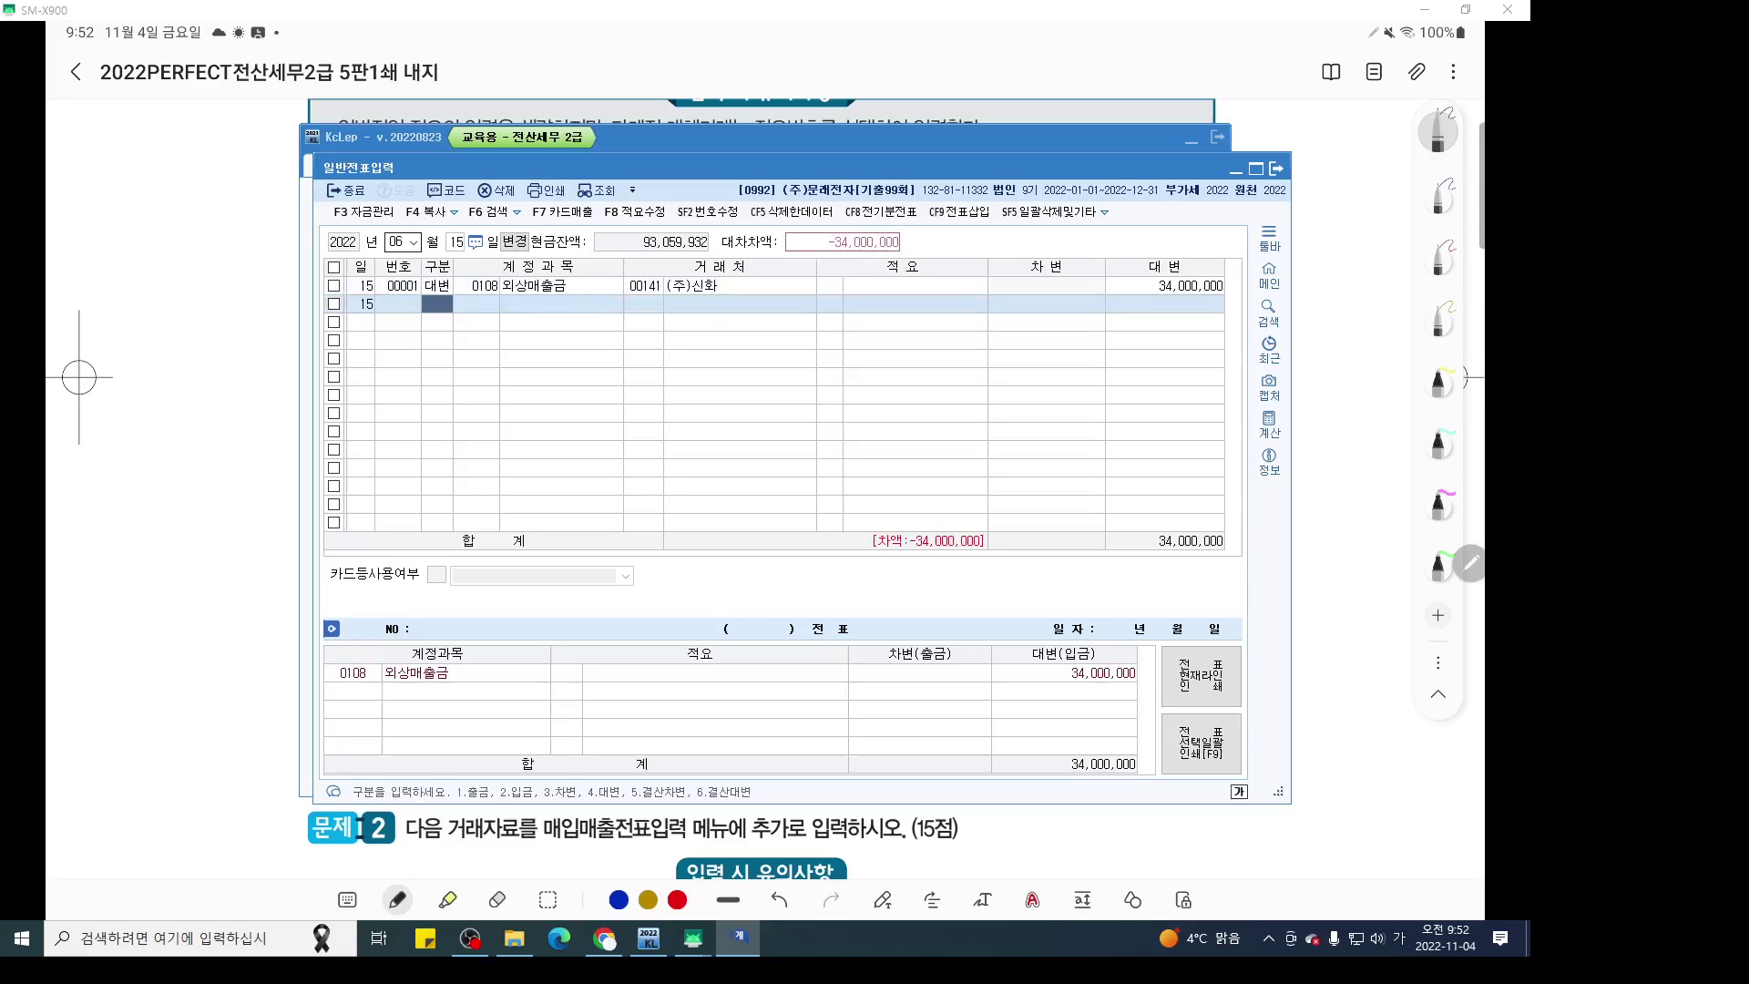
Enter a debit line for account 0109 대손충당금 with an amount of 9,000,000
type("3")
key("Return")
type("0109")
key("Return")
key("Return")
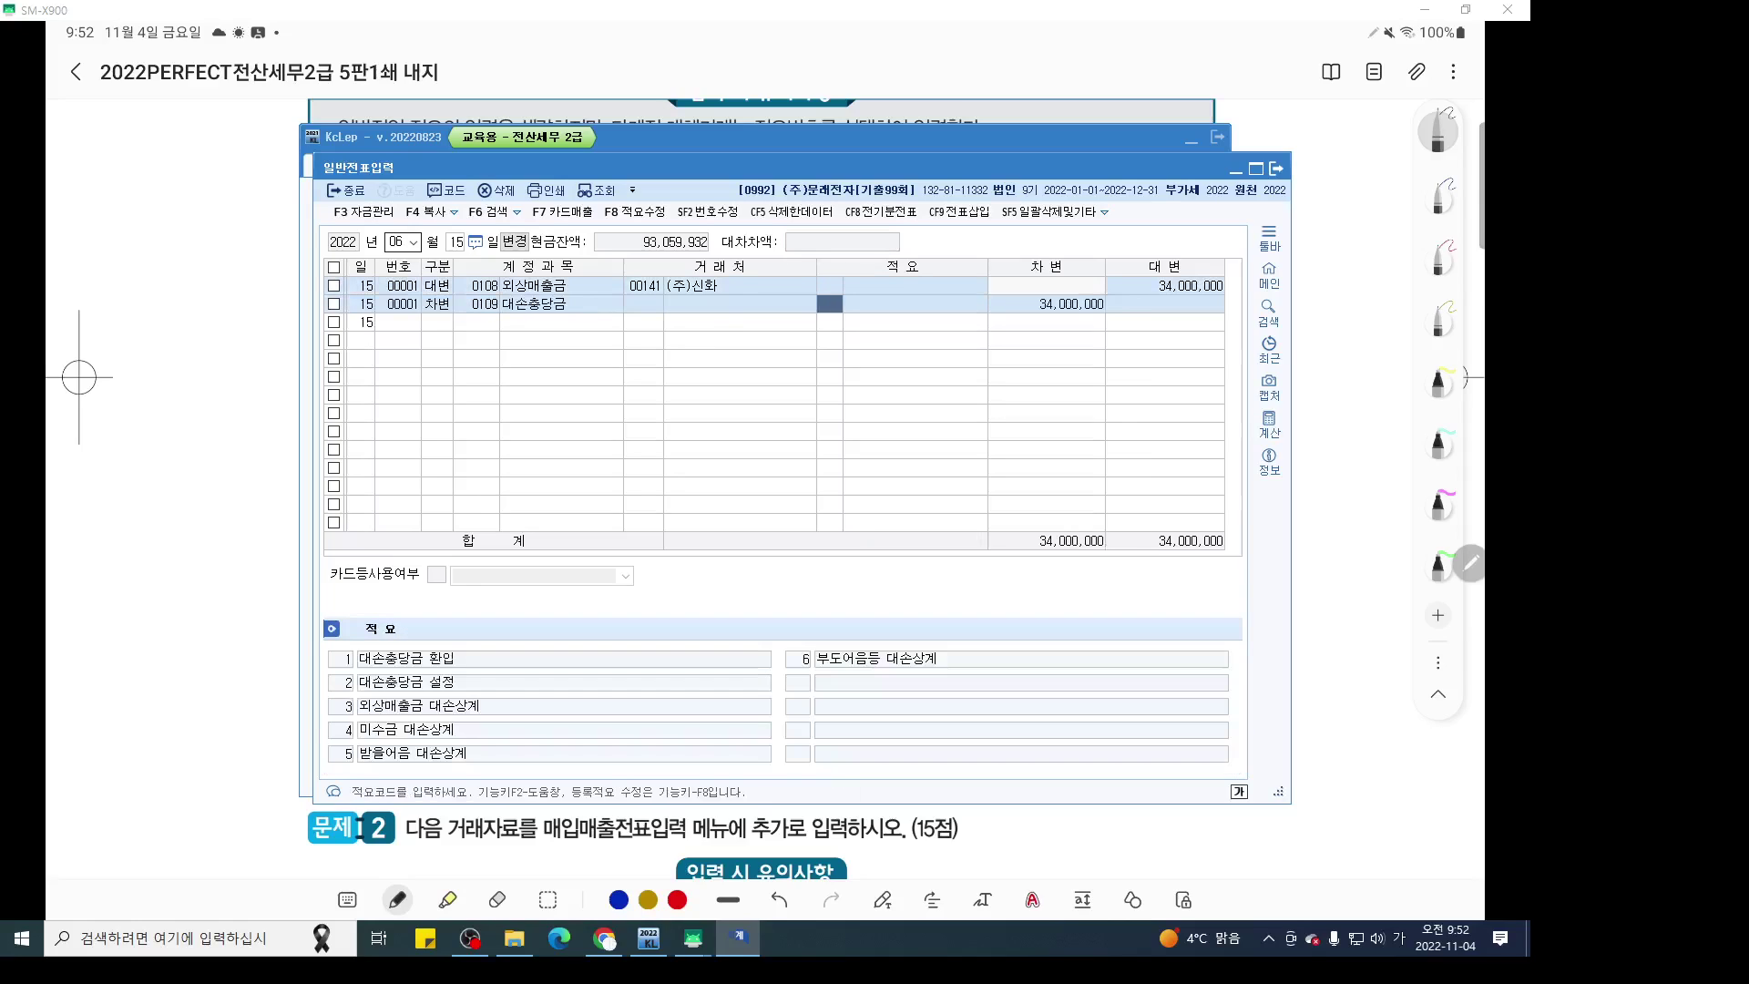
key("Return")
key("Return")
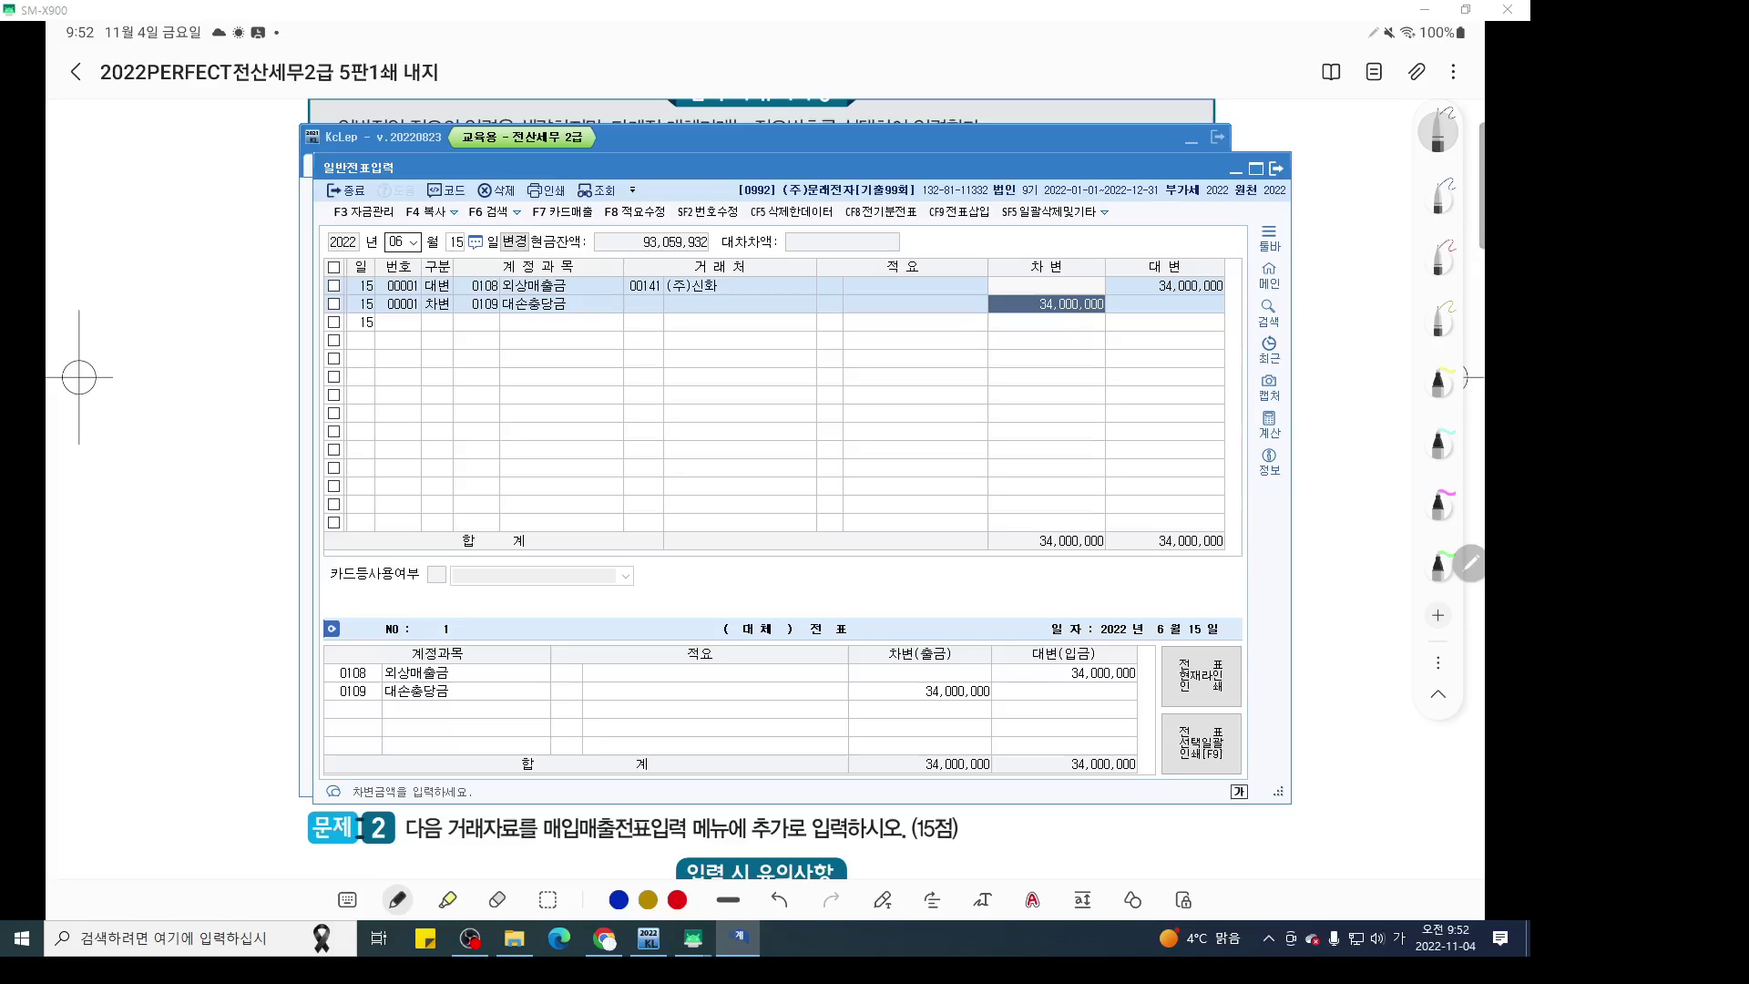
type("9000000")
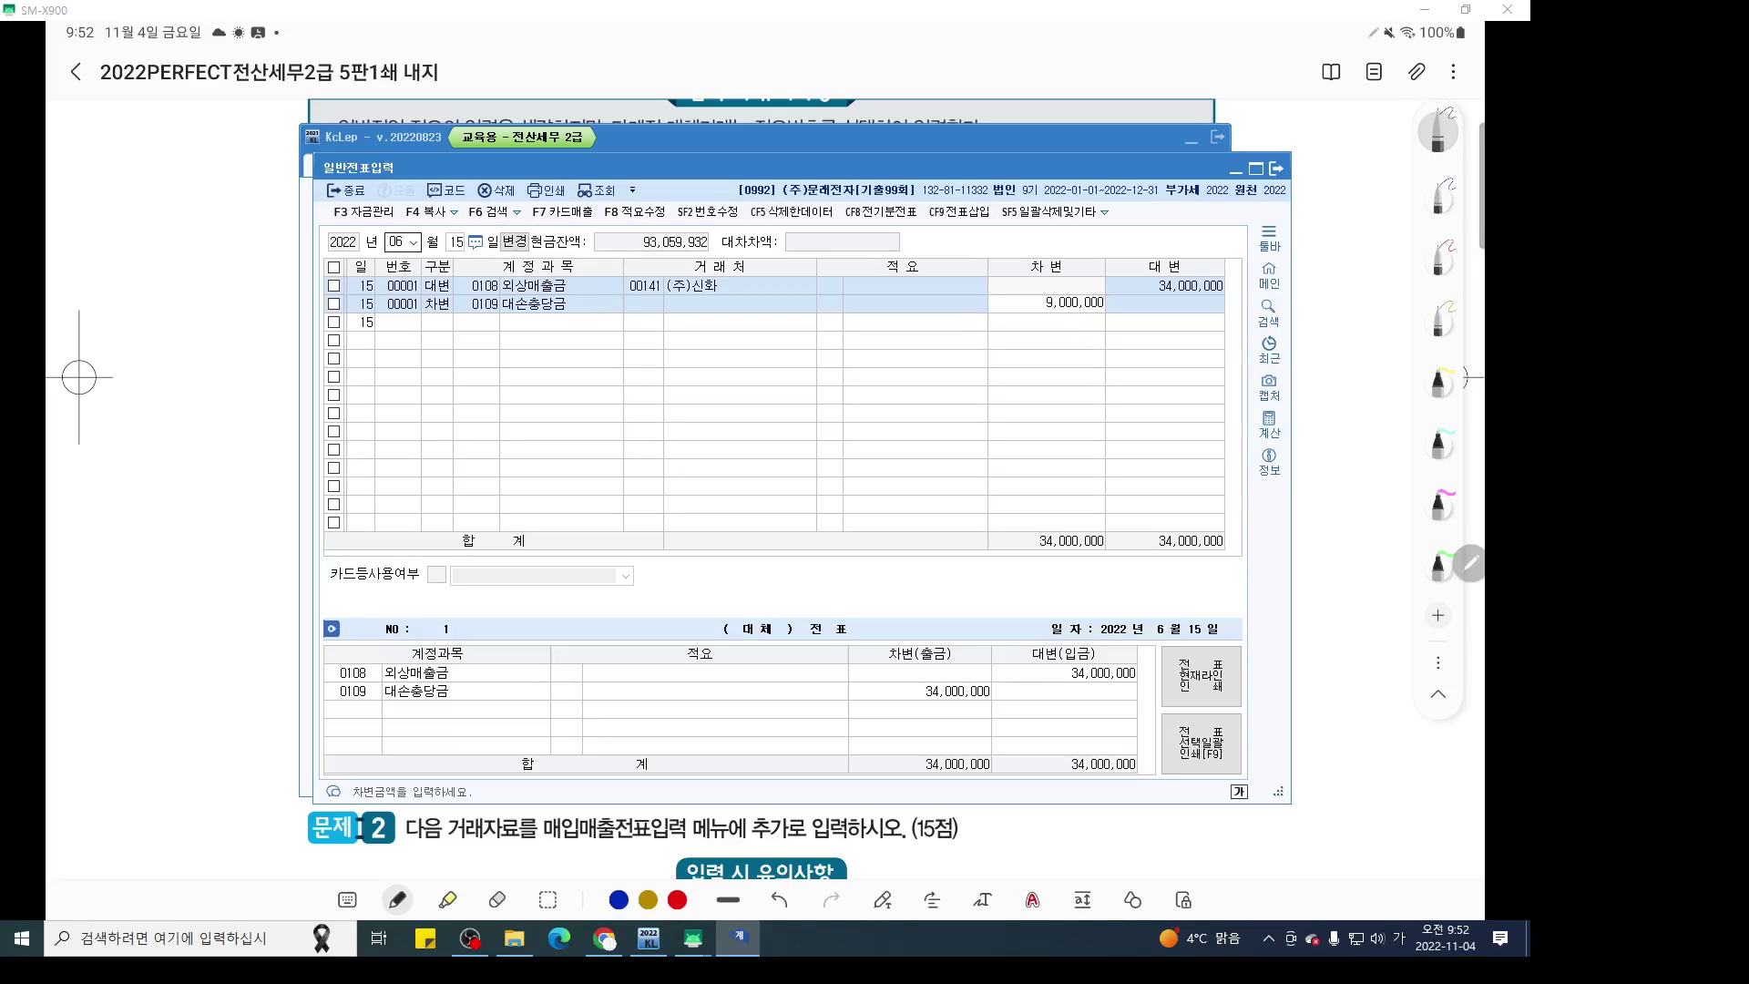
key("Return")
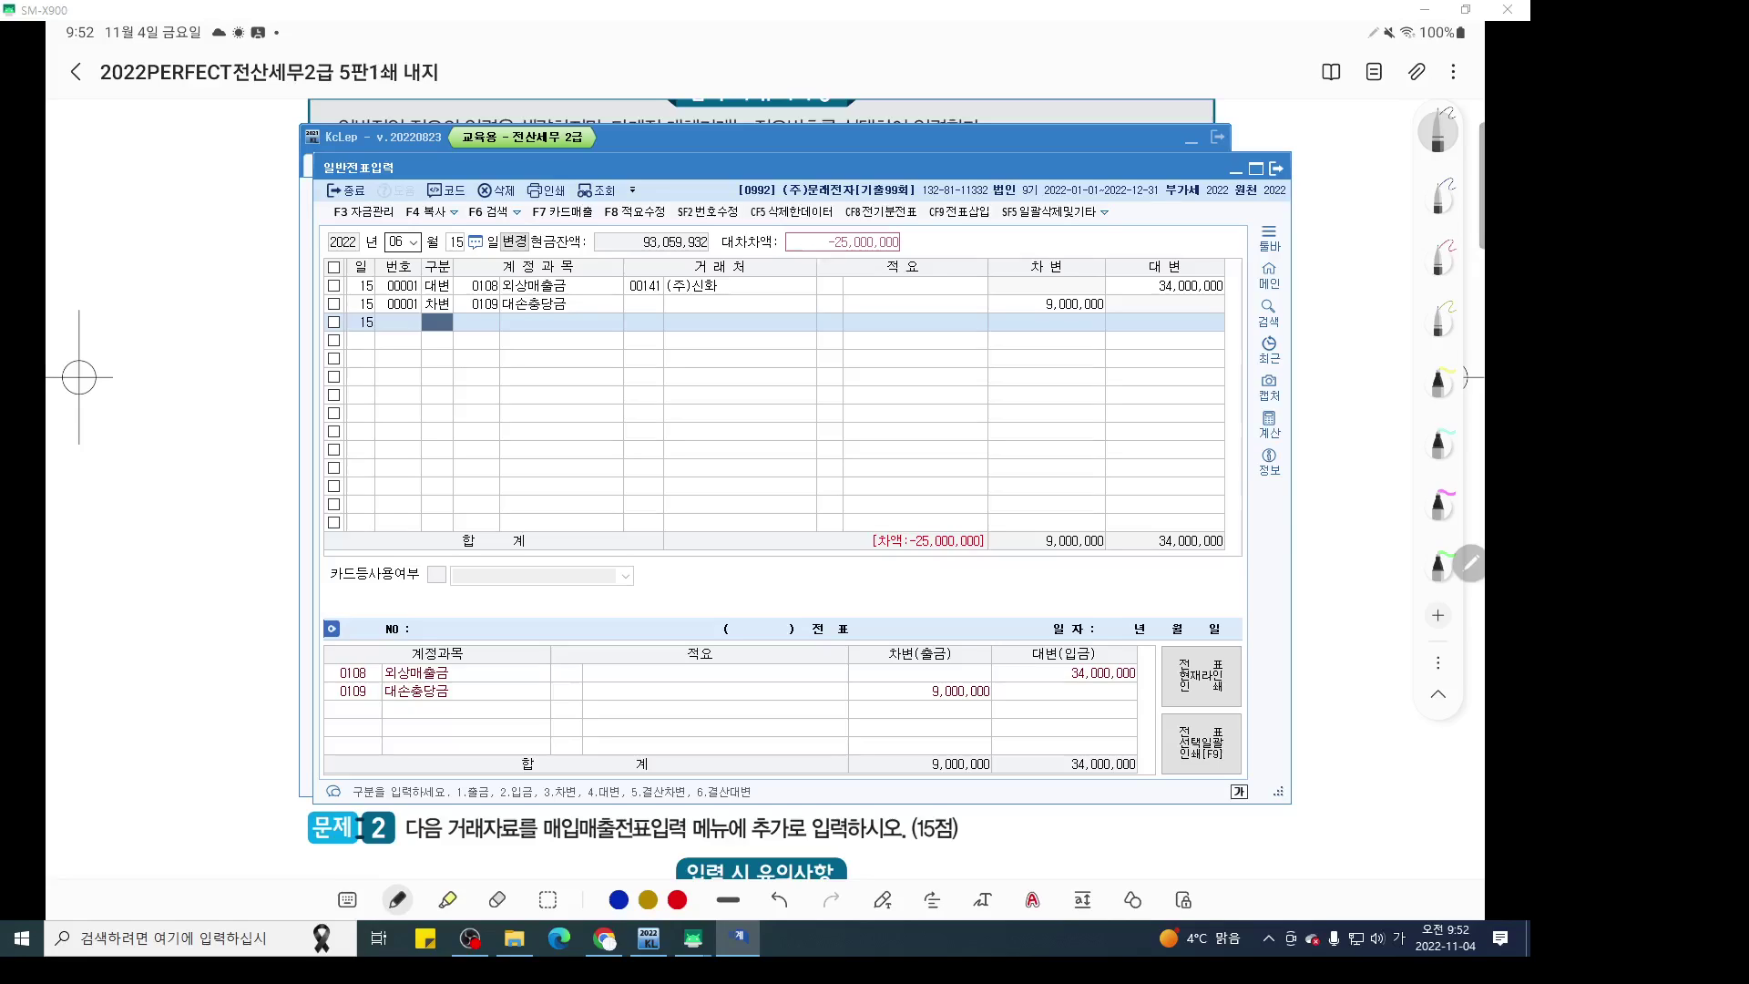
Underline the 외상매출금 credit line with the screen pen in a magnified view, and leave the annotation mode
key("ctrl+1")
scroll(765, 478, "up", 3)
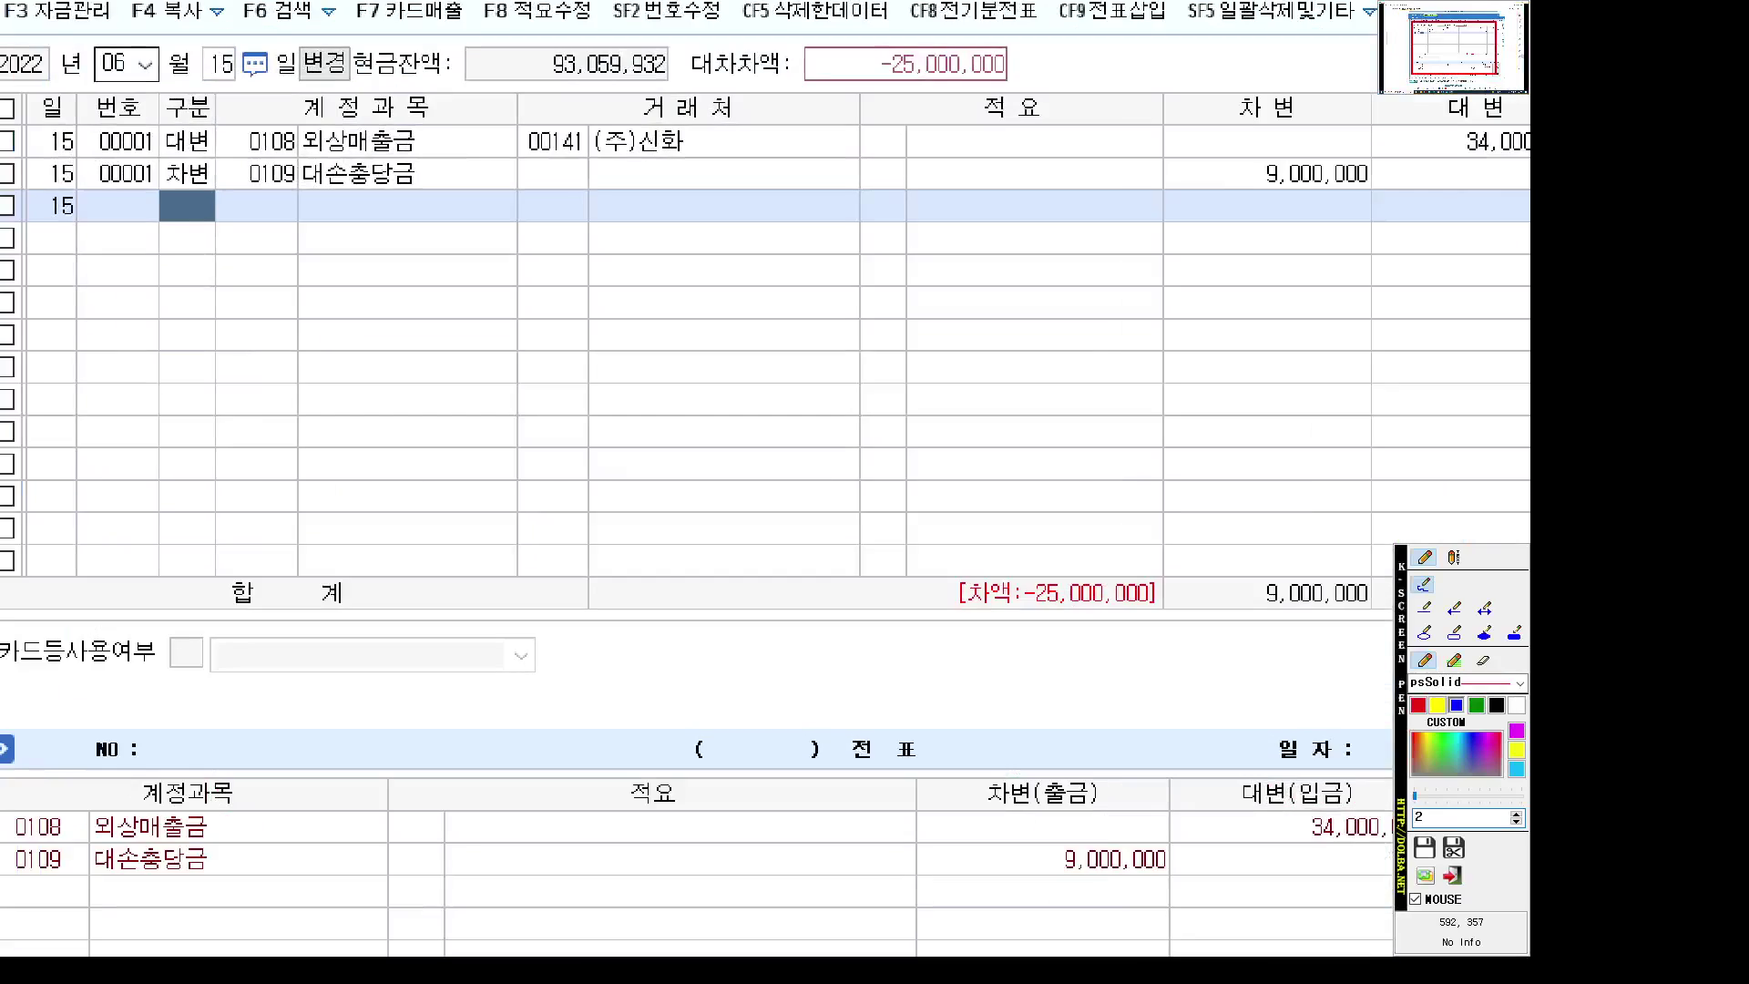
left_click_drag(150, 402, 470, 401)
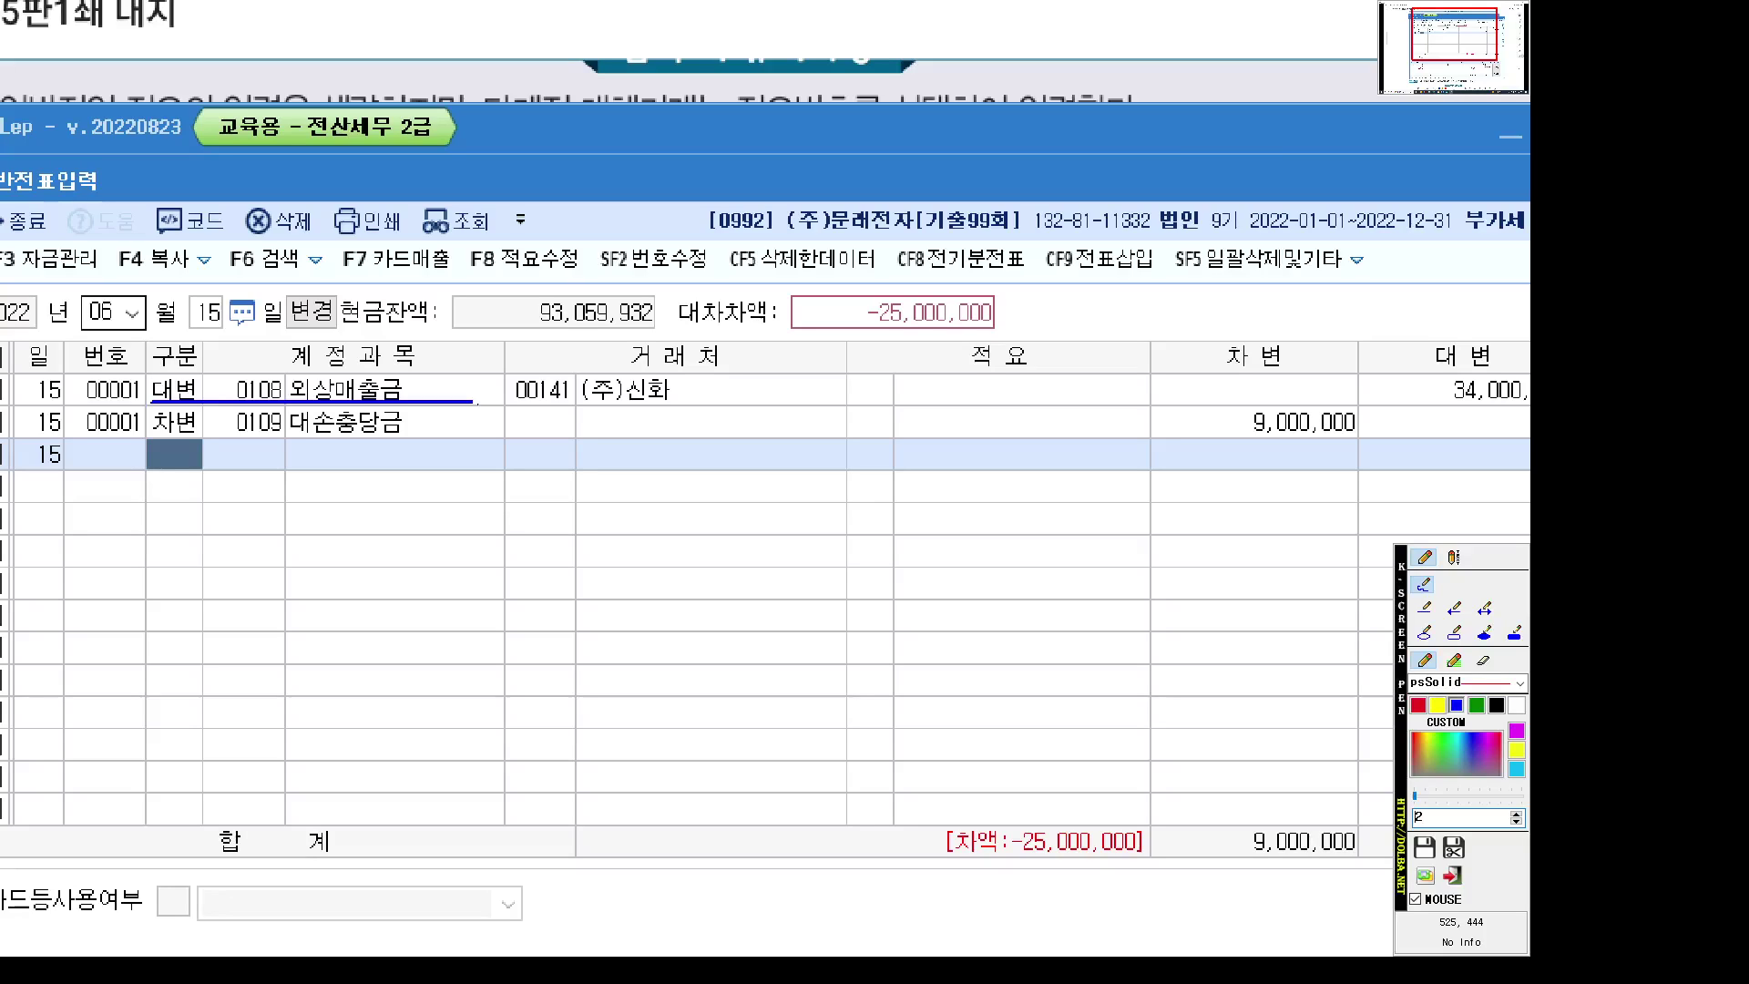
key("Escape")
Enter a debit line for account 0835 대손상각비 with the remaining amount of 25,000,000
type("3")
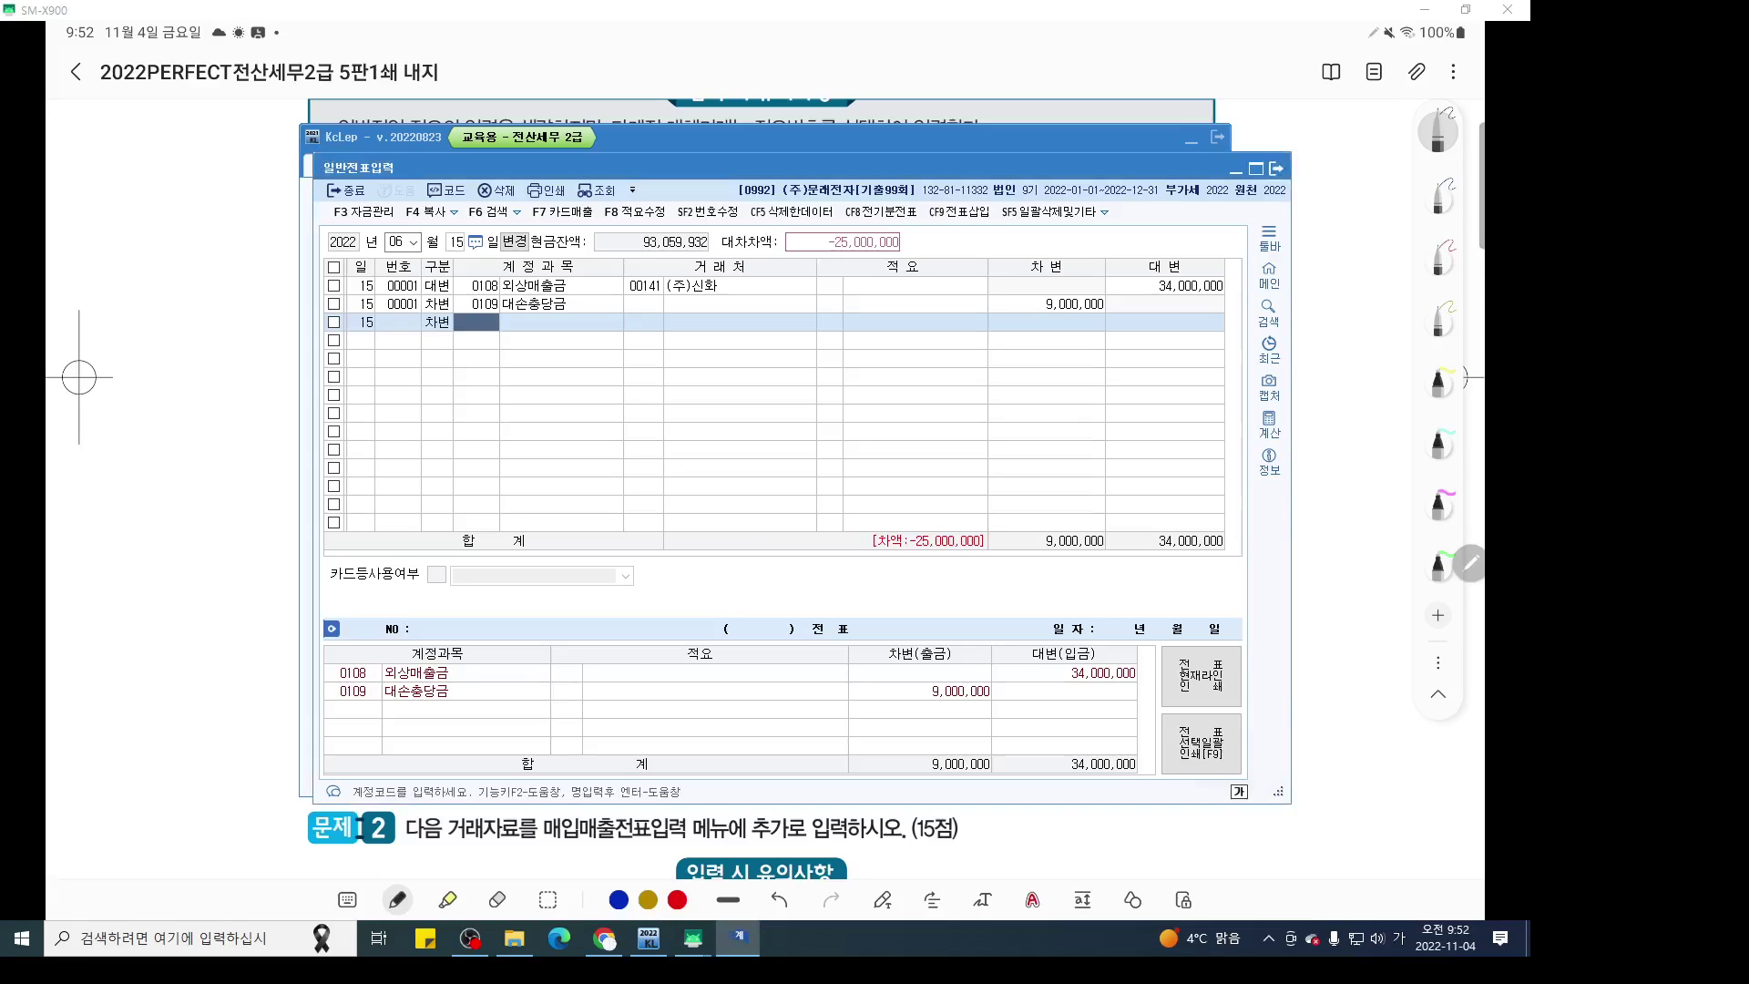
type("835")
key("Return")
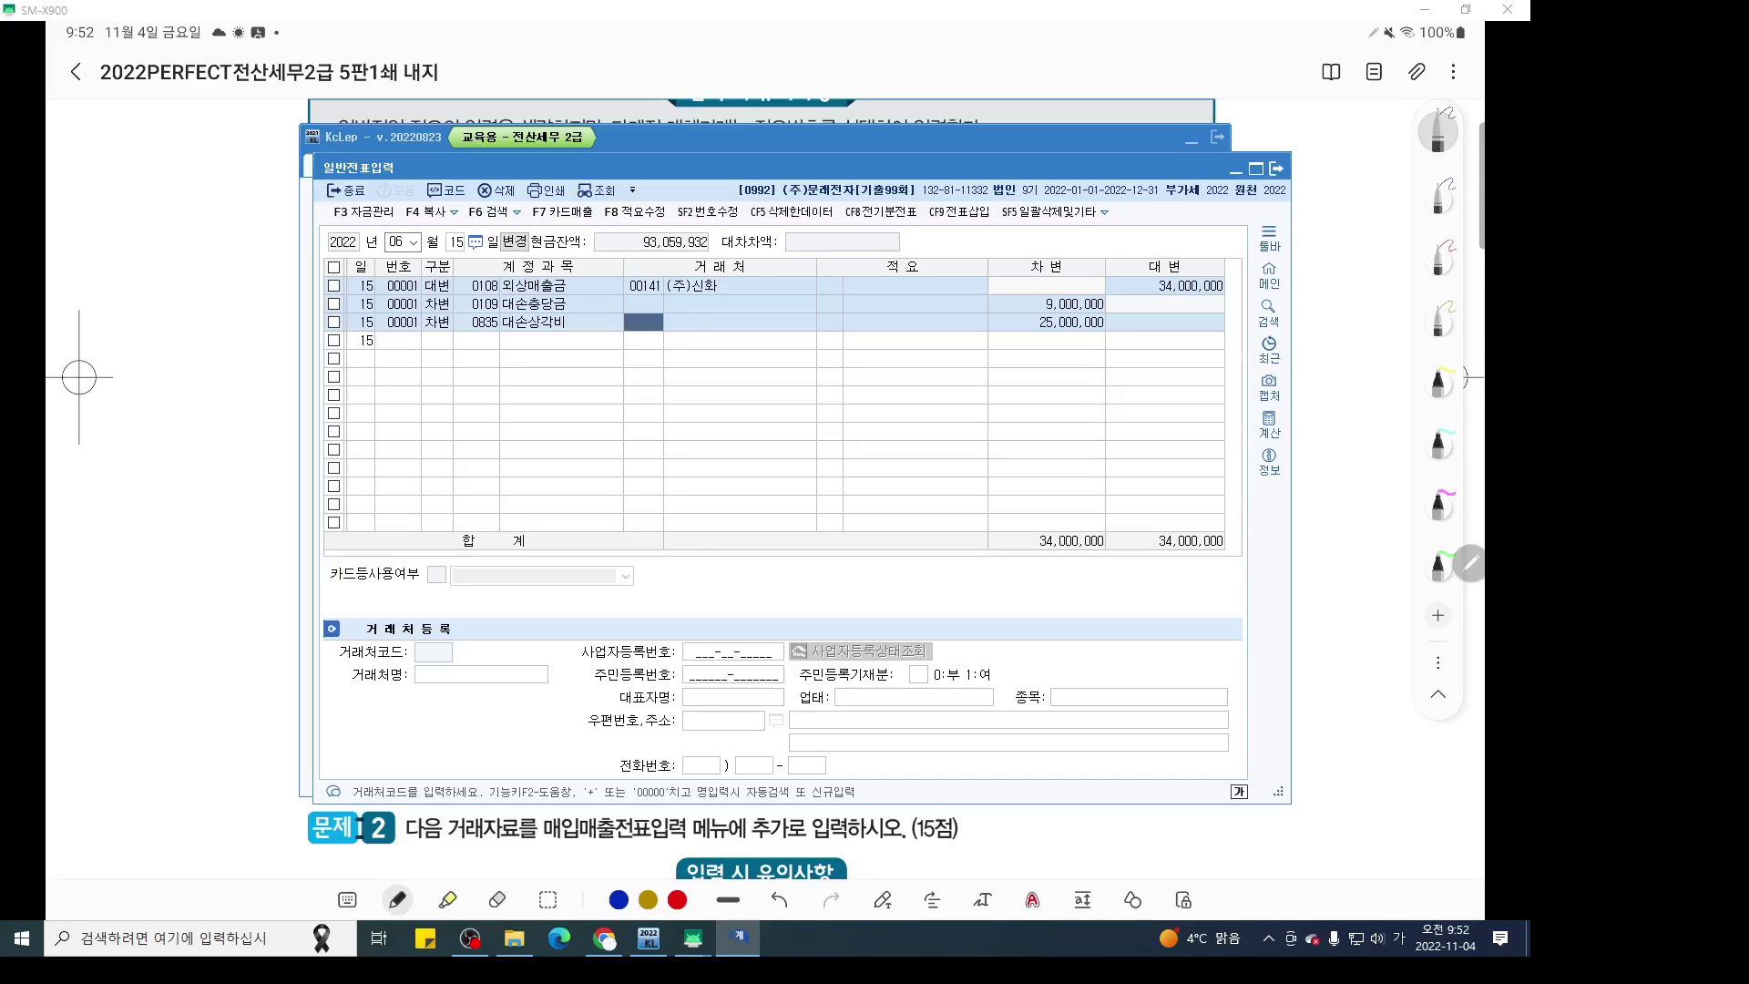
Switch back to the exam PDF and highlight 상품 and 제조부서의 소모품으로 모두 사용 in yellow in question [4]
left_click(79, 377)
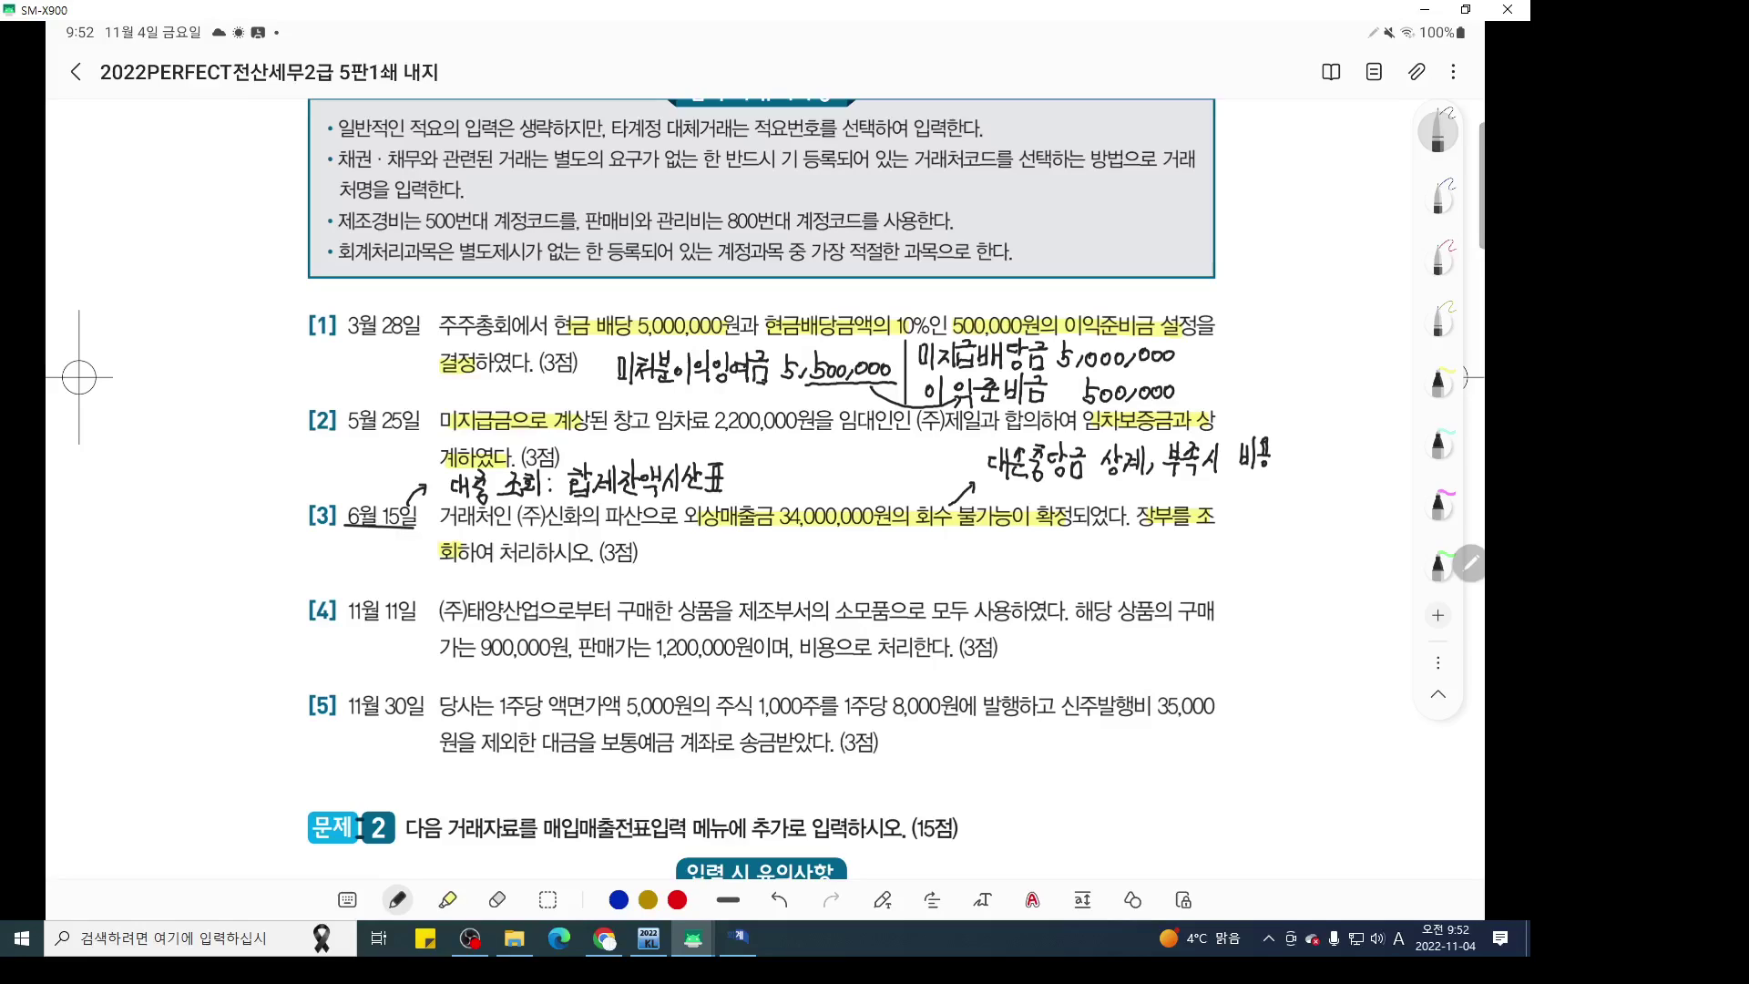
left_click(1438, 376)
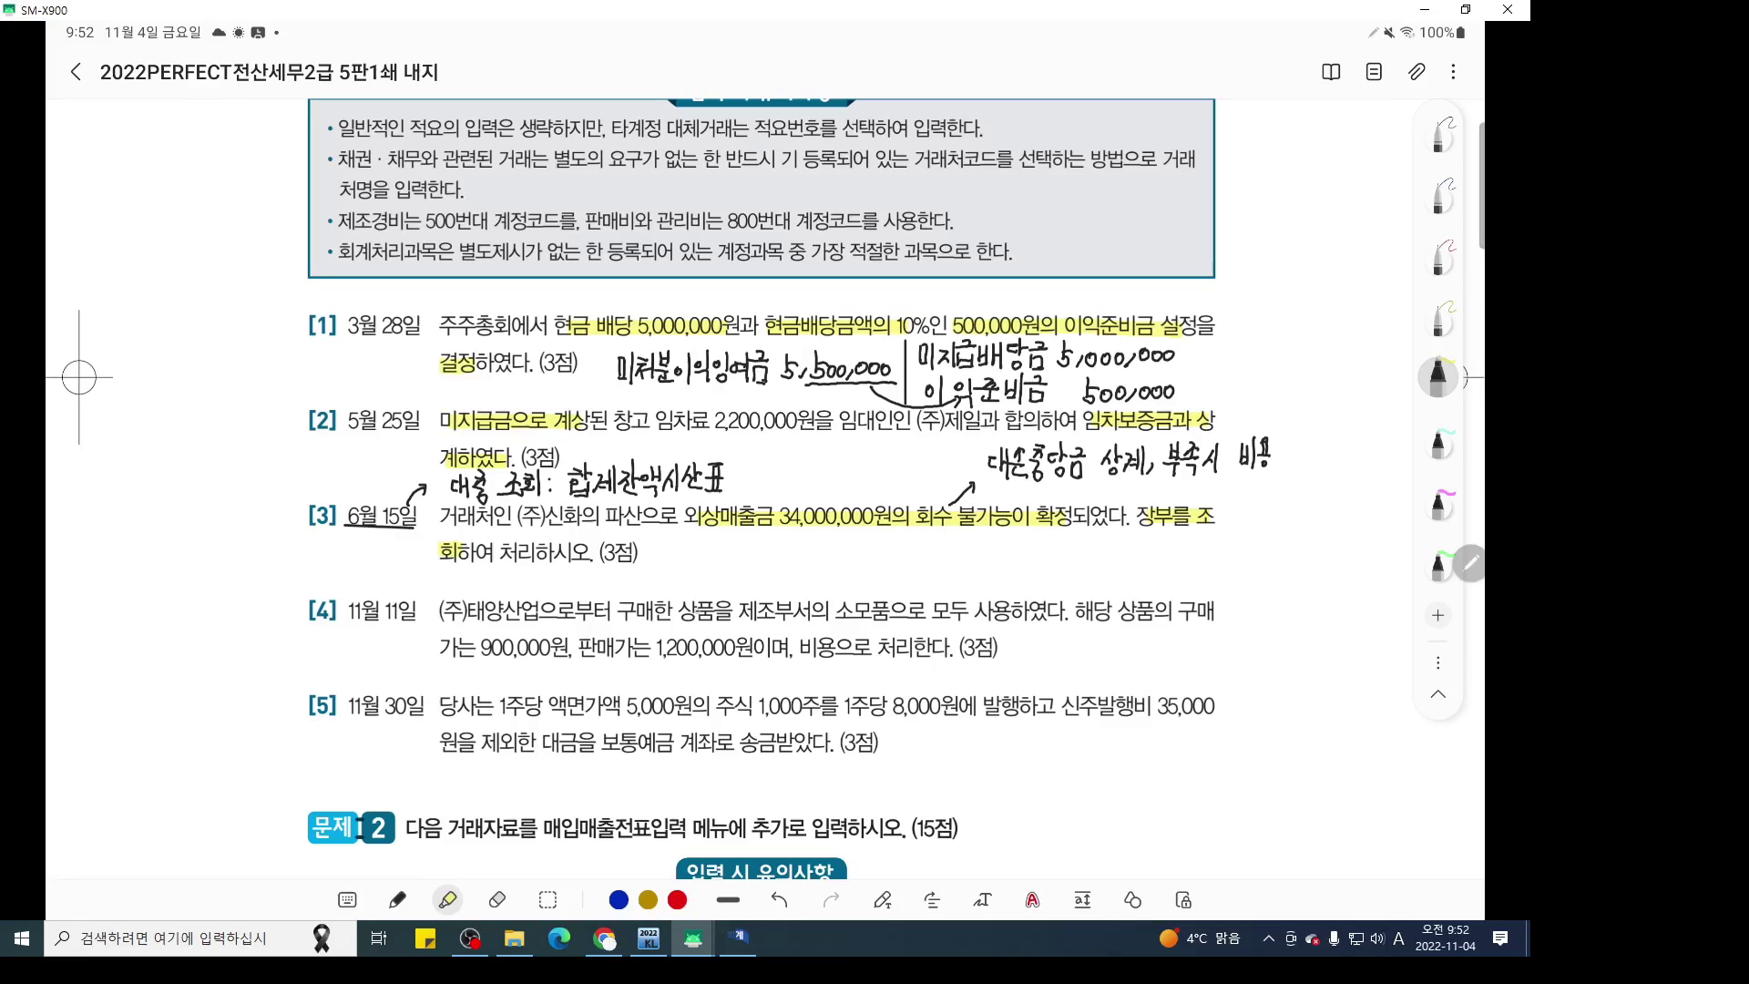
left_click_drag(681, 610, 997, 611)
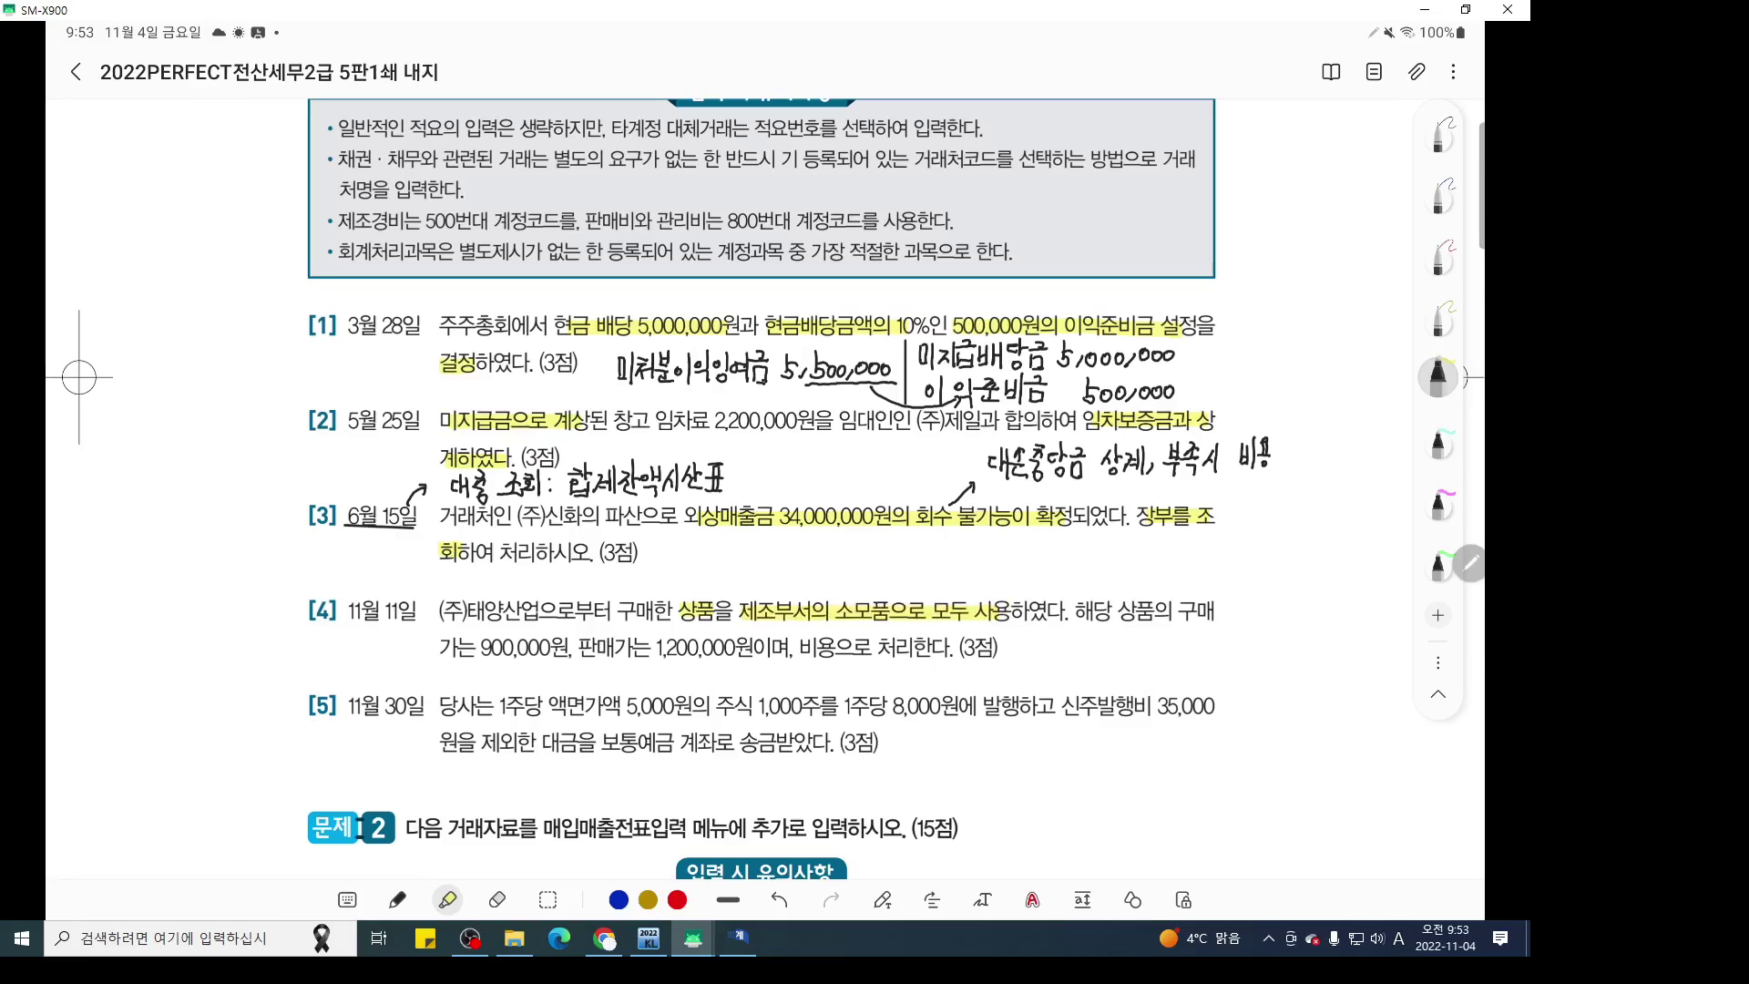
Underline 상품 and 소모품으로 모두 사용 in question [4] in black, and add an arrow from 상품 to the handwritten note 판매목적 이외
left_click(1438, 132)
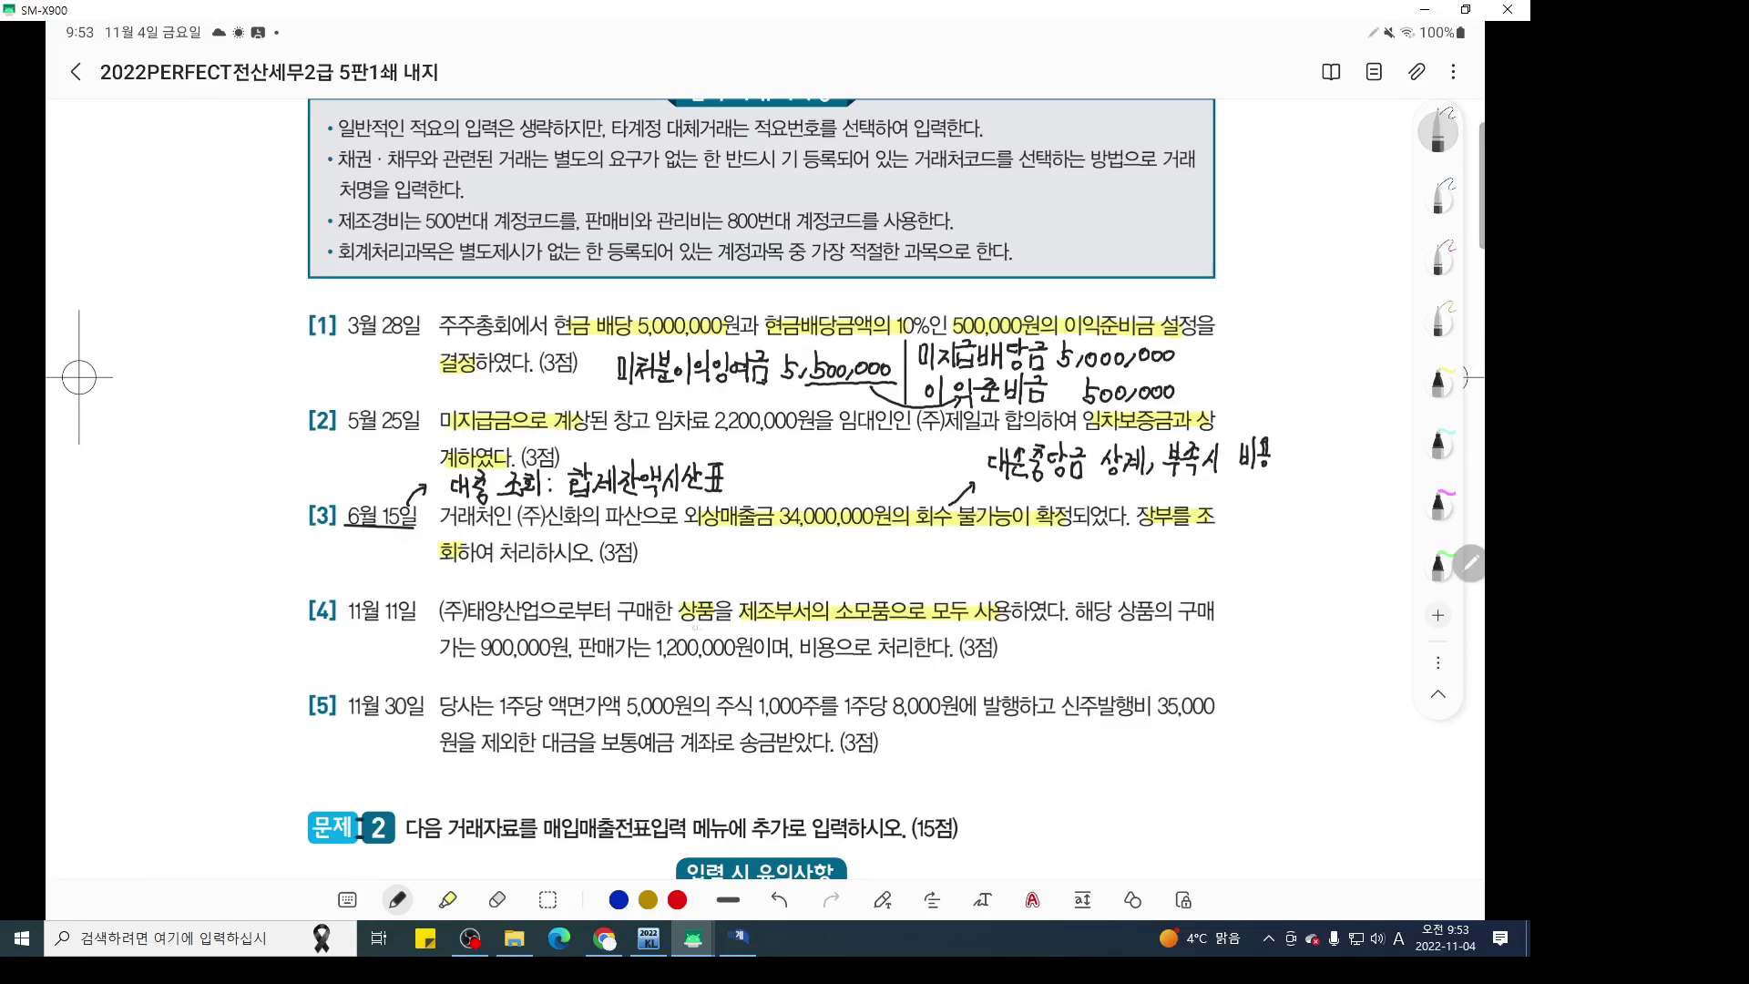
left_click_drag(684, 627, 705, 628)
left_click_drag(839, 628, 1003, 627)
left_click_drag(697, 599, 739, 566)
left_click_drag(731, 568, 731, 580)
left_click_drag(737, 567, 754, 592)
left_click_drag(756, 565, 783, 587)
left_click_drag(788, 556, 798, 574)
left_click_drag(792, 576, 815, 574)
mouse_move(805, 577)
left_mouse_down()
mouse_move(848, 579)
mouse_move(859, 559)
mouse_move(872, 587)
left_mouse_up()
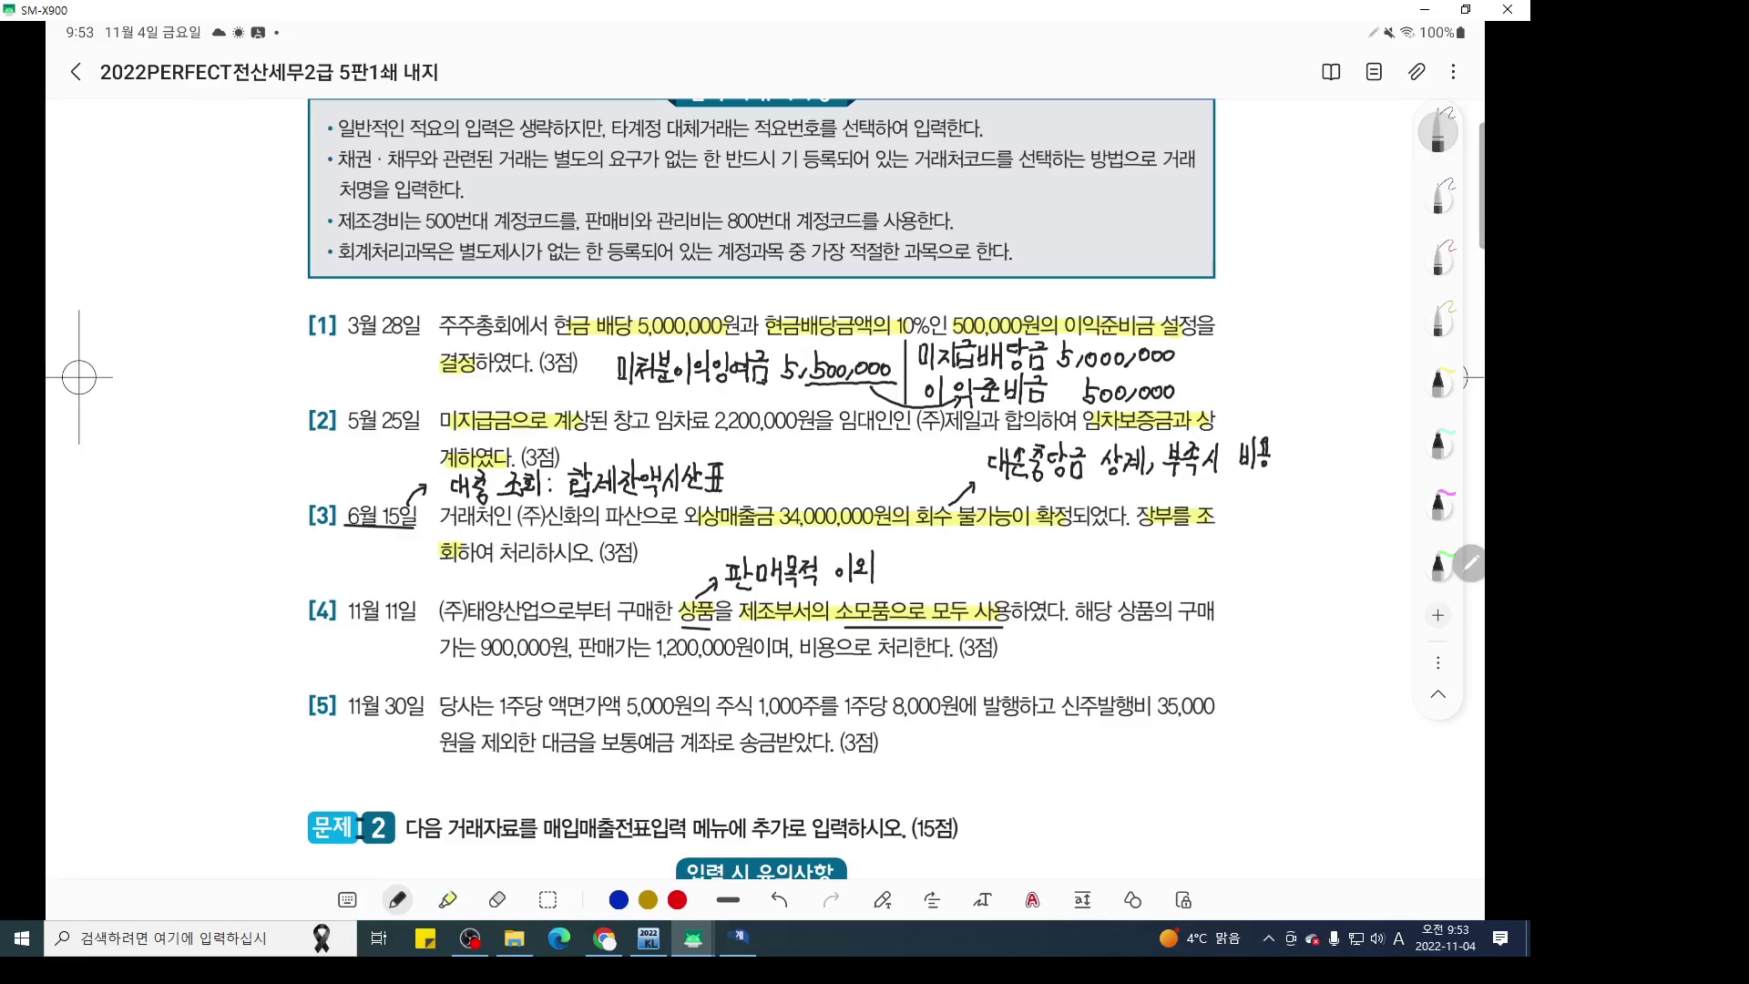
Highlight 상품의 구매가는 900,000원 and 비용으로 처리한다 in question [4] in yellow, and strike out 판매가는 1,200,000원 with the black pen
left_click(1440, 376)
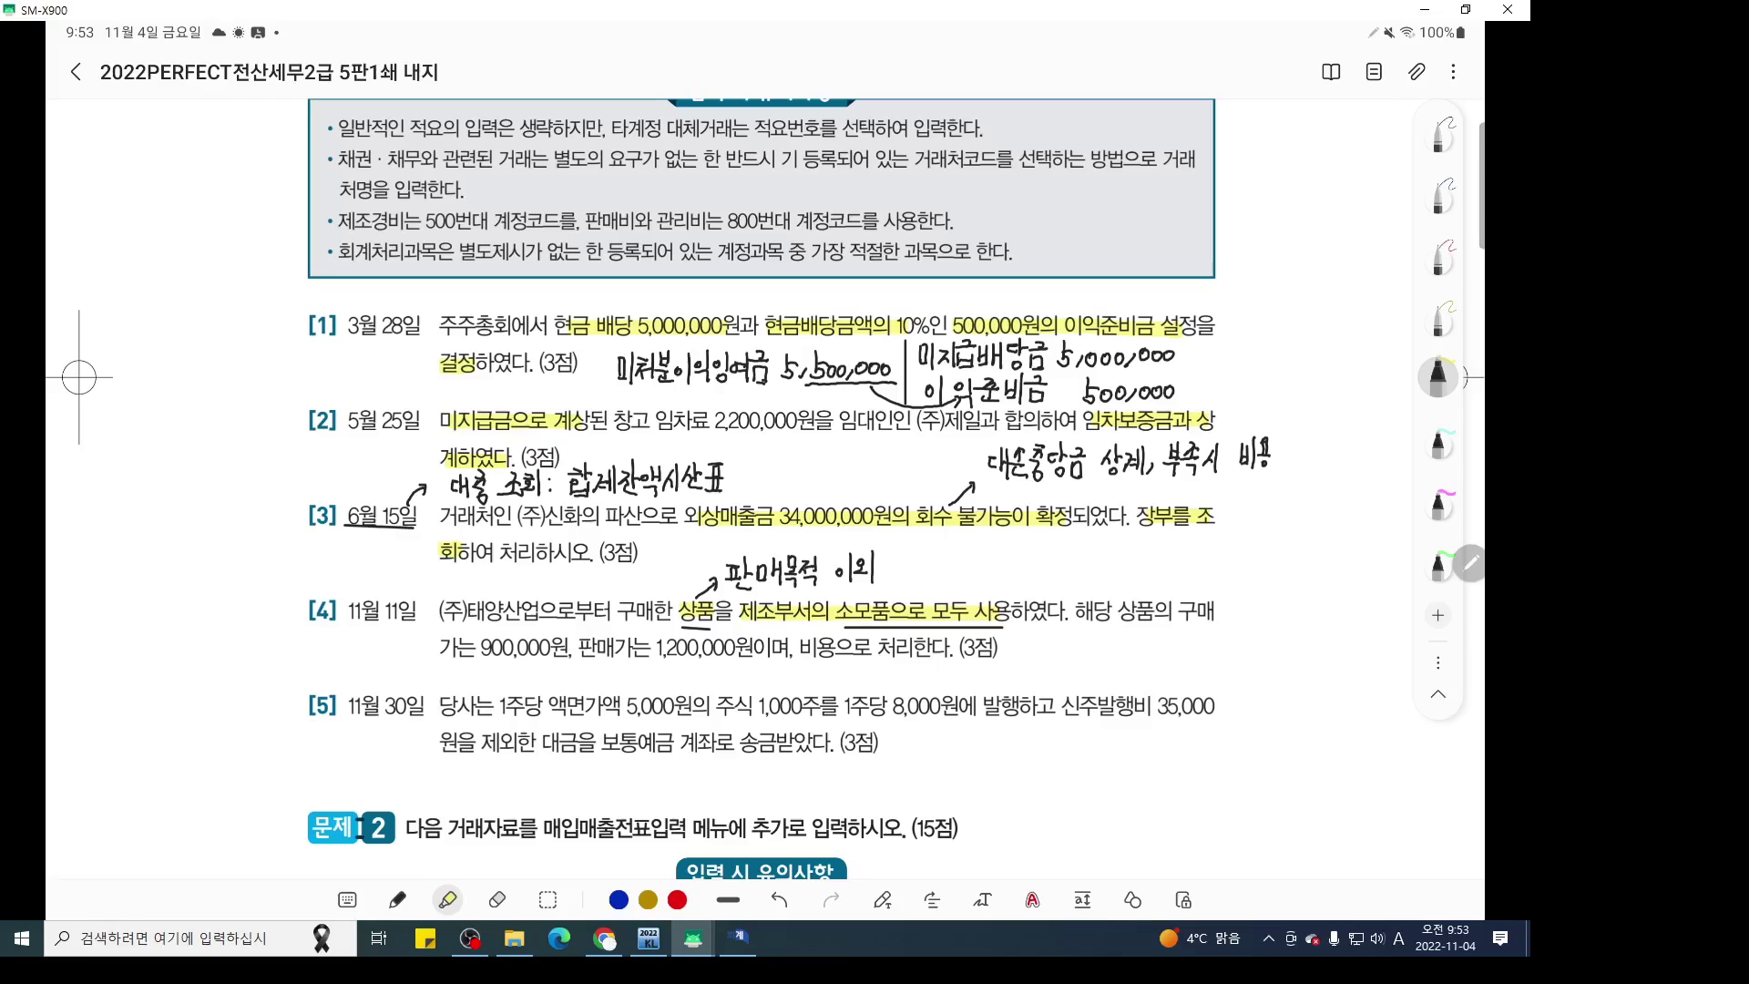
left_click_drag(802, 646, 938, 647)
left_click_drag(1120, 610, 1213, 610)
left_click_drag(443, 649, 555, 649)
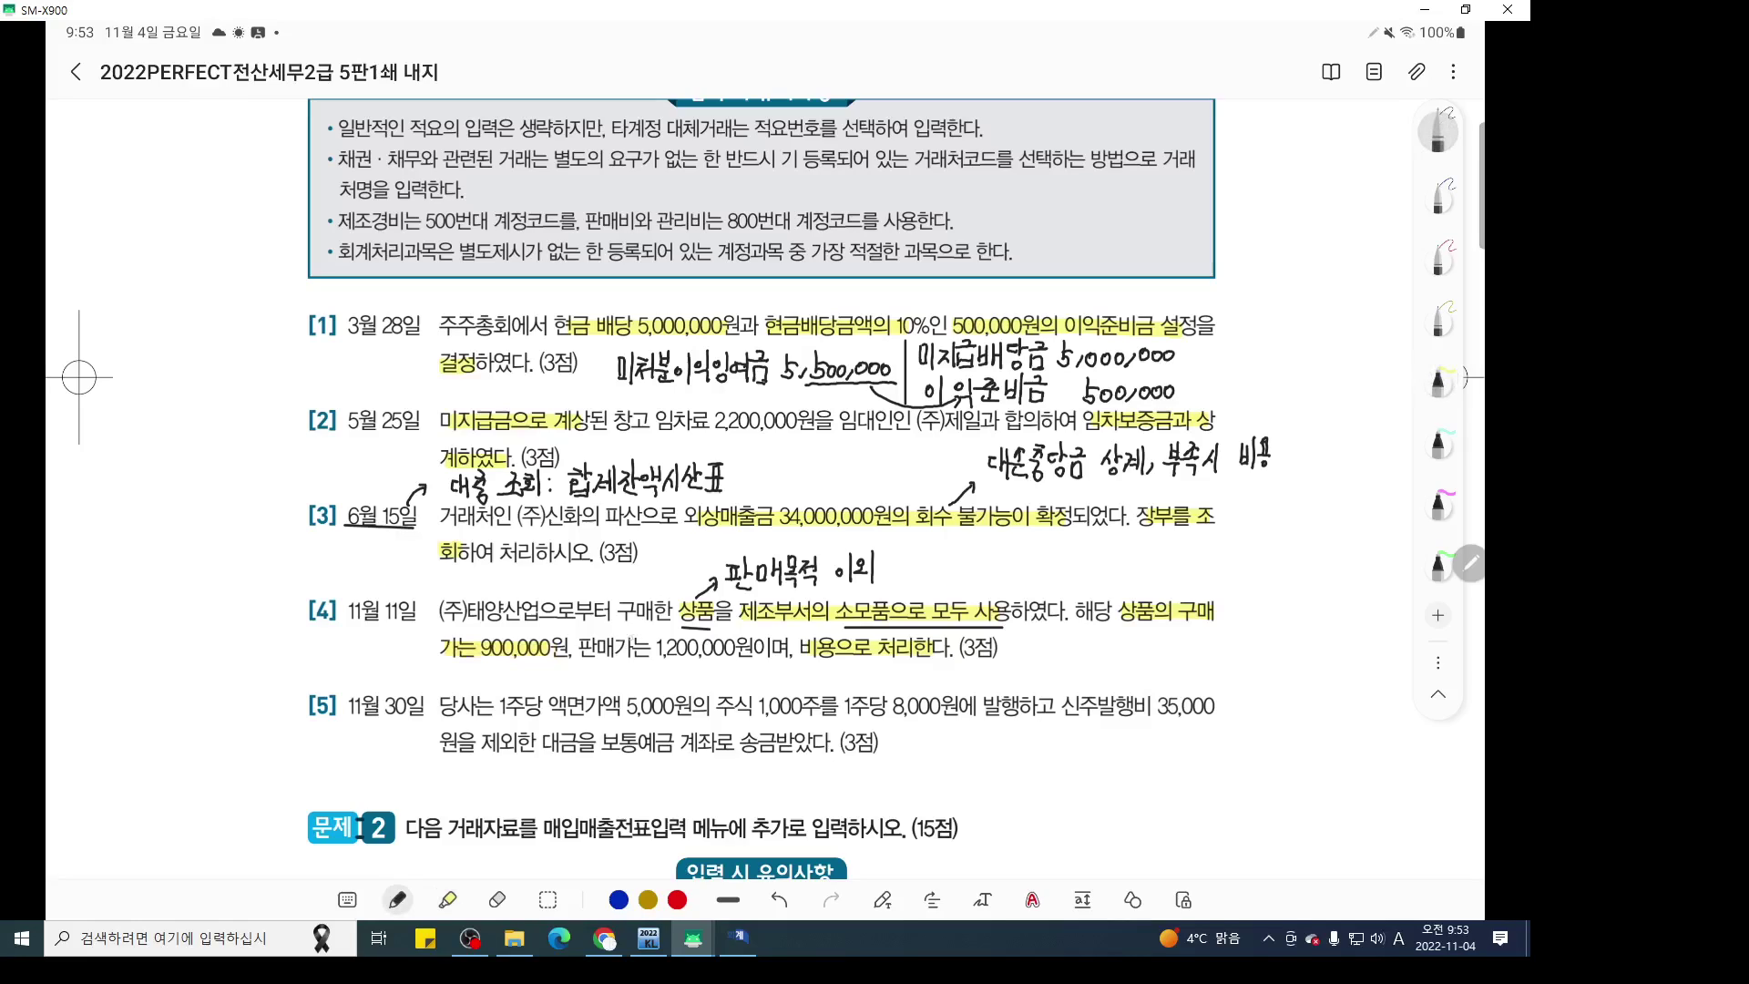
left_click_drag(580, 647, 732, 646)
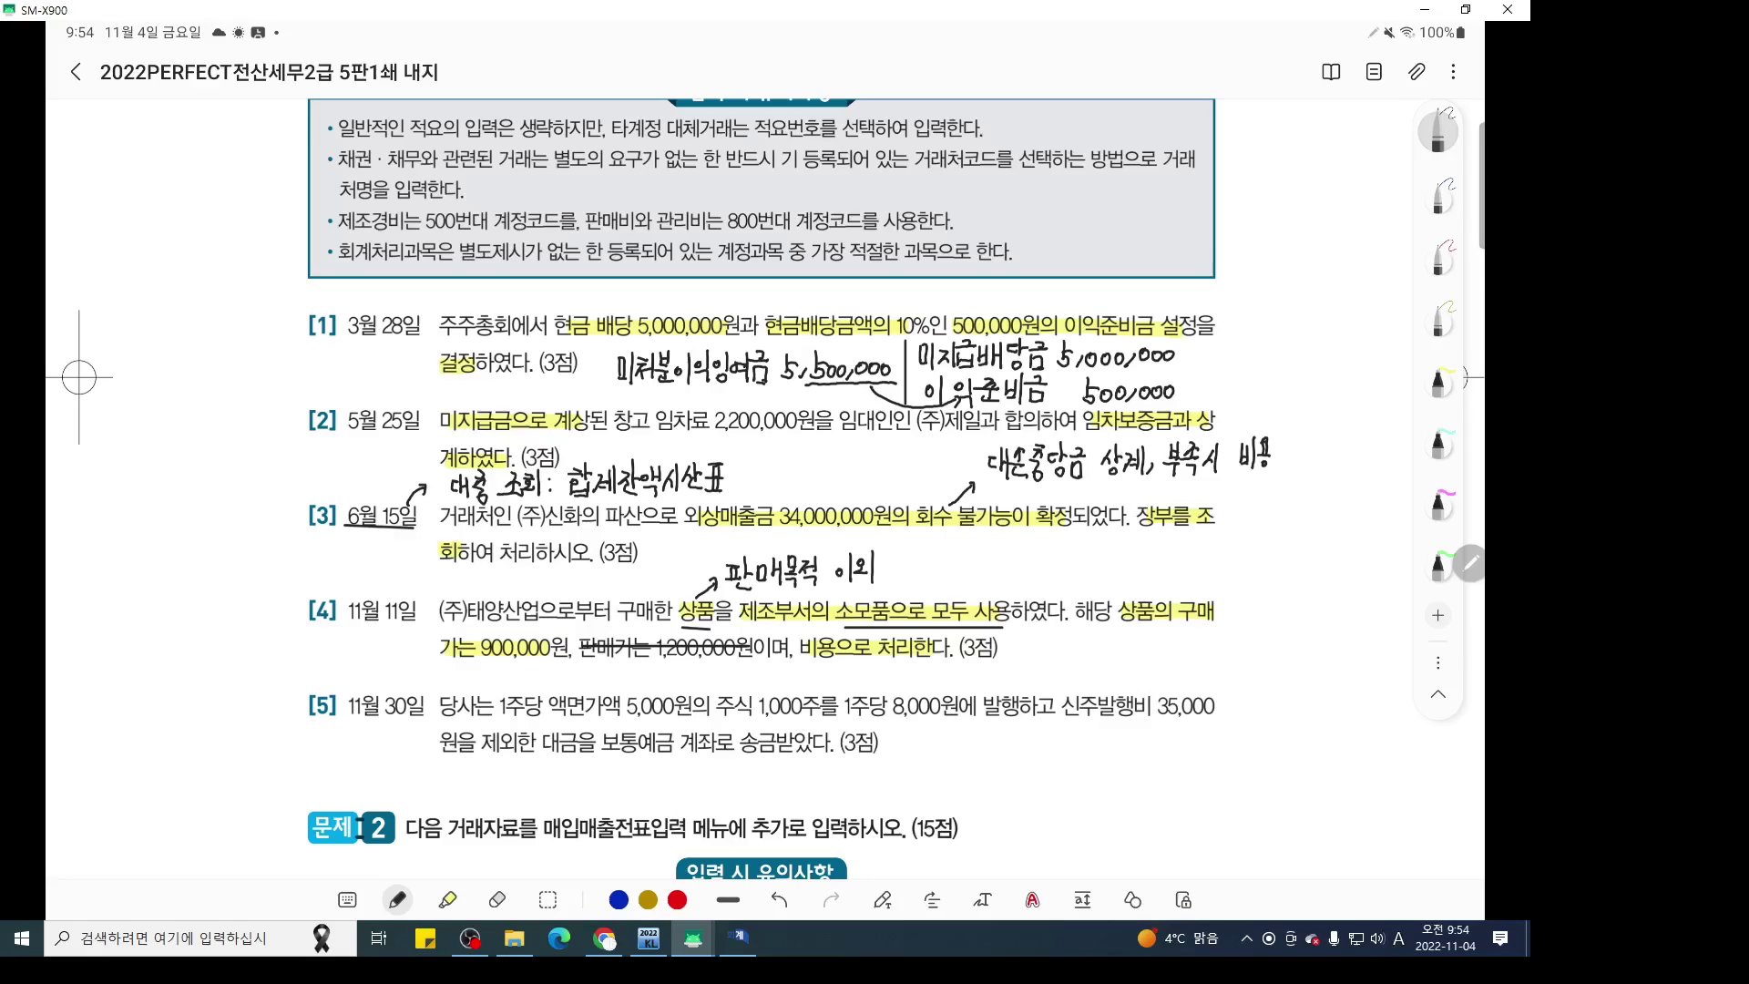
Switch to KcLep's 일반전표입력 and set the voucher date to month 11, day 11
key("alt+Tab")
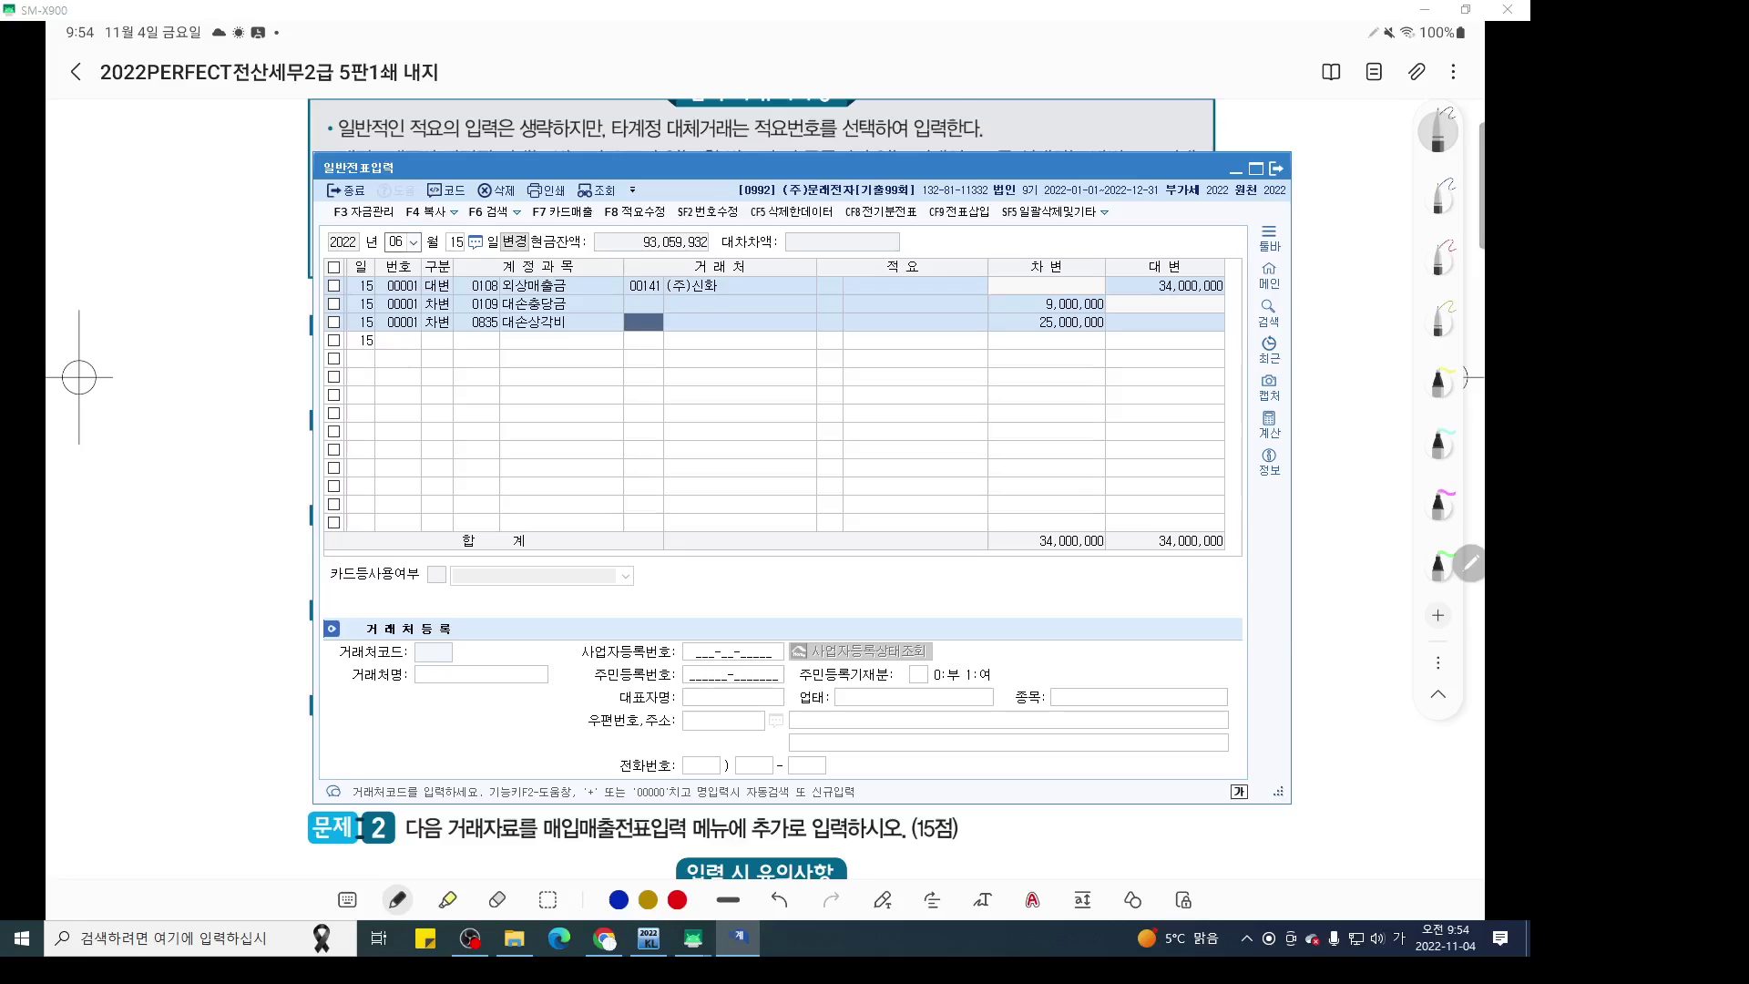
left_click(396, 242)
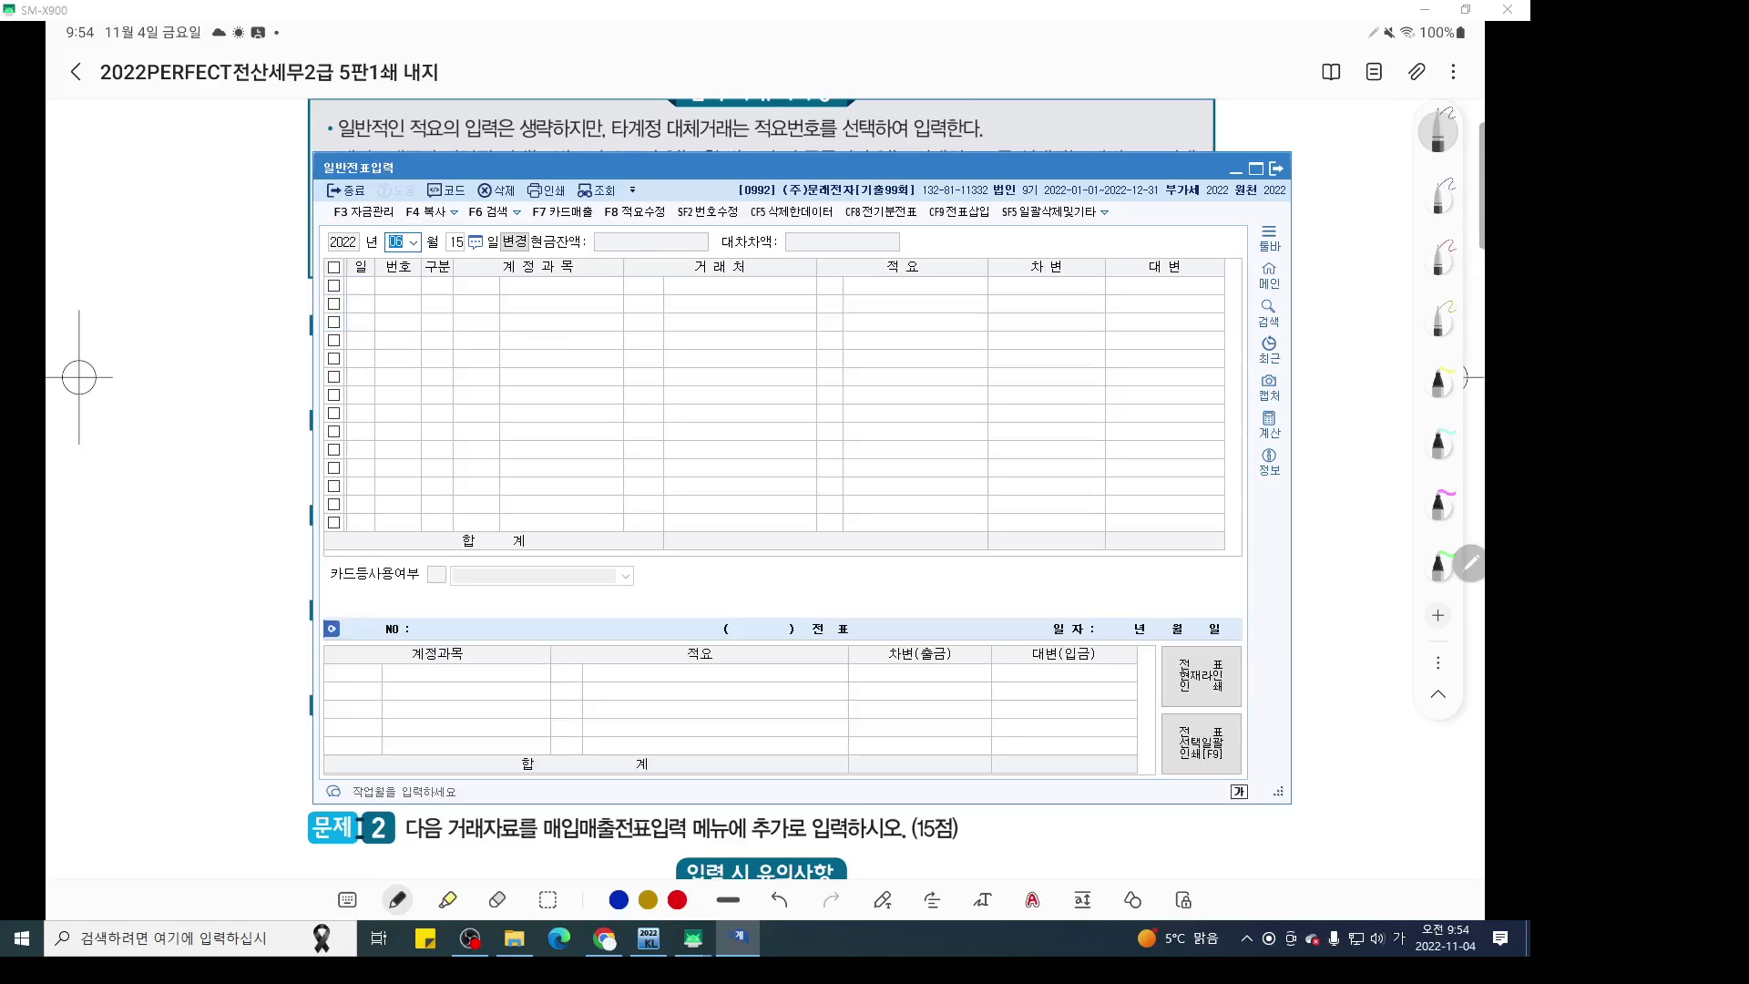
type("11")
key("Return")
type("11")
key("Return")
Enter a credit line for account 0146 상품 with 적요 8 타계정으로 대체액 and an amount of 900,000
type("4")
key("Return")
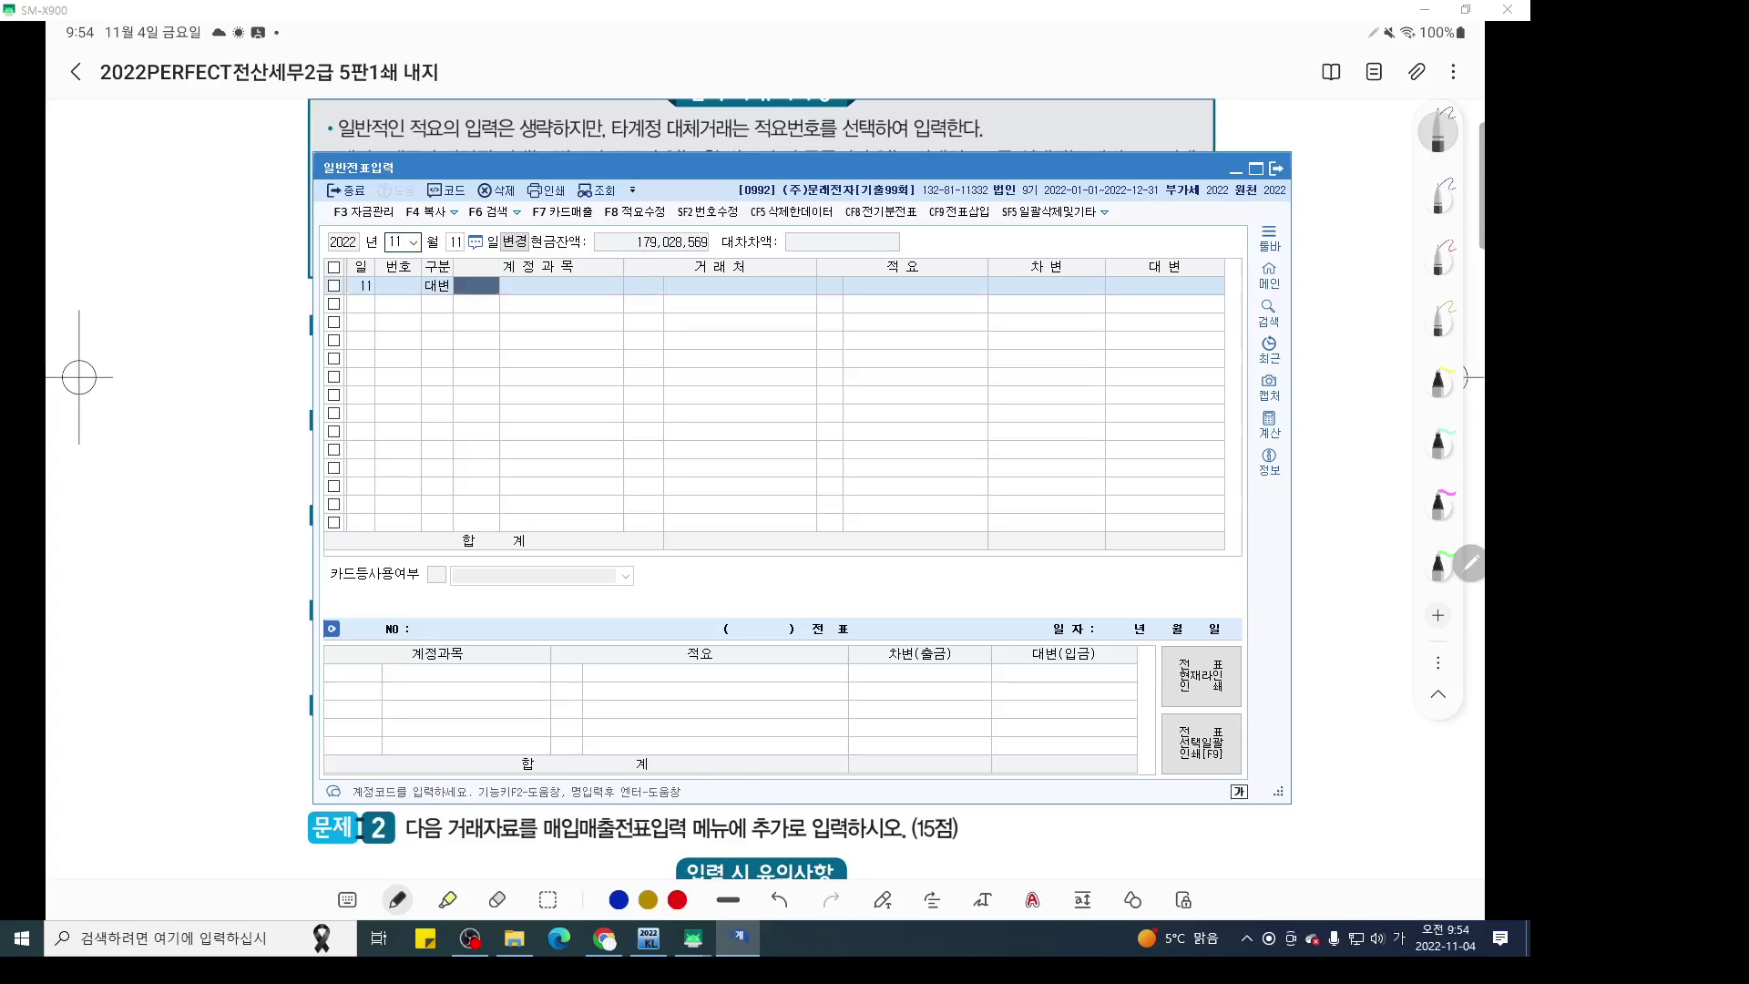
type("ㅅ")
type("상품")
key("Return")
key("Return")
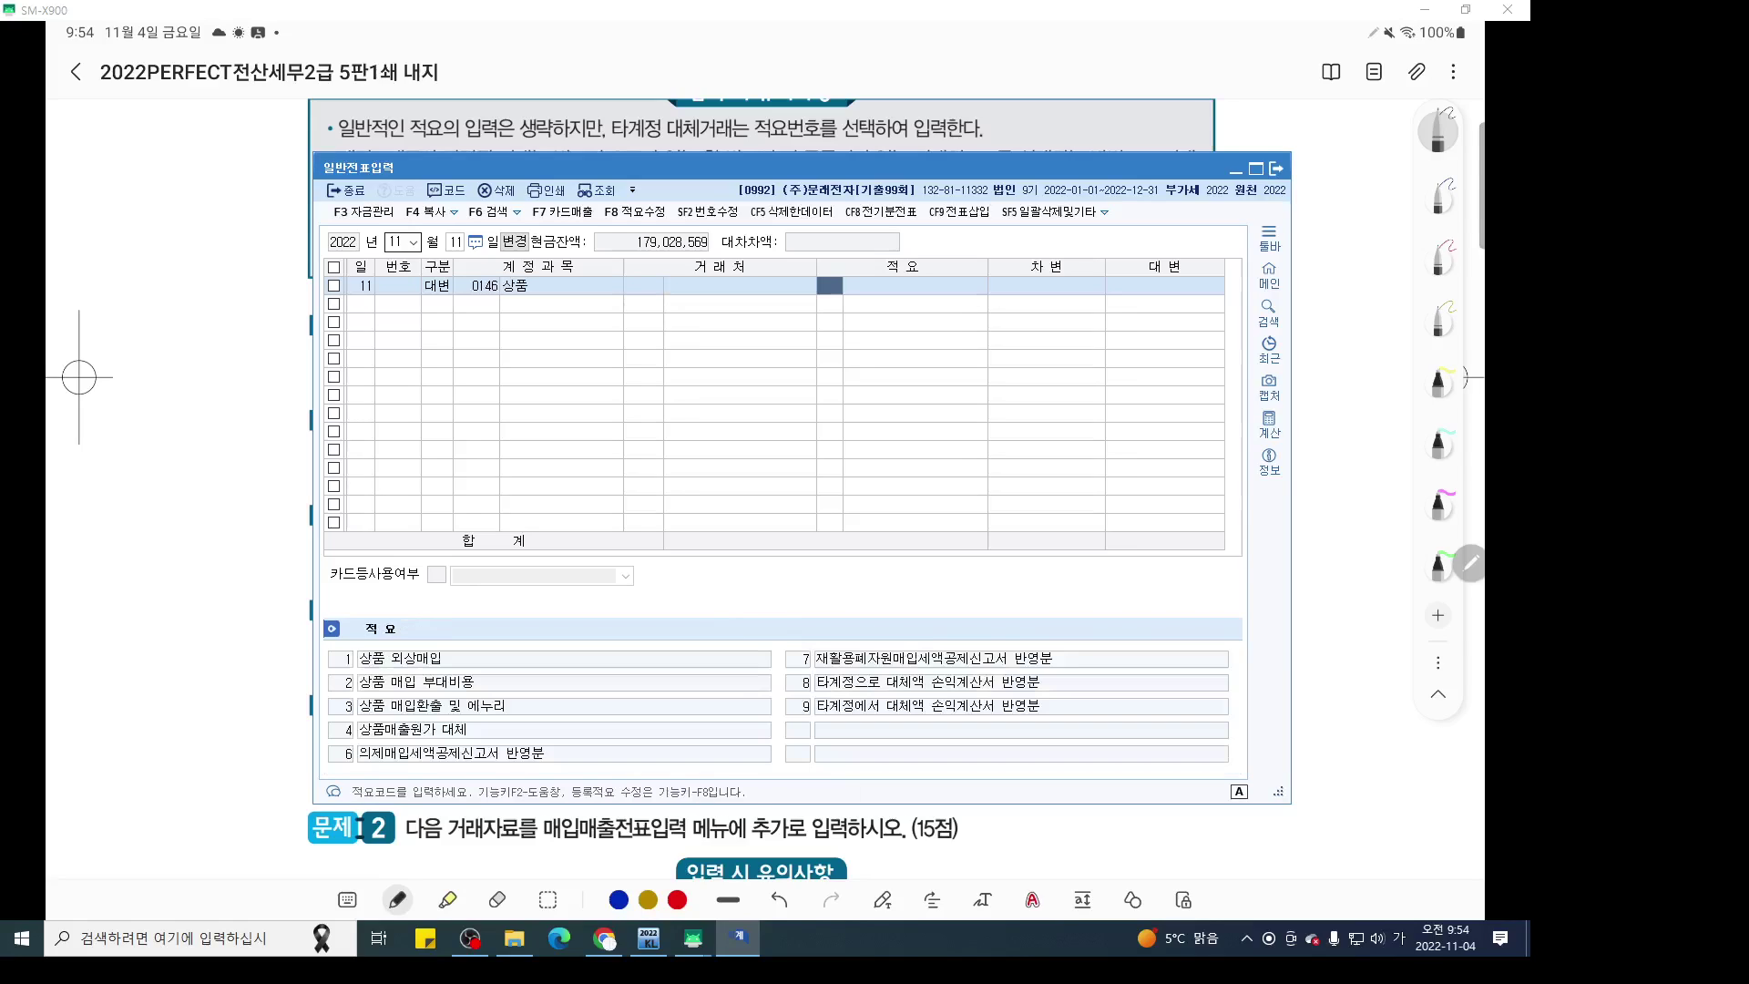
type("8")
key("Return")
key("Return")
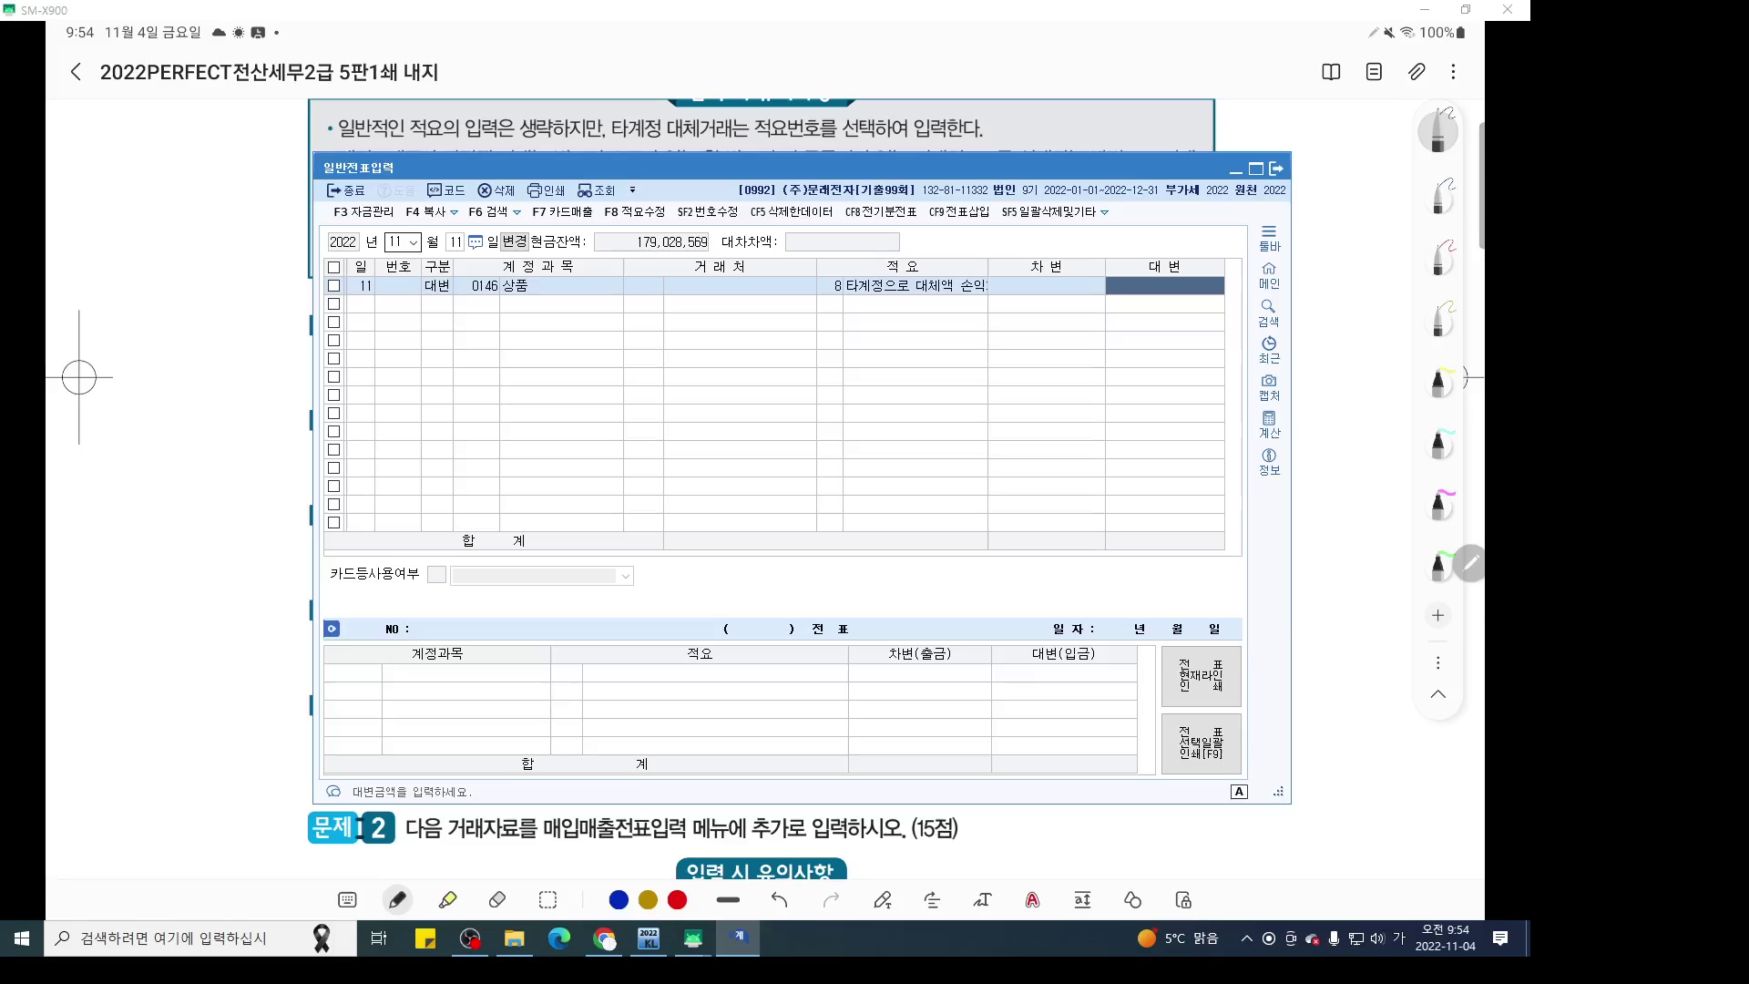
type("900,000")
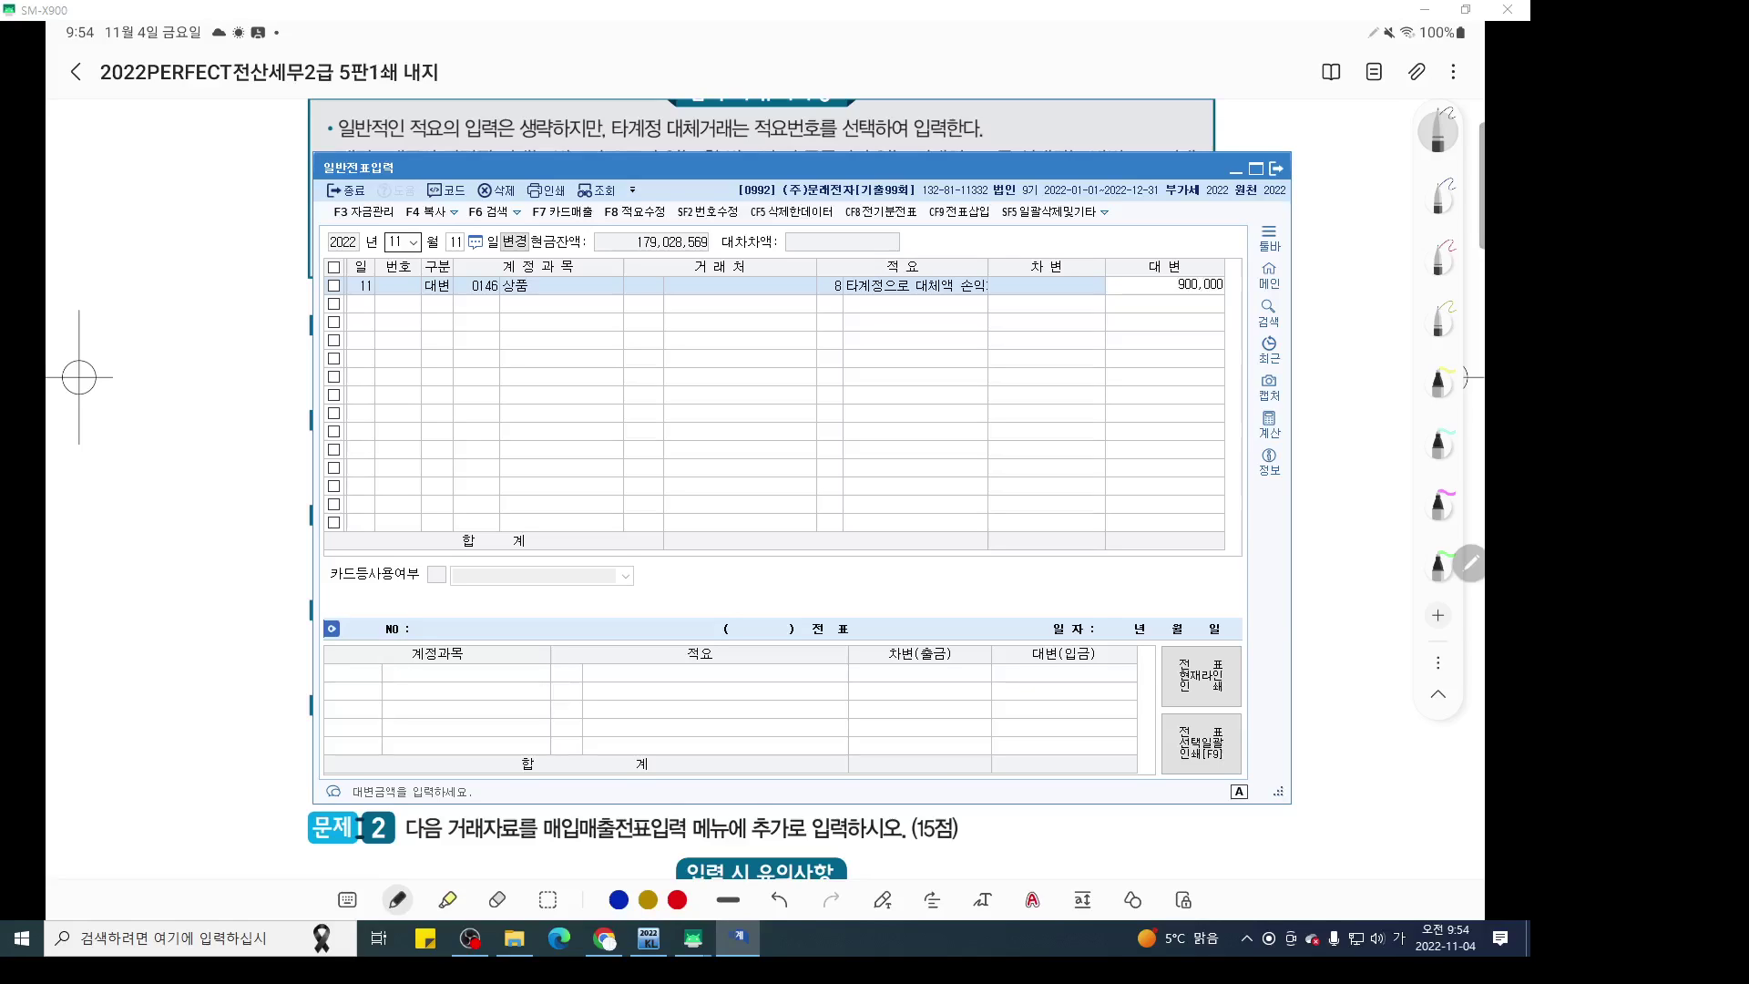
key("Return")
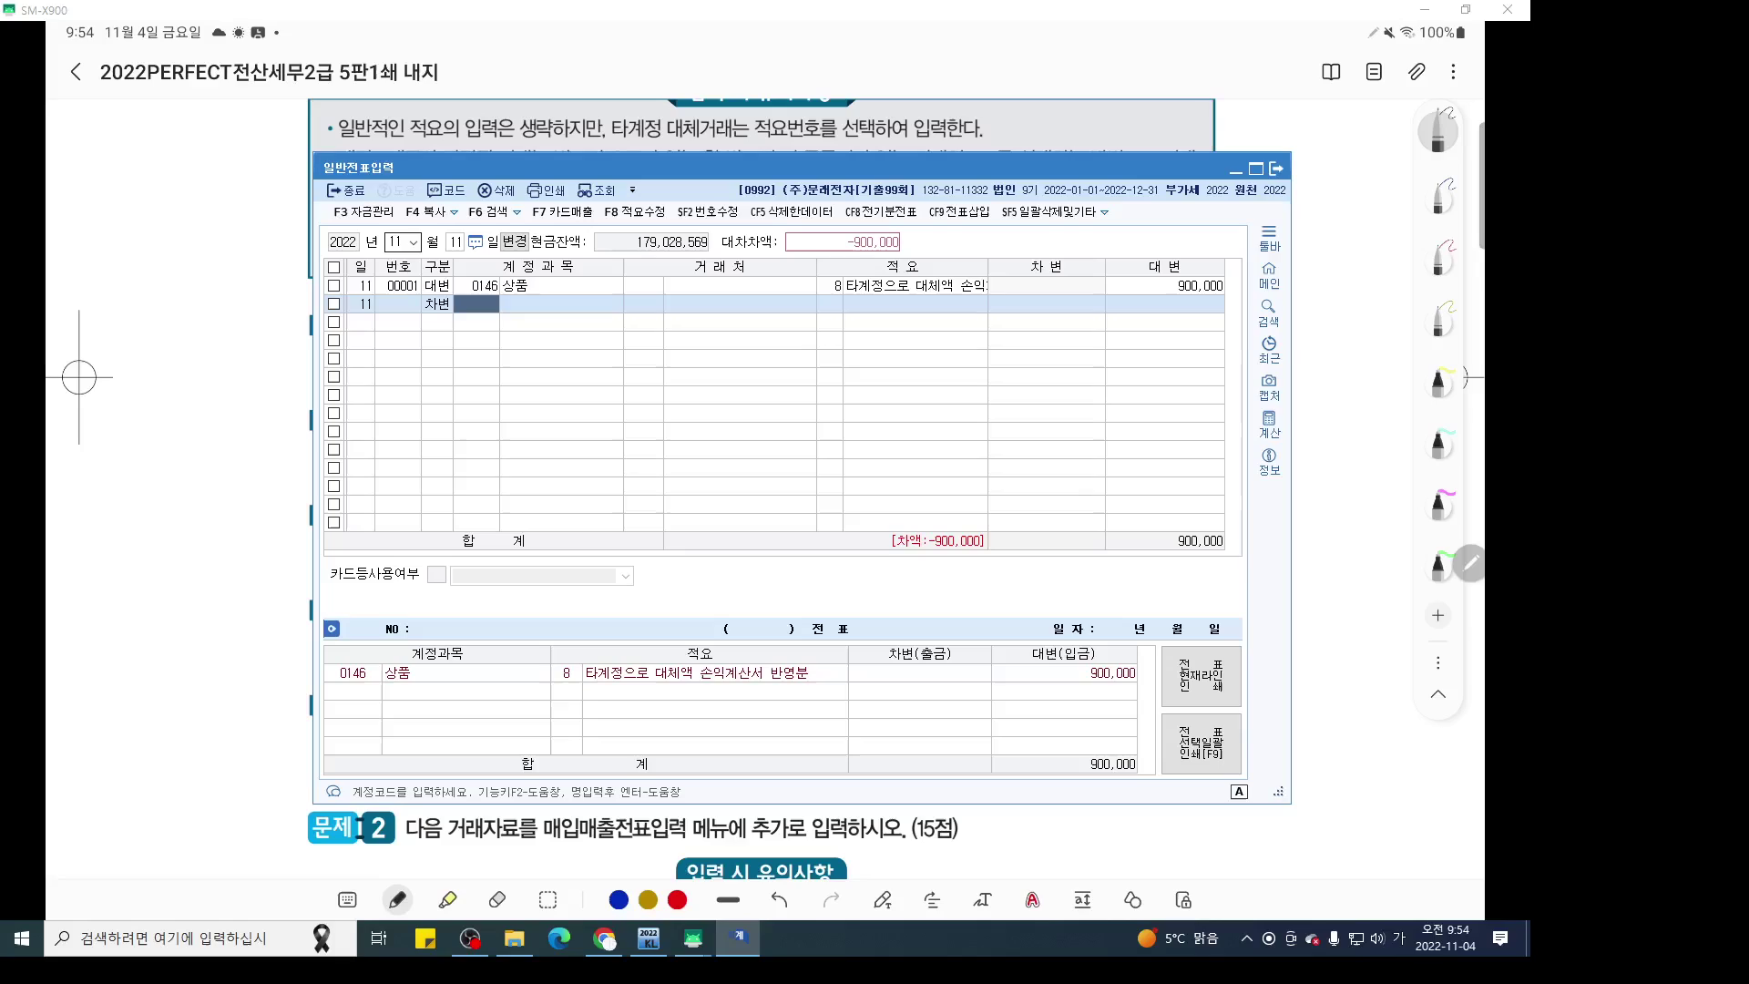
Enter the matching debit line for account 0530 소모품비 with an amount of 900,000
type("0530")
key("Return")
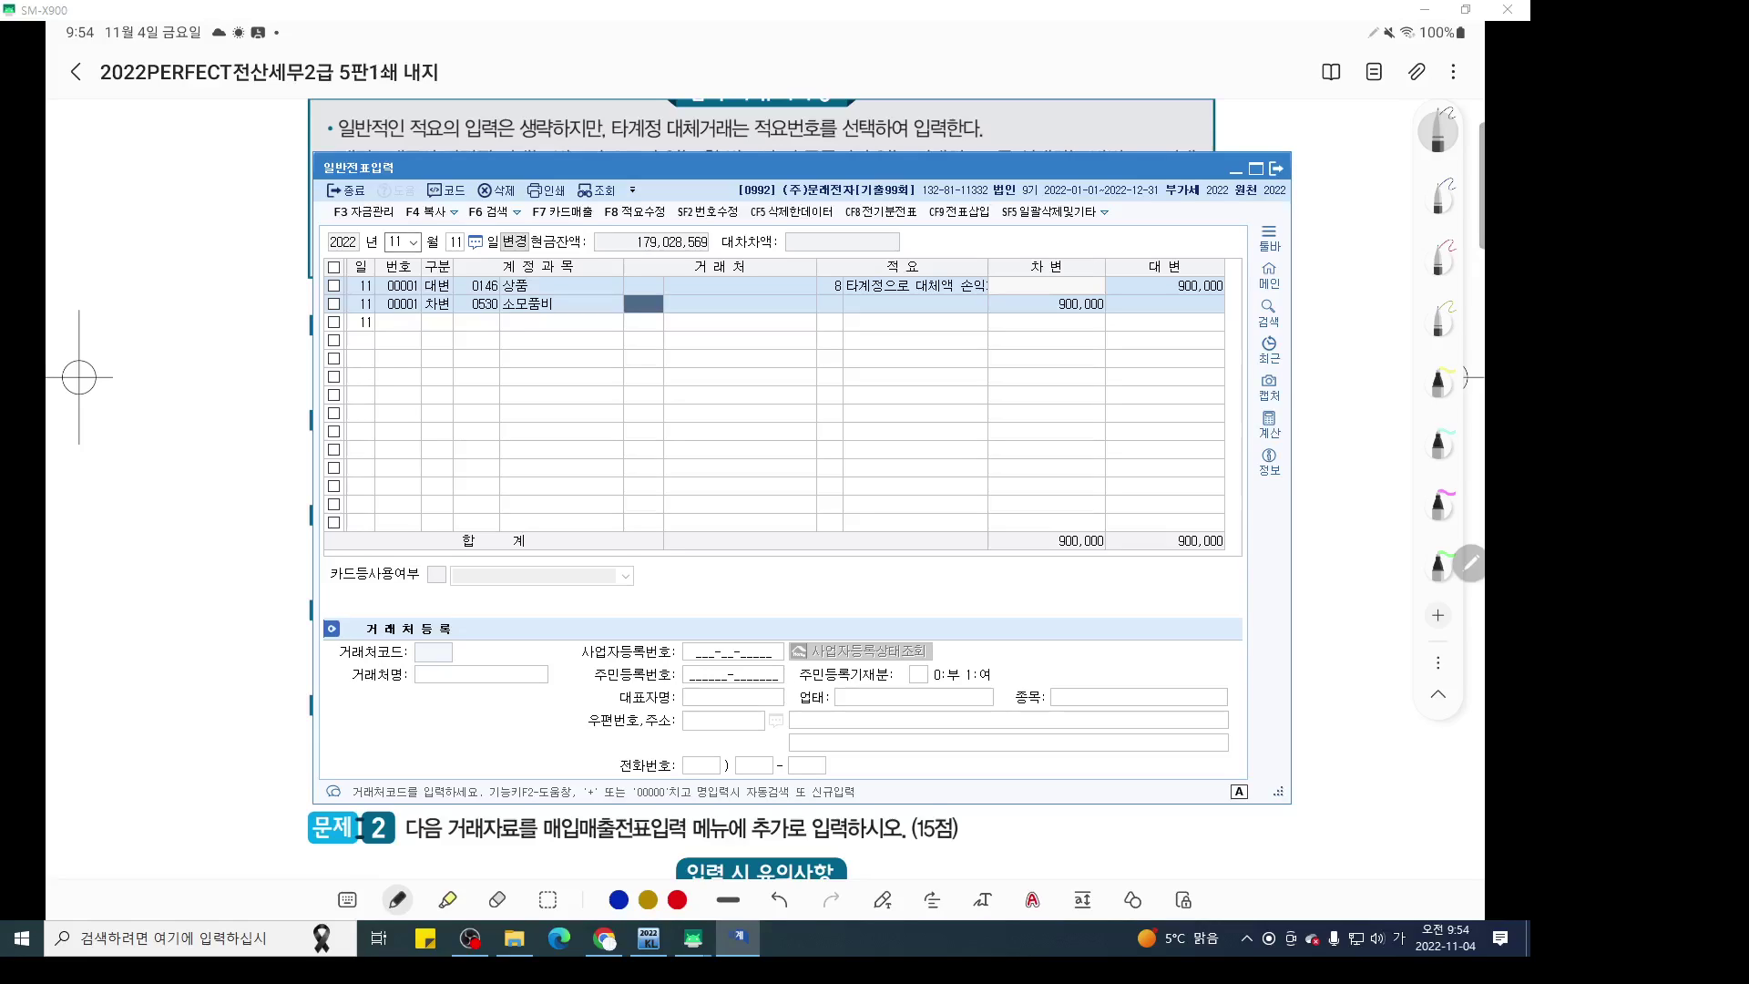
key("Return")
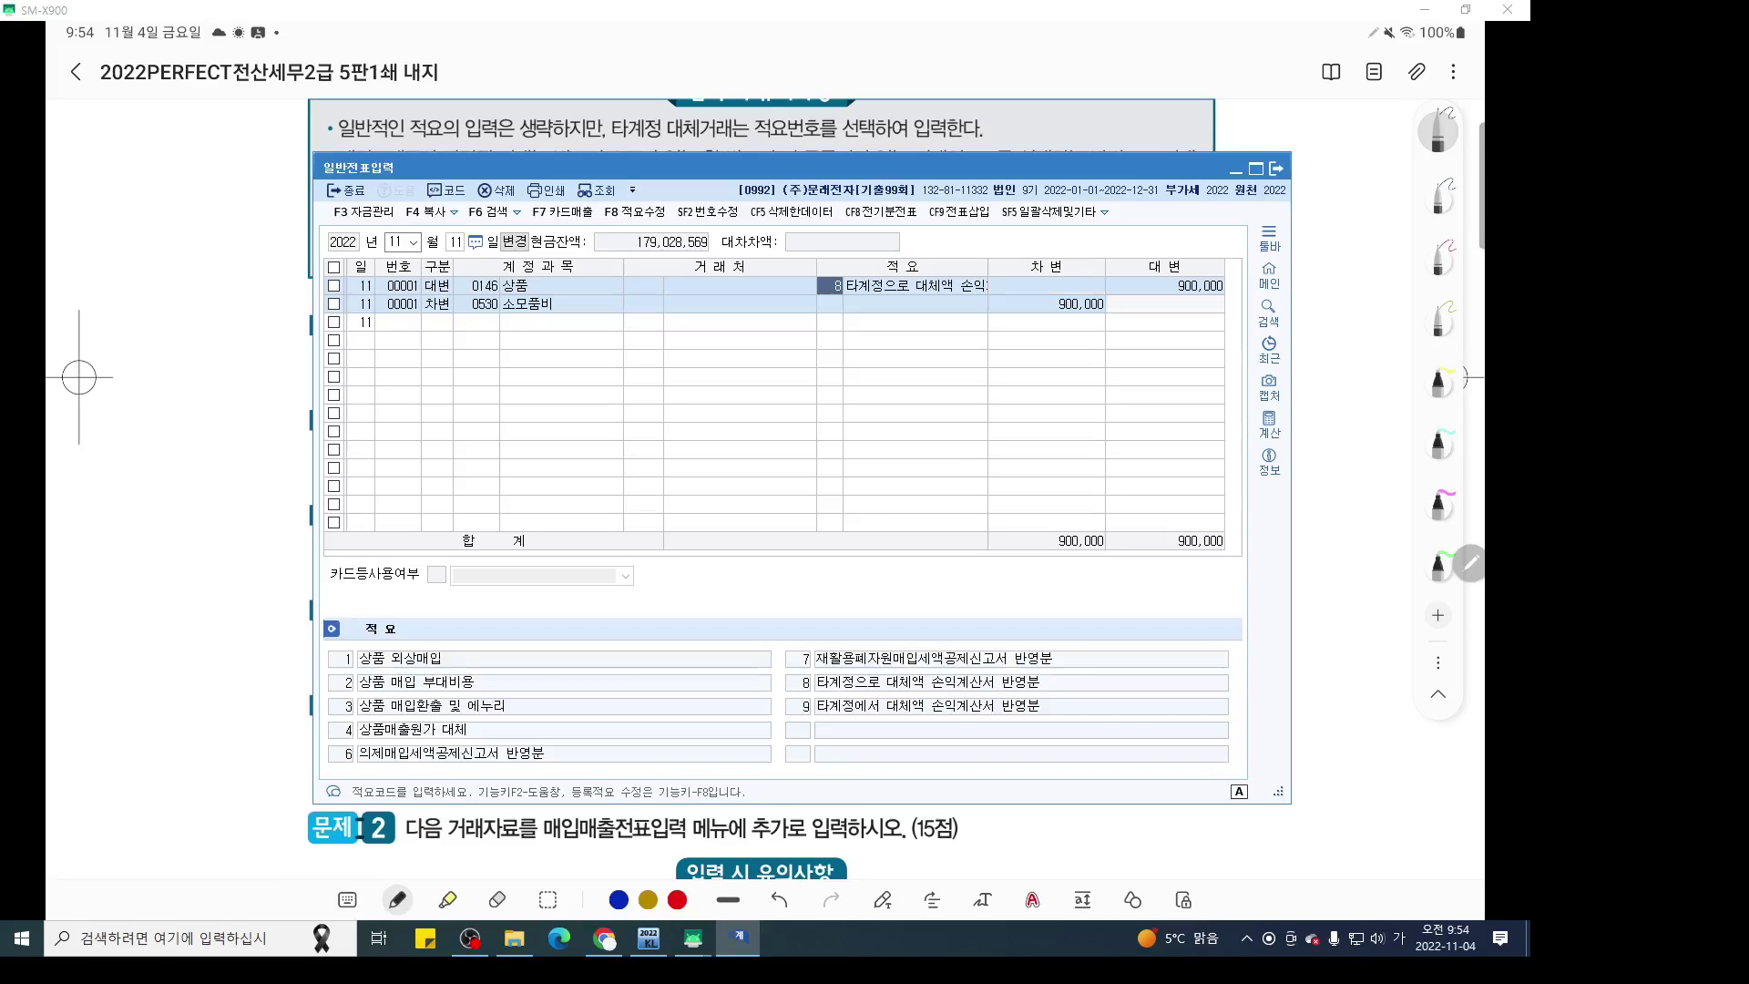
In question [5] of the exam PDF, highlight 액면가액 5,000 and 주식 1,000 in yellow, and 8,000원에 발행 and 신주발행 in green
left_click(80, 376)
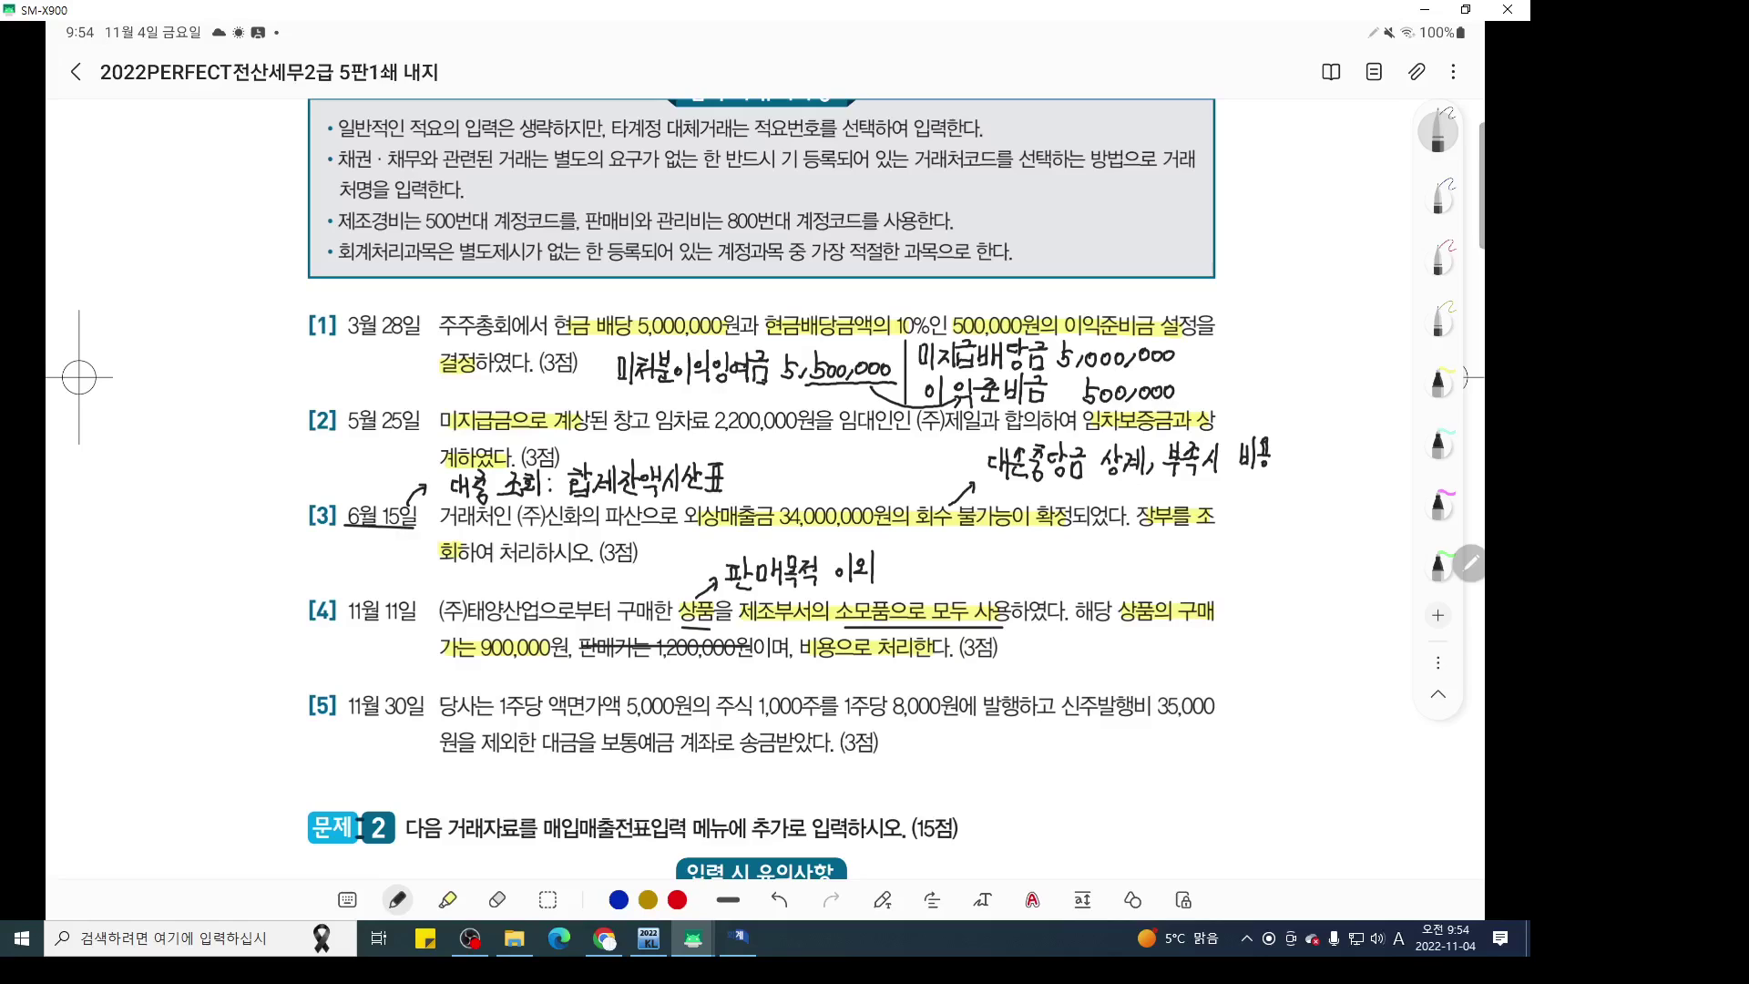
scroll(763, 491, "down", 3)
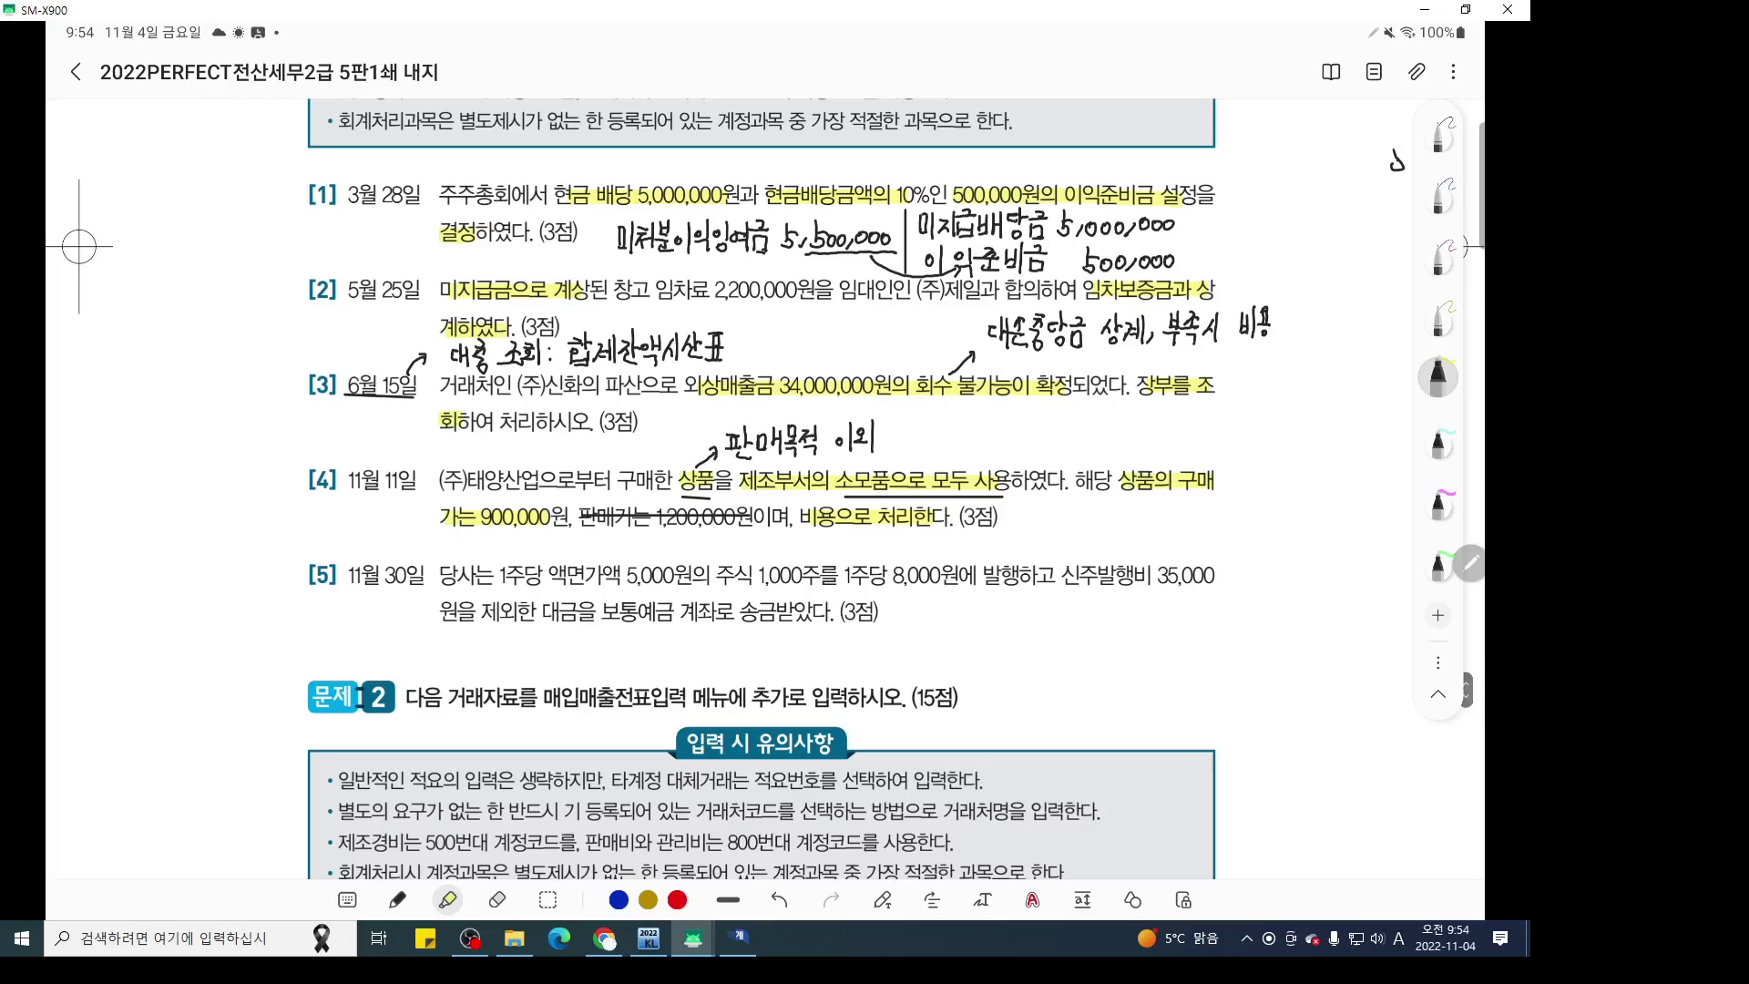
left_click_drag(549, 574, 685, 575)
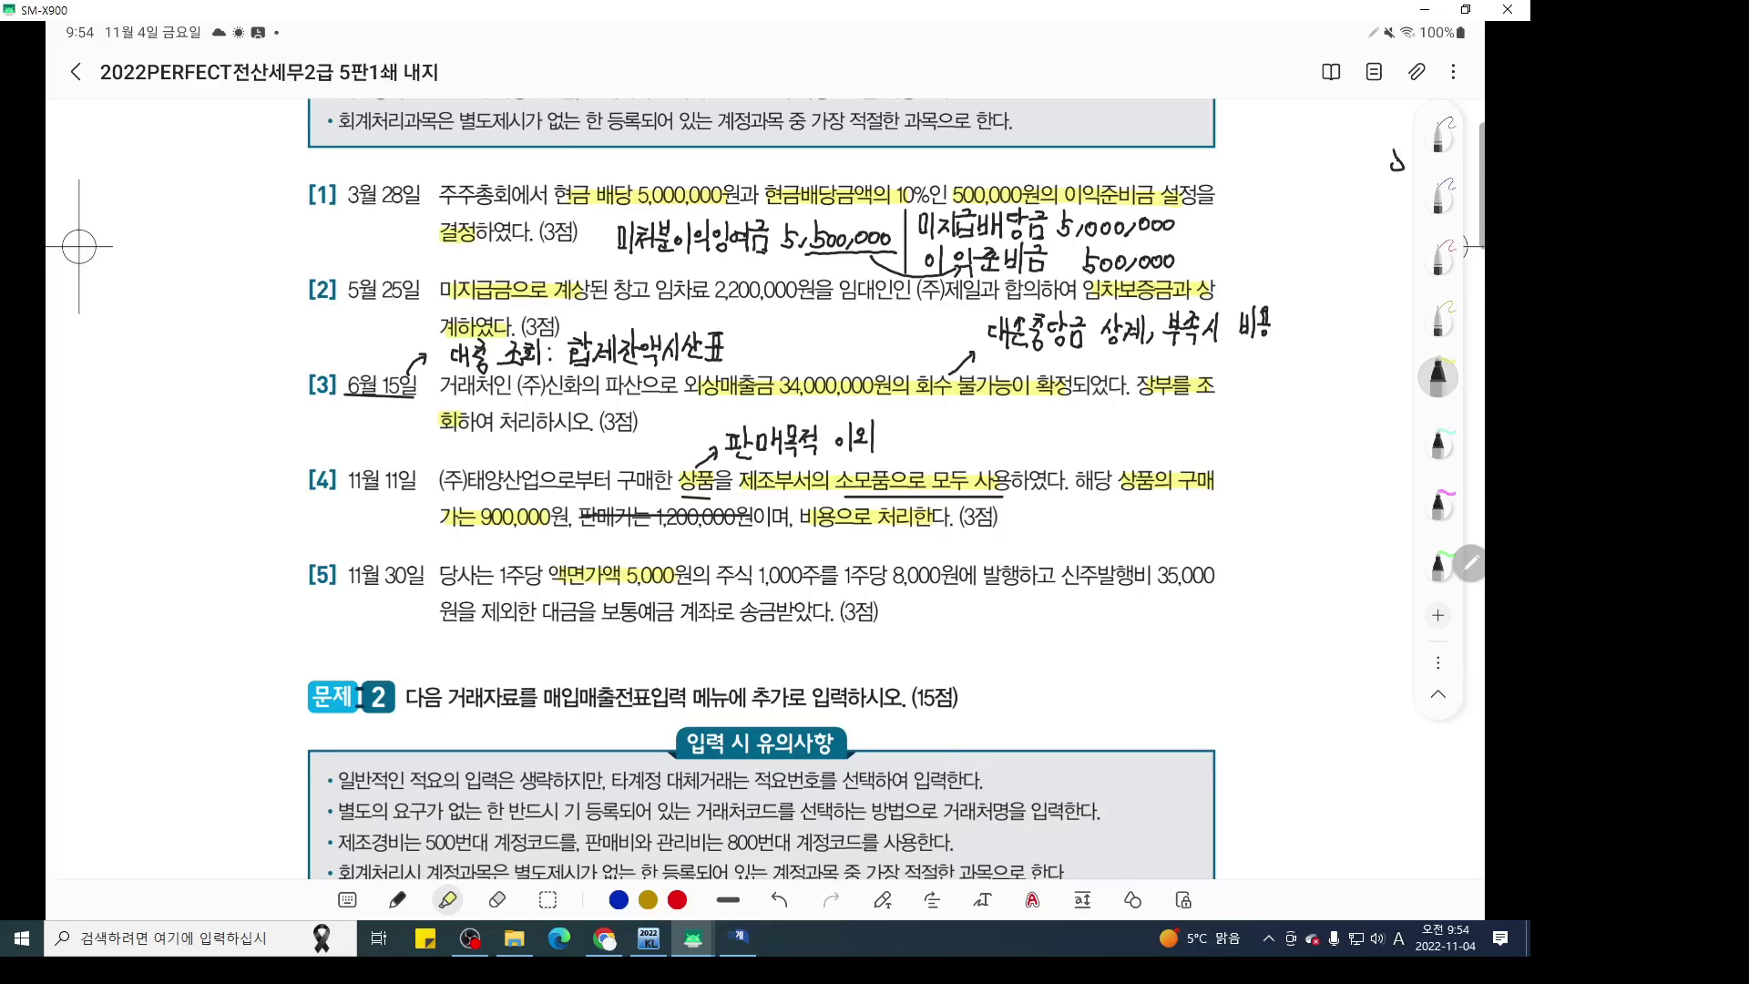
left_click_drag(717, 574, 817, 575)
left_click(1438, 438)
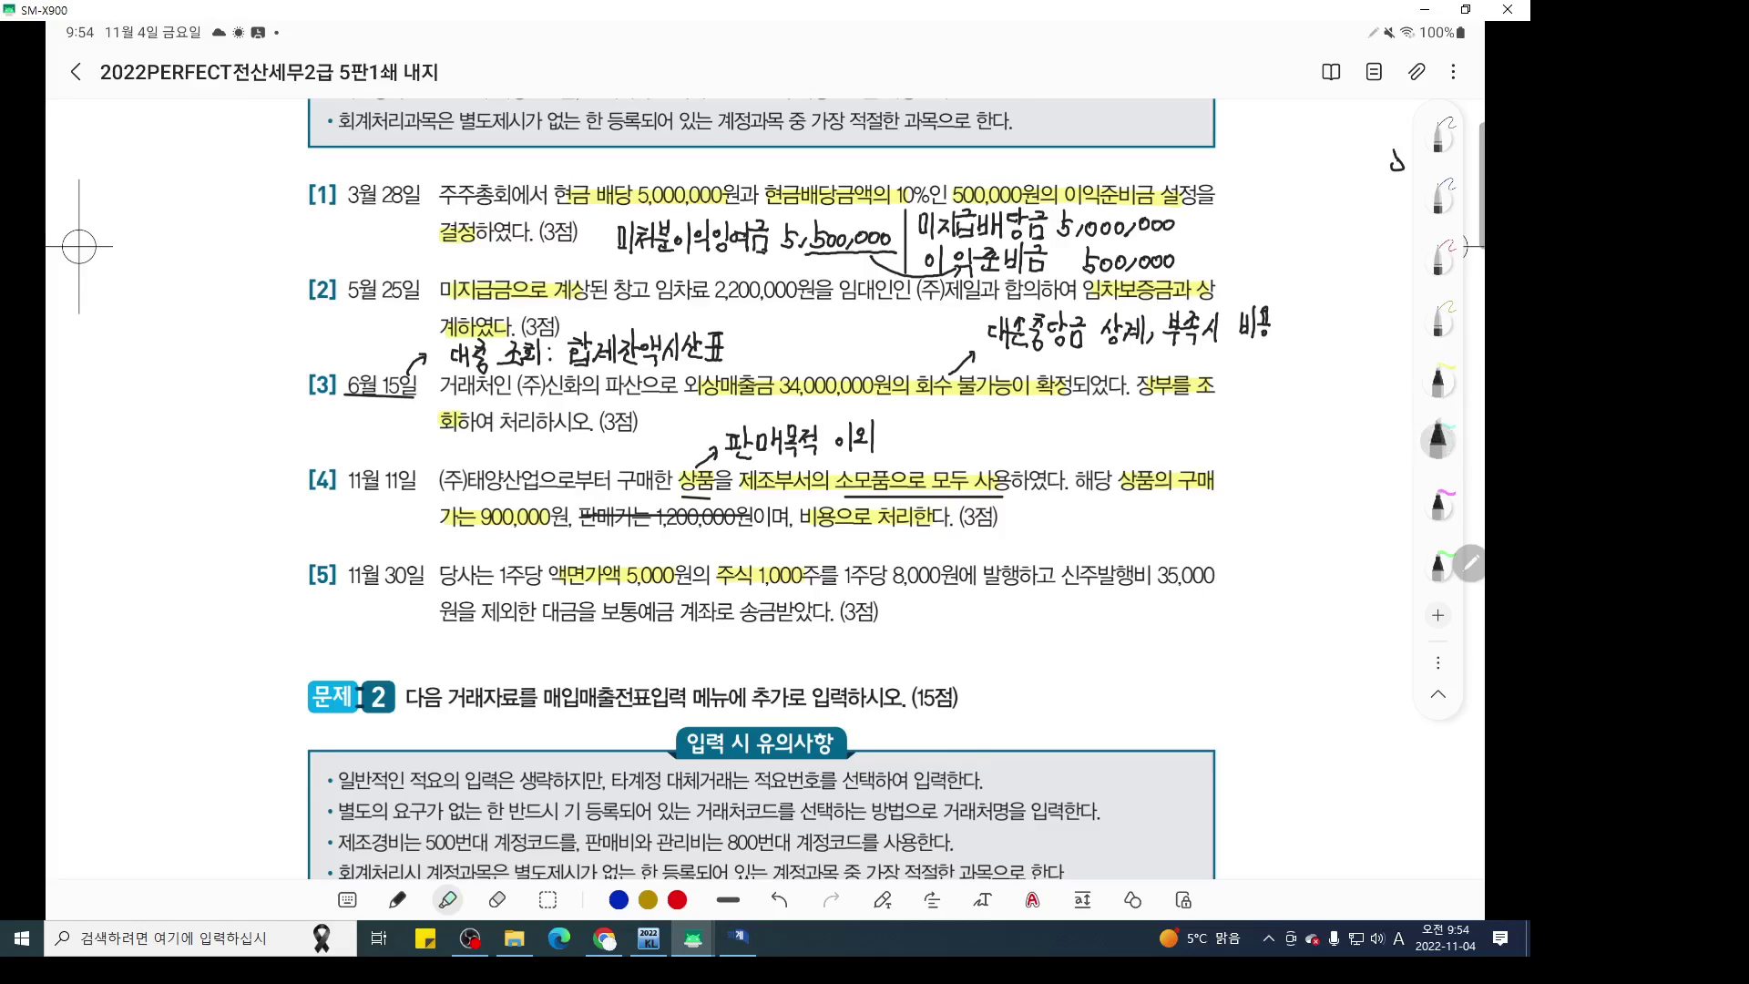
left_click_drag(892, 574, 1001, 575)
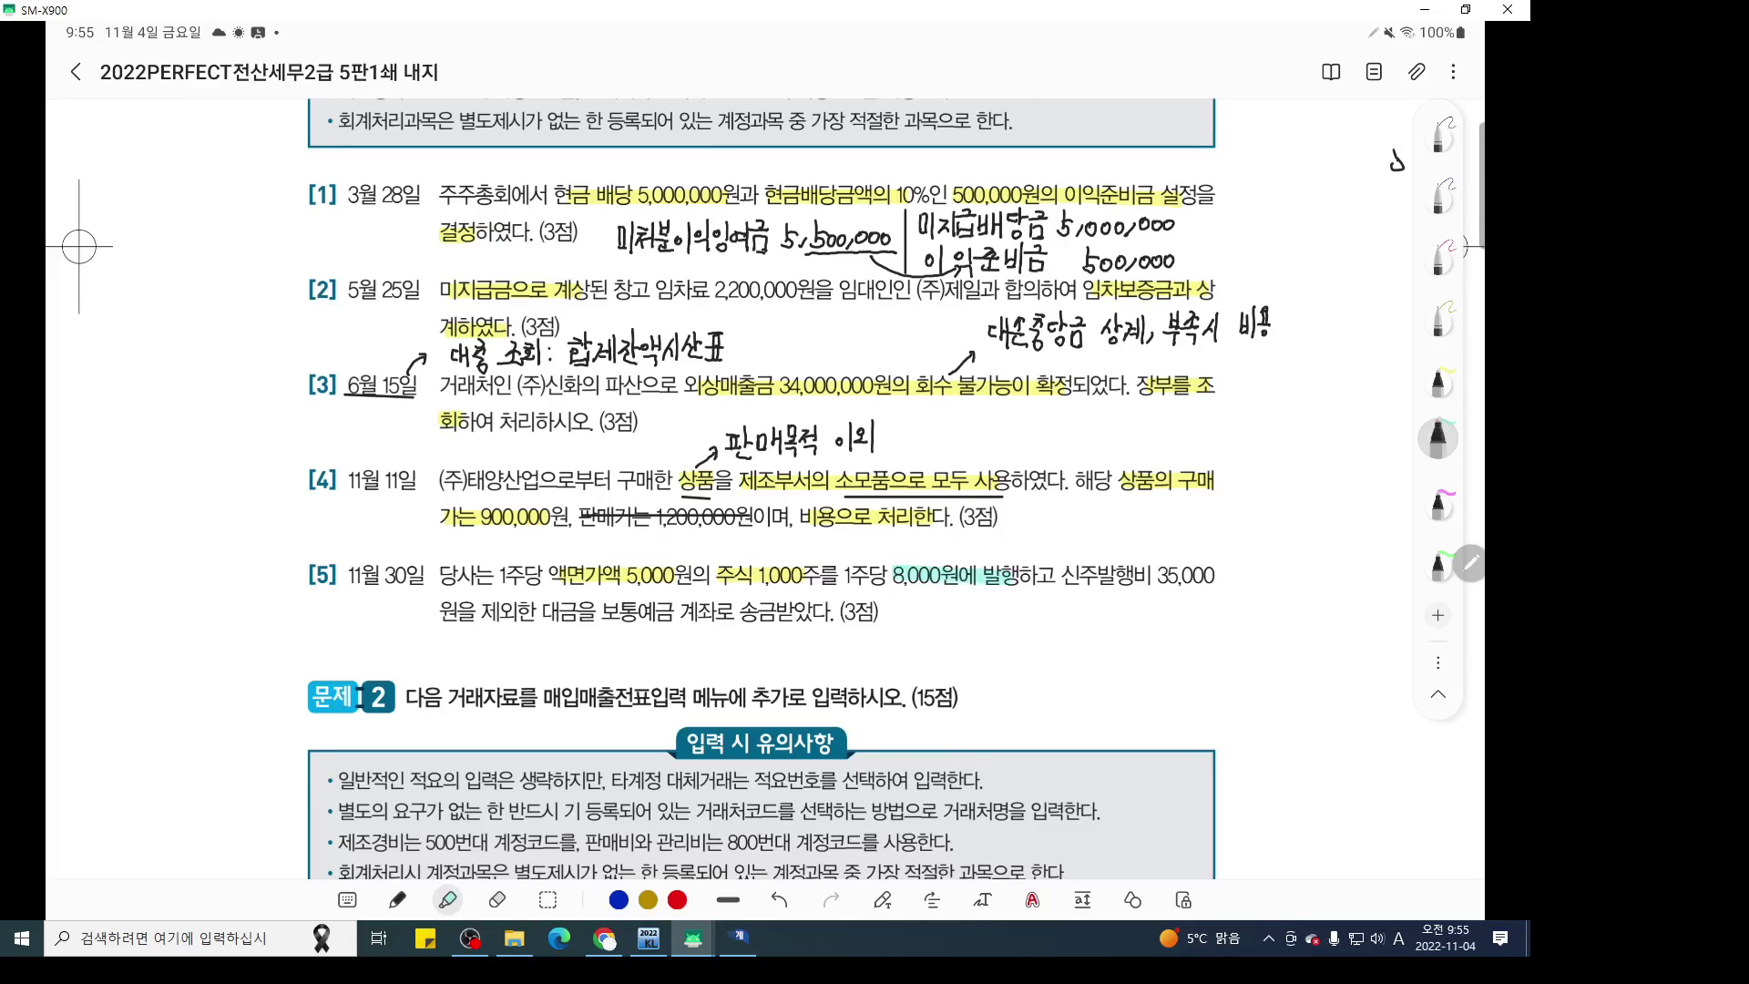
left_click_drag(1064, 575, 1144, 575)
Draw a black arrow up from 신주발행비 in question [5] and handwrite the note 발행가액에서 차감 above it
left_click(1438, 136)
mouse_move(1110, 565)
left_mouse_down()
mouse_move(1106, 526)
mouse_move(1125, 538)
mouse_move(1139, 510)
left_mouse_up()
left_click_drag(1128, 516, 1140, 528)
left_click_drag(1149, 515, 1163, 527)
left_click_drag(1164, 516, 1175, 512)
mouse_move(1182, 505)
left_mouse_down()
mouse_move(1186, 528)
mouse_move(1199, 520)
left_mouse_up()
left_click_drag(1207, 504, 1208, 515)
left_click_drag(1212, 502, 1216, 523)
left_click_drag(1219, 516, 1230, 515)
mouse_move(1231, 503)
left_mouse_down()
mouse_move(1260, 532)
mouse_move(1275, 504)
mouse_move(1277, 530)
left_mouse_up()
left_click_drag(1270, 532, 1278, 532)
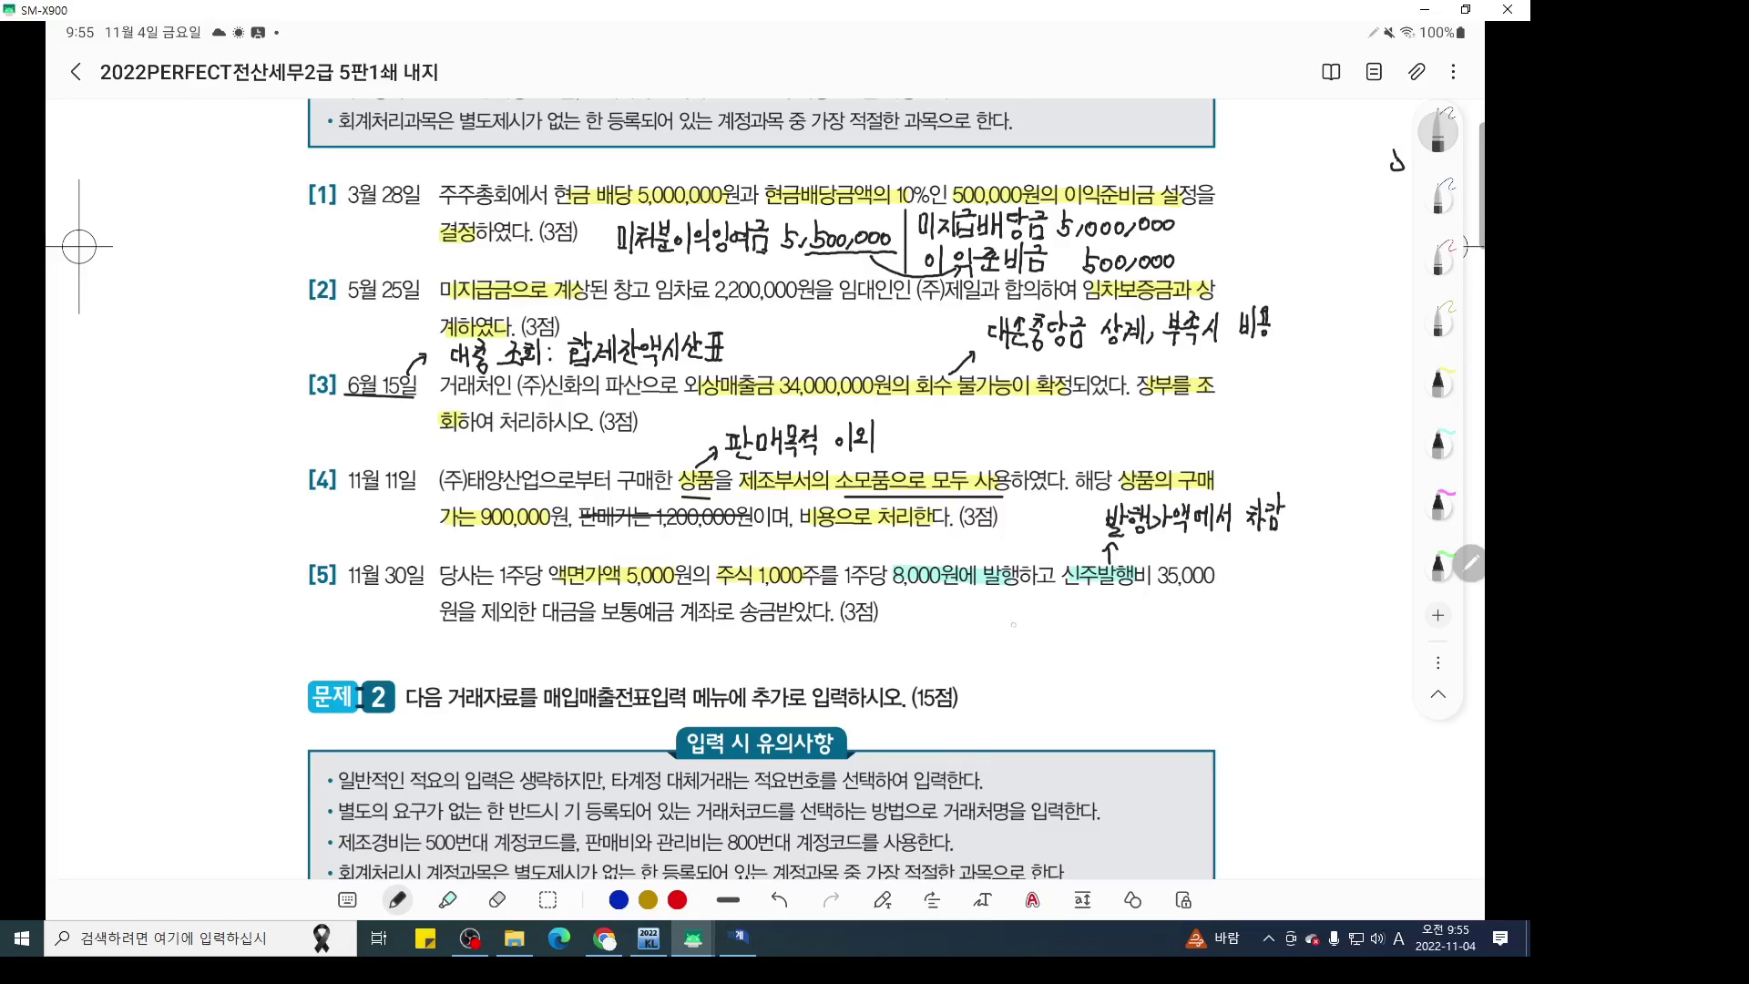
Underline and link 1,000주 and 8,000원 in black, write 8,000,000-35,000 beside question [5], and underline 보통예금 계좌로 송금받았다
left_click_drag(783, 584, 913, 592)
left_click_drag(755, 587, 948, 589)
mouse_move(1086, 612)
left_mouse_down()
mouse_move(1080, 624)
mouse_move(1130, 618)
left_mouse_up()
left_click_drag(1142, 624, 1209, 620)
mouse_move(1219, 608)
left_mouse_down()
mouse_move(1216, 630)
mouse_move(1283, 615)
left_mouse_up()
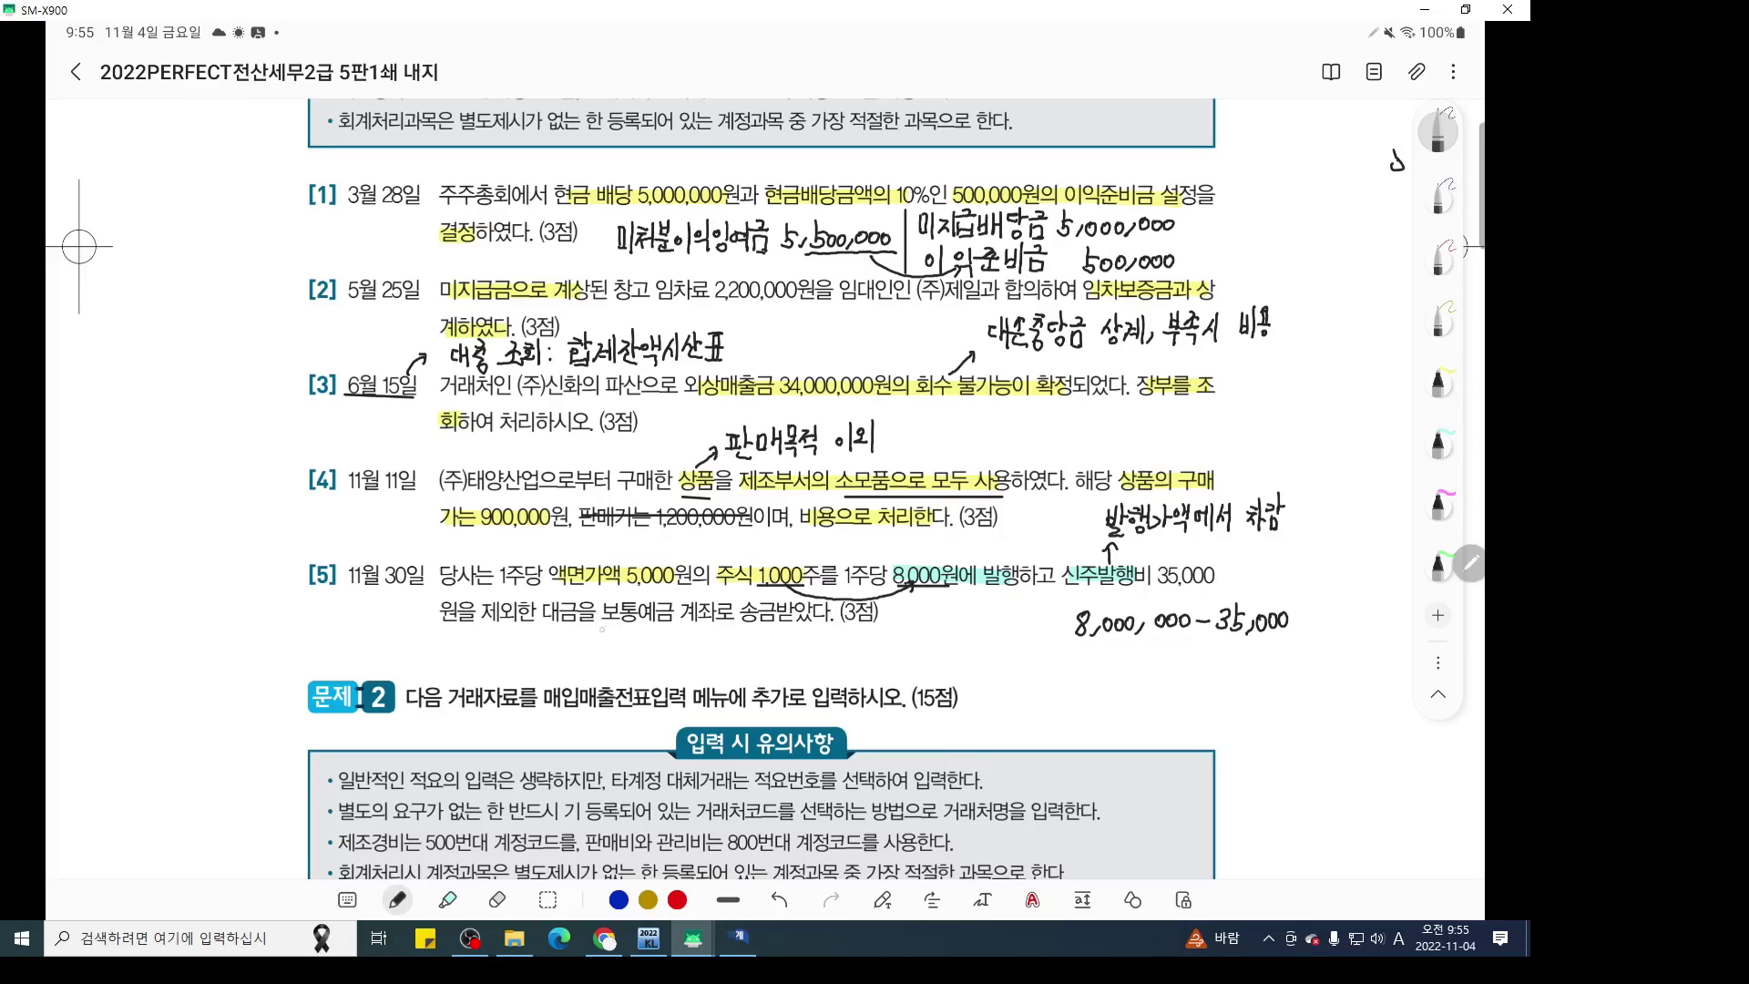
left_click_drag(601, 627, 809, 626)
With the blue pen, underline and link 액면가액 5,000 and 주식 1,000 in question [5], and add an arrow with the note 자본금↑
left_click(1438, 193)
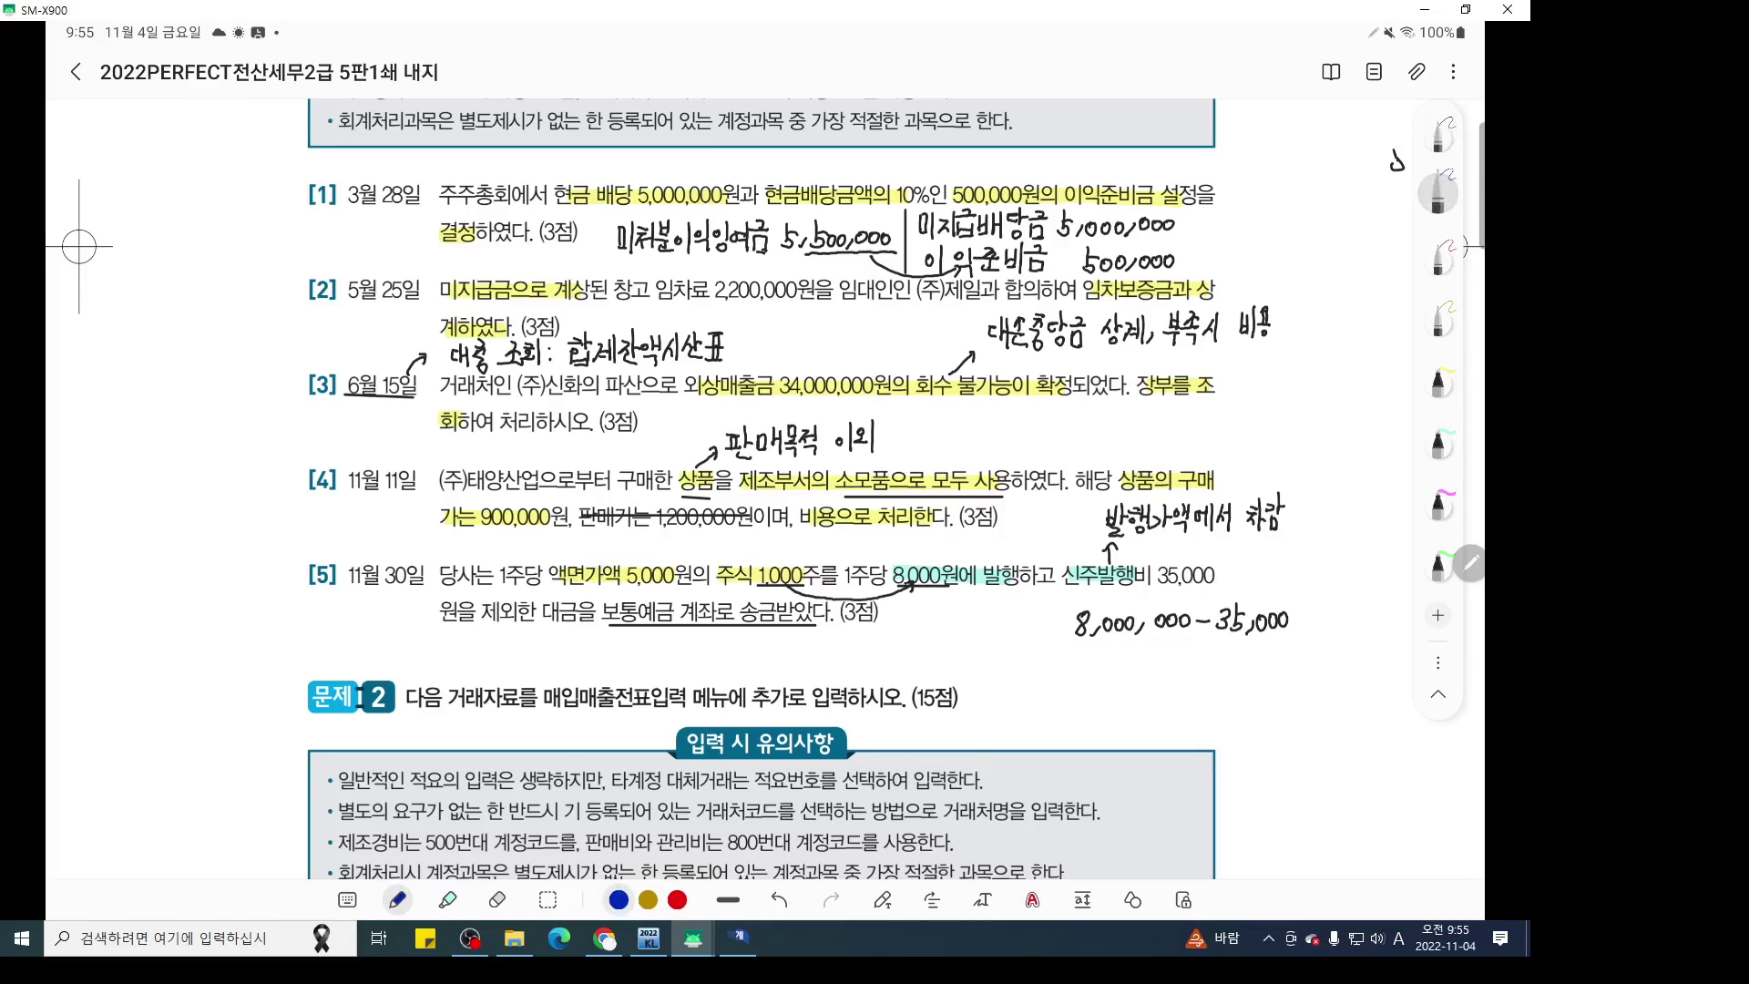
left_click_drag(559, 585, 656, 589)
left_click_drag(721, 584, 797, 584)
mouse_move(653, 596)
left_mouse_down()
mouse_move(719, 592)
mouse_move(726, 556)
left_mouse_up()
mouse_move(752, 535)
left_mouse_down()
mouse_move(753, 558)
mouse_move(794, 535)
left_mouse_up()
mouse_move(776, 541)
left_mouse_down()
mouse_move(798, 541)
mouse_move(781, 559)
left_mouse_up()
left_click_drag(781, 545, 804, 559)
left_click_drag(798, 543, 813, 540)
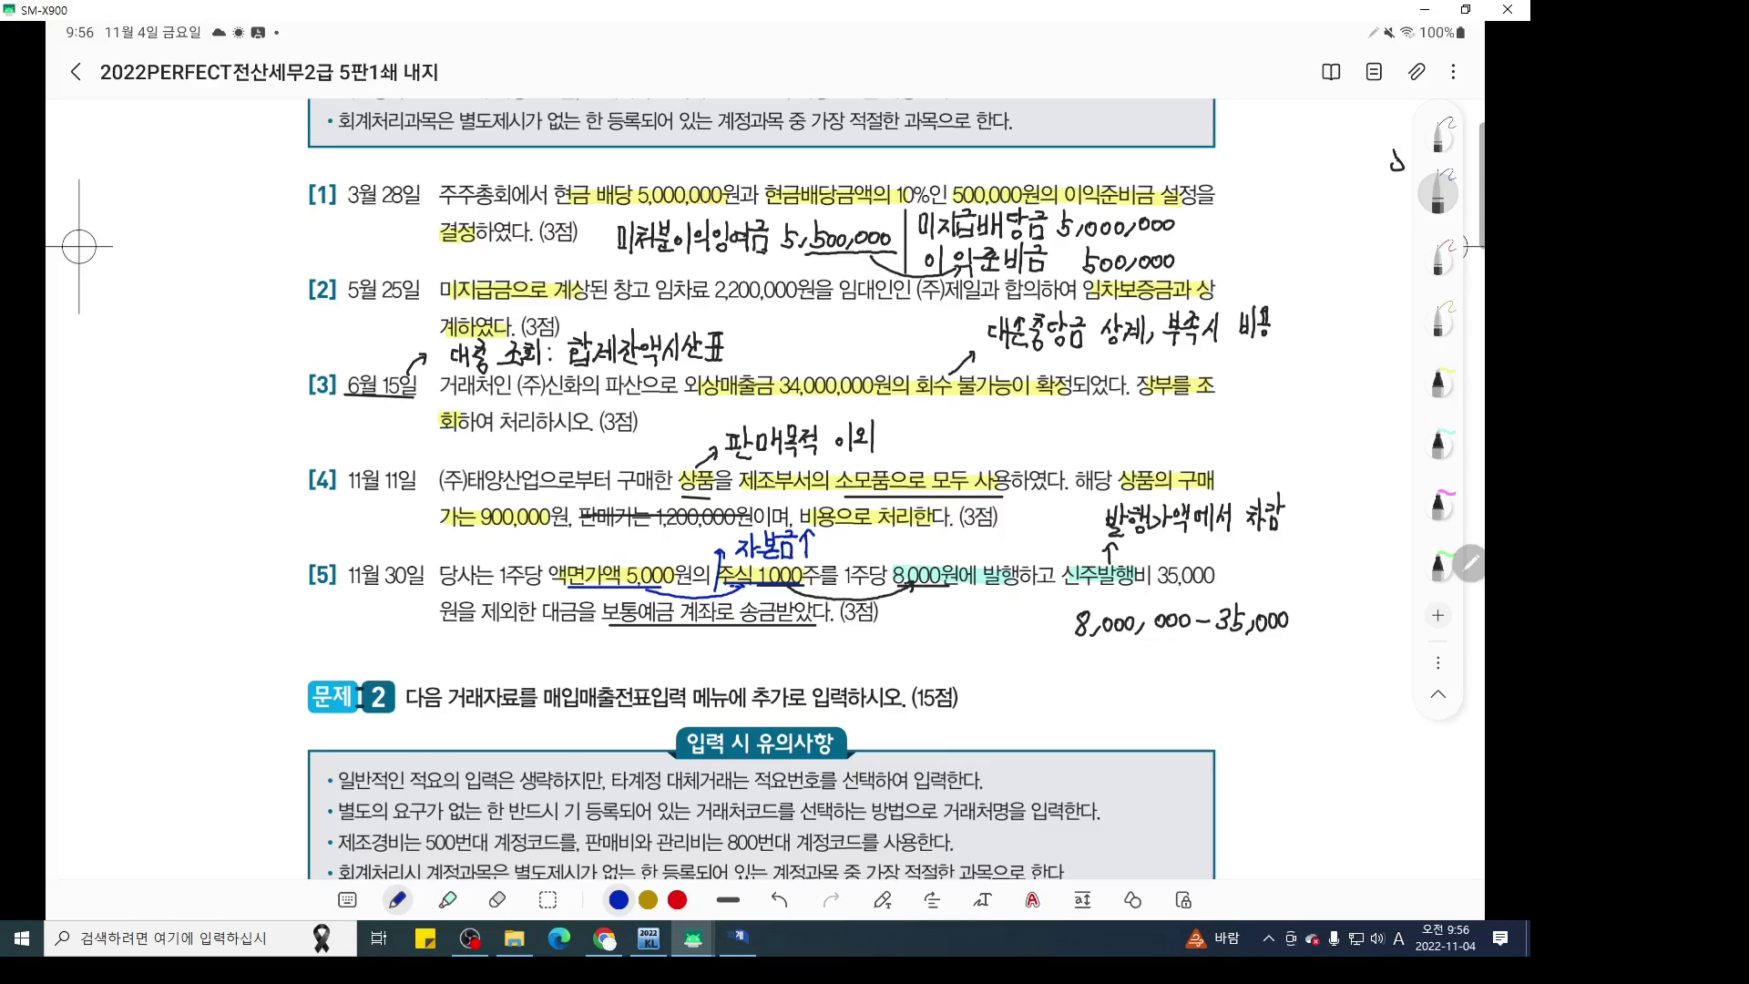
Switch to KcLep's 일반전표입력 and set the voucher day to 30, keeping month 11
key("alt+Tab")
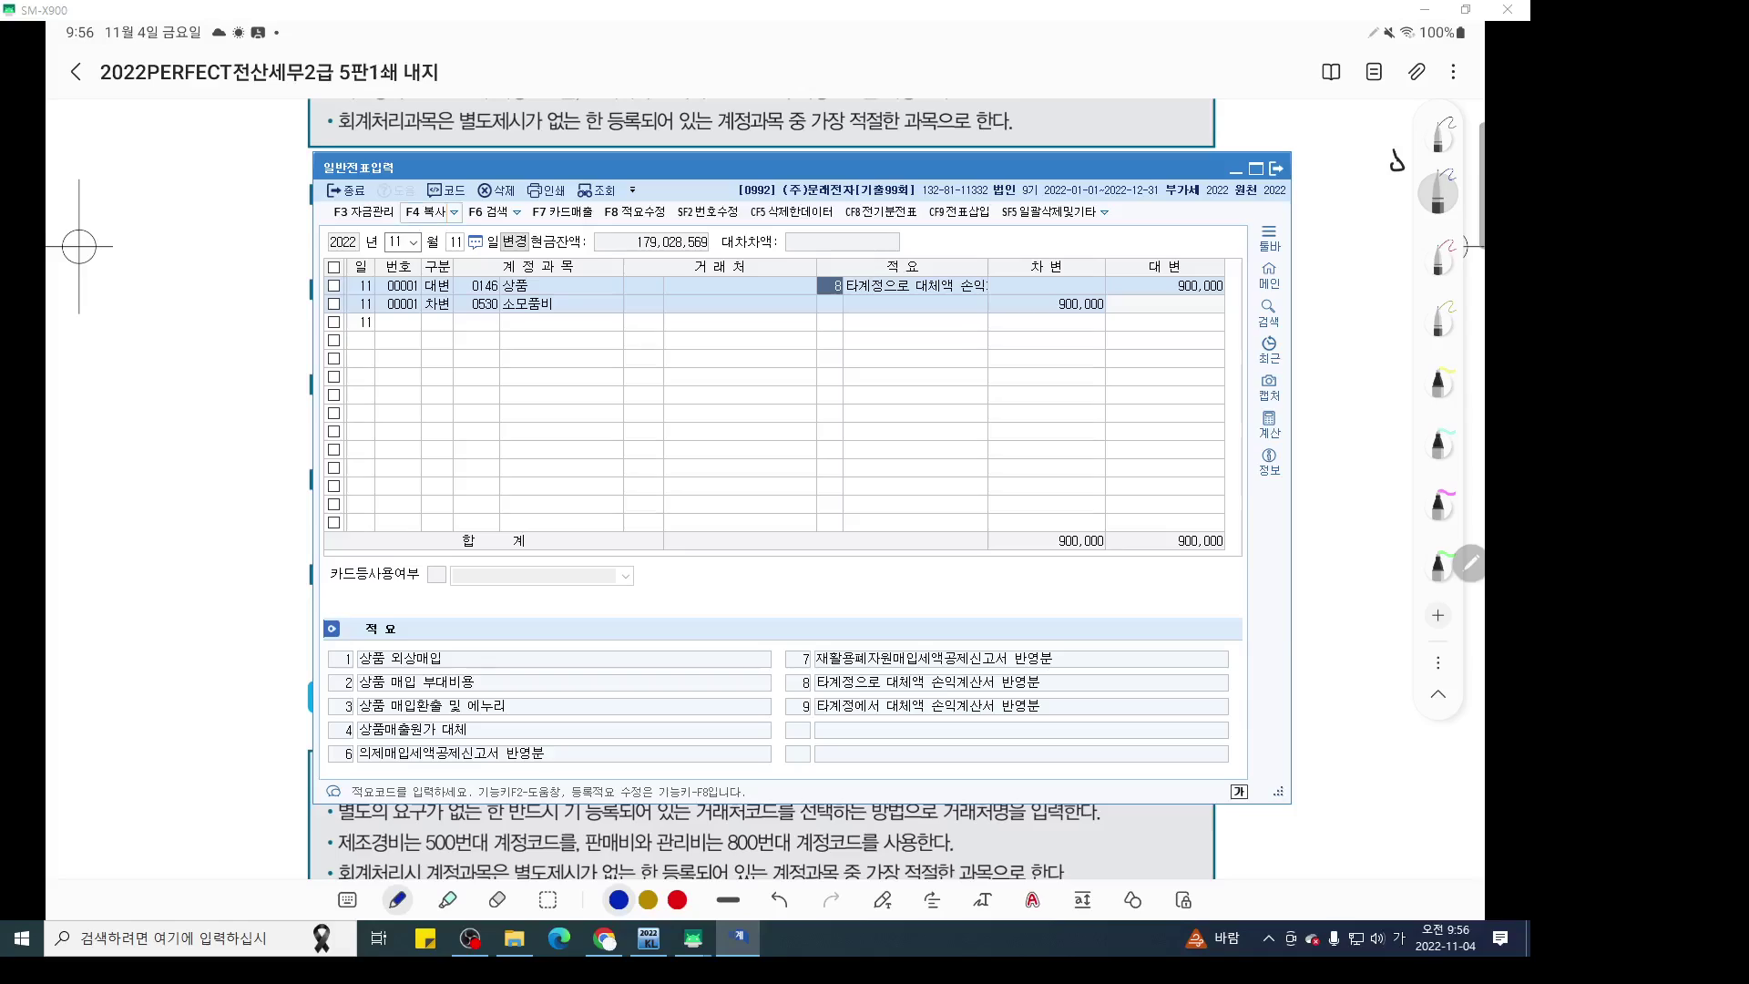
key("Escape")
type("30")
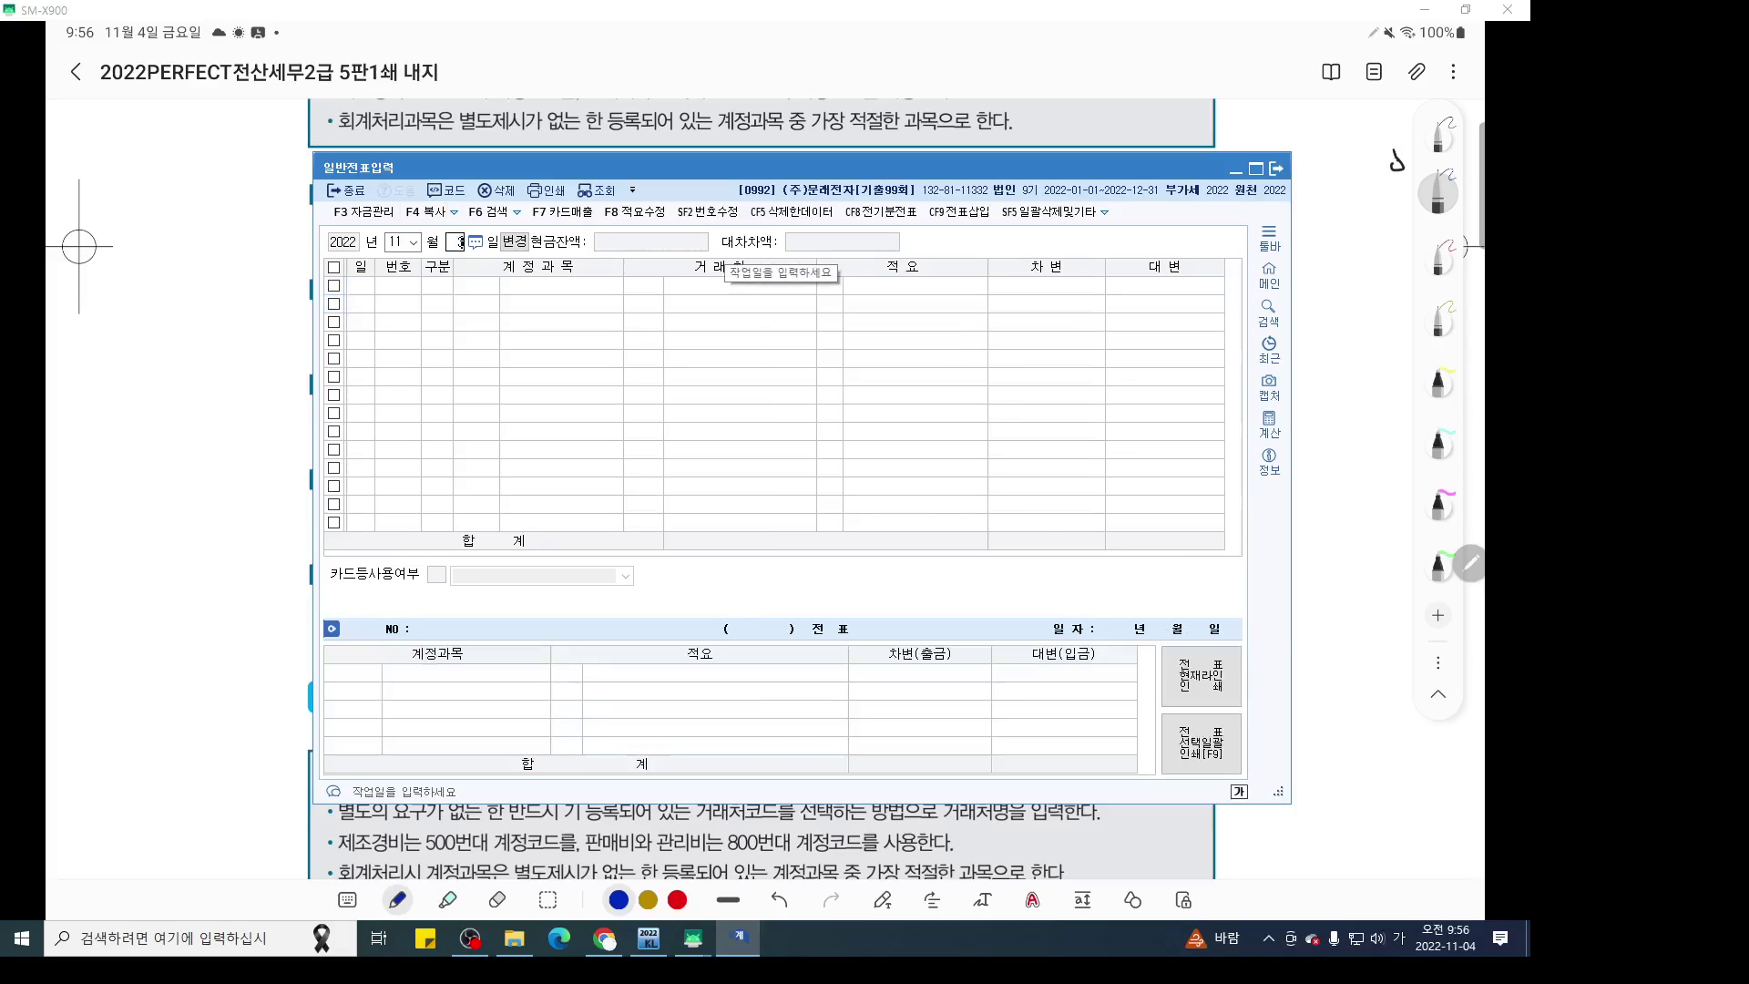
key("Return")
Enter a credit line for account 0331 자본금 with an amount of 5,000,000
type("4")
key("Return")
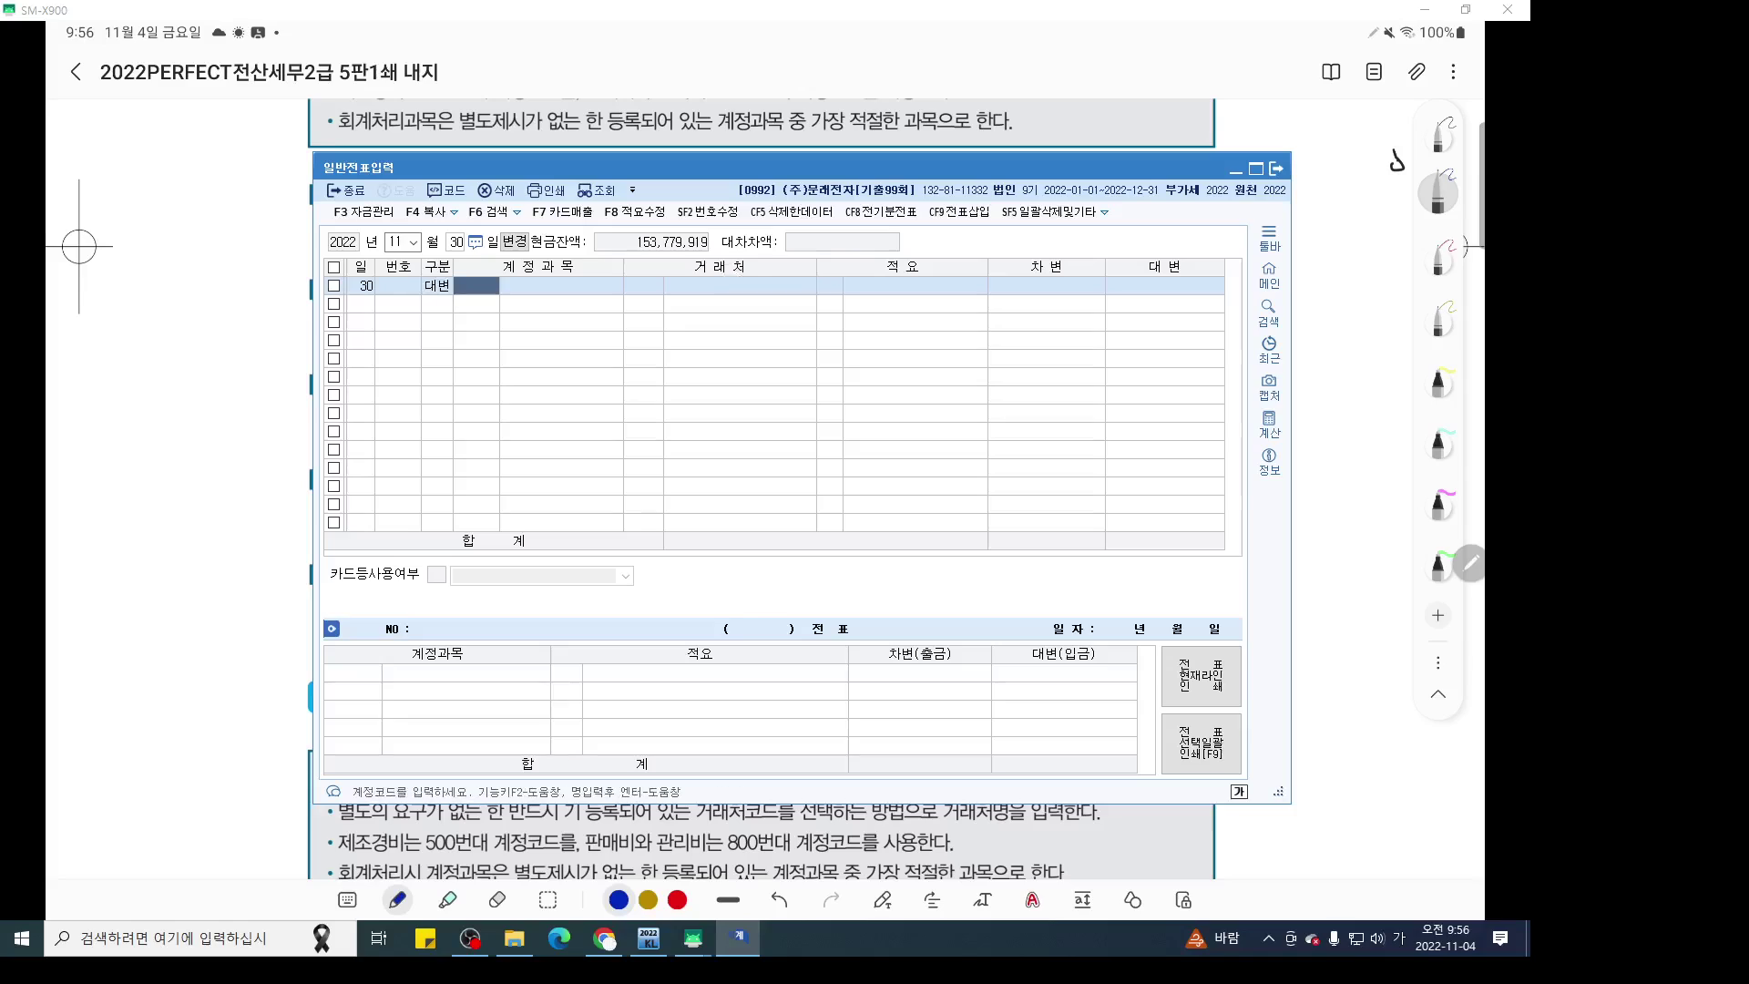
type("자본금")
key("Return")
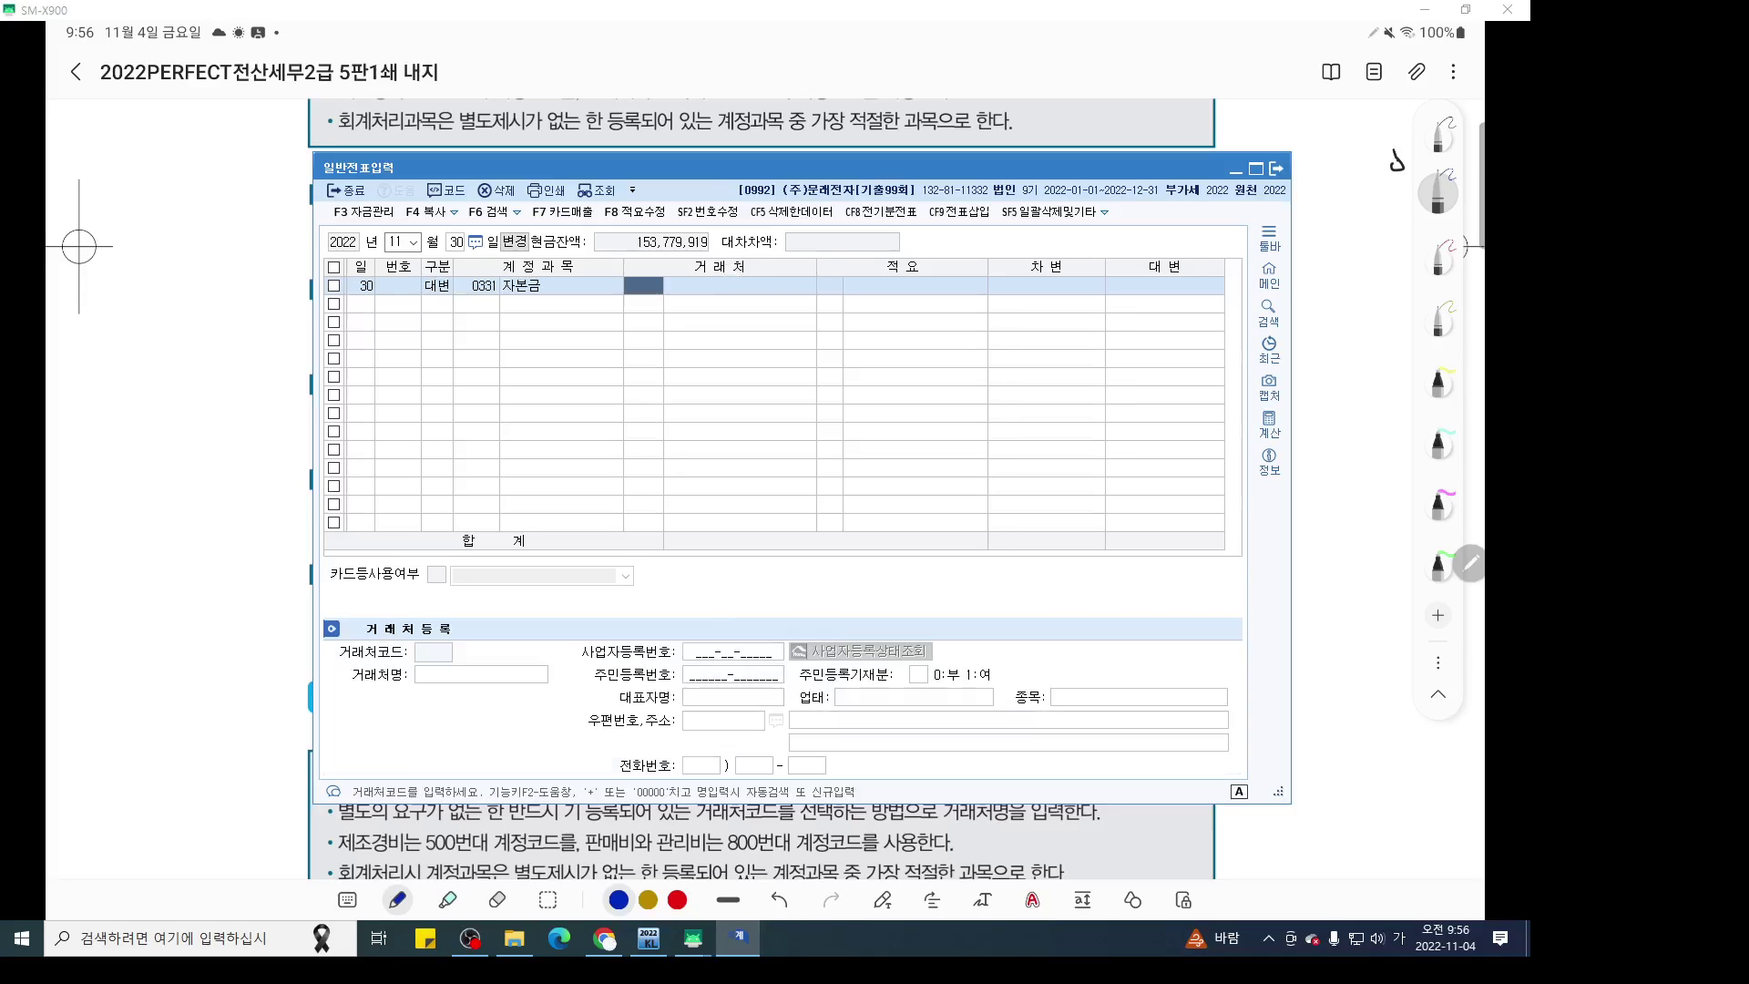
key("Return")
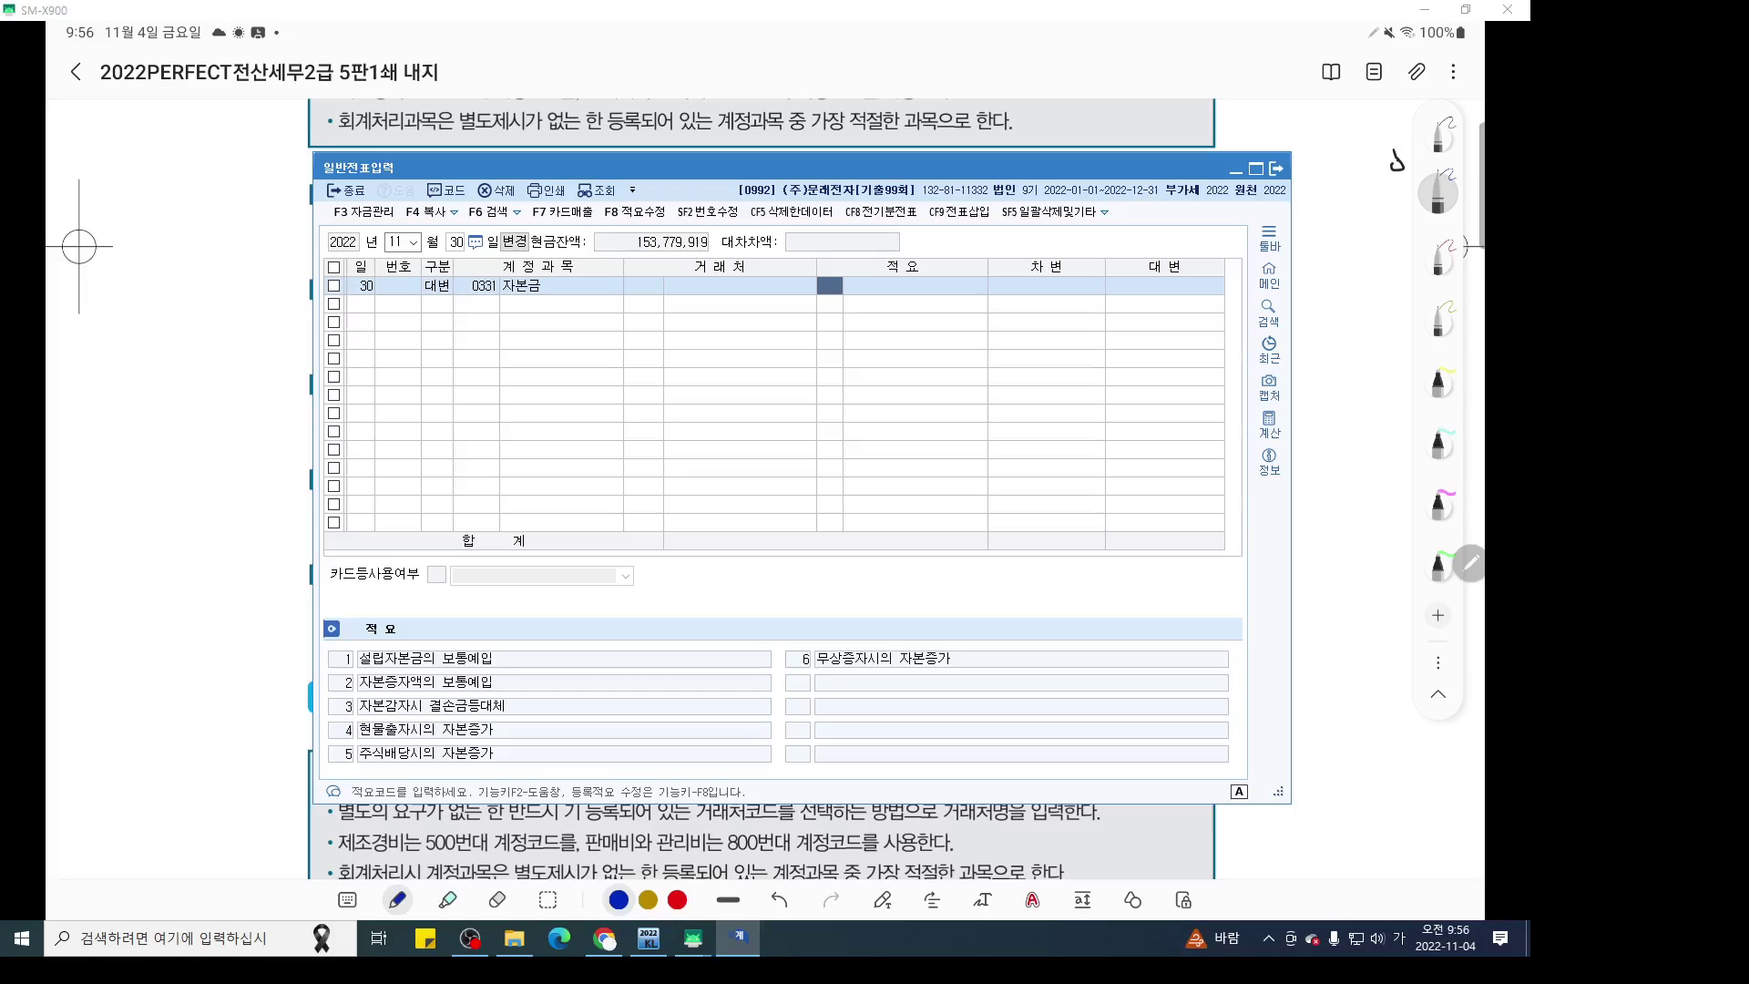
key("Return")
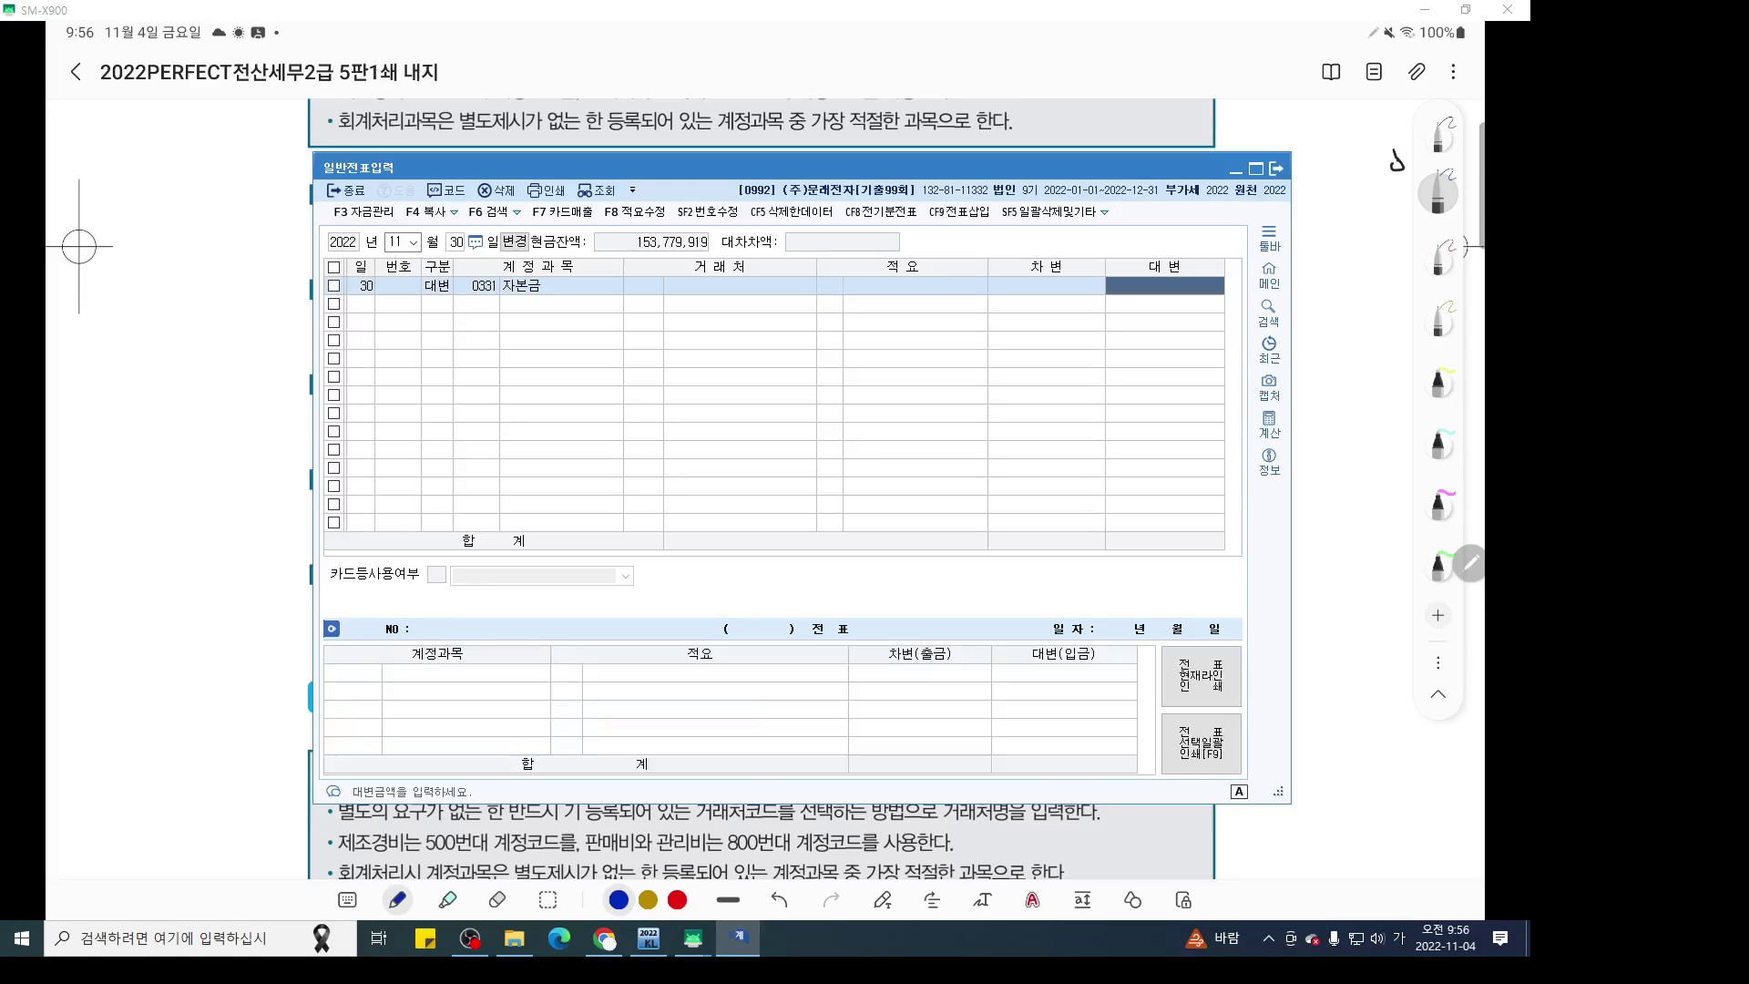
type("5000000")
key("Return")
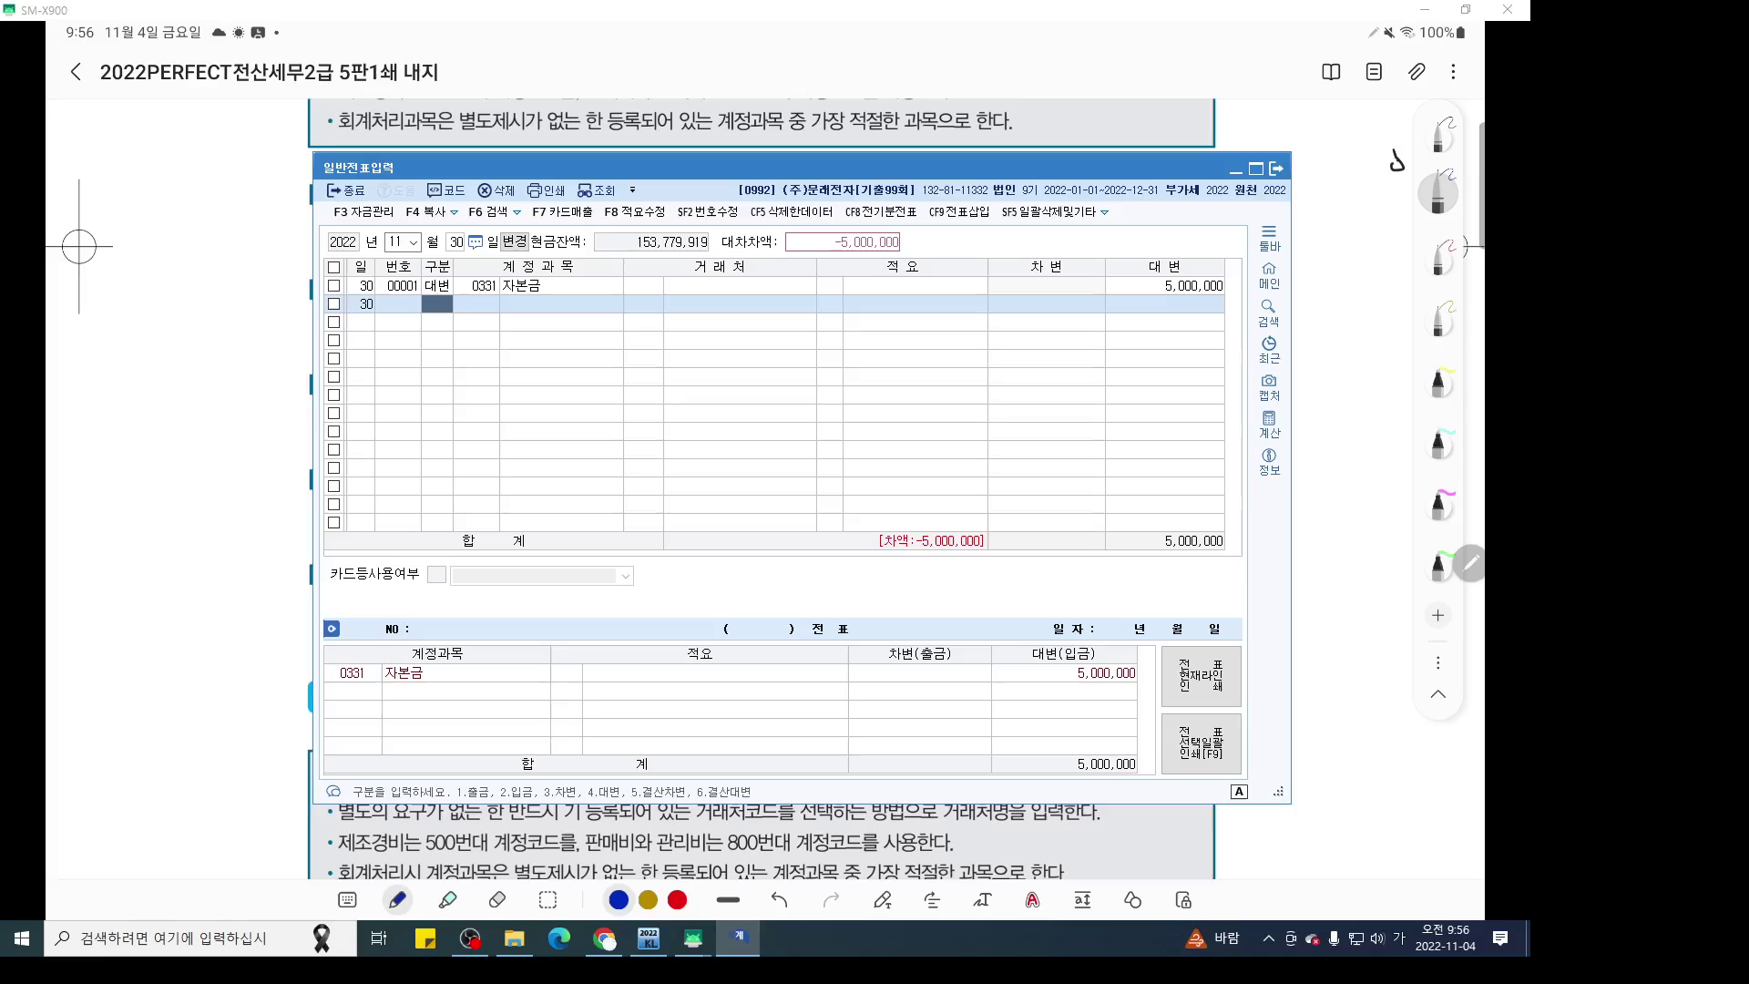
Add a debit line for account 0103 보통예금 to the November 30 voucher
type("3")
key("Return")
type("10")
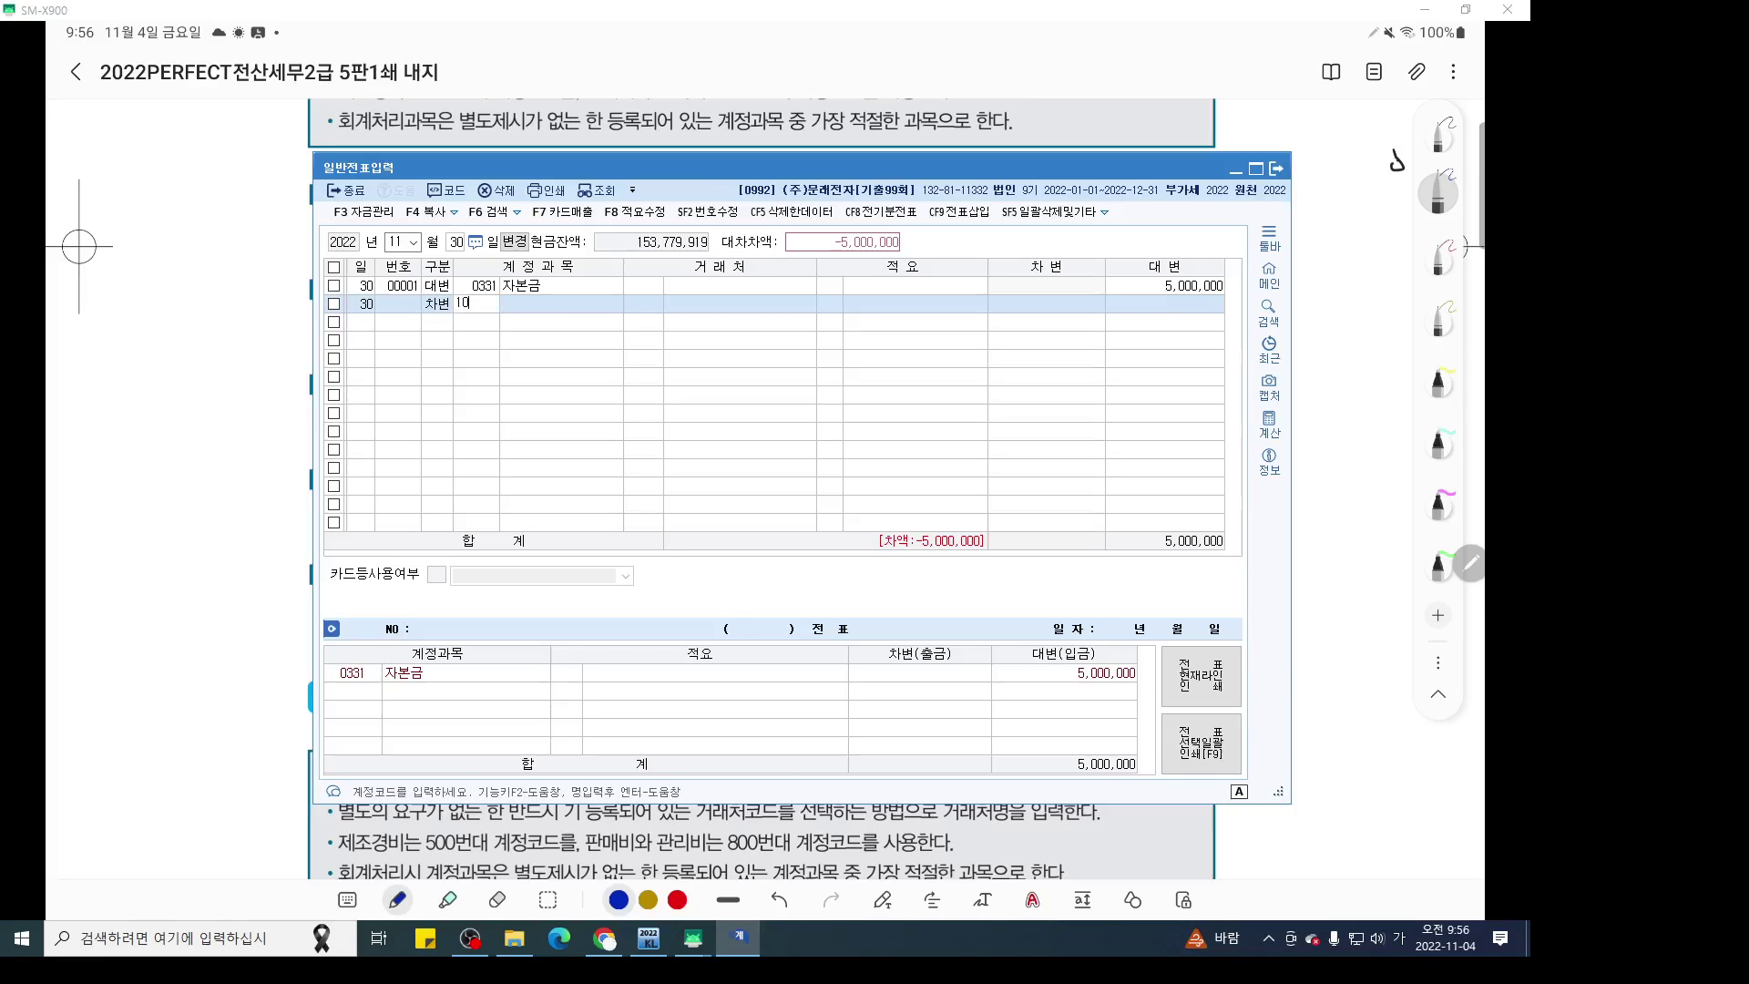
type("3")
key("Return")
key("Return")
key("Return")
key("Return")
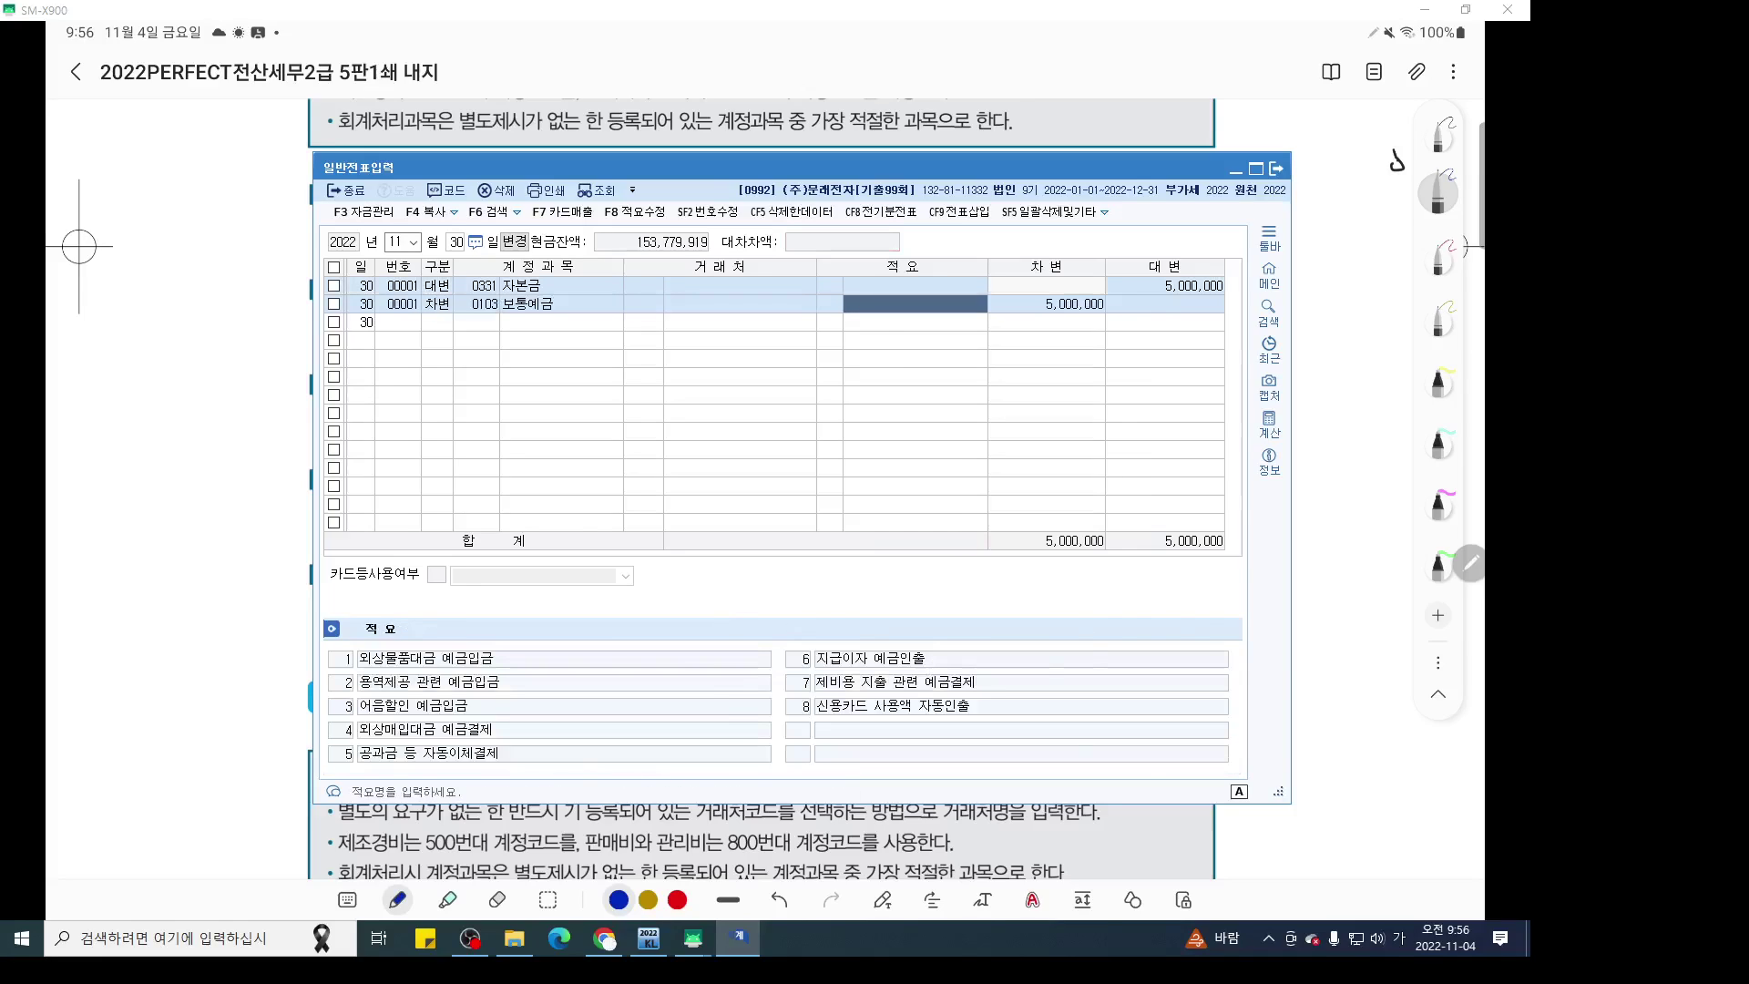
Check question [5] in the exam document, return to 일반전표입력 and set the 보통예금 debit amount to 7,965,000
key("alt+Tab")
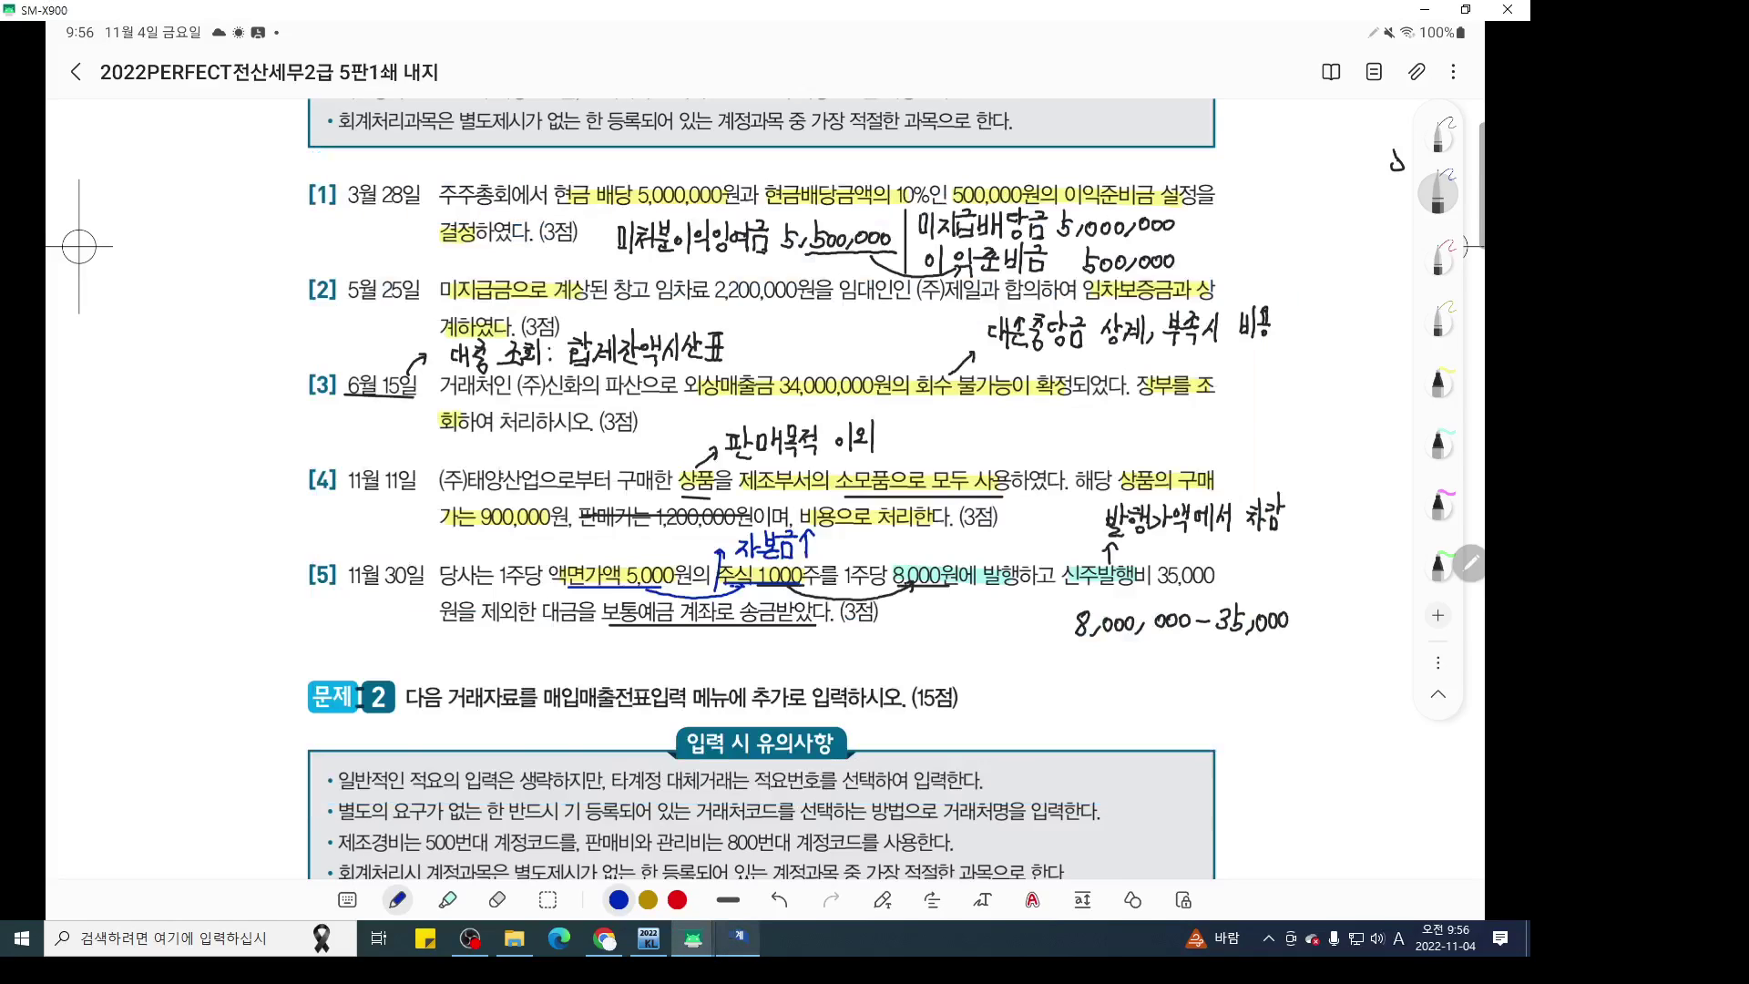
left_click(737, 938)
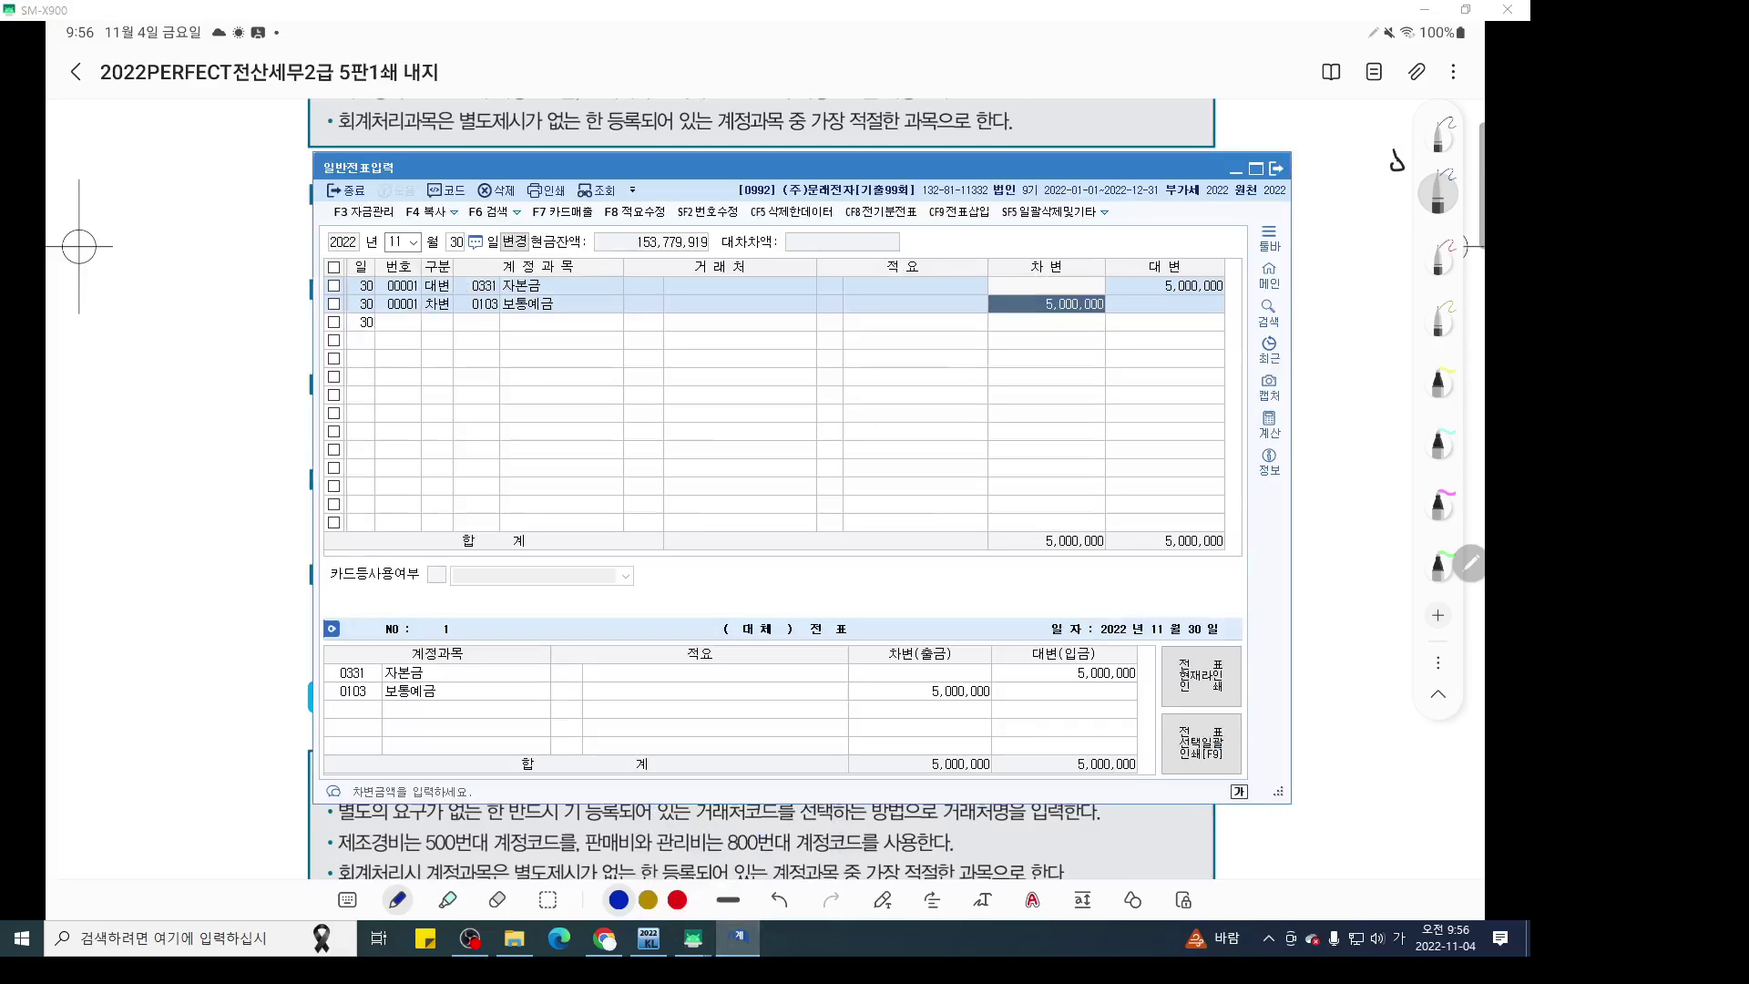
type("7,965")
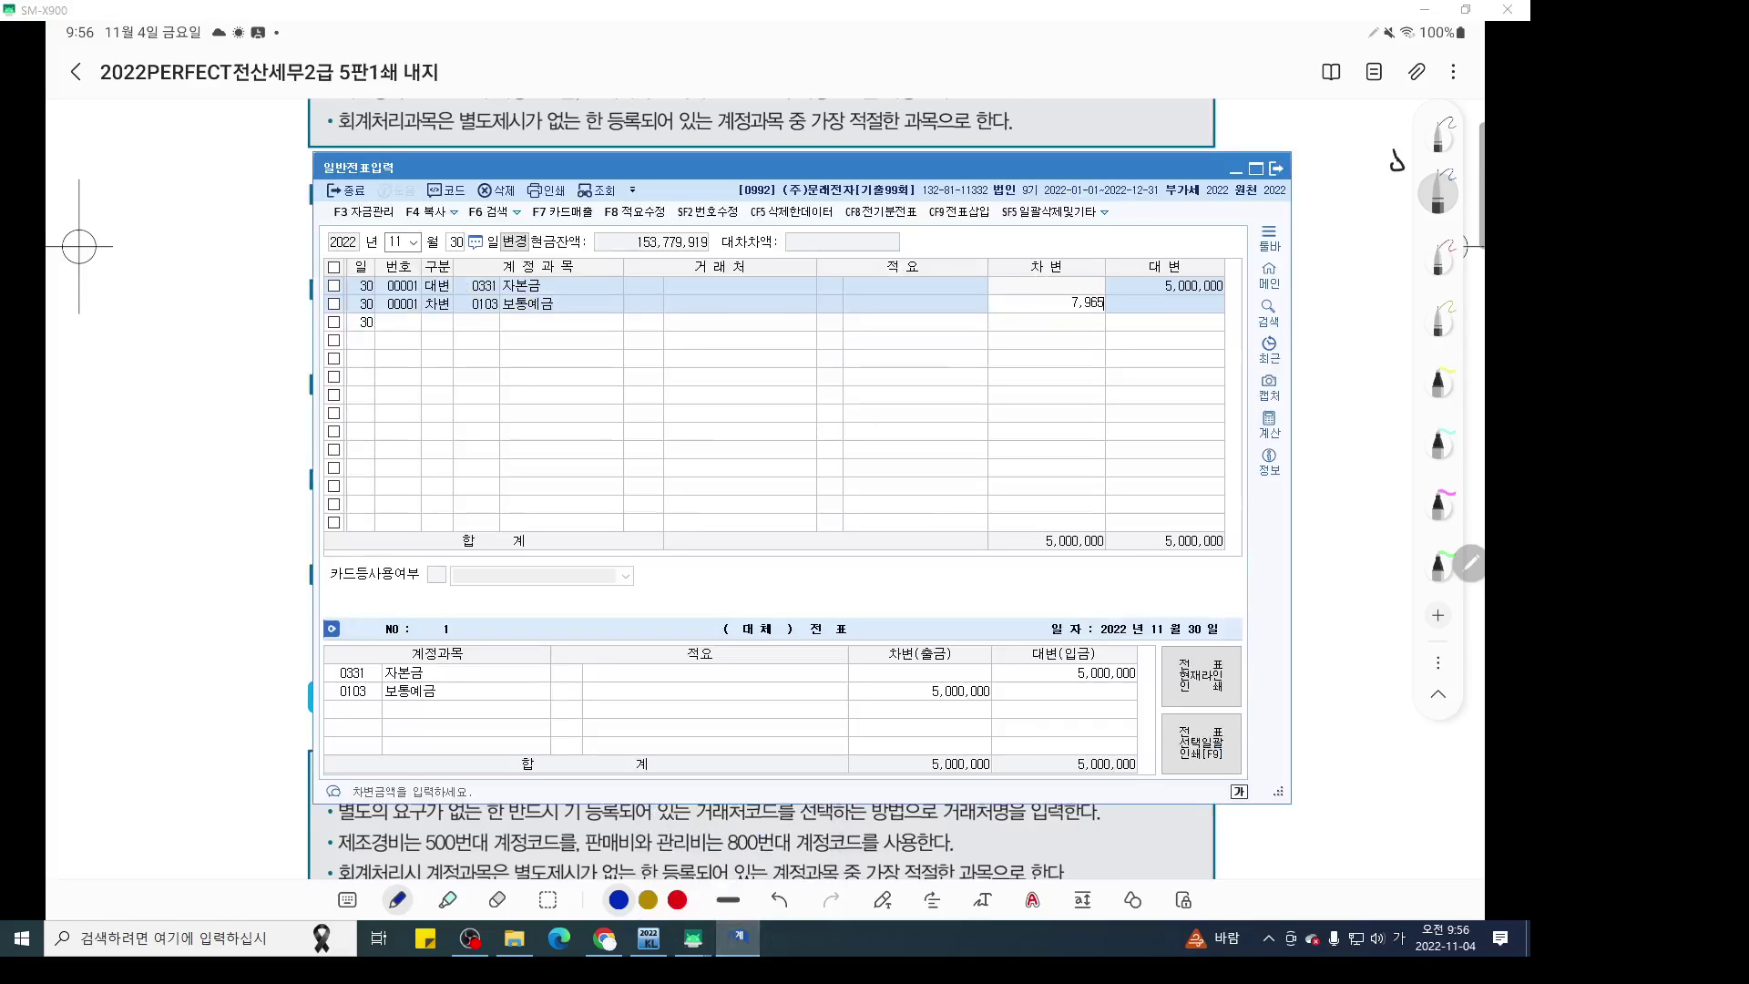
type(",000")
key("Return")
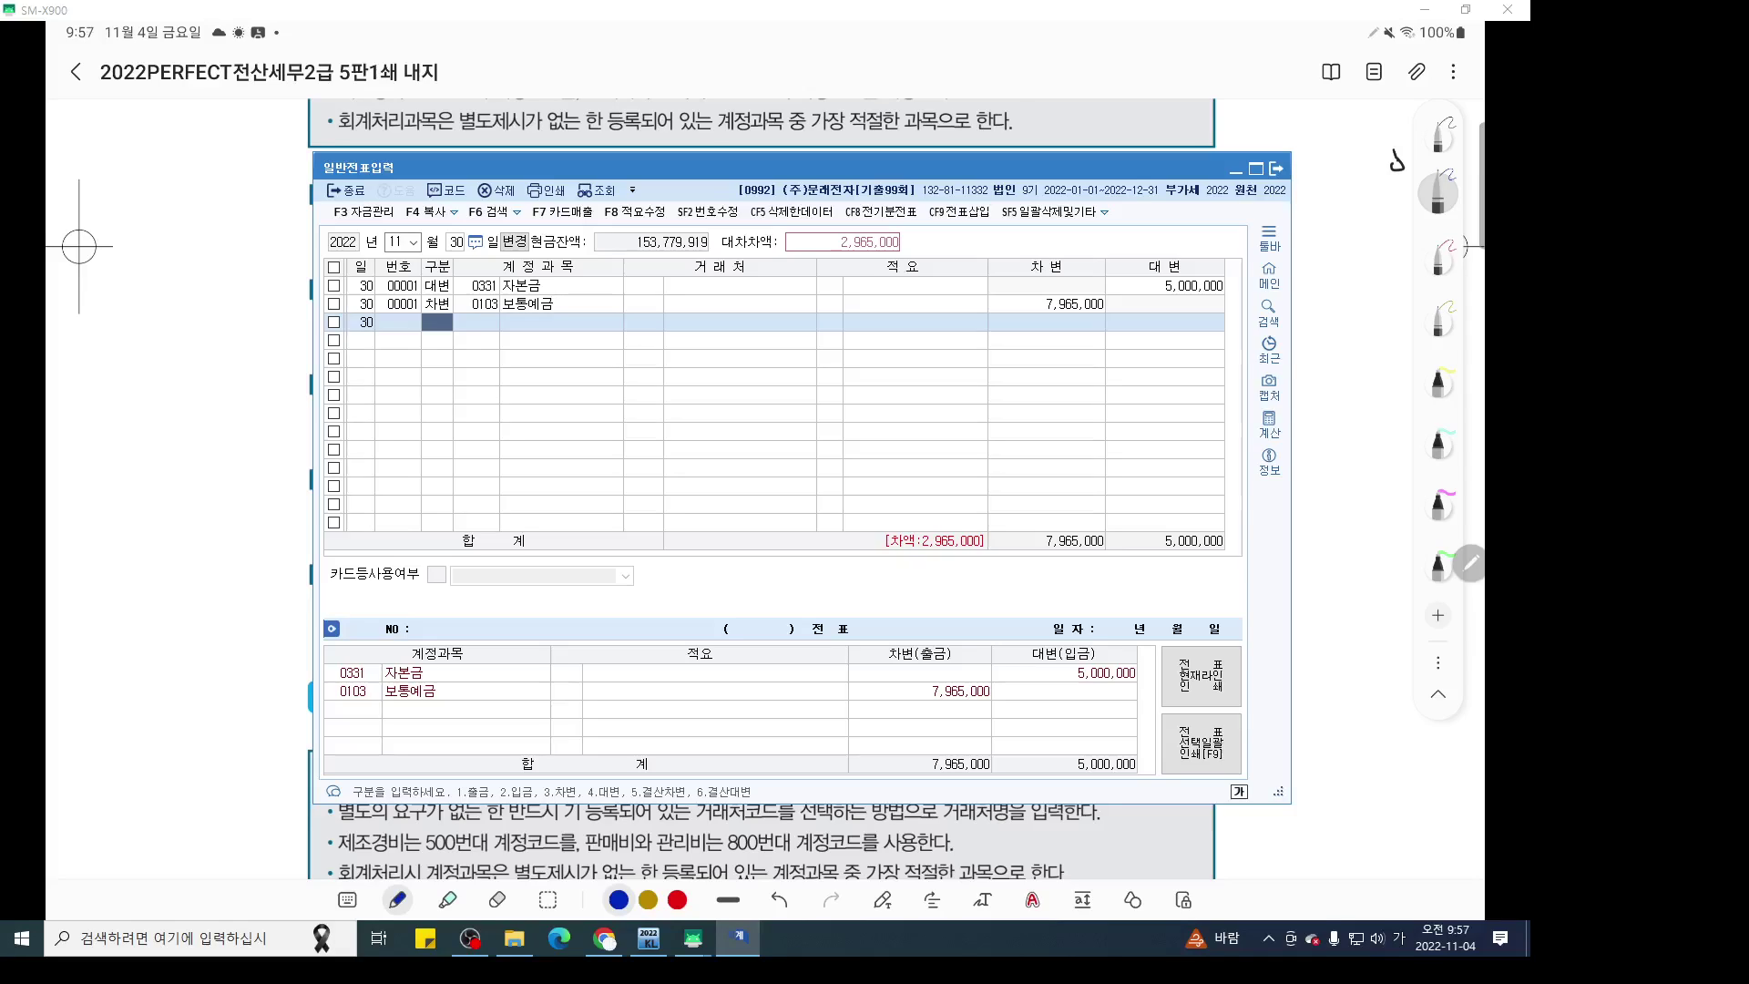
Add a credit line for account 0341 주식발행초과금 with an amount of 2,965,000
type("4")
key("Return")
type("주식발")
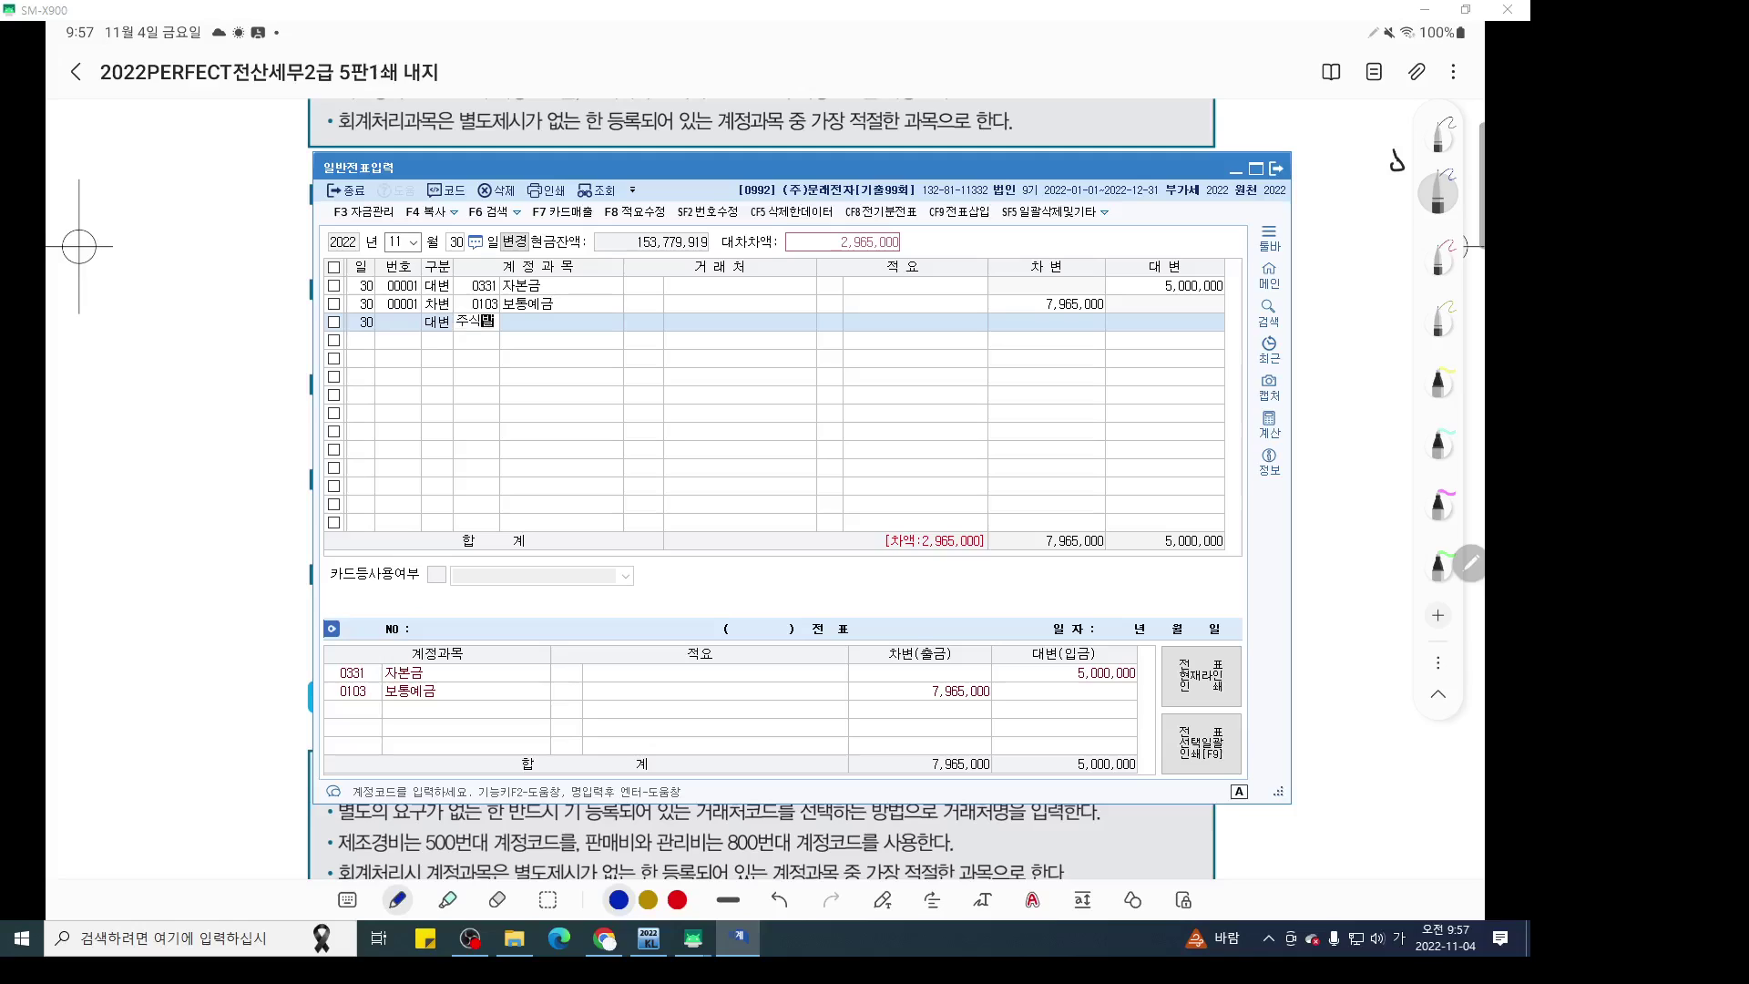
key("Return")
key("Return")
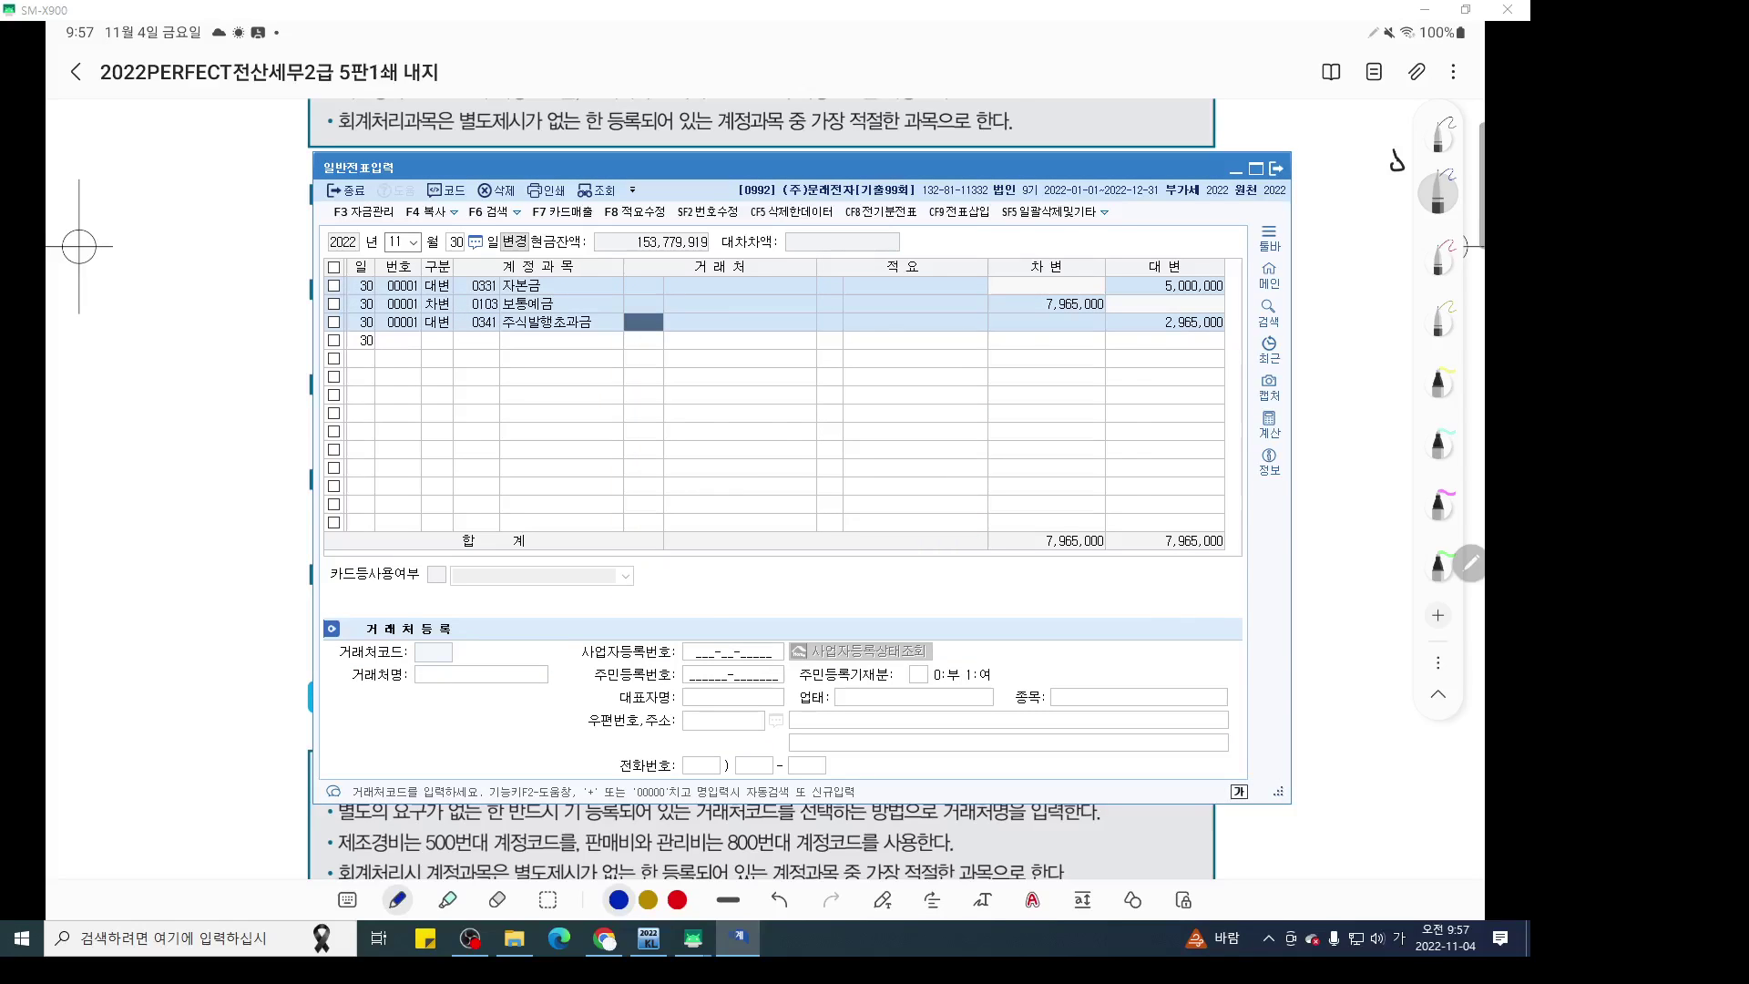
In the exam document, magnify 문제 2 question [1], underline 보통예금에서 지급 and 기계장치의 설치비 in blue, and add the note 기계
key("alt+Tab")
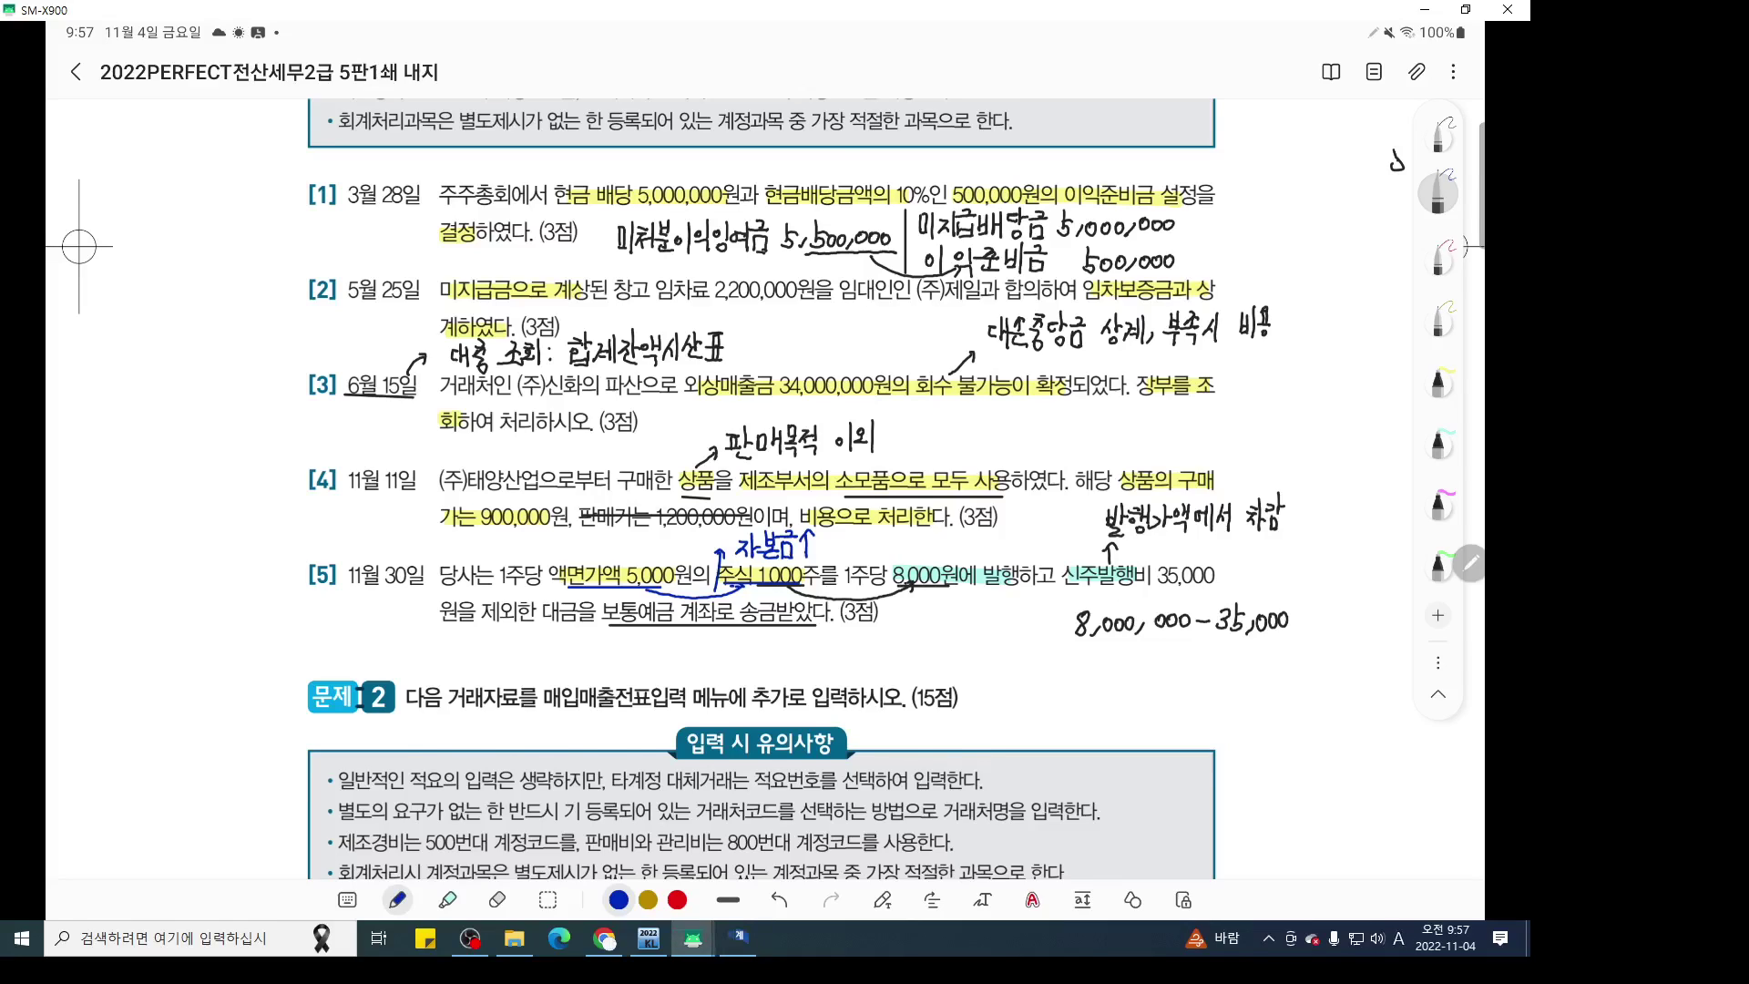
scroll(765, 489, "down", 5)
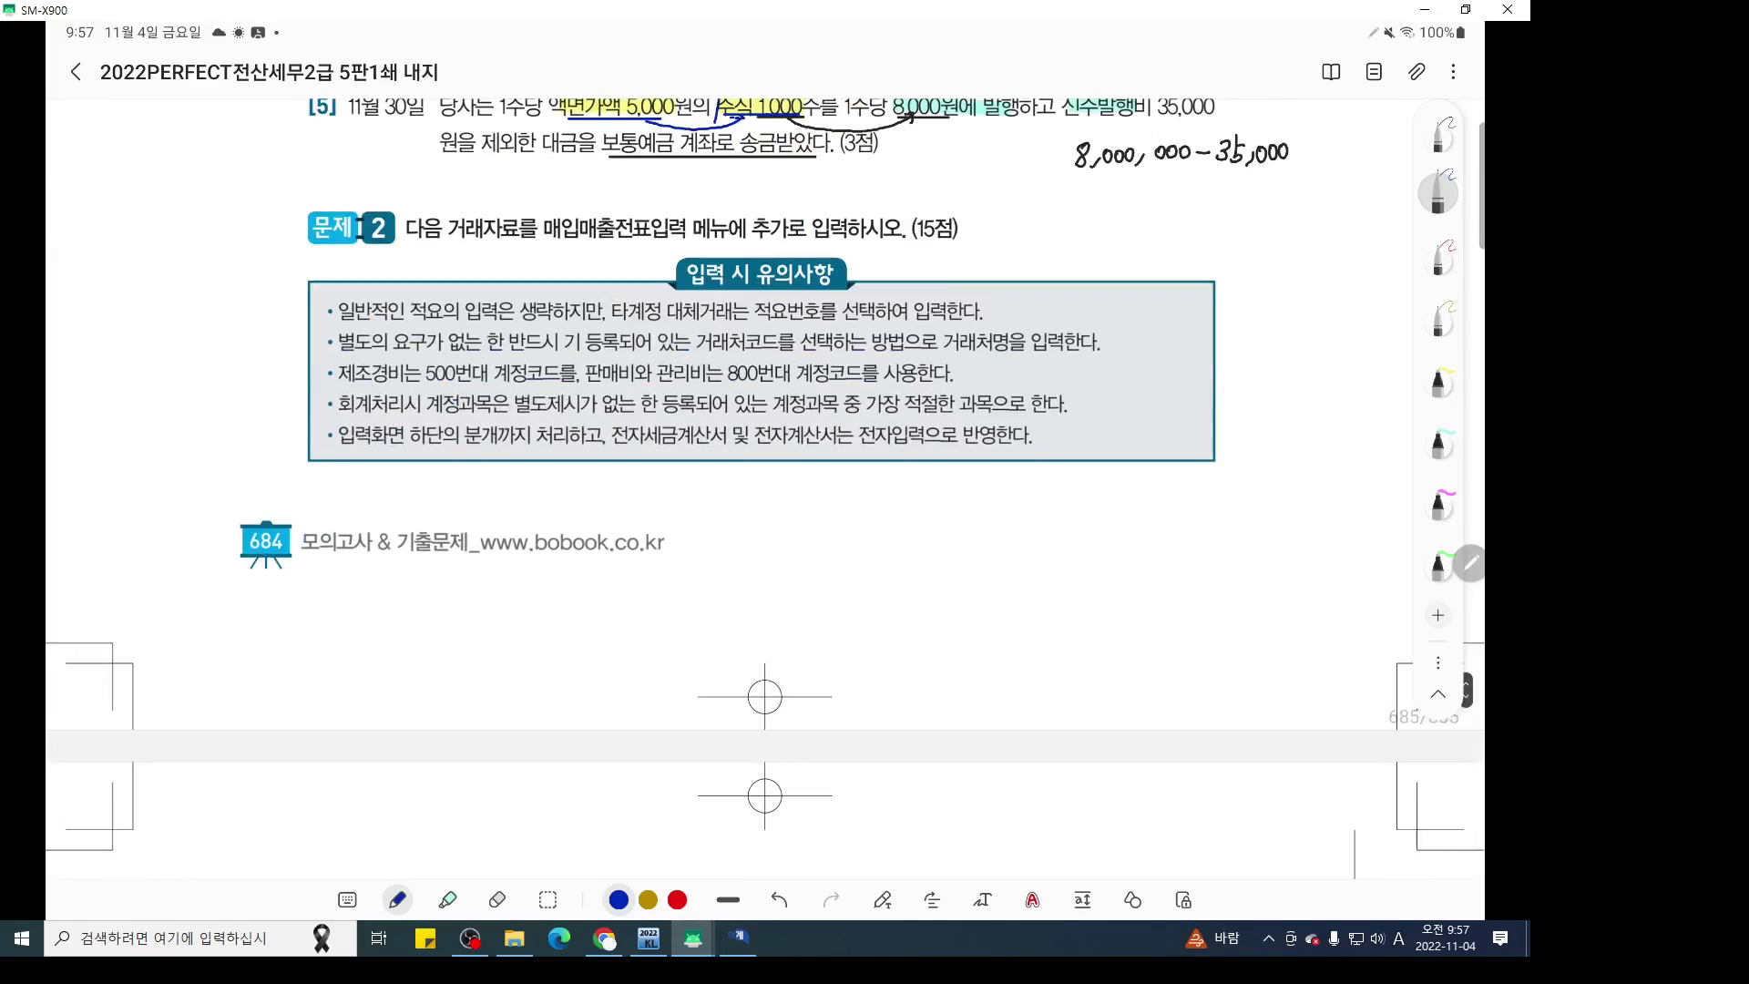
scroll(765, 410, "up", 2)
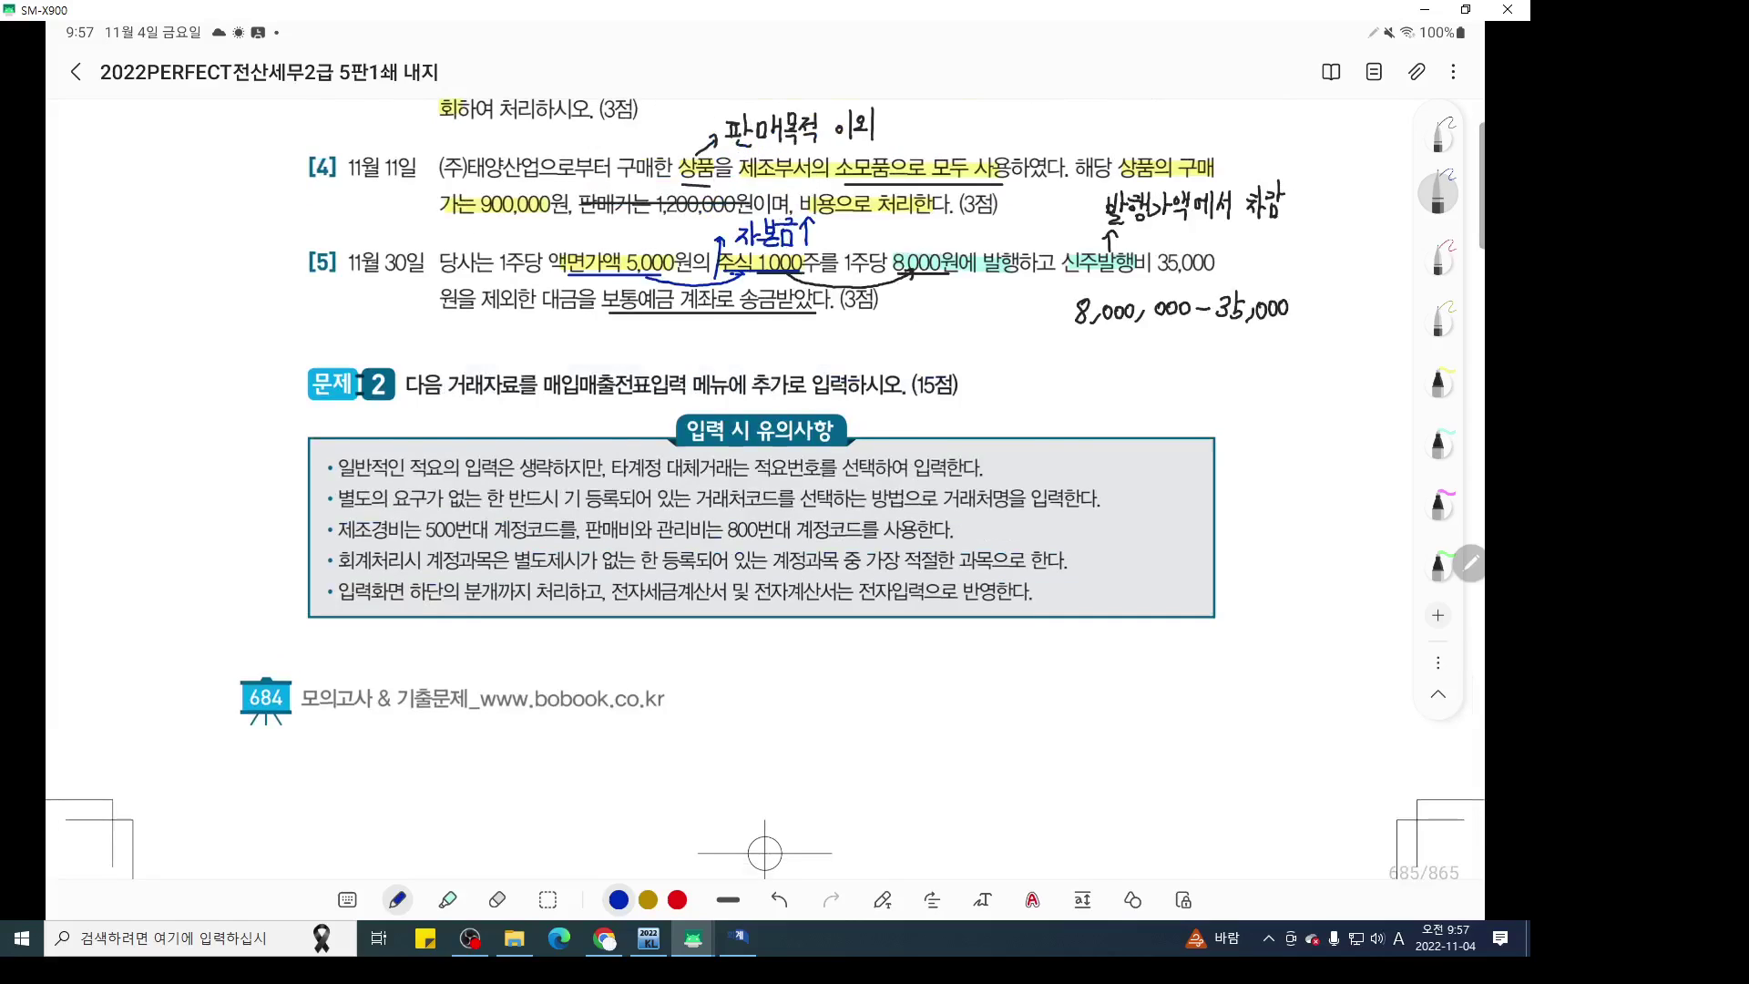
scroll(765, 489, "down", 7)
scroll(765, 489, "down", 4)
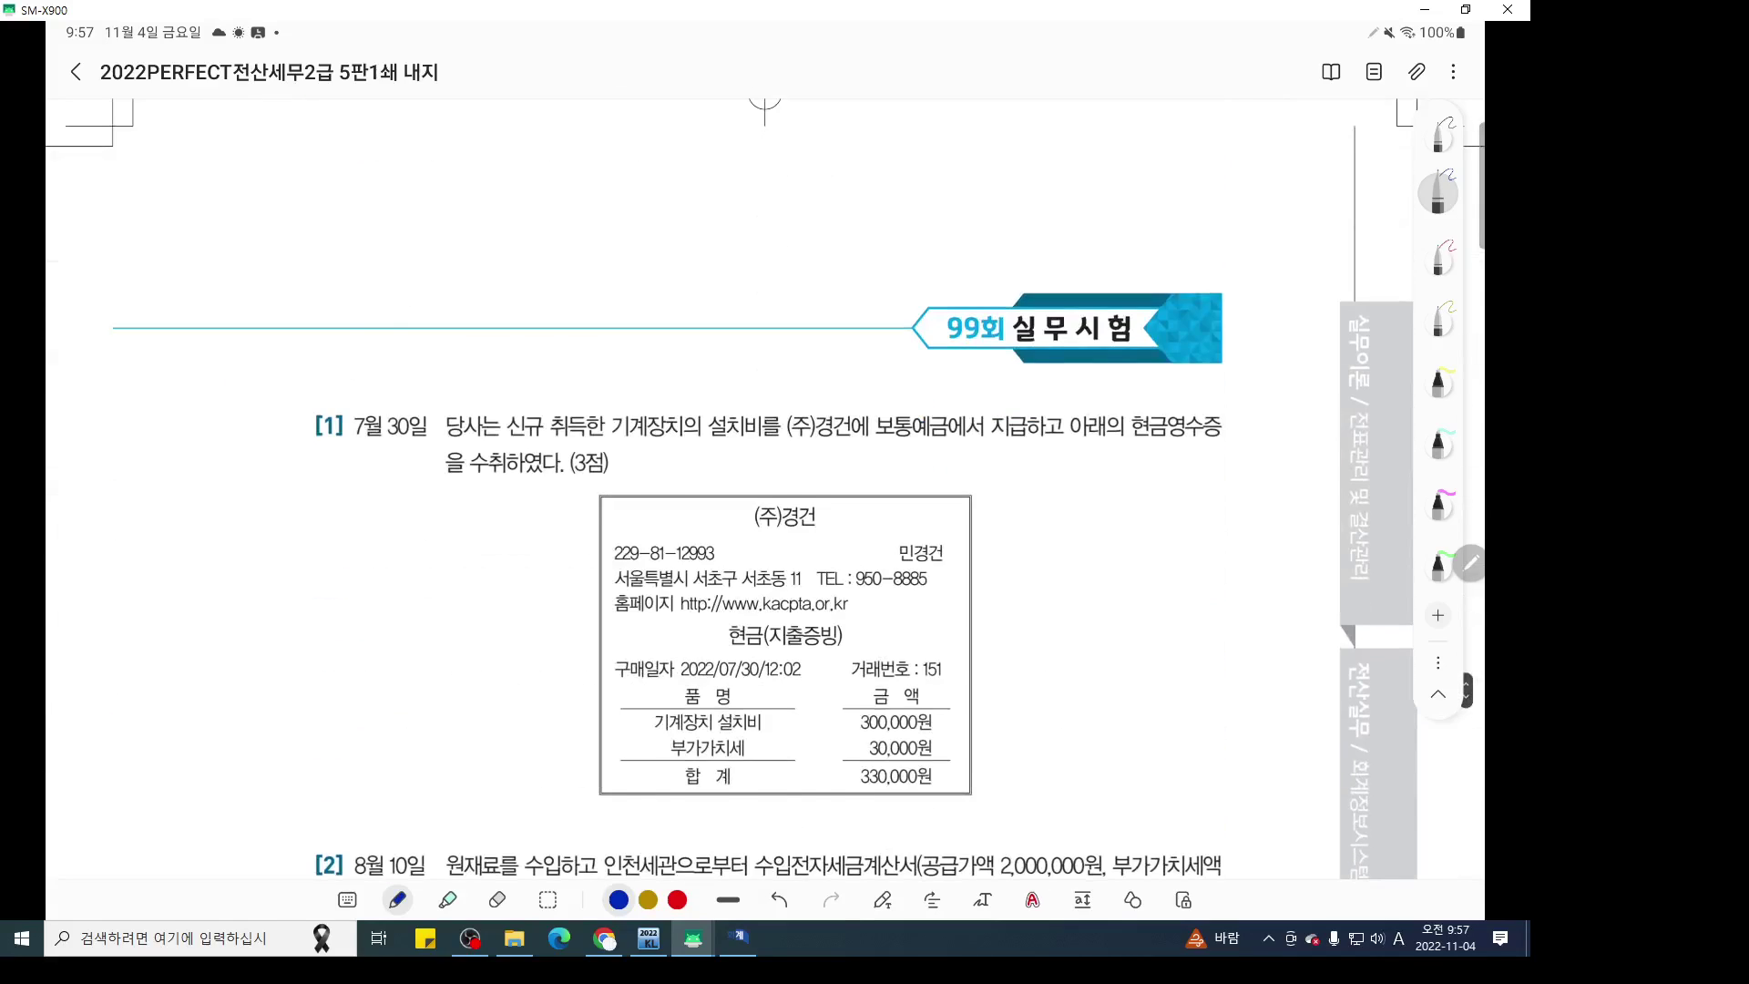
key("ctrl+F1")
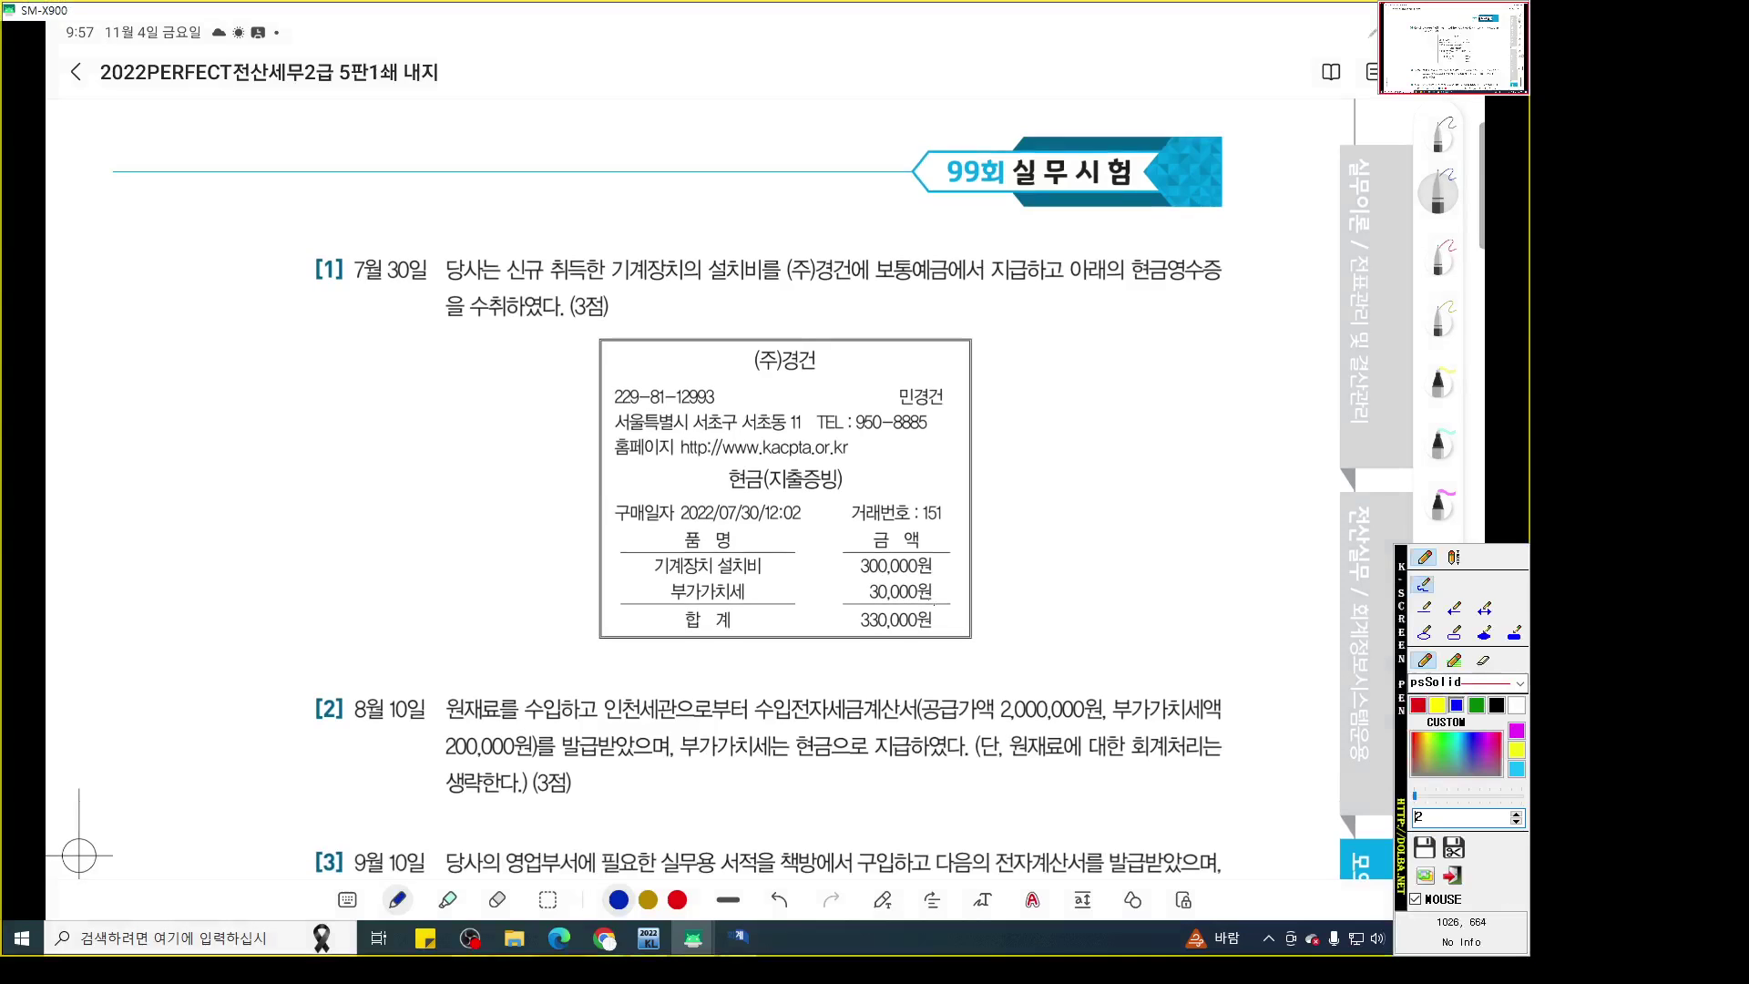
scroll(881, 608, "up", 3)
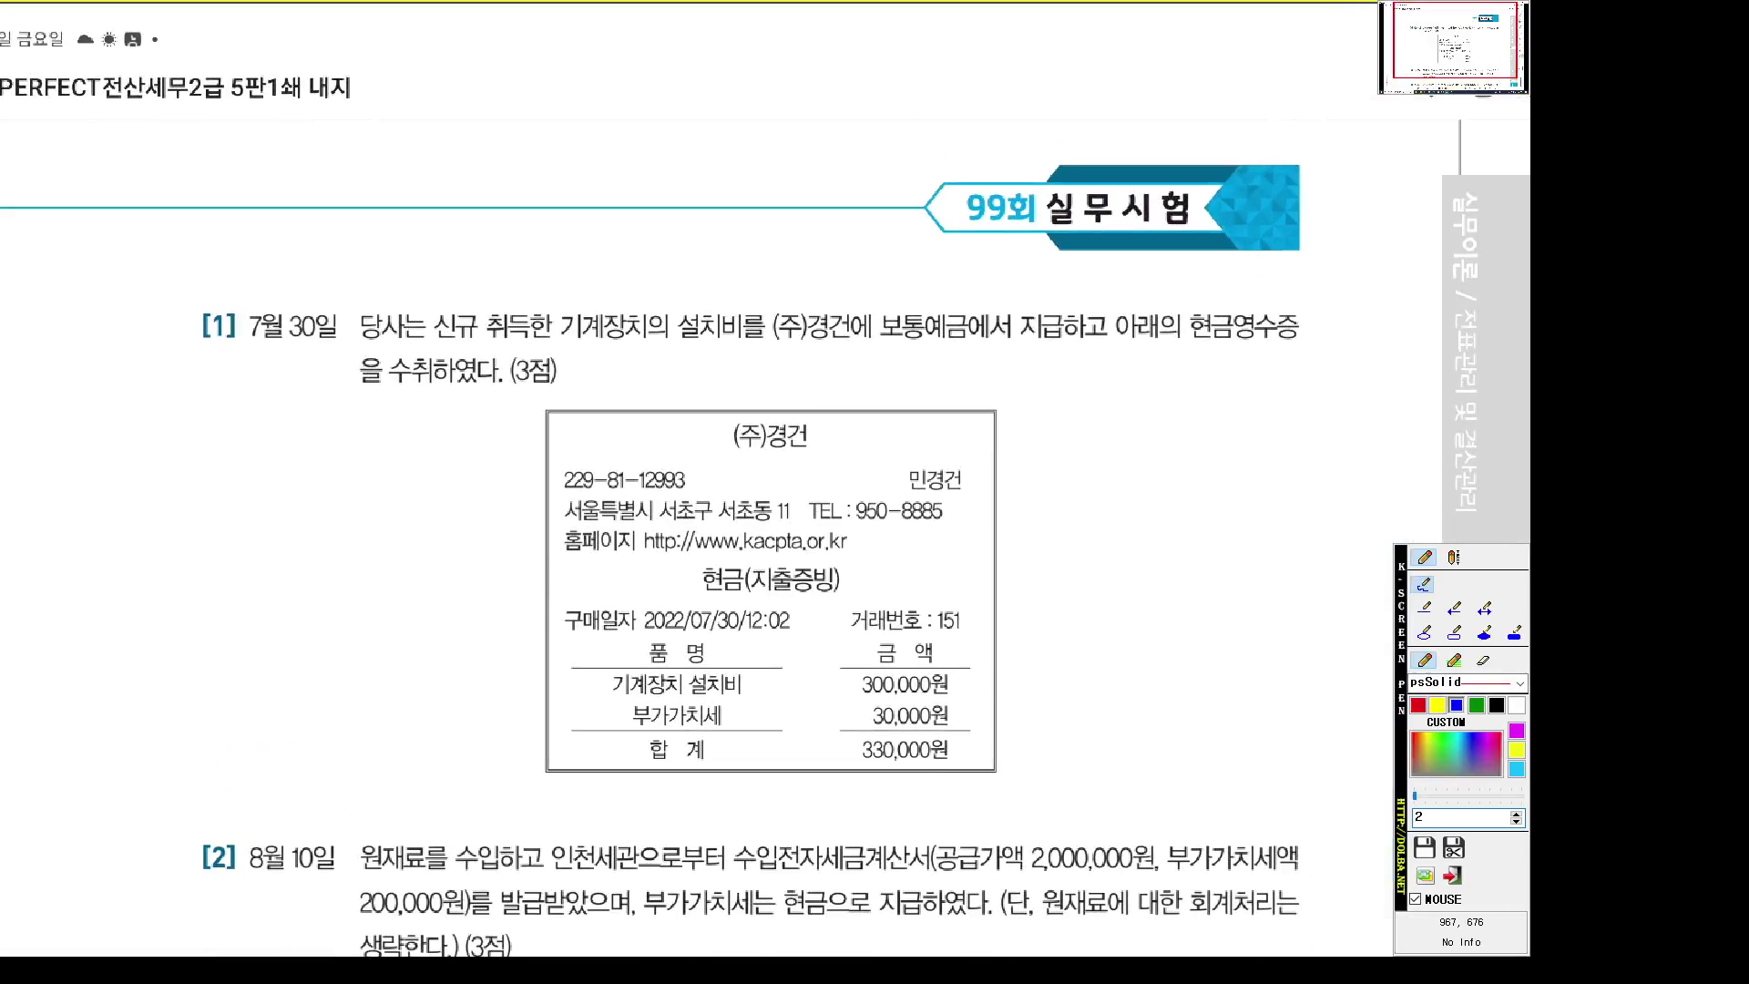
scroll(881, 607, "up", 1)
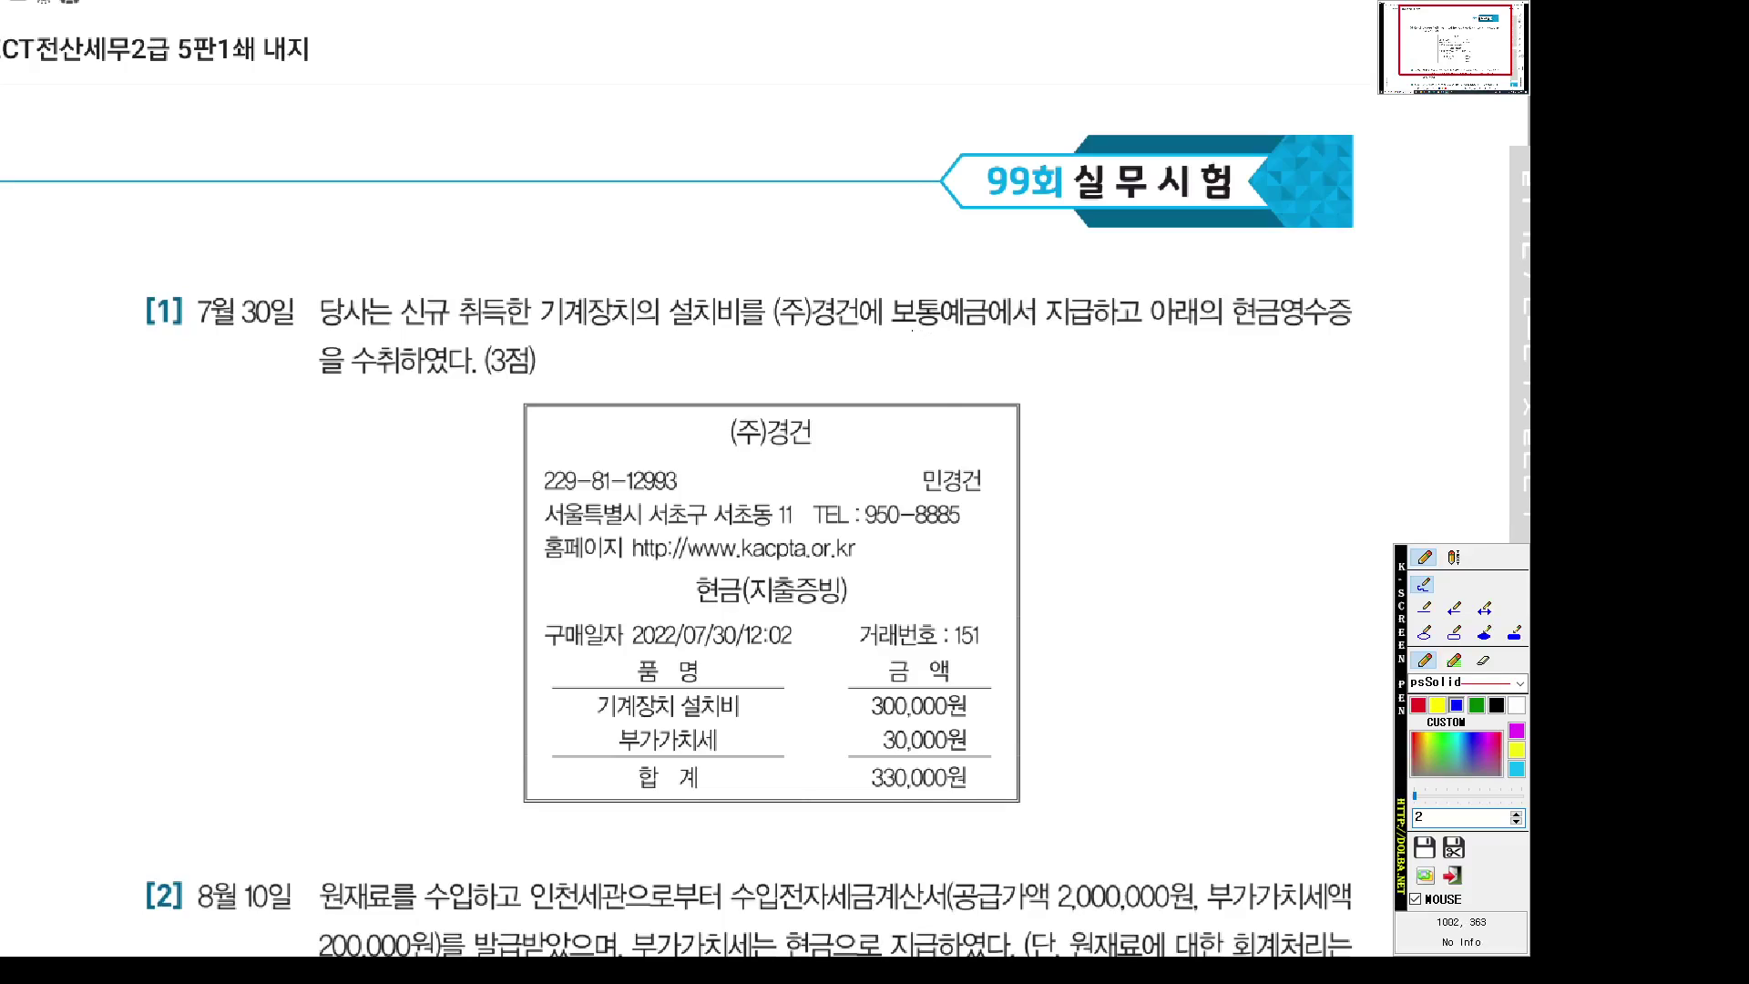
left_click_drag(898, 330, 1080, 331)
mouse_move(547, 332)
left_mouse_down()
mouse_move(731, 332)
mouse_move(650, 352)
mouse_move(669, 373)
mouse_move(728, 368)
mouse_move(704, 375)
left_mouse_up()
left_click_drag(724, 364, 748, 386)
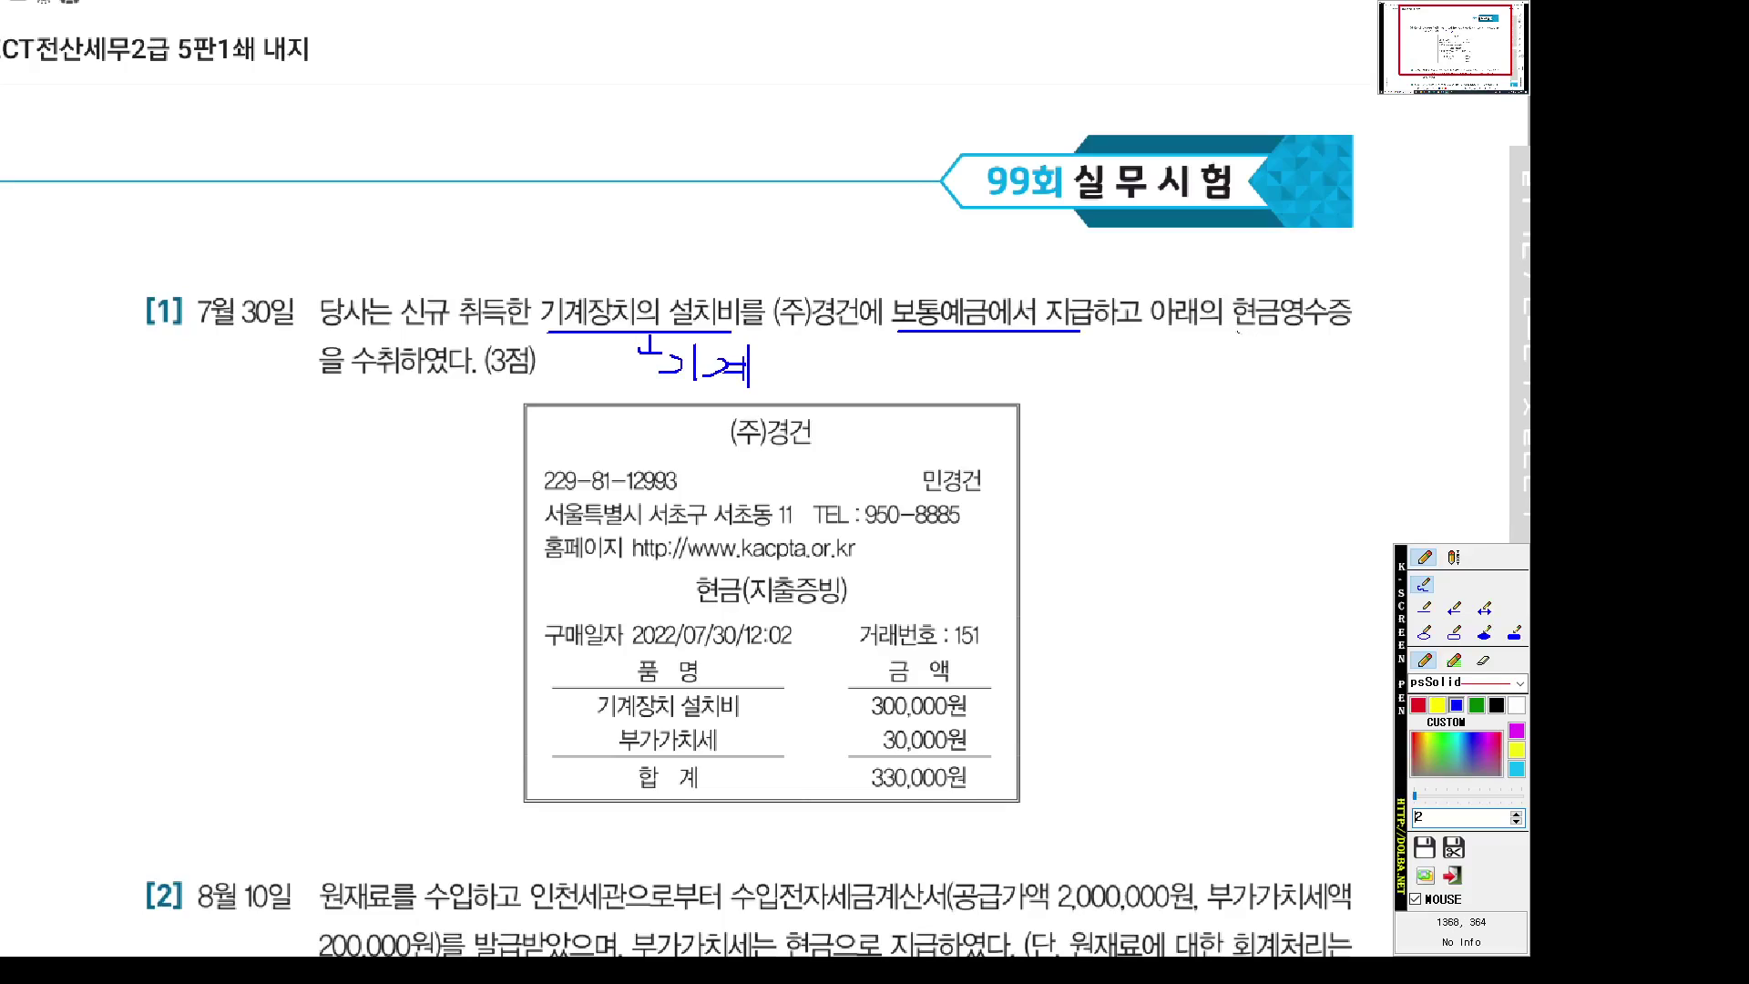
Underline 현금영수증 and 수취 in question [1], and box the 부가가치세 amount on the receipt
left_click_drag(1246, 332, 1339, 330)
left_click_drag(359, 375, 396, 375)
mouse_move(981, 757)
left_mouse_down()
mouse_move(857, 757)
mouse_move(897, 726)
mouse_move(981, 726)
left_mouse_up()
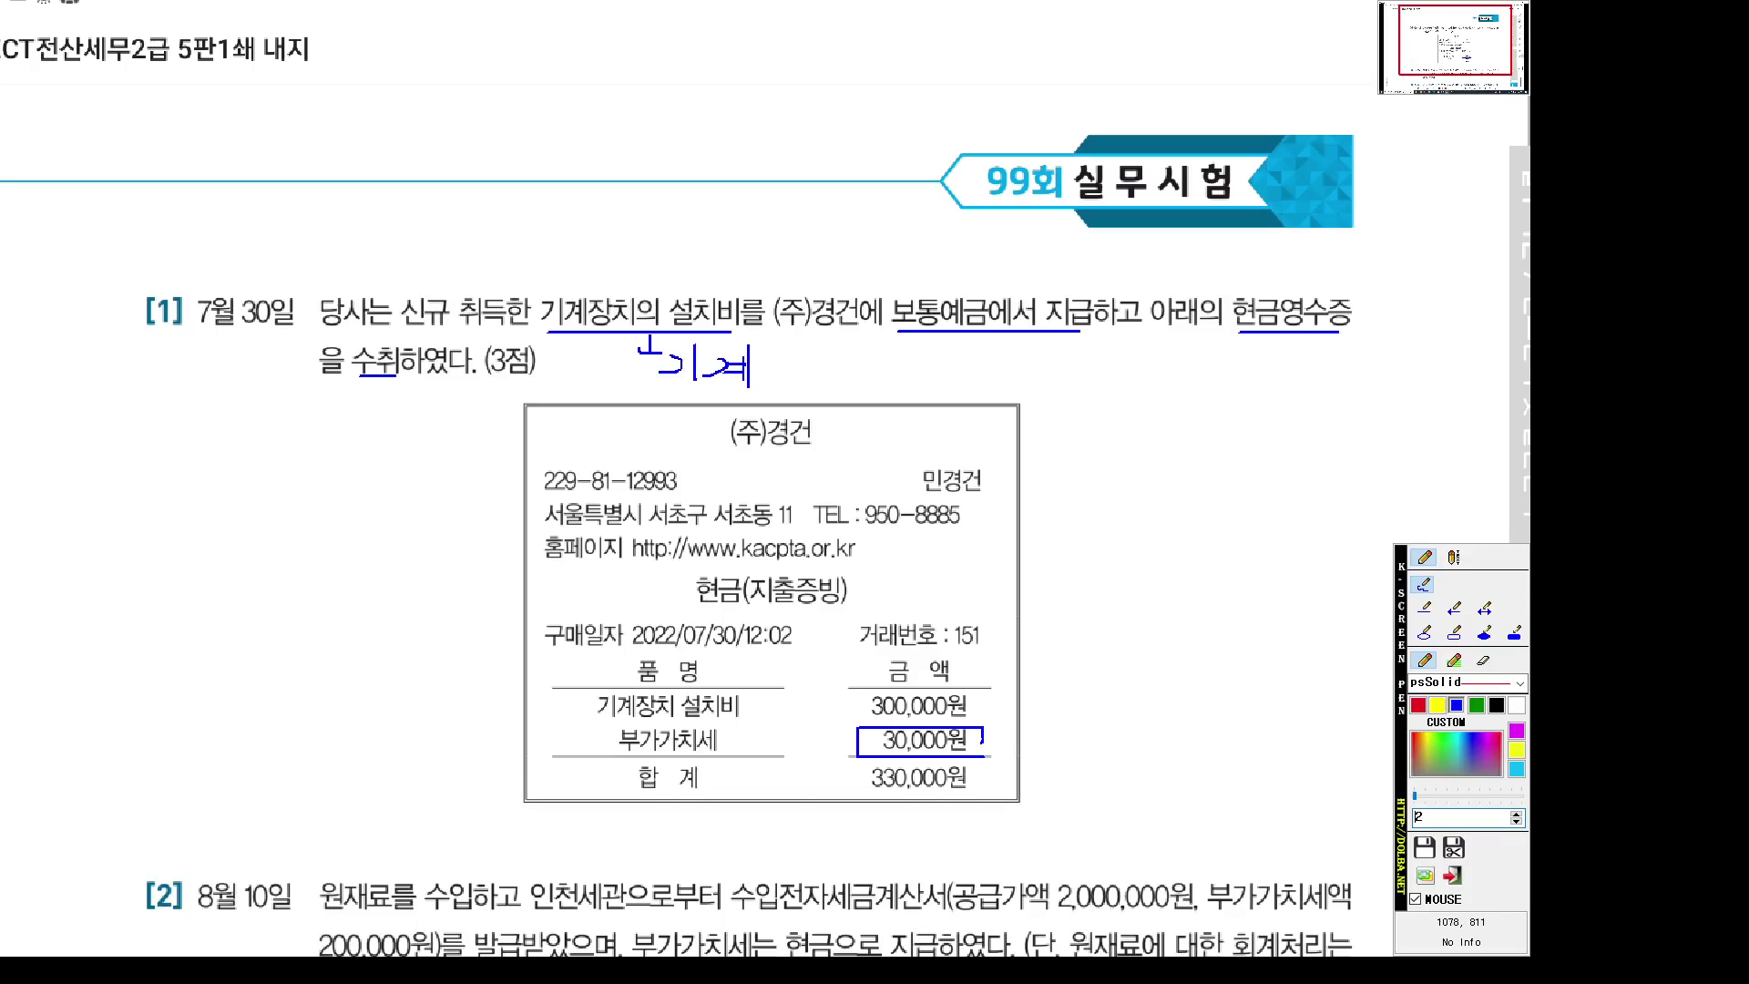
Switch to KcLep, close 일반전표입력, and open 매입매출전표입력 for July 30
left_click(738, 938)
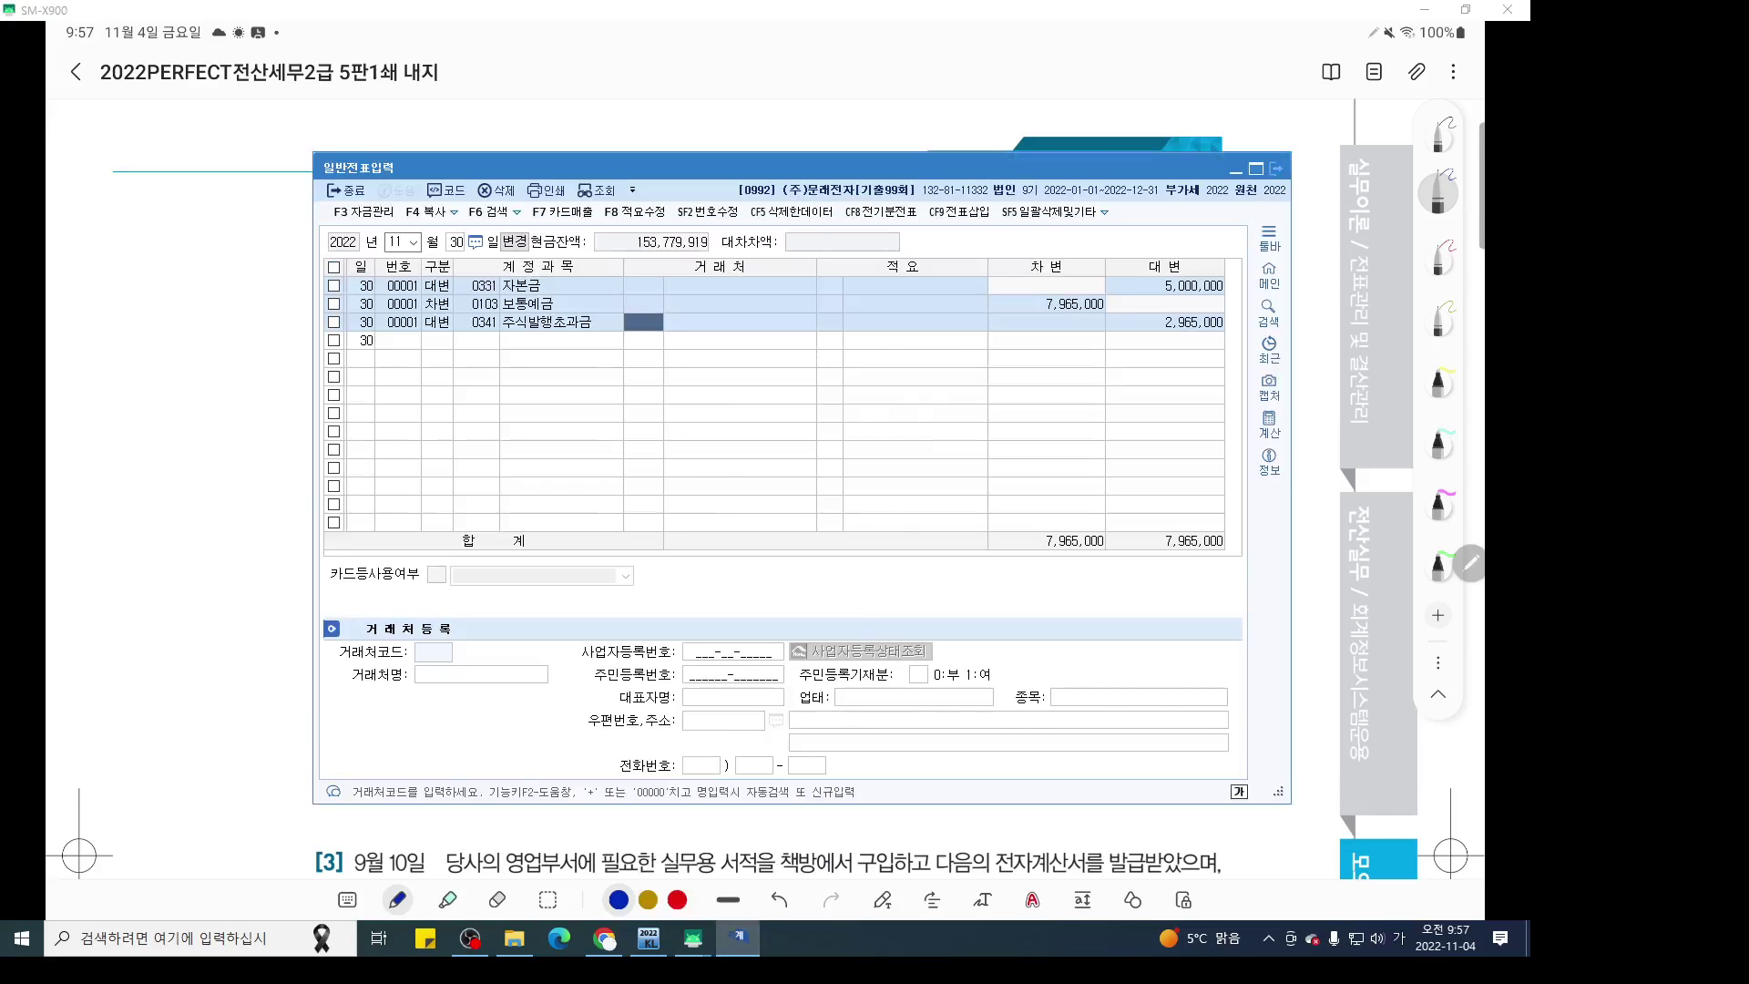
left_click(1276, 169)
left_click(648, 938)
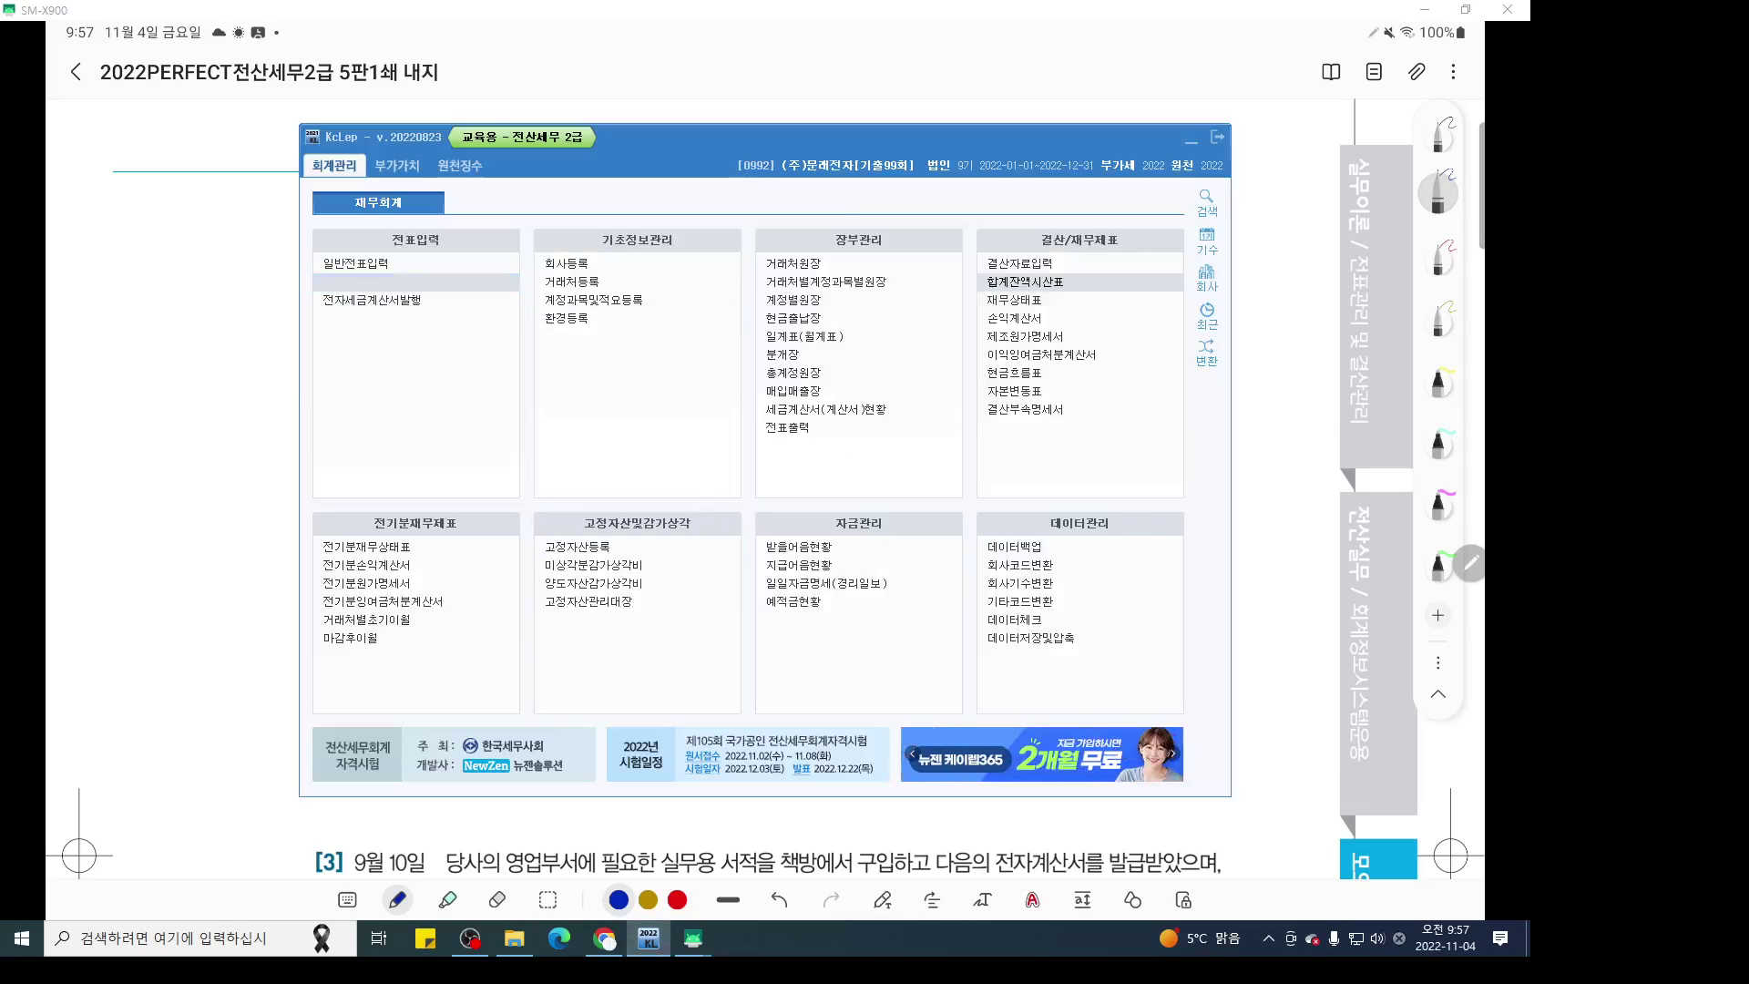
left_click(366, 281)
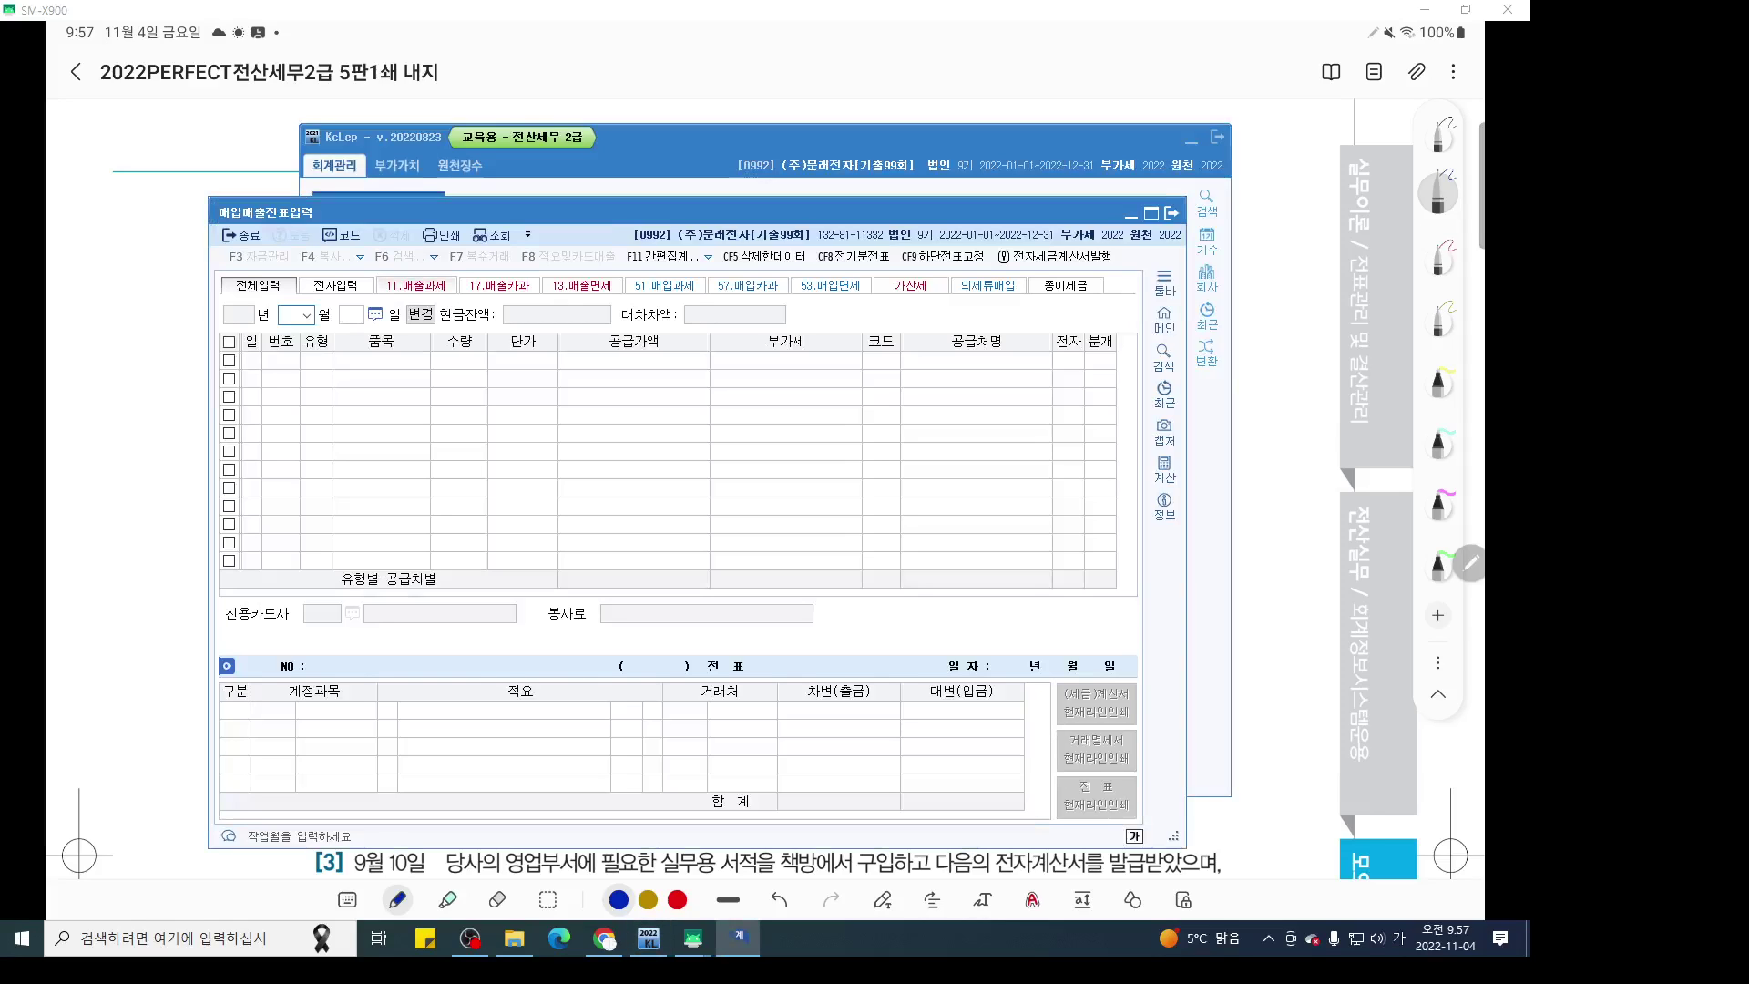
type("7")
key("Return")
type("30")
key("Return")
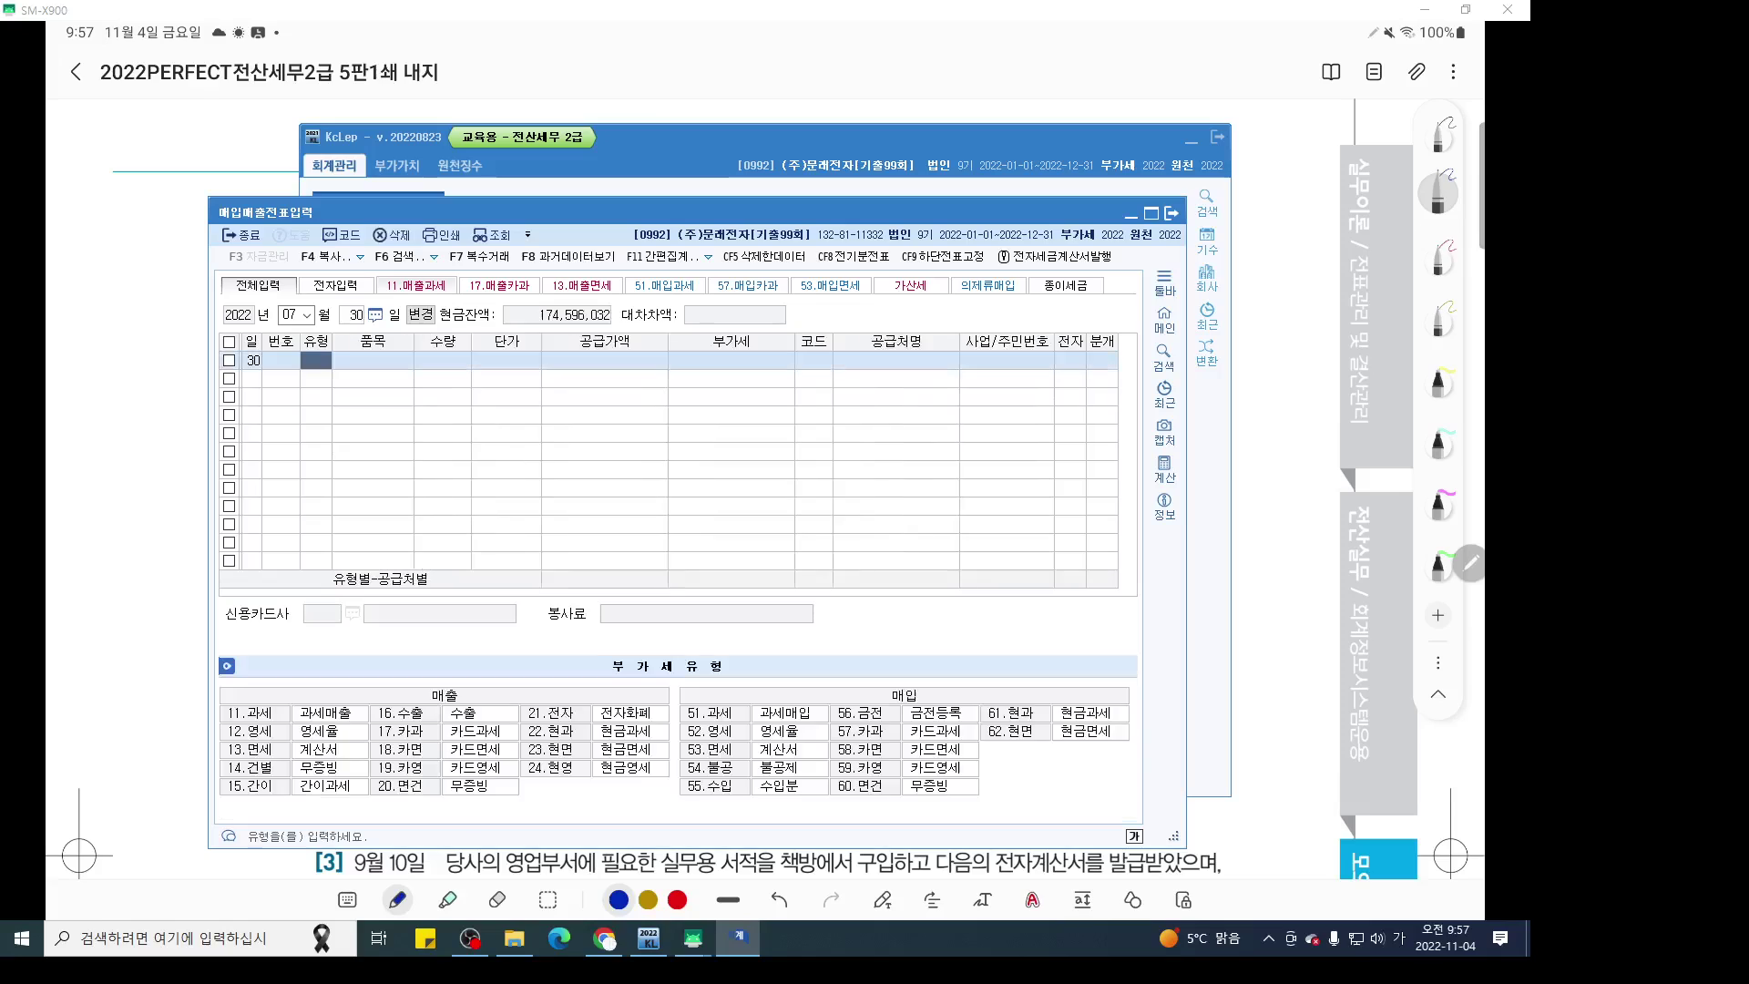
Set the July 30 entry's type to 61 현과 and its 품목 to 기계장치
type("61")
key("Return")
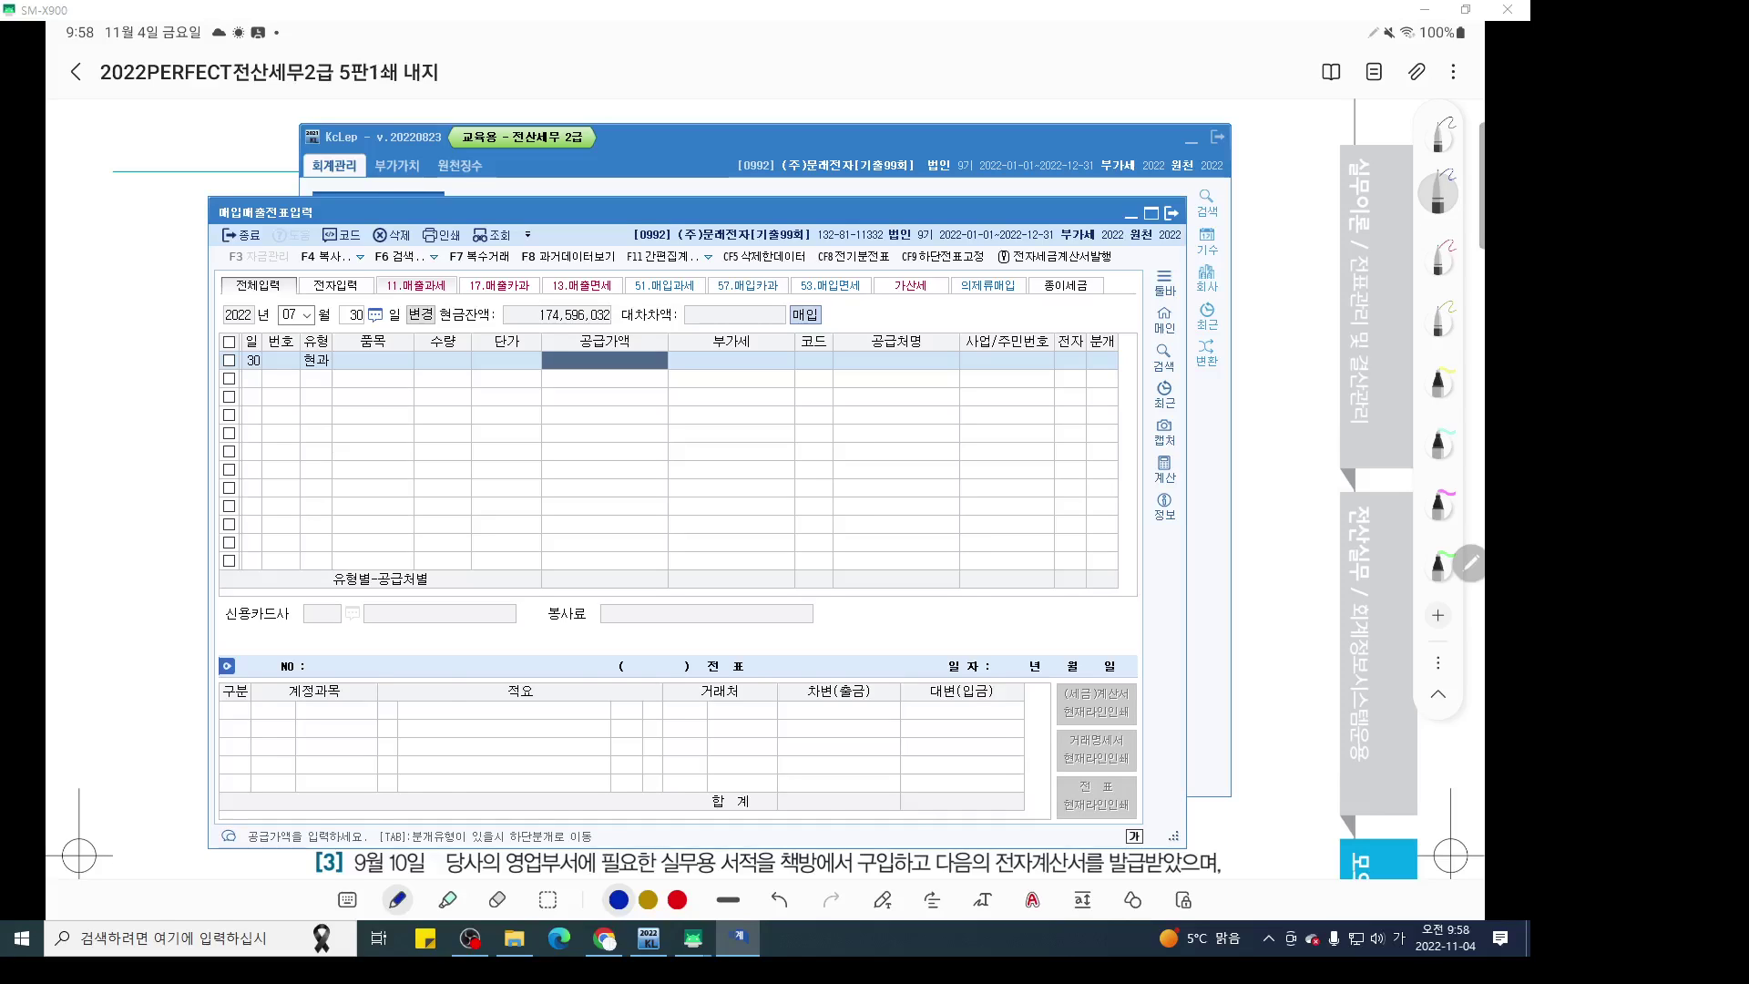
left_click(372, 359)
type("기계장치")
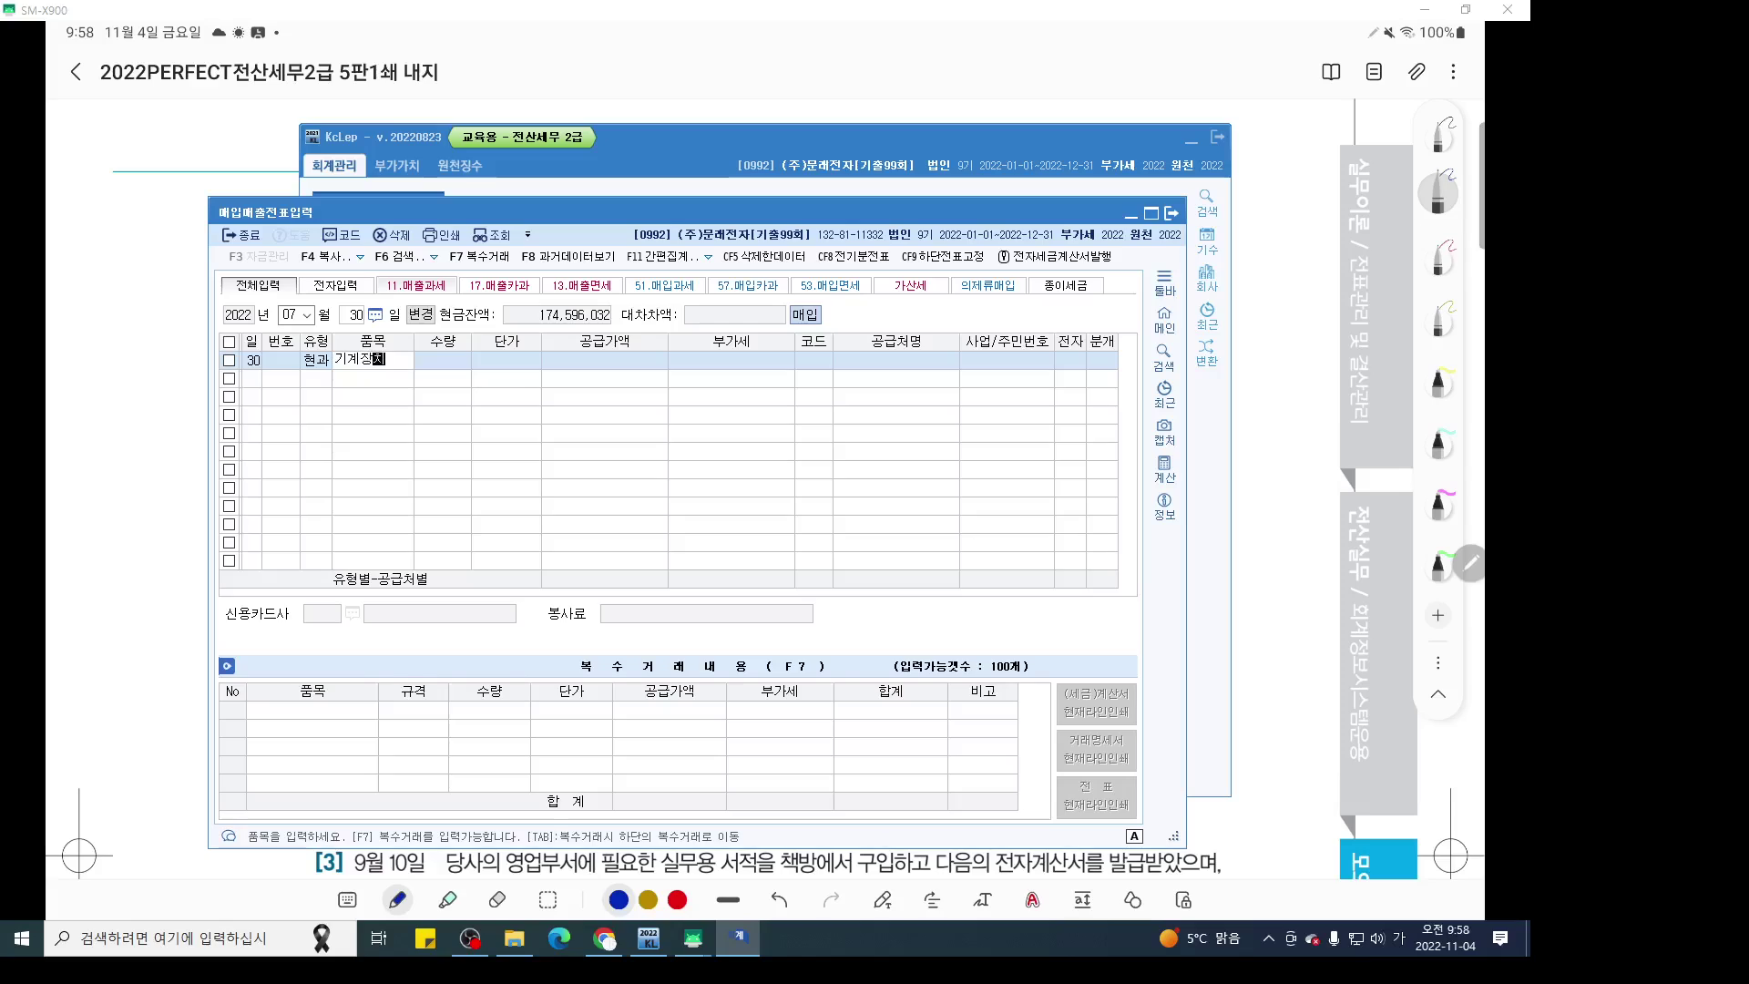
key("Return")
key("Return")
key("Return")
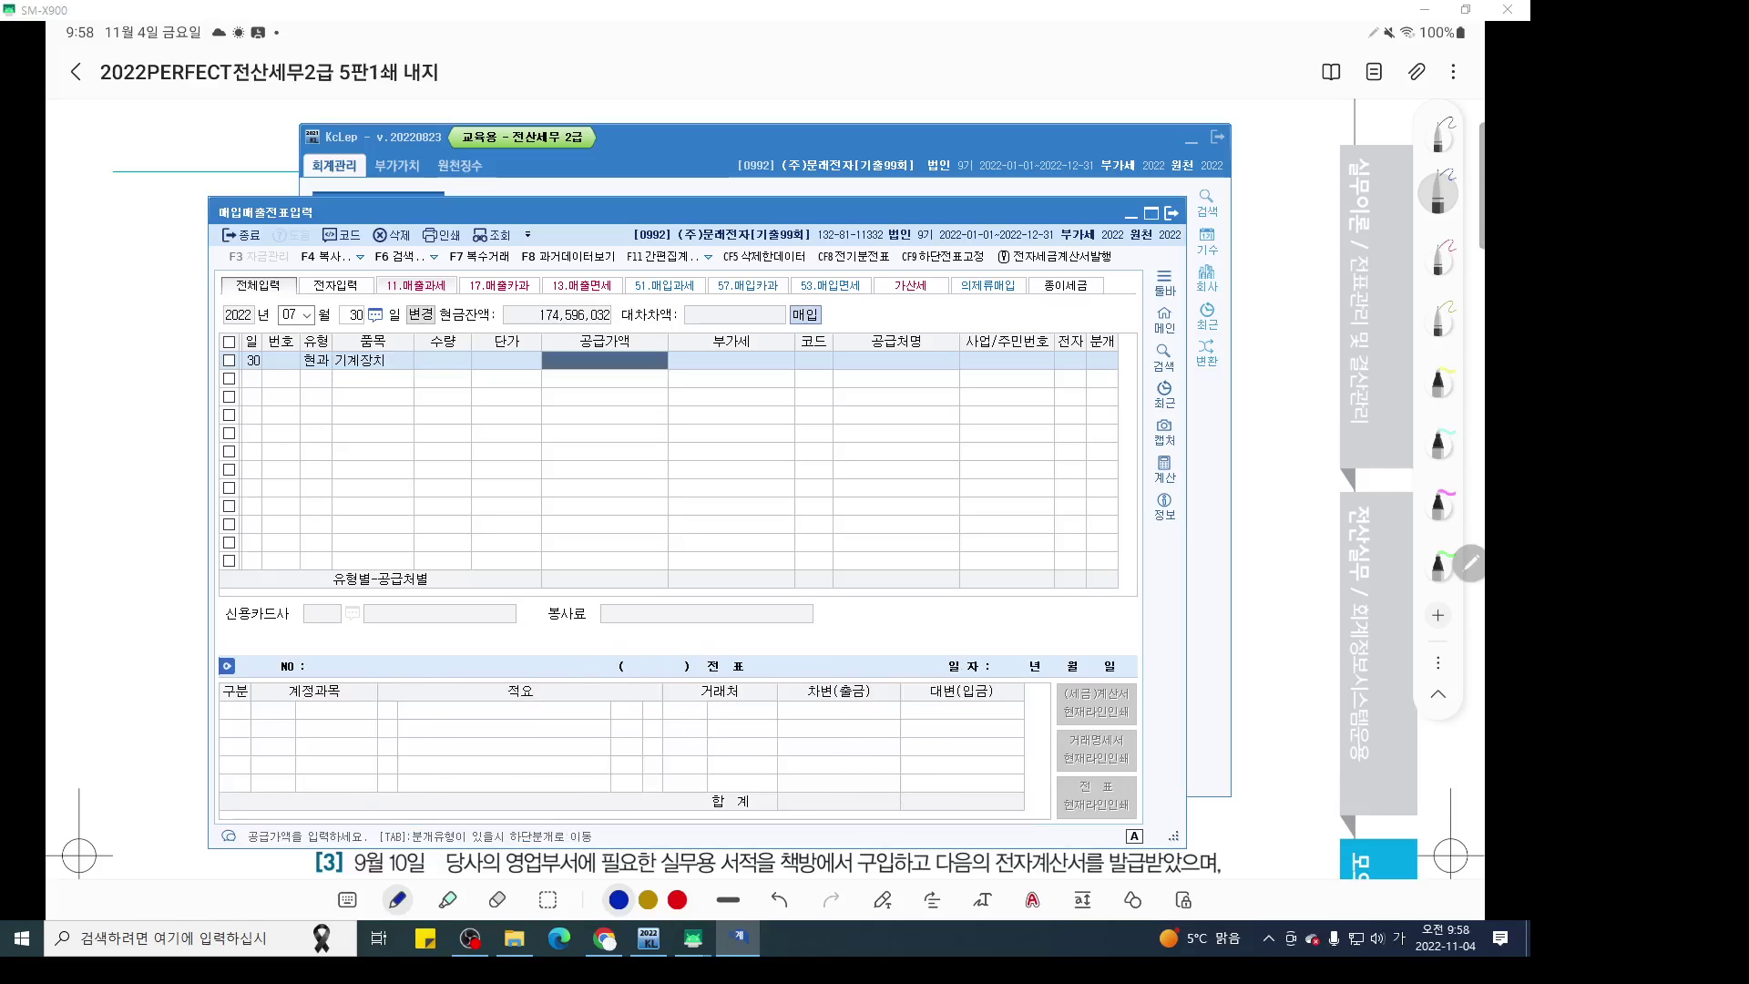
Enter 330,000 as the 공급가액 and choose (주)경건 as the supplier
type("330")
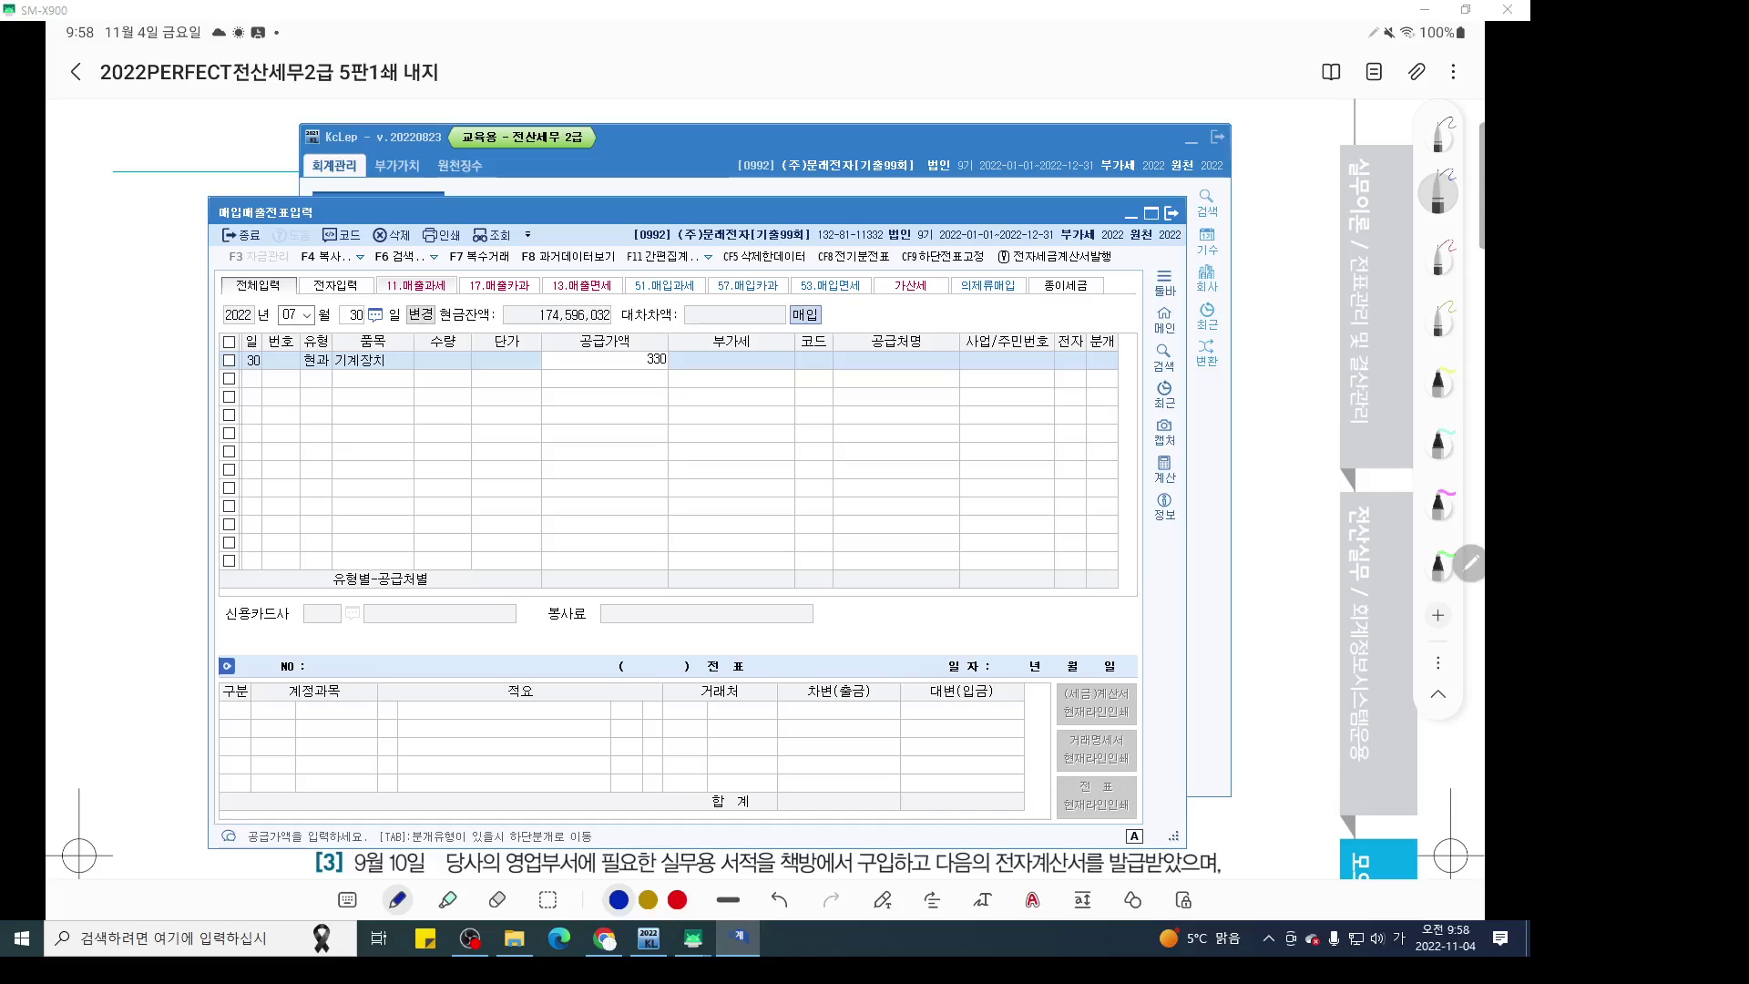
type(",000")
key("Return")
key("Return")
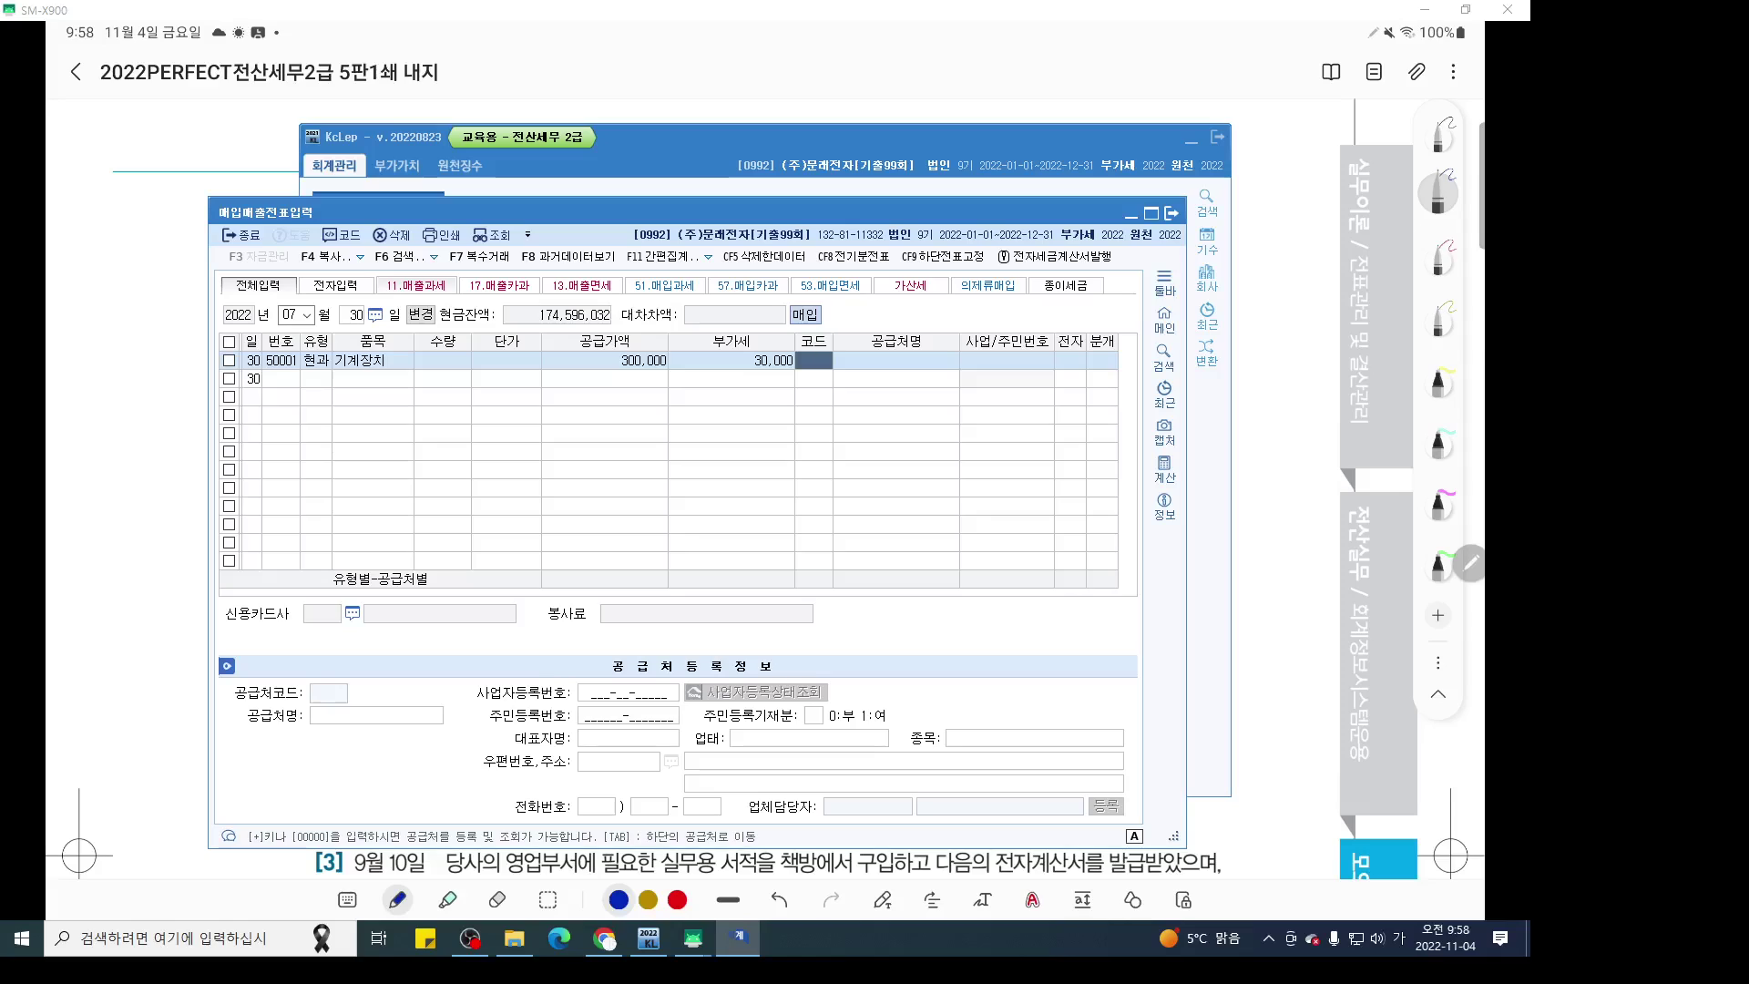
type("경건")
key("Return")
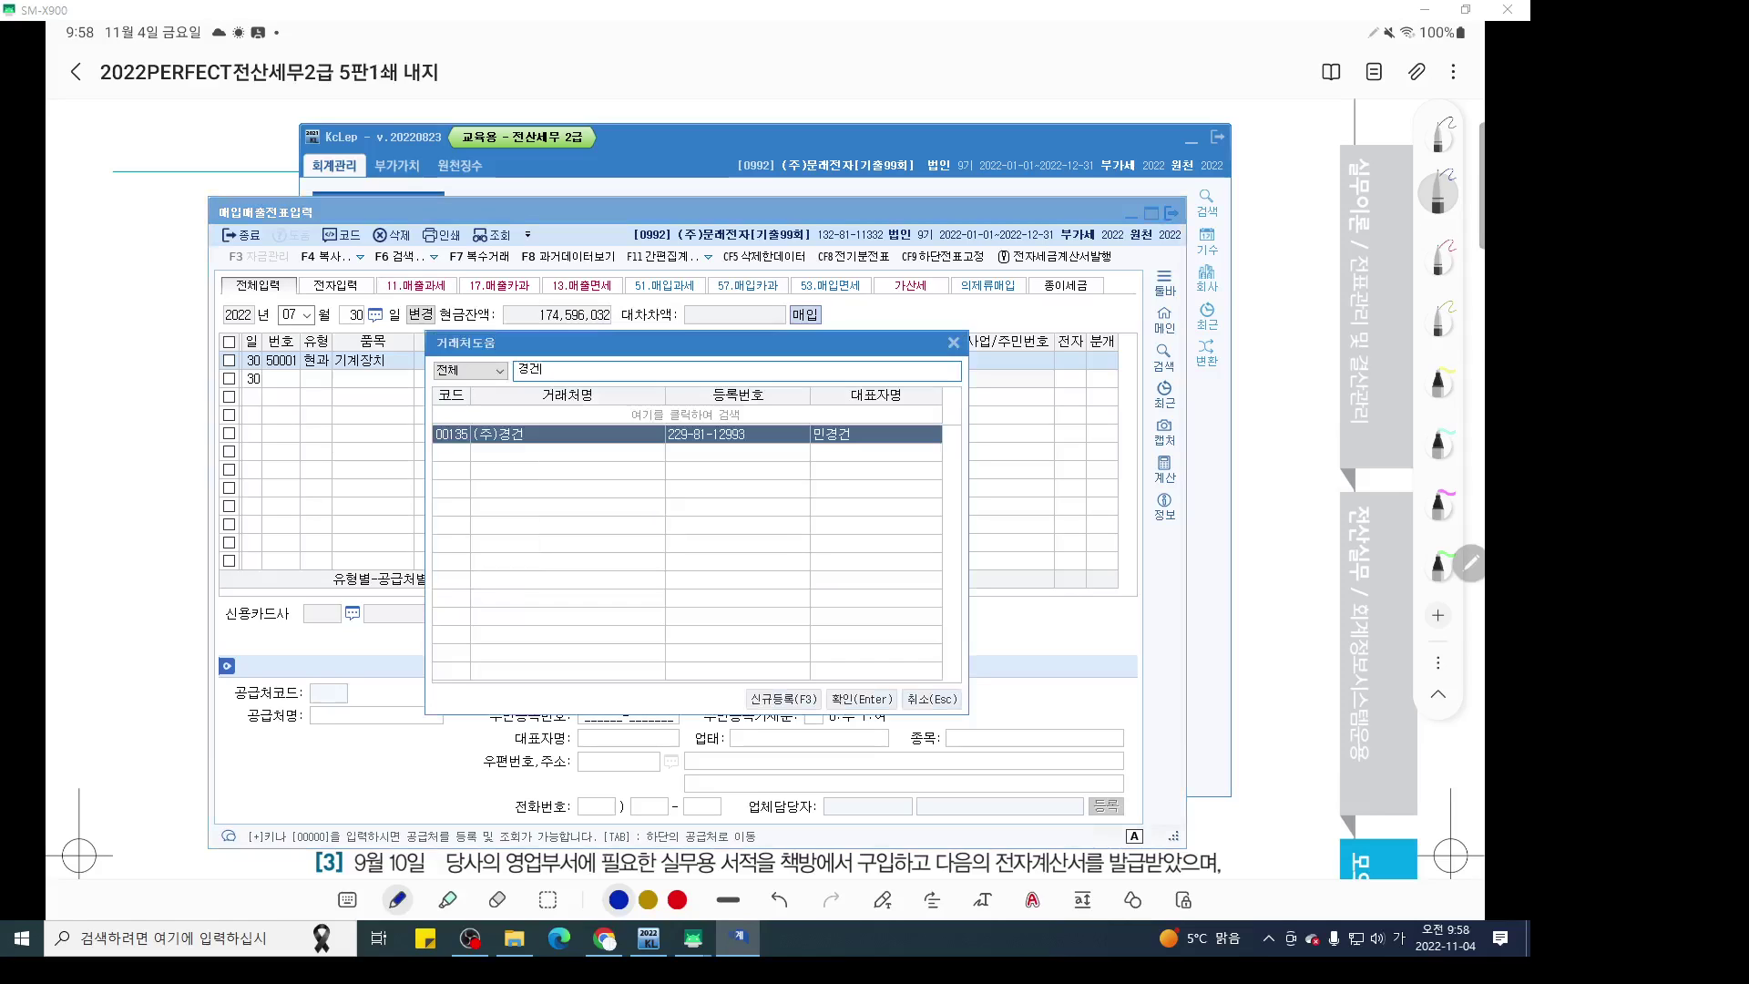
key("Return")
key("Return")
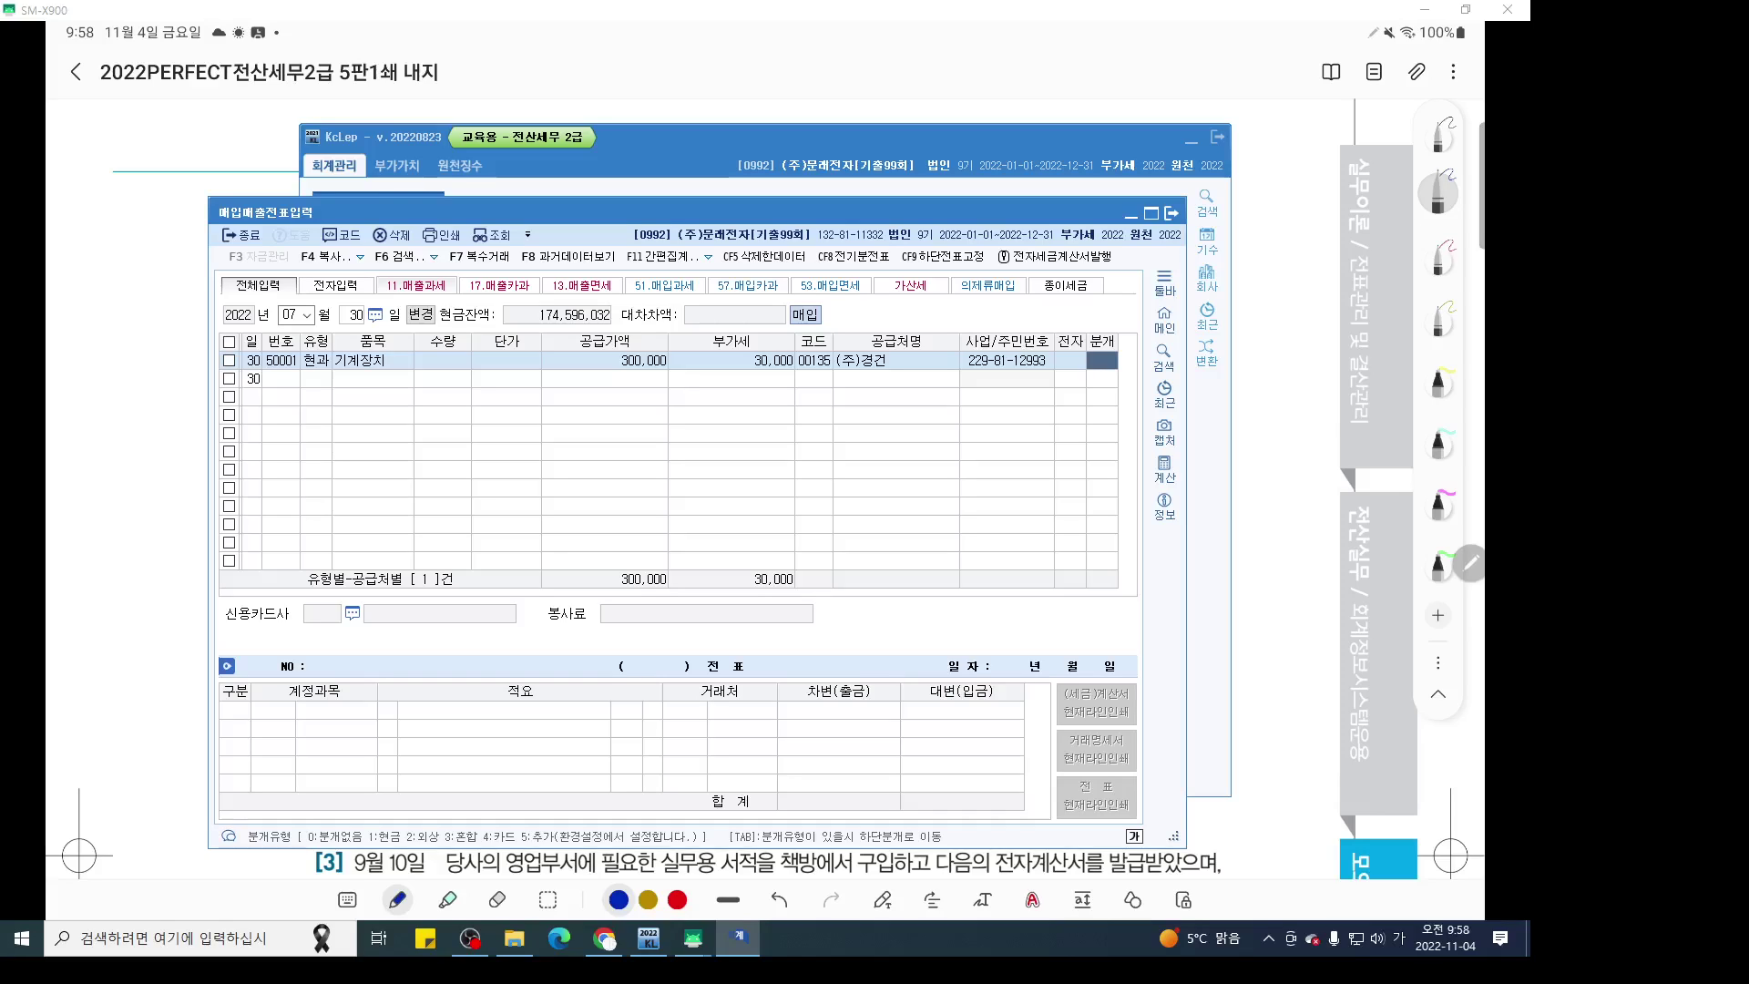
Set the 분개 type to 3 혼합 and change the 원재료 debit line's account to 0206 기계장치
key("3")
key("Return")
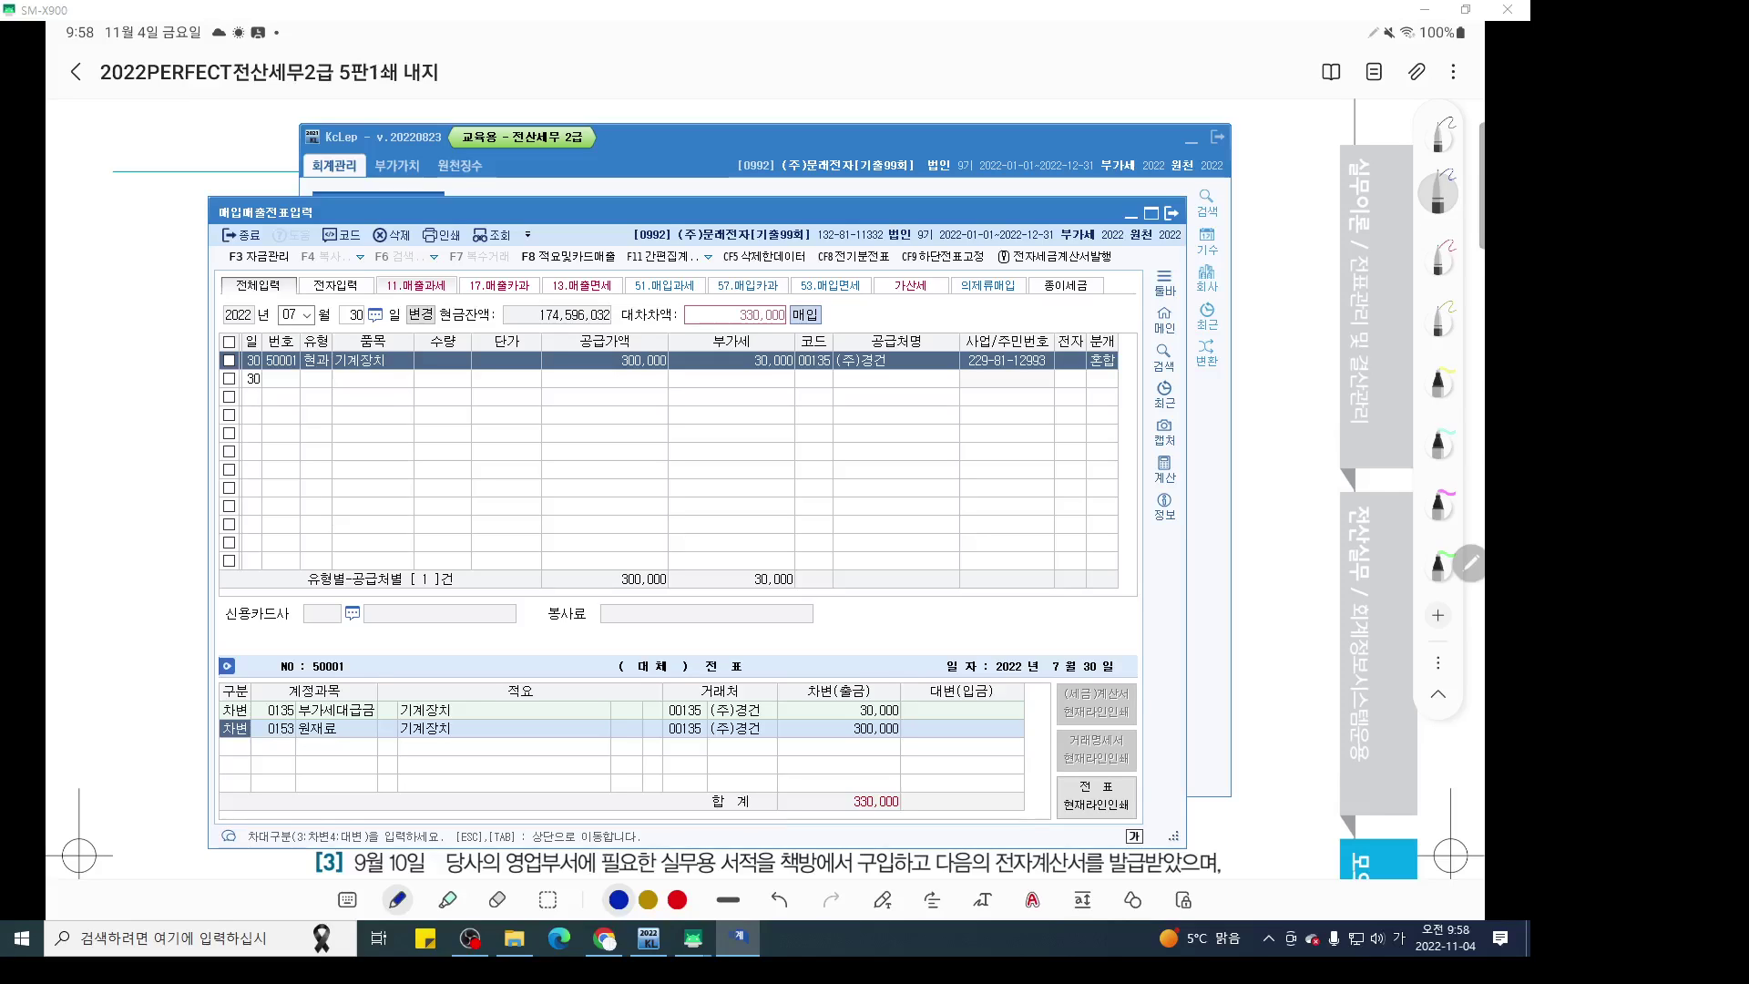
key("Return")
type("0206")
key("Return")
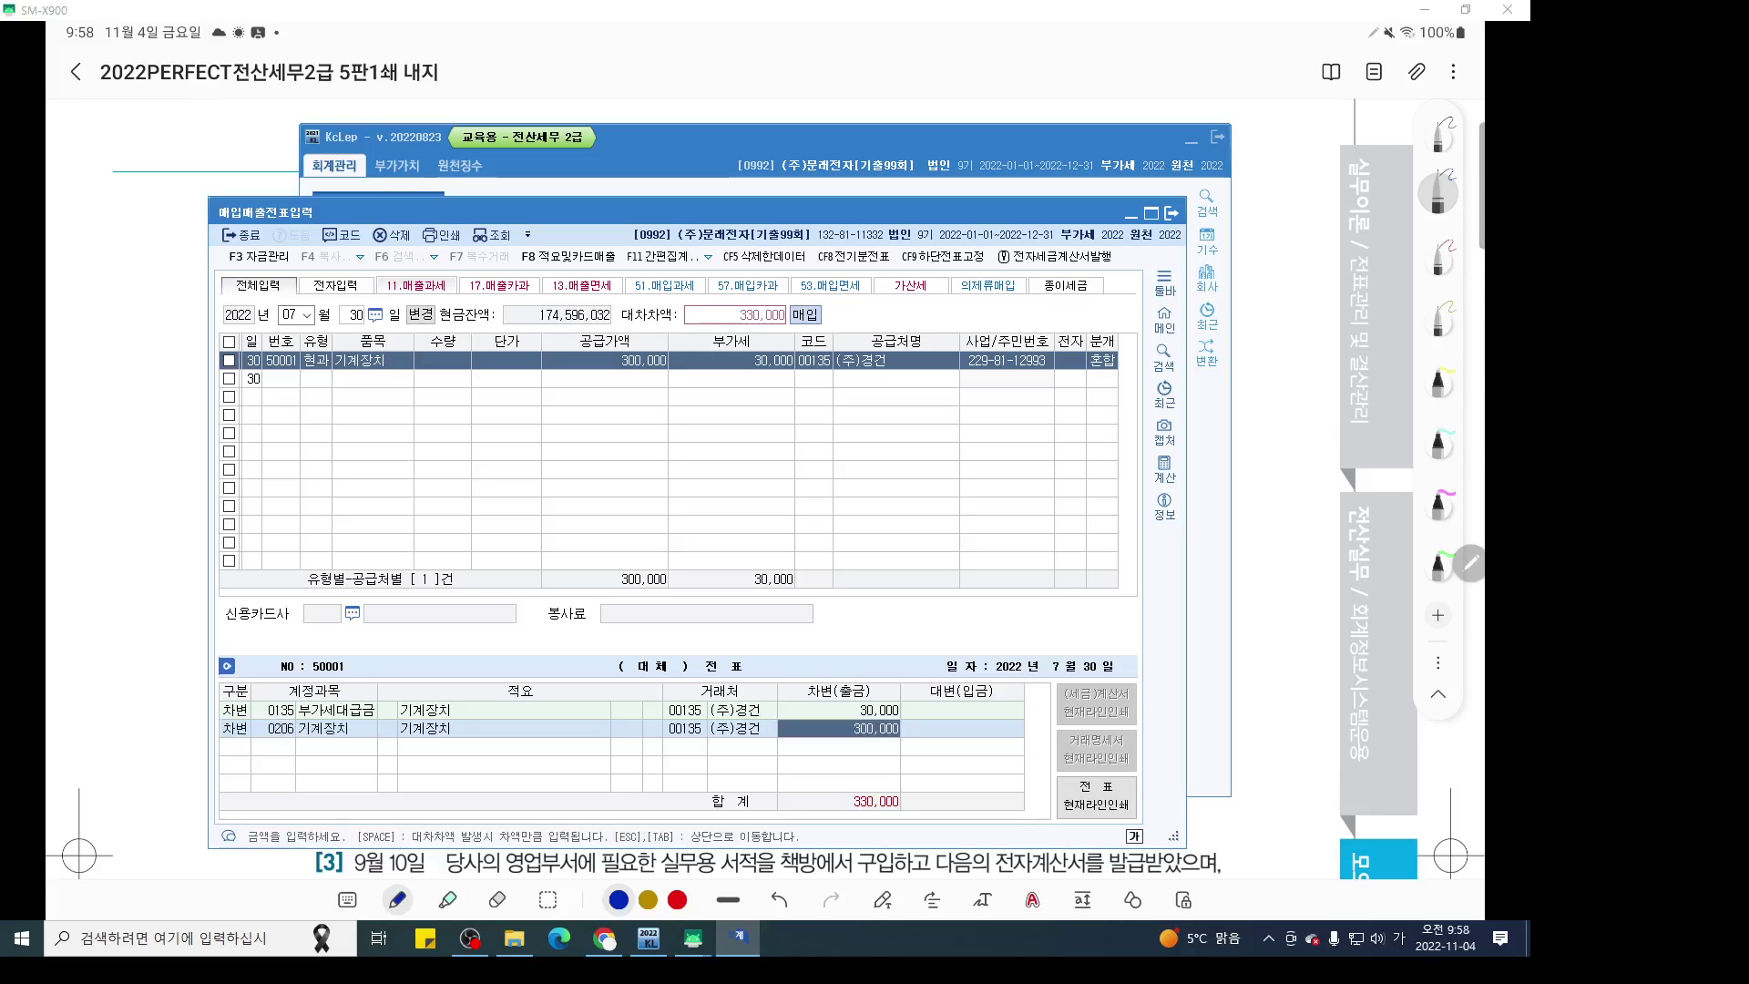
Add a credit line for account 0103 보통예금 with an amount of 330,000
key("Return")
key("Return")
type("103")
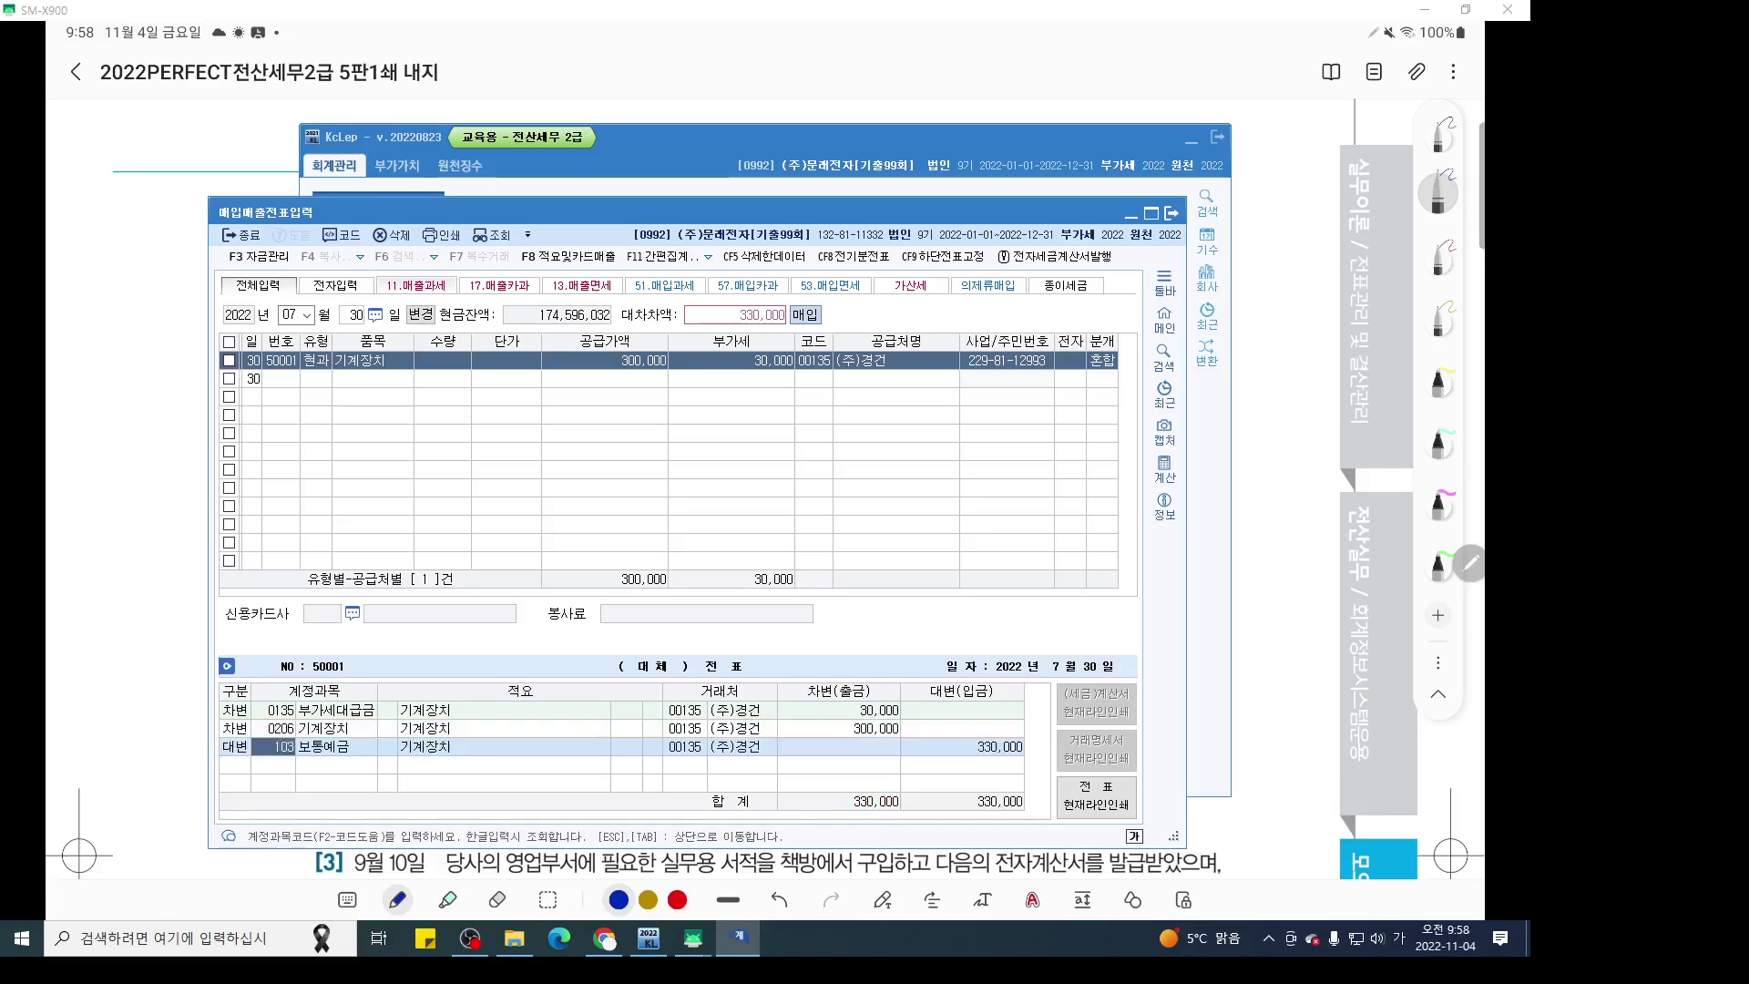
key("Return")
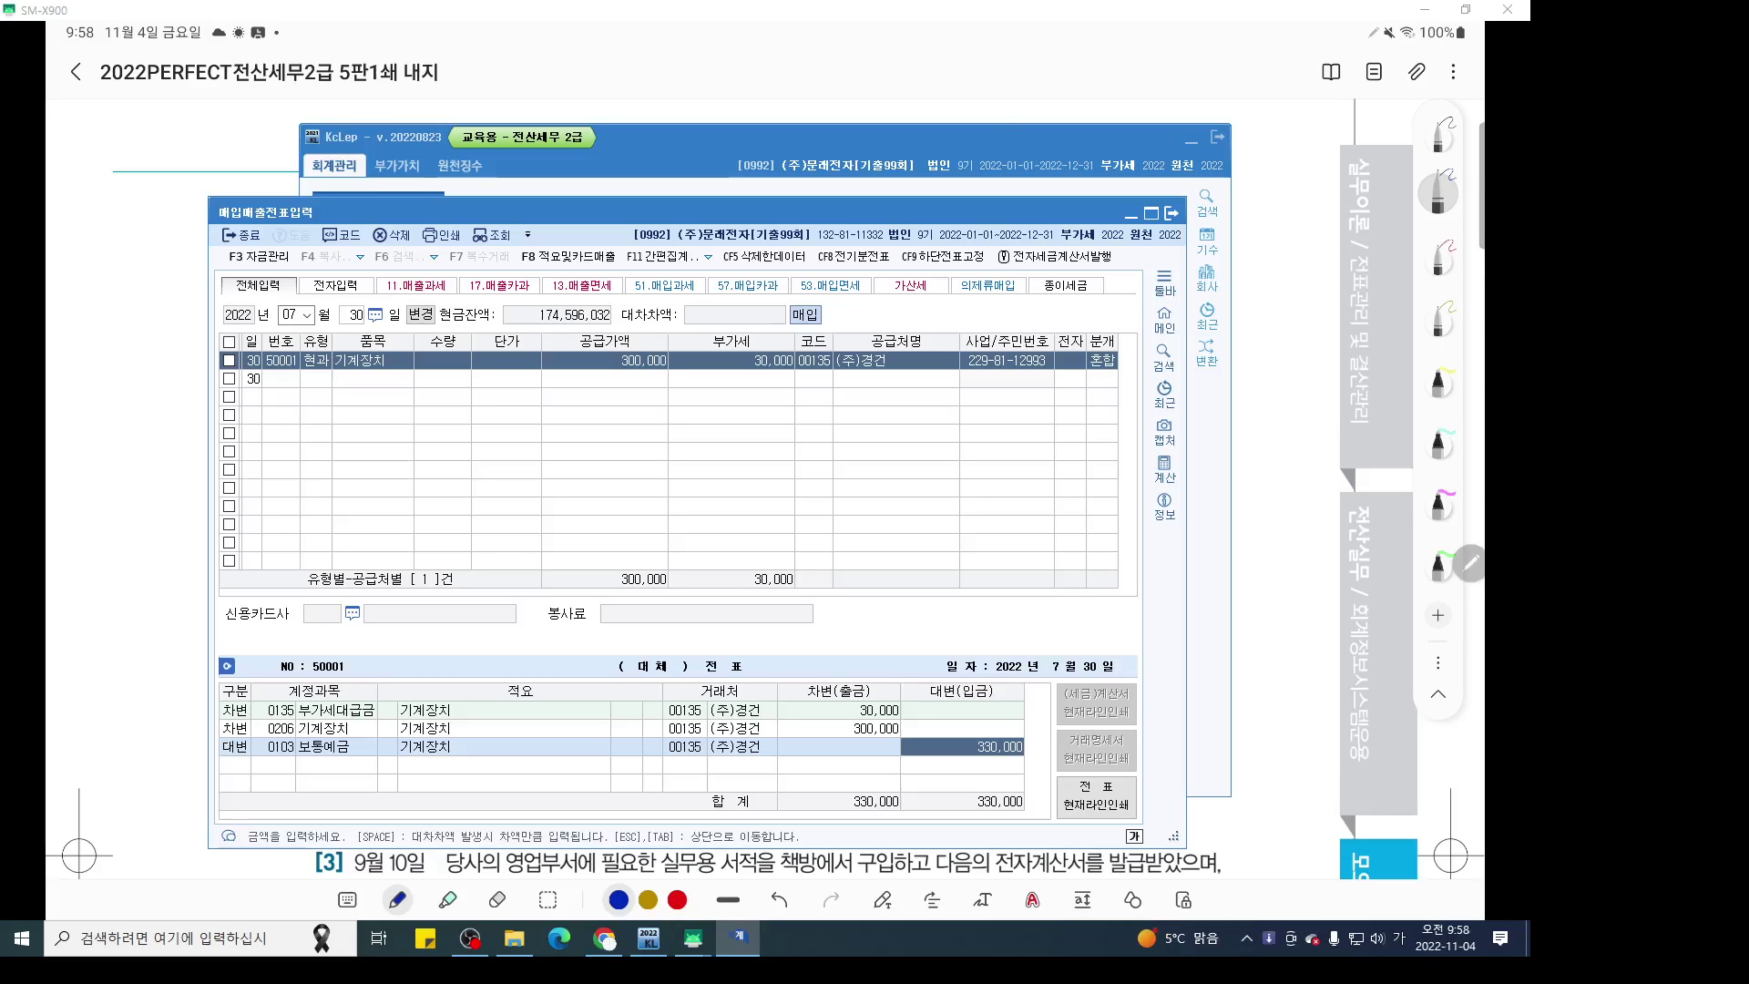
Switch to the exam page and underline 인천세관, 수입전자세금계산서 and the cash VAT payment in the August 10 transaction
key("alt+Tab")
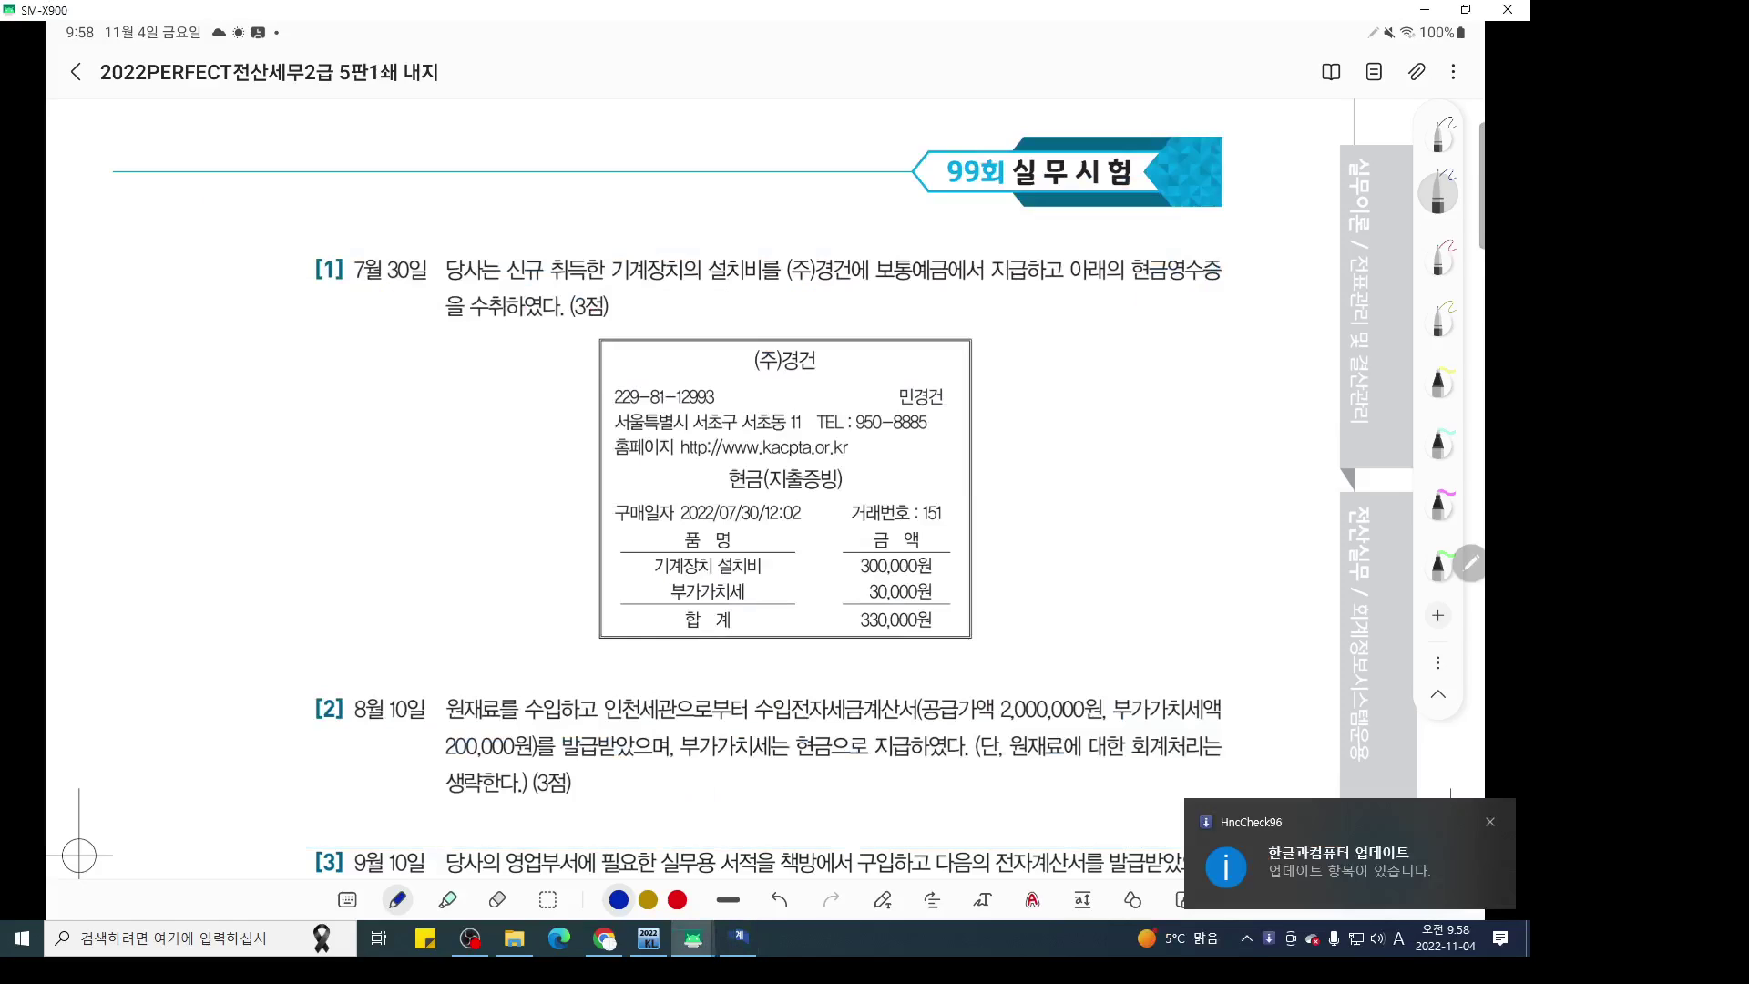
left_click_drag(79, 856, 80, 622)
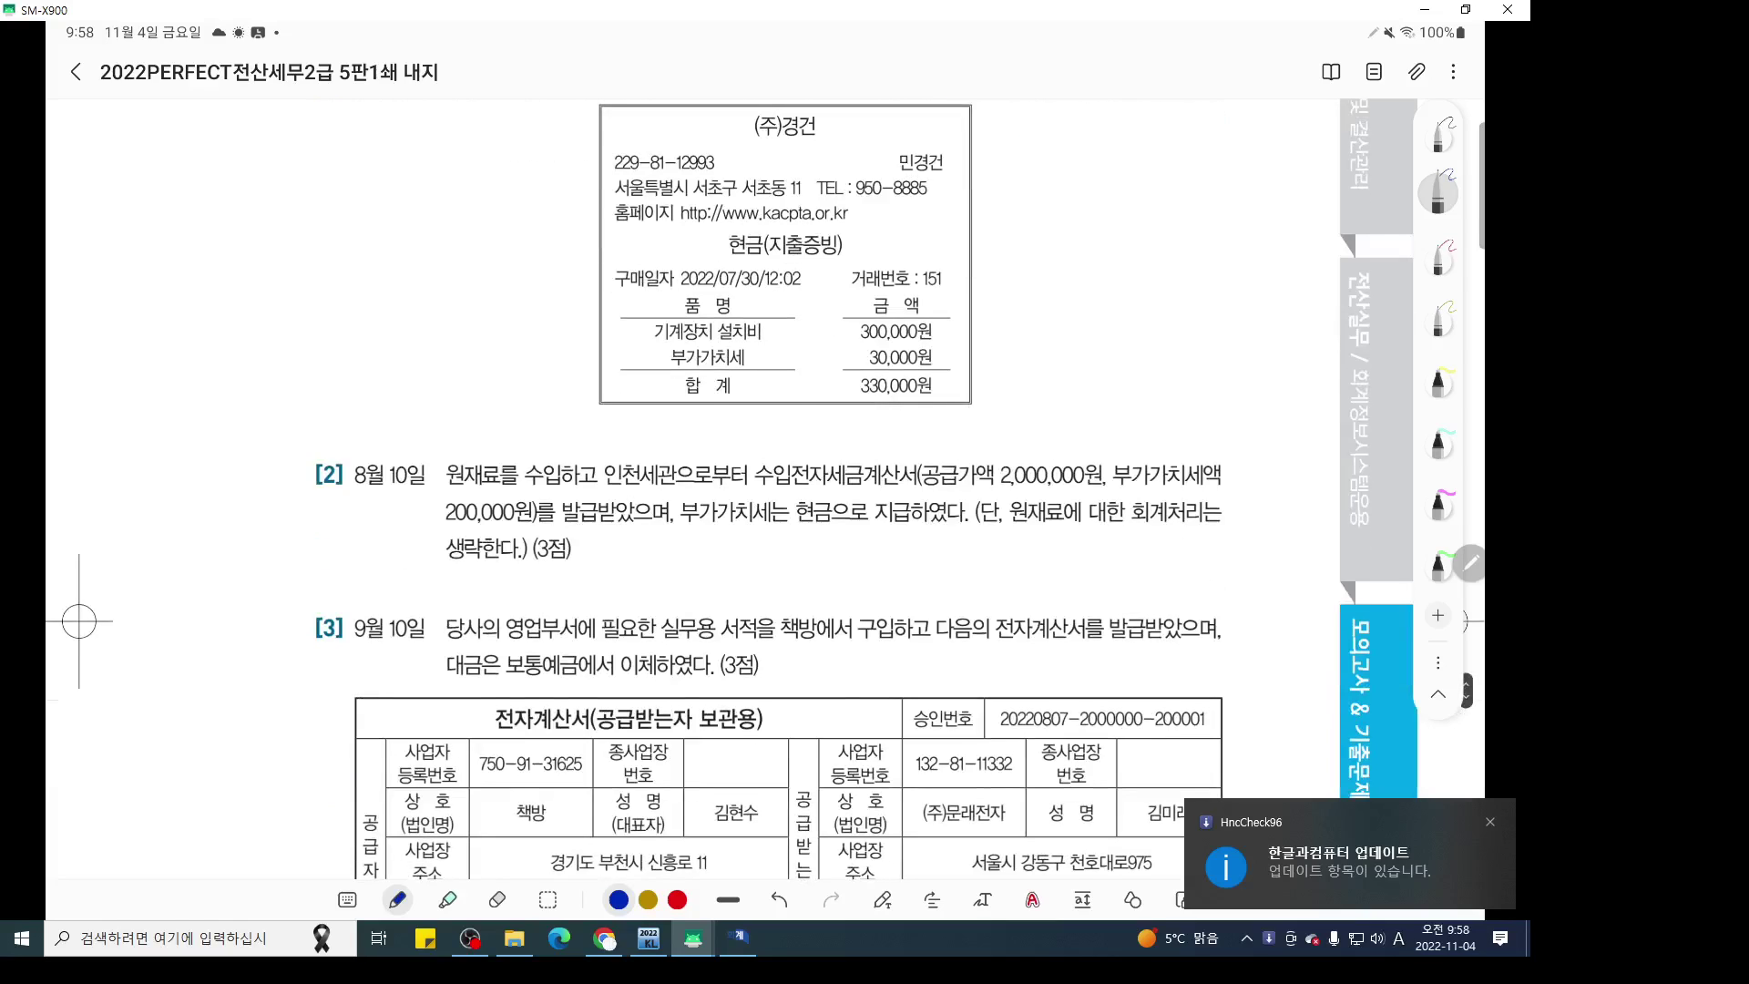
scroll(863, 491, "down", 1)
key("ctrl+2")
scroll(863, 492, "up", 3)
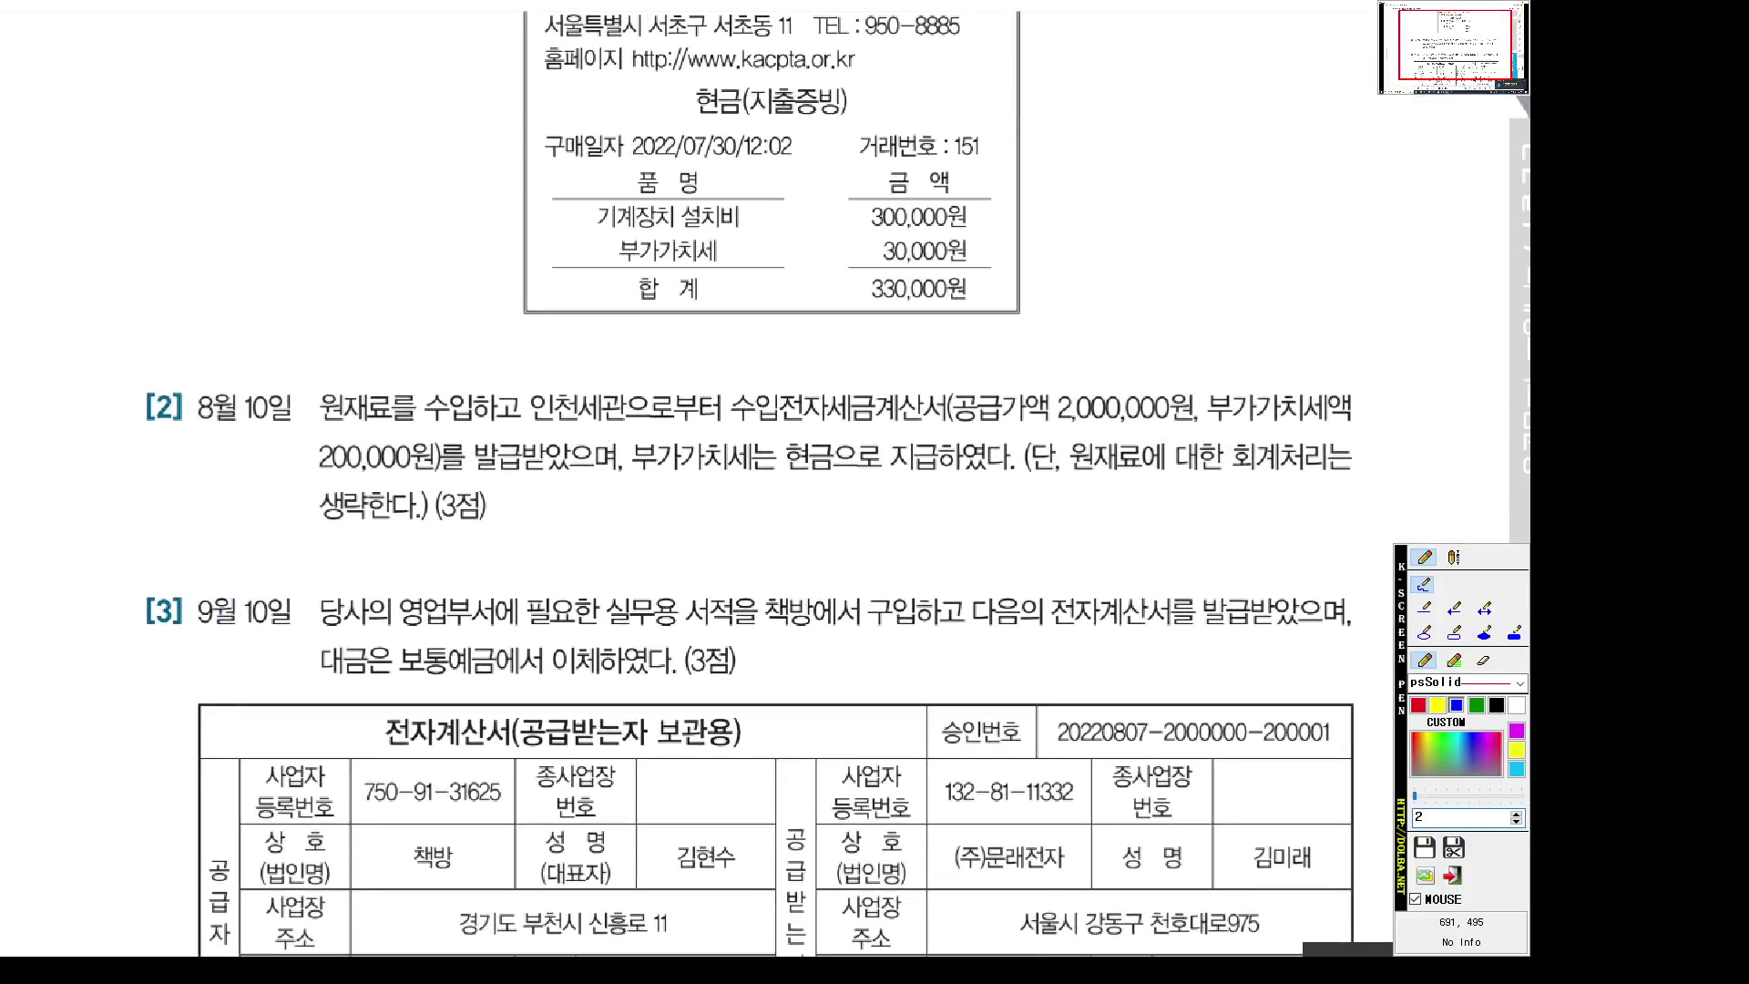
left_click_drag(532, 426, 624, 426)
left_click_drag(741, 426, 917, 427)
left_click_drag(639, 476, 937, 476)
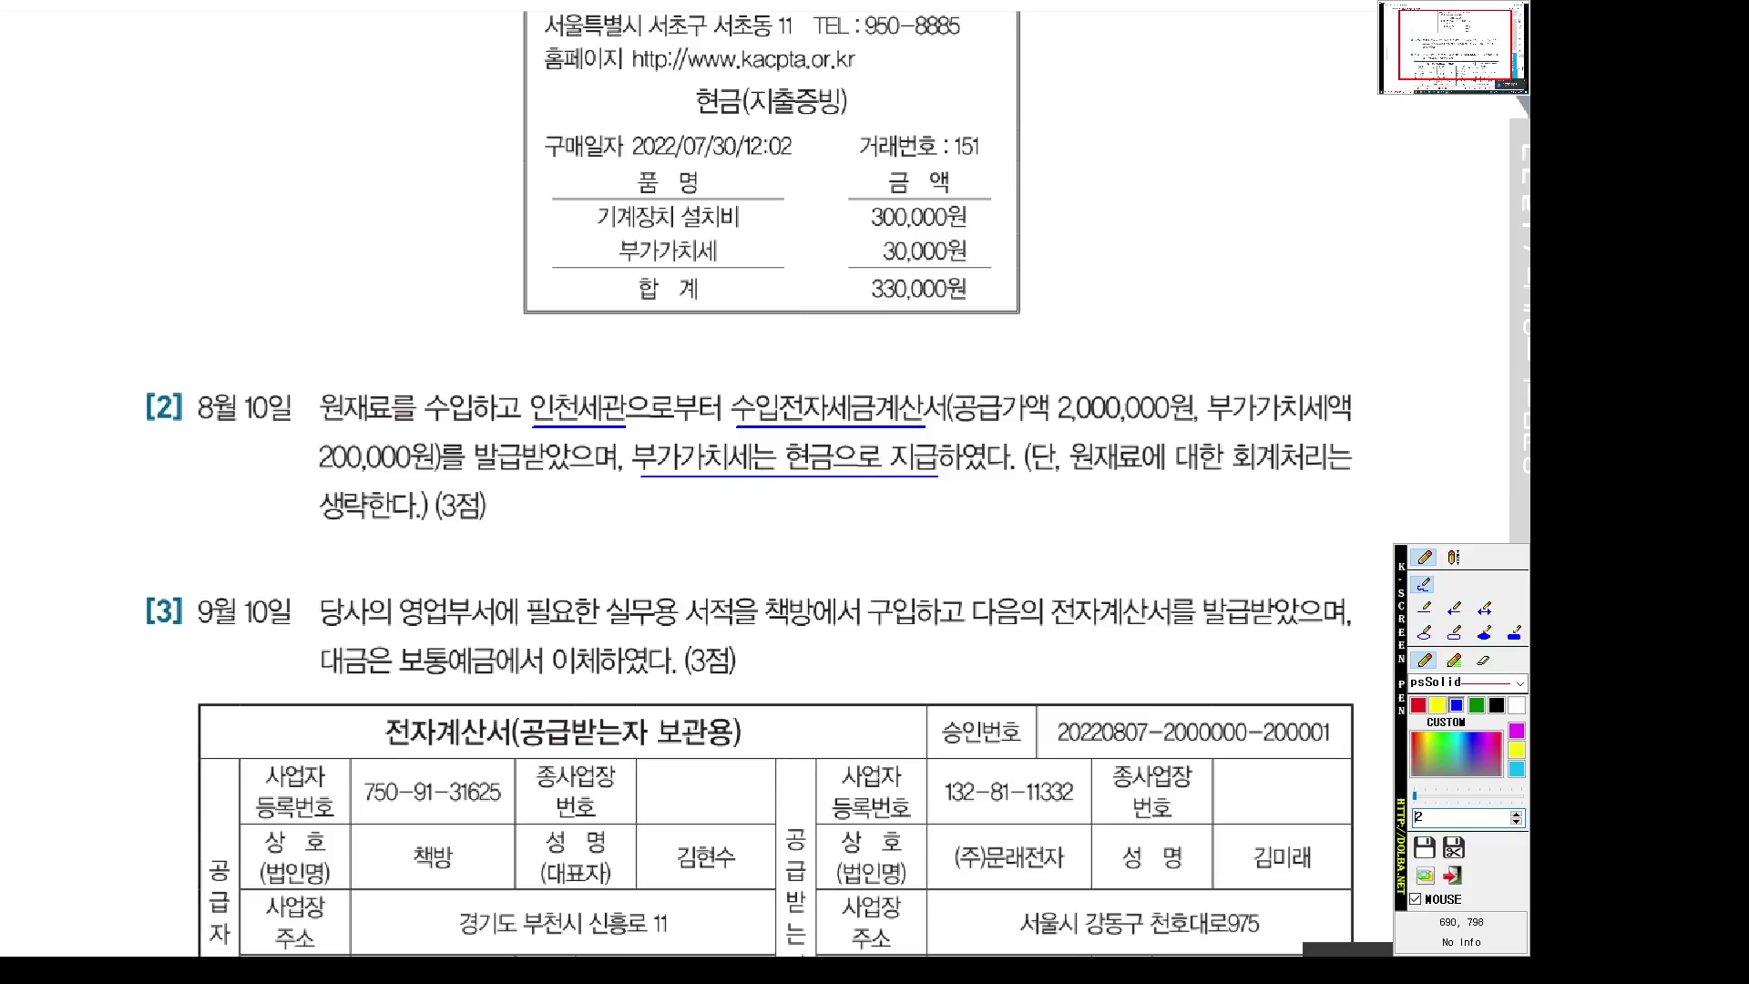
key("Escape")
Switch to the KcLep 매입매출전표입력 window and start an August 10 entry with type 55 수입
left_click(737, 938)
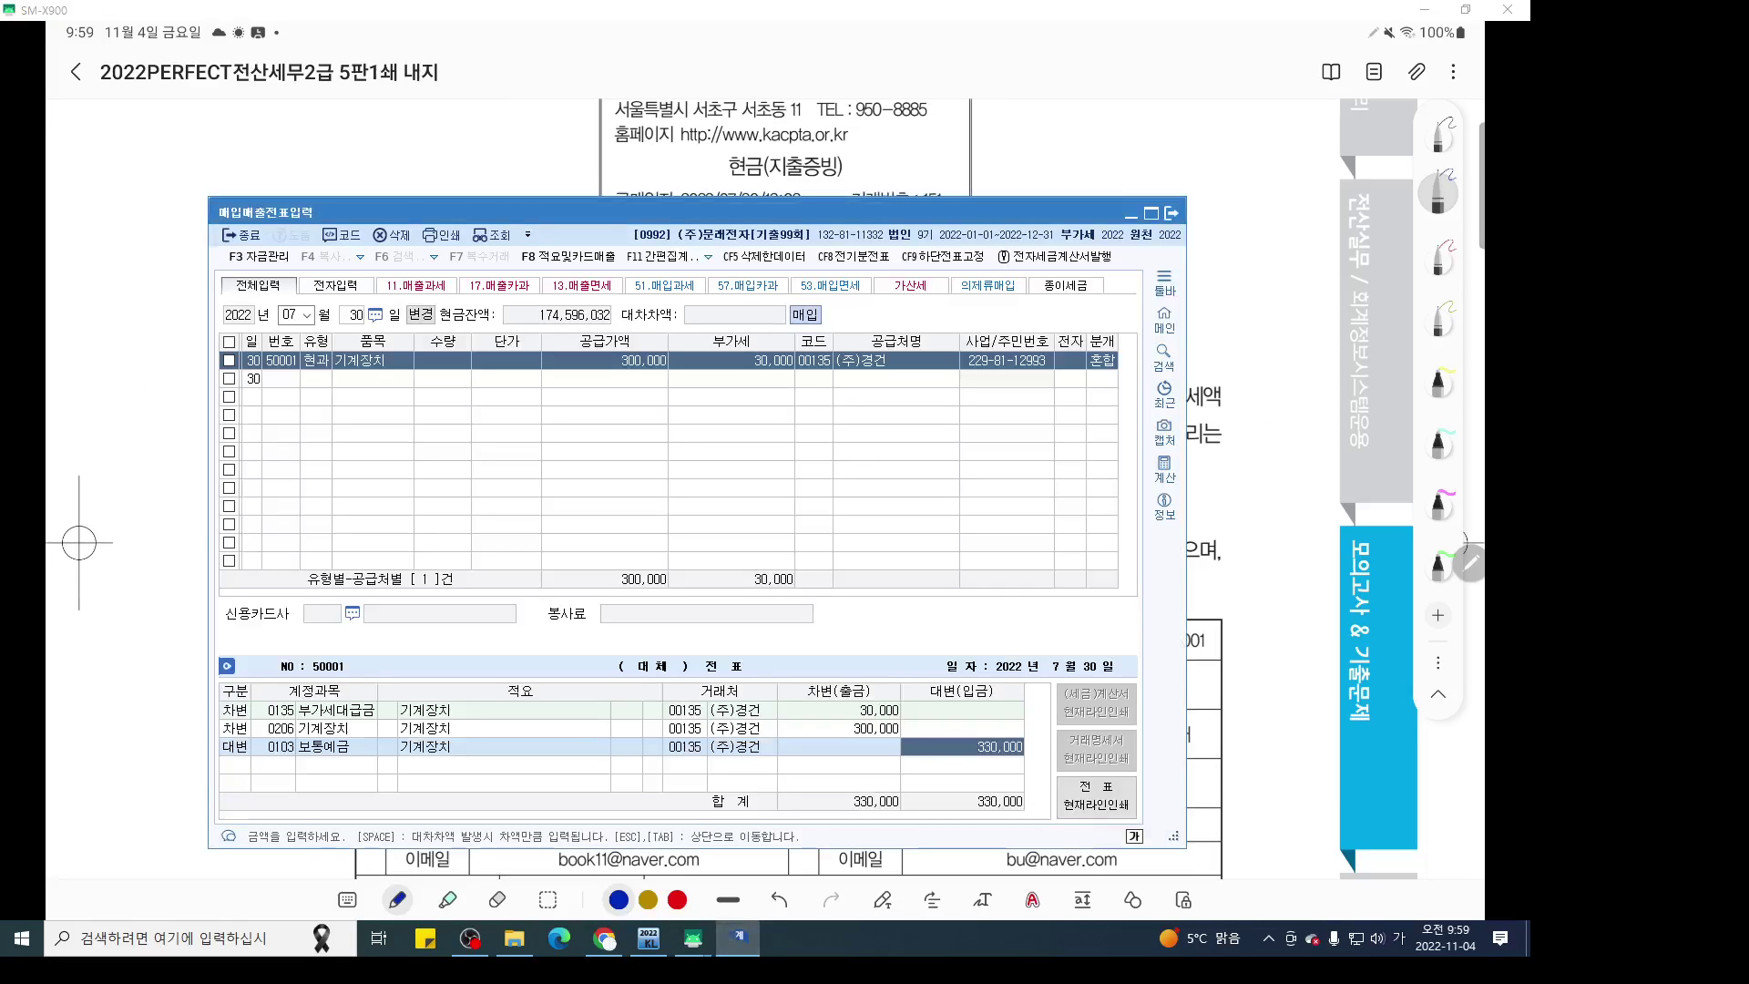
left_click(290, 315)
type("8")
key("Return")
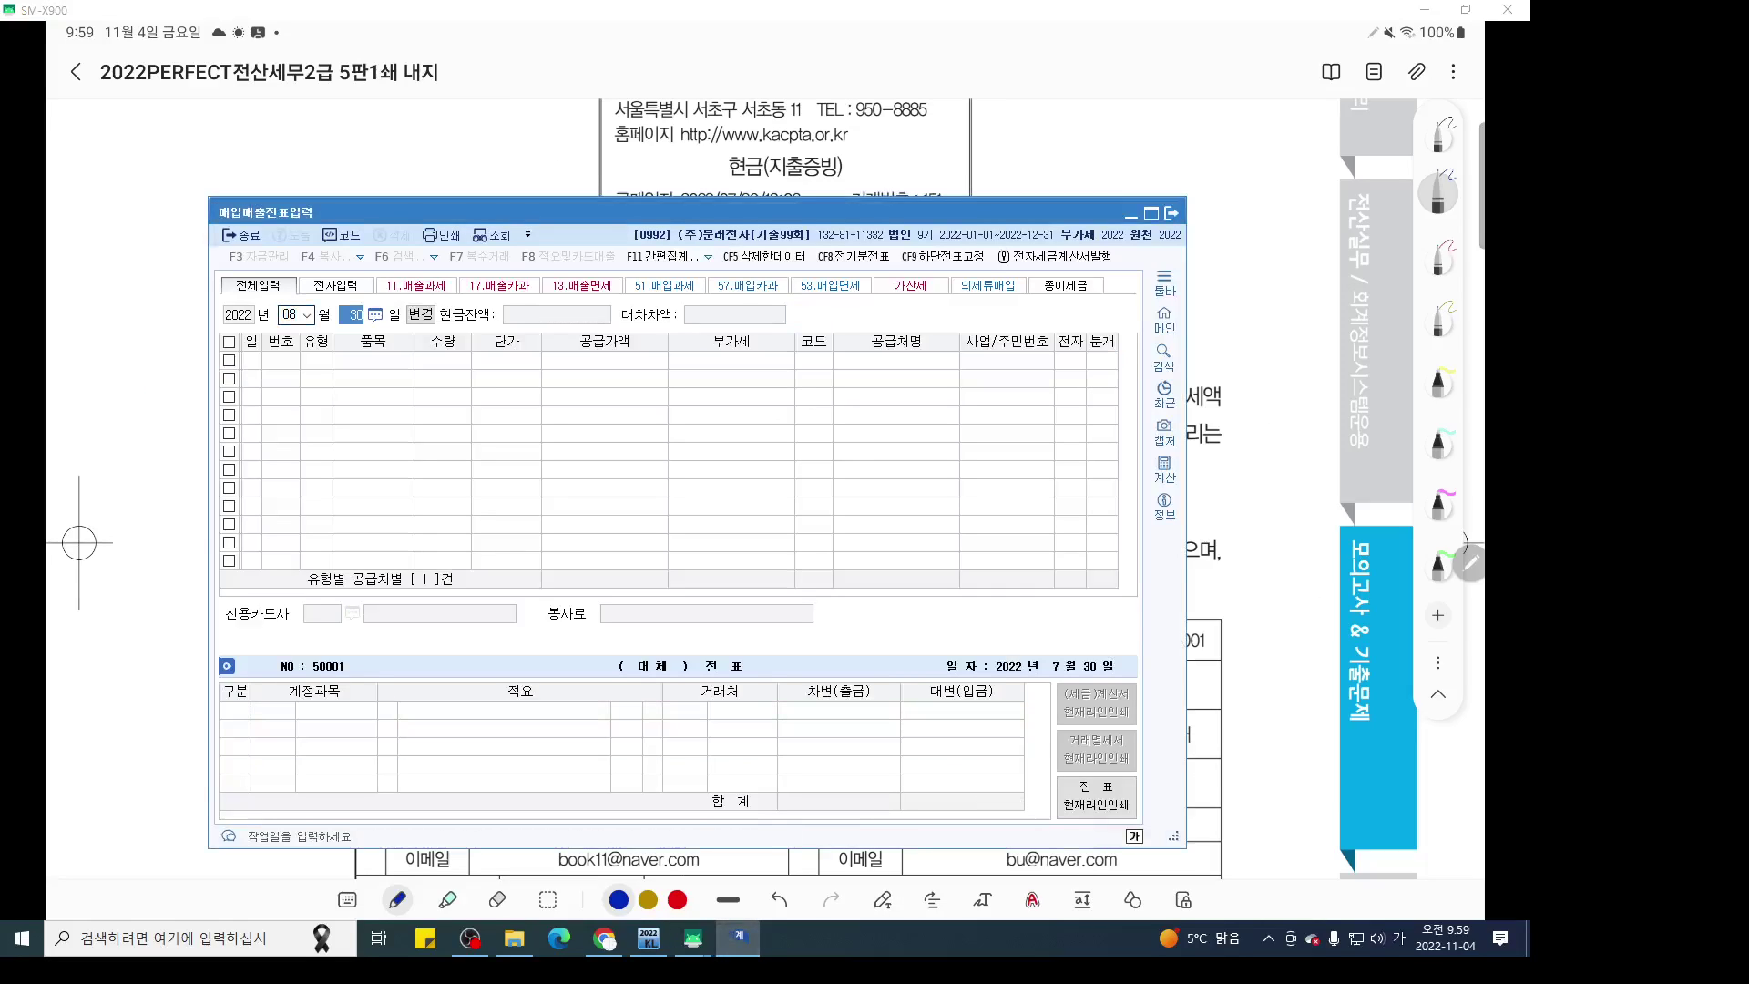
type("10")
key("Return")
type("55")
key("Return")
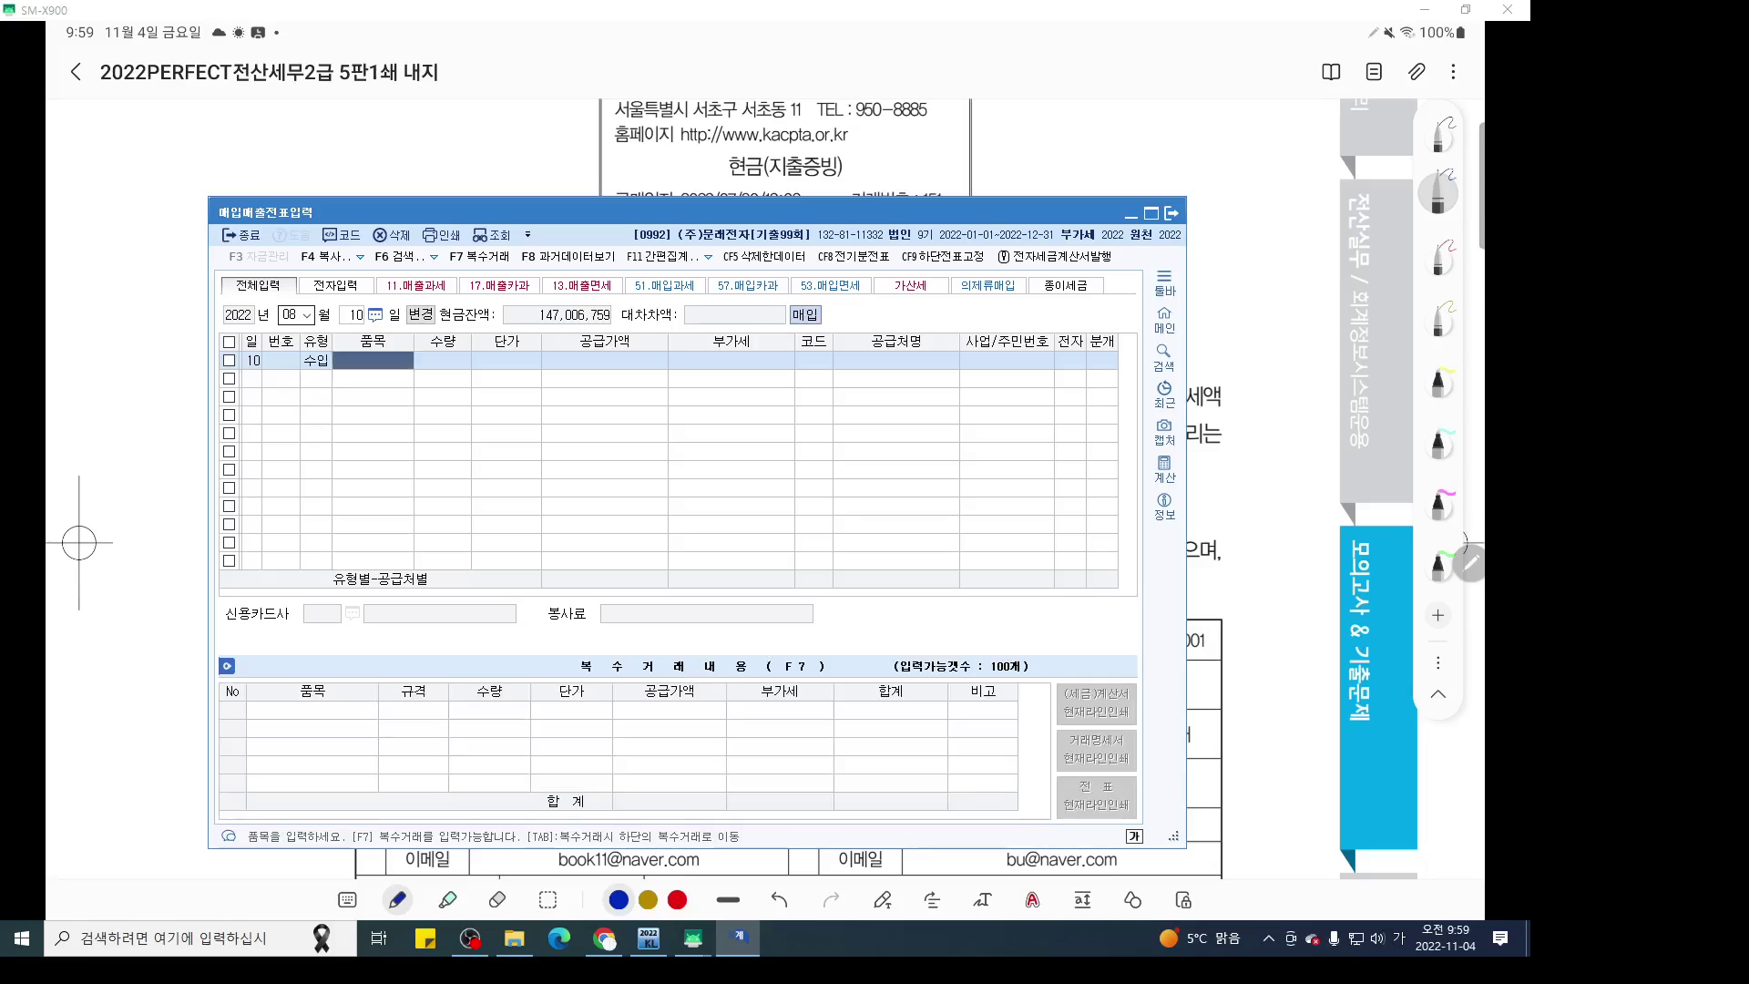
Leave the 품목 blank and enter 2,000,000 as the 공급가액 of the August 10 entry
key("Return")
key("Return")
type("2,000")
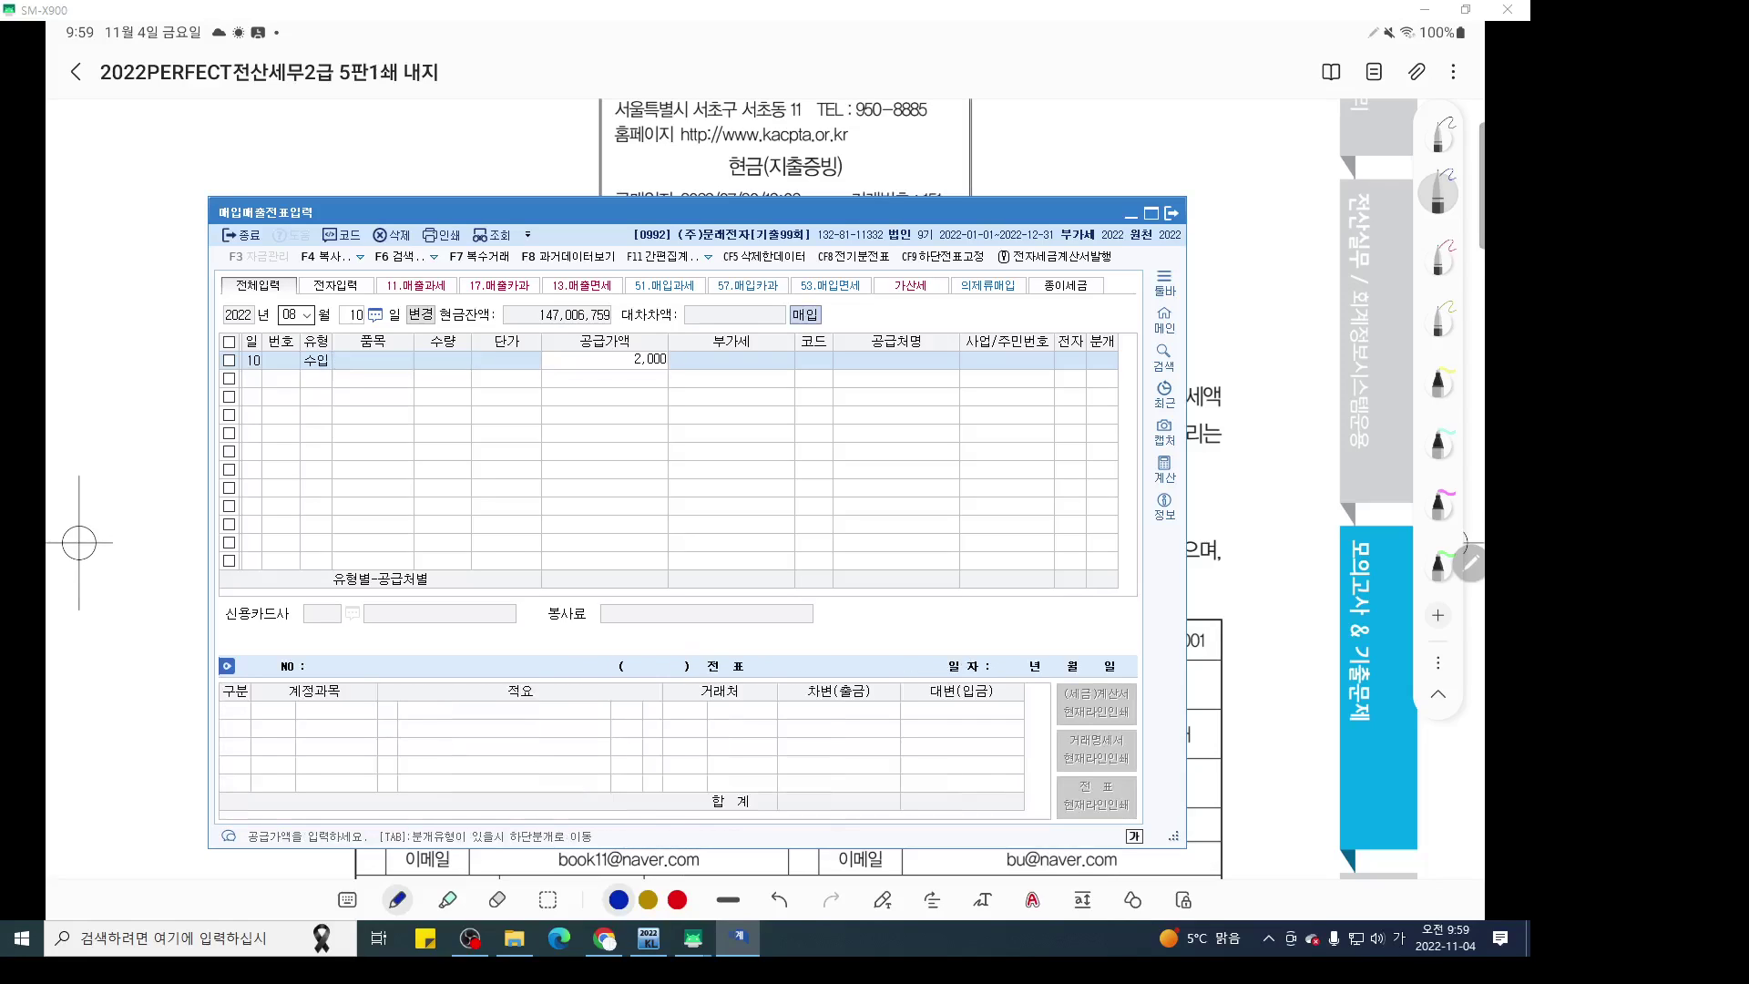
type(",000")
key("Return")
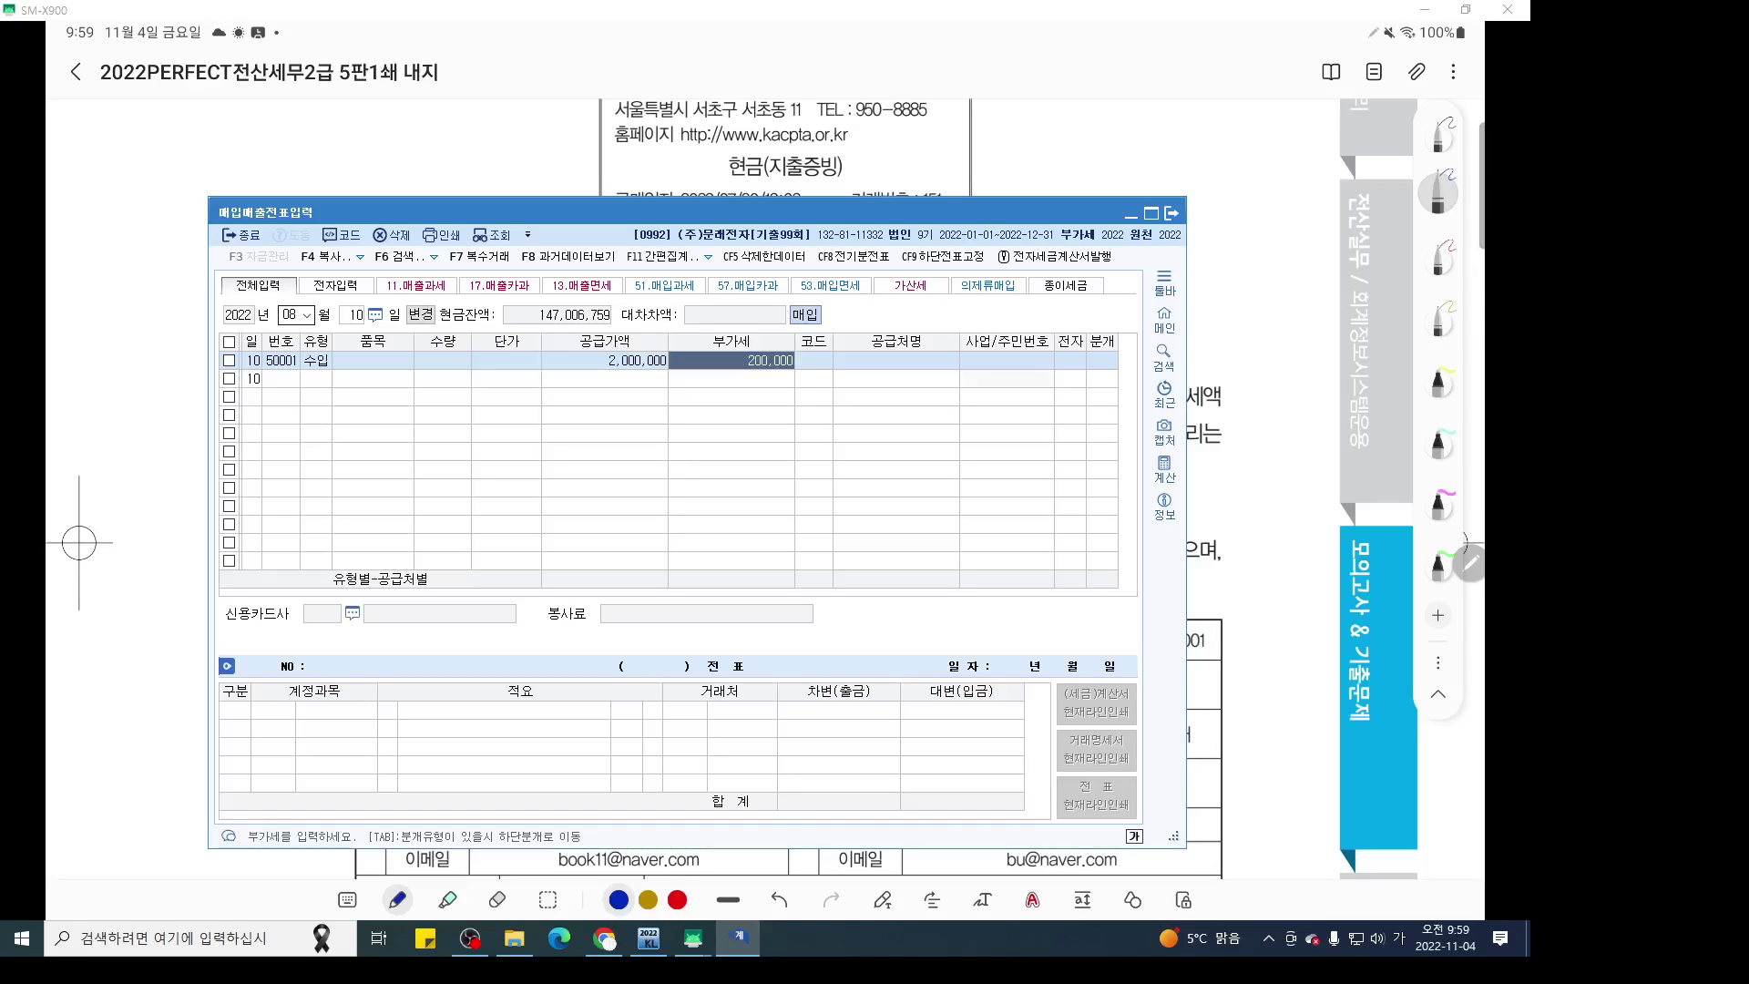
Switch to the exam page and underline the August 10 note 원재료에 대한 회계처리는 생략한다
key("alt+Tab")
key("F9")
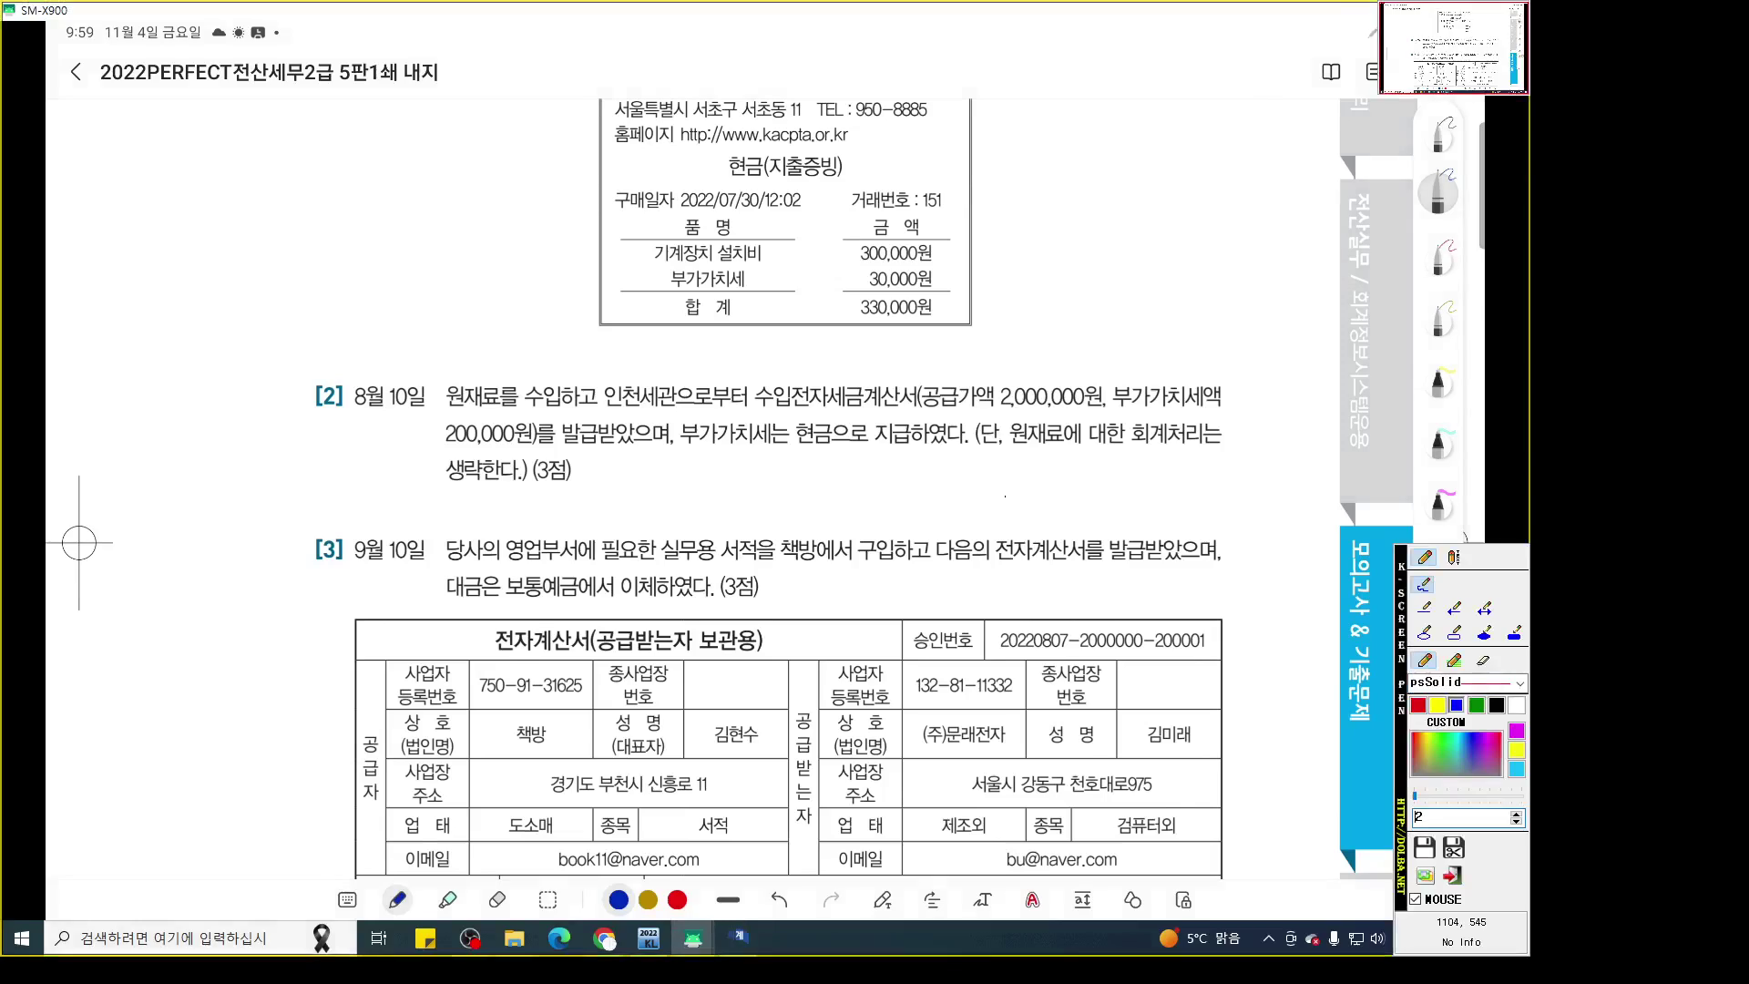
scroll(1005, 496, "up", 2)
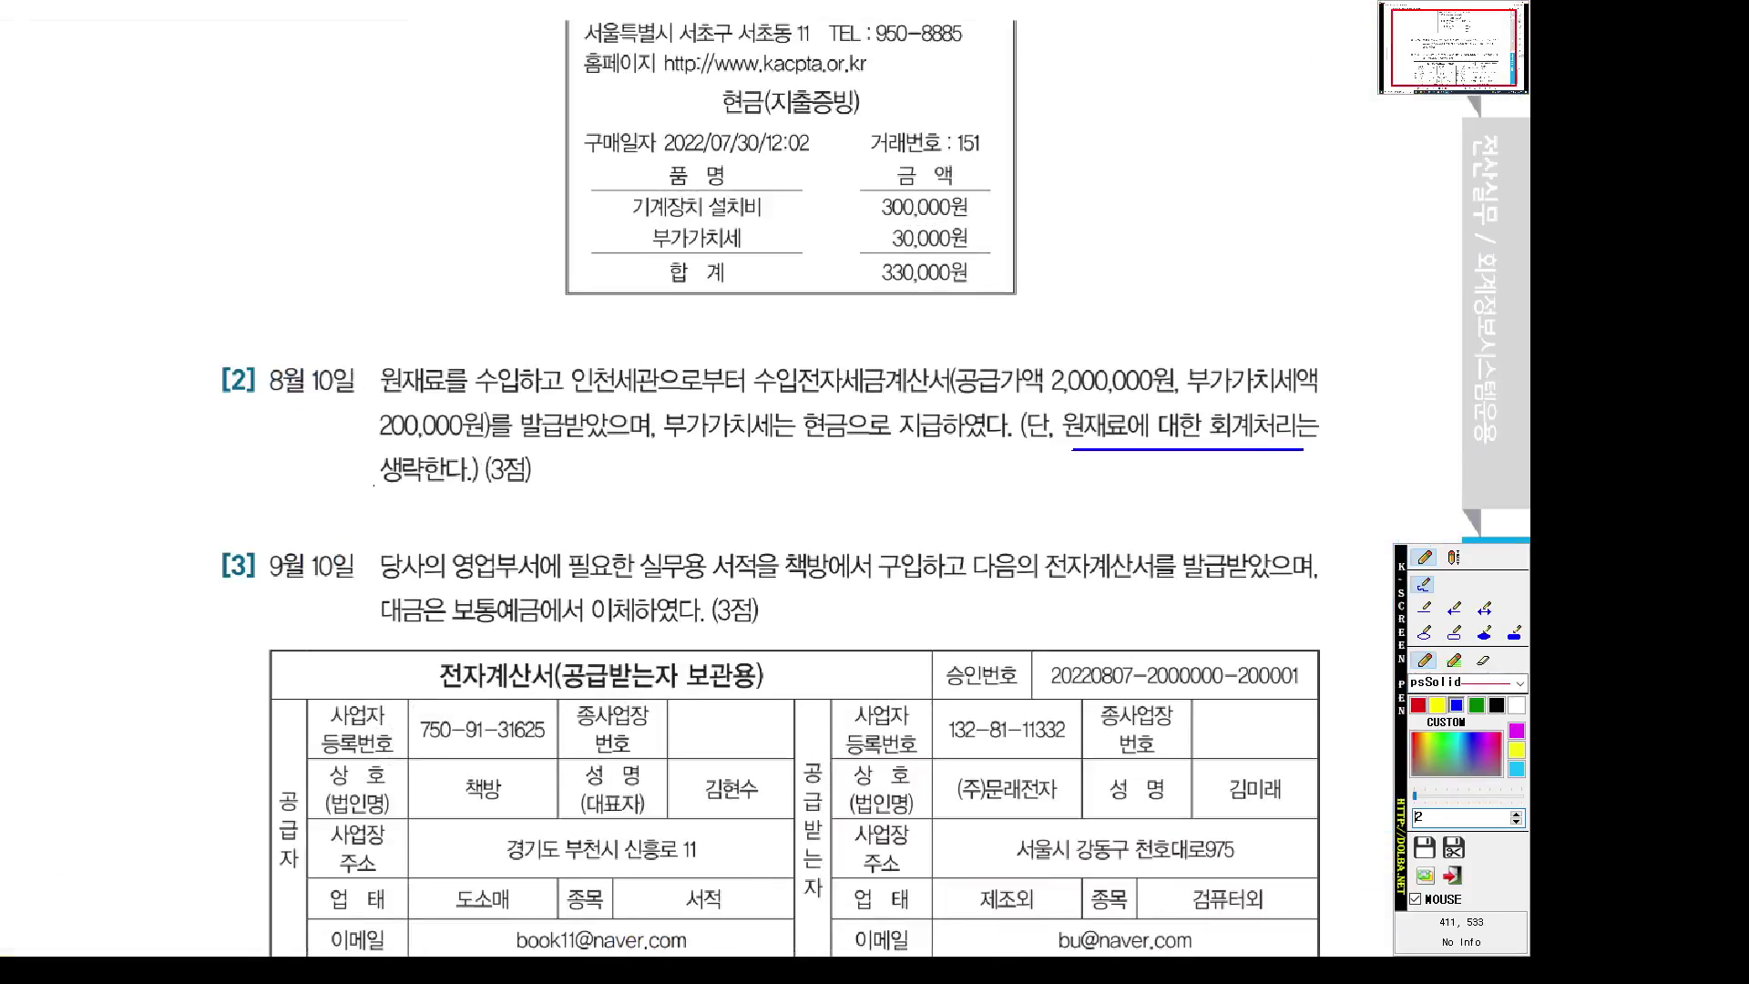
left_click_drag(374, 485, 472, 486)
left_click(1452, 875)
Return to the KcLep voucher window and choose 인천세관 as the supplier of the August 10 entry
left_click(739, 938)
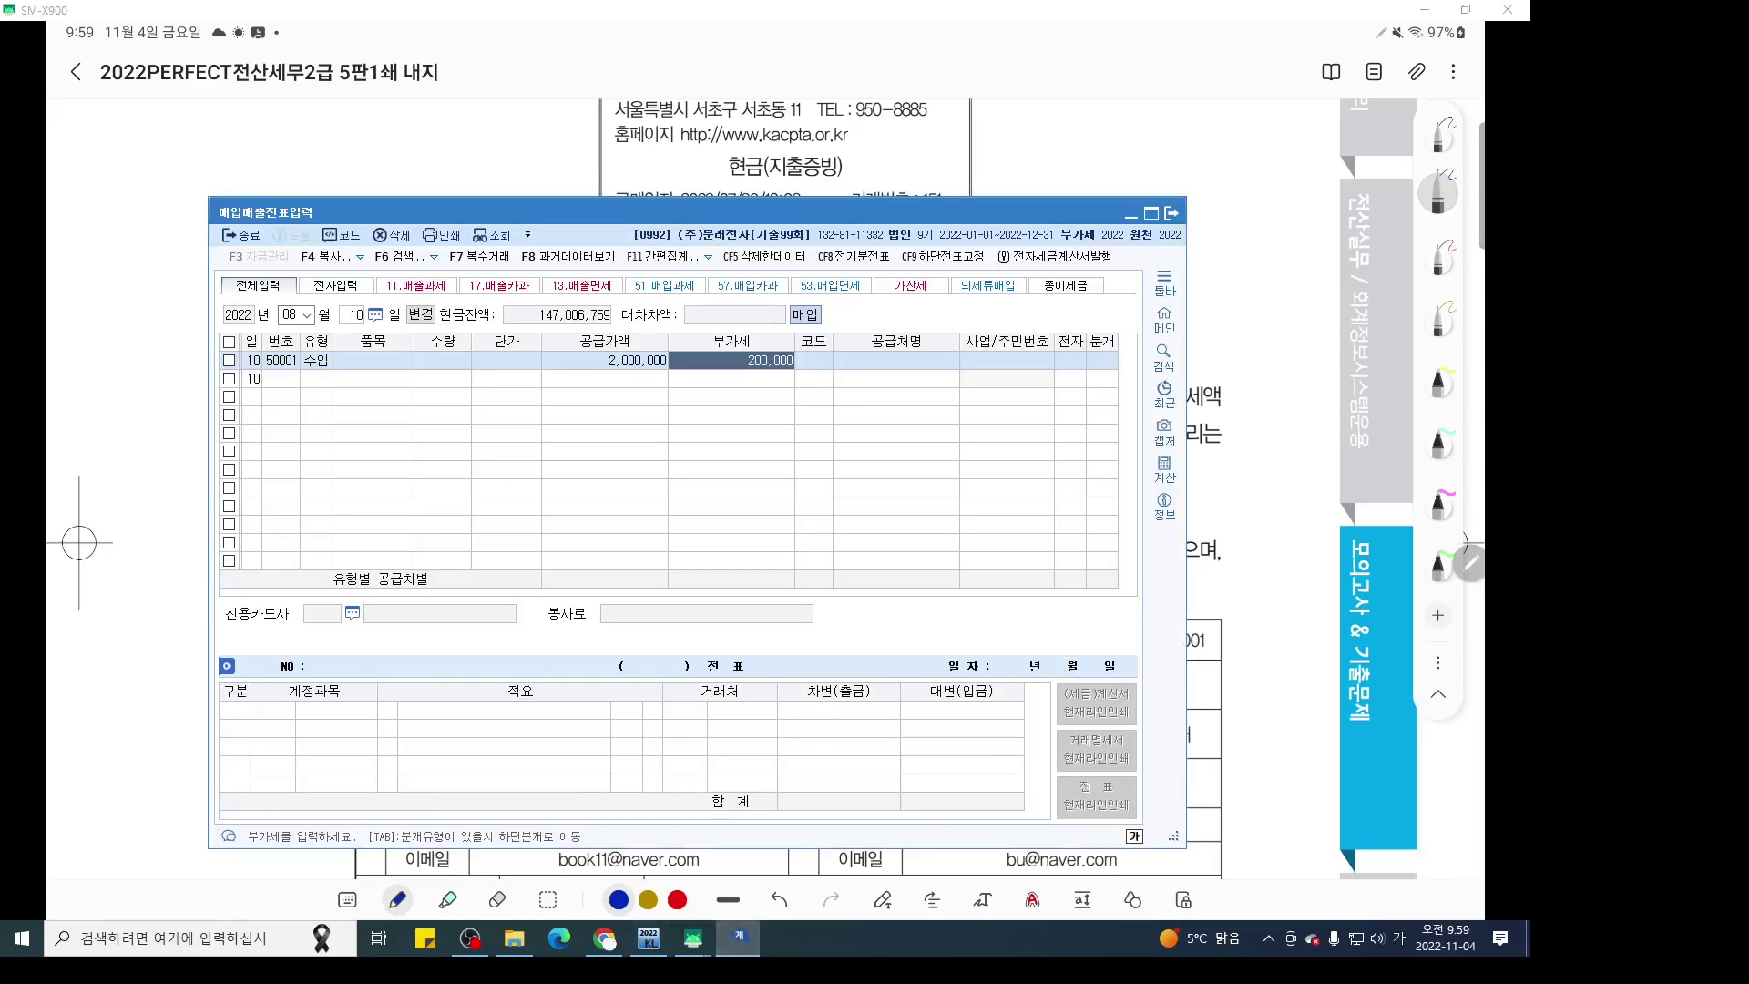
key("Return")
type("인천")
key("Return")
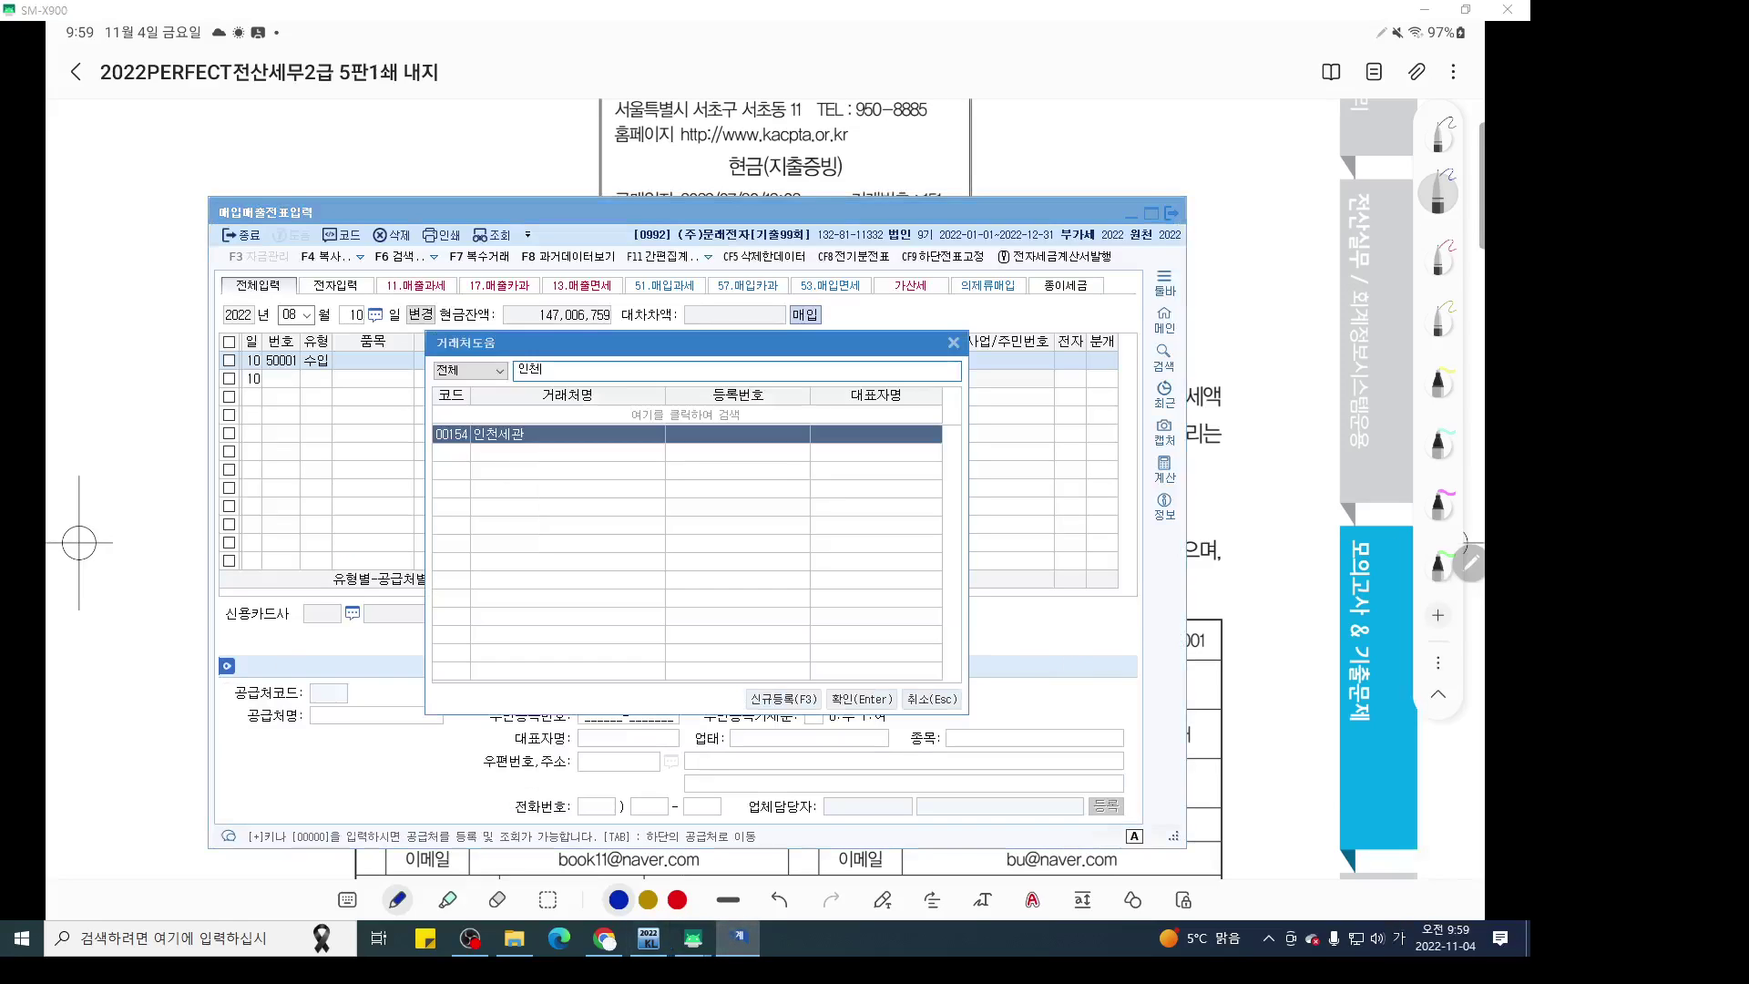
key("Return")
key("Return")
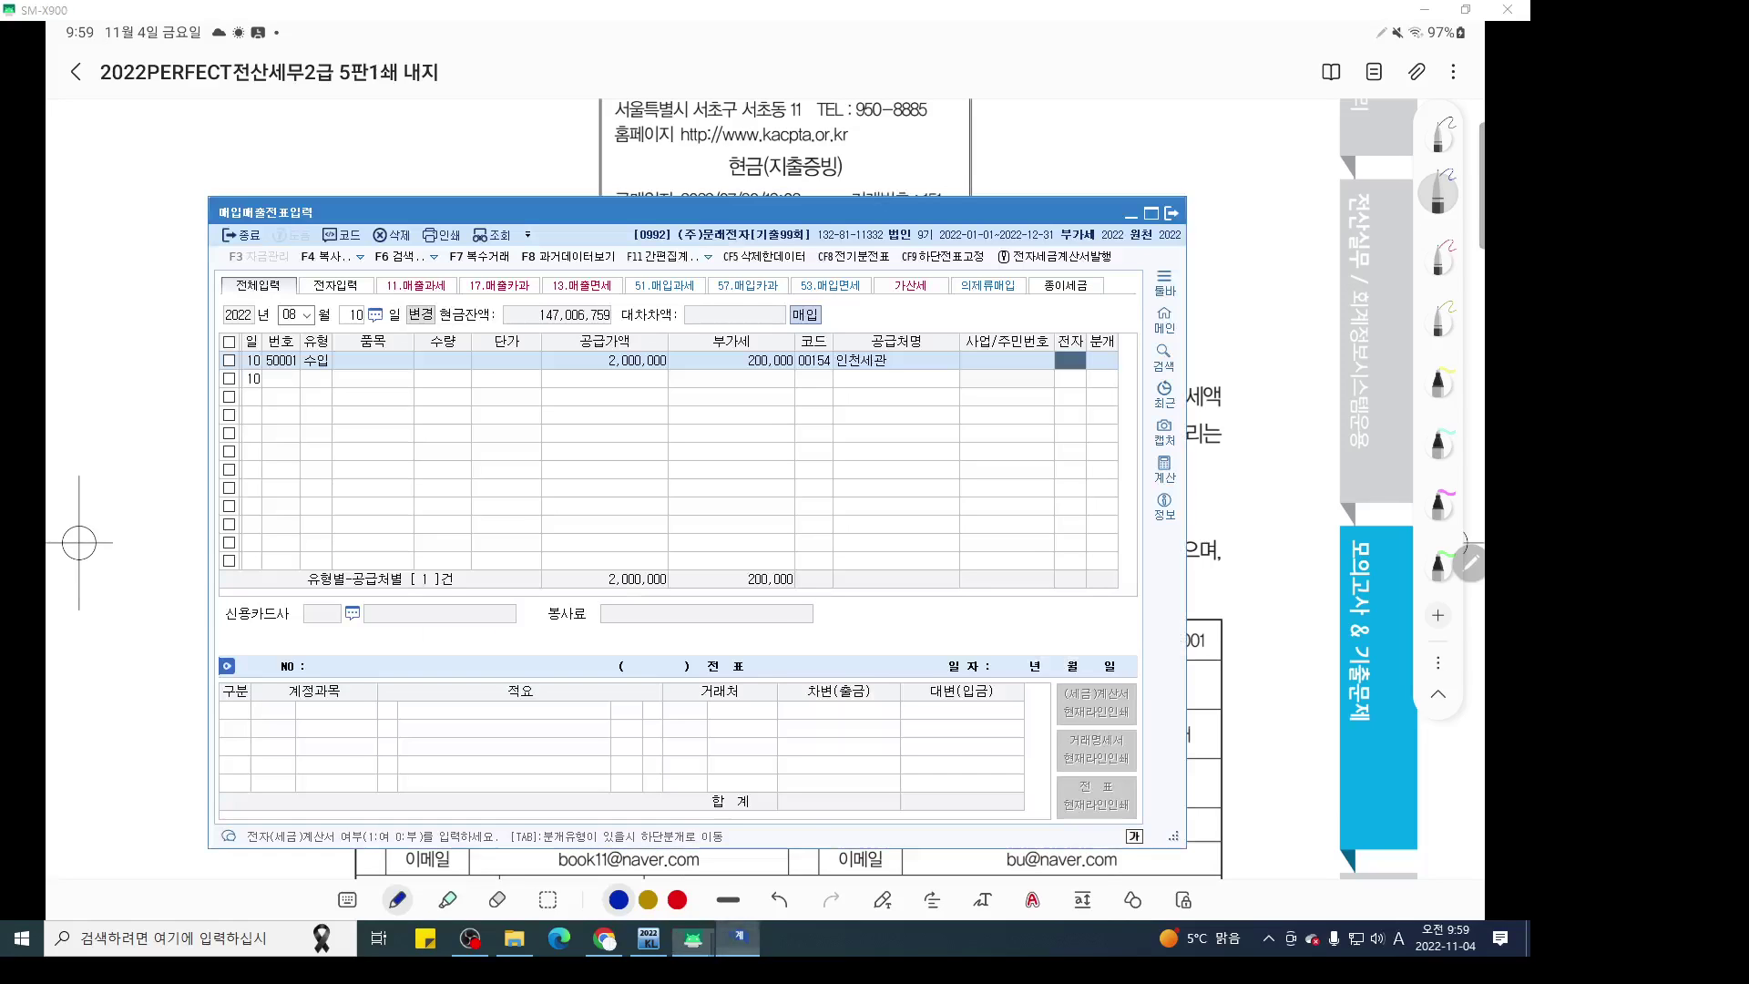
Mark the August 10 entry as electronic (여) and set its 분개 type to 1 현금
type("1")
key("Return")
type("1")
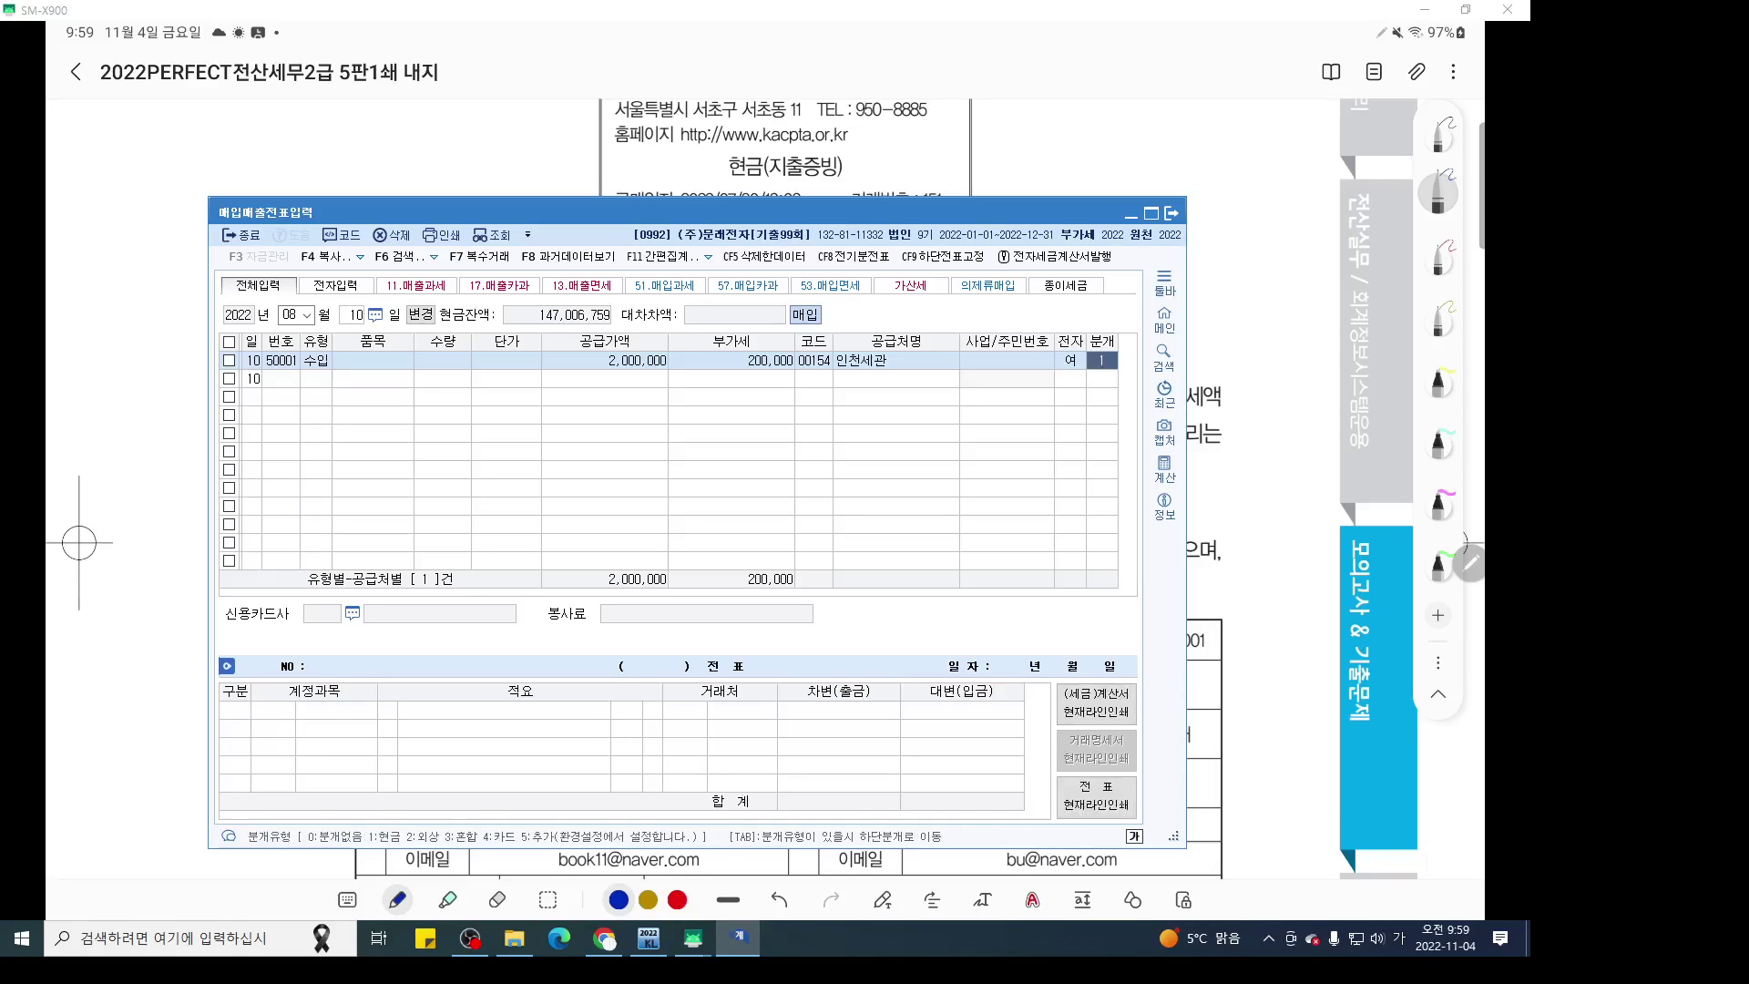
key("Return")
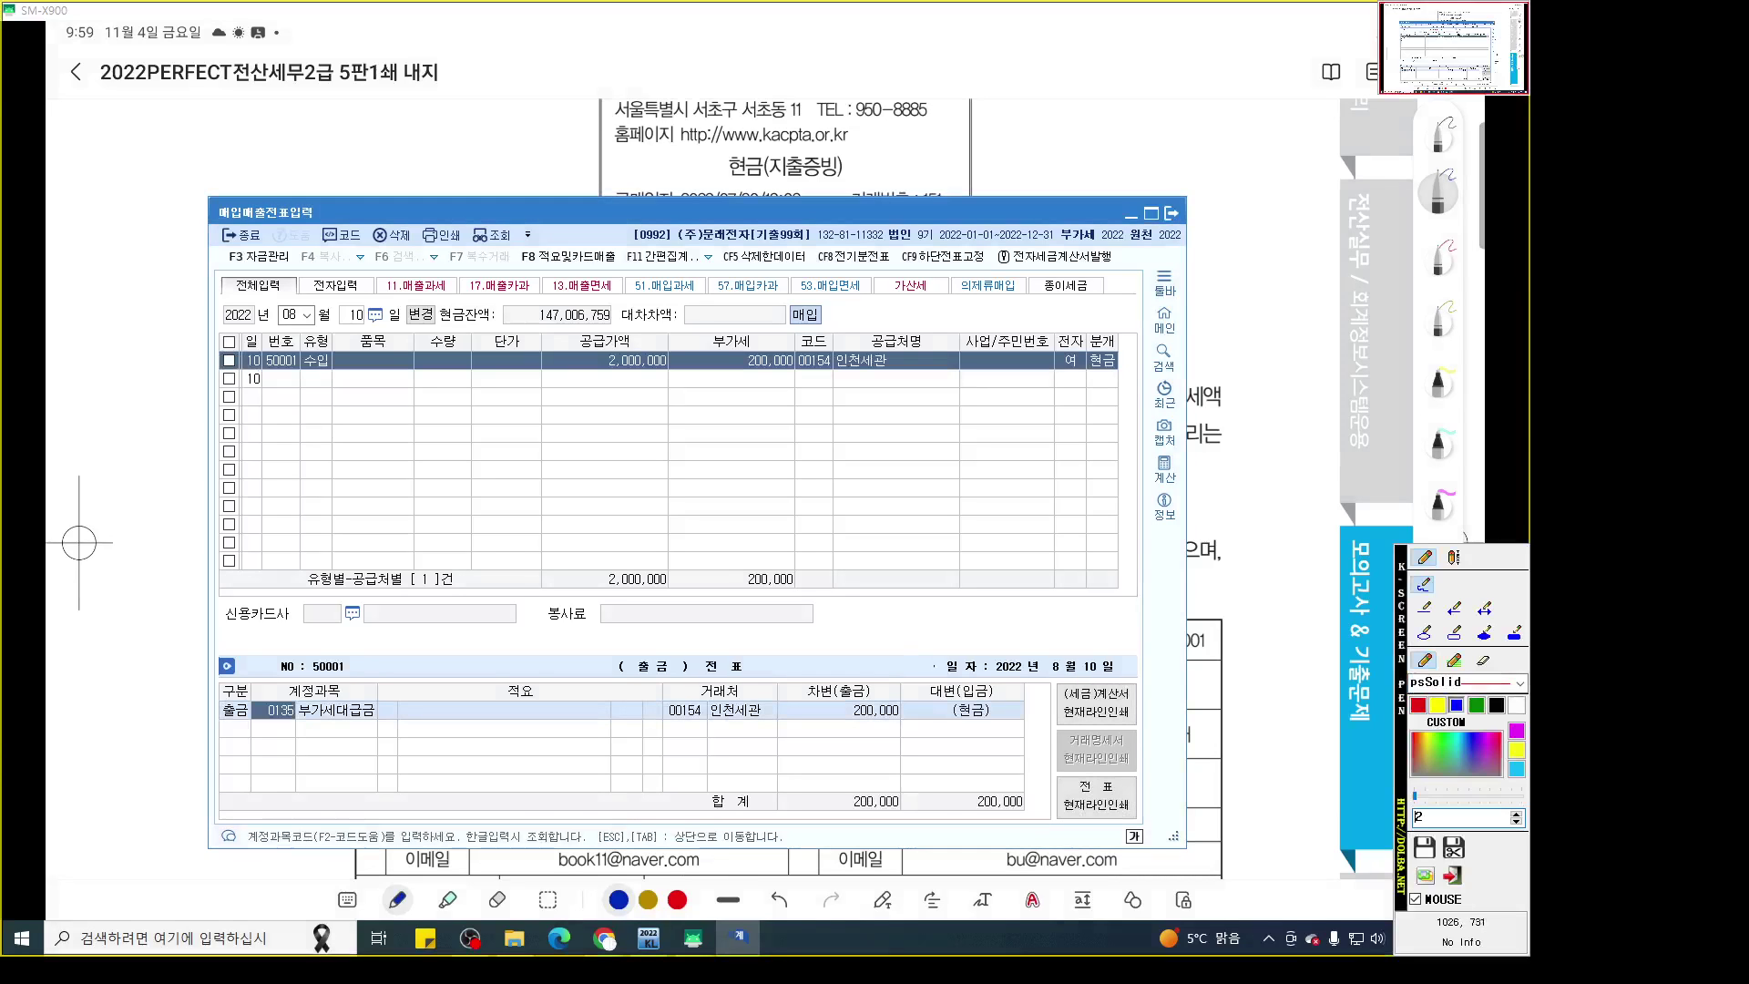
mouse_move(769, 366)
left_mouse_down()
mouse_move(610, 544)
mouse_move(561, 681)
mouse_move(643, 672)
left_mouse_up()
key("ctrl+z")
key("ctrl+z")
Draw an arrow from the August 10 entry's 부가세 amount to the 부가세대급금 line's debit amount
mouse_move(773, 367)
left_mouse_down()
mouse_move(847, 674)
mouse_move(880, 701)
mouse_move(968, 643)
left_mouse_up()
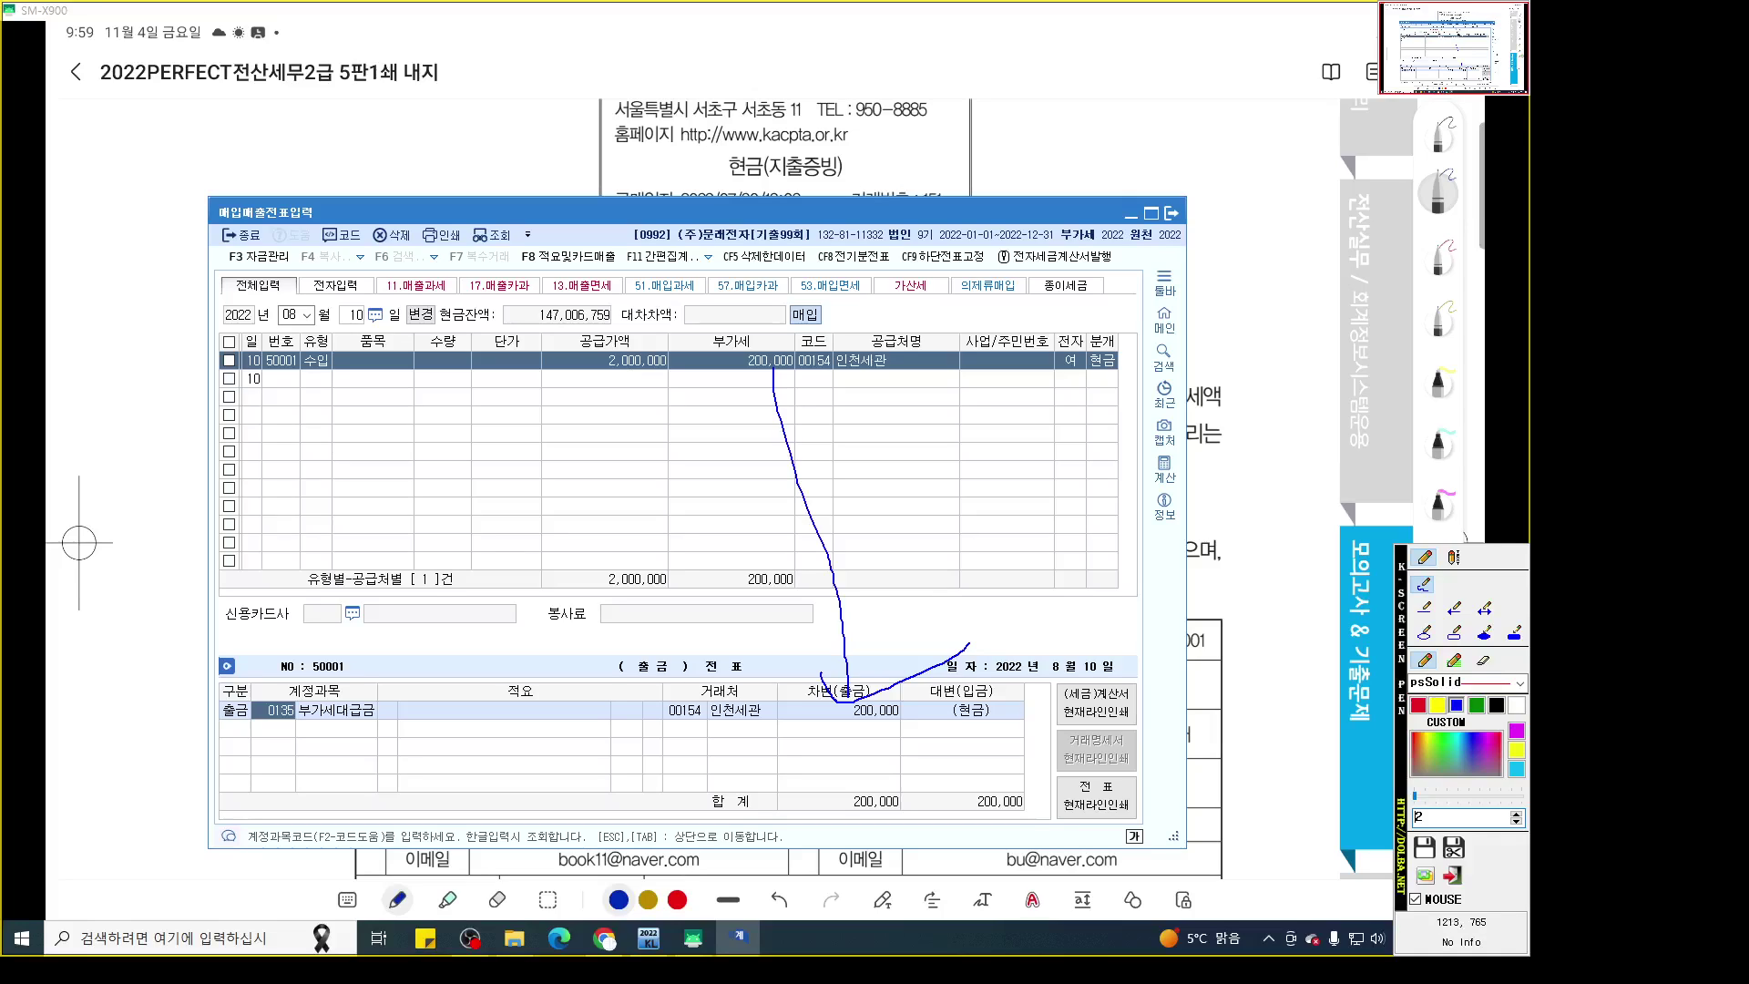
key("Escape")
Switch to the exam page and underline 서적 in the September 10 transaction, with an arrow to a handwritten 면세
key("alt+Tab")
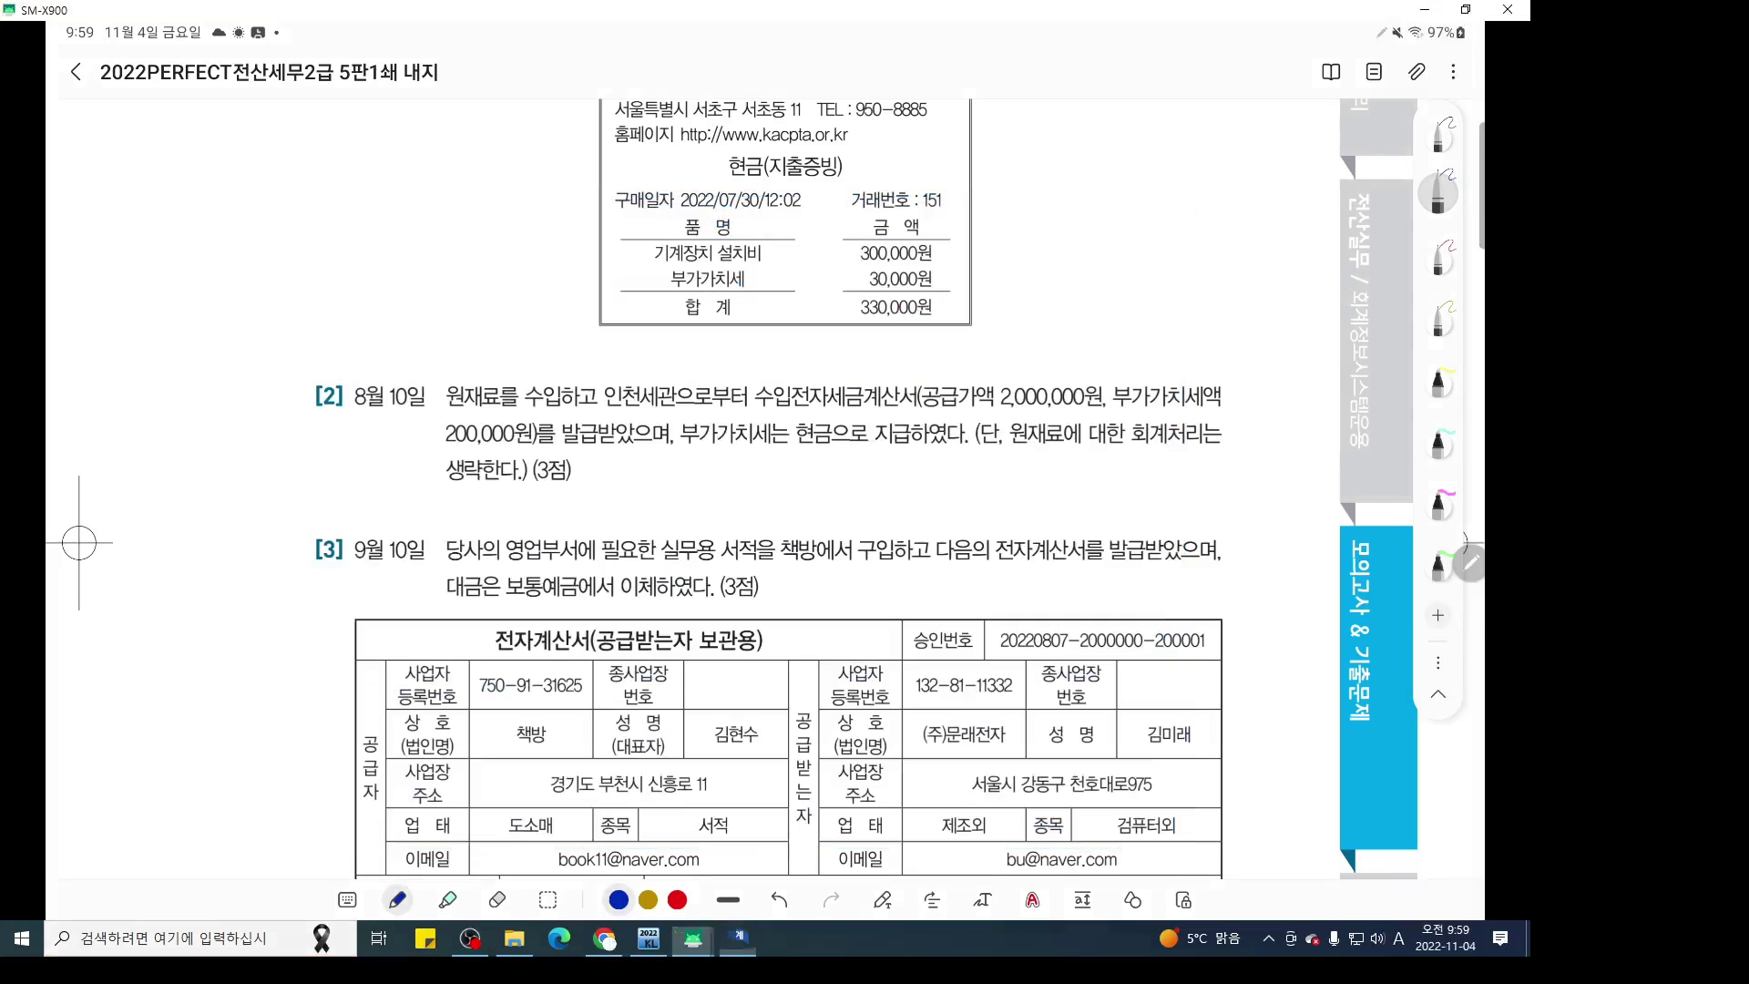
left_click_drag(79, 541, 79, 308)
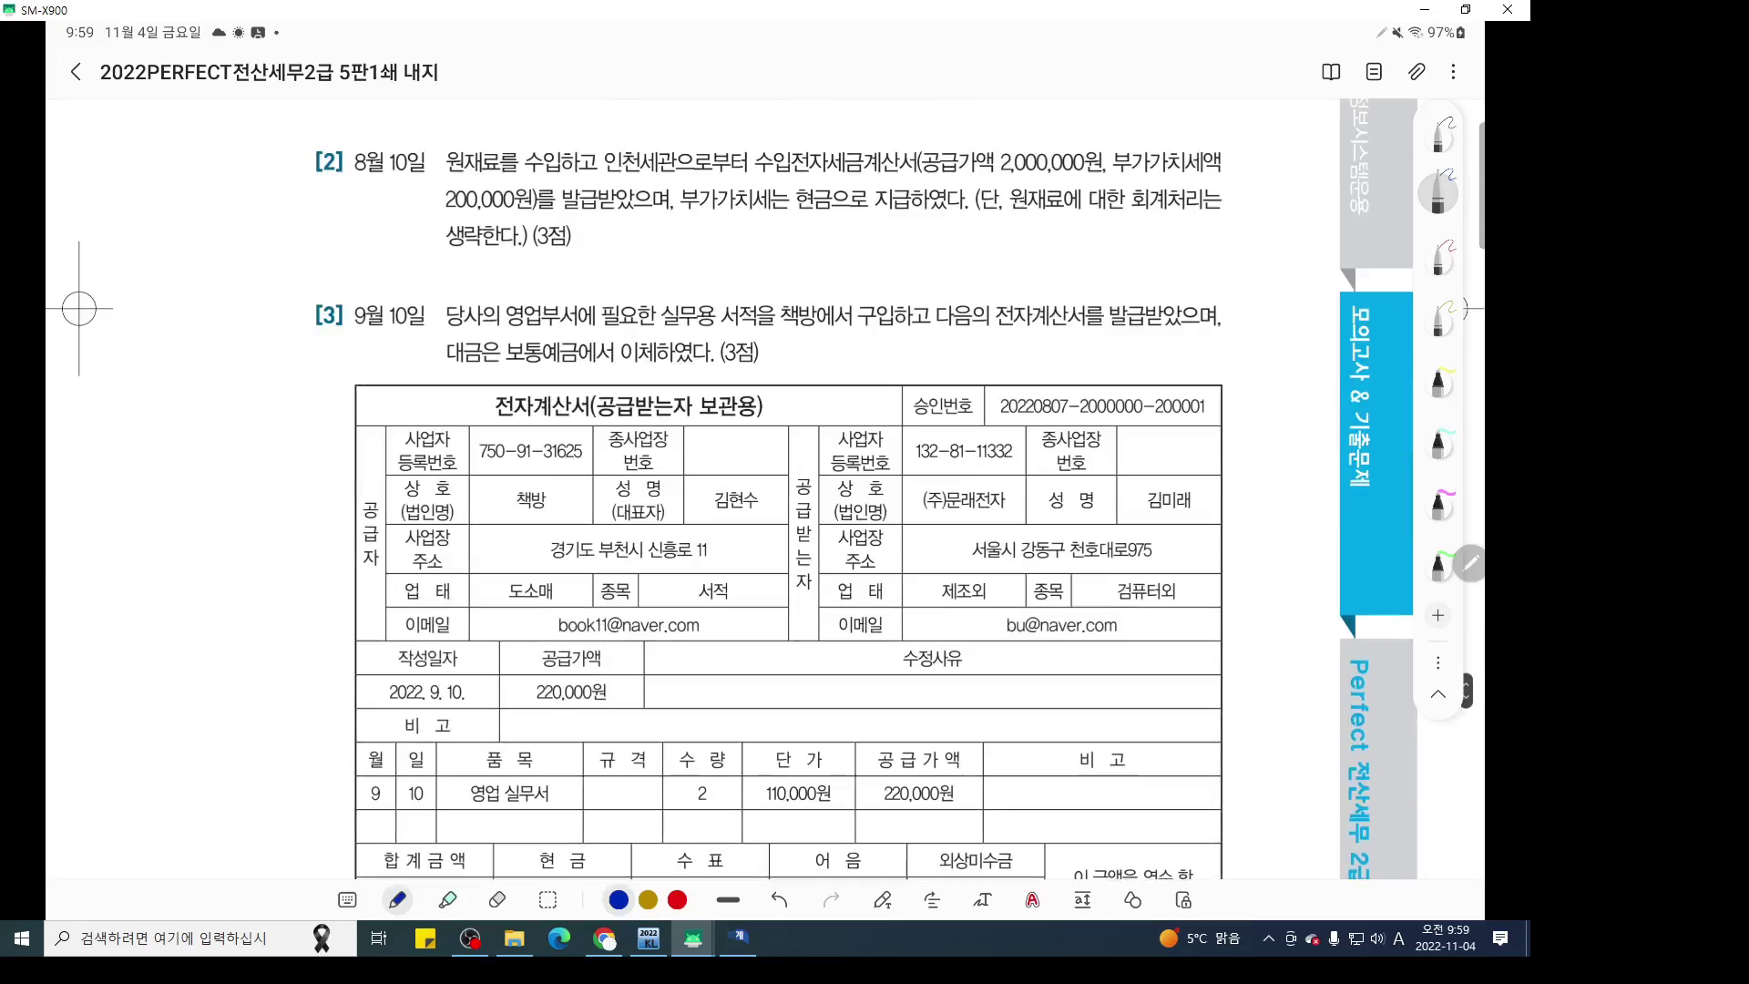
key("ctrl+F1")
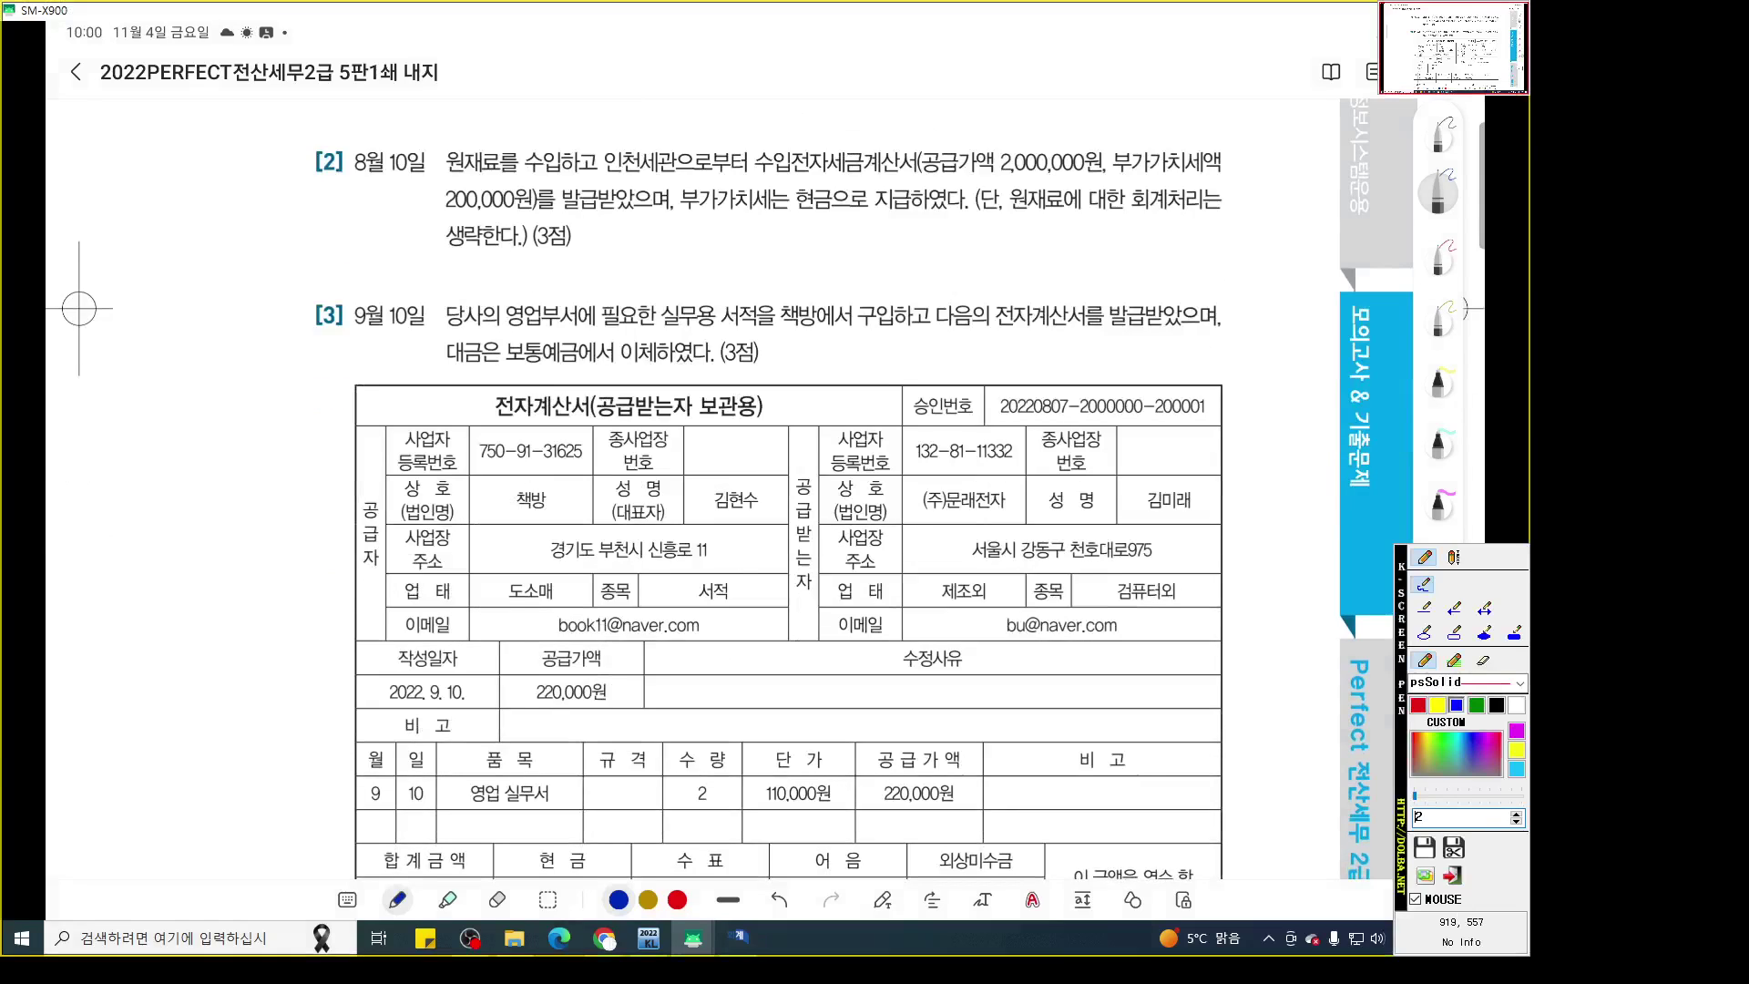
scroll(840, 547, "up", 2)
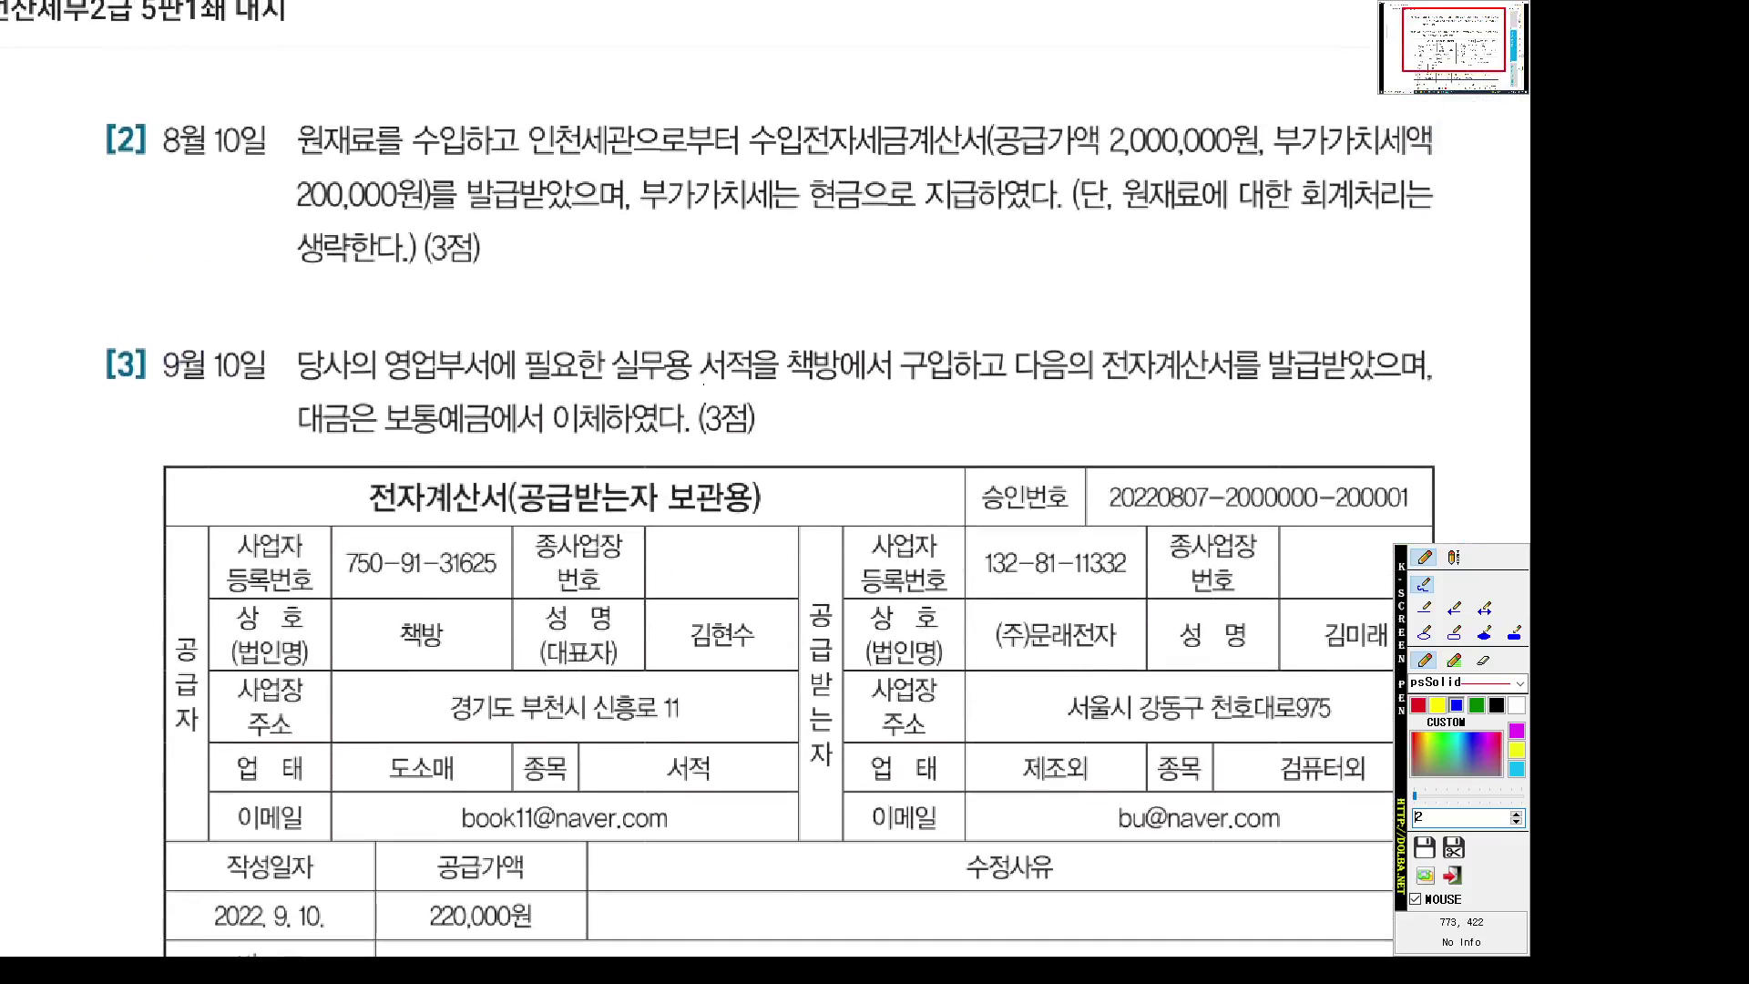
mouse_move(711, 383)
left_mouse_down()
mouse_move(751, 383)
mouse_move(759, 319)
mouse_move(823, 296)
left_mouse_up()
mouse_move(827, 271)
left_mouse_down()
mouse_move(830, 318)
mouse_move(846, 288)
mouse_move(875, 312)
left_mouse_up()
Underline the 전자계산서 receipt, 구입, 영업부서 and the 보통예금 transfer in the September 10 transaction
left_click_drag(1102, 384, 1446, 383)
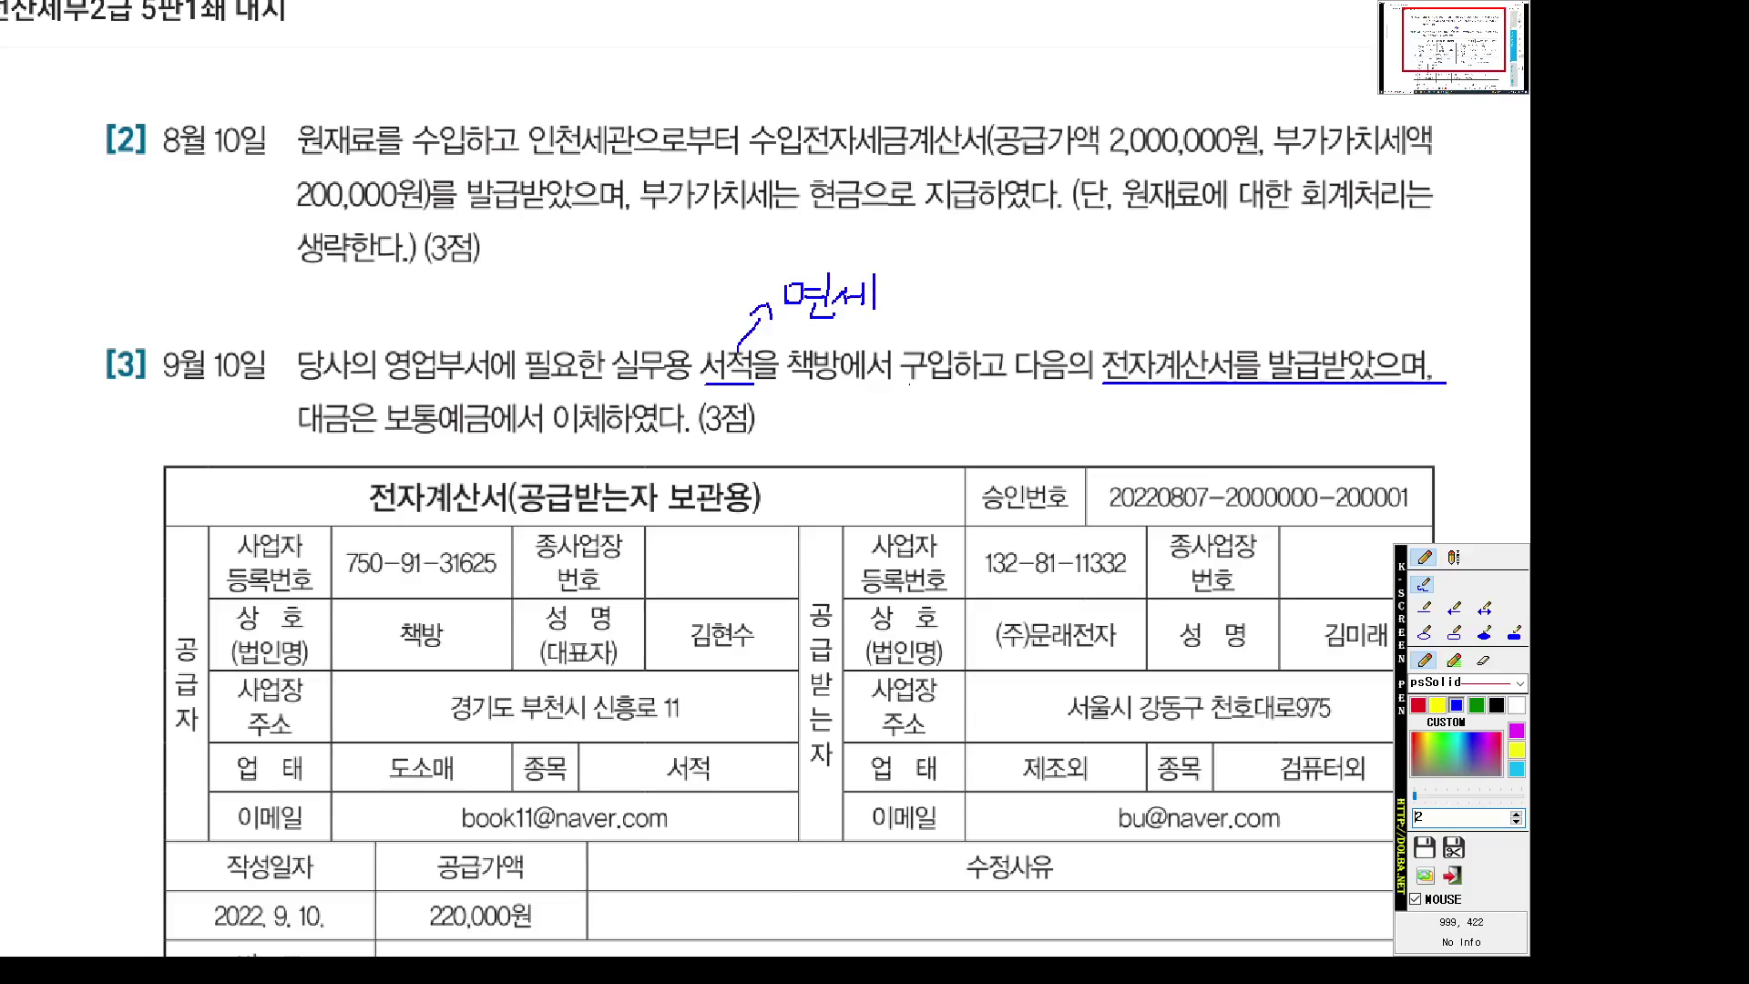
left_click_drag(907, 384, 967, 383)
scroll(844, 515, "down", 1)
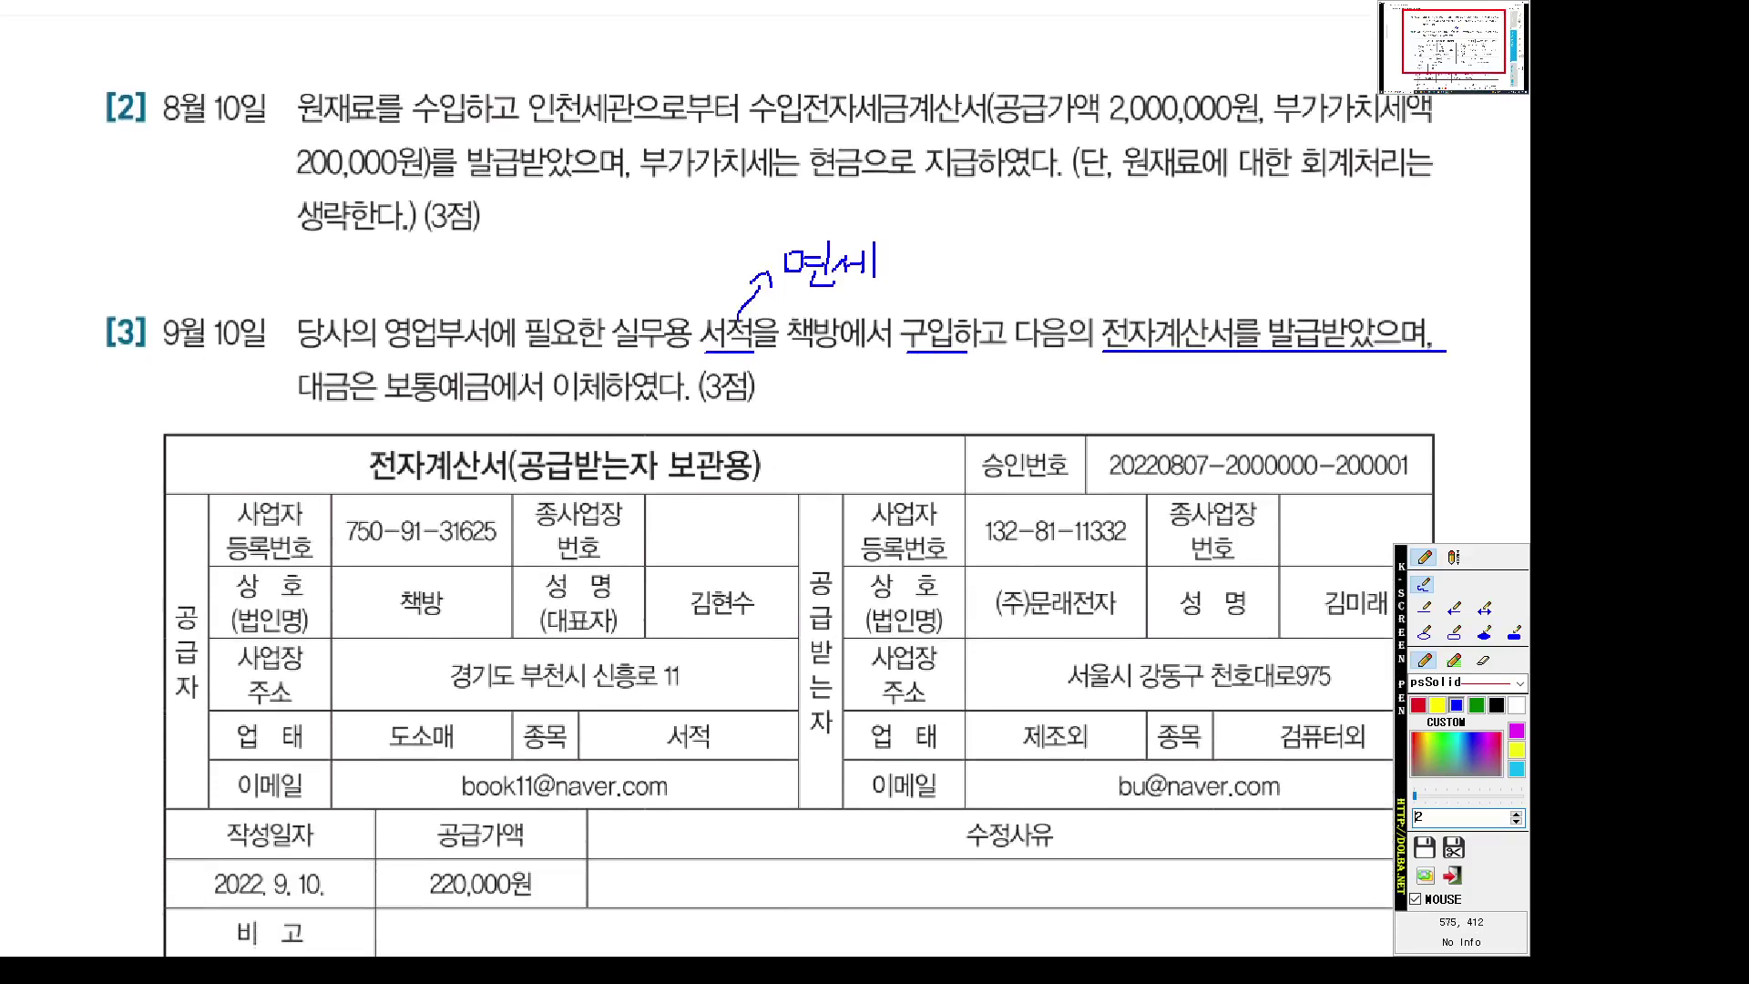
left_click_drag(381, 353, 489, 352)
left_click_drag(387, 410, 605, 410)
key("Escape")
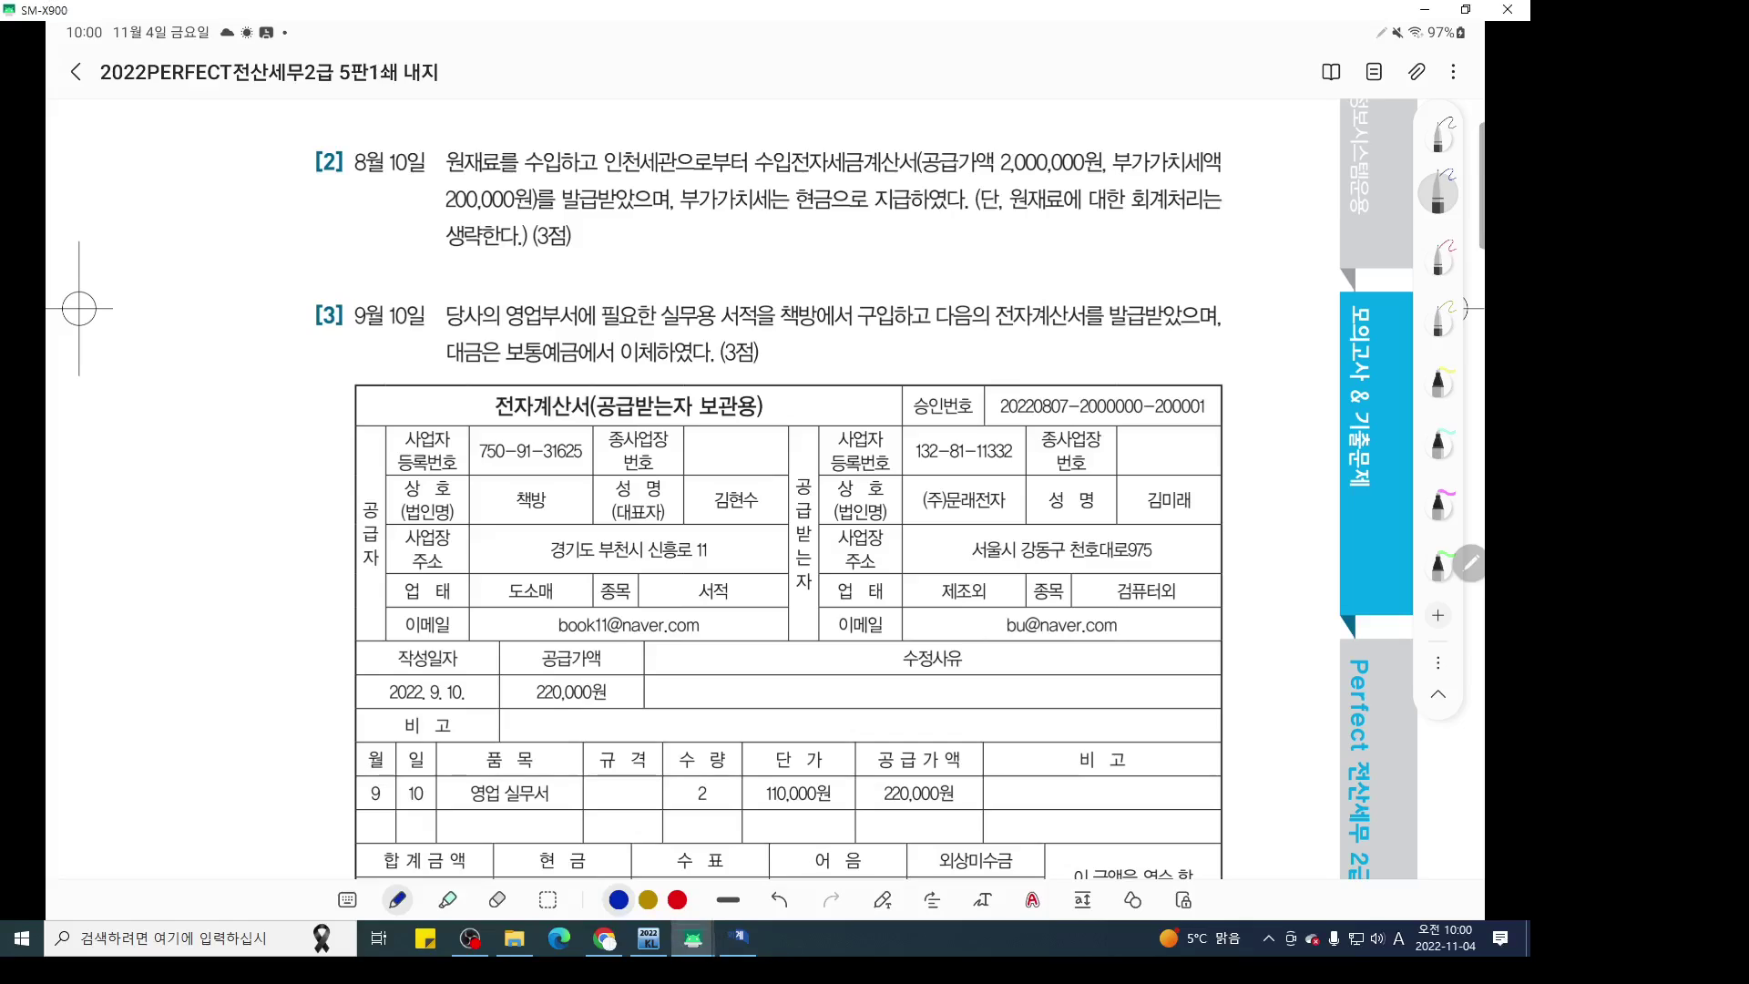
Switch to the KcLep voucher window and start a September 10 entry with type 53 면세
left_click(739, 938)
left_click(289, 315)
type("09")
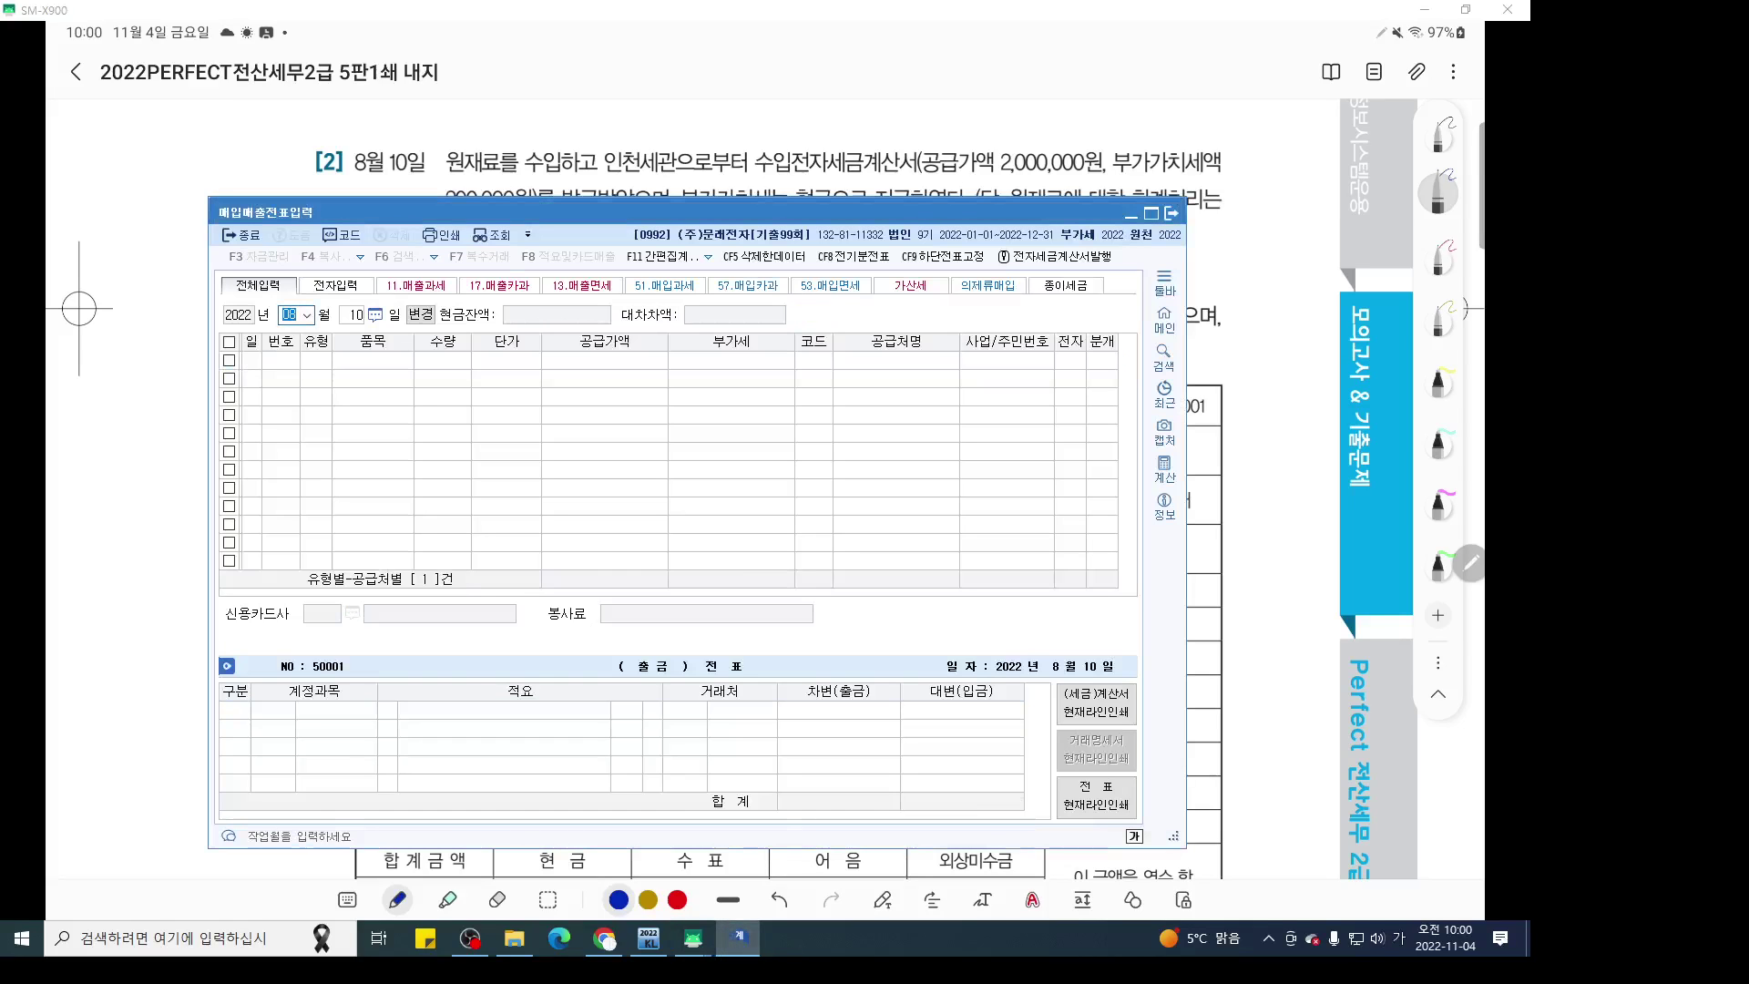
key("Return")
key("Return")
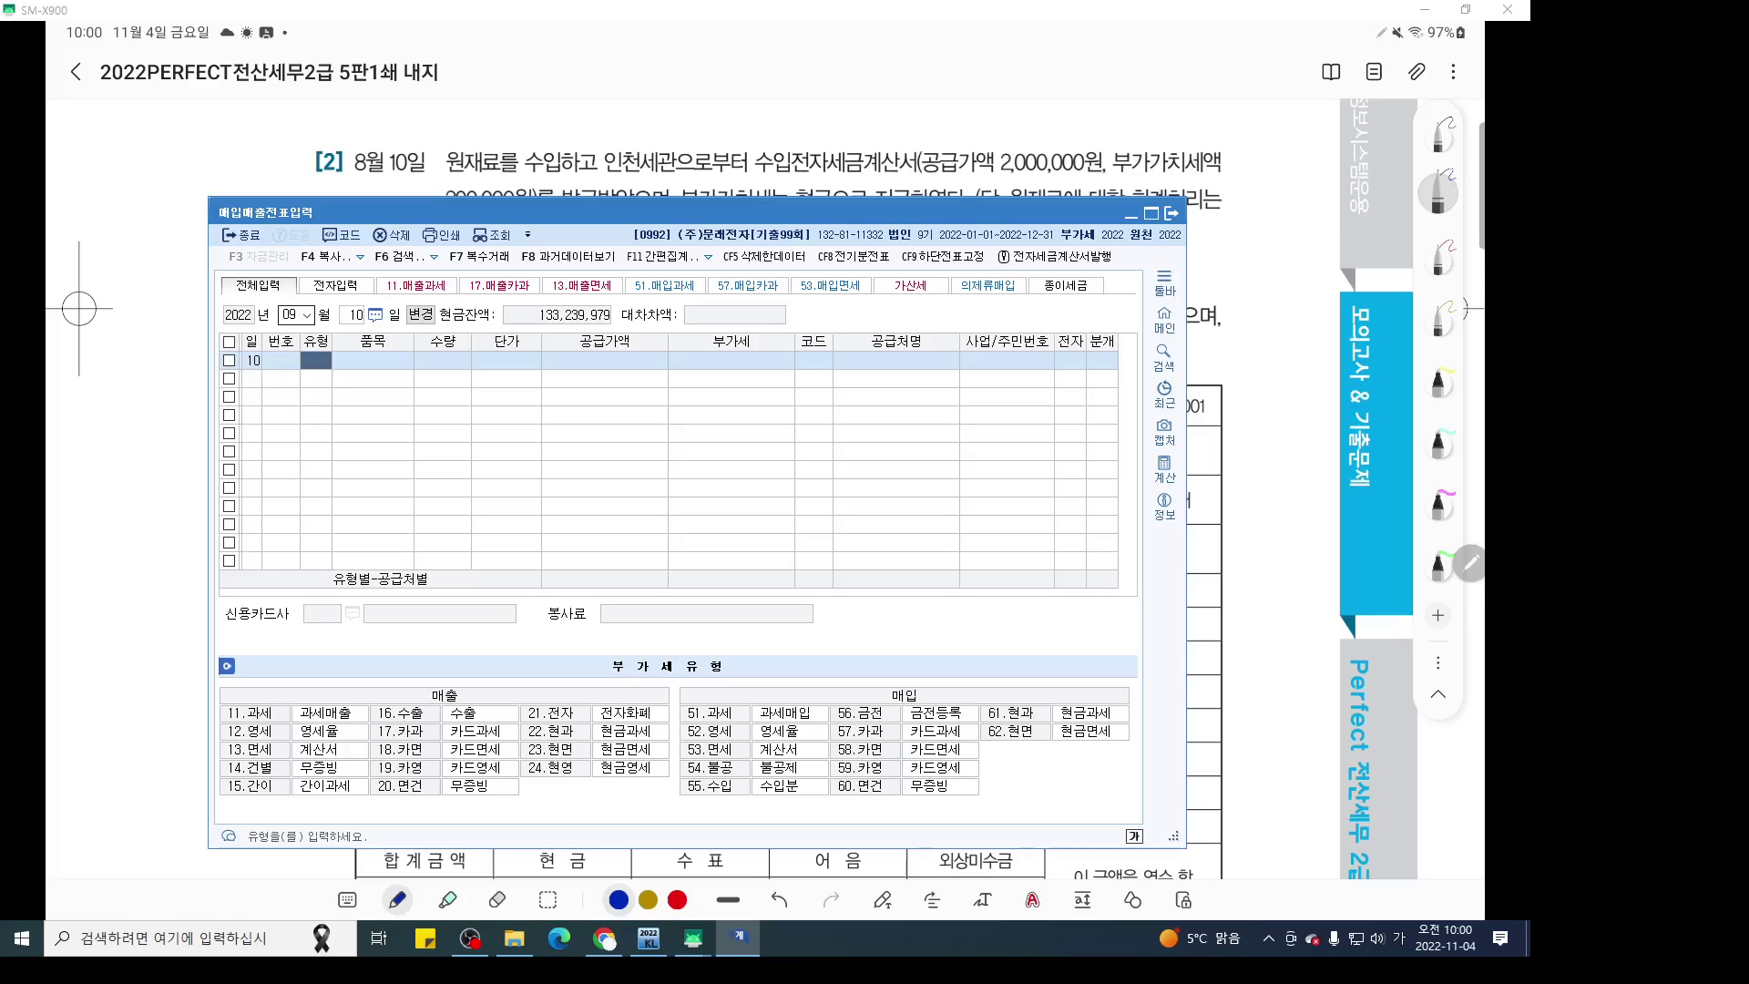
type("53")
key("Return")
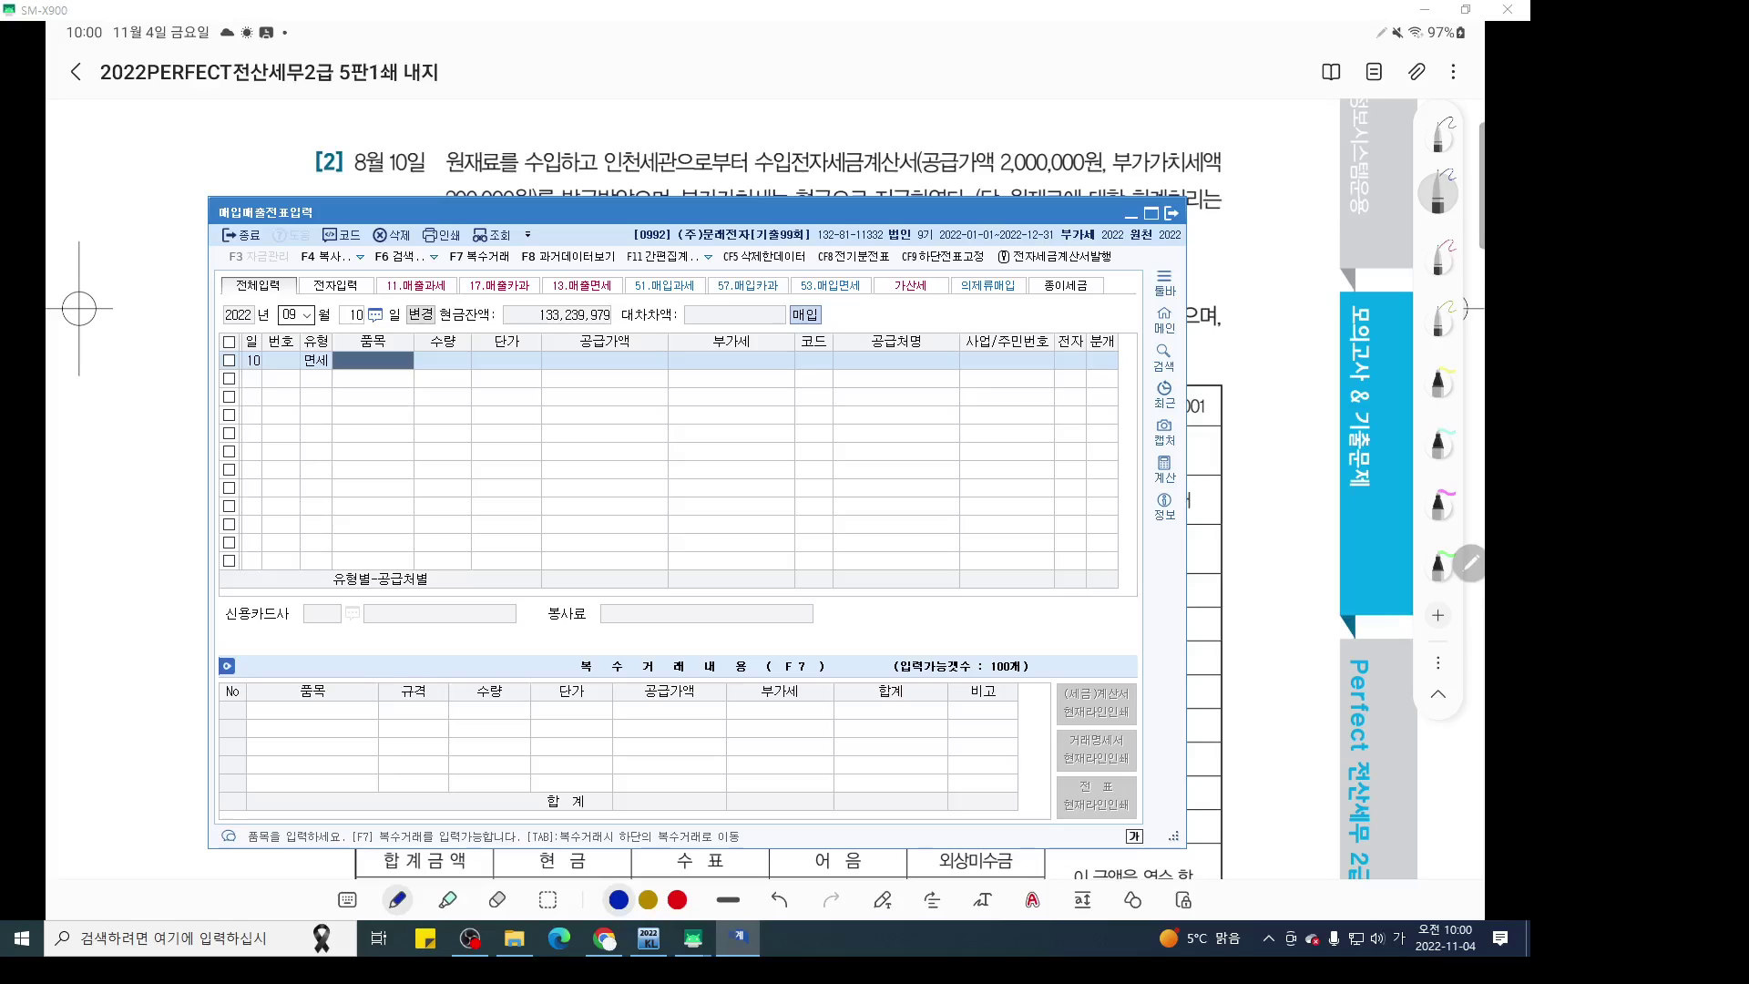
Enter 도서 as the 품목 and 220,000 as the 공급가액 of the September 10 entry
type("도서")
key("Return")
key("Return")
key("Return")
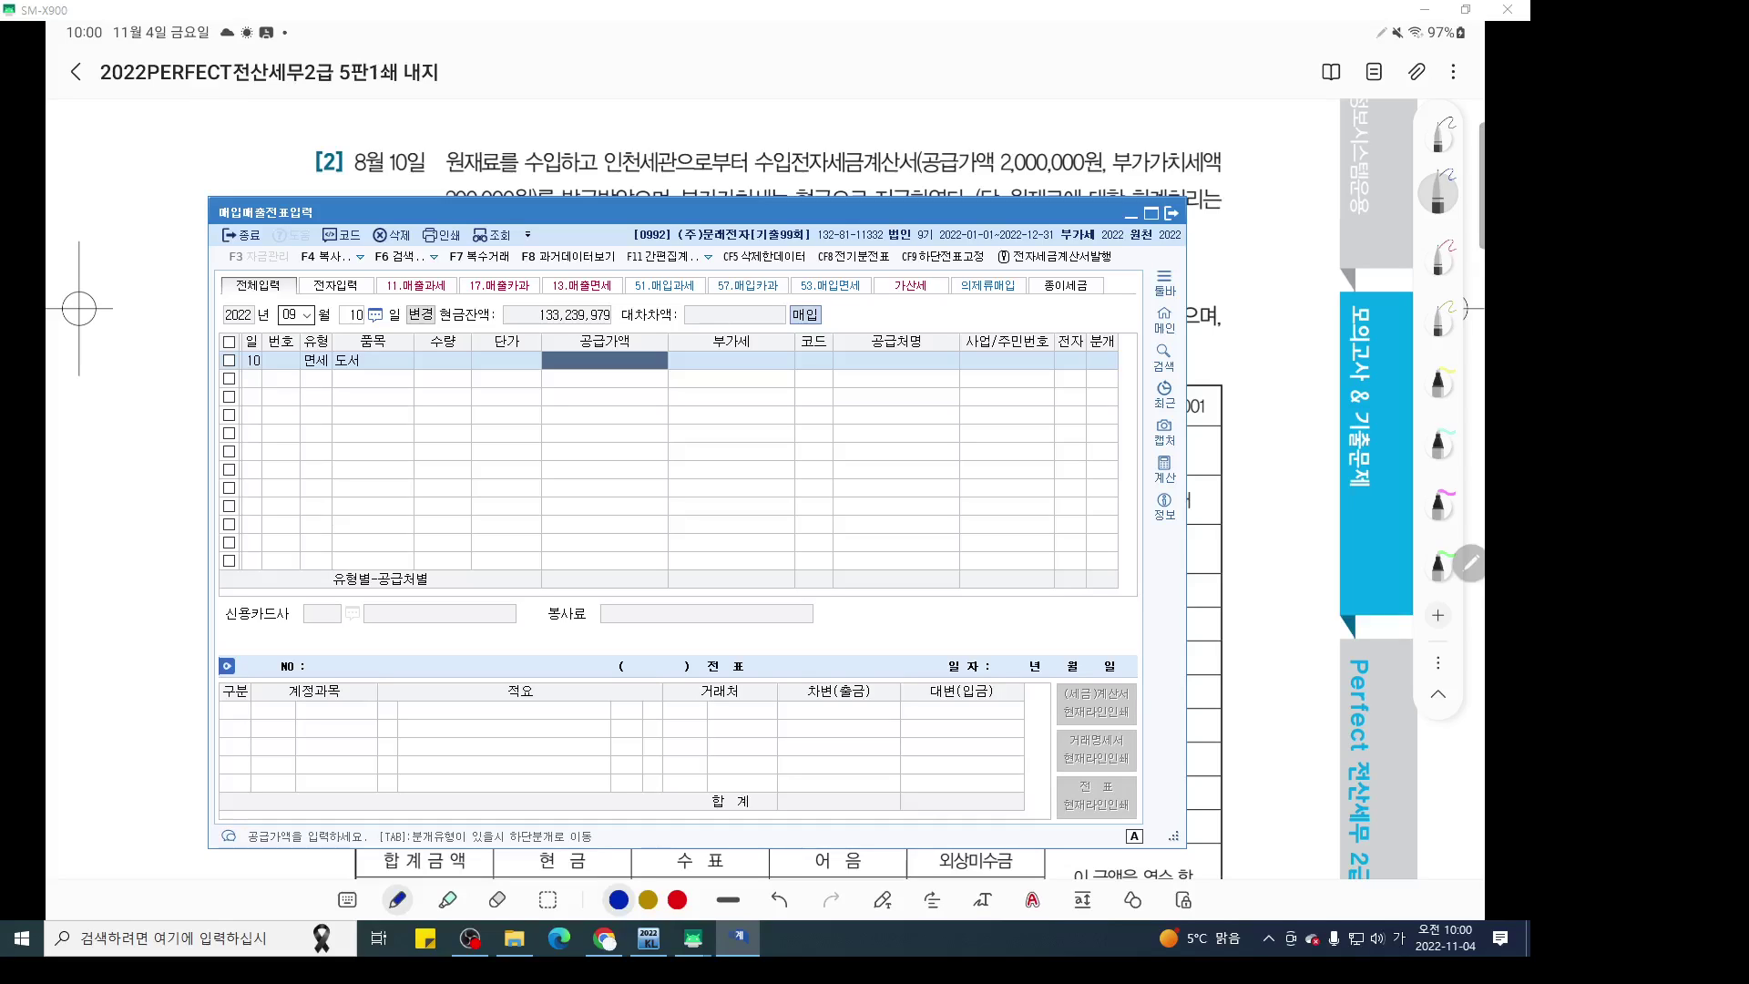
type("220")
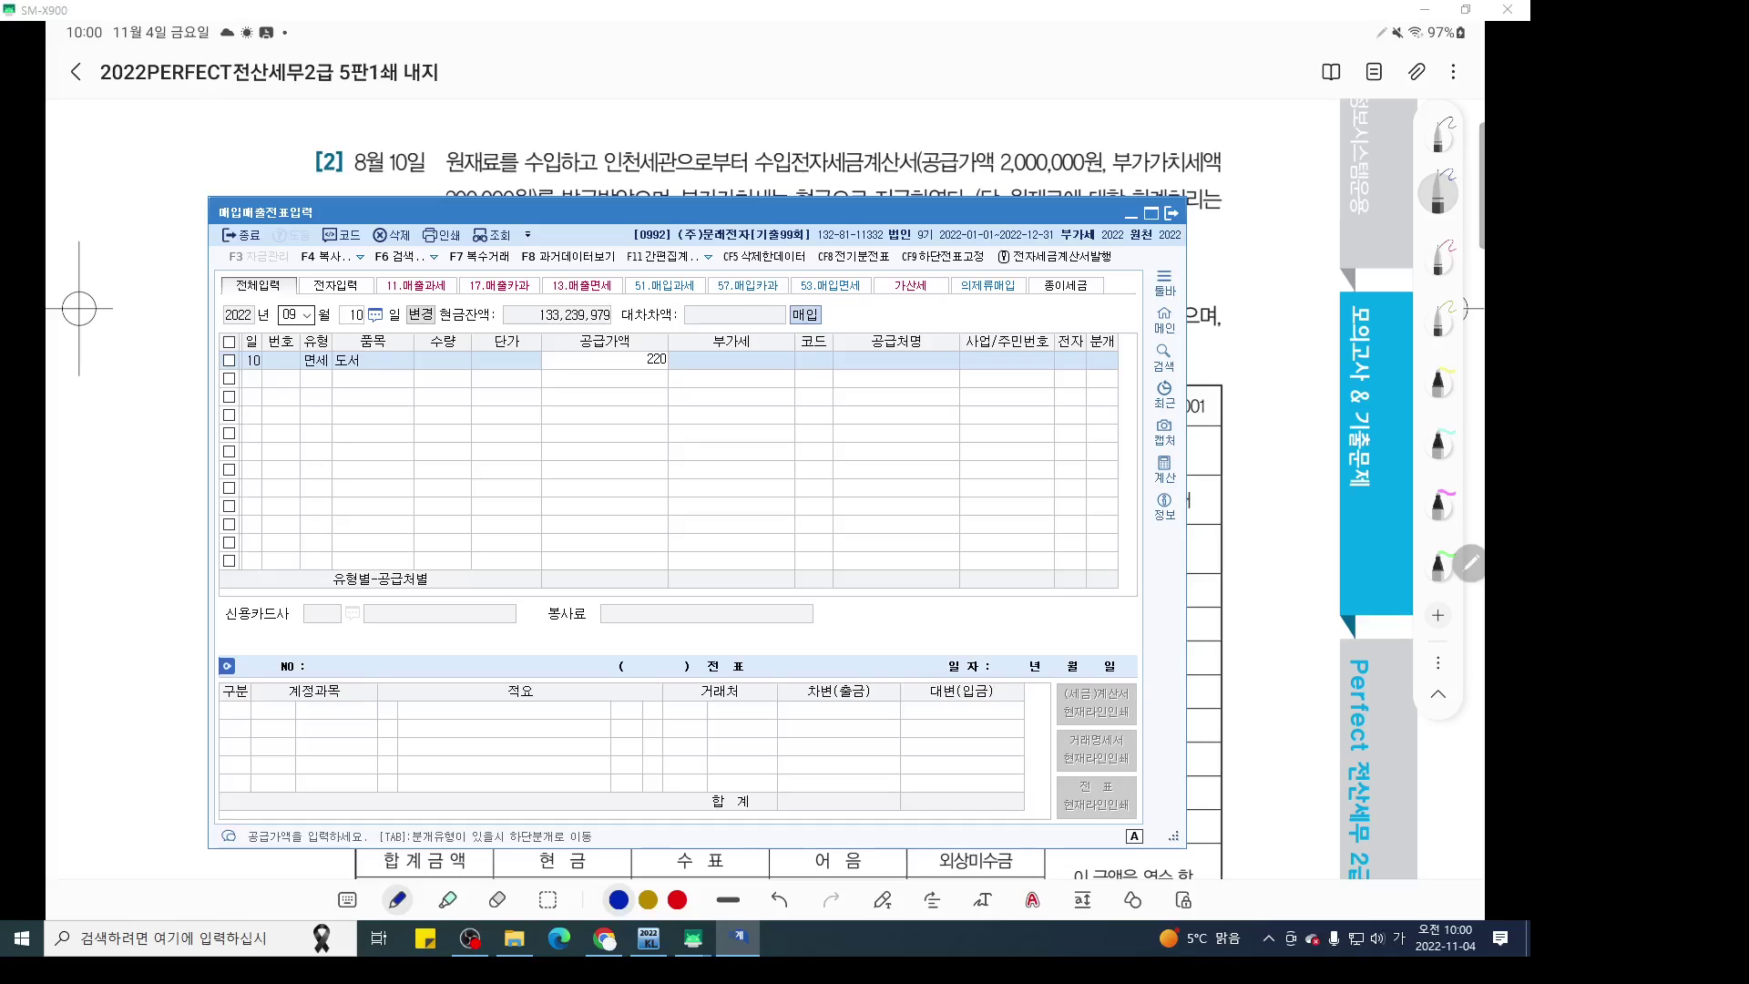
type(",000")
key("Return")
Choose 책방 as the supplier of the September 10 entry
type("책")
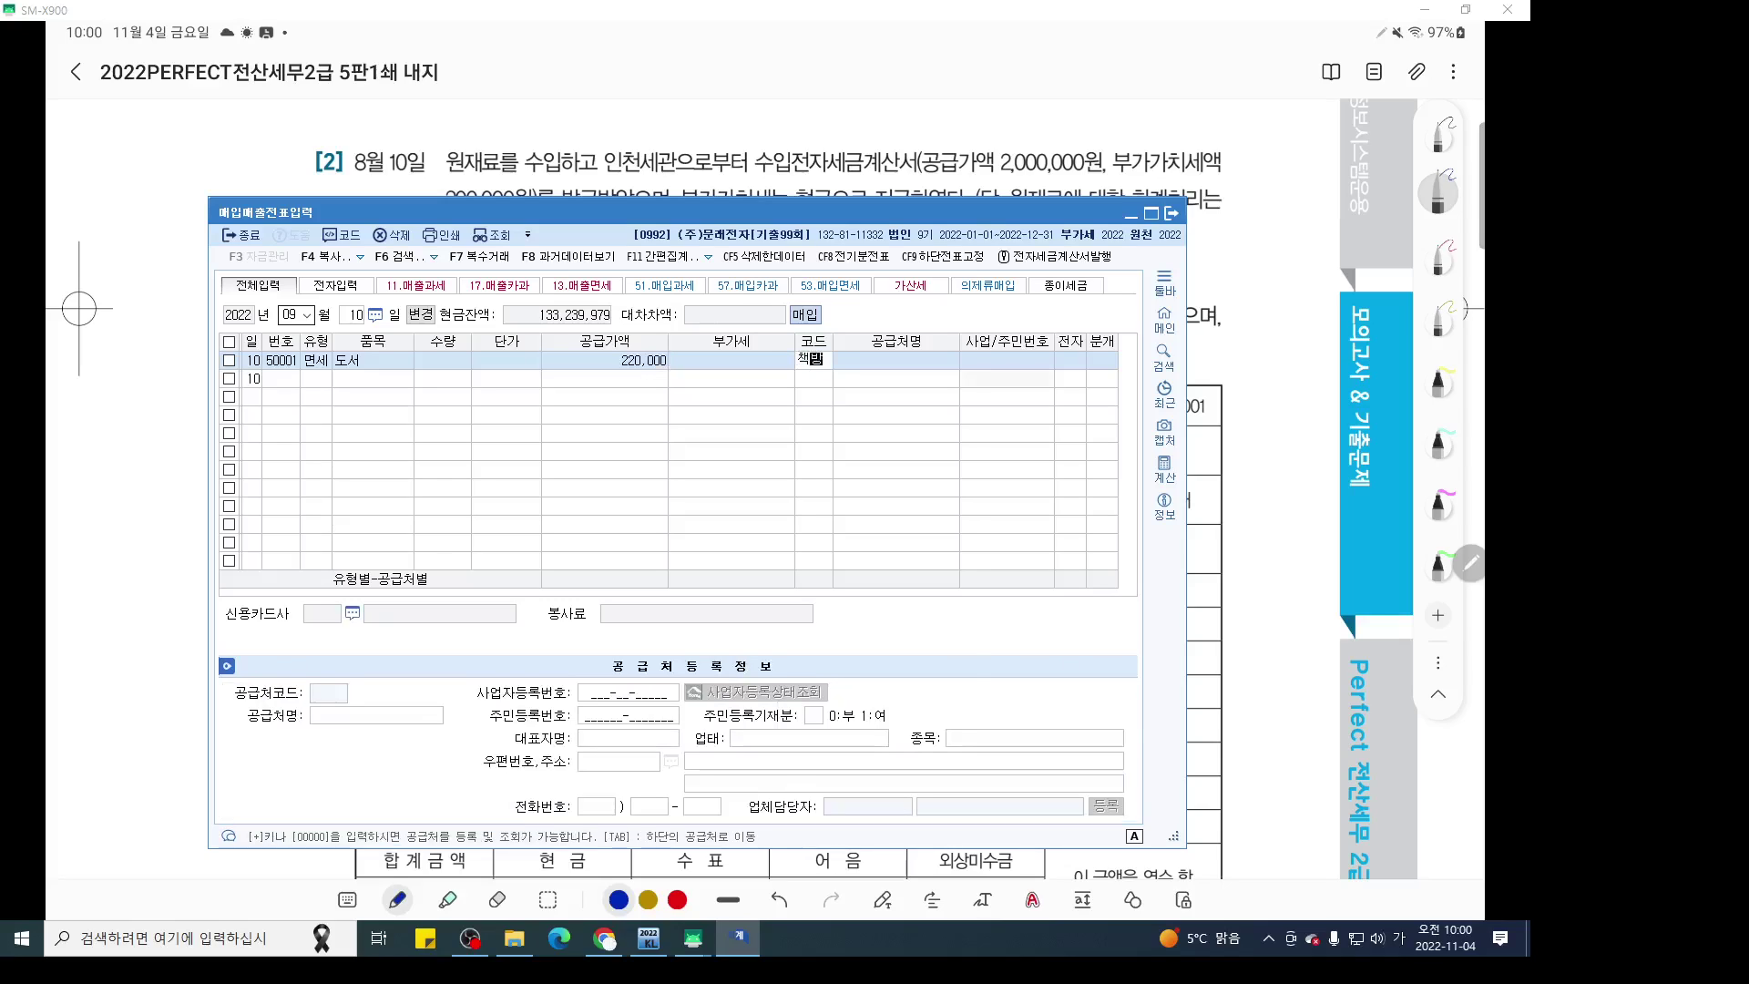
type("방")
key("Return")
key("Return")
key("Return")
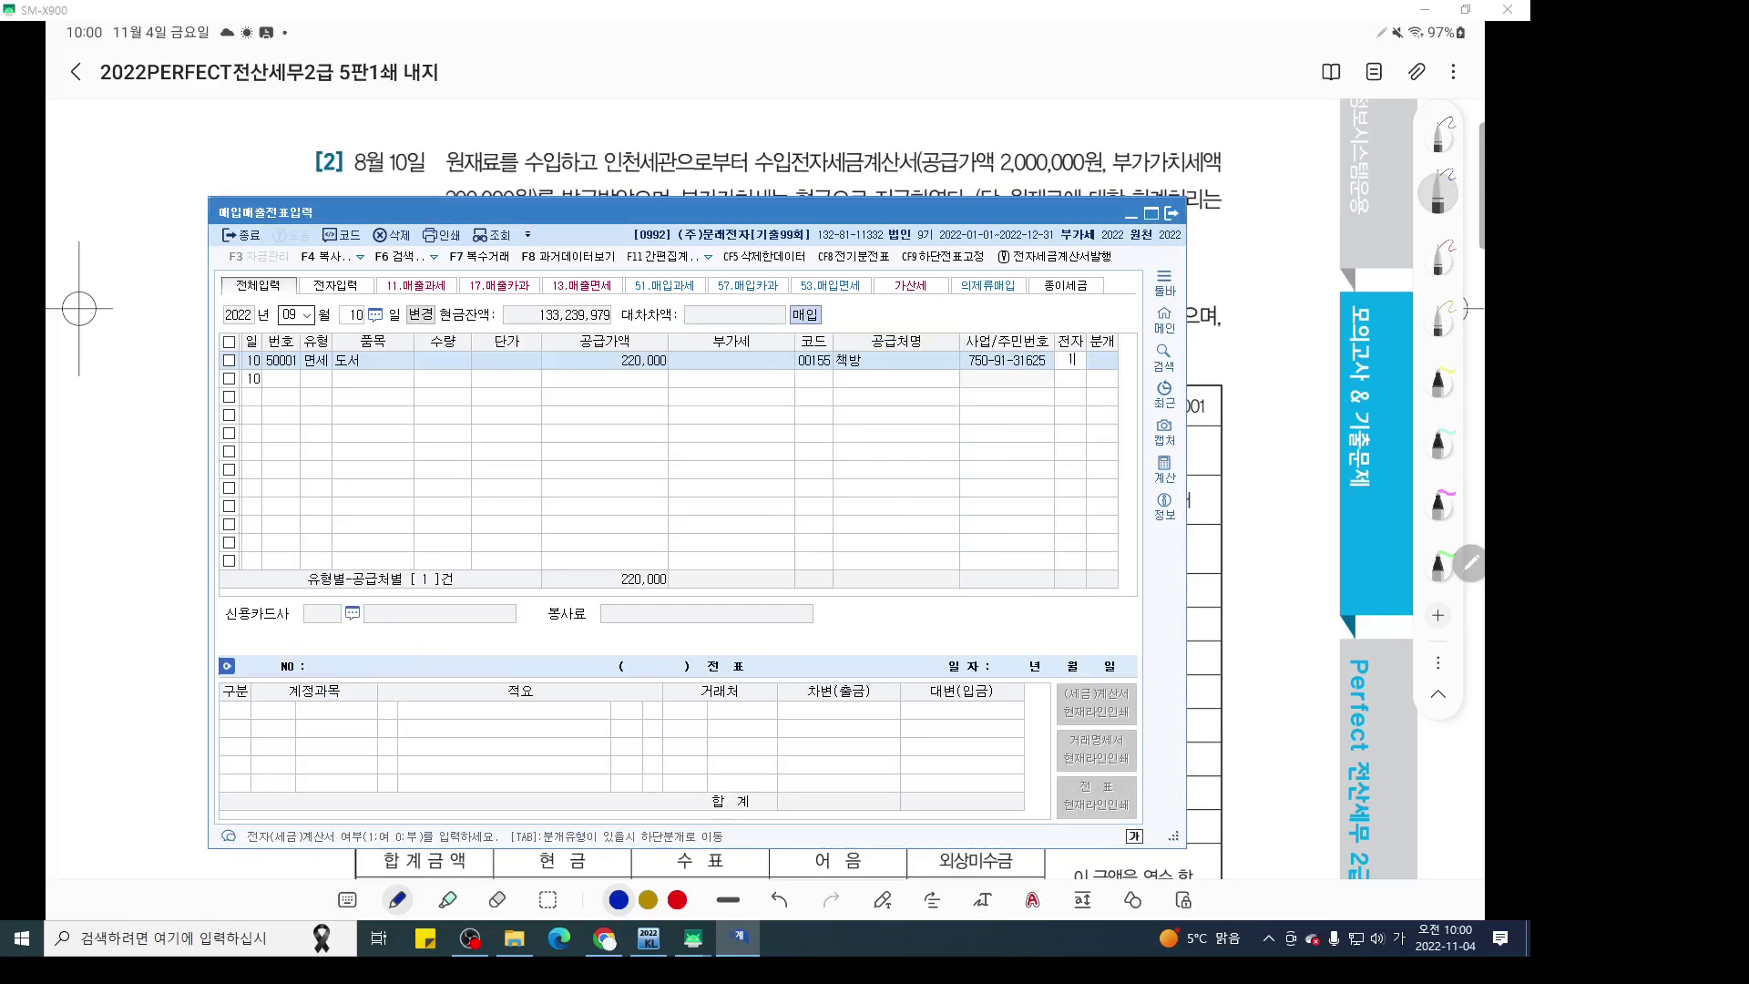
Mark the September 10 entry as electronic (여) and set its 분개 type to 3 혼합
type("1")
key("Return")
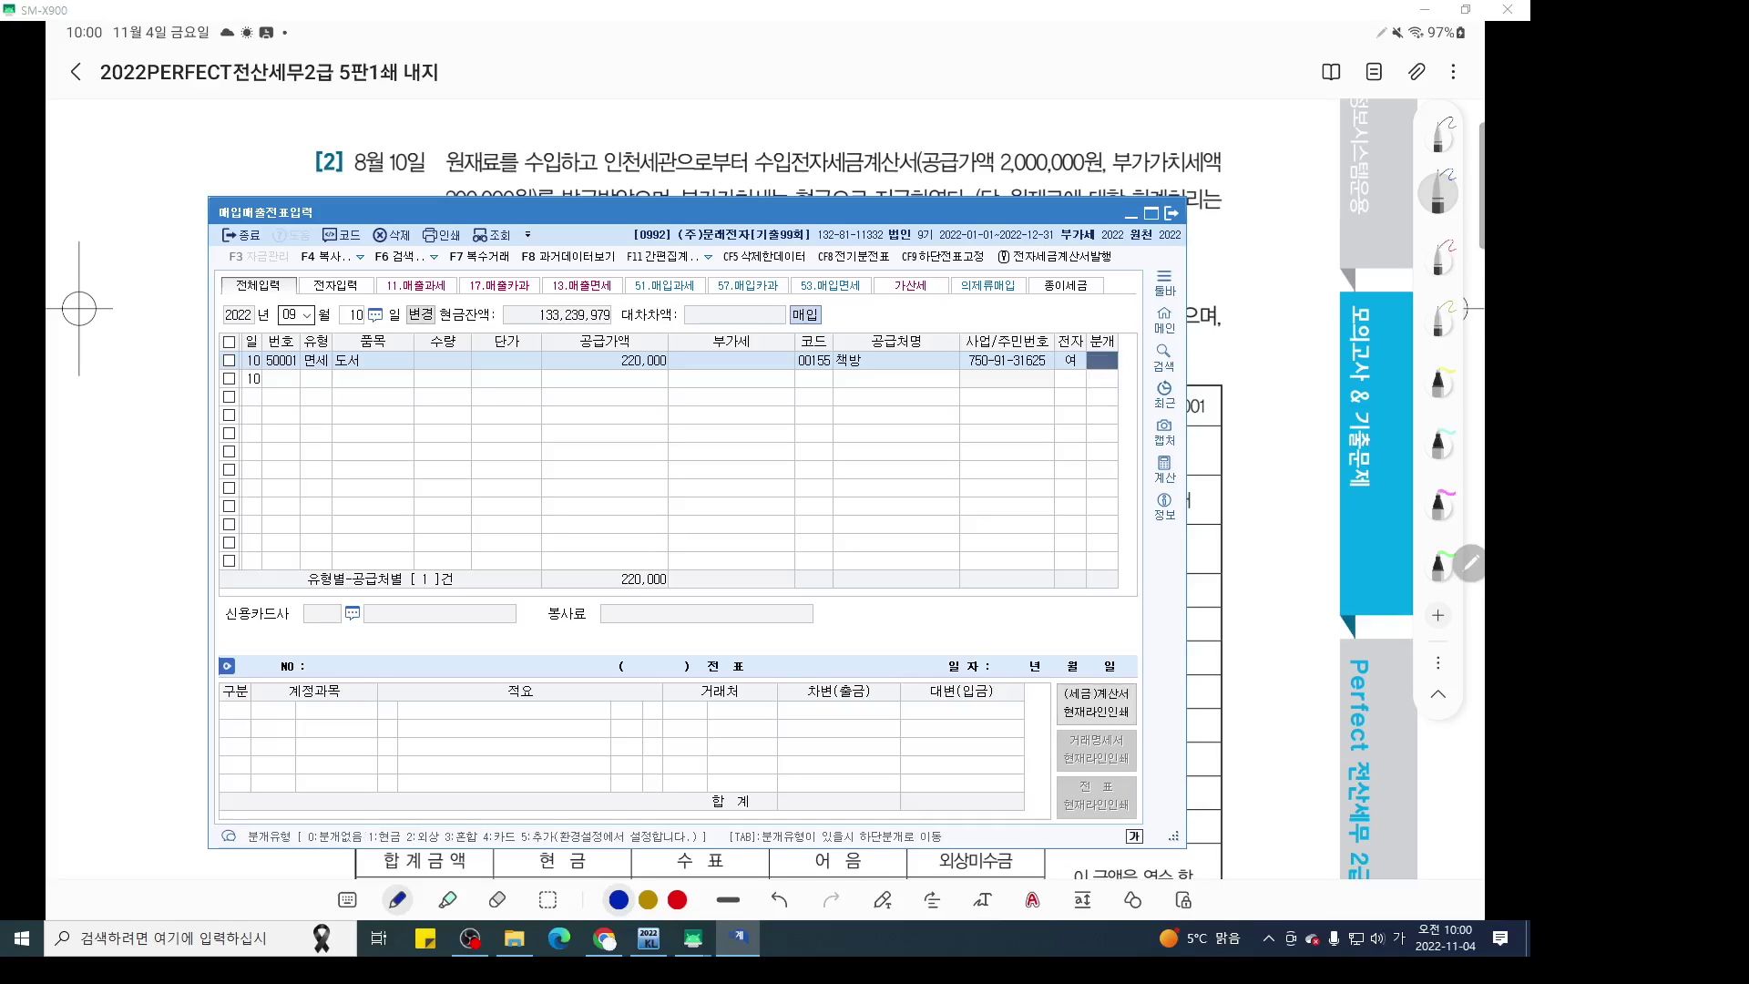
type("3")
key("Return")
key("Return")
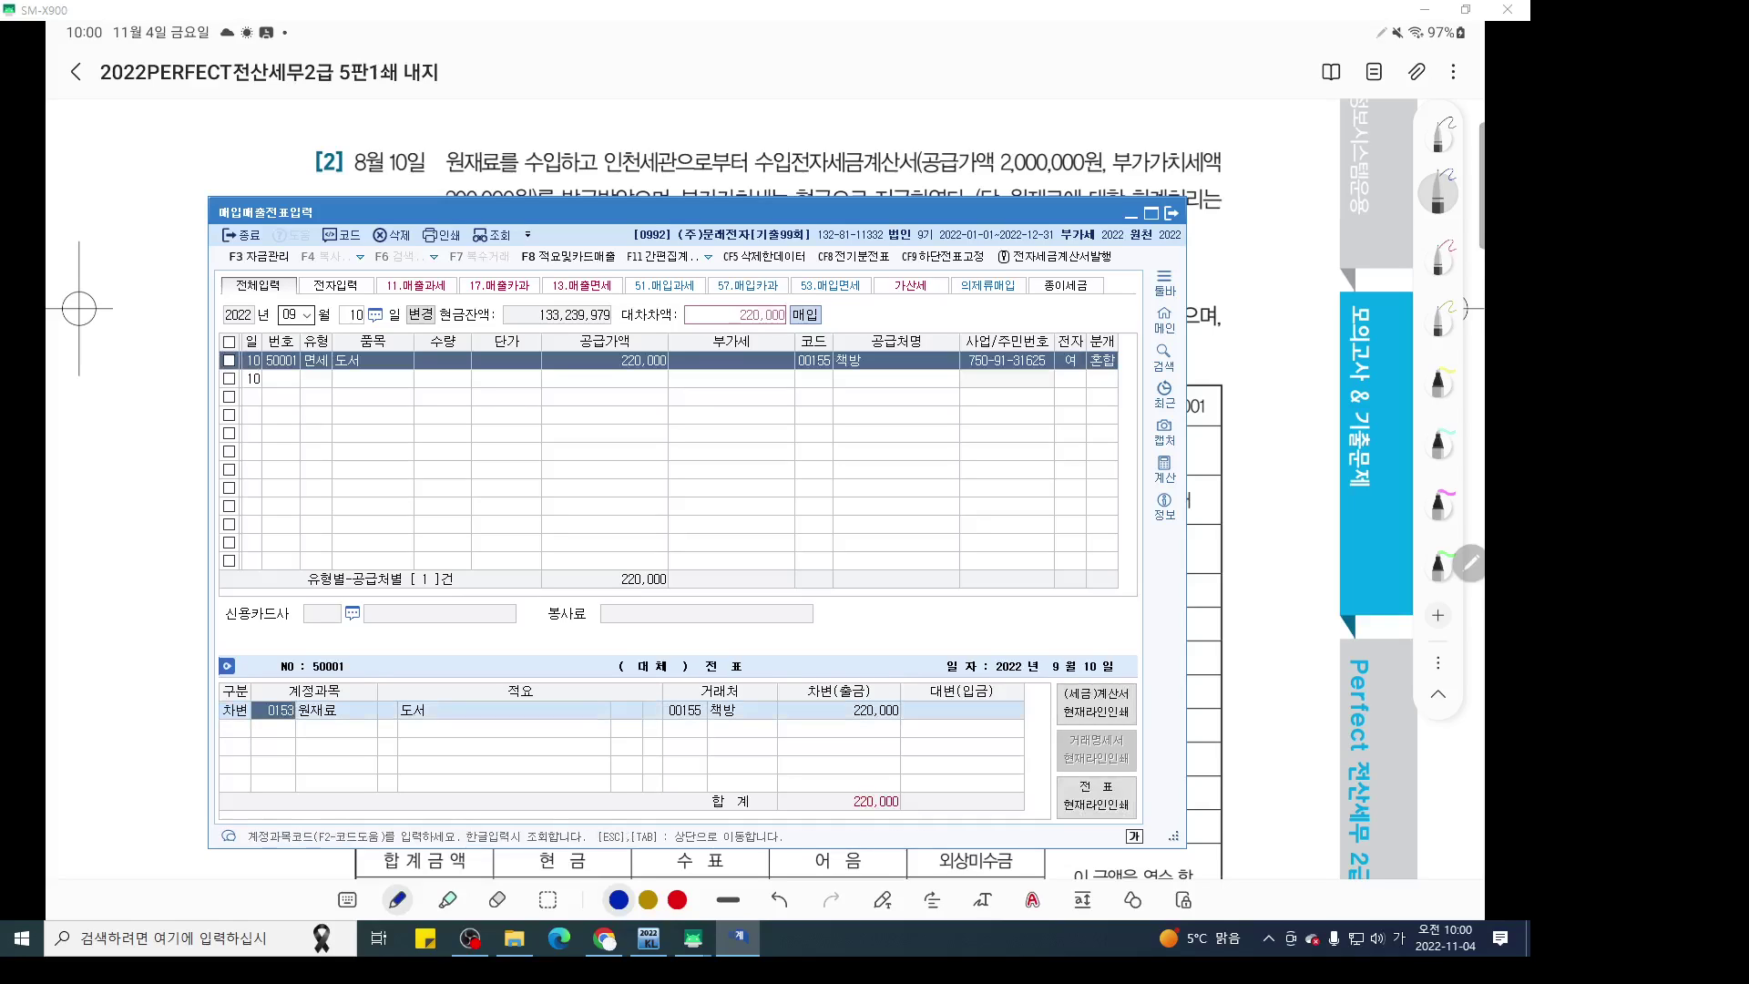
Change the 원재료 debit line's account to 0825 교육훈련비
type("825")
key("Return")
Change the account of the September 10 entry's debit line to 0826 도서인쇄비
key("Left")
key("Left")
key("Left")
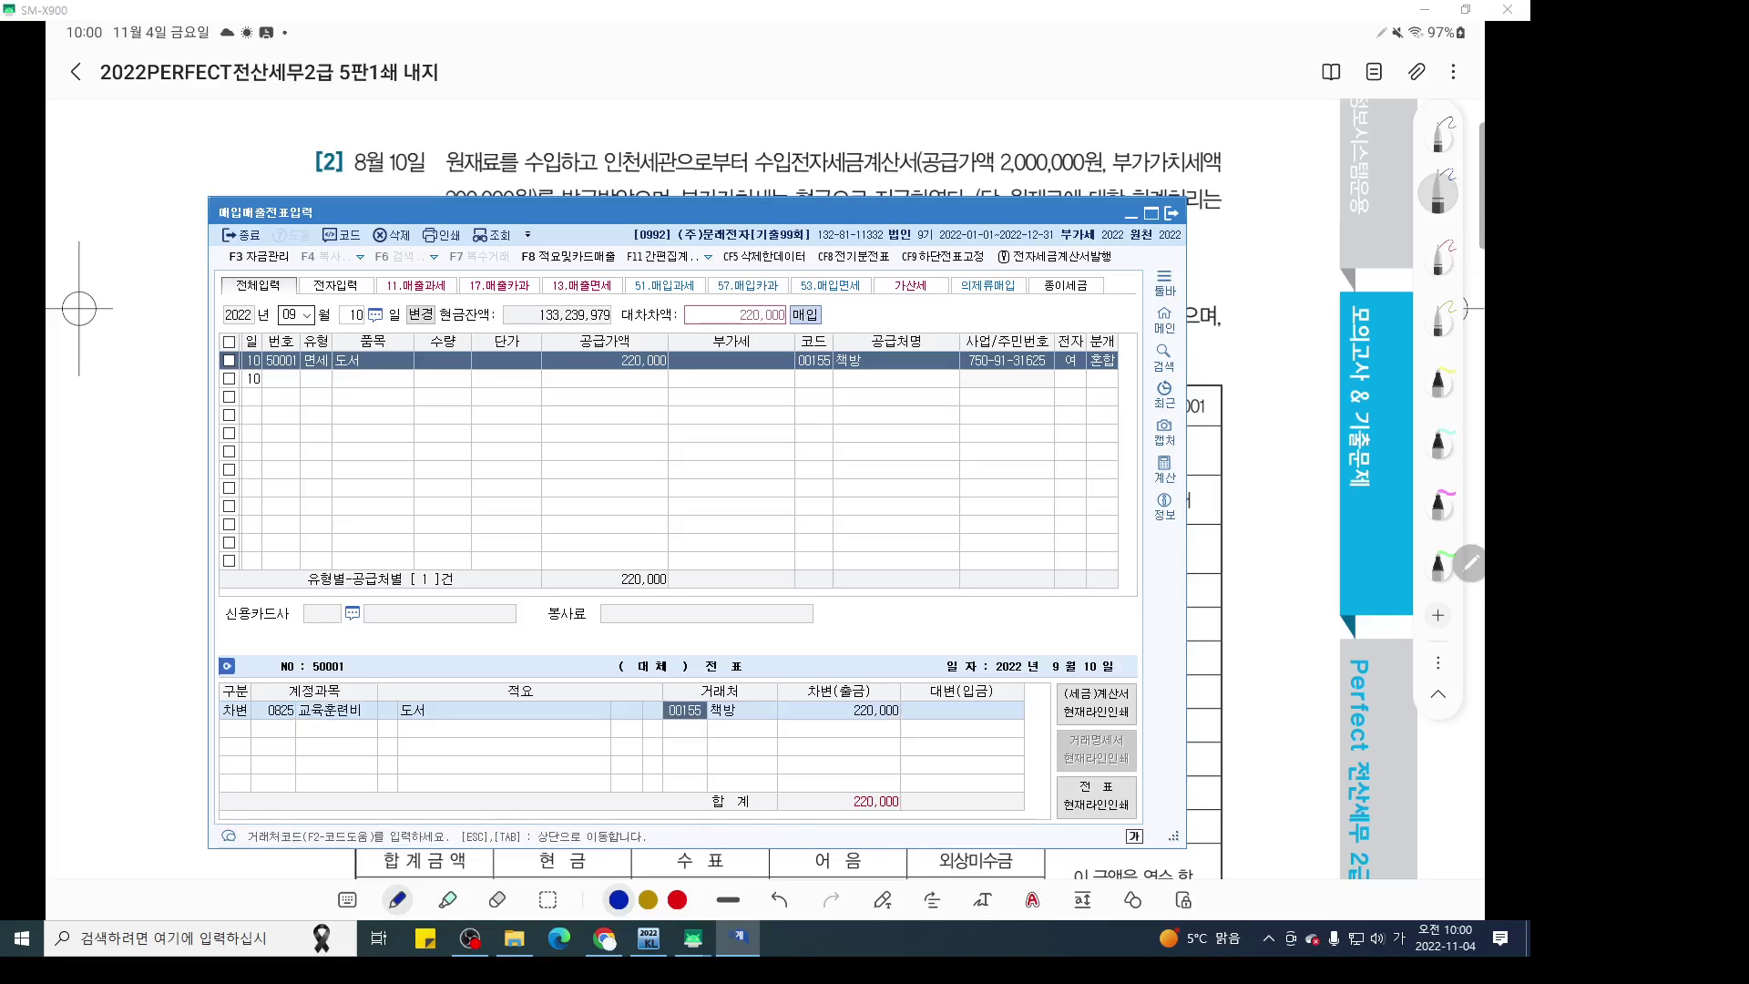
type("도서")
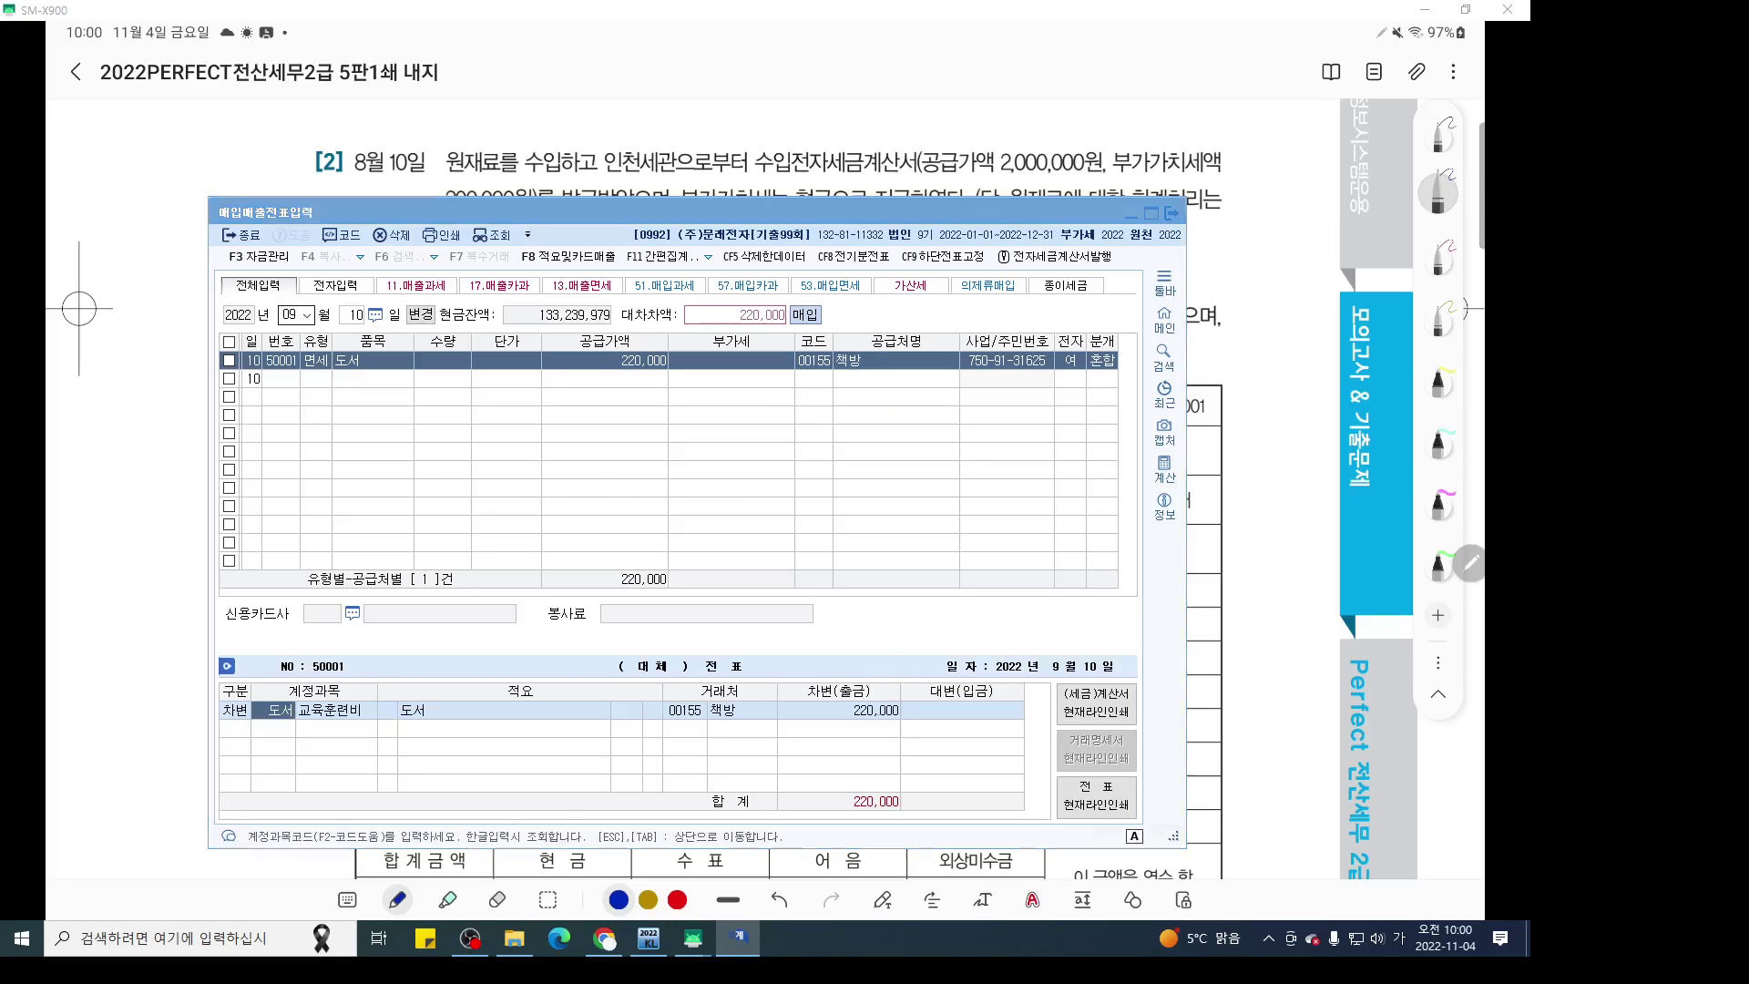
key("Return")
key("Down")
key("Down")
key("Down")
key("Down")
key("Down")
key("Return")
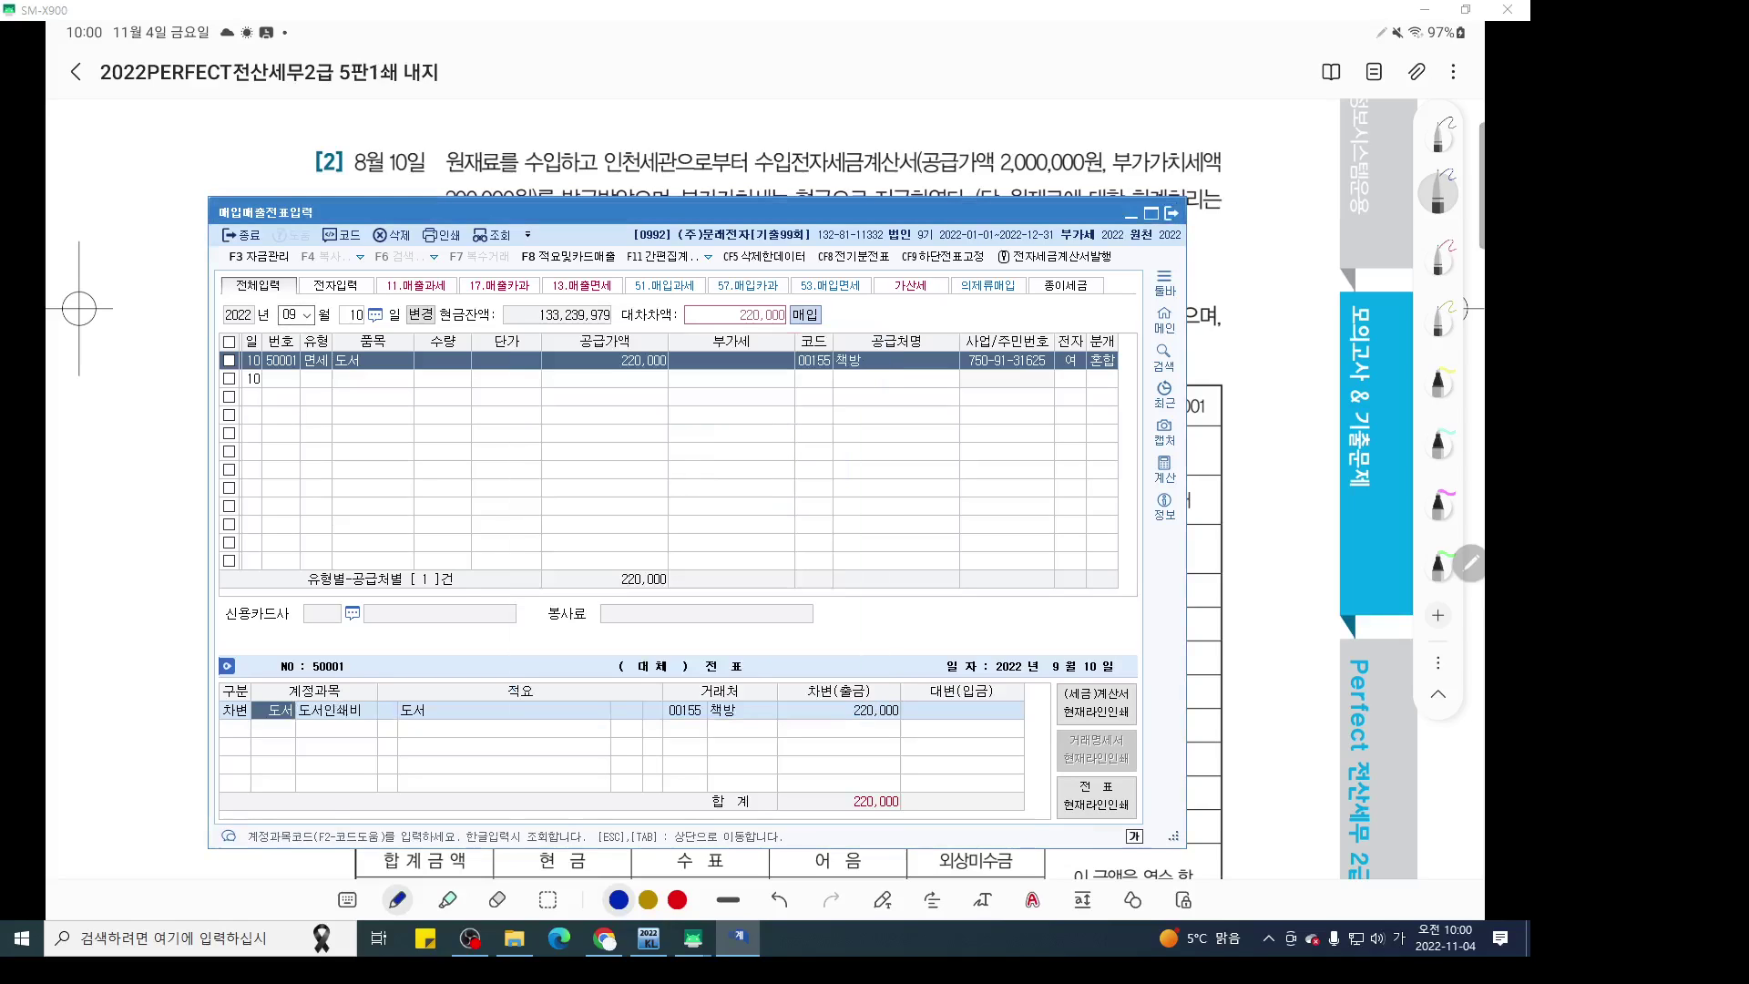
key("Return")
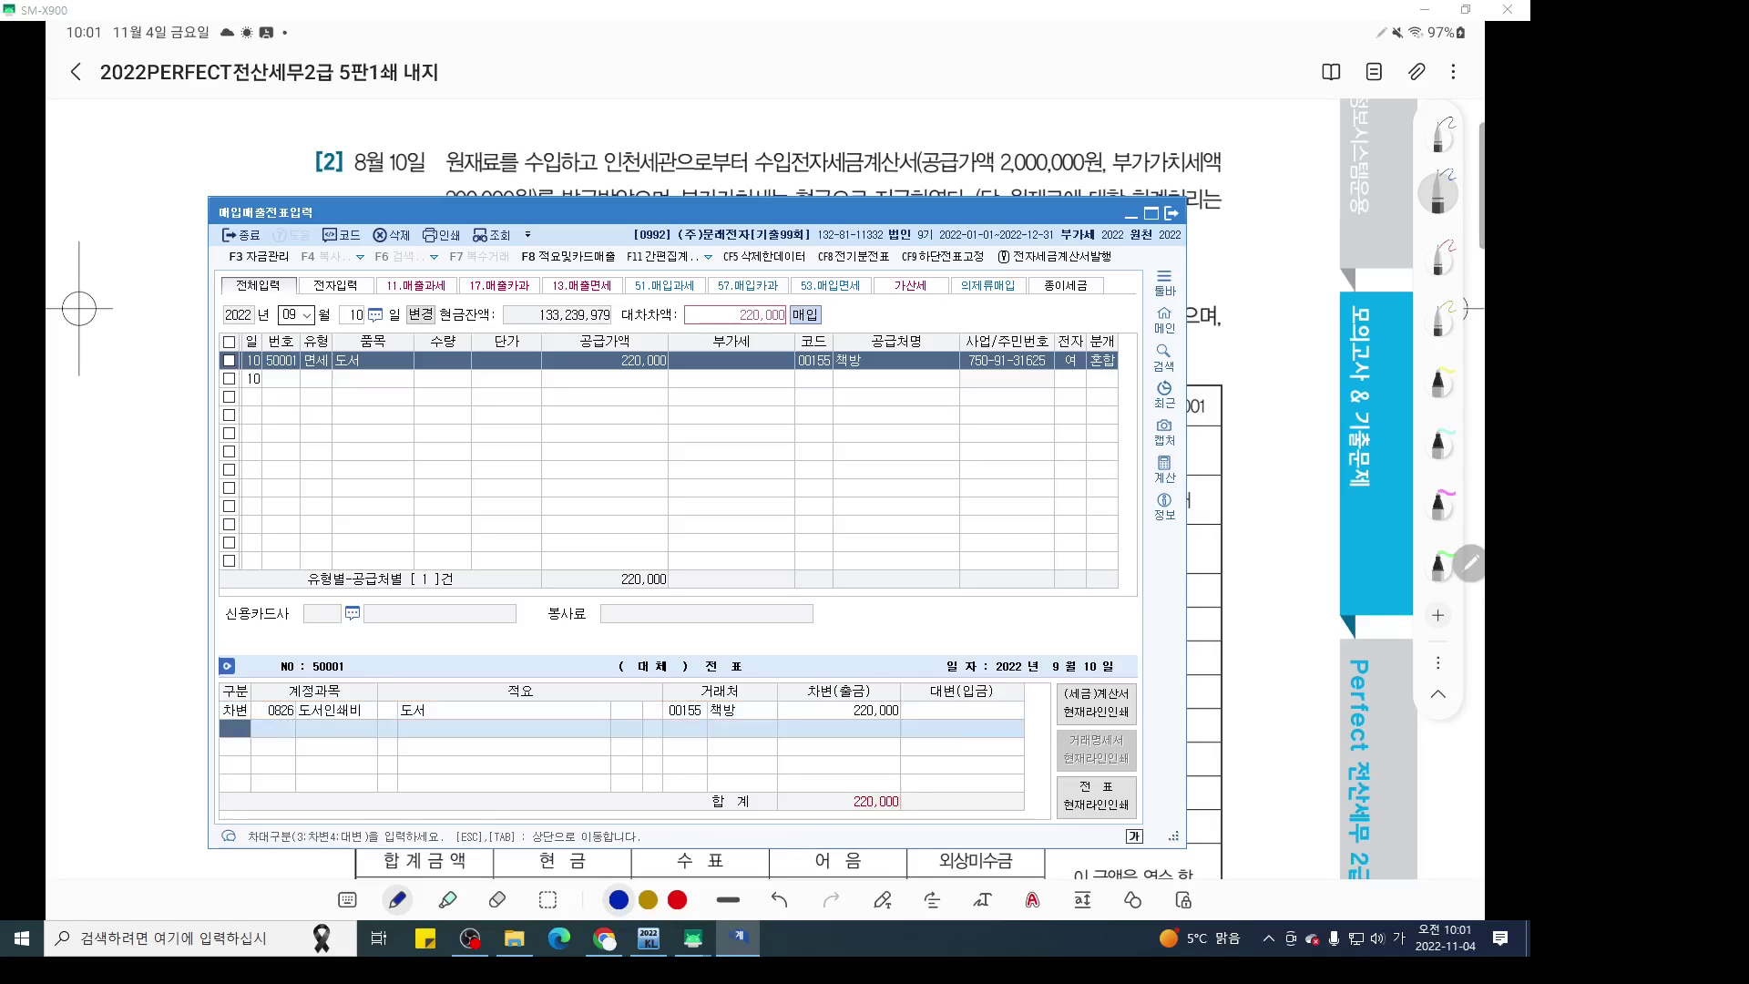
Add a credit line for 0103 보통예금 of 220,000 to the September 10 entry
type("4")
key("Return")
type("103")
key("Return")
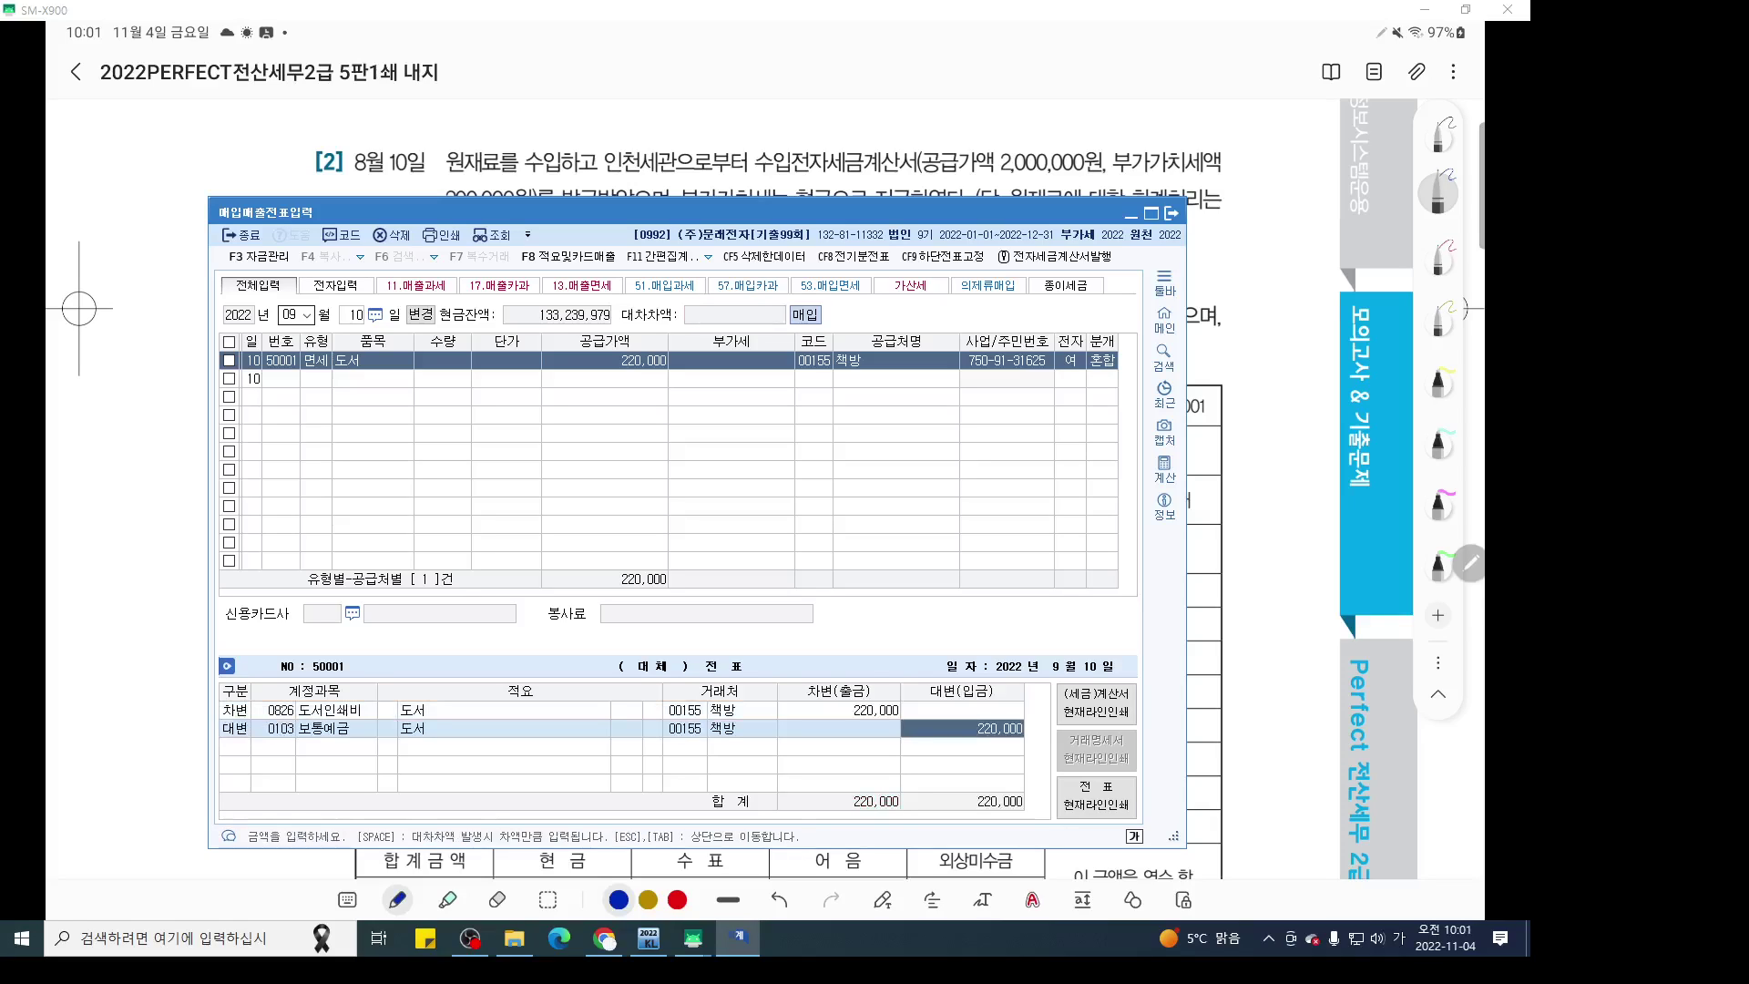
Switch to the exam document and, in question [4], underline 구매확인서 in blue and 공급 and 제품 in red
key("alt+Tab")
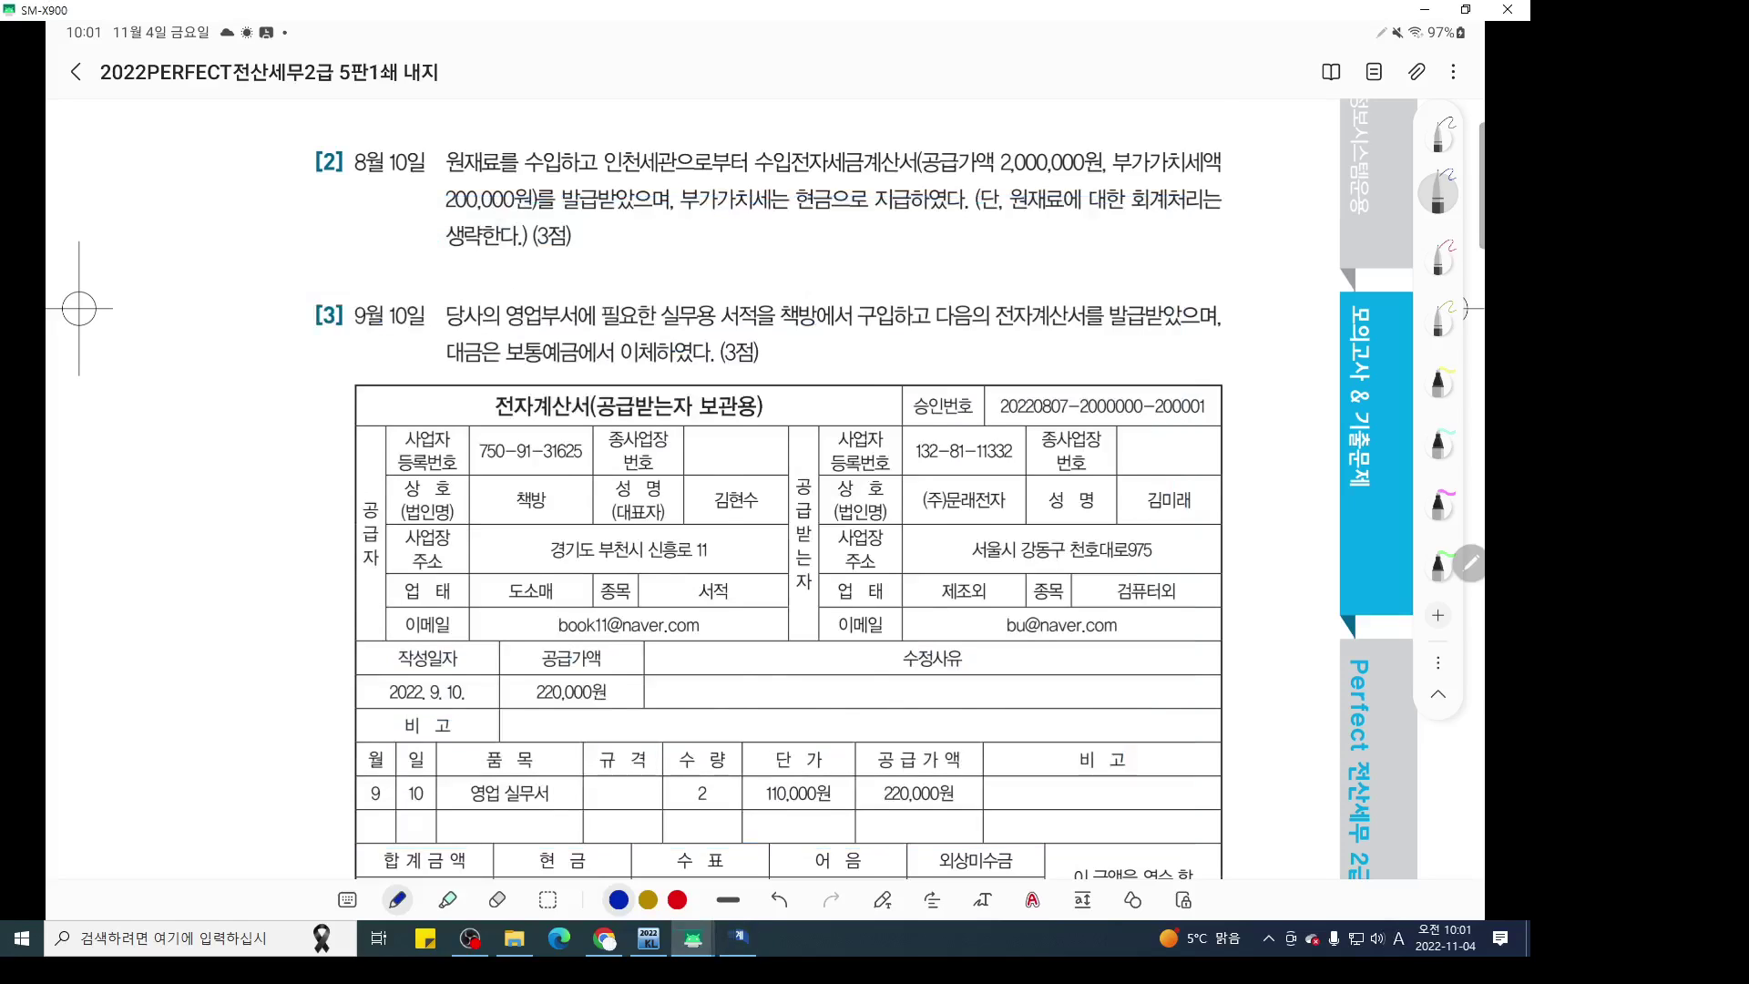
scroll(763, 489, "down", 15)
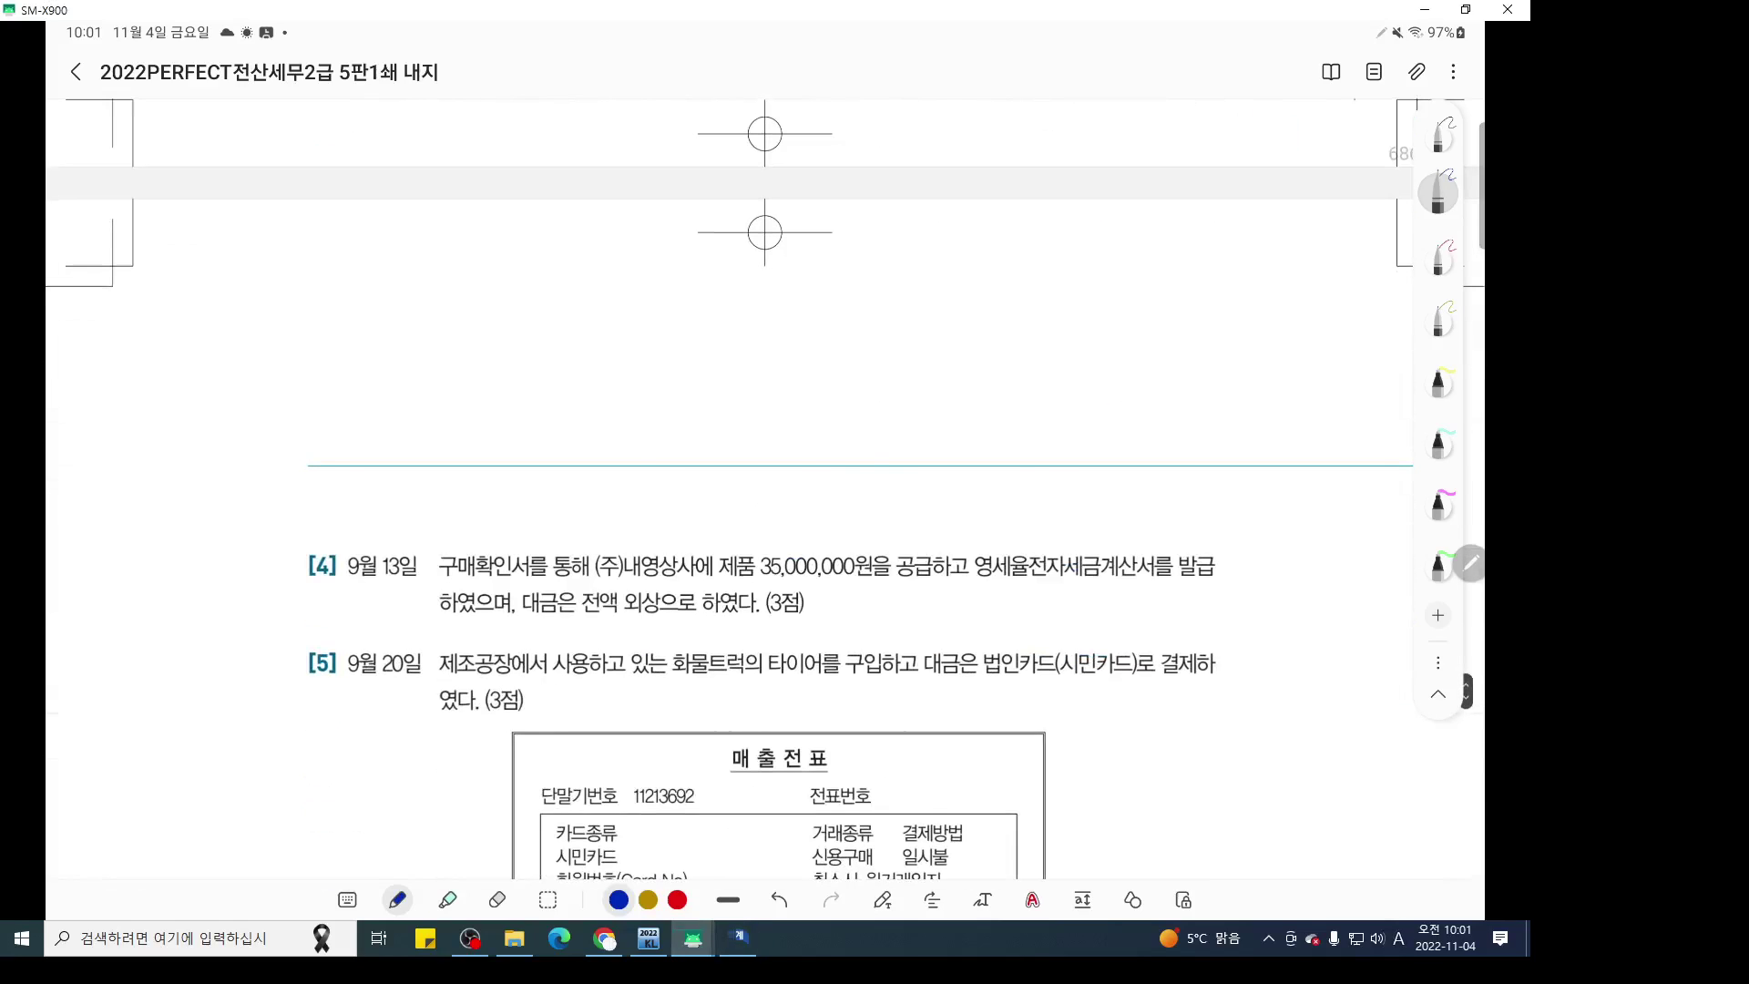
scroll(856, 521, "down", 3)
key("F12")
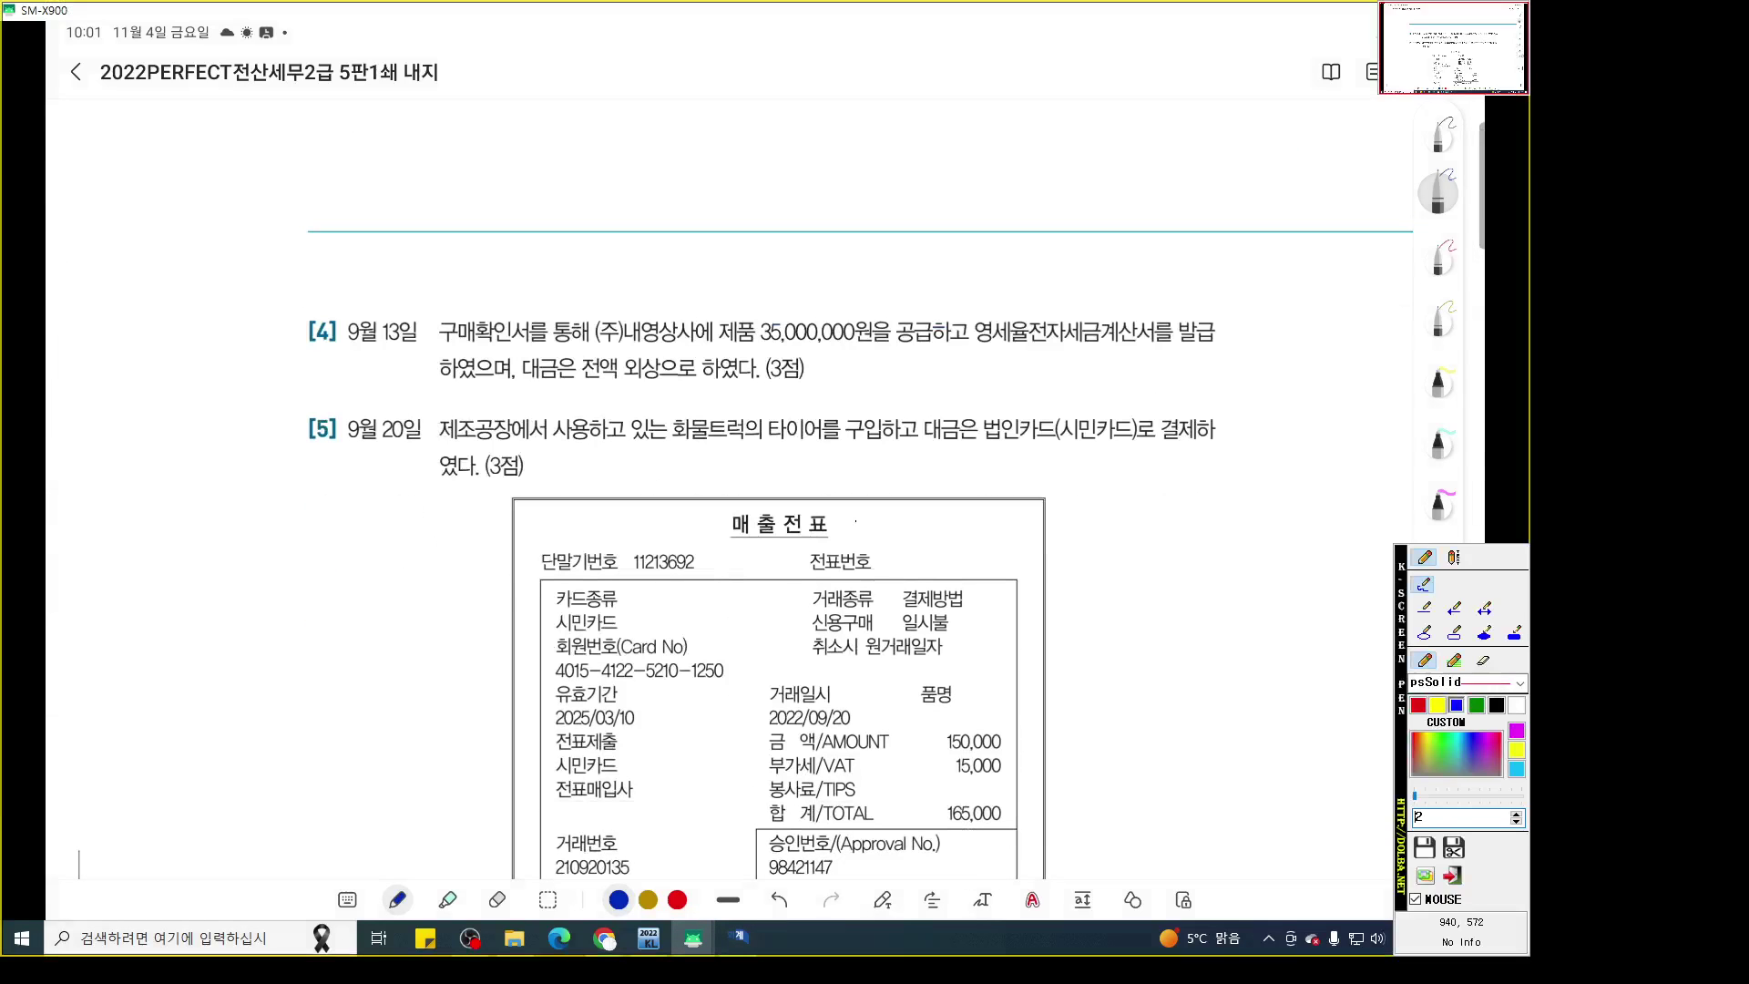
scroll(860, 523, "up", 5)
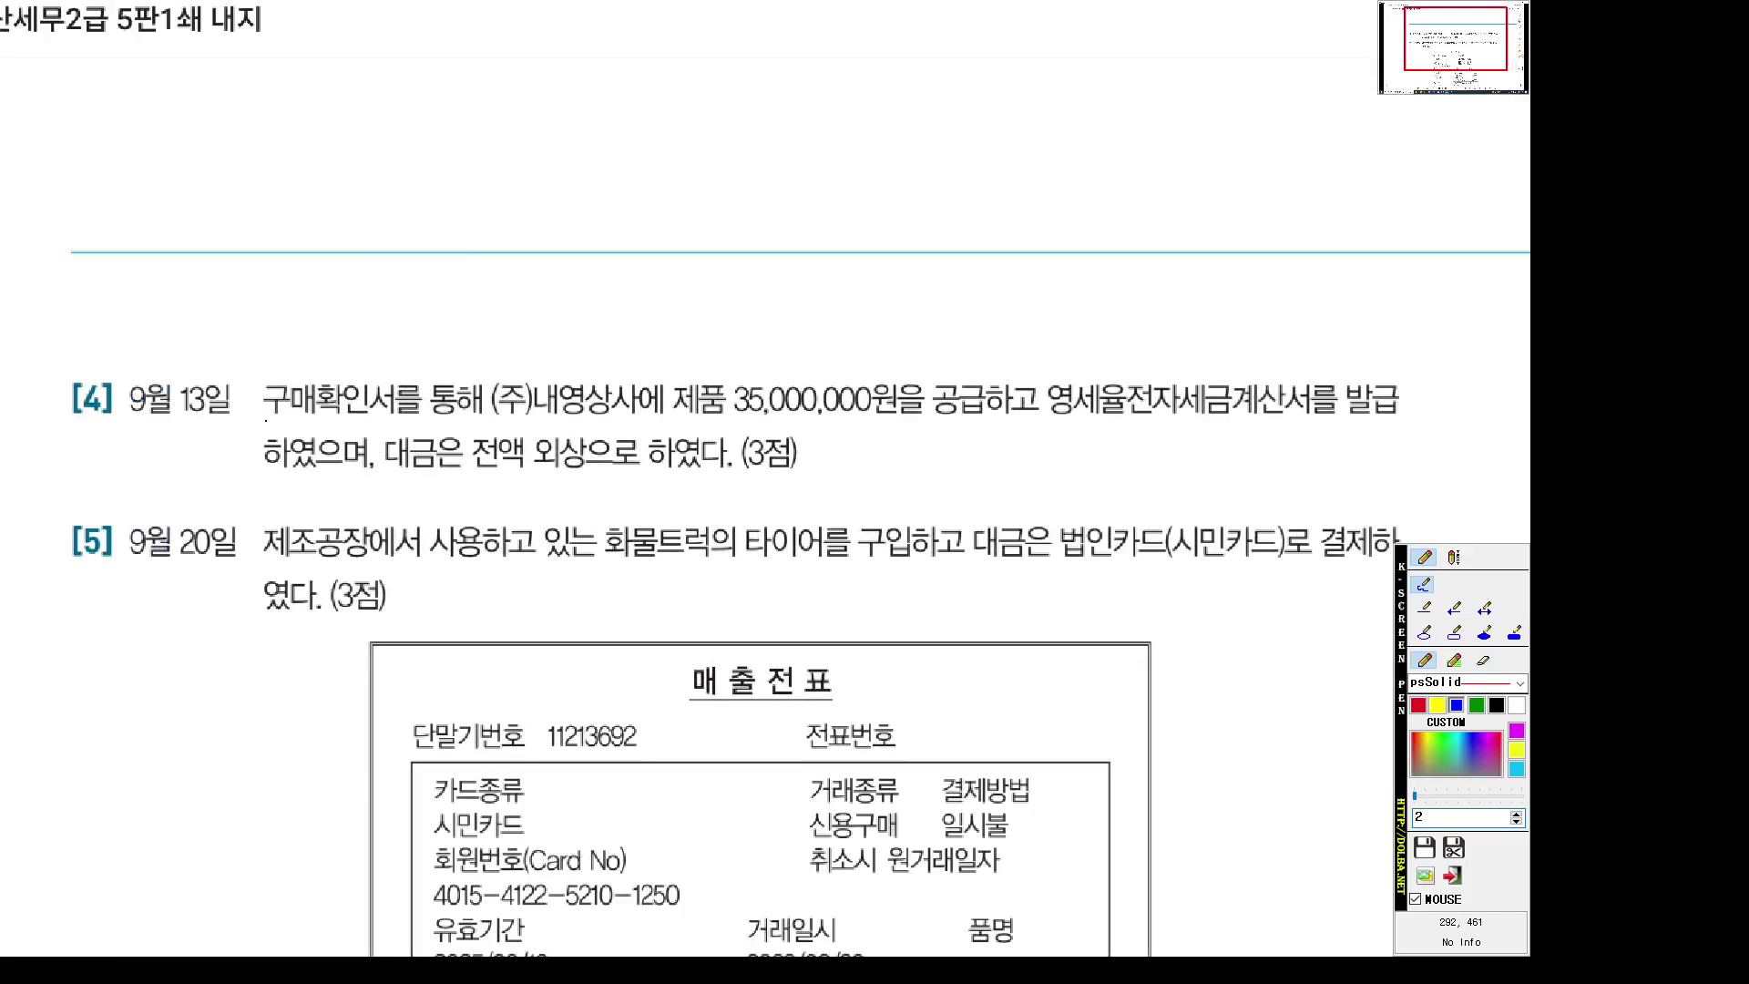
left_click_drag(266, 420, 386, 420)
left_click(1418, 704)
left_click_drag(935, 420, 985, 419)
left_click_drag(681, 425, 731, 425)
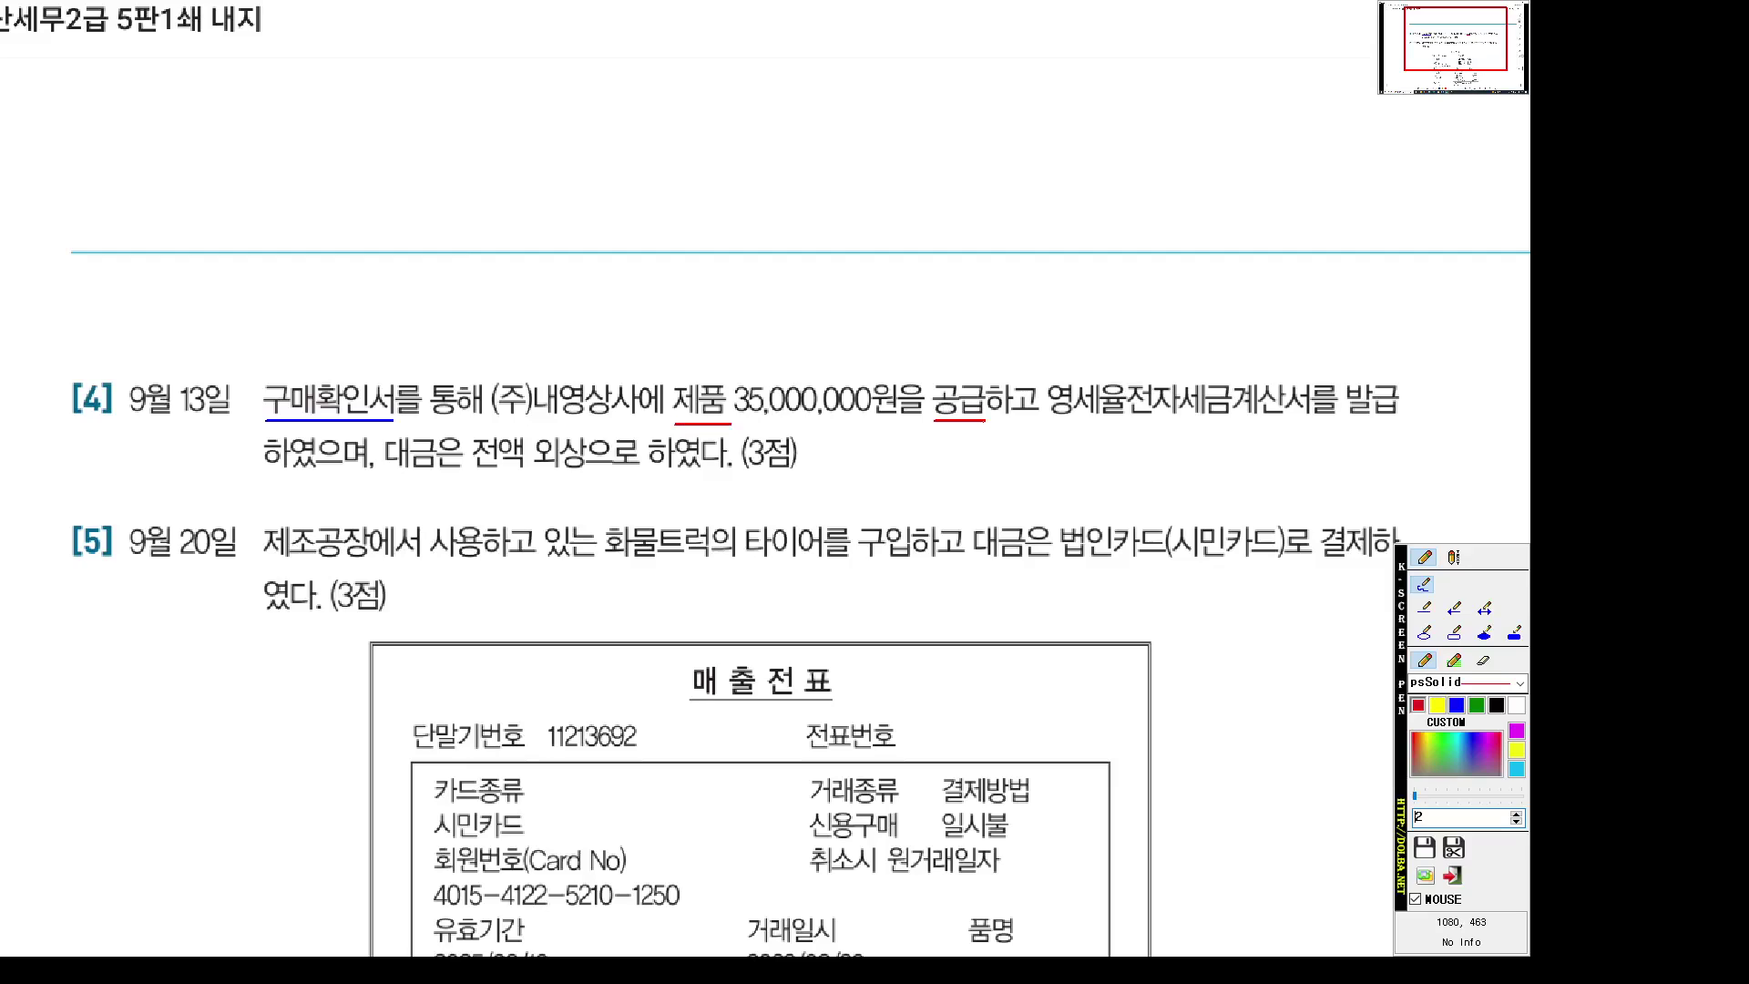
Underline 영세율전자세금계산서를 발급 and 전액 외상 in question [4], and circle 제품 in red
left_click_drag(1046, 417, 1399, 418)
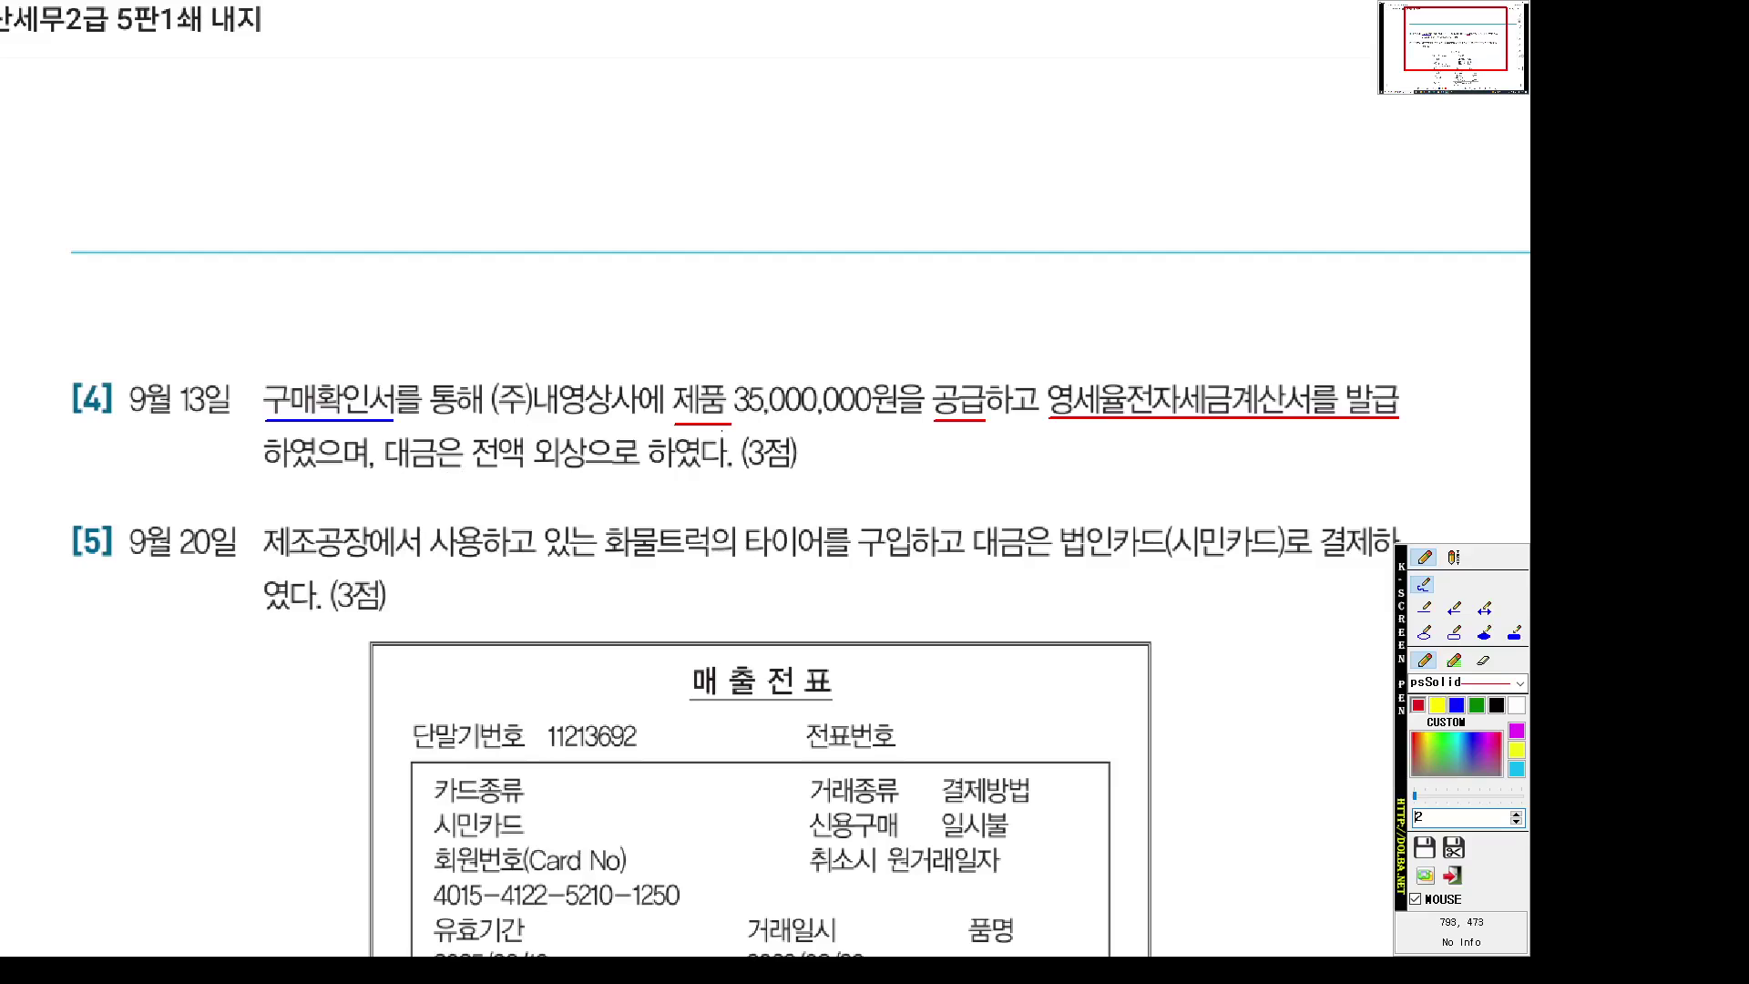
left_click_drag(486, 473, 583, 472)
mouse_move(721, 421)
left_mouse_down()
mouse_move(683, 422)
mouse_move(702, 364)
mouse_move(723, 427)
left_mouse_up()
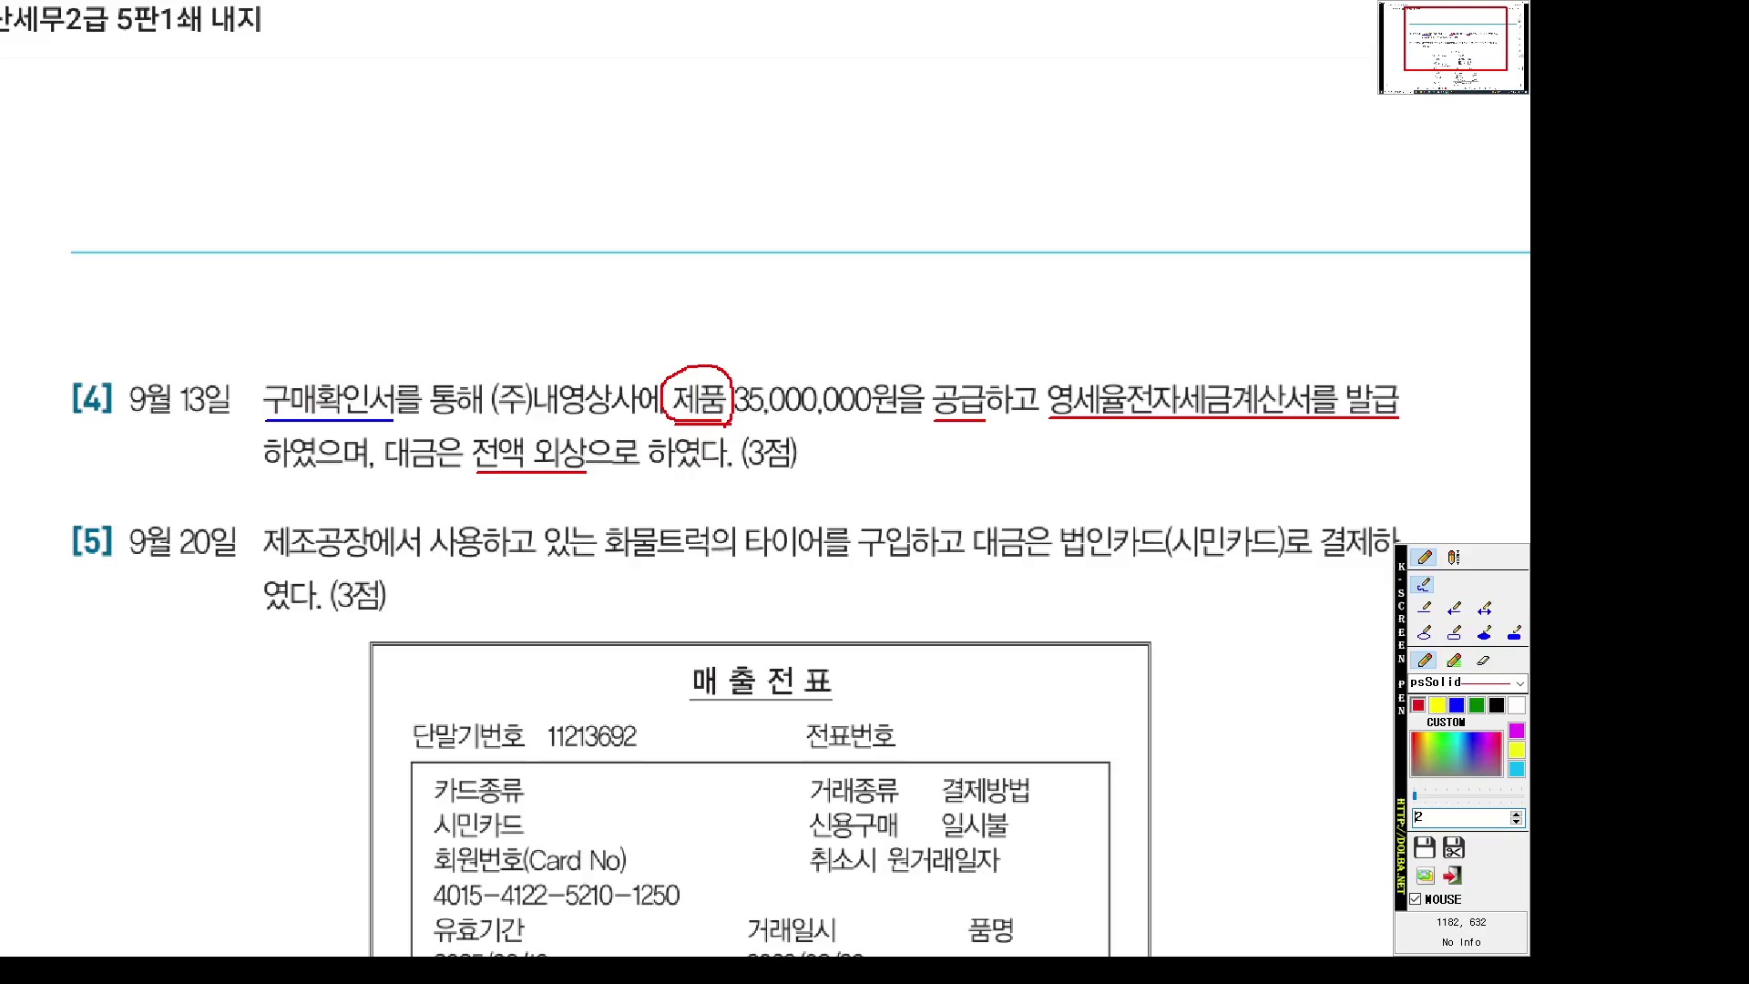
Switch to the 매입매출전표입력 window and start a September 13 entry with type 12 영세
left_click(738, 938)
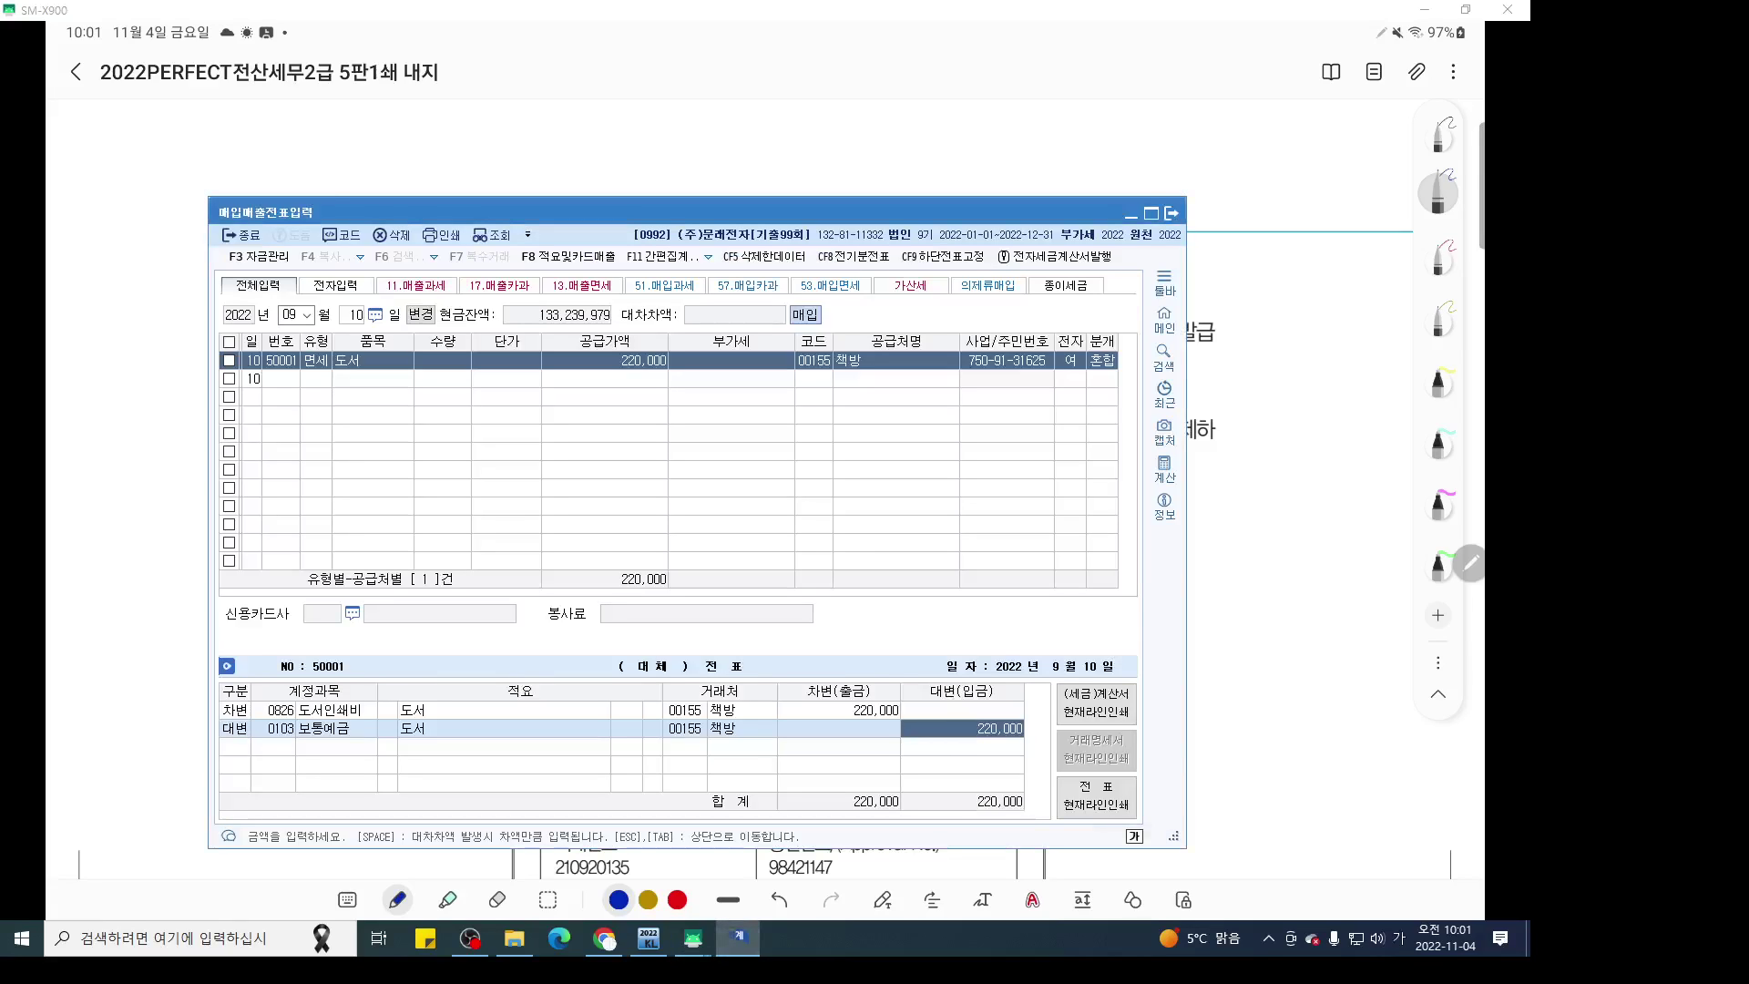
key("Escape")
type("13")
key("Return")
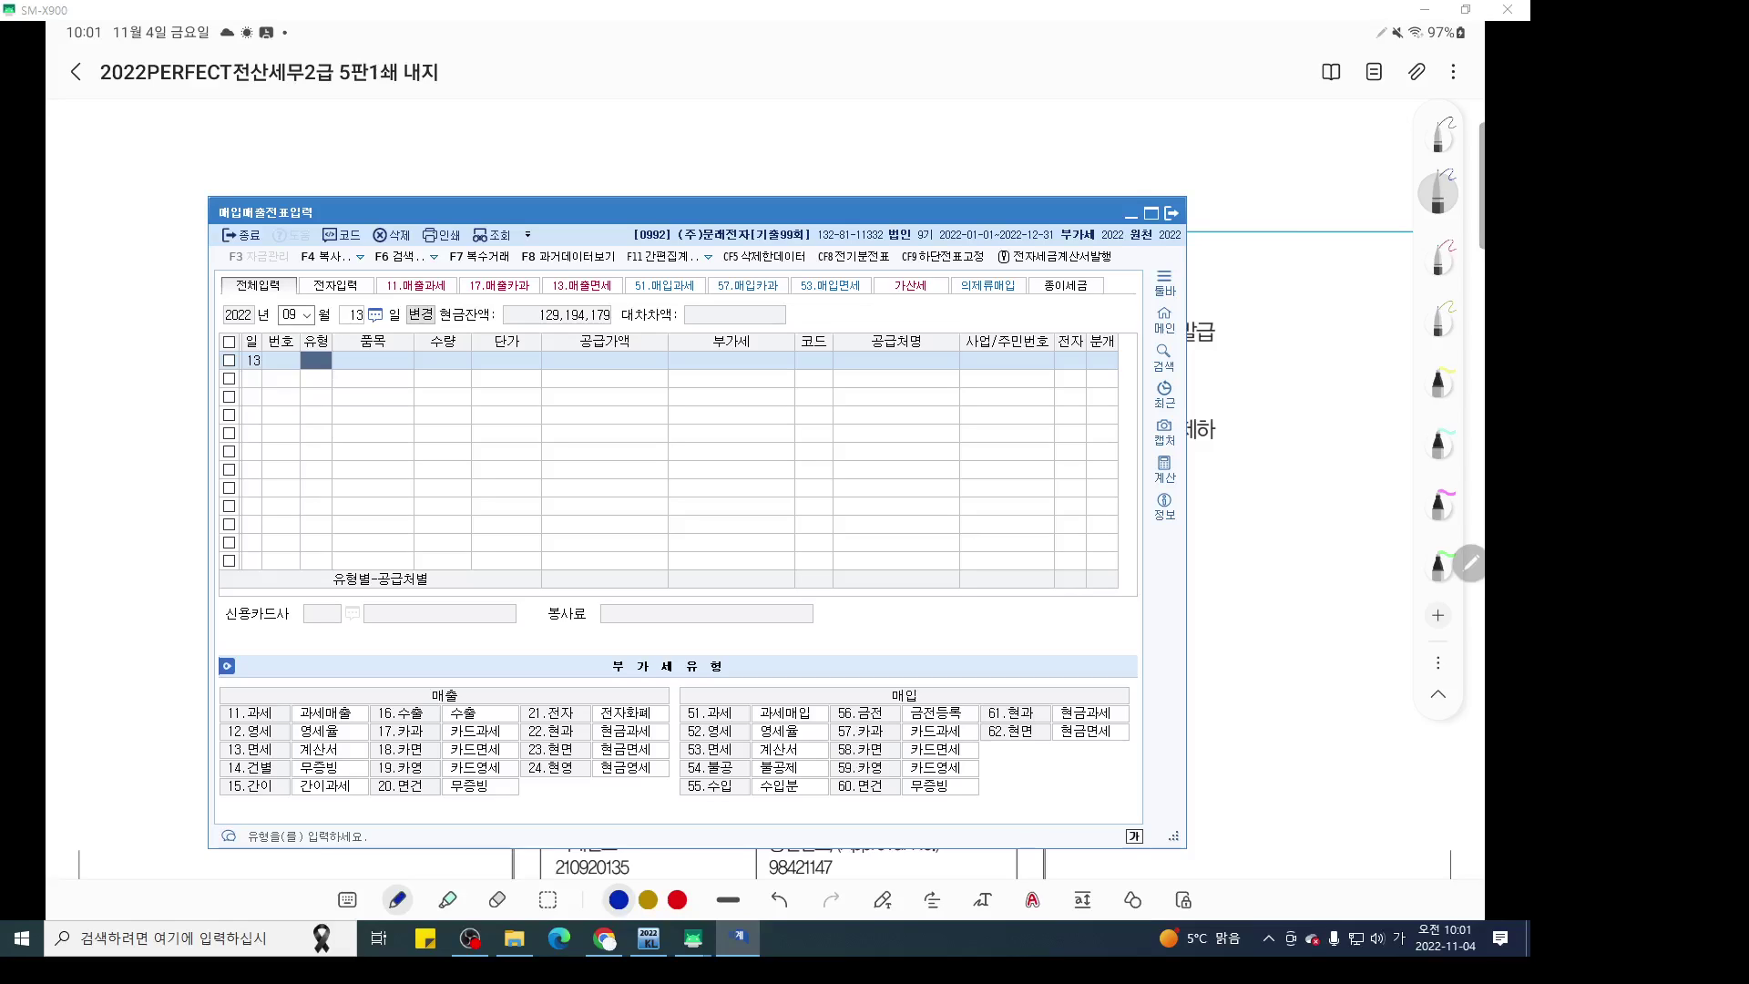
type("12")
key("Return")
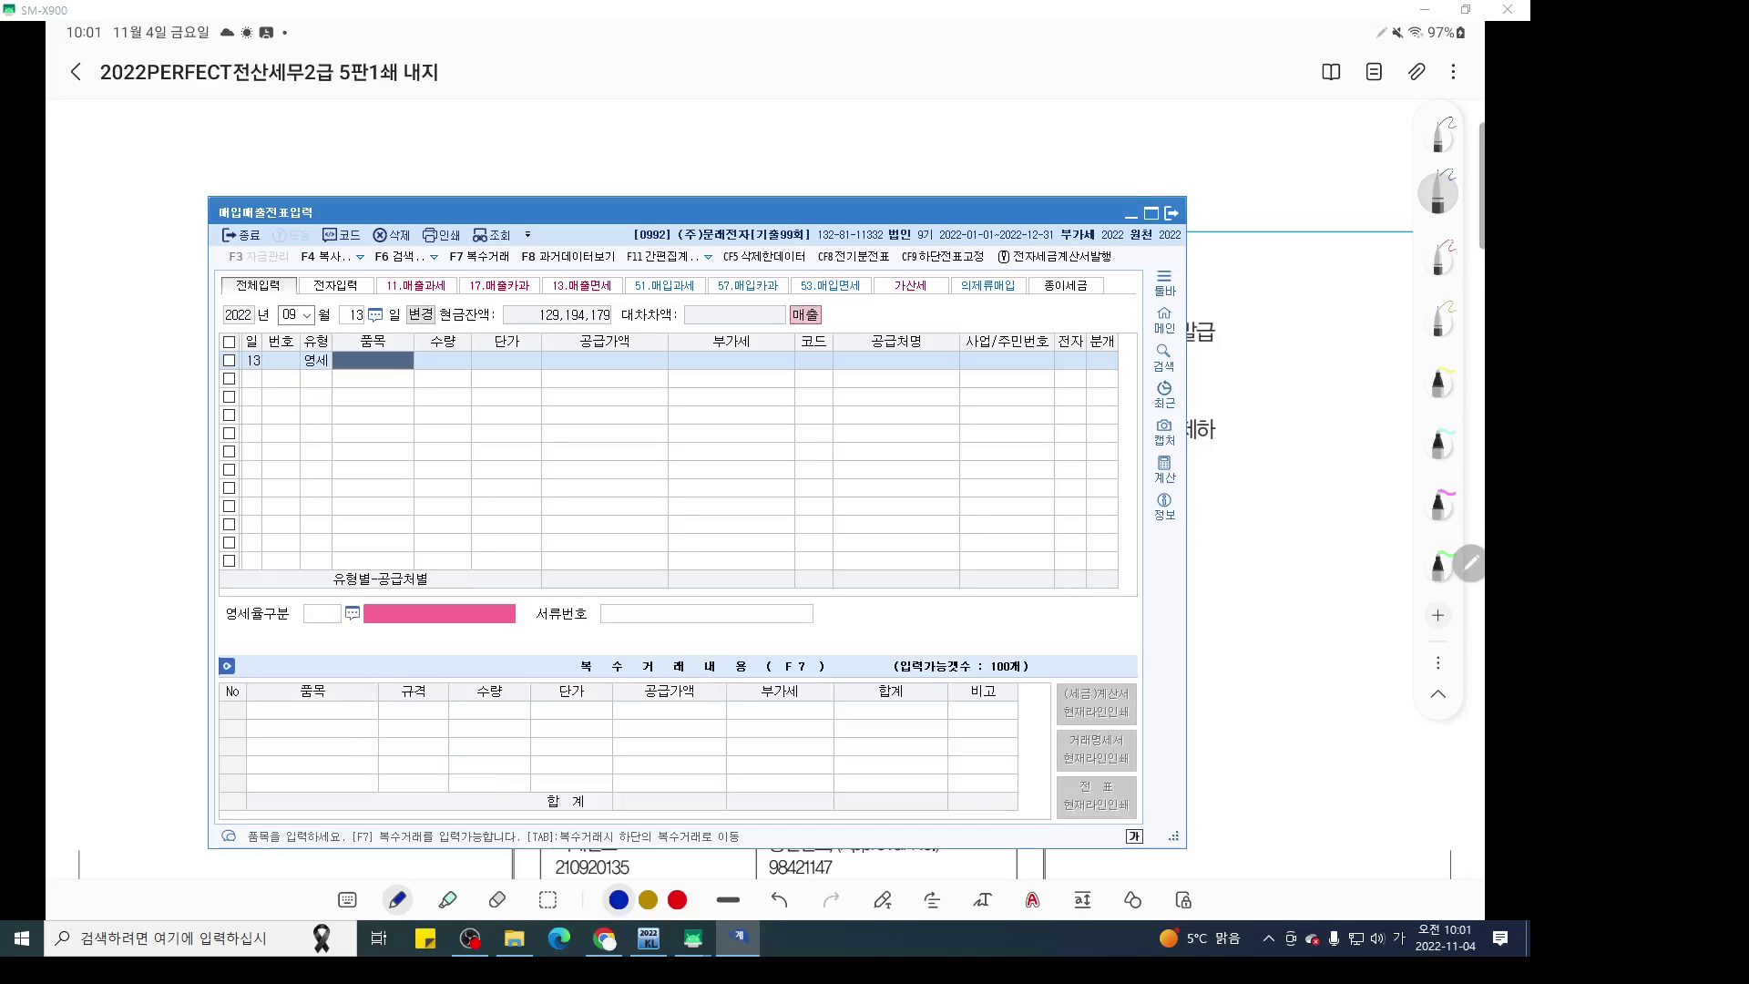
Enter 제품 as the 품목 and 35,000,000 as the 공급가액 of the September 13 entry
type("제품")
key("Return")
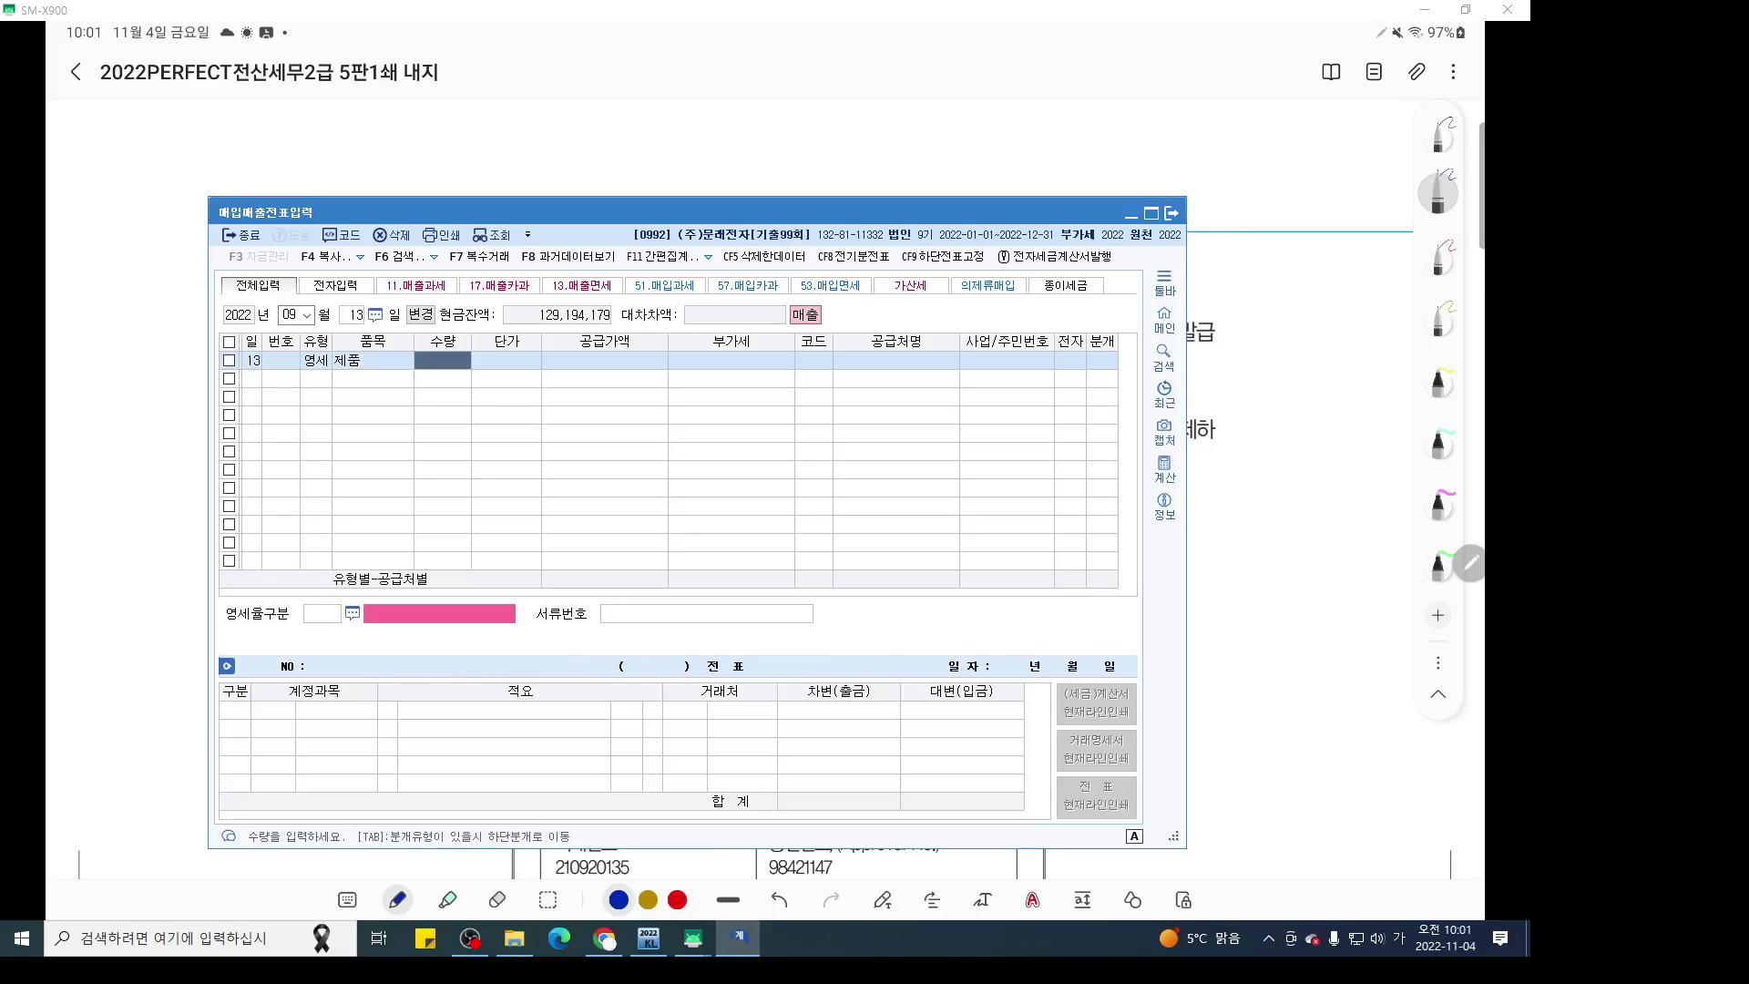
key("Return")
key("Return")
type("3")
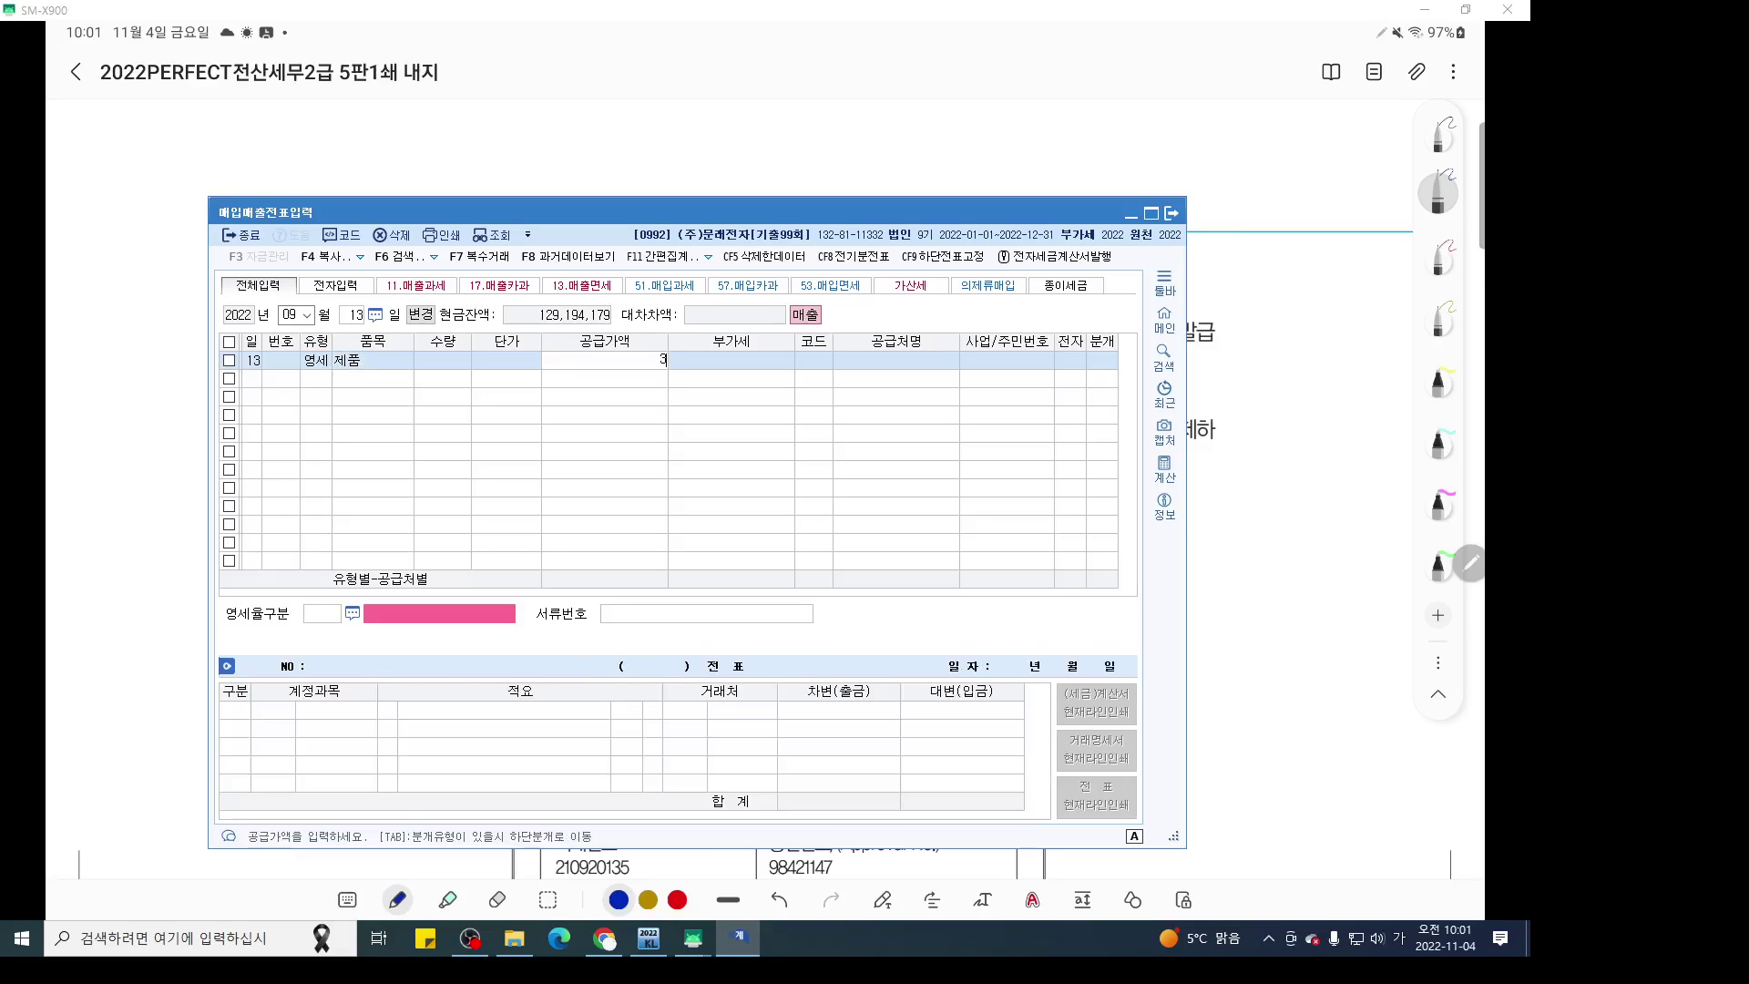
type("5,000,000")
key("Return")
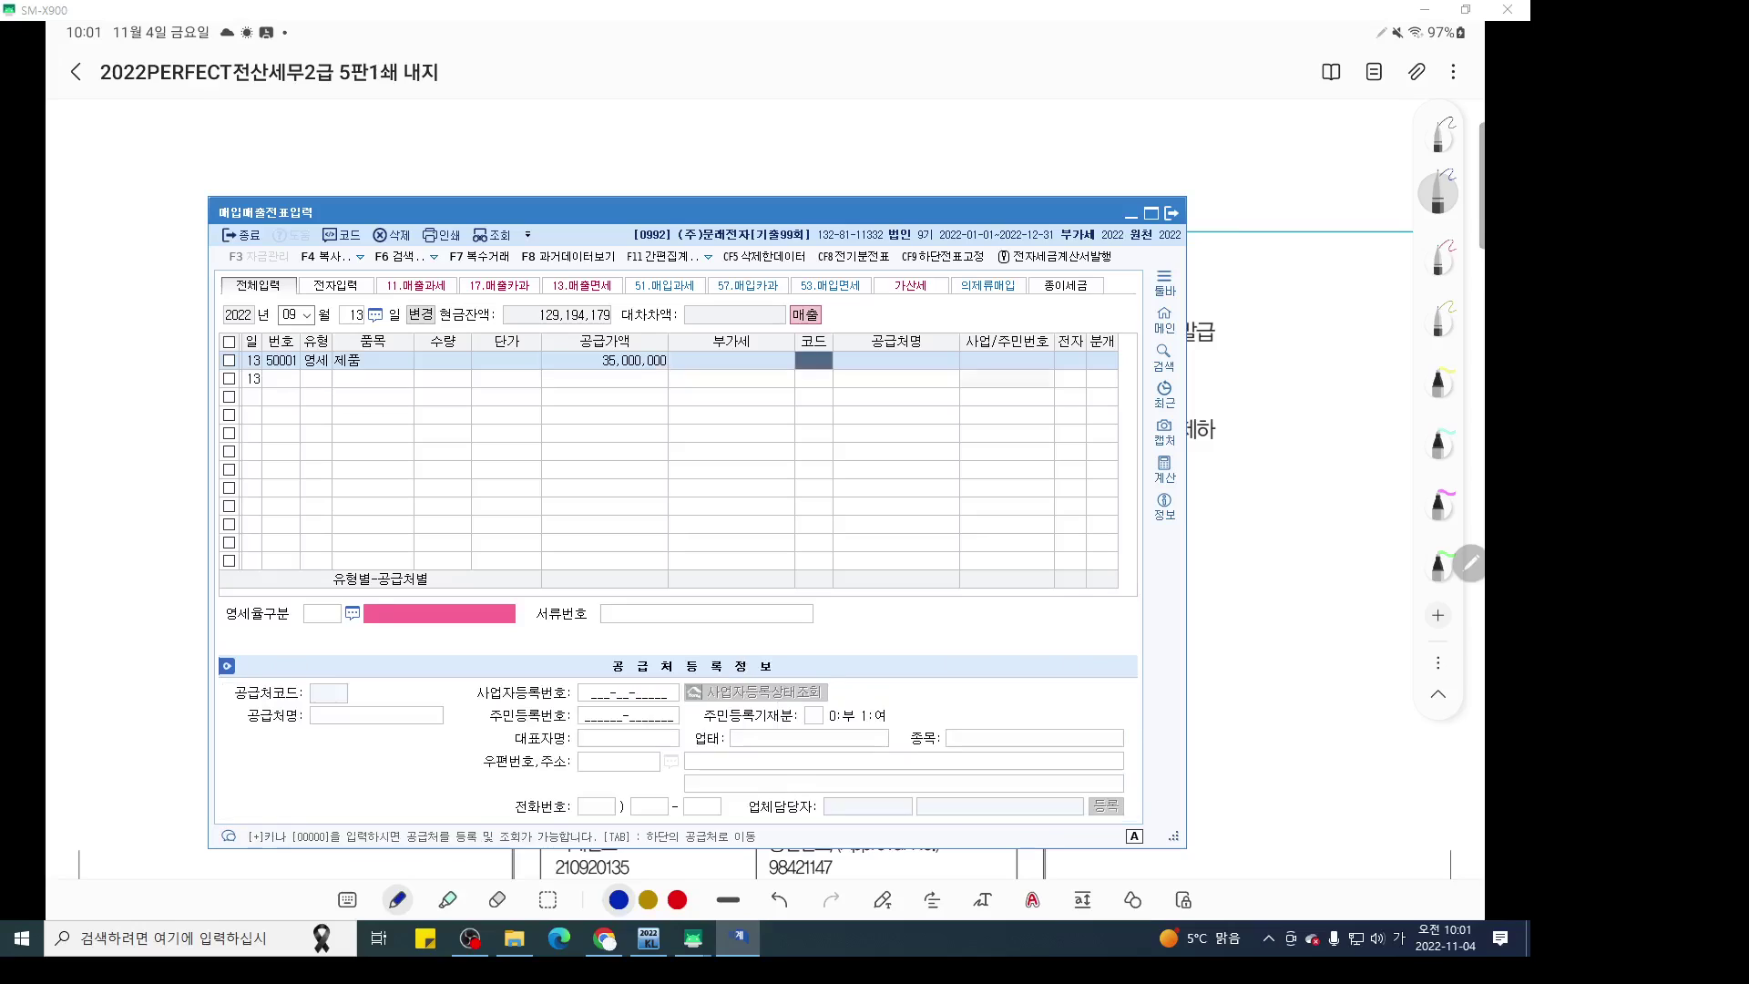
Choose (주)내영상사 as the trading partner of the September 13 entry and mark it as electronic (여)
key("F2")
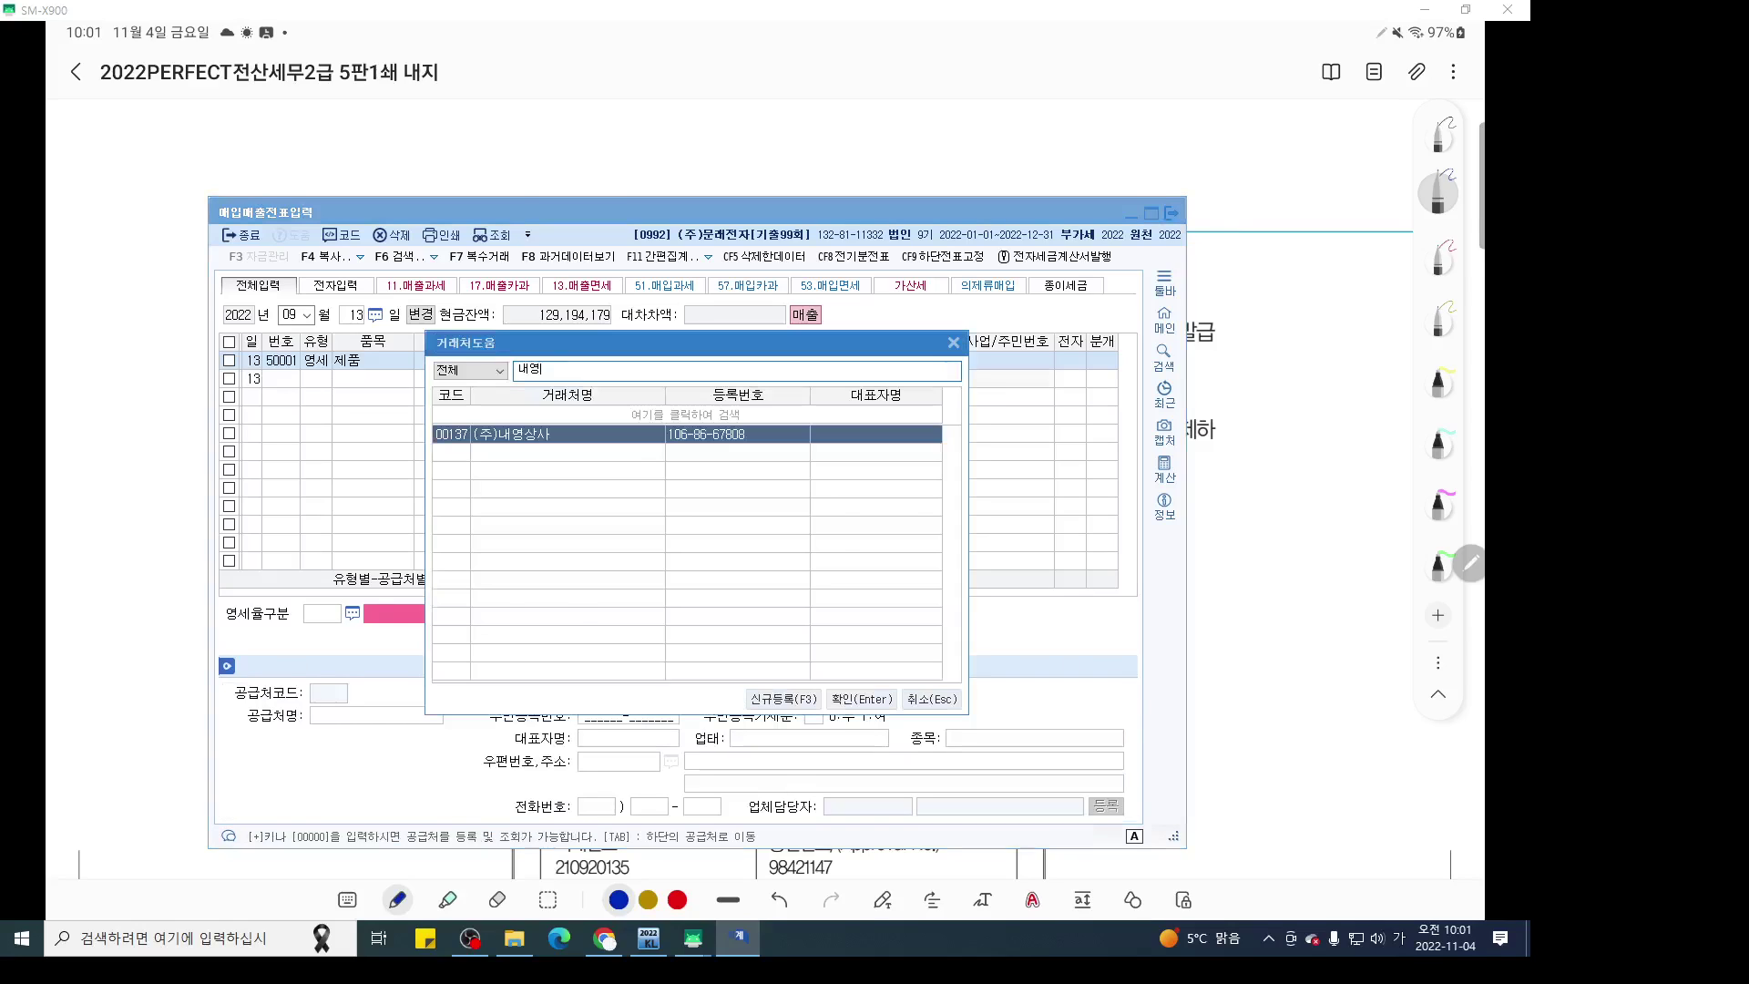
key("Return")
key("Return")
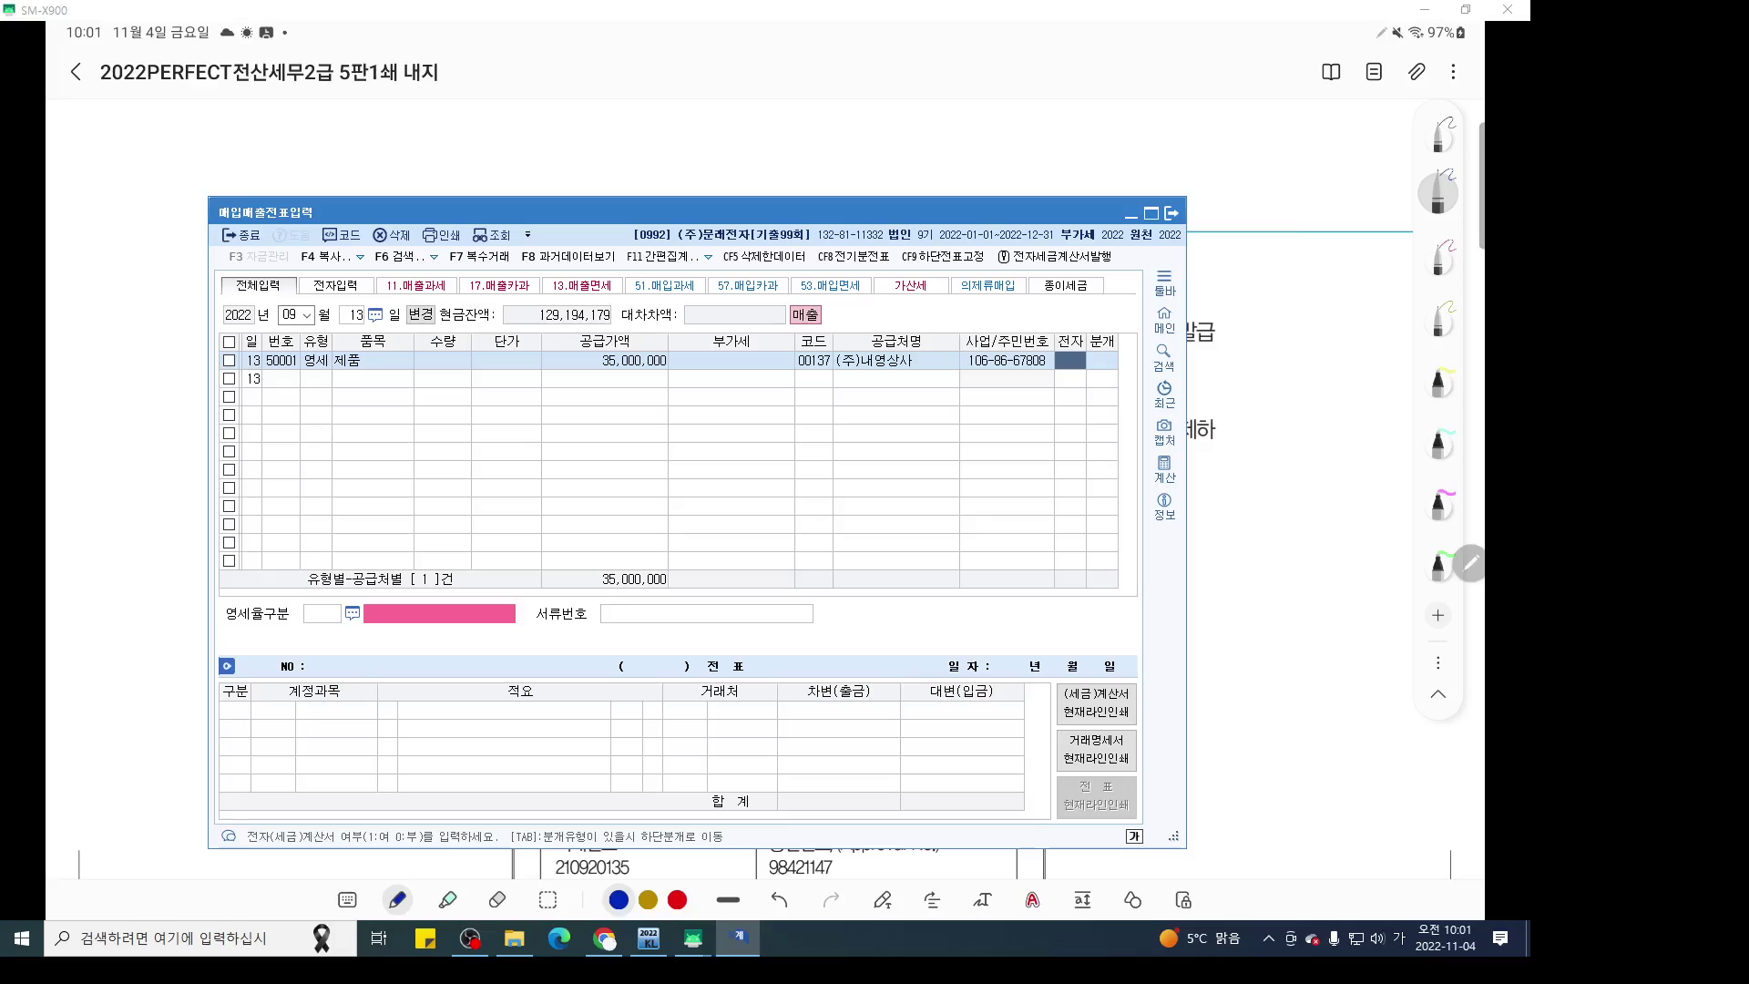
type("1")
key("Return")
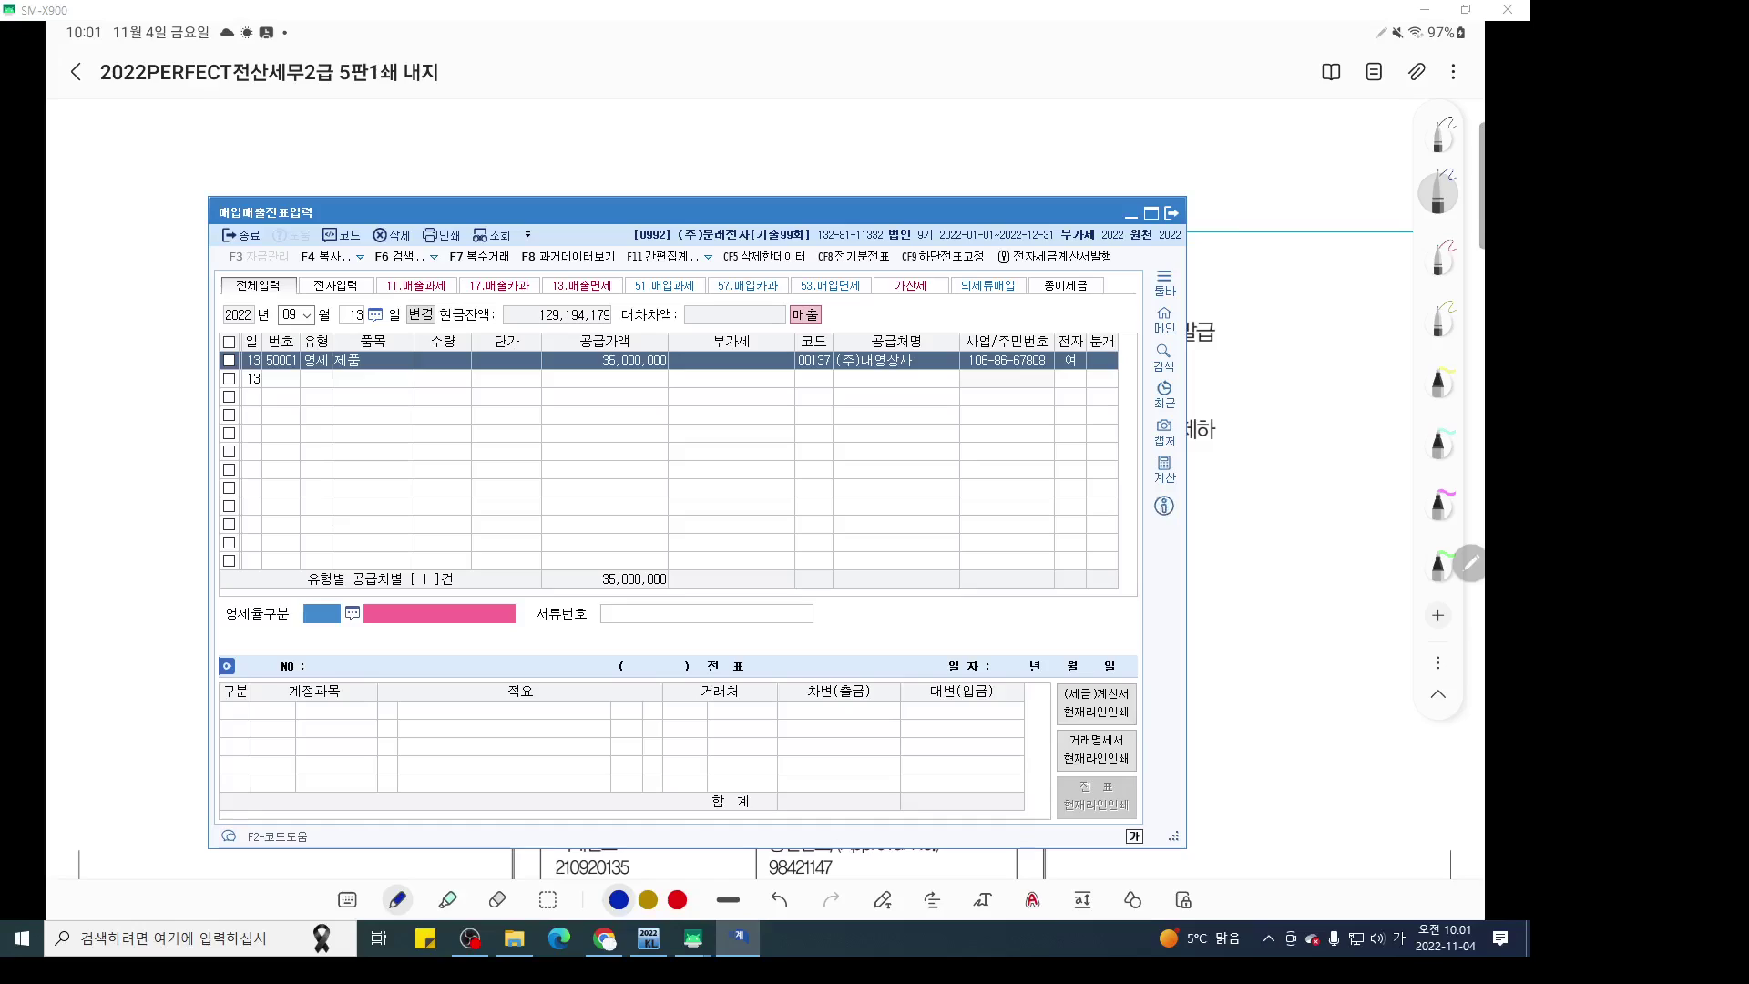
Set the September 13 entry's 영세율구분 to 3 내국신용장·구매확인서 and its 분개 type to 2 외상
key("F2")
key("Down")
key("Down")
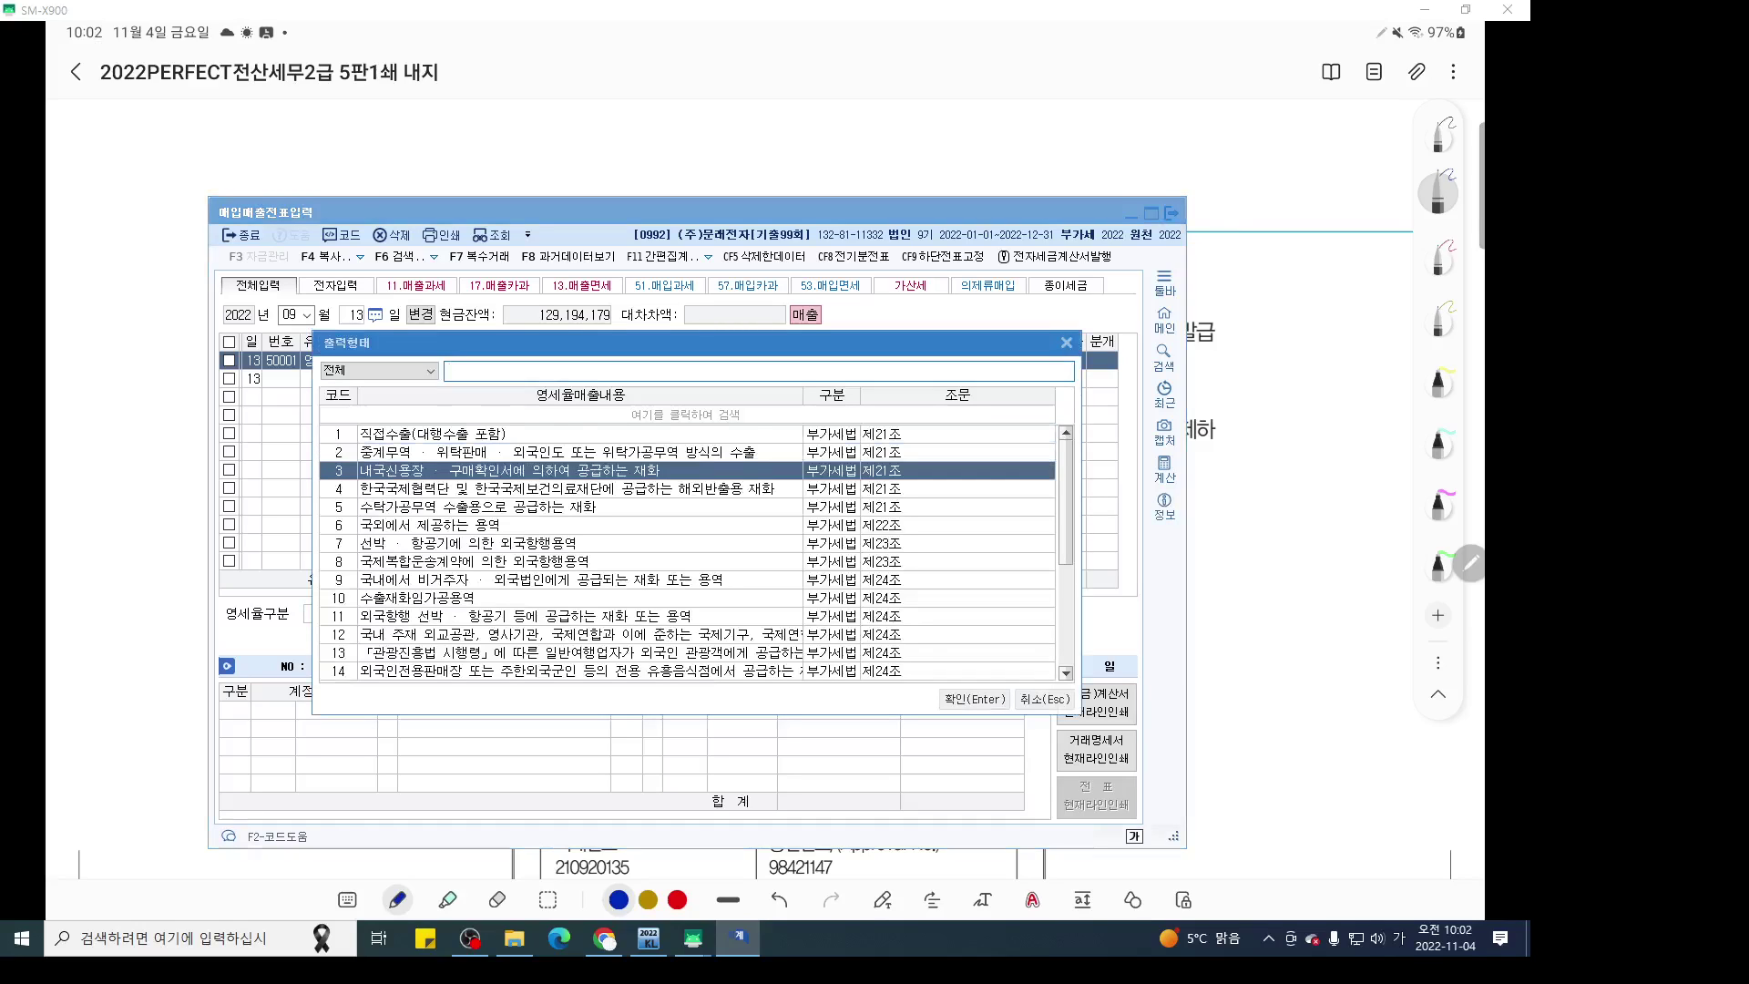
key("Return")
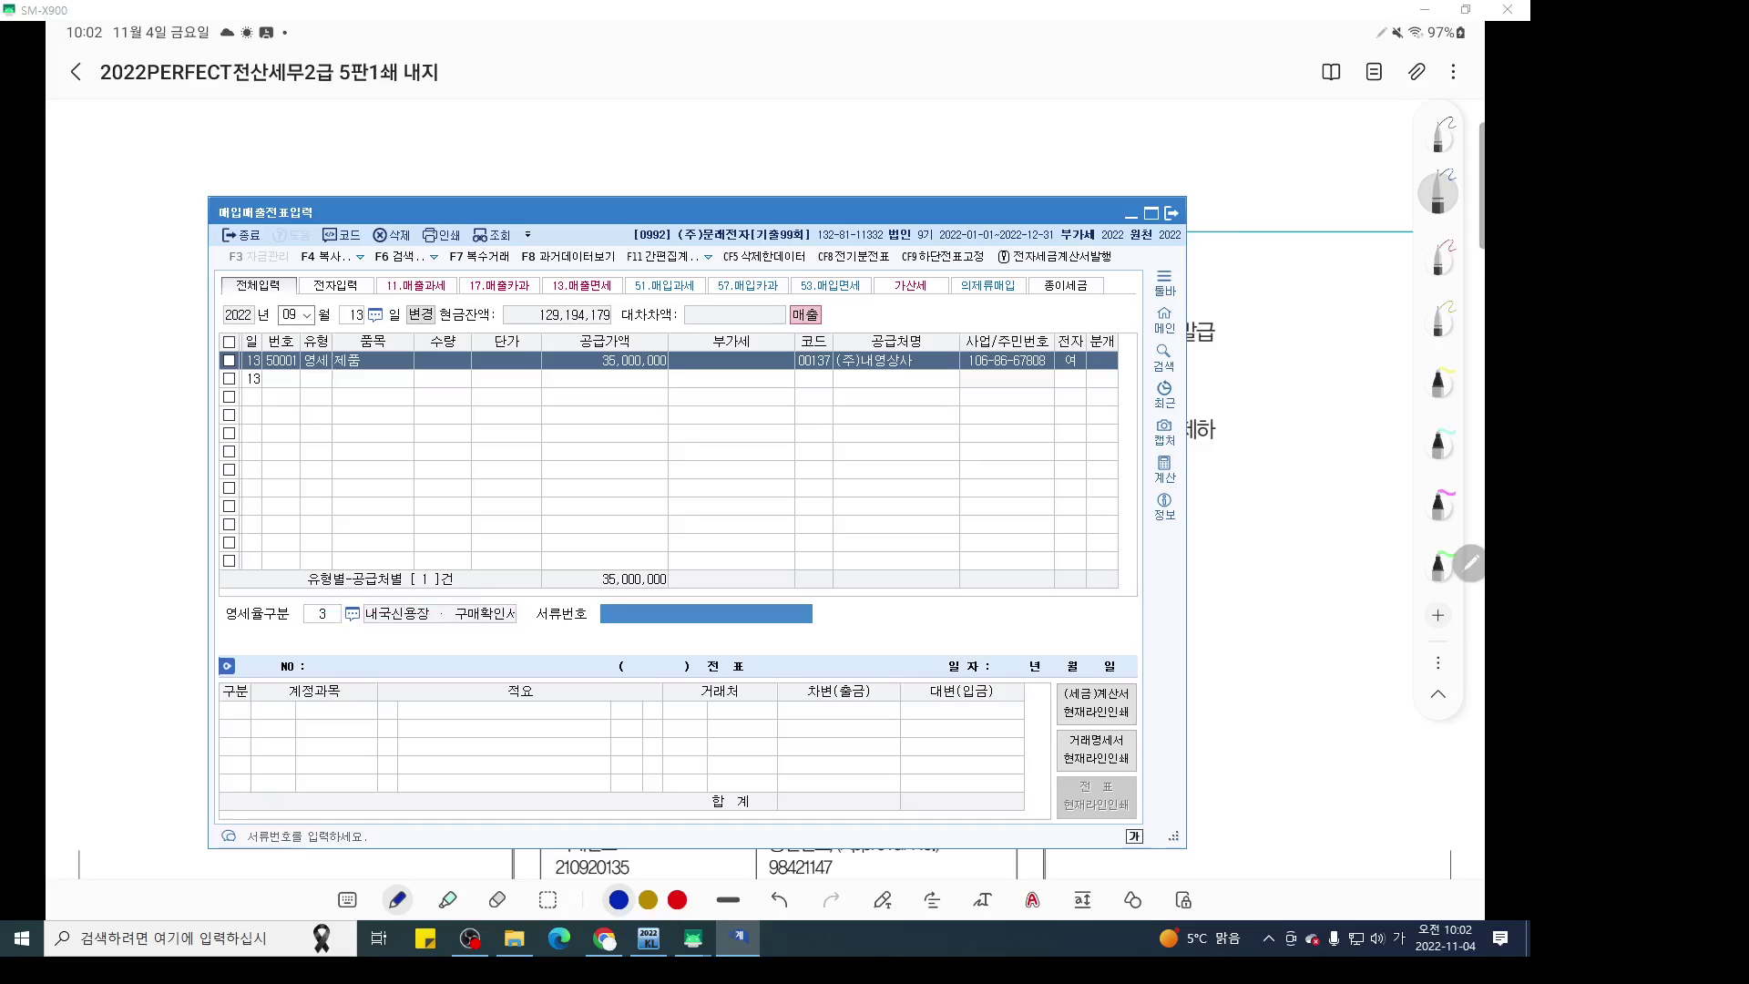
key("Return")
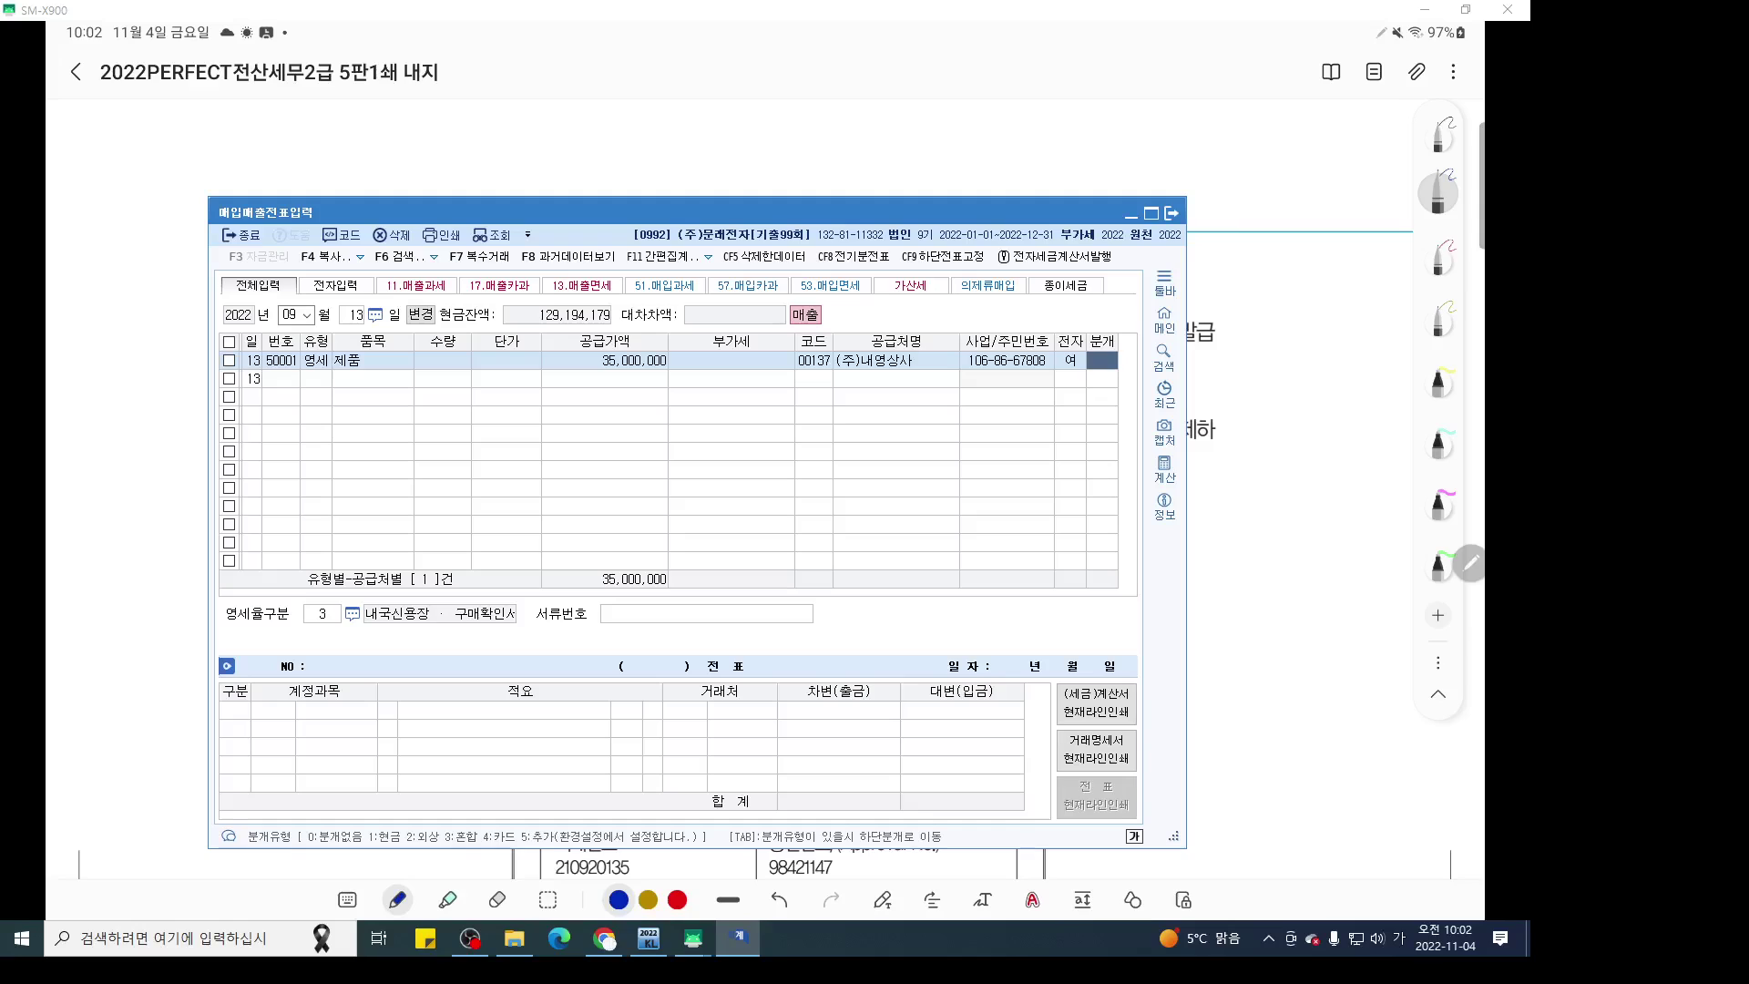
type("2")
key("Return")
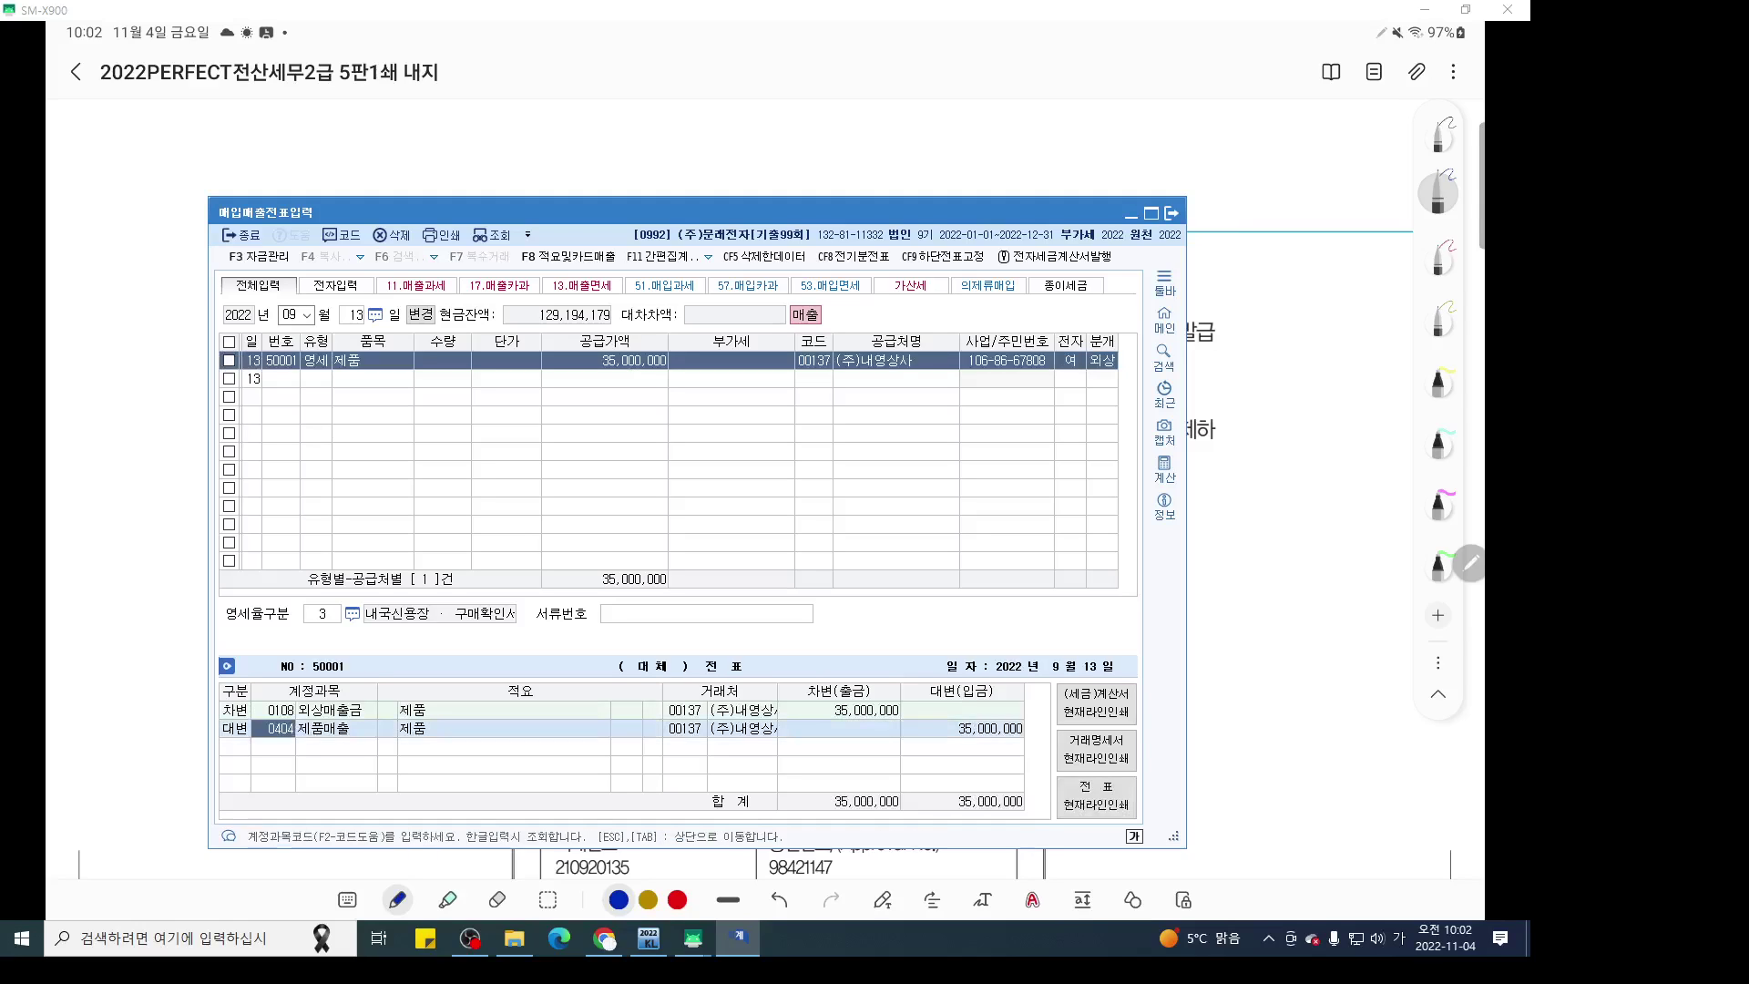
Switch to the exam document and underline 제조공장 and 트럭의 타이어를 구입 in red in question [5]
key("alt+Tab")
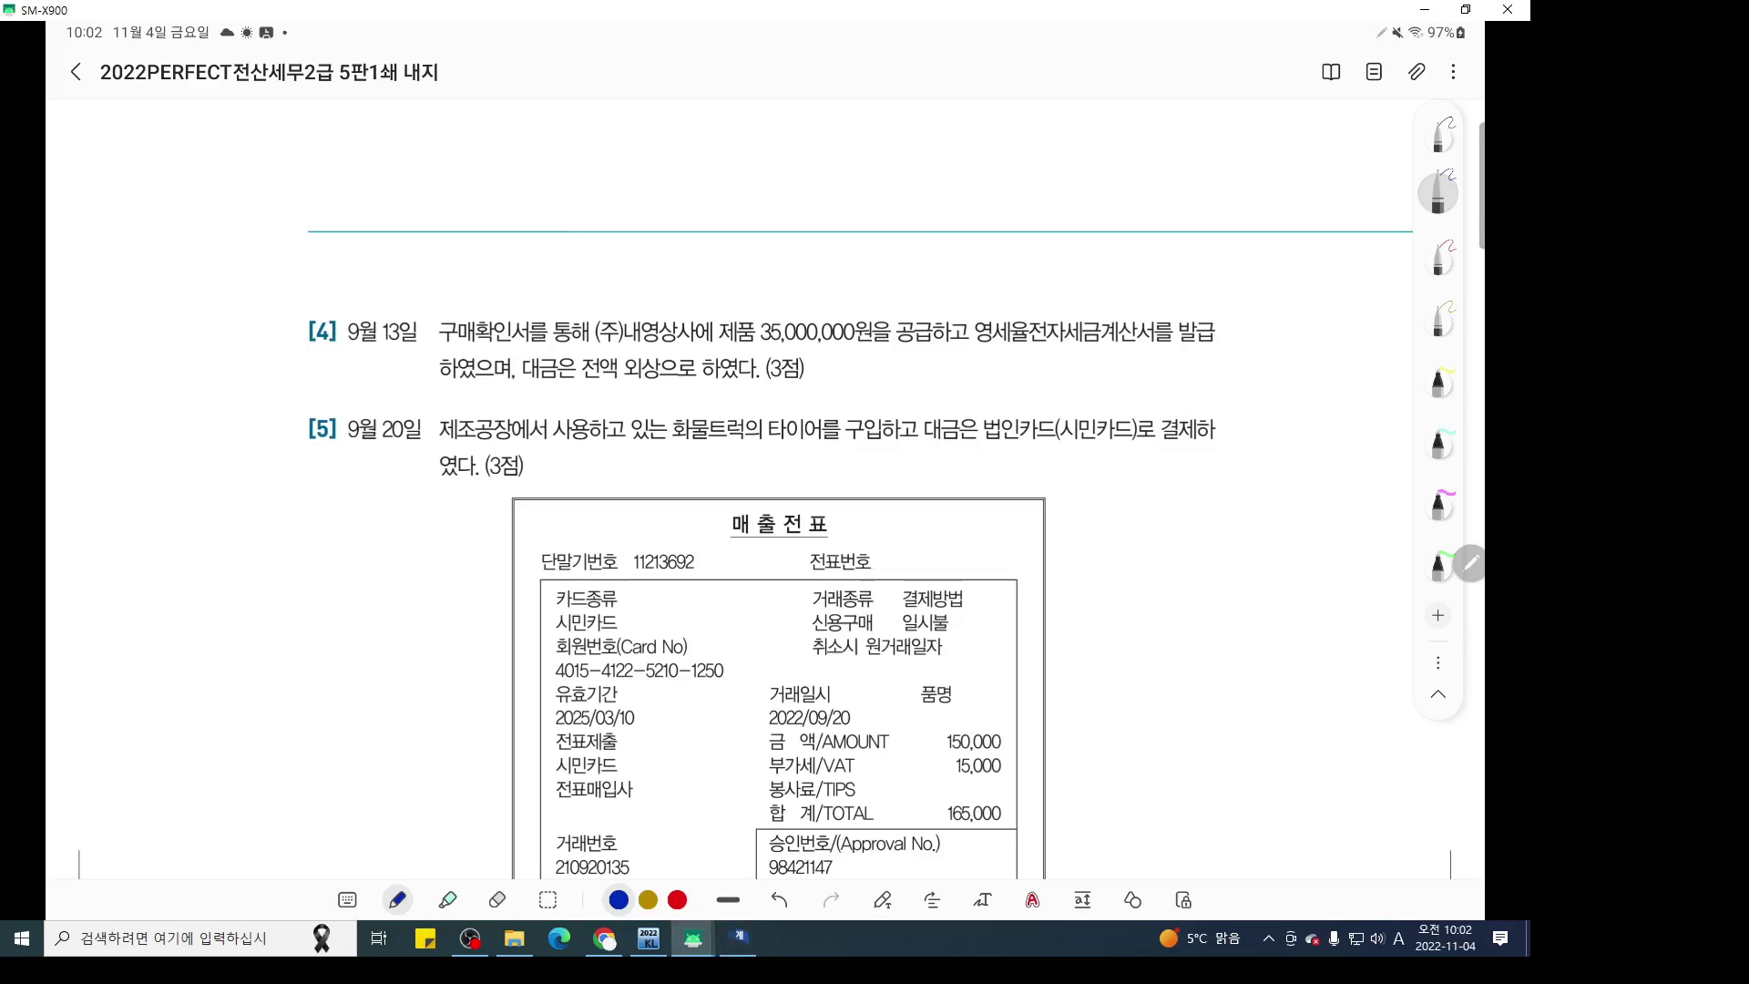
scroll(934, 527, "down", 1)
key("ctrl+grave")
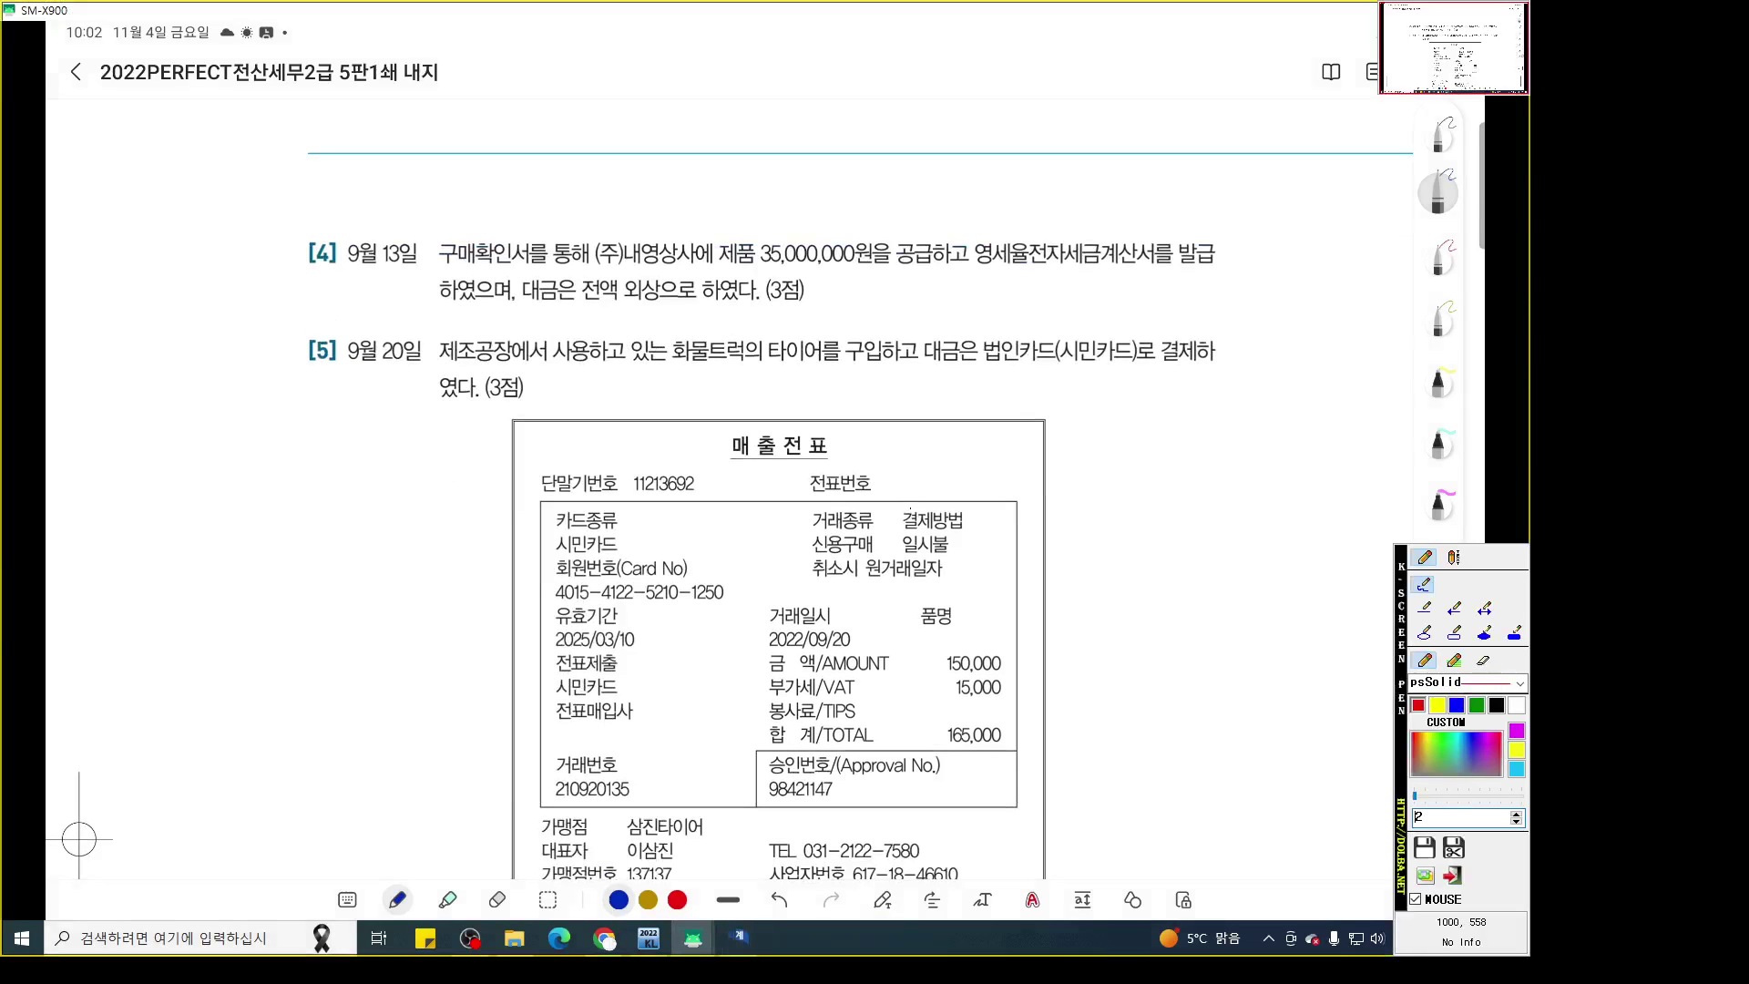
scroll(934, 527, "up", 3)
scroll(933, 527, "up", 1)
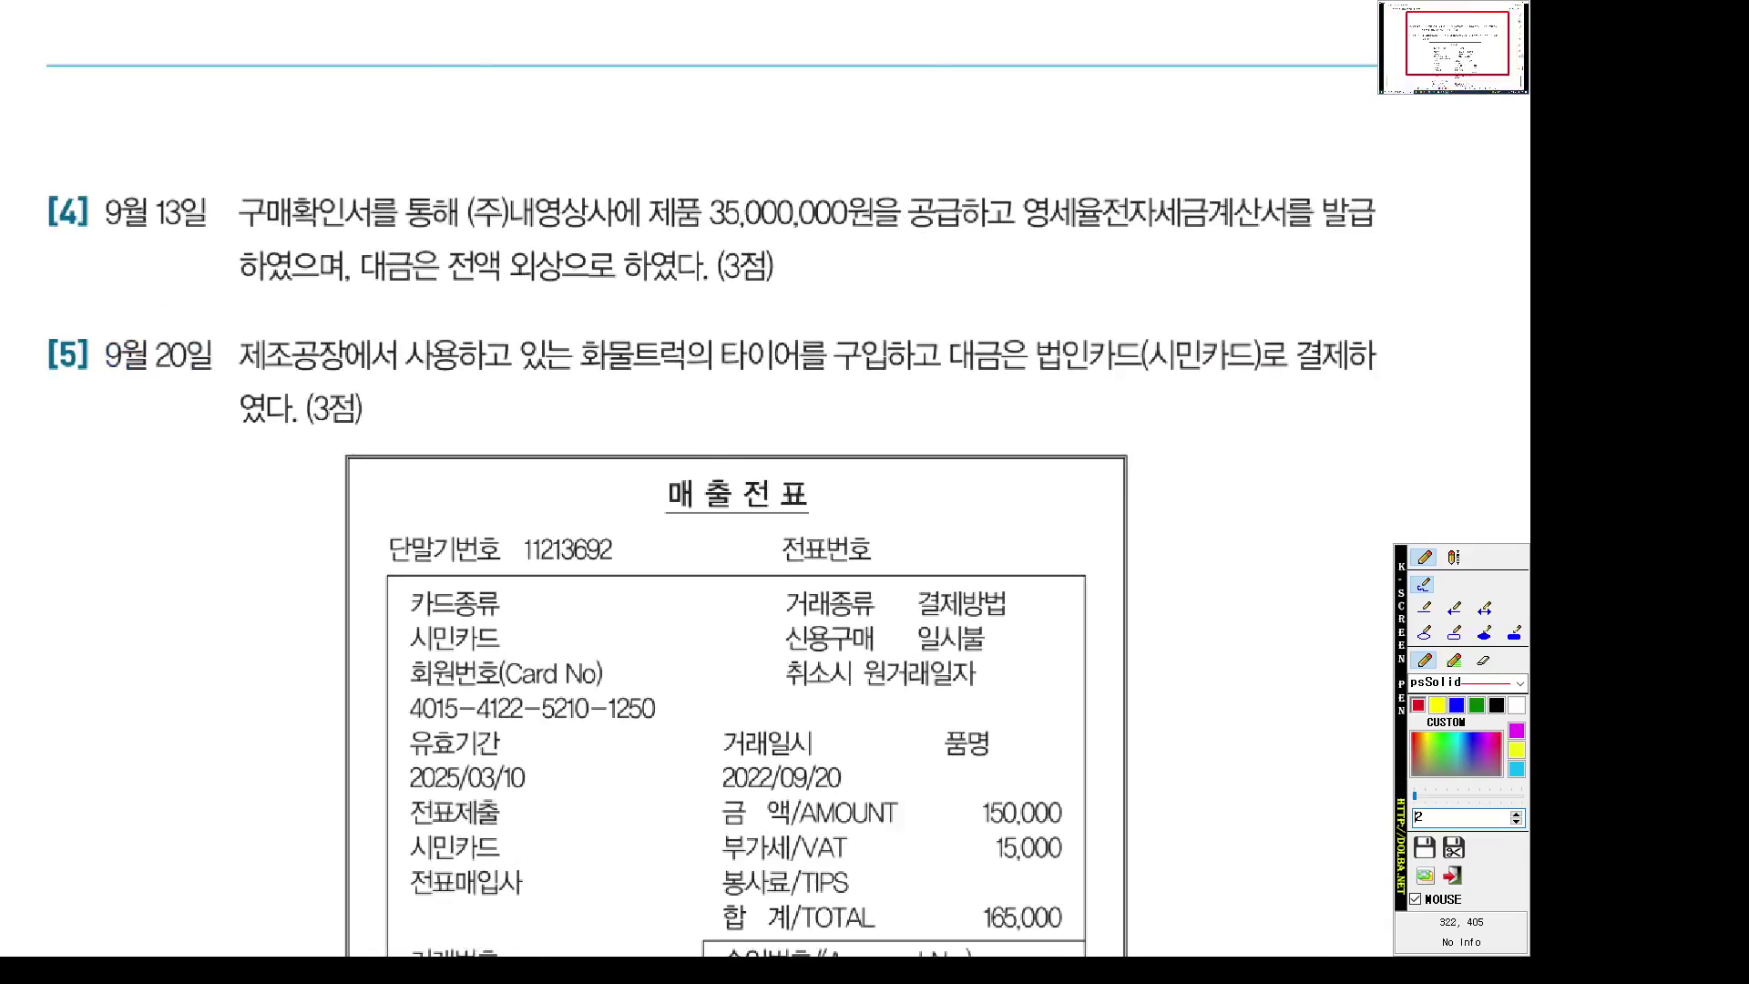
left_click_drag(239, 373, 328, 375)
left_click_drag(633, 377, 891, 376)
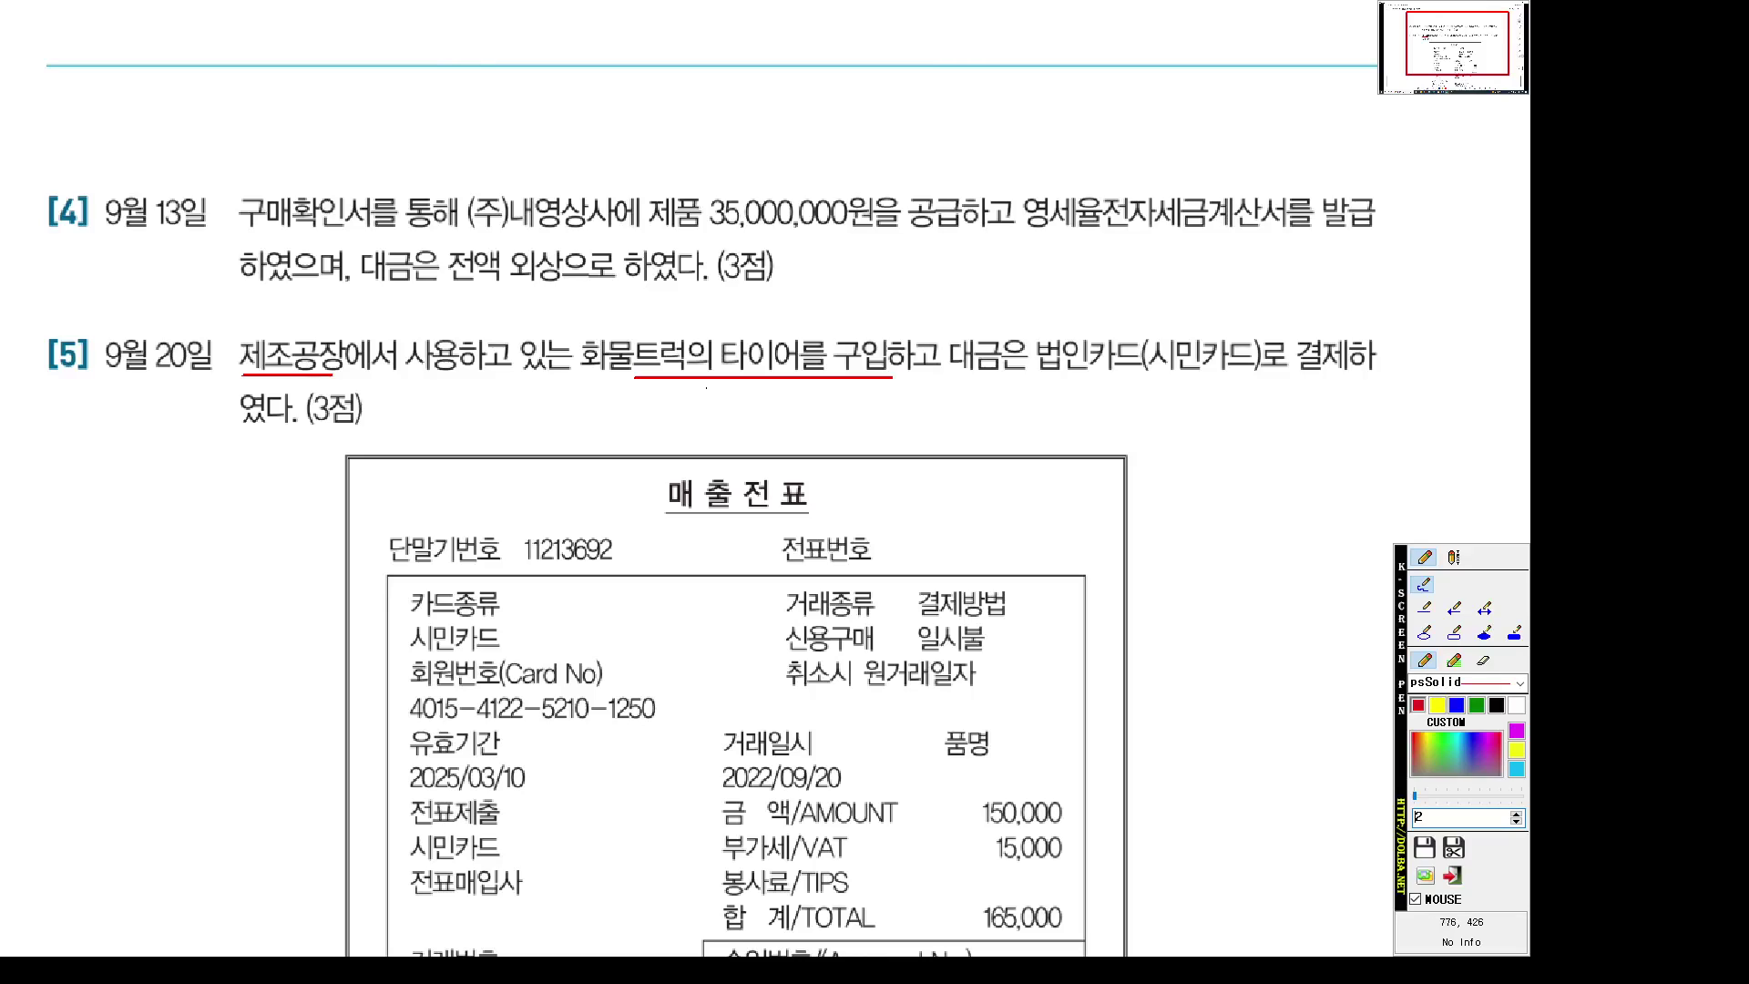
Draw an arrow below 타이어 in question [5] and handwrite 차량유지비 under it in red
mouse_move(728, 380)
left_mouse_down()
mouse_move(751, 390)
mouse_move(729, 412)
mouse_move(739, 440)
mouse_move(779, 423)
left_mouse_up()
mouse_move(783, 403)
left_mouse_down()
mouse_move(792, 444)
mouse_move(839, 419)
mouse_move(825, 442)
left_mouse_up()
mouse_move(842, 414)
left_mouse_down()
mouse_move(864, 417)
mouse_move(837, 440)
mouse_move(915, 435)
left_mouse_up()
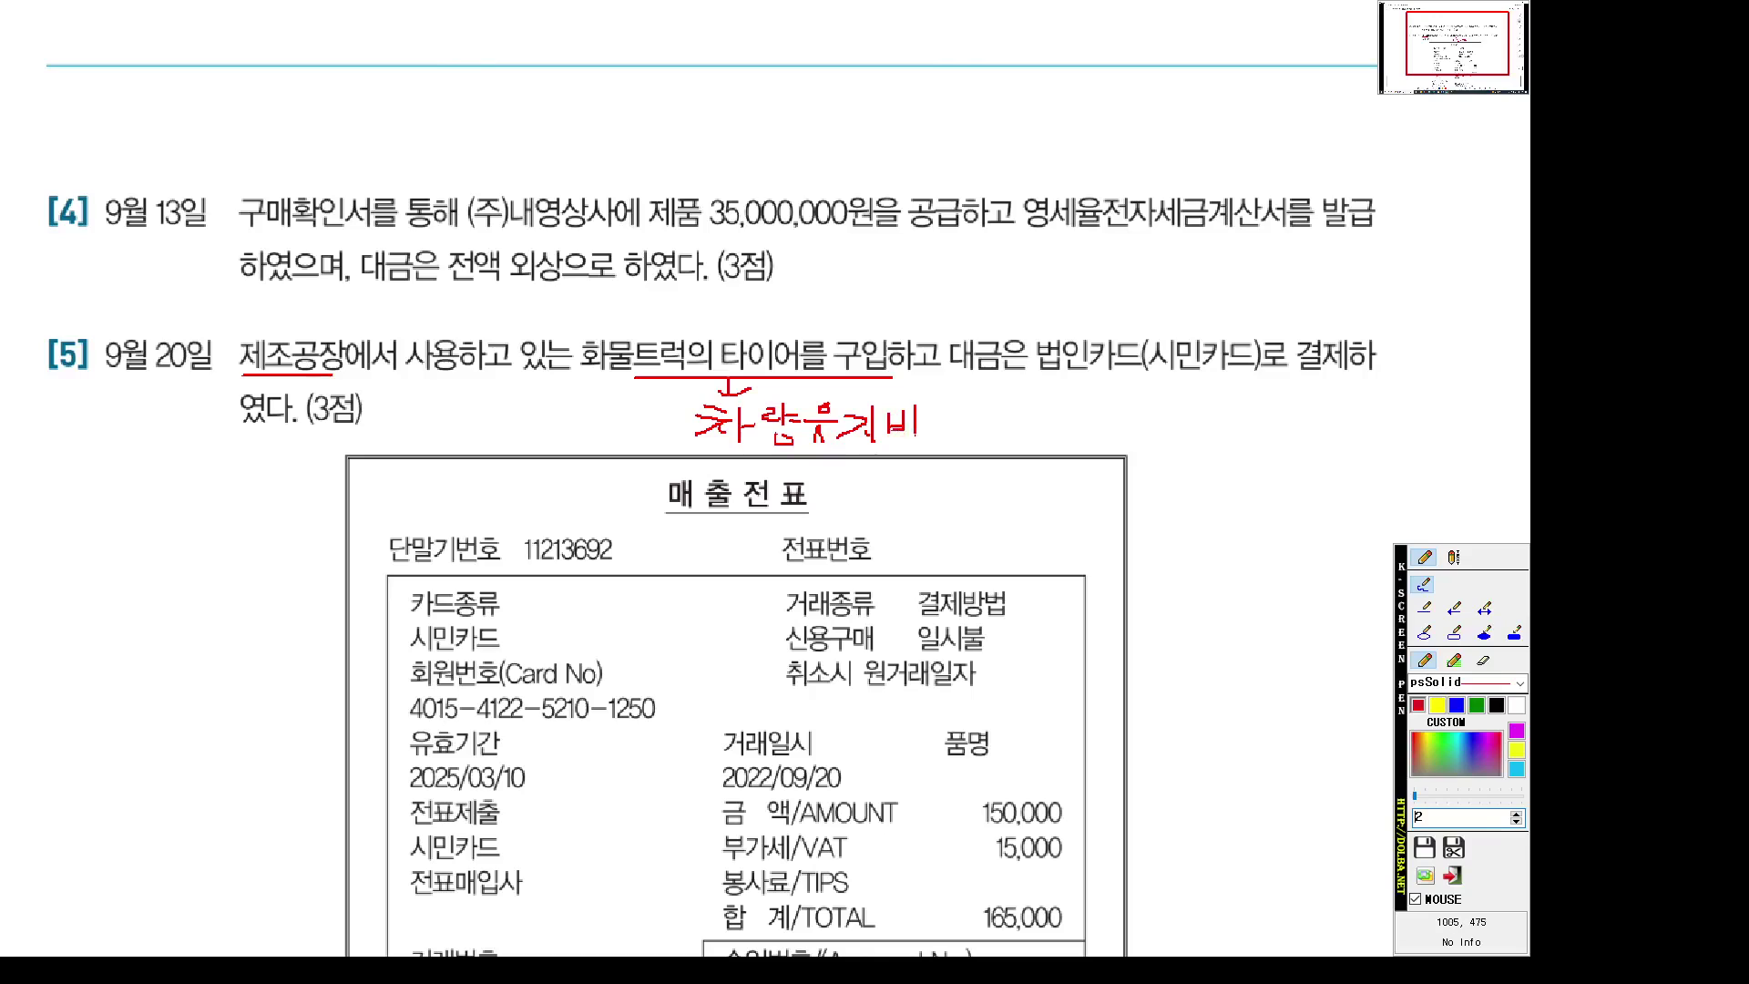
Underline 시민카드 in question [5] and the receipt's 부가세/VAT line, and draw a large red X over 시민카드
left_click_drag(1159, 379, 1325, 381)
scroll(970, 706, "down", 2)
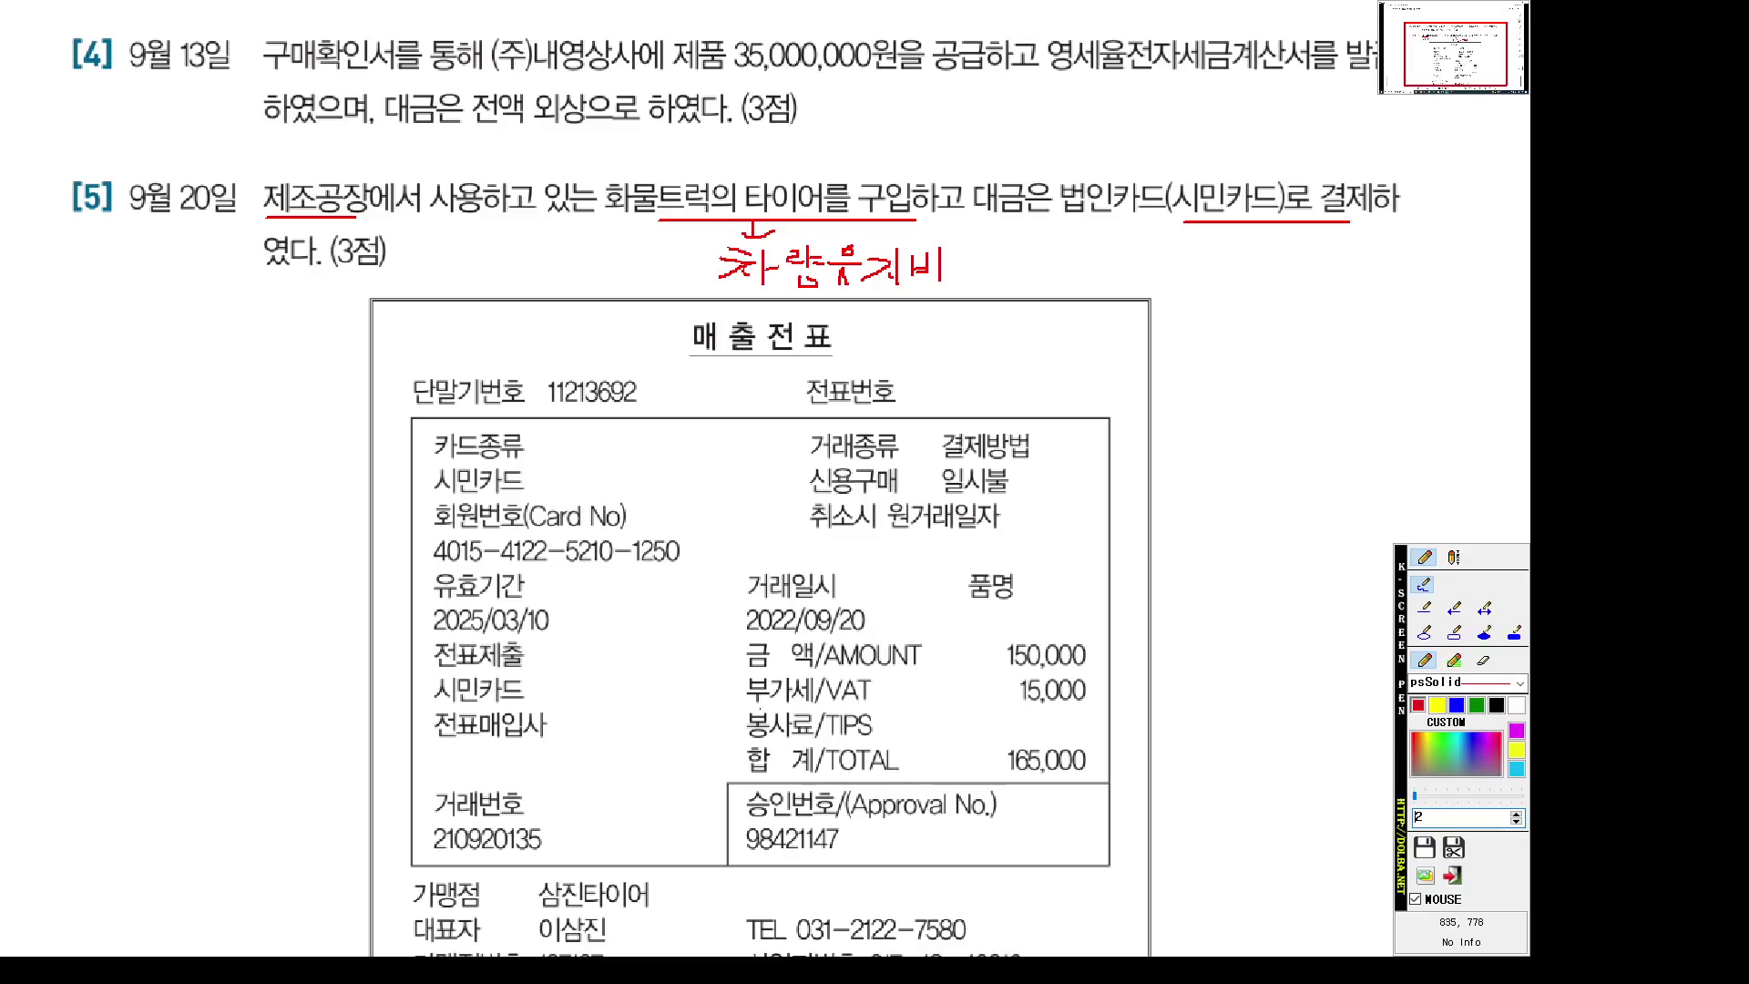
left_click_drag(756, 711, 1113, 710)
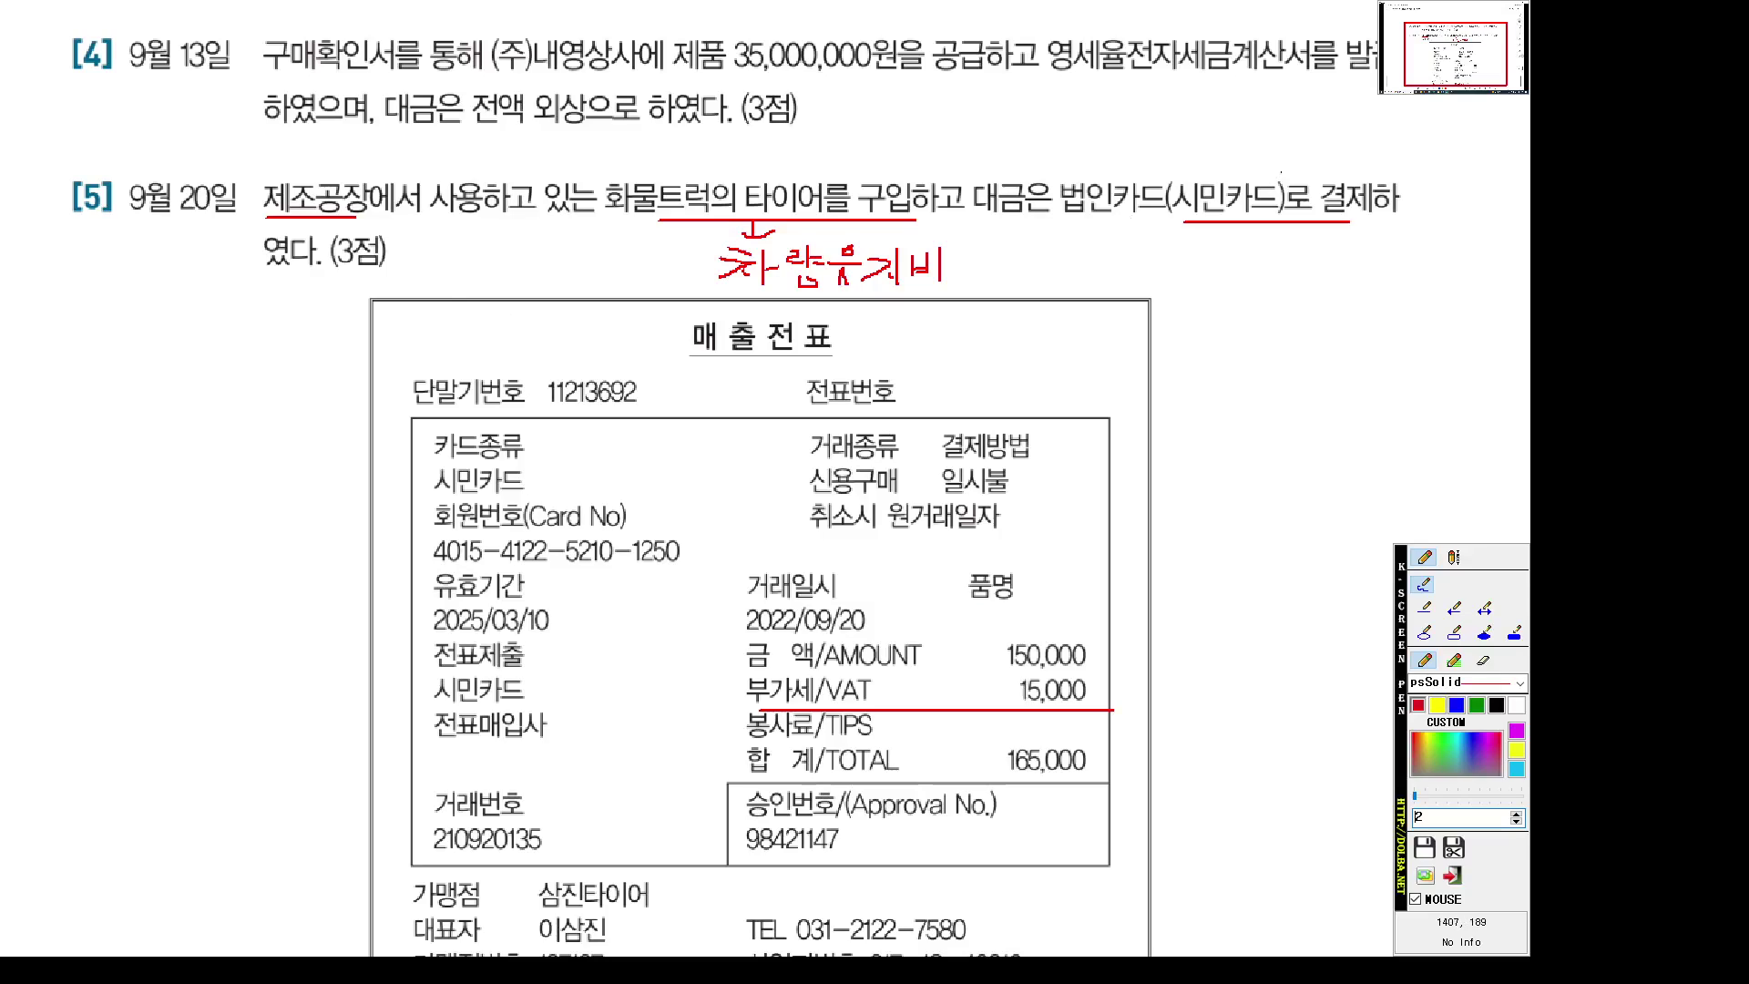
left_click_drag(1282, 158, 1182, 235)
left_click_drag(1186, 146, 1288, 299)
Underline the 가맹점 삼진타이어 line on the receipt and switch back to the 매입매출전표입력 window
scroll(1090, 466, "down", 3)
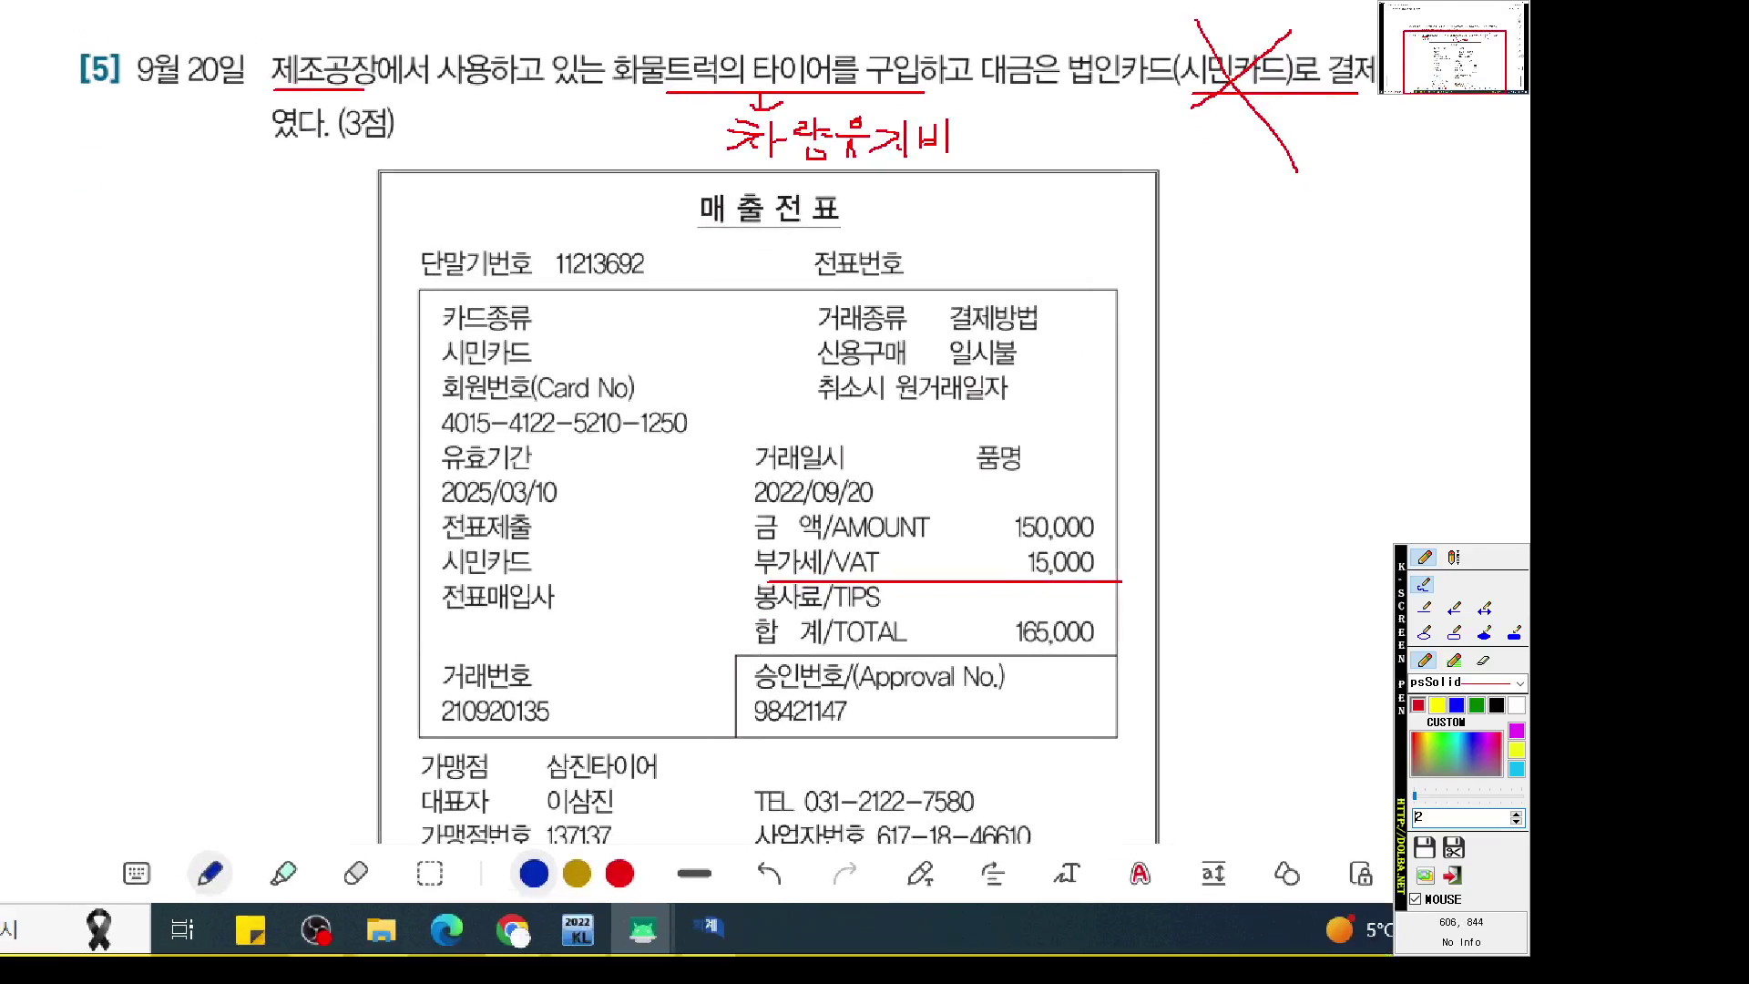
left_click_drag(418, 781, 719, 781)
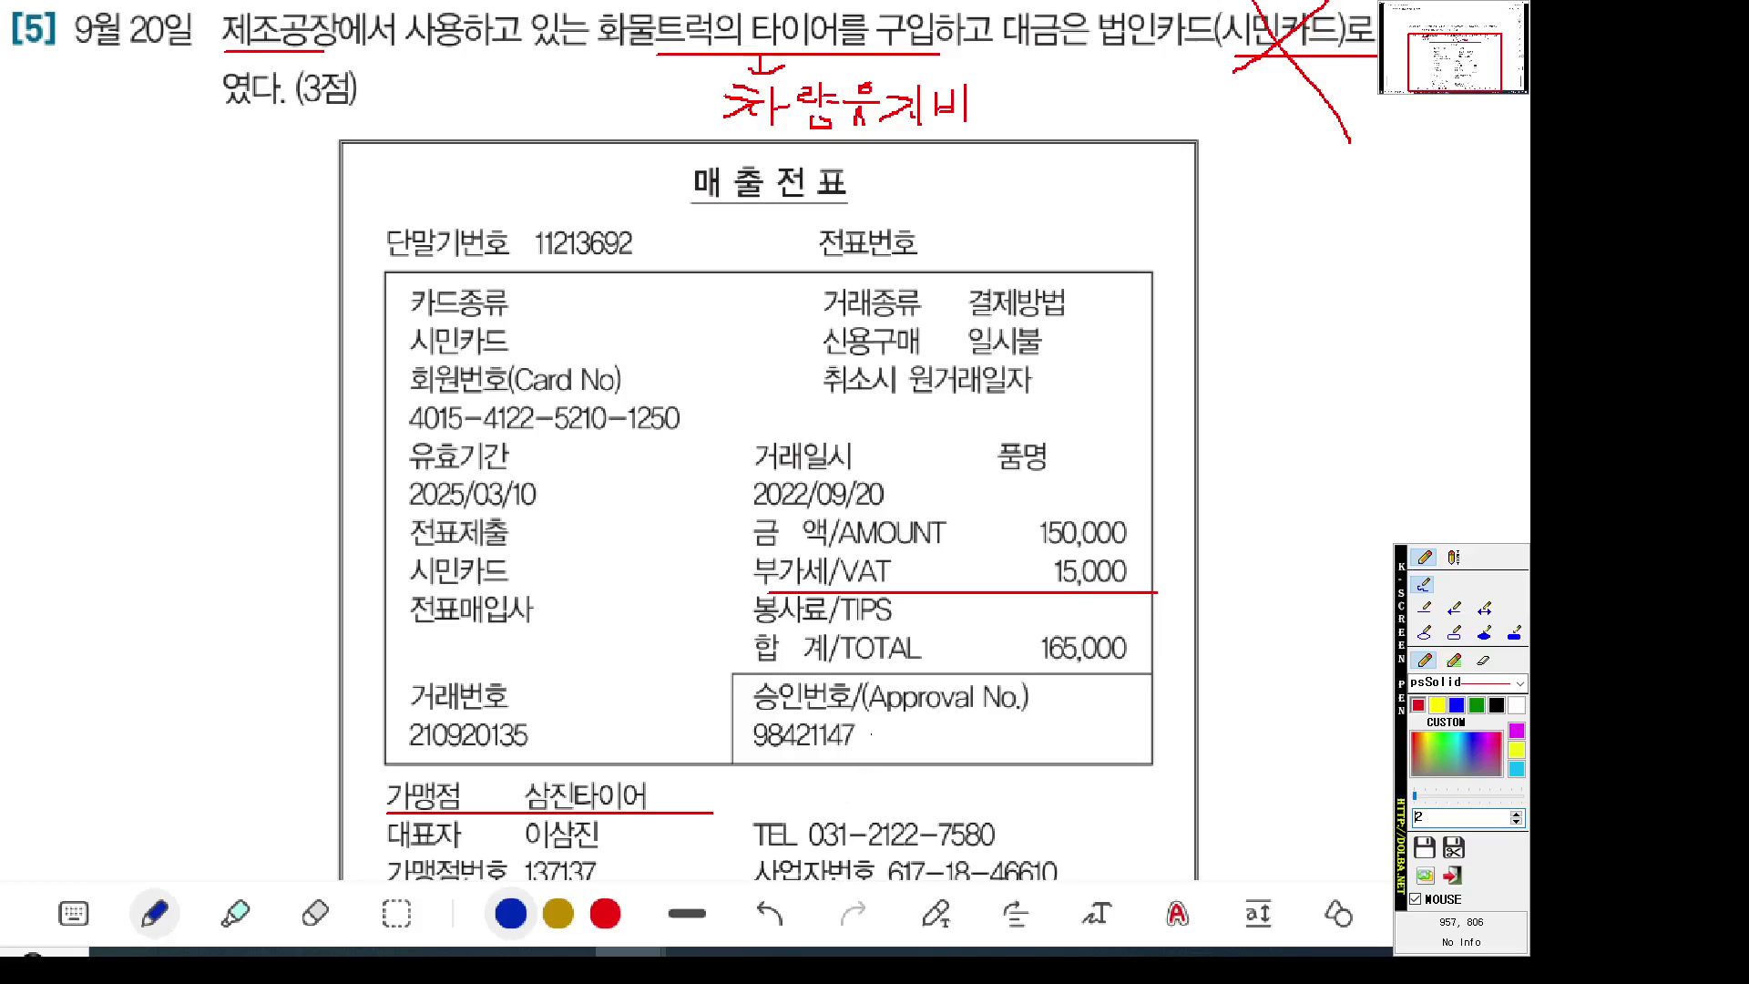
key("alt+Tab")
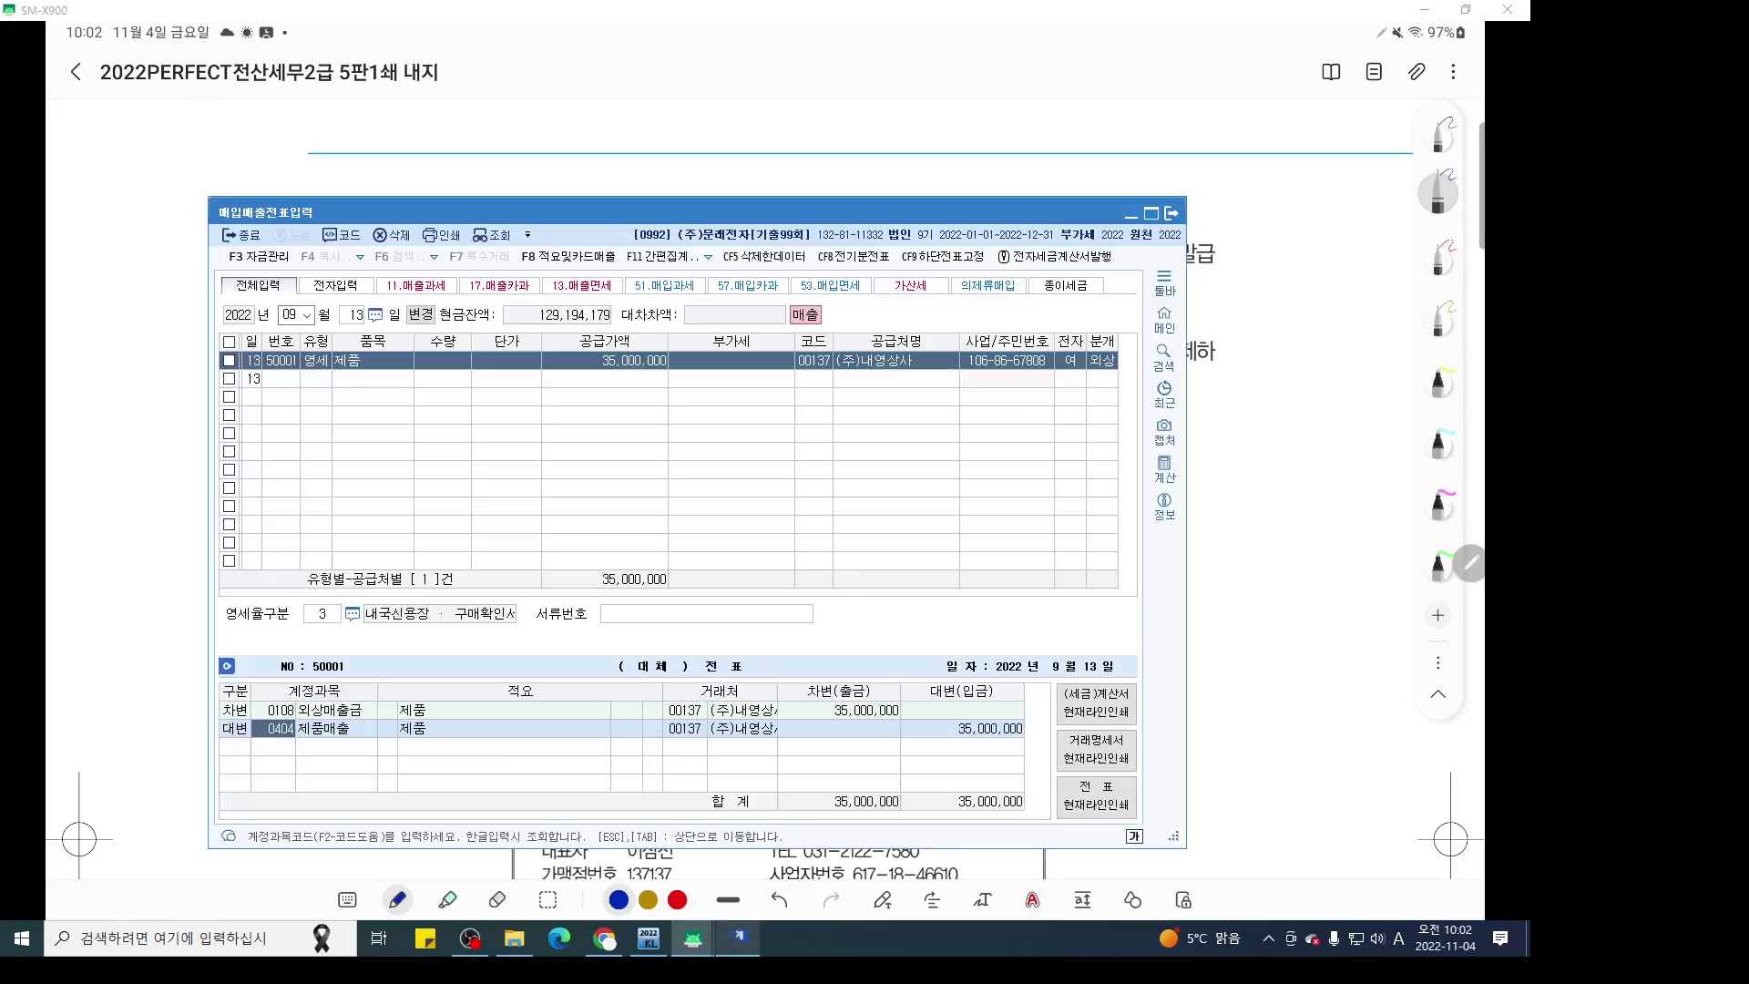
Start a September 20 entry in 매입매출전표입력 with the purchase type 57 카과
left_click(355, 314)
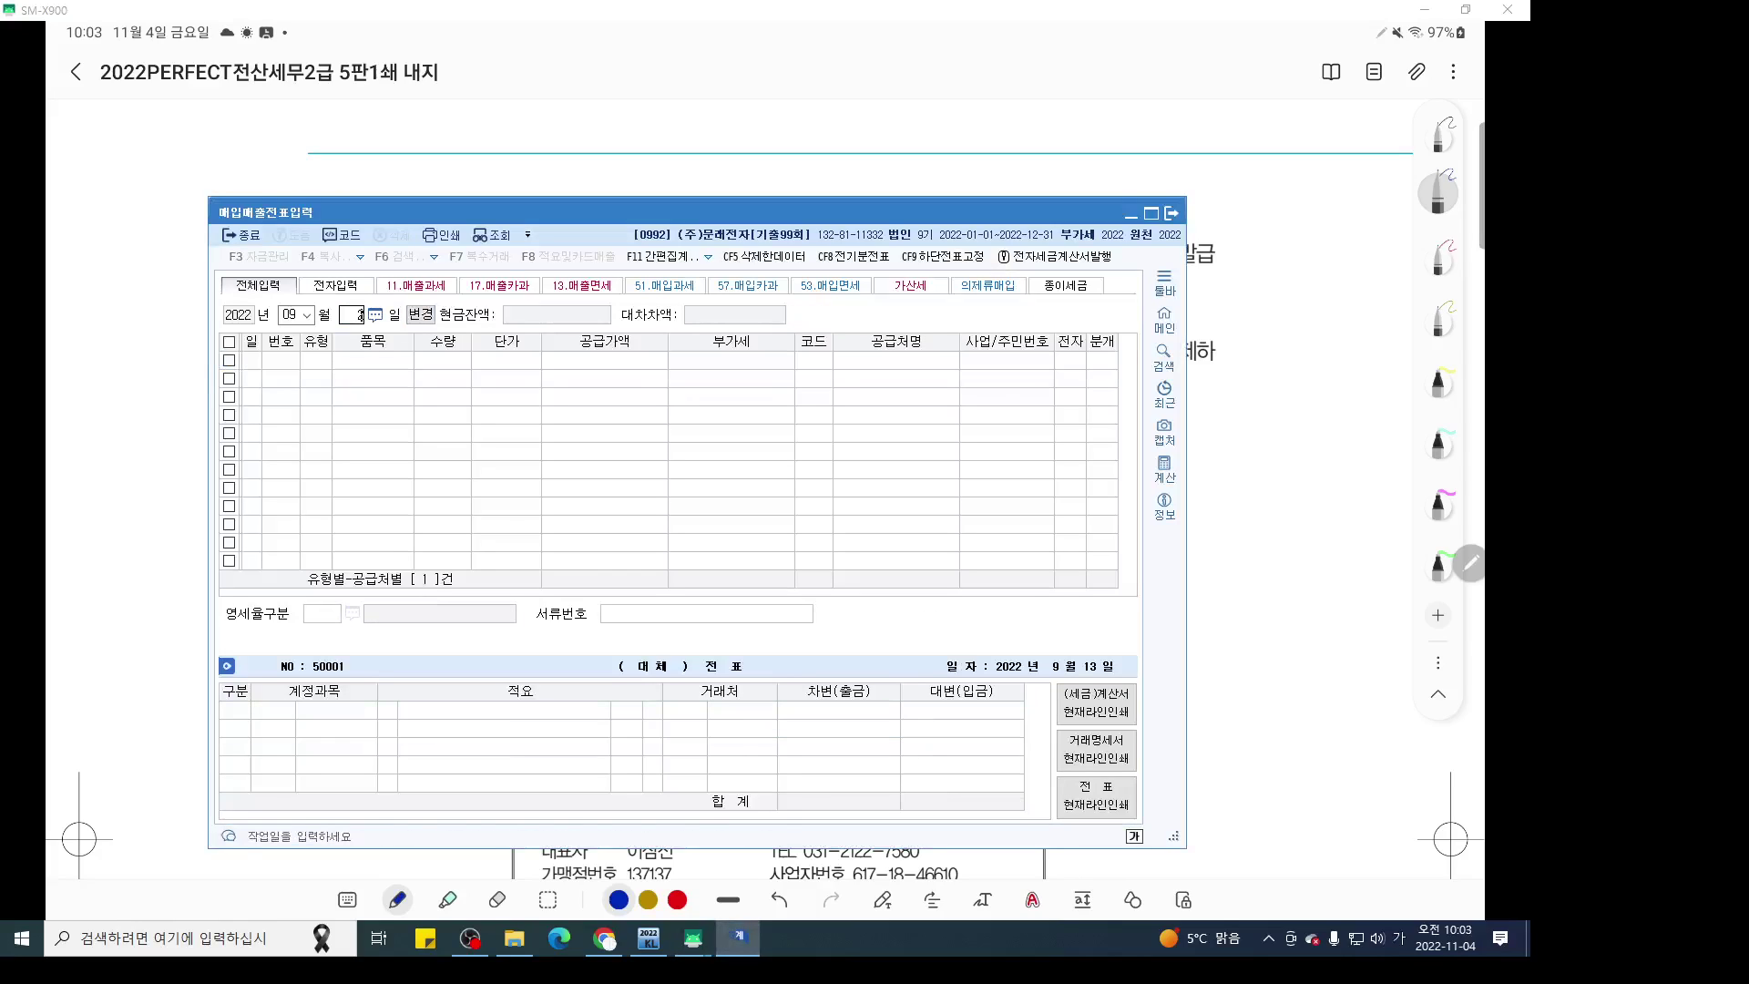
type("20")
key("Return")
type("57")
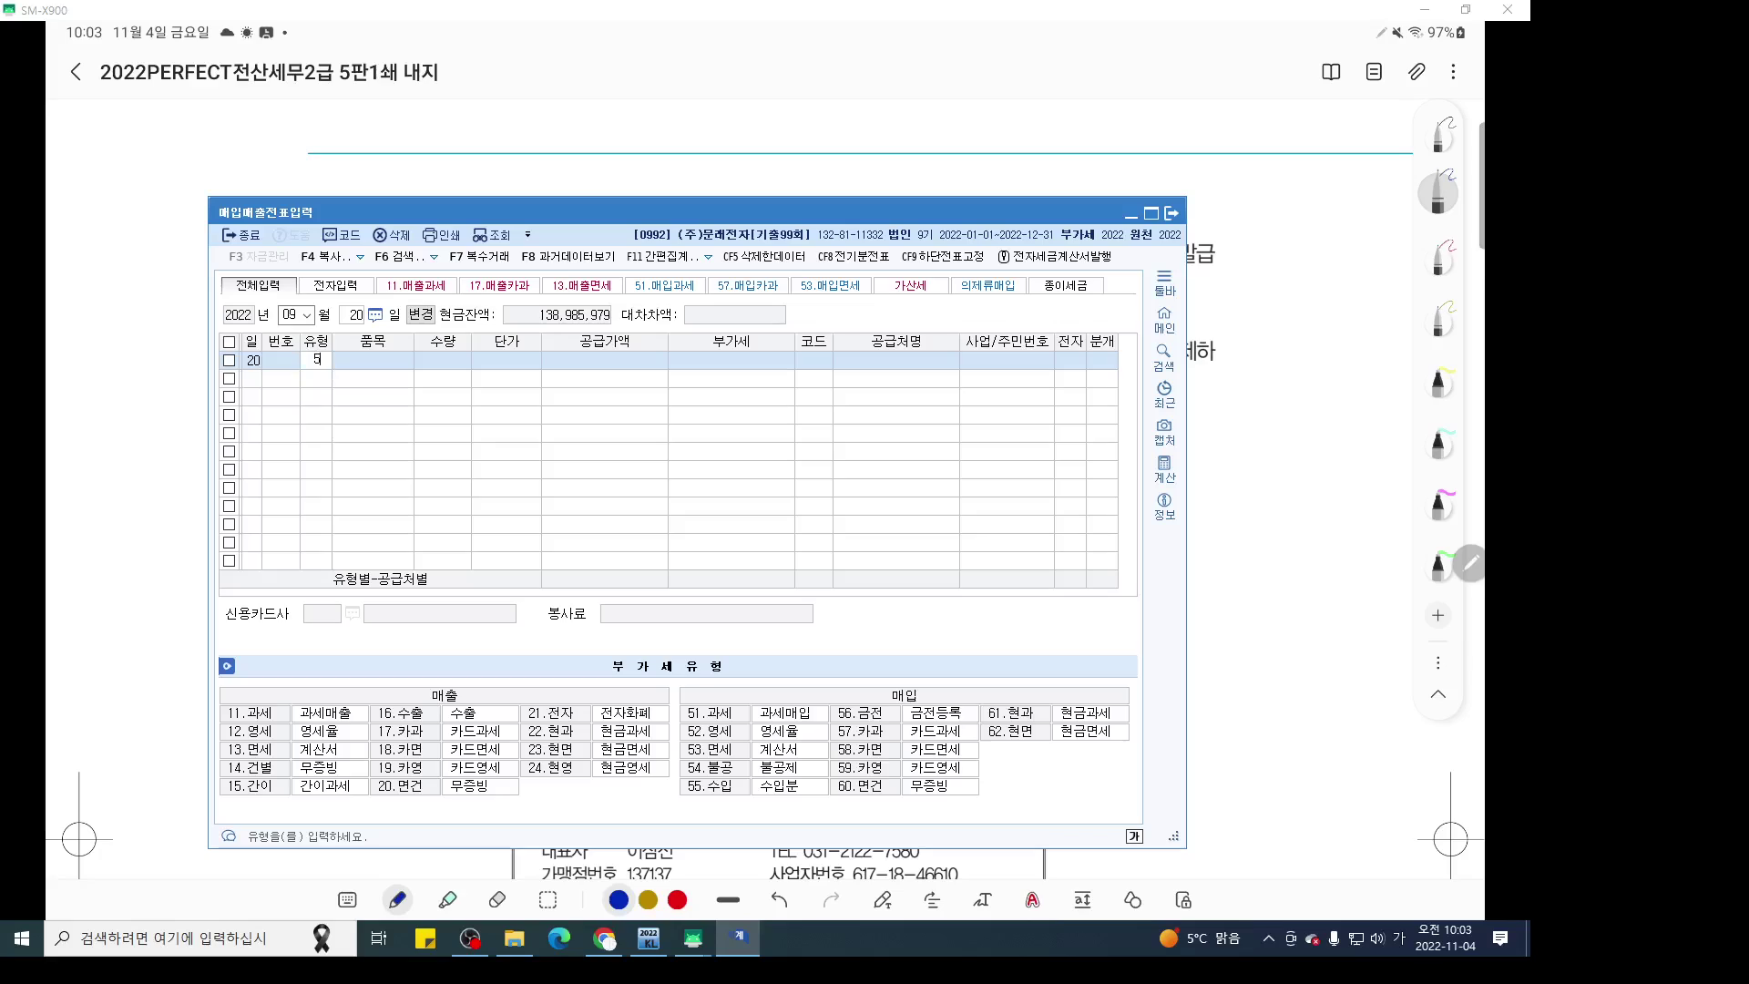
key("Return")
key("Return")
key("Return")
key("Return")
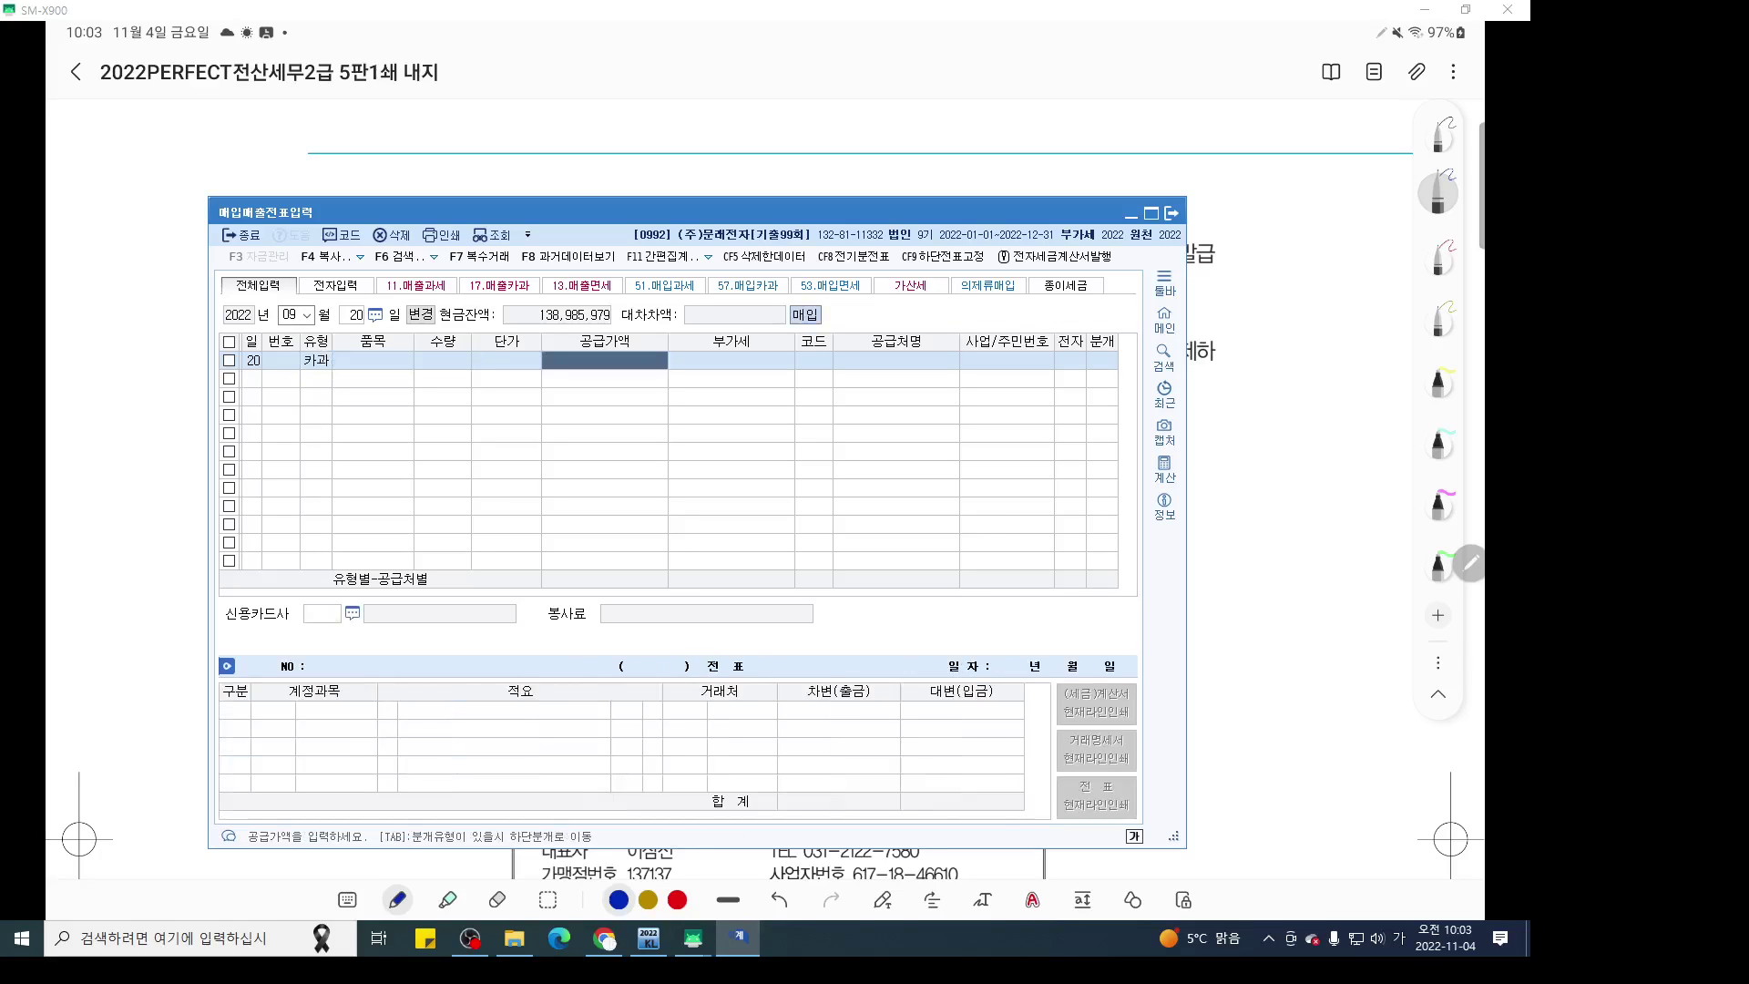
Fill in 타이어교체 as the item name of the September 20 entry
left_click(373, 360)
type("타이어교체")
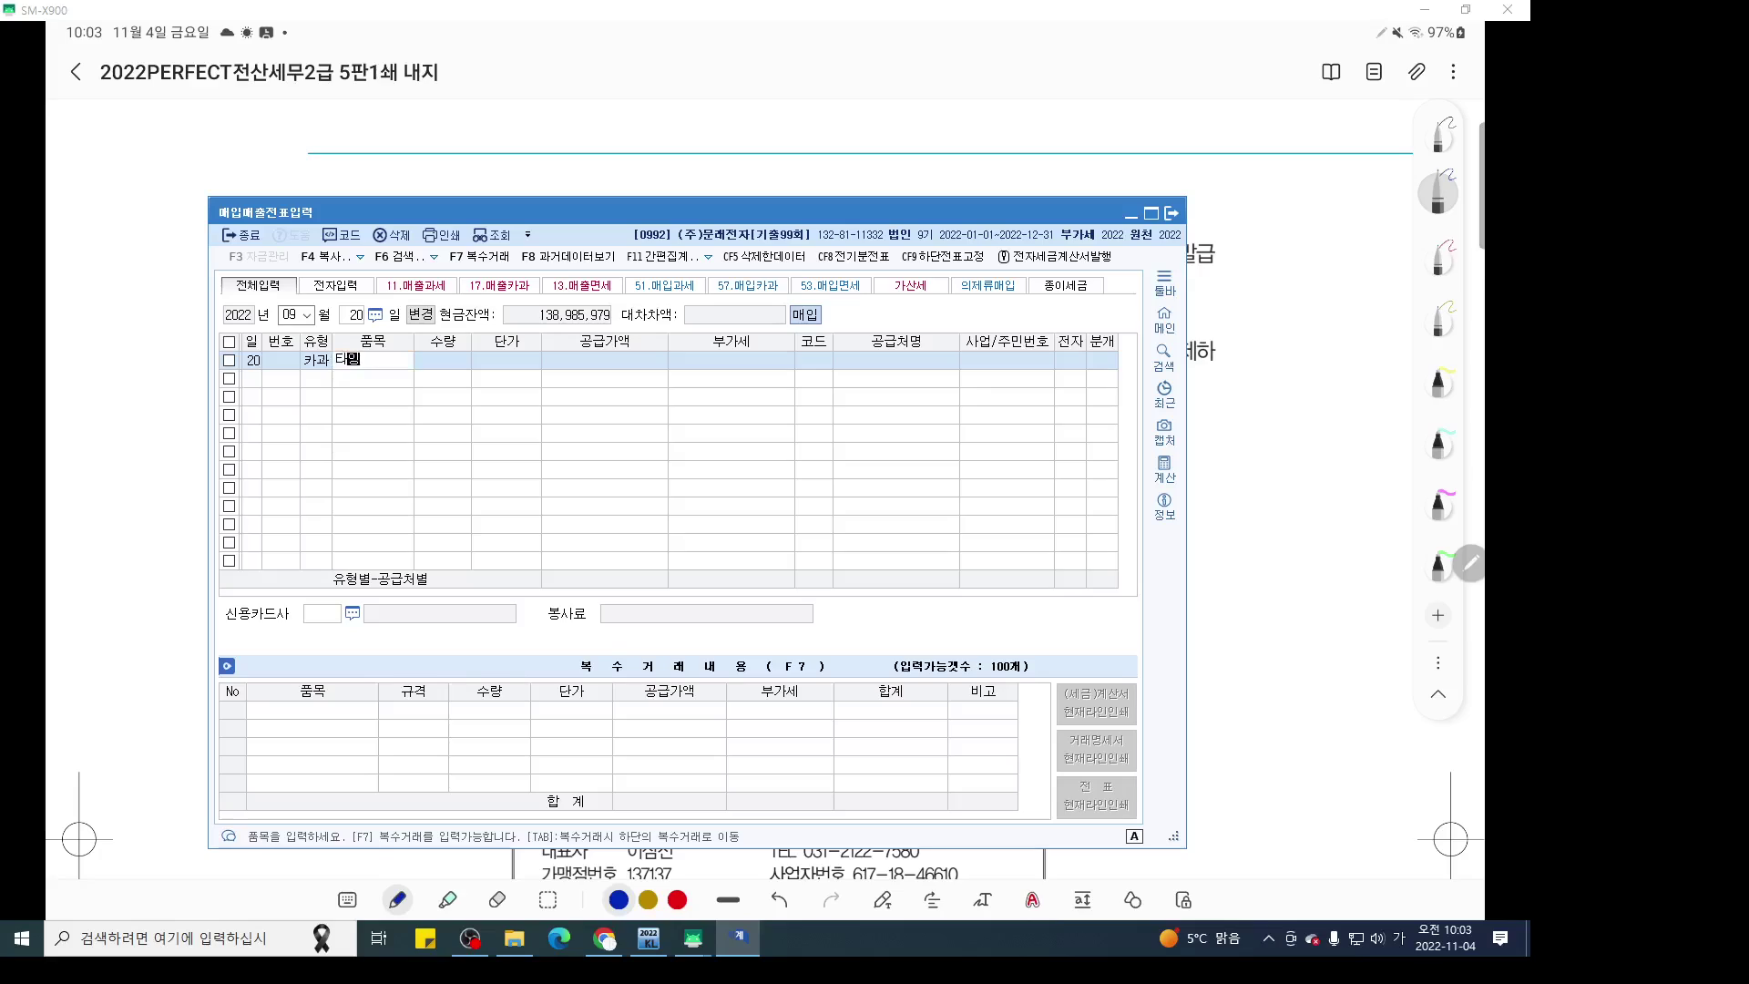
key("Return")
key("Return")
key("Return")
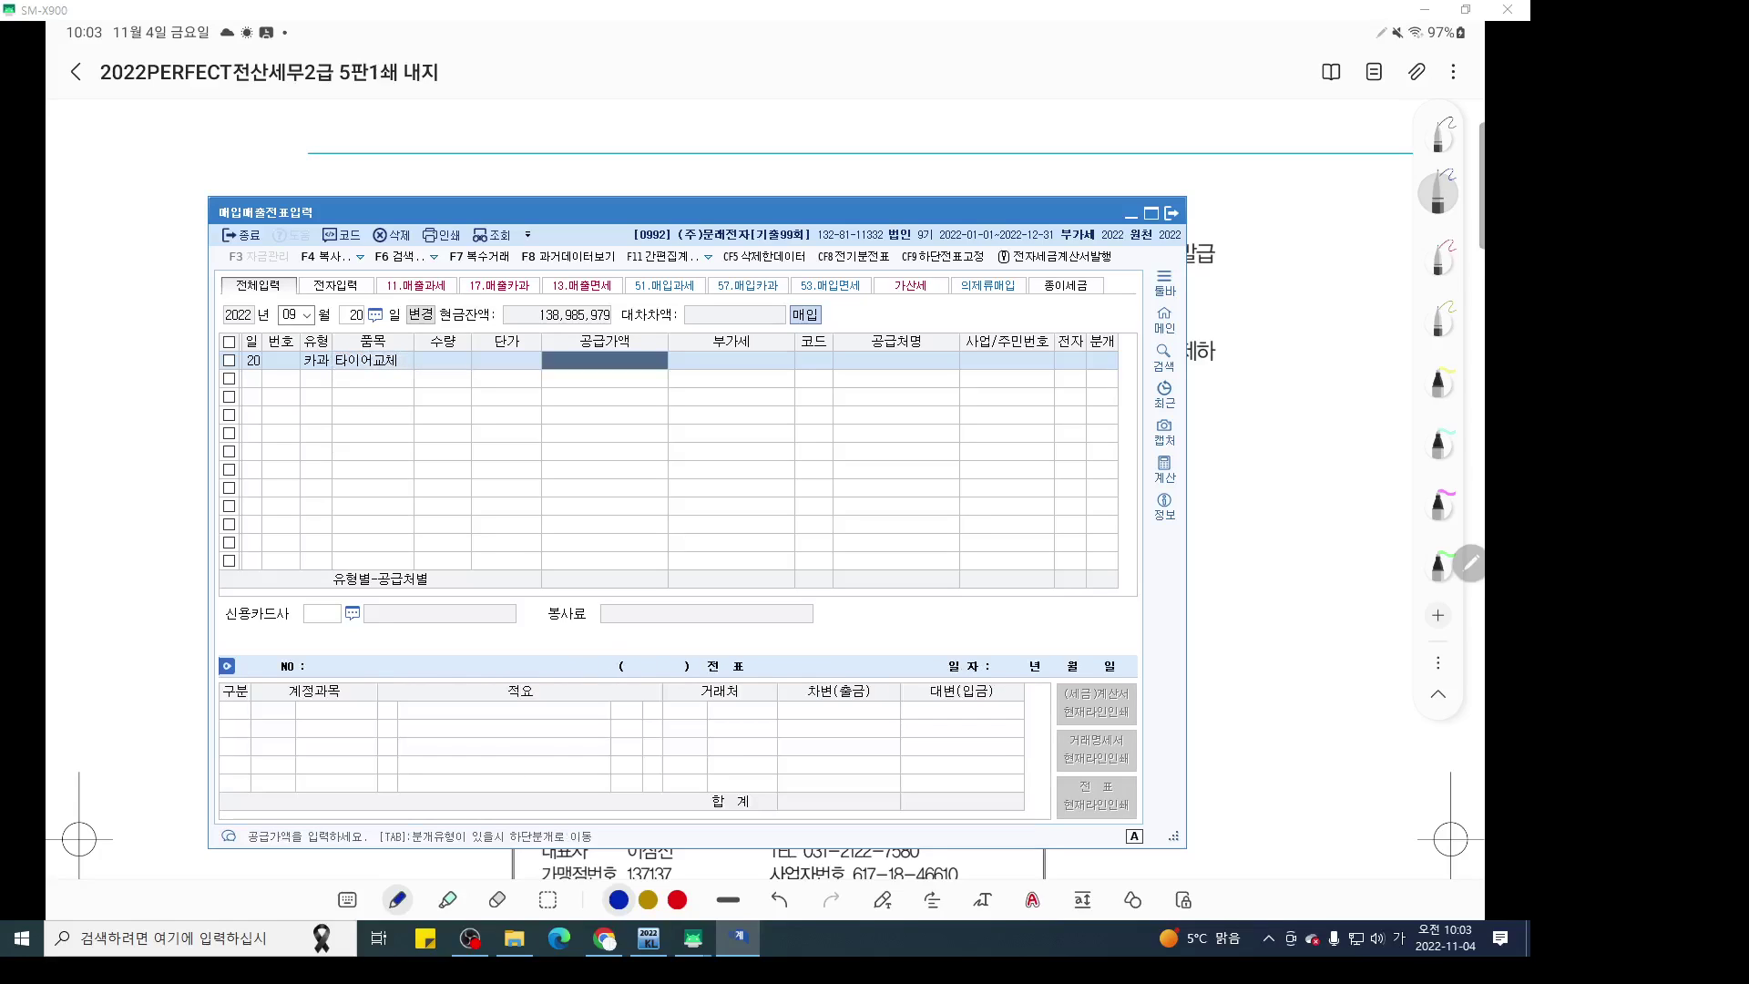
Enter 165,000 as the VAT-inclusive amount, with 삼진타이어 as the supplier and 시민카드 as the card company
type("150000")
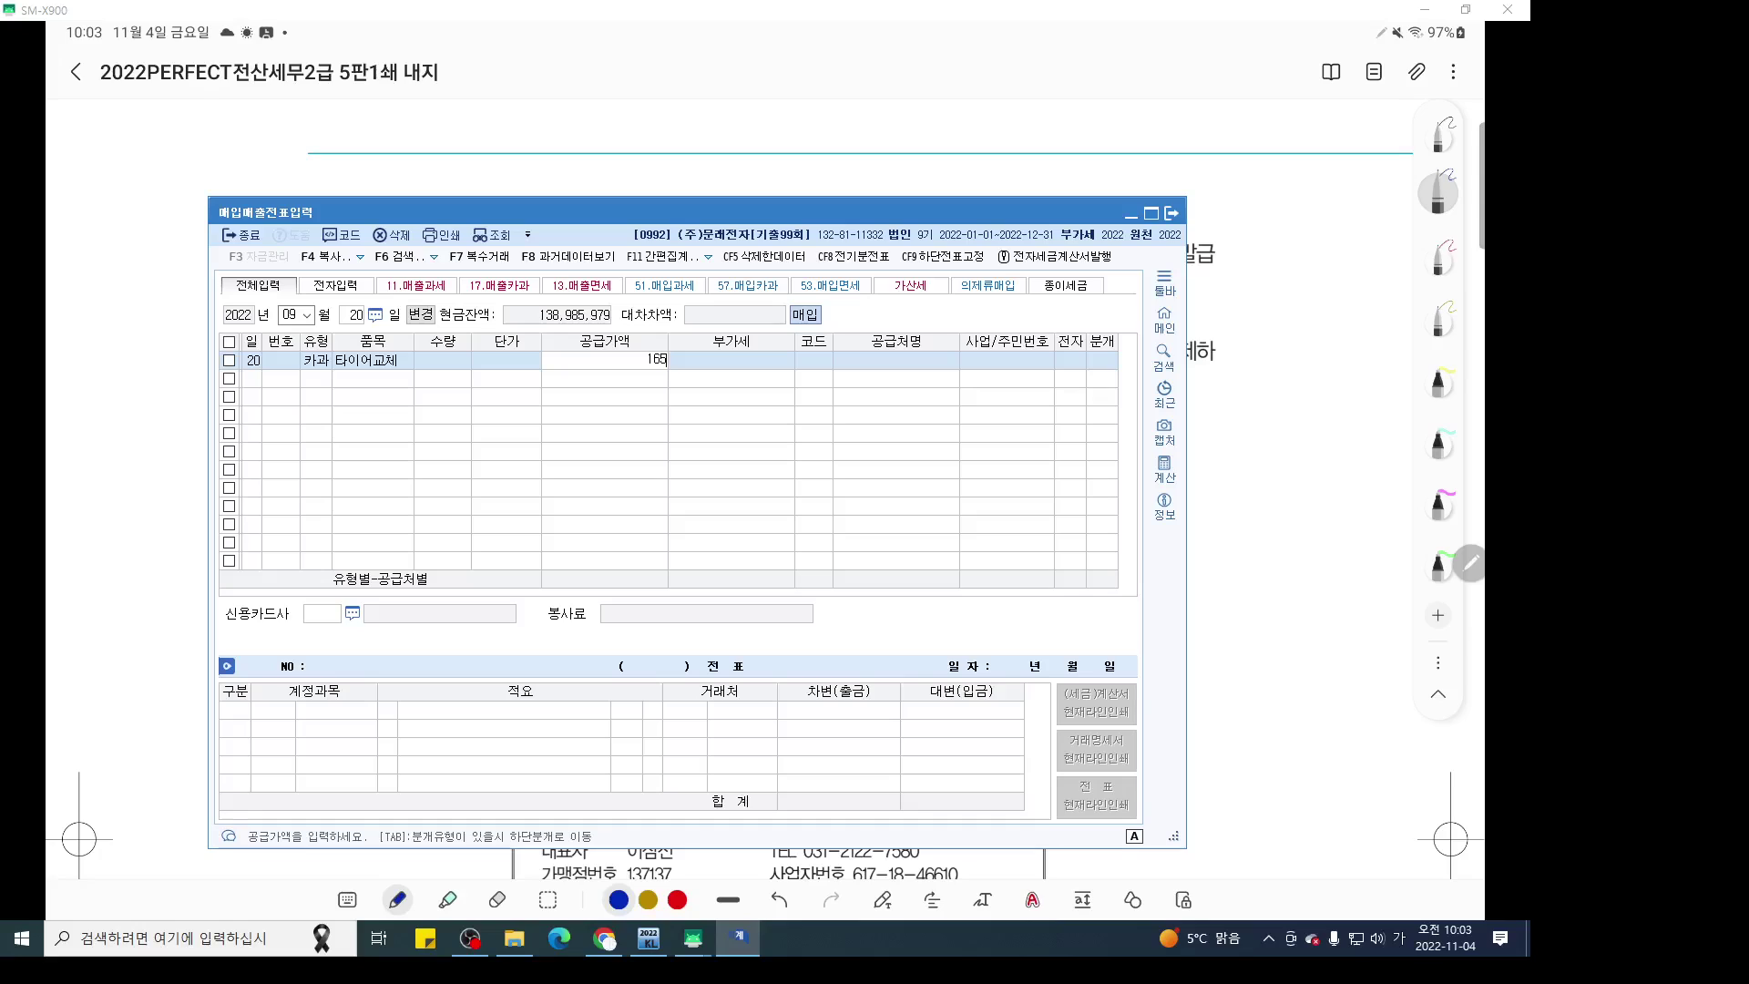
key("Return")
key("Return")
type("삼진")
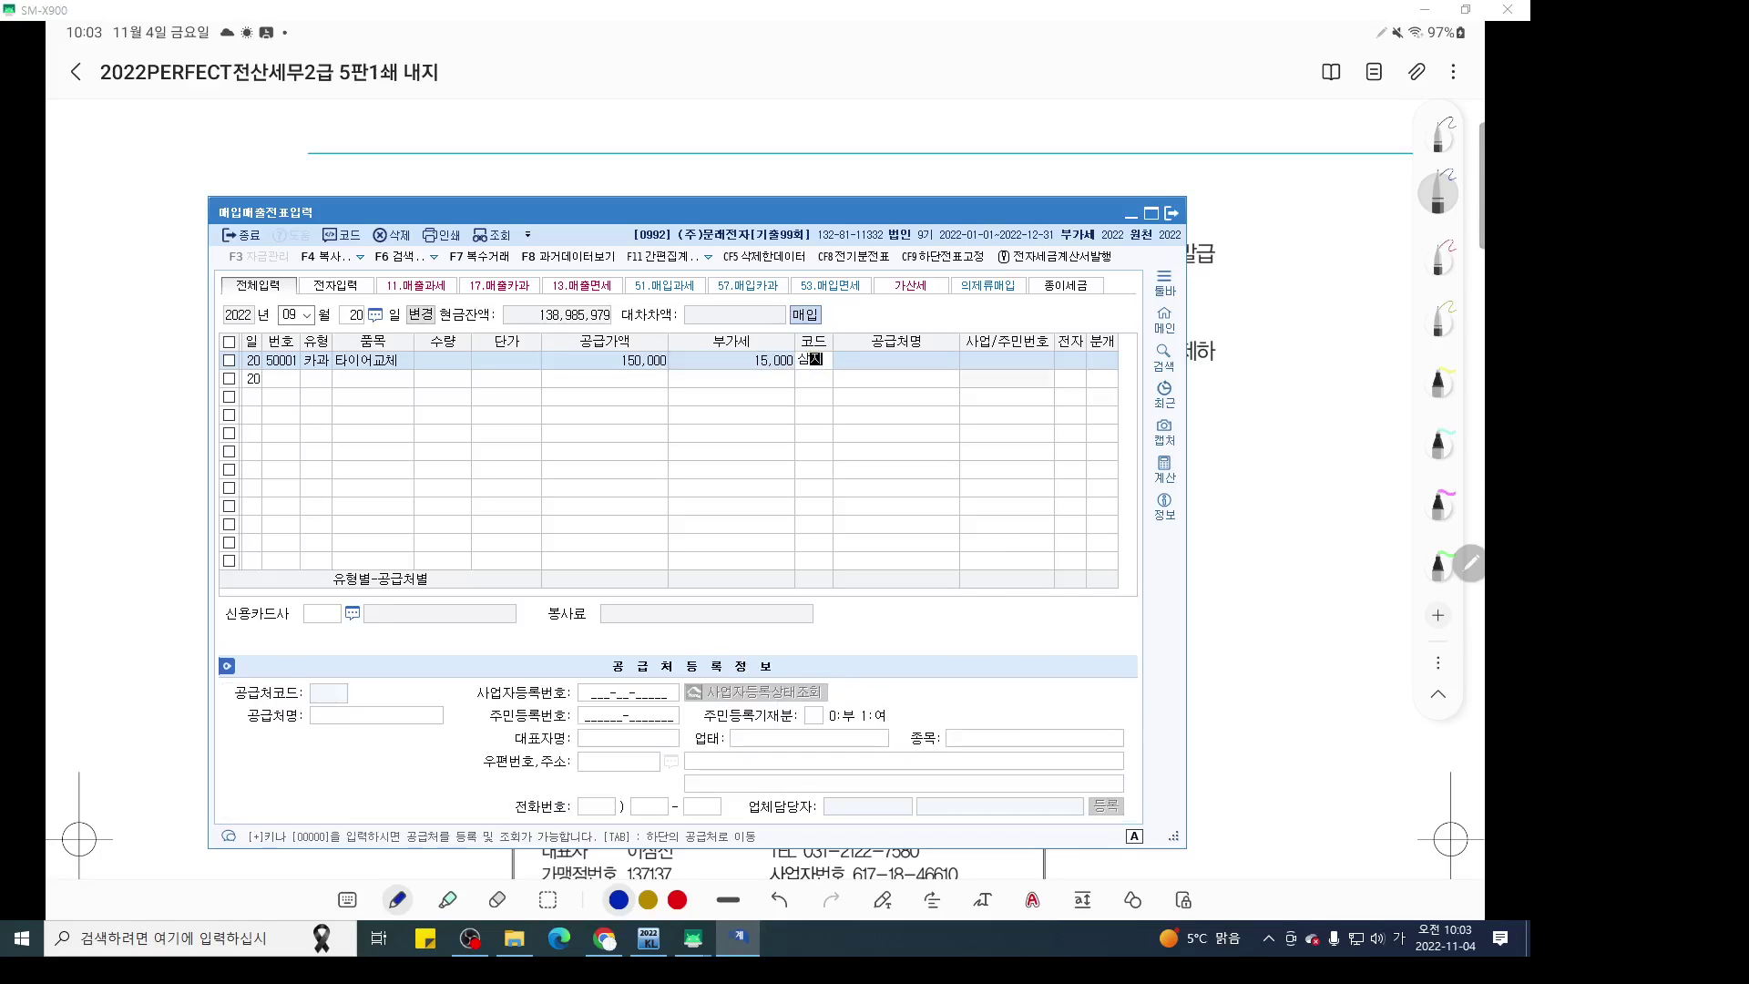
key("Return")
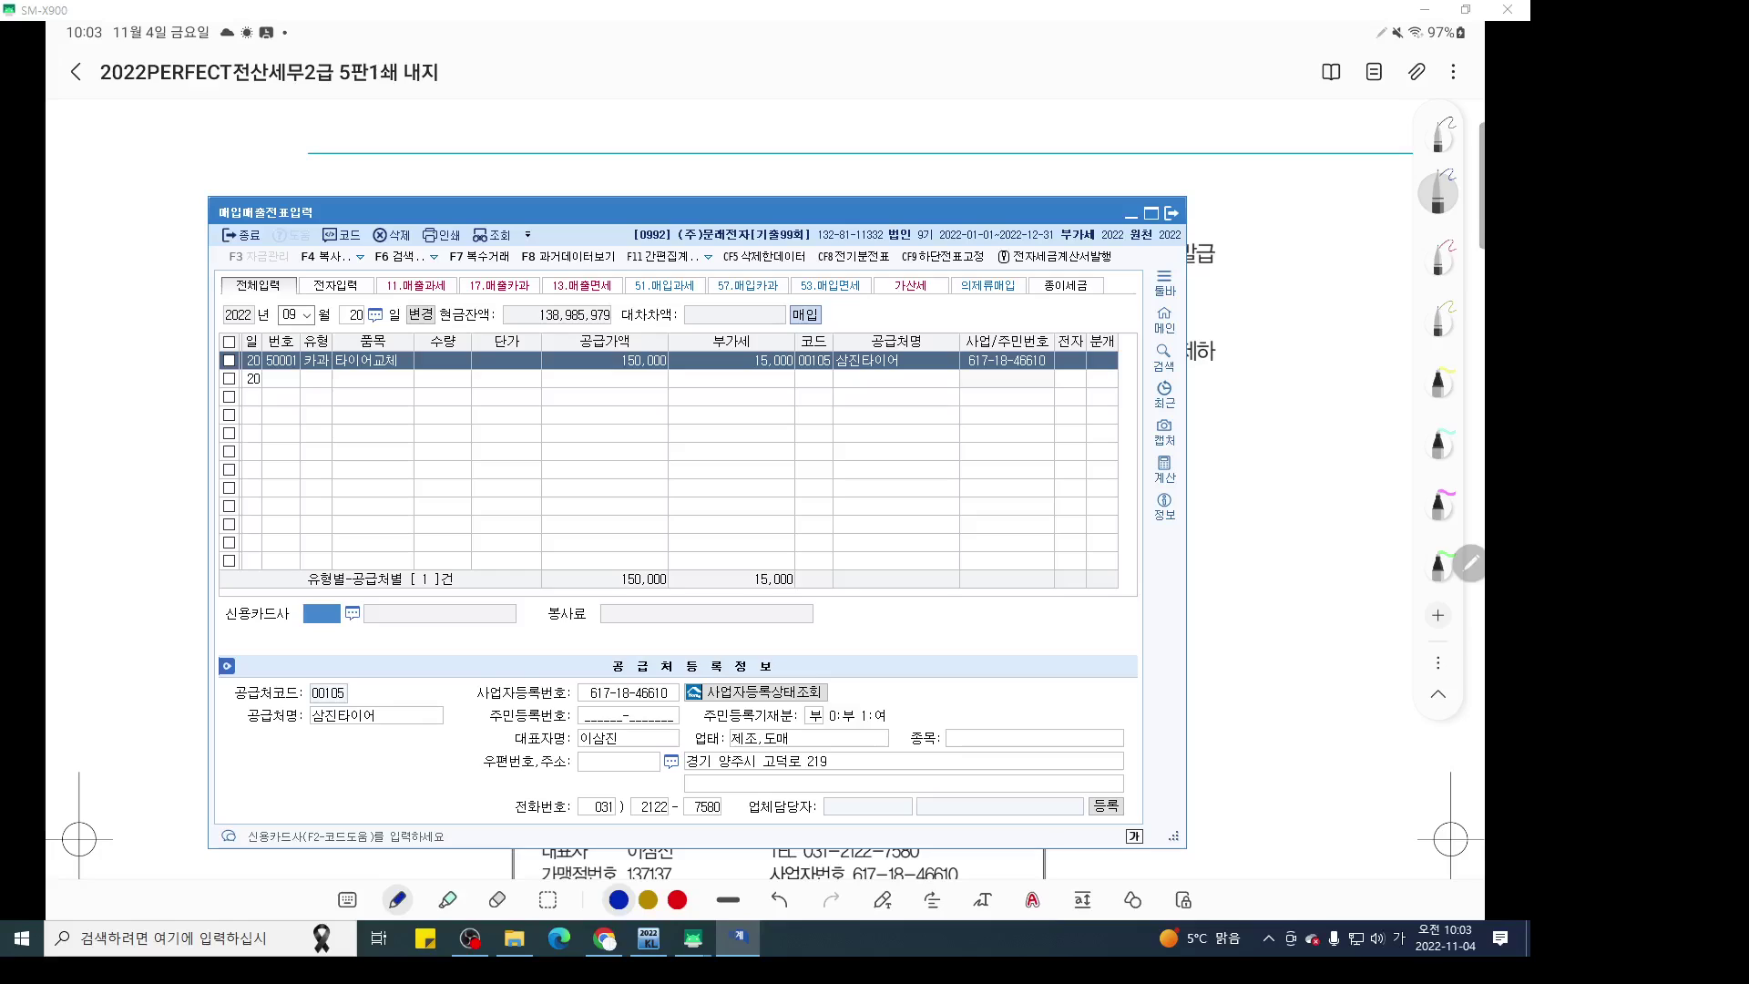
key("Return")
key("Return")
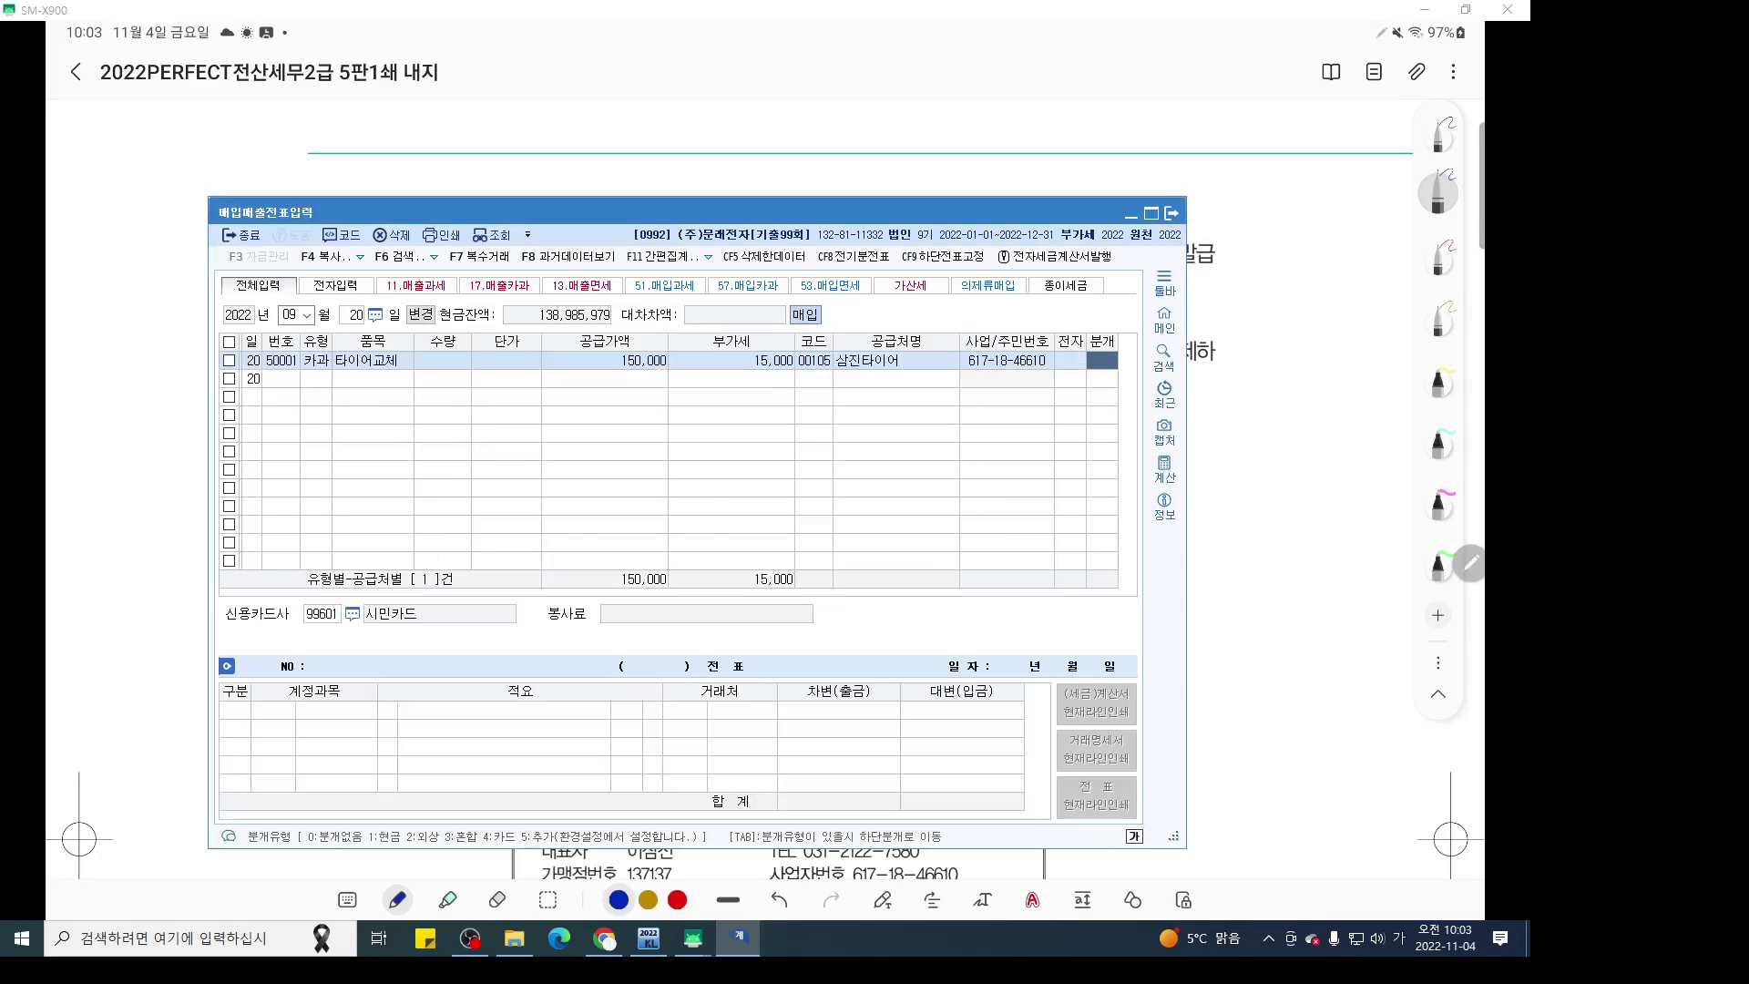
Set the entry's journal type to 4 카드 and underline the 미지급금 line for 시민카드 in red
type("4")
key("Return")
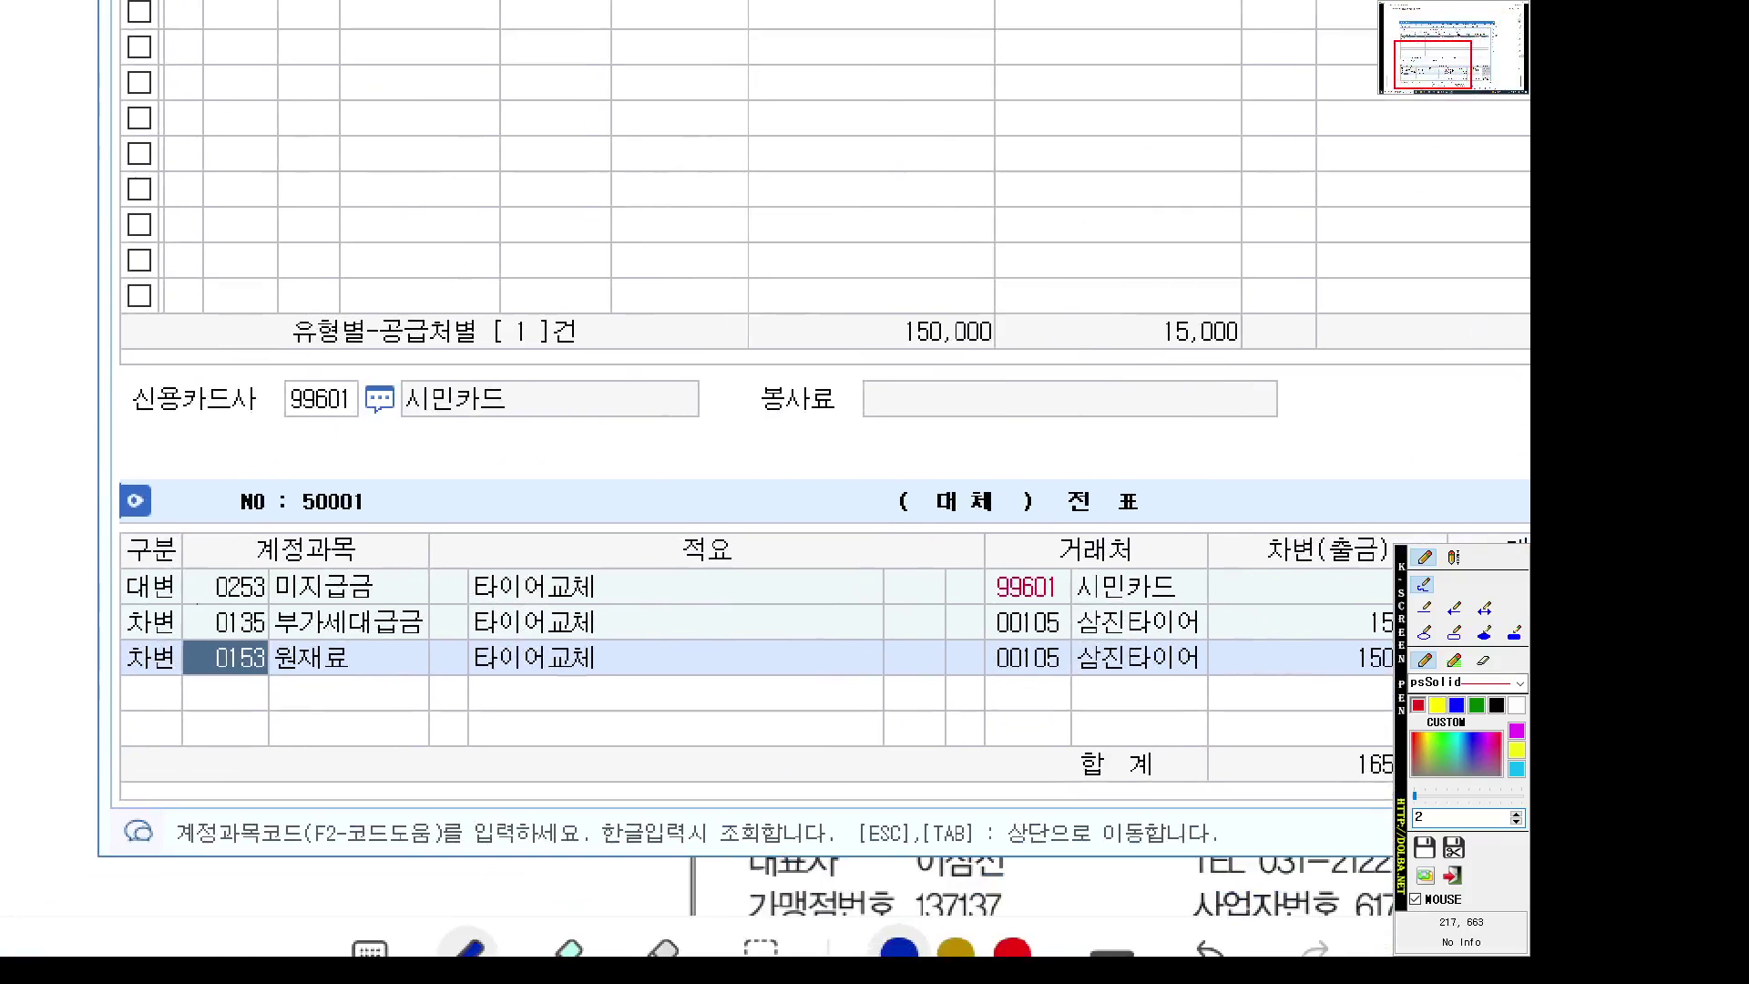
left_click_drag(198, 604, 1194, 603)
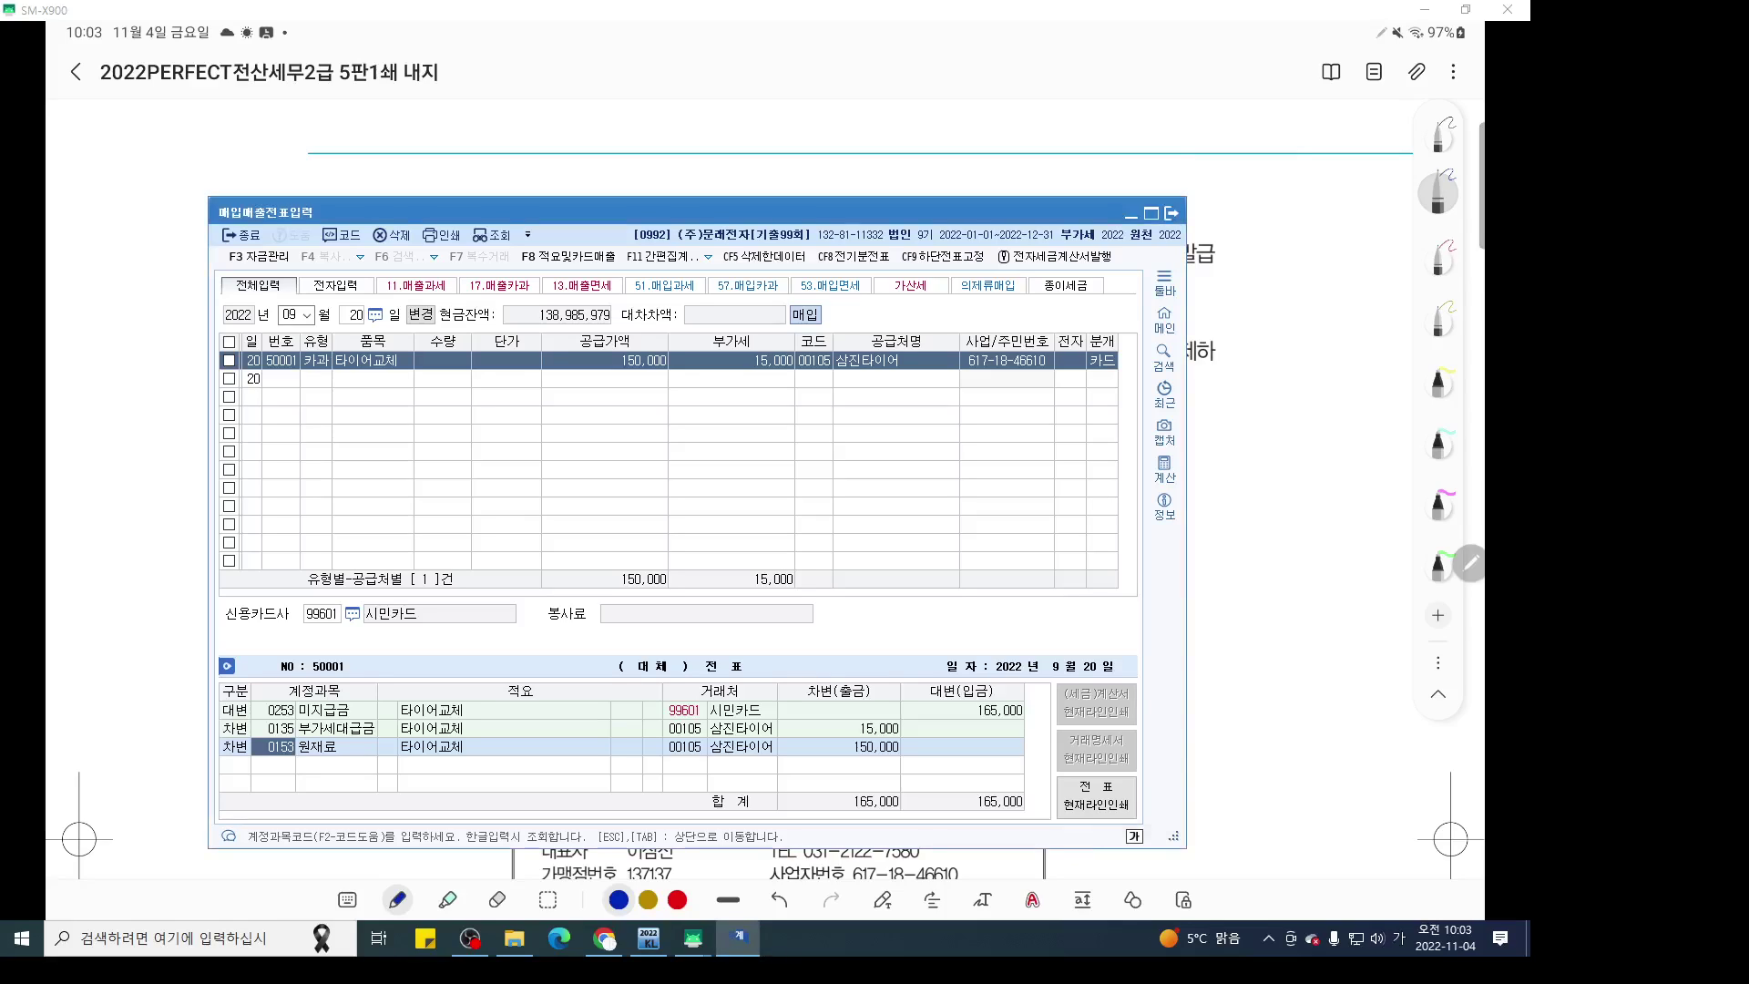
Replace the 원재료 account on the debit line with manufacturing account 0522 차량유지비
type("822")
key("Return")
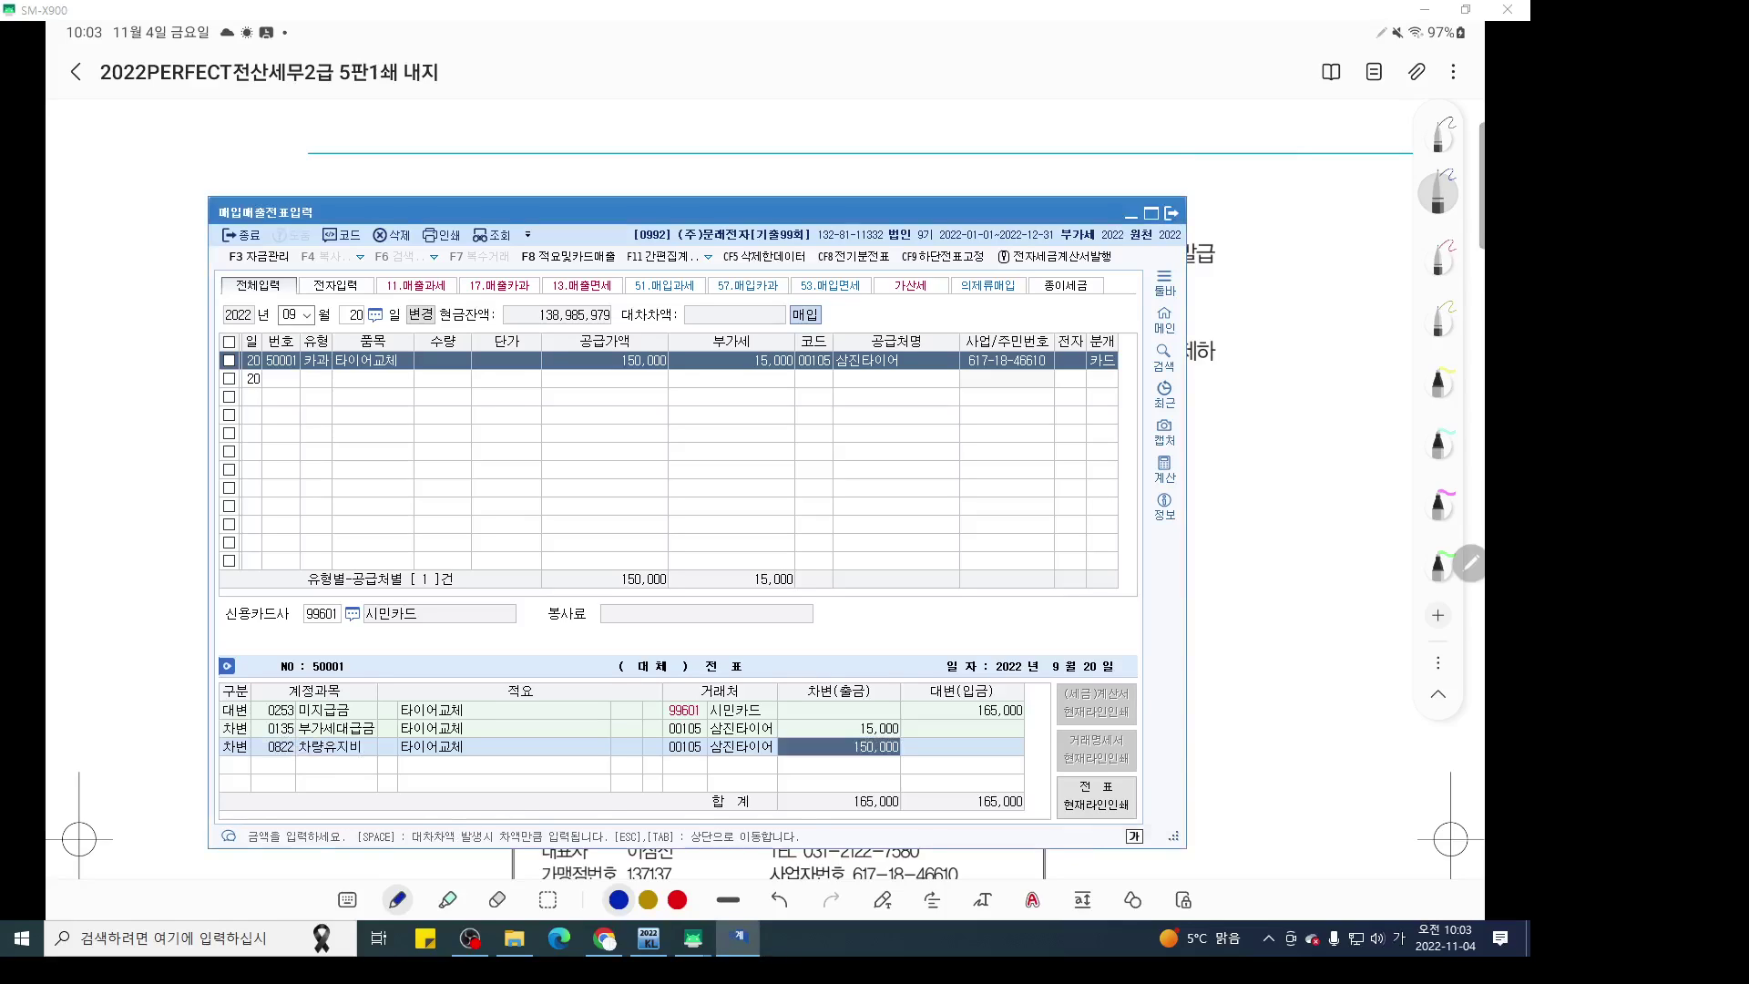
key("Left")
key("Left")
key("Left")
type("5")
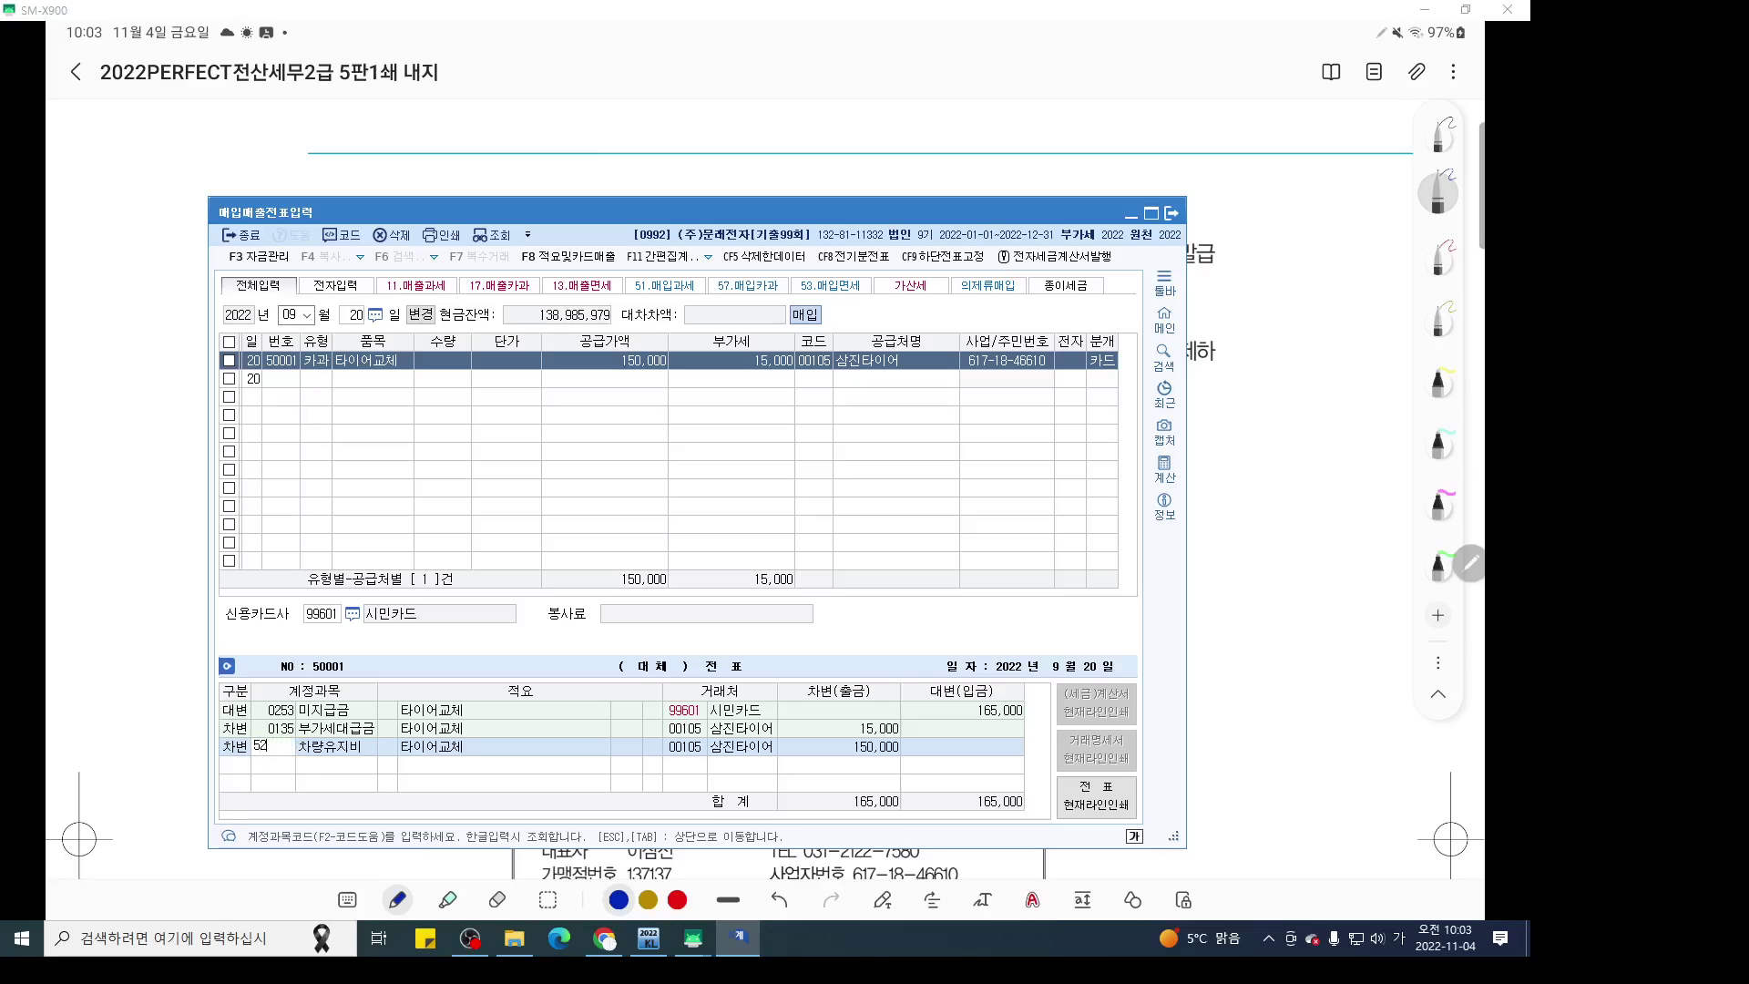
type("22")
key("Return")
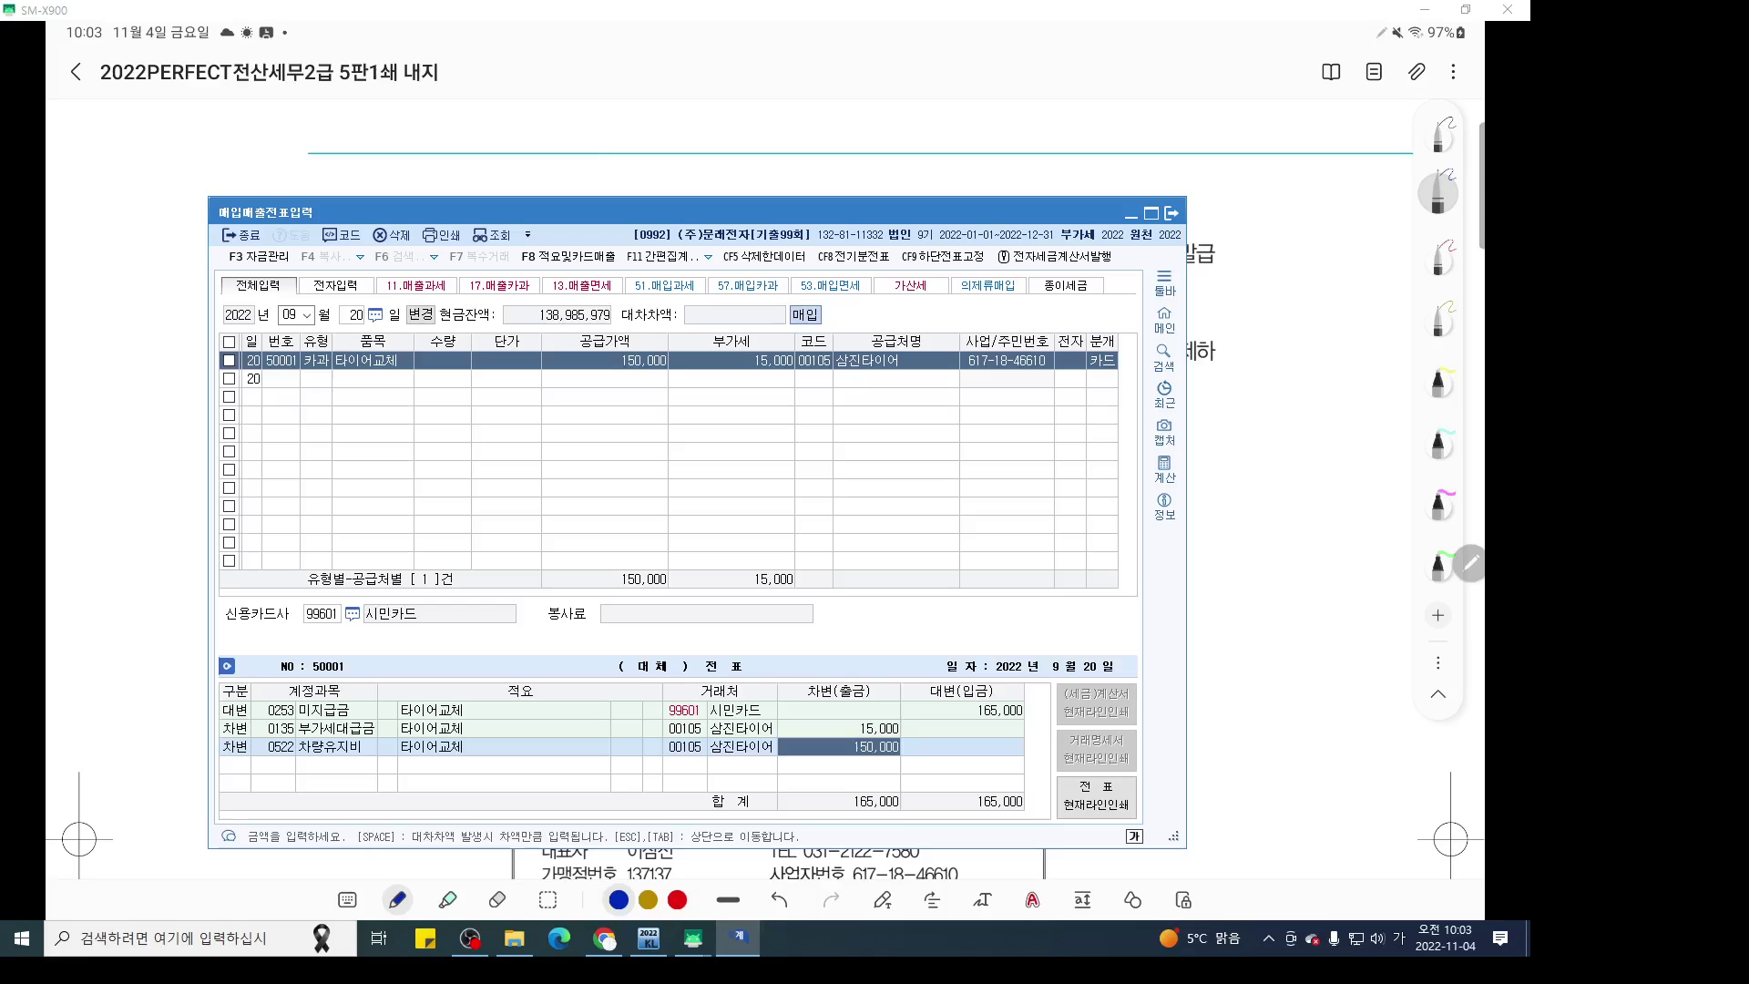
Switch to the exam document and look through questions [1] to [5] of 문제 4, returning to question [1]
key("alt+Tab")
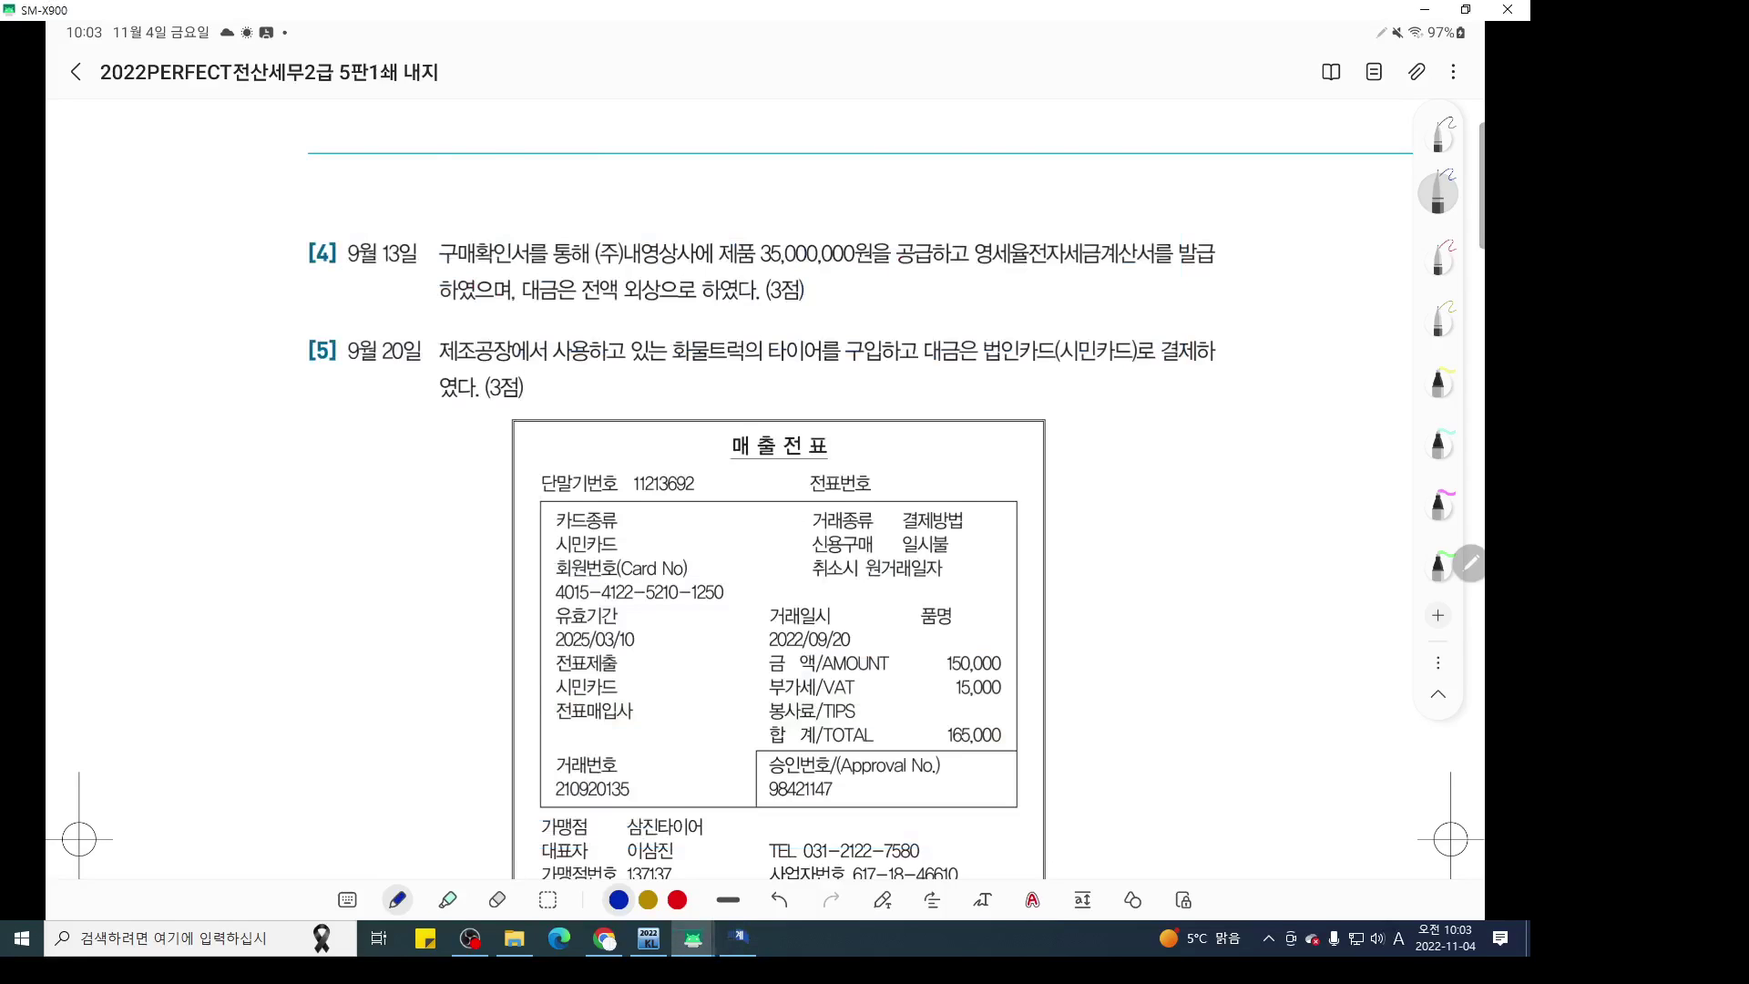
scroll(765, 492, "down", 15)
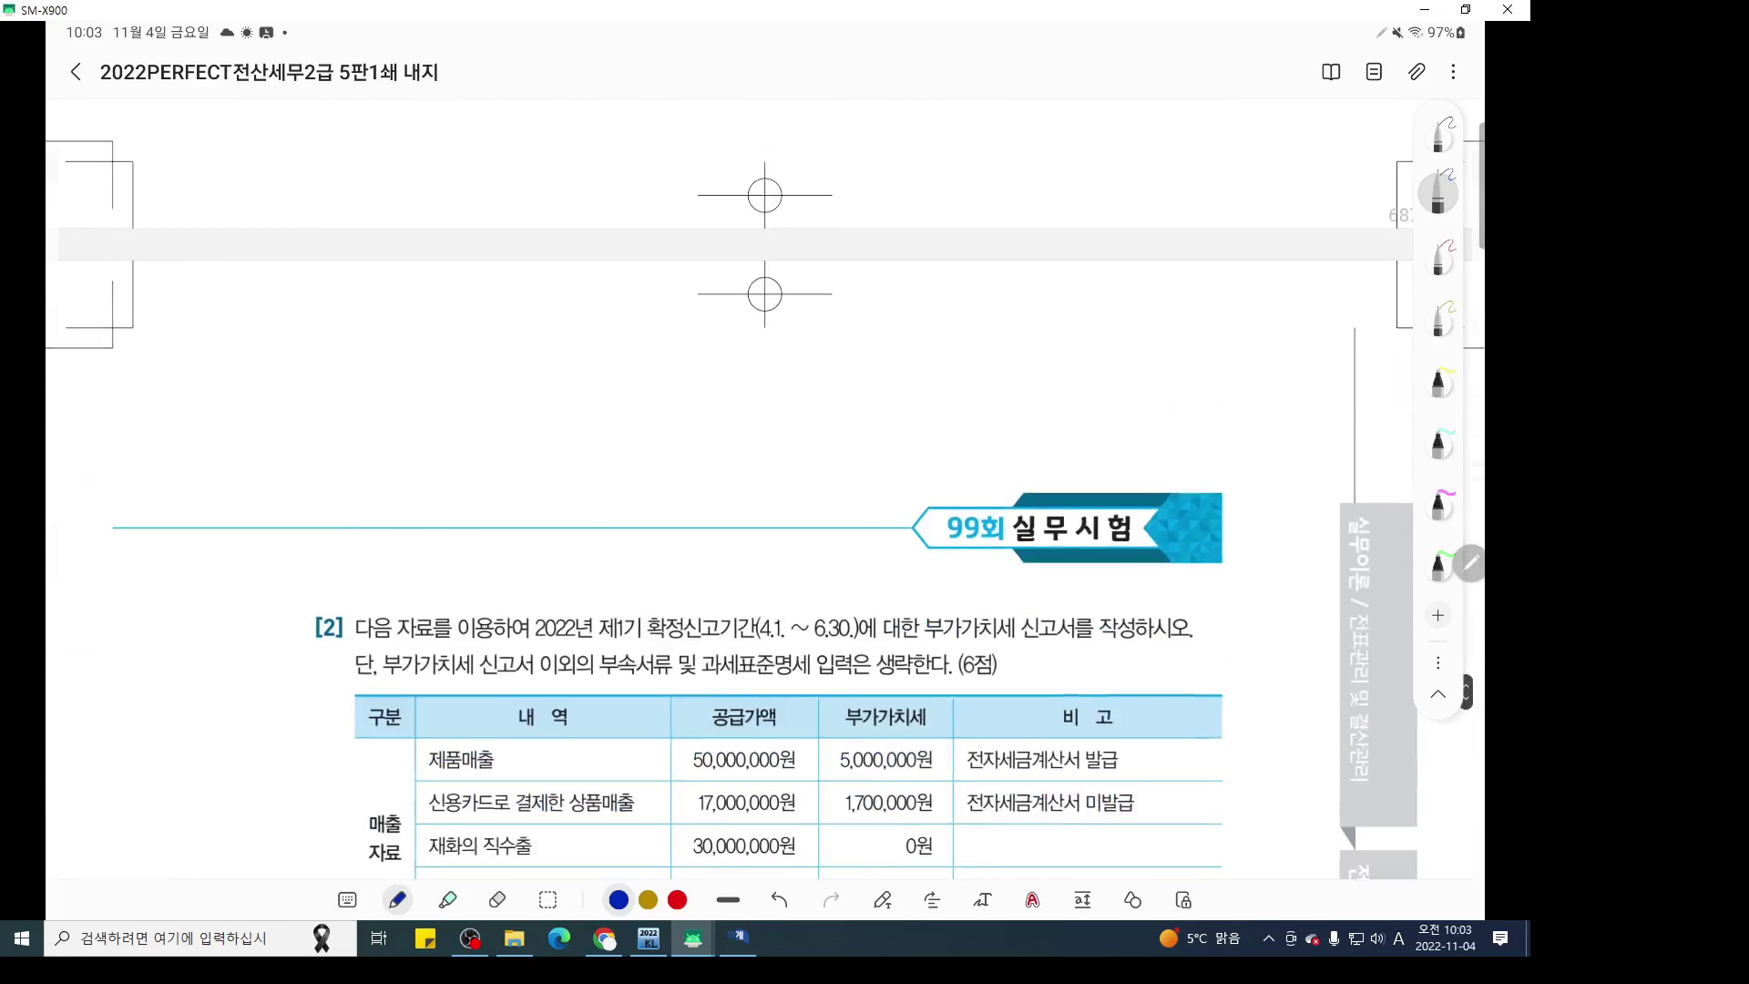
scroll(765, 491, "down", 10)
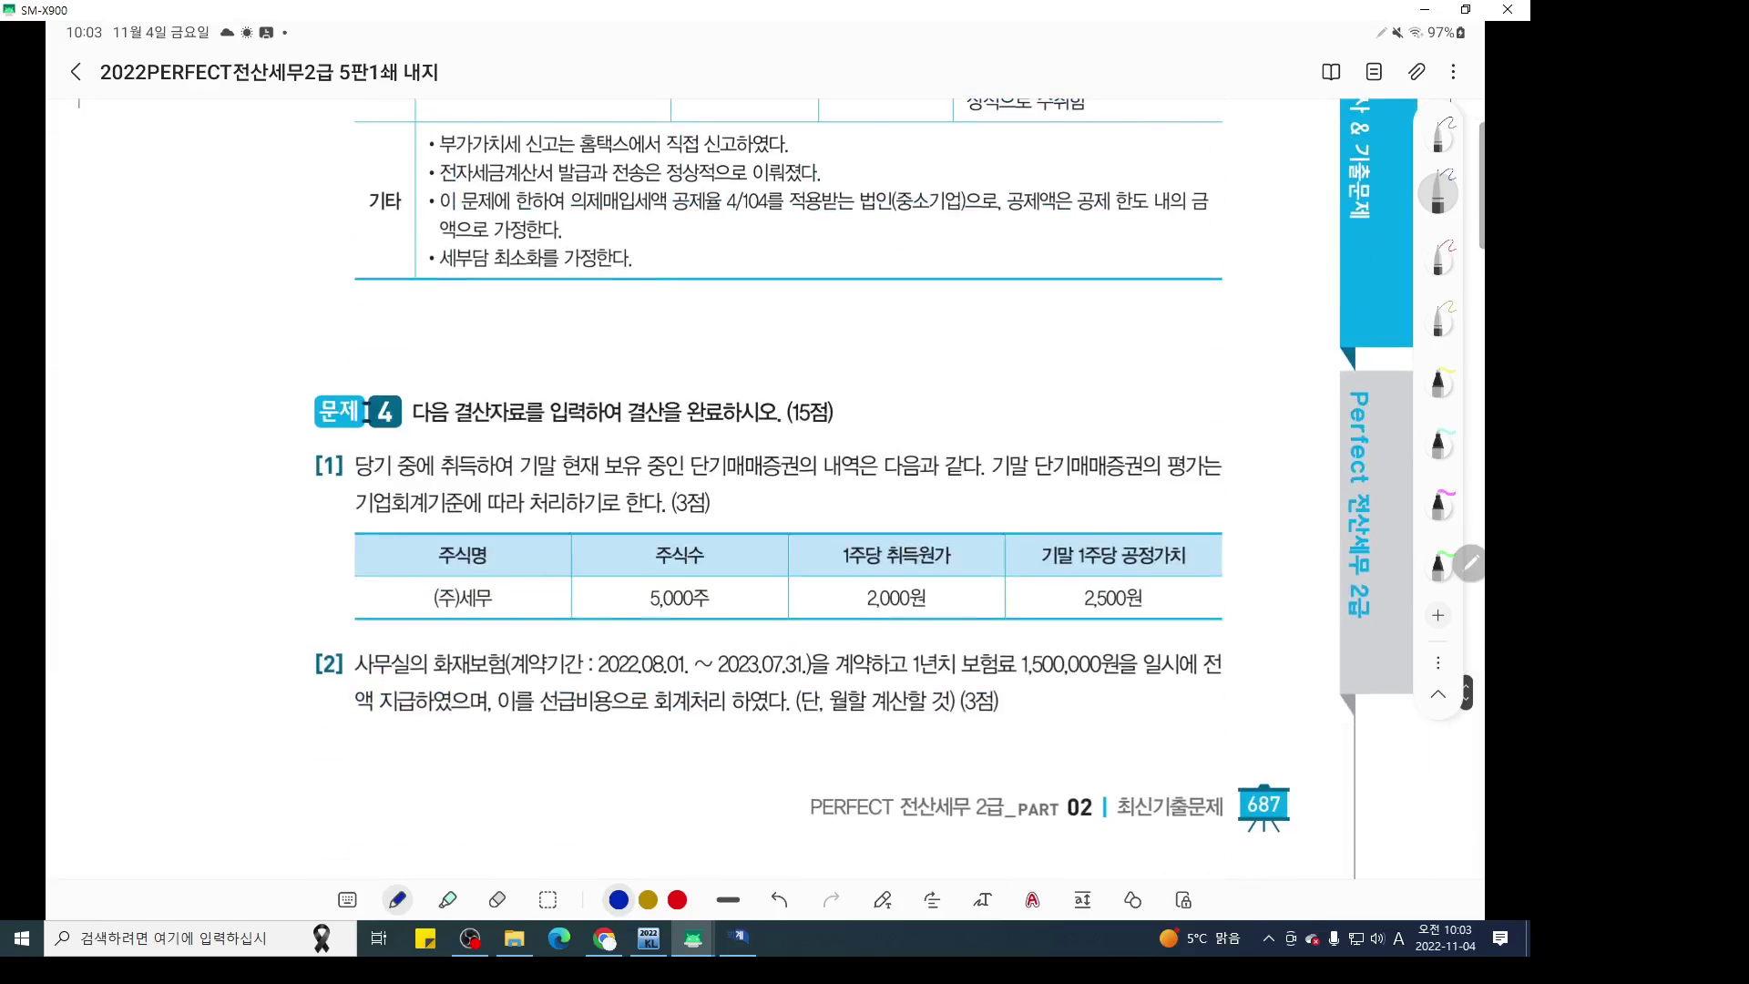
scroll(765, 492, "down", 1)
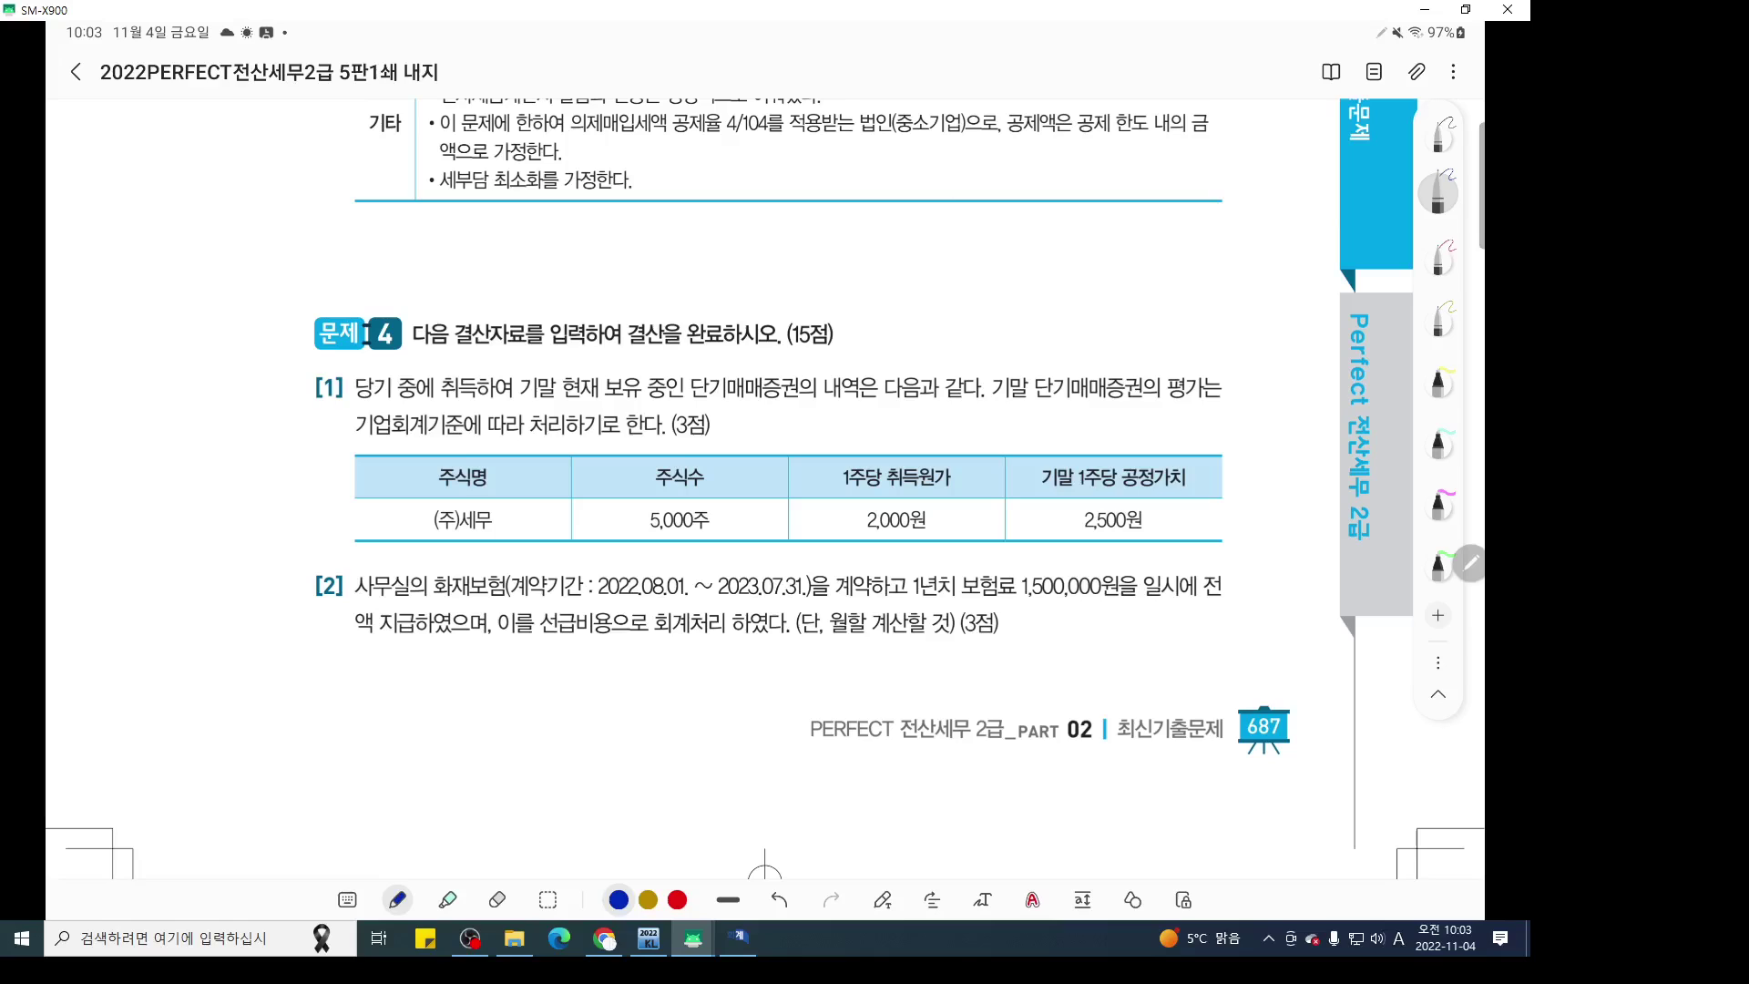
scroll(765, 491, "down", 10)
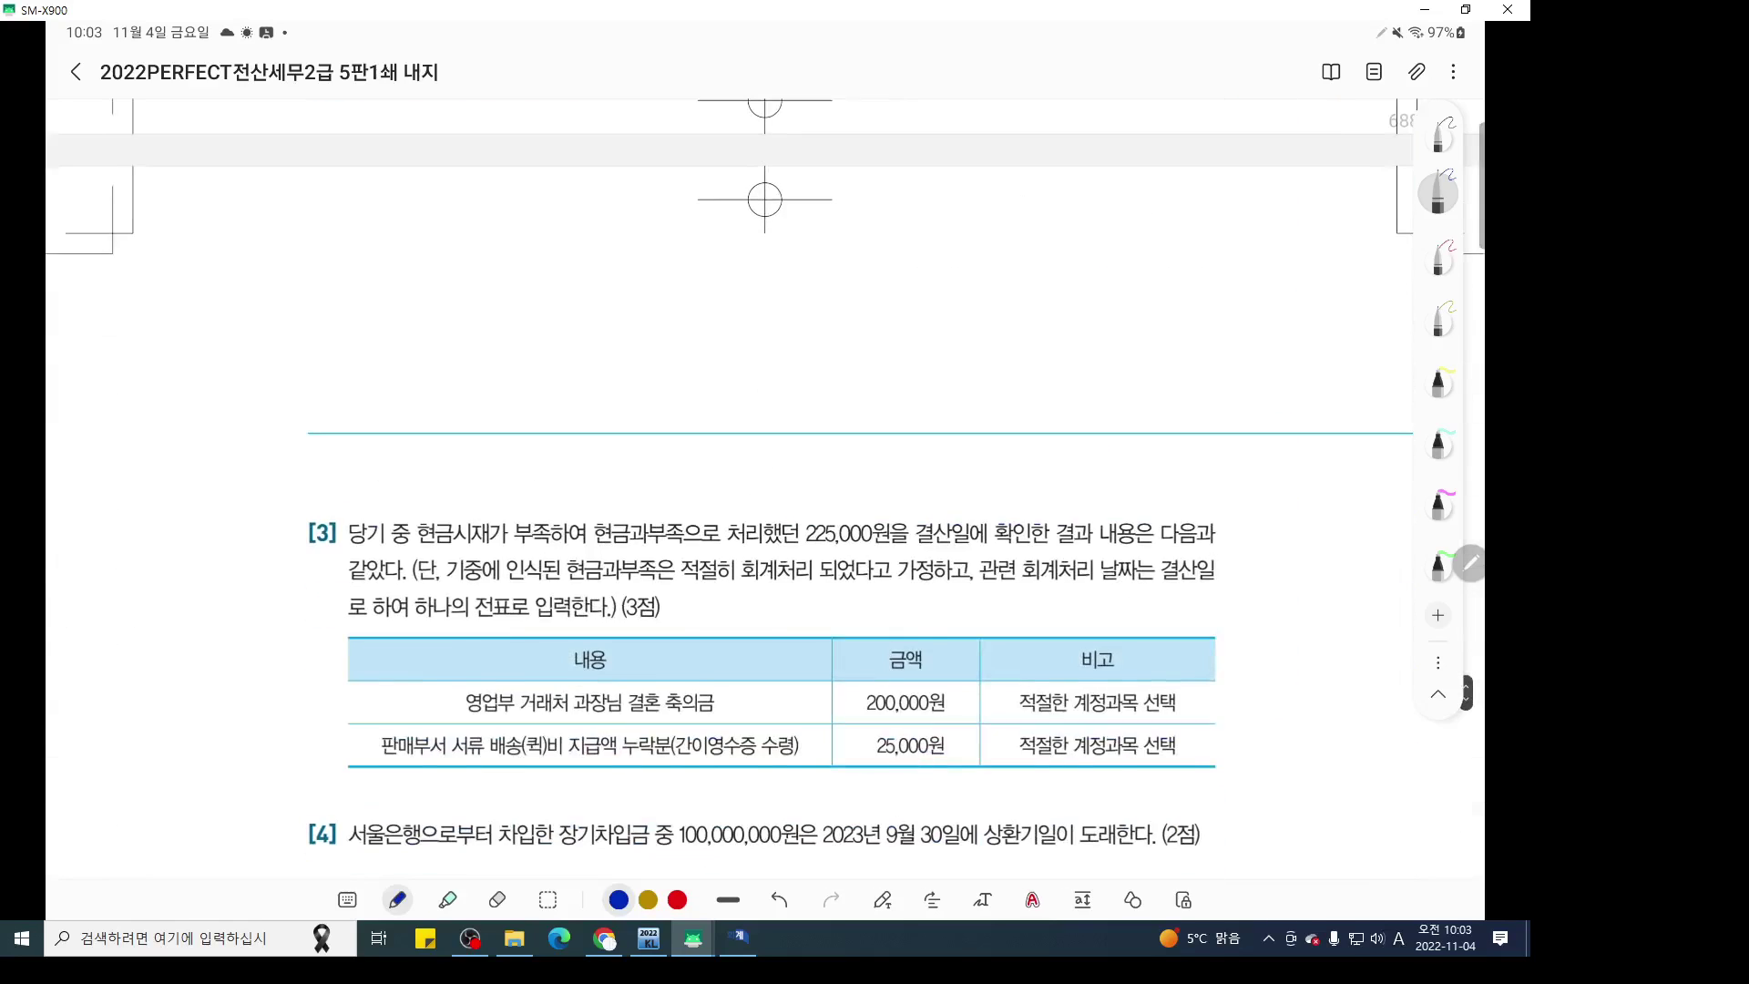
scroll(765, 492, "down", 3)
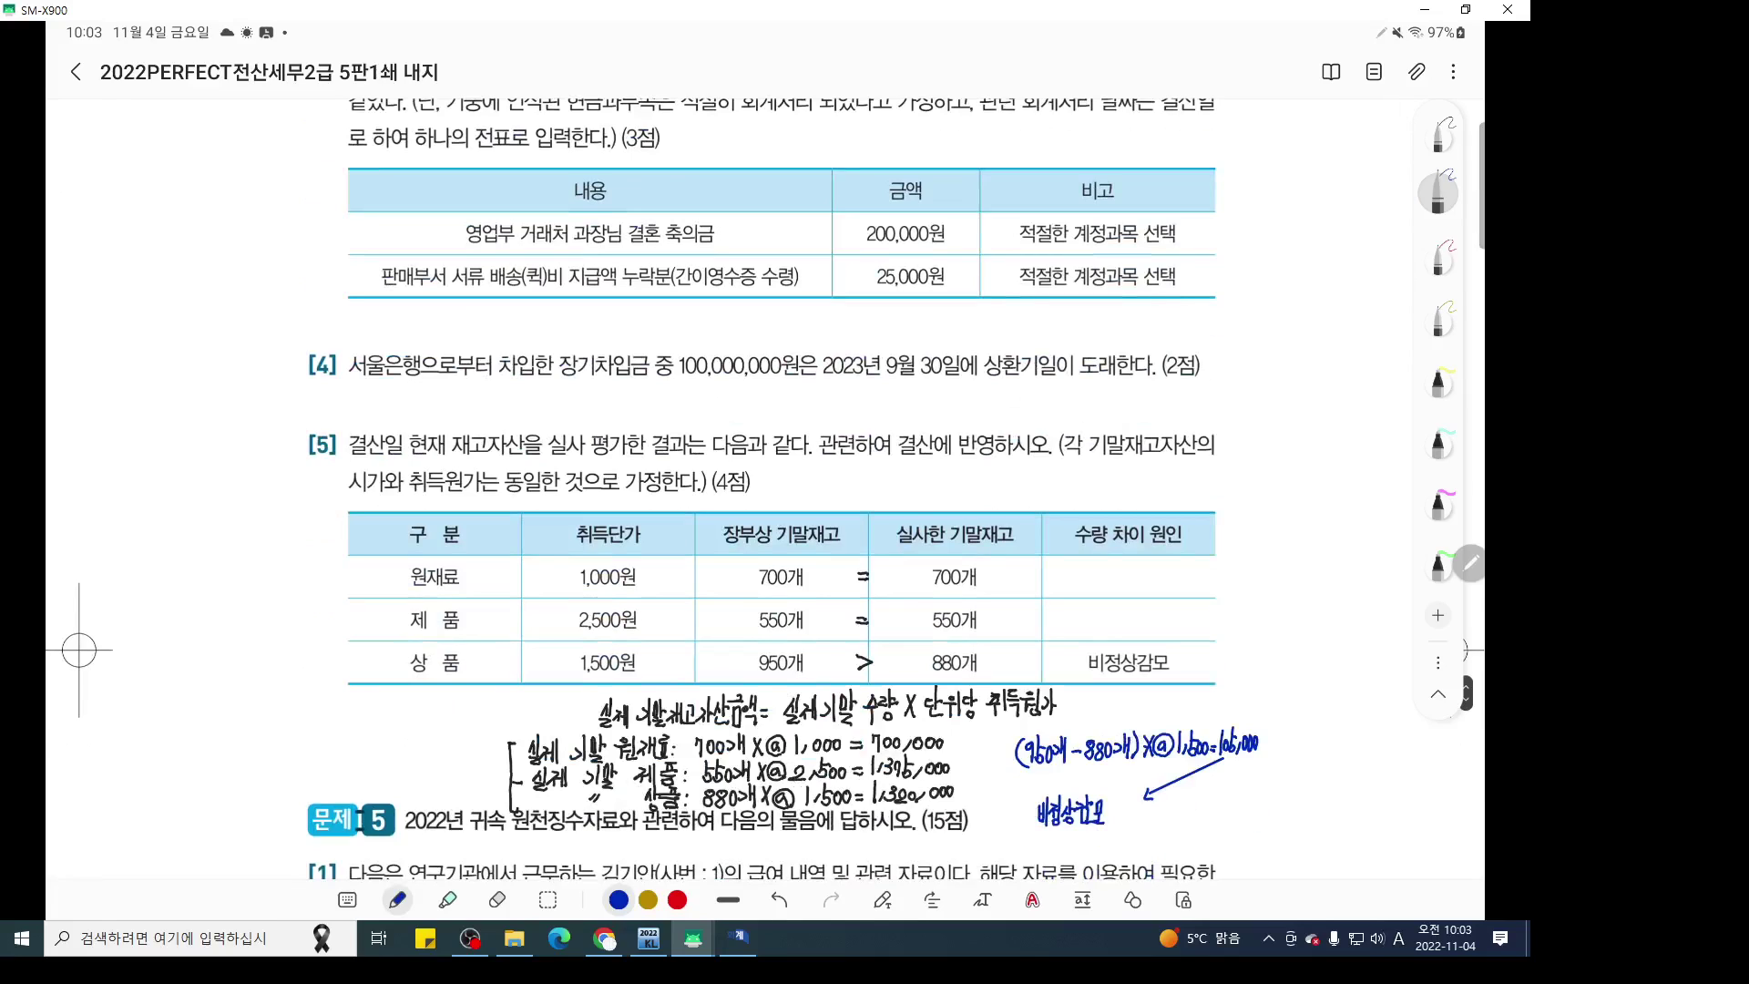
scroll(765, 492, "up", 2)
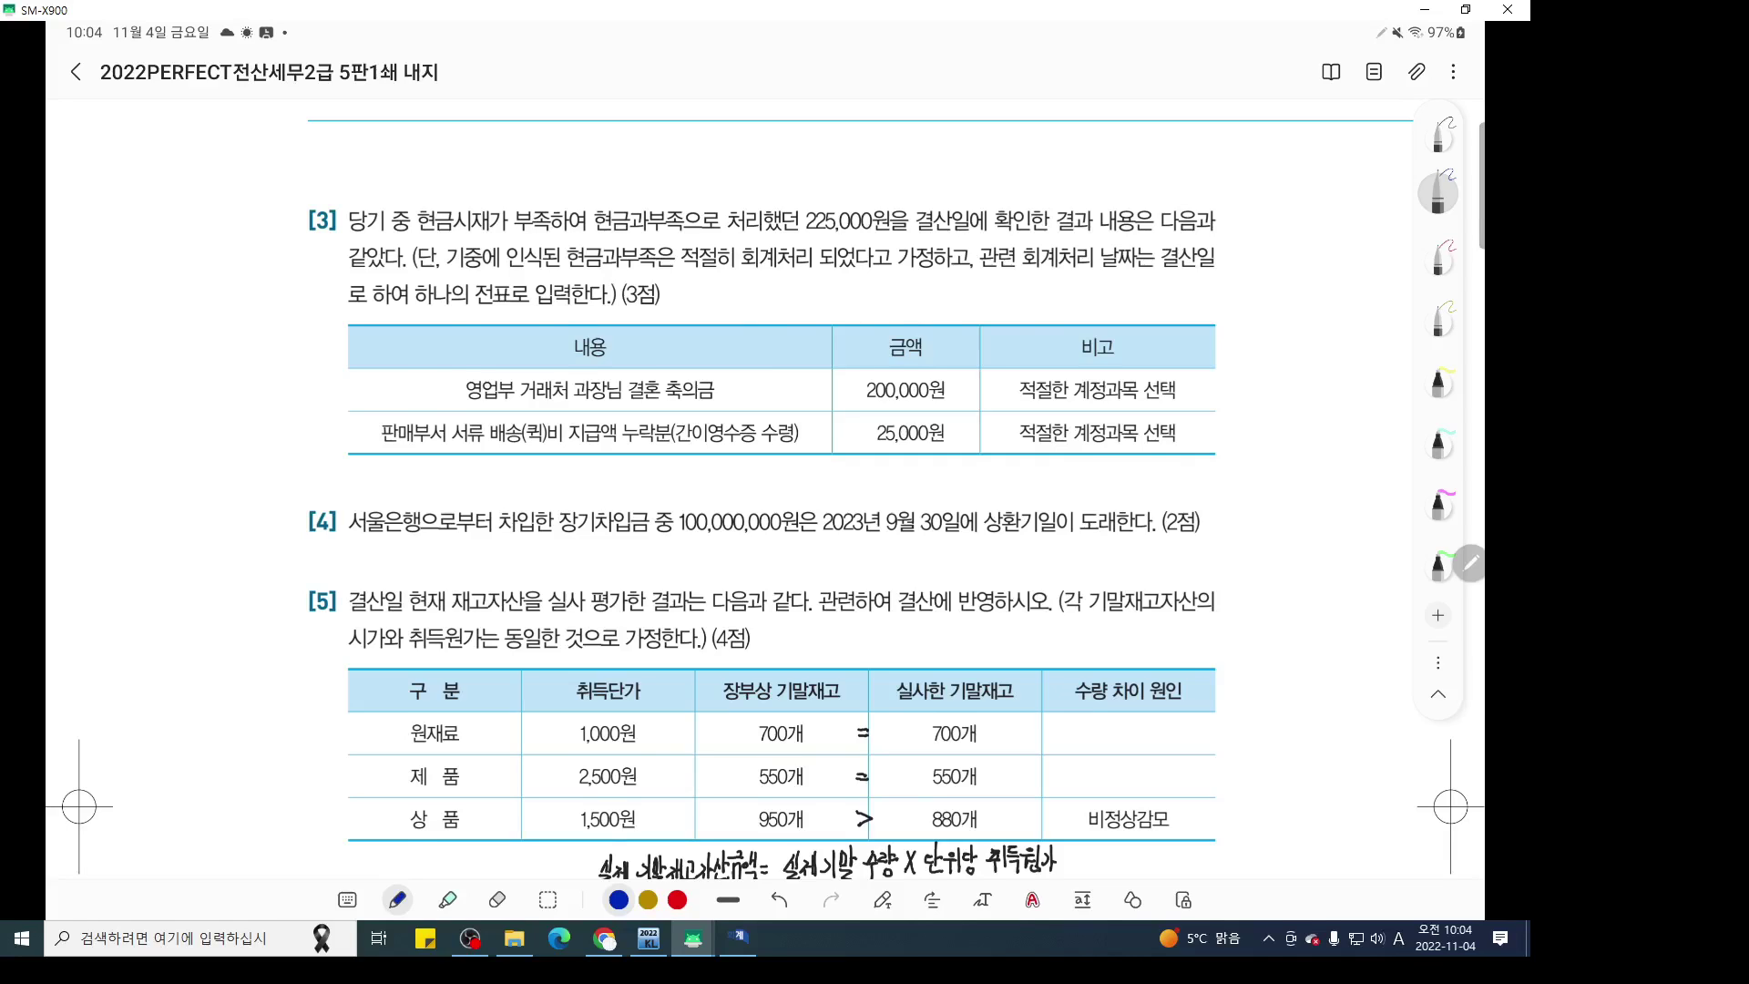
scroll(765, 491, "up", 10)
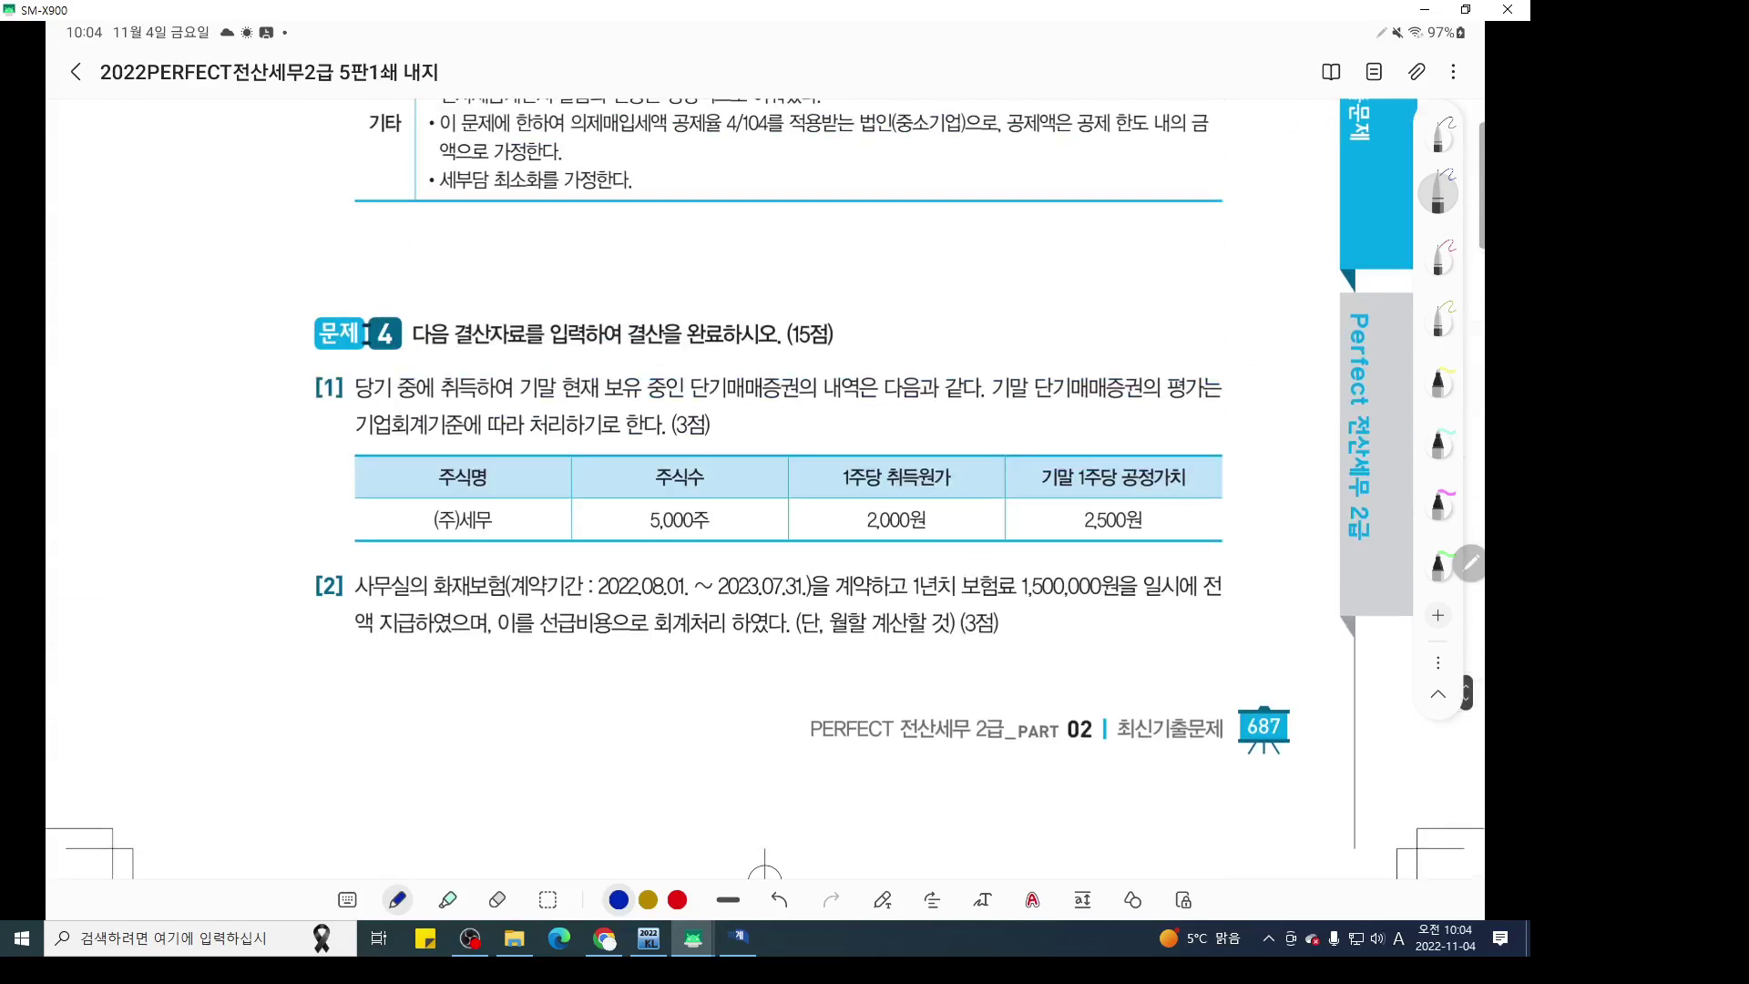
In 문제 4 [1], underline 단기매매증권 and 평가, circle 2,000원 with an arrow to 2,500원, and write ×500 beside 5,000주 in red
key("F12")
scroll(914, 569, "up", 5)
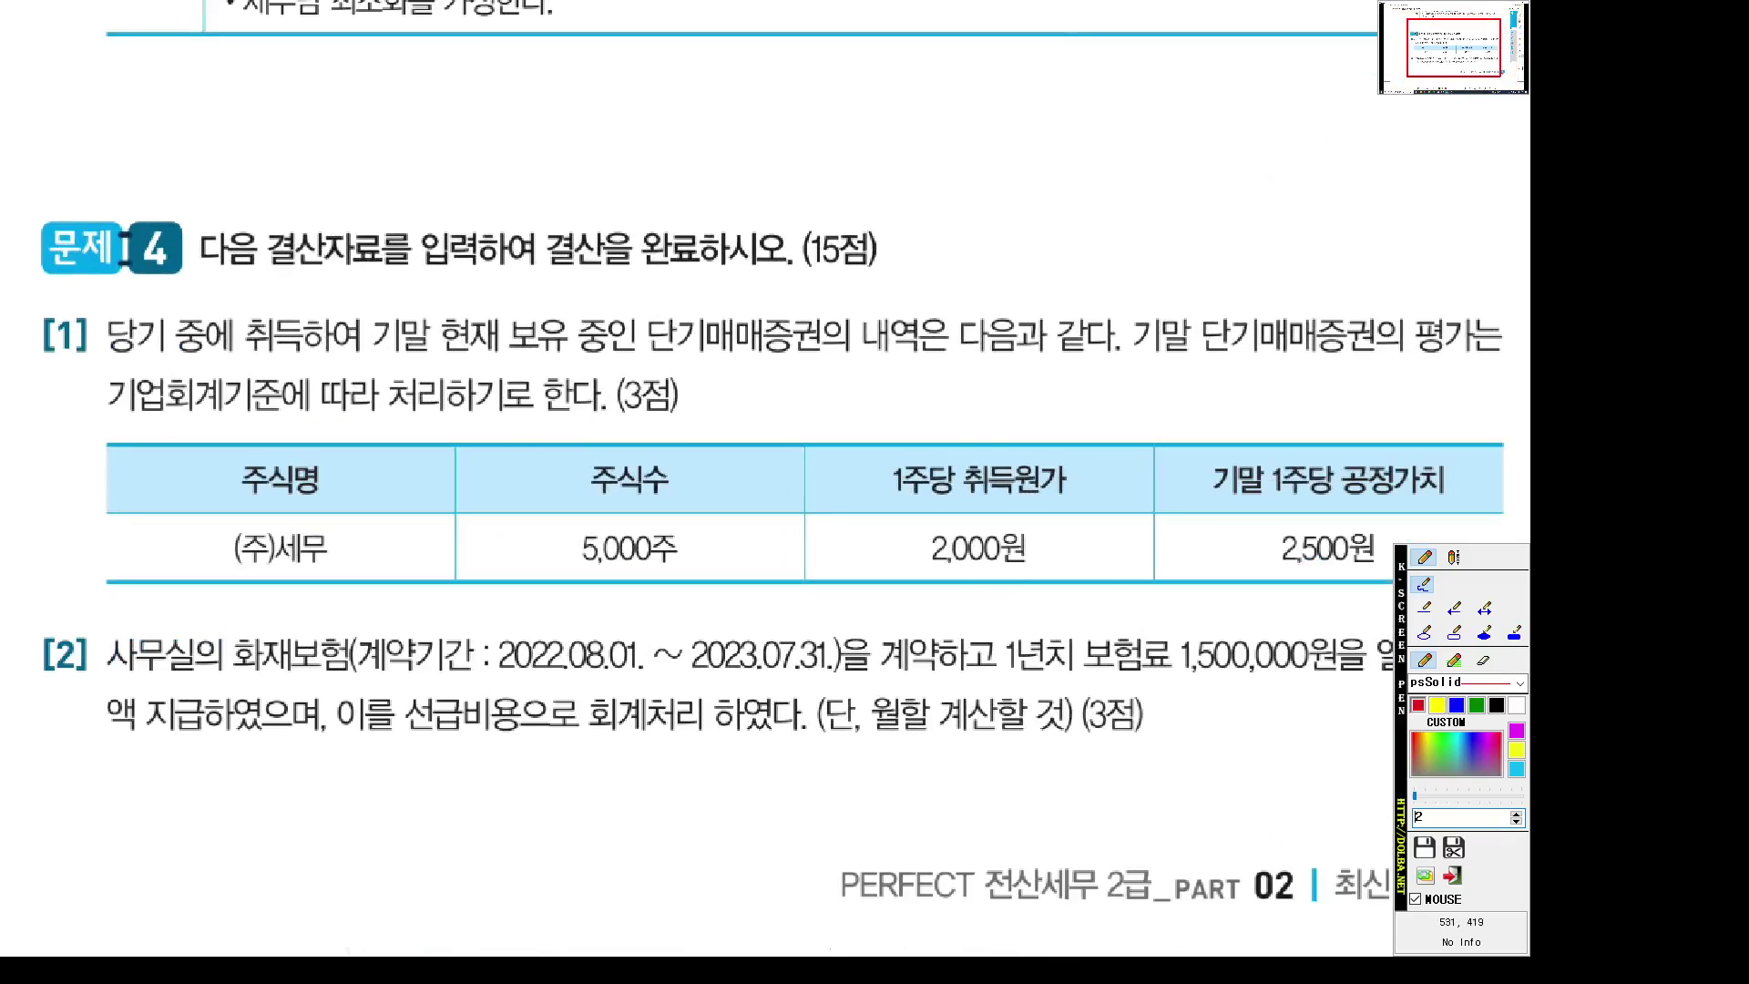
left_click_drag(391, 363, 812, 364)
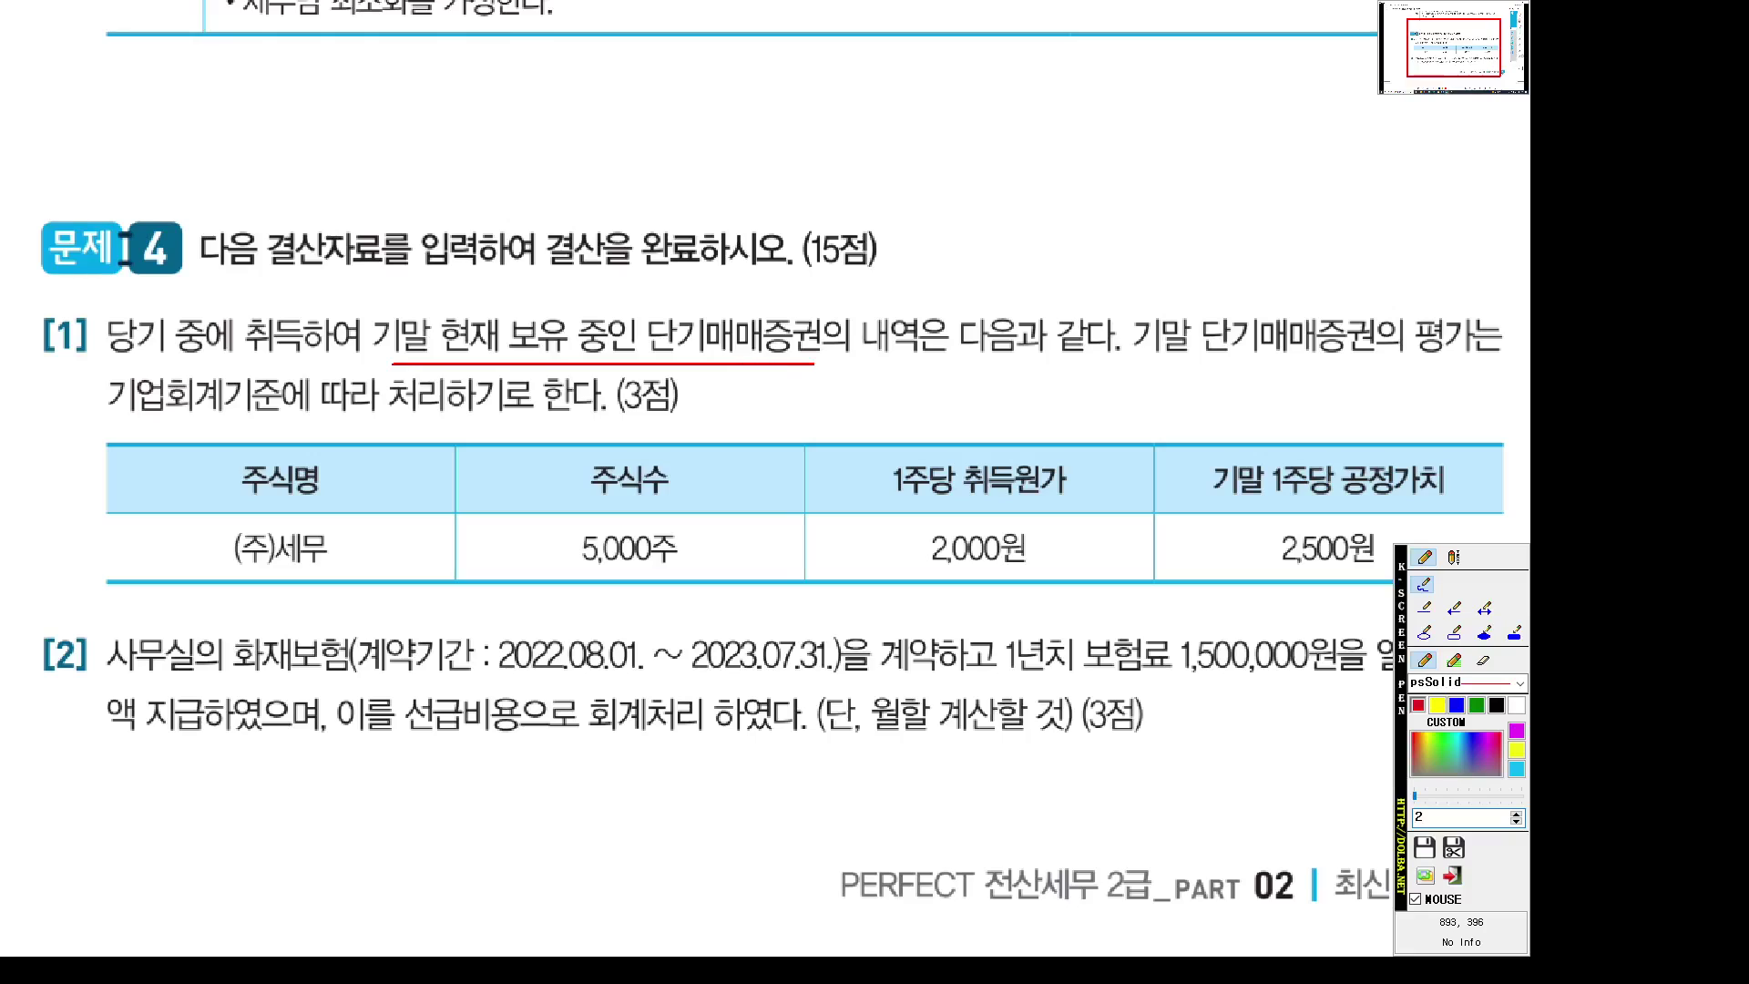
left_click_drag(1420, 358, 1471, 358)
mouse_move(1154, 516)
left_mouse_down()
mouse_move(1143, 481)
mouse_move(894, 490)
mouse_move(991, 443)
mouse_move(1033, 493)
mouse_move(1139, 528)
mouse_move(1281, 489)
mouse_move(1254, 526)
left_mouse_up()
mouse_move(722, 471)
left_mouse_down()
mouse_move(690, 494)
mouse_move(748, 494)
mouse_move(776, 470)
mouse_move(798, 497)
mouse_move(828, 483)
left_mouse_up()
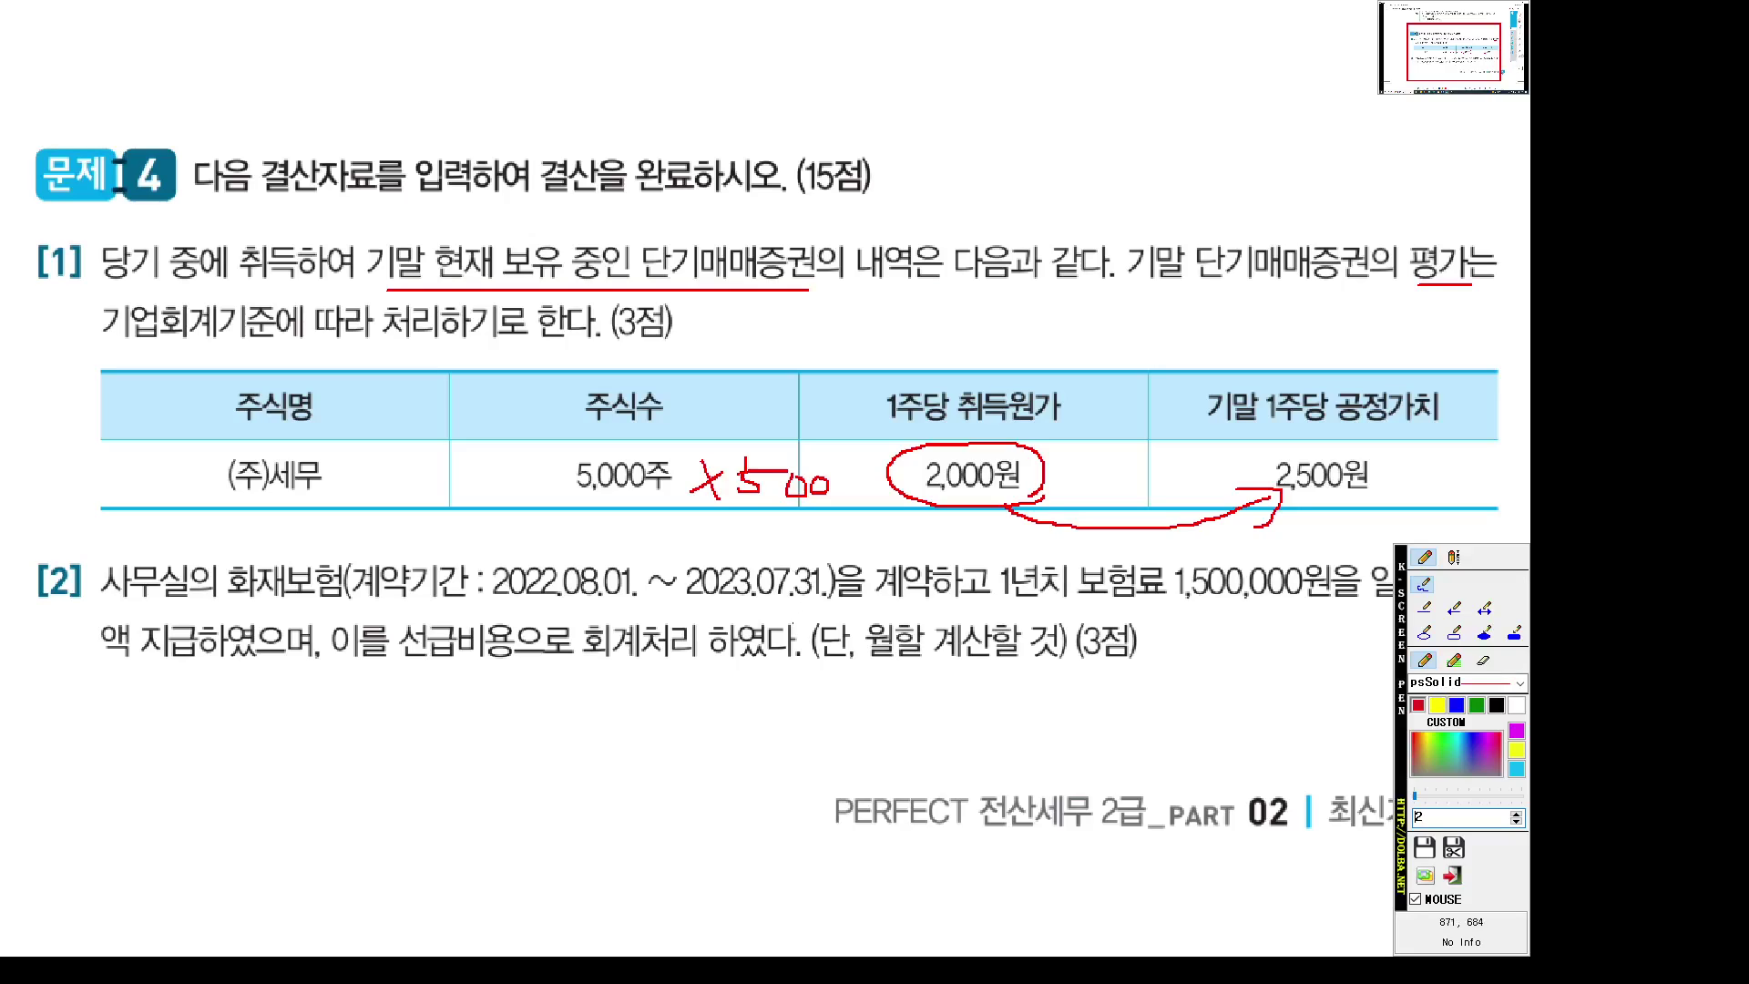
Close 매입매출전표입력 and check the December 31 vouchers in 일반전표입력
key("Escape")
left_click(738, 938)
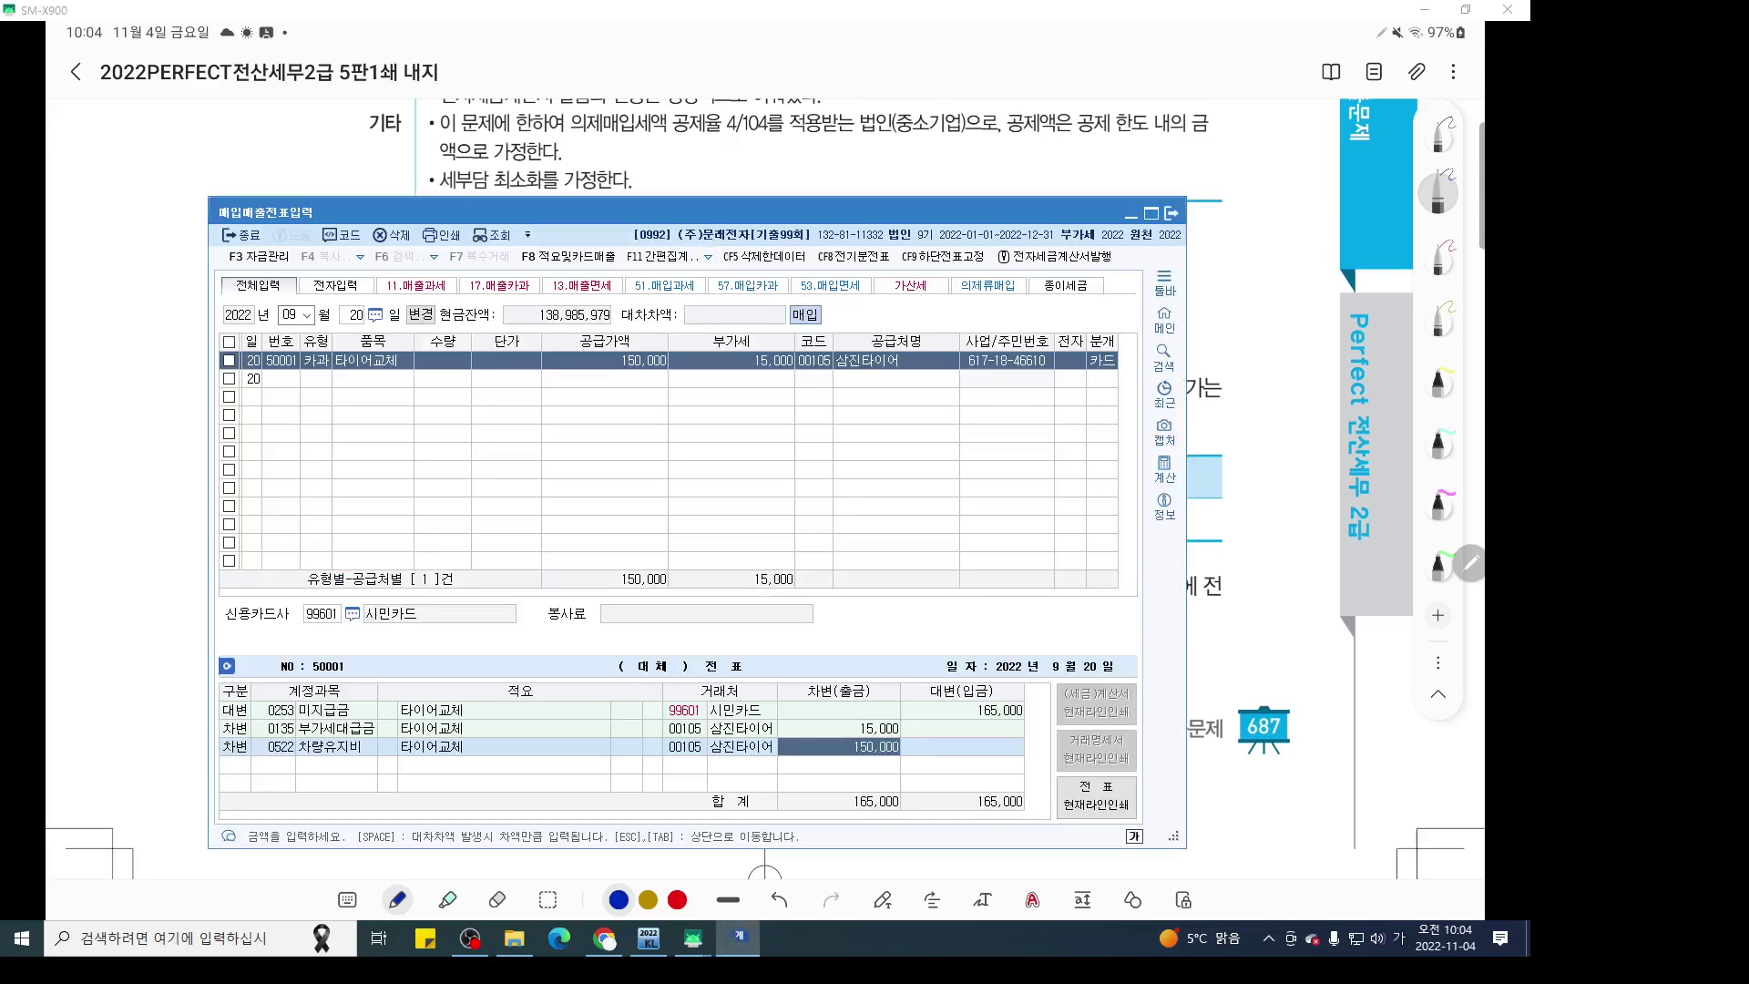
left_click(1171, 212)
left_click(648, 938)
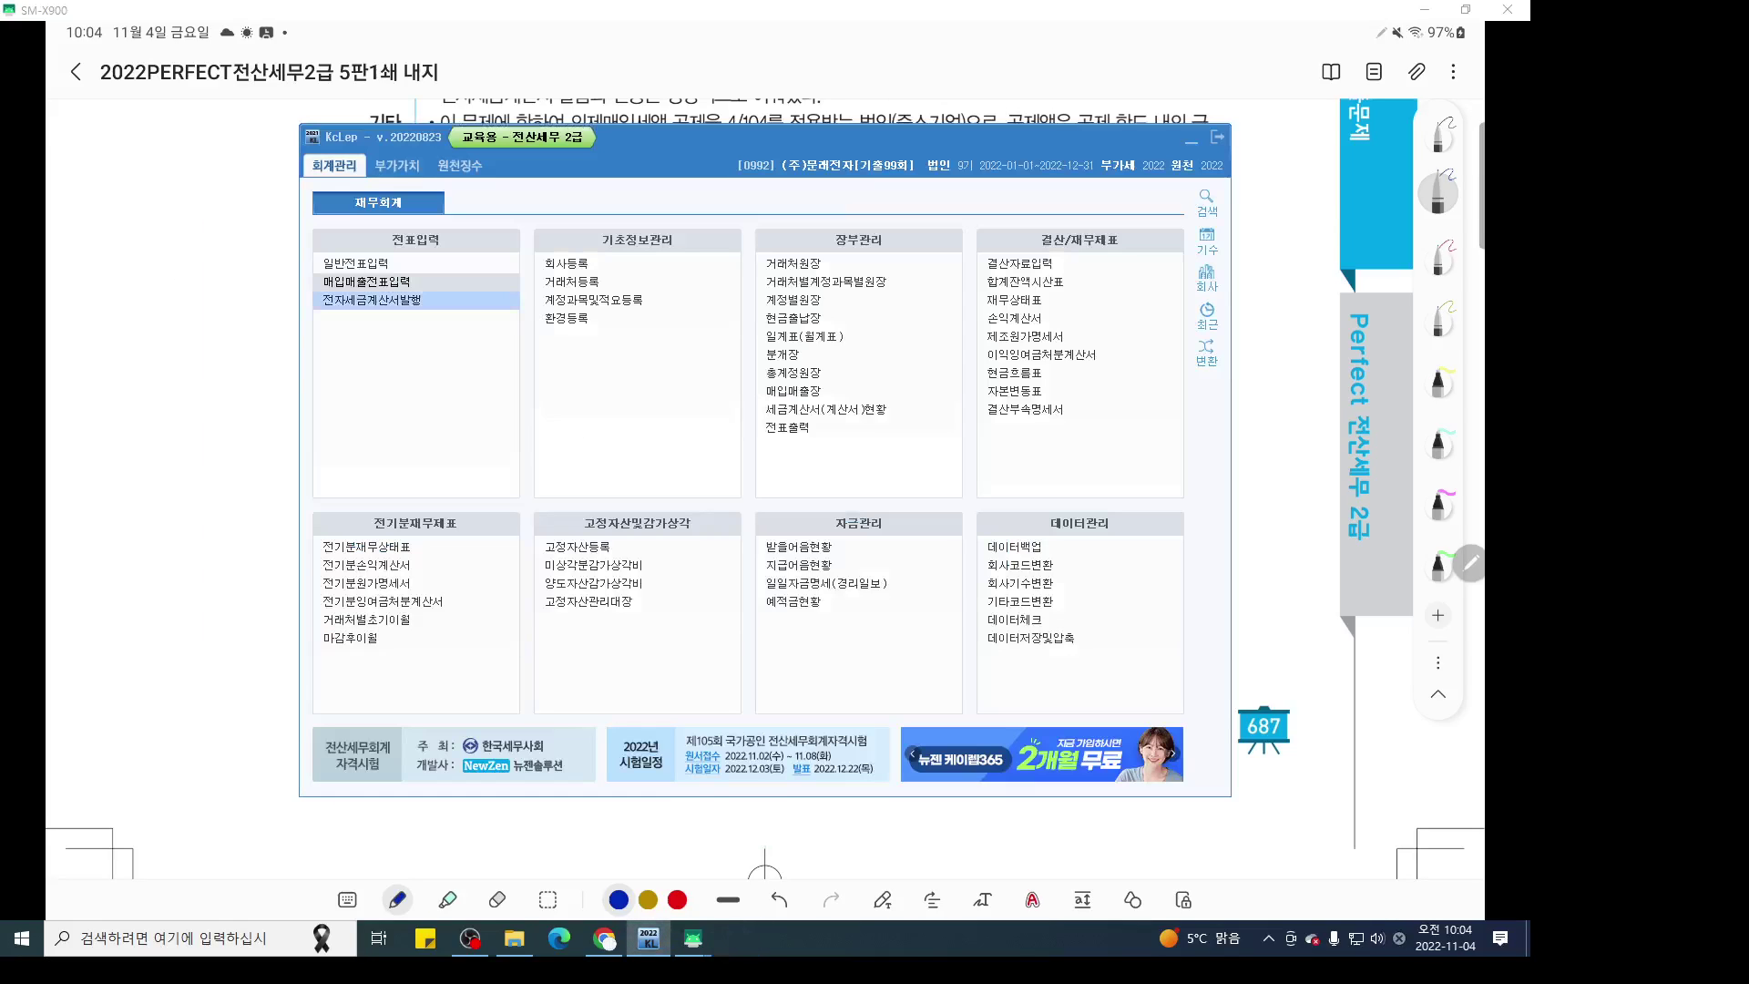
left_click(356, 263)
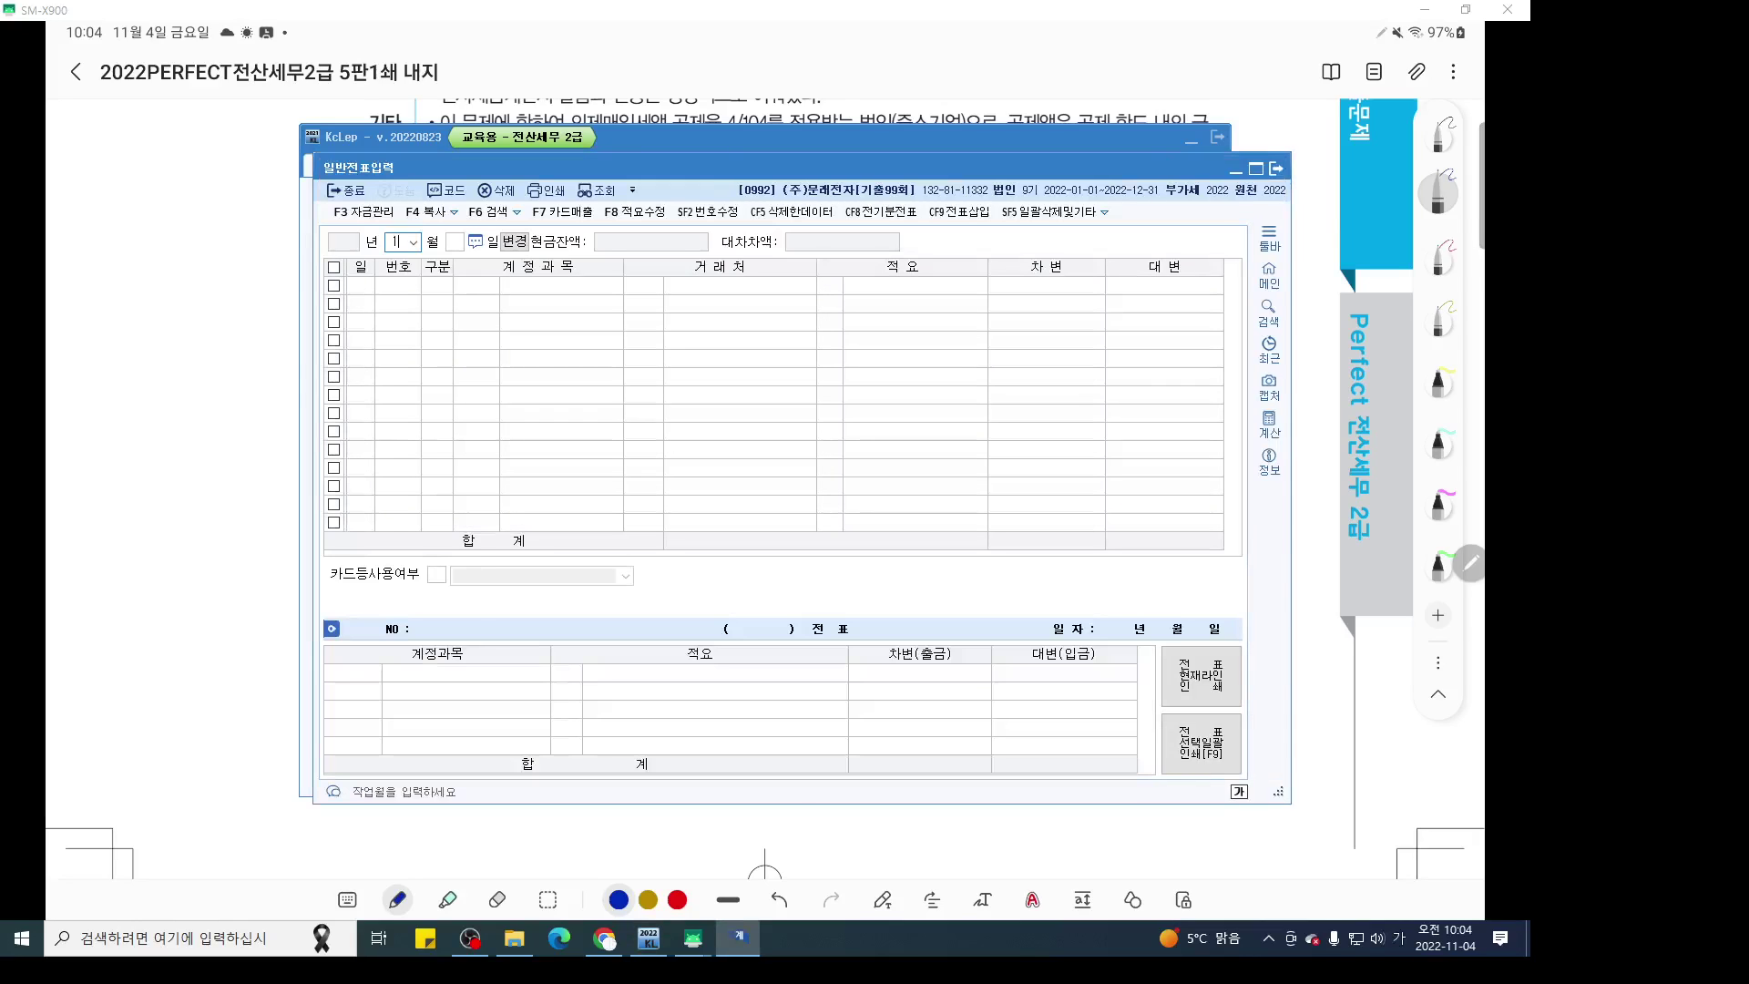
type("1231")
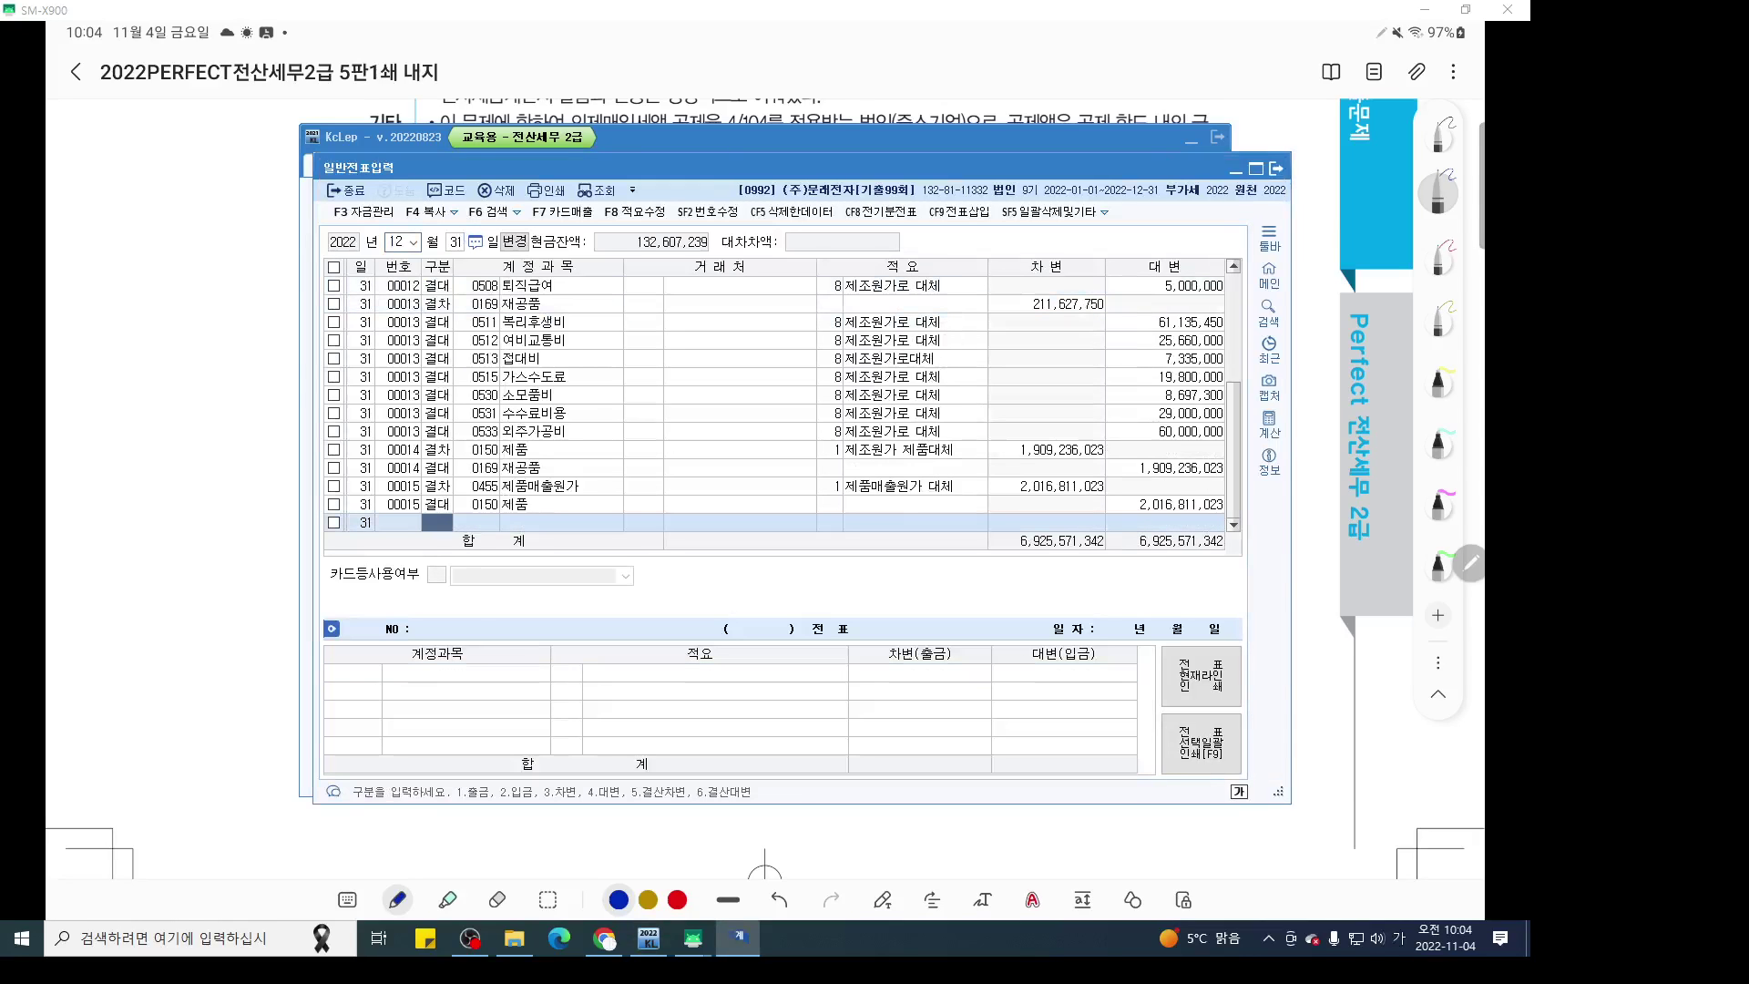
left_click(1276, 168)
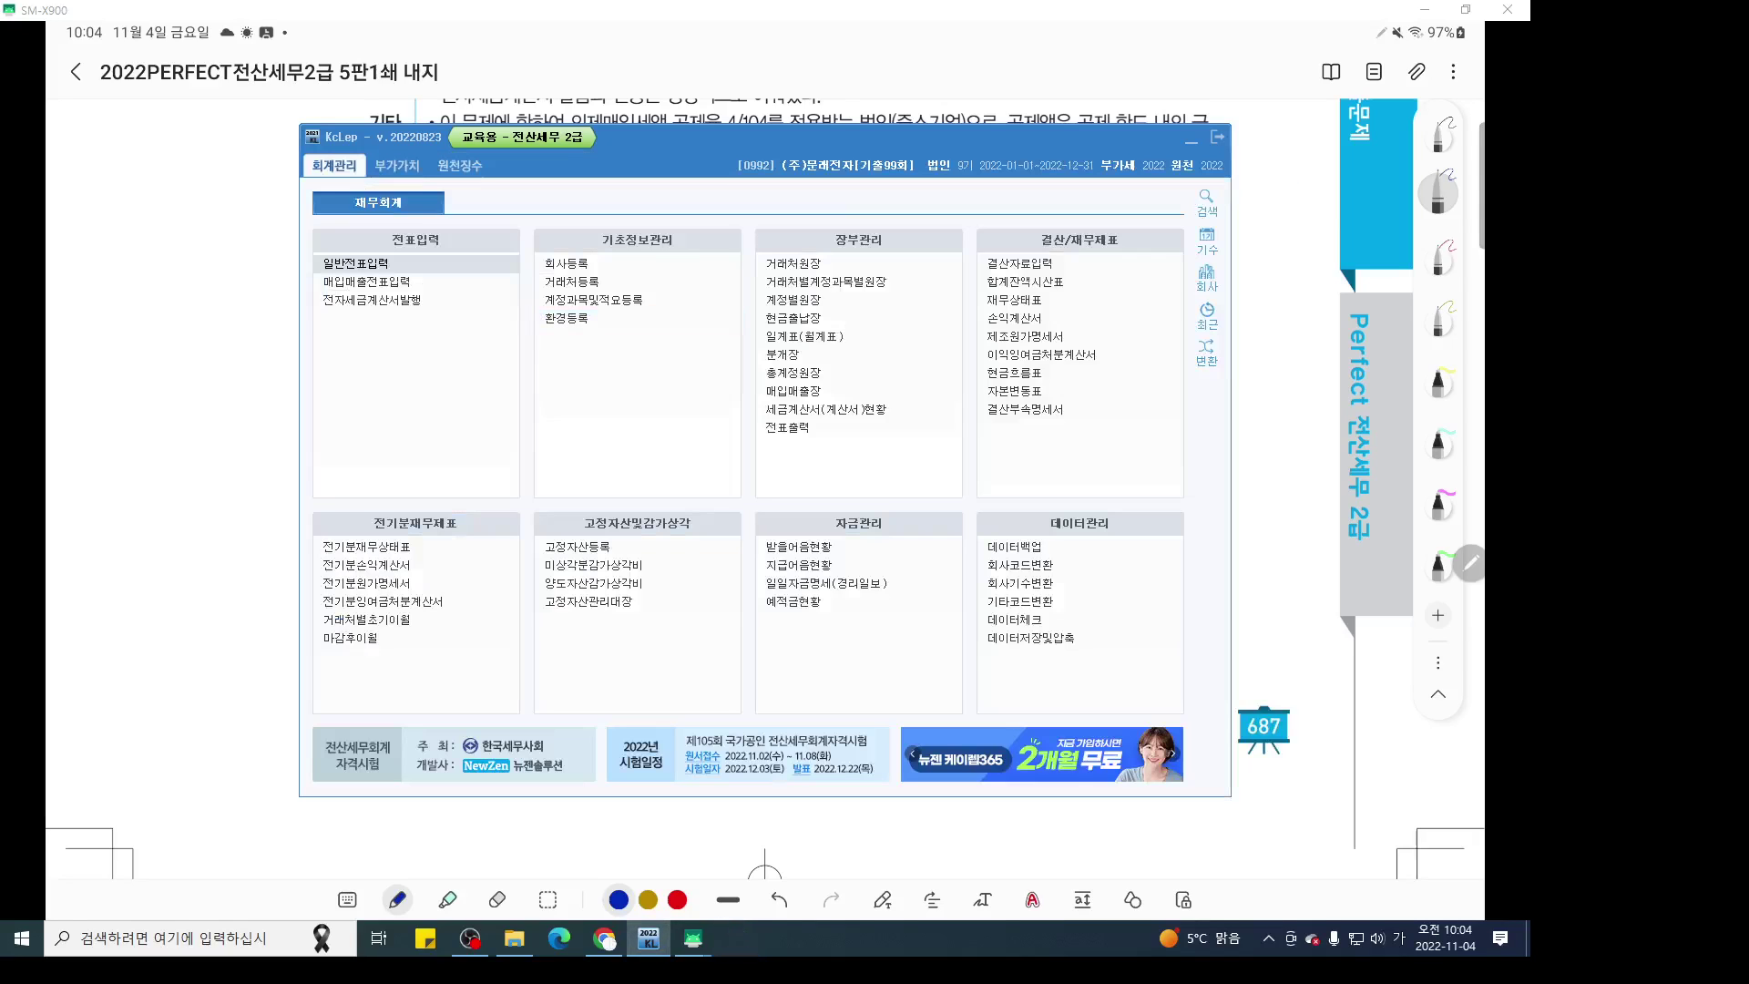
Open 결산자료입력 for January to December 2022 without loading the previously entered data
left_click(1011, 264)
type("1")
key("Return")
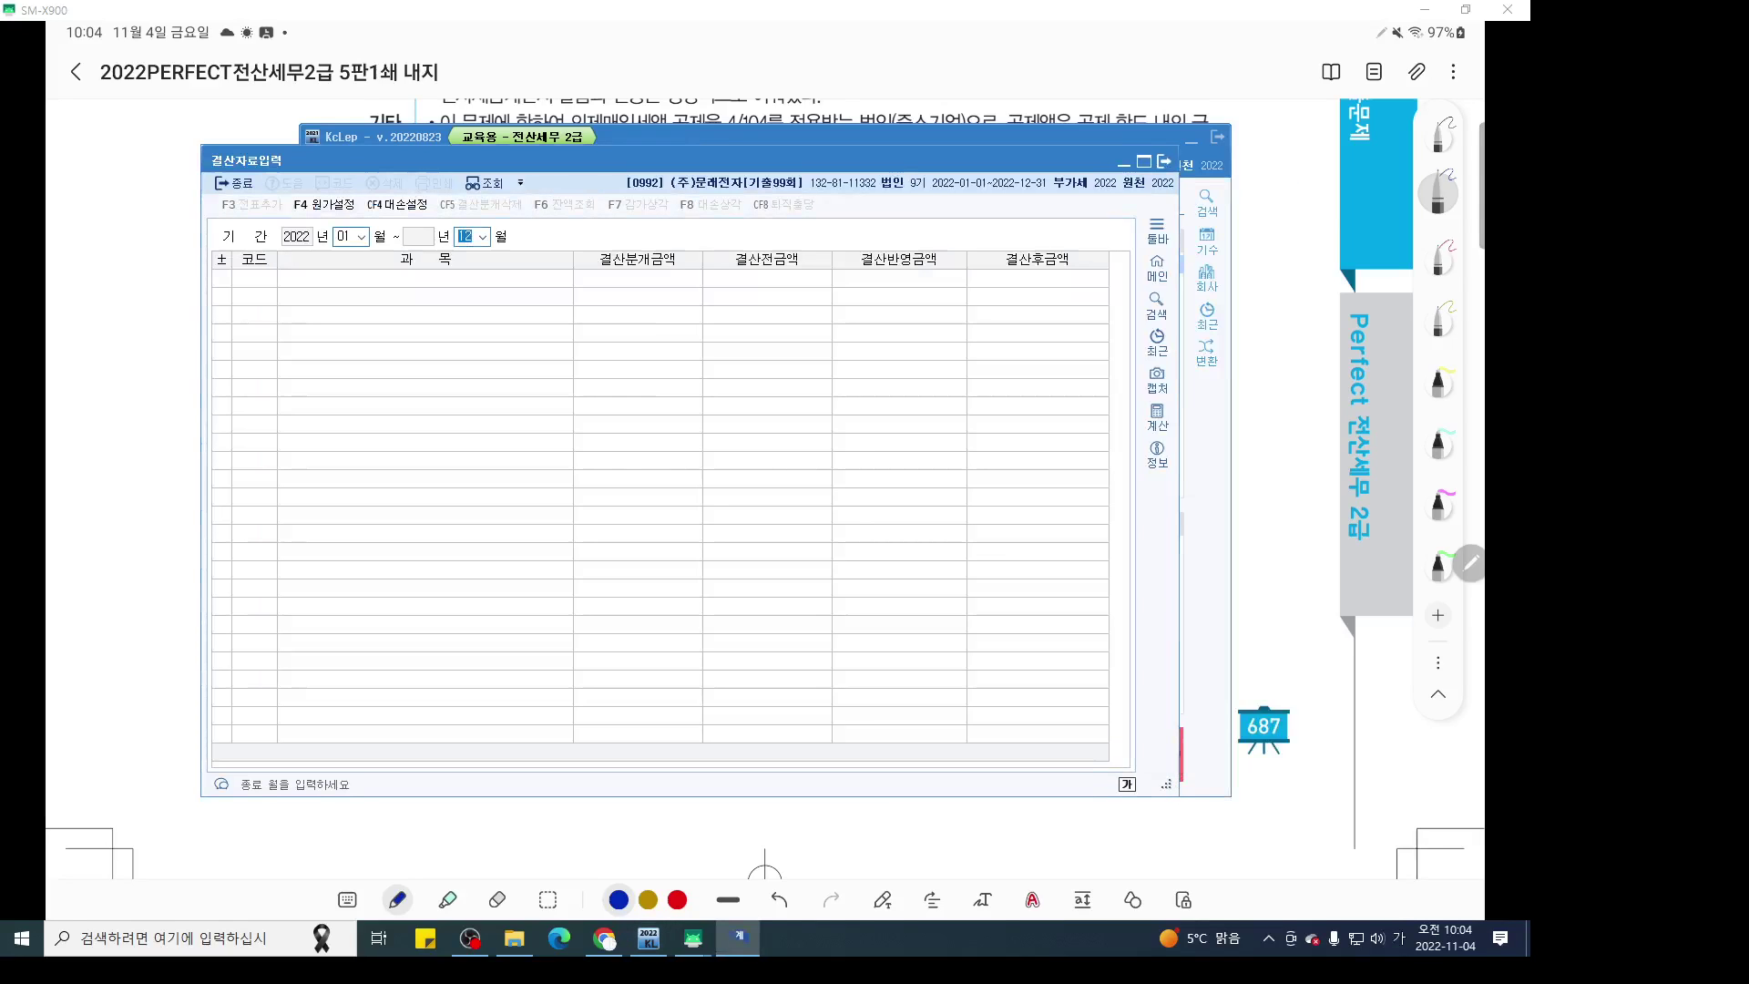
type("12")
key("Return")
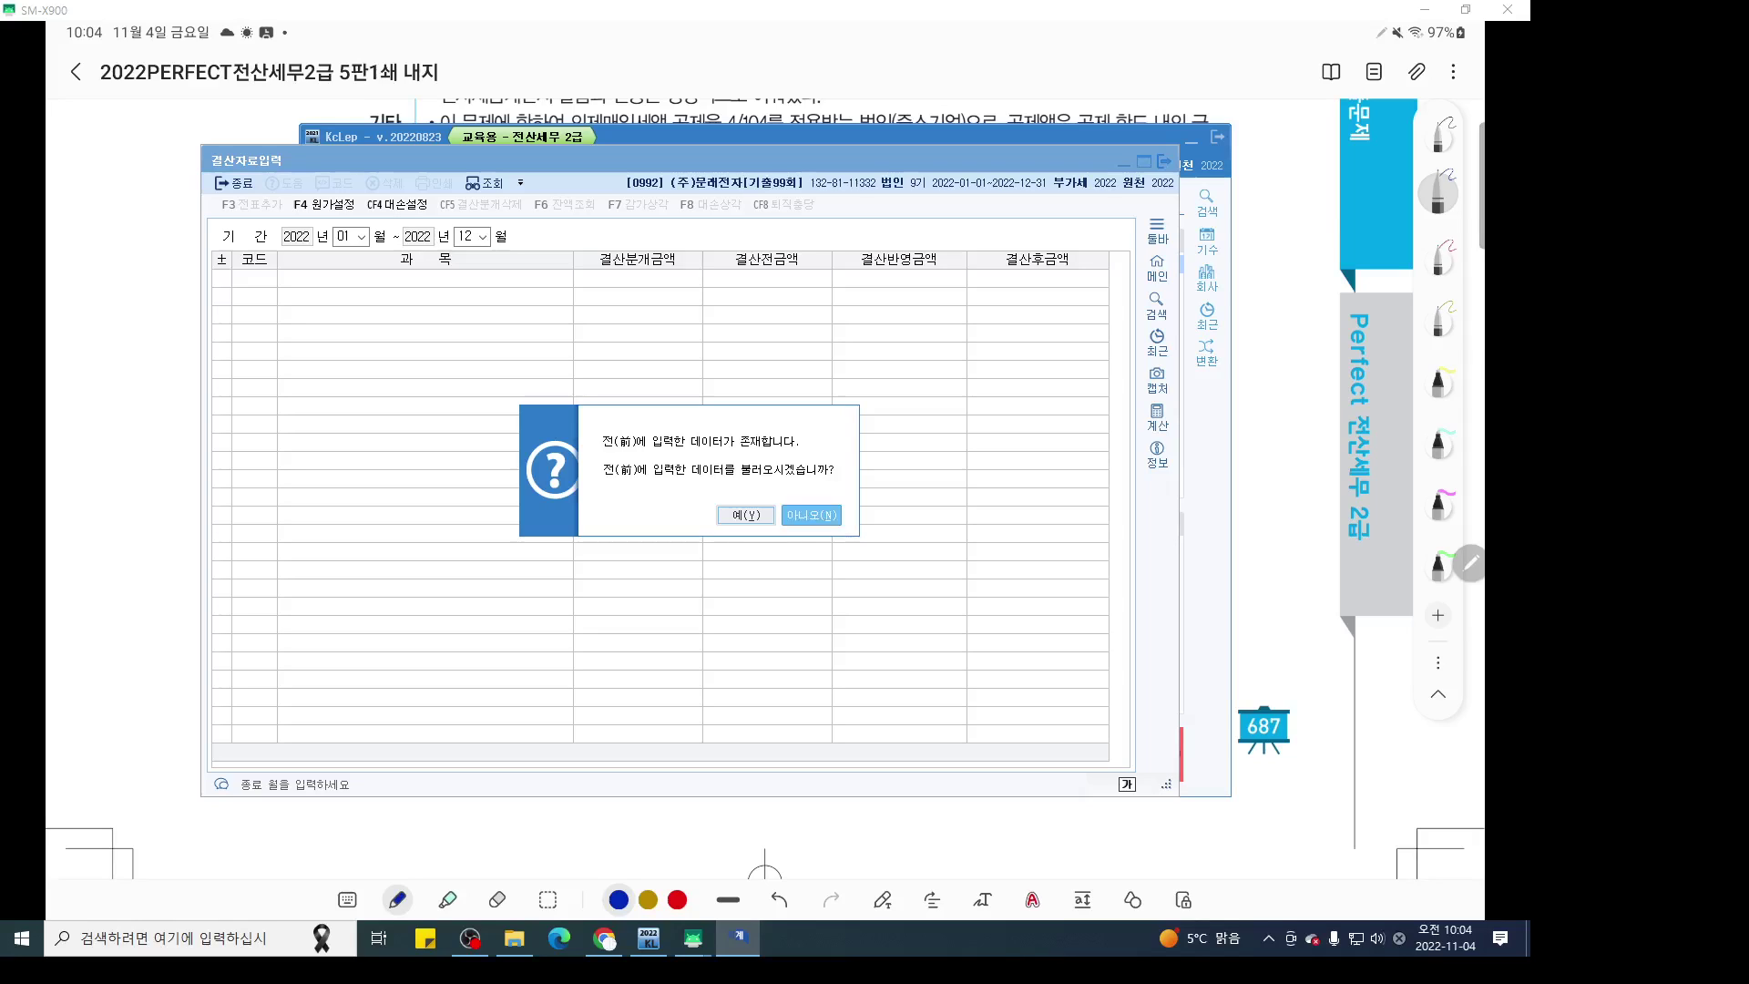
key("Return")
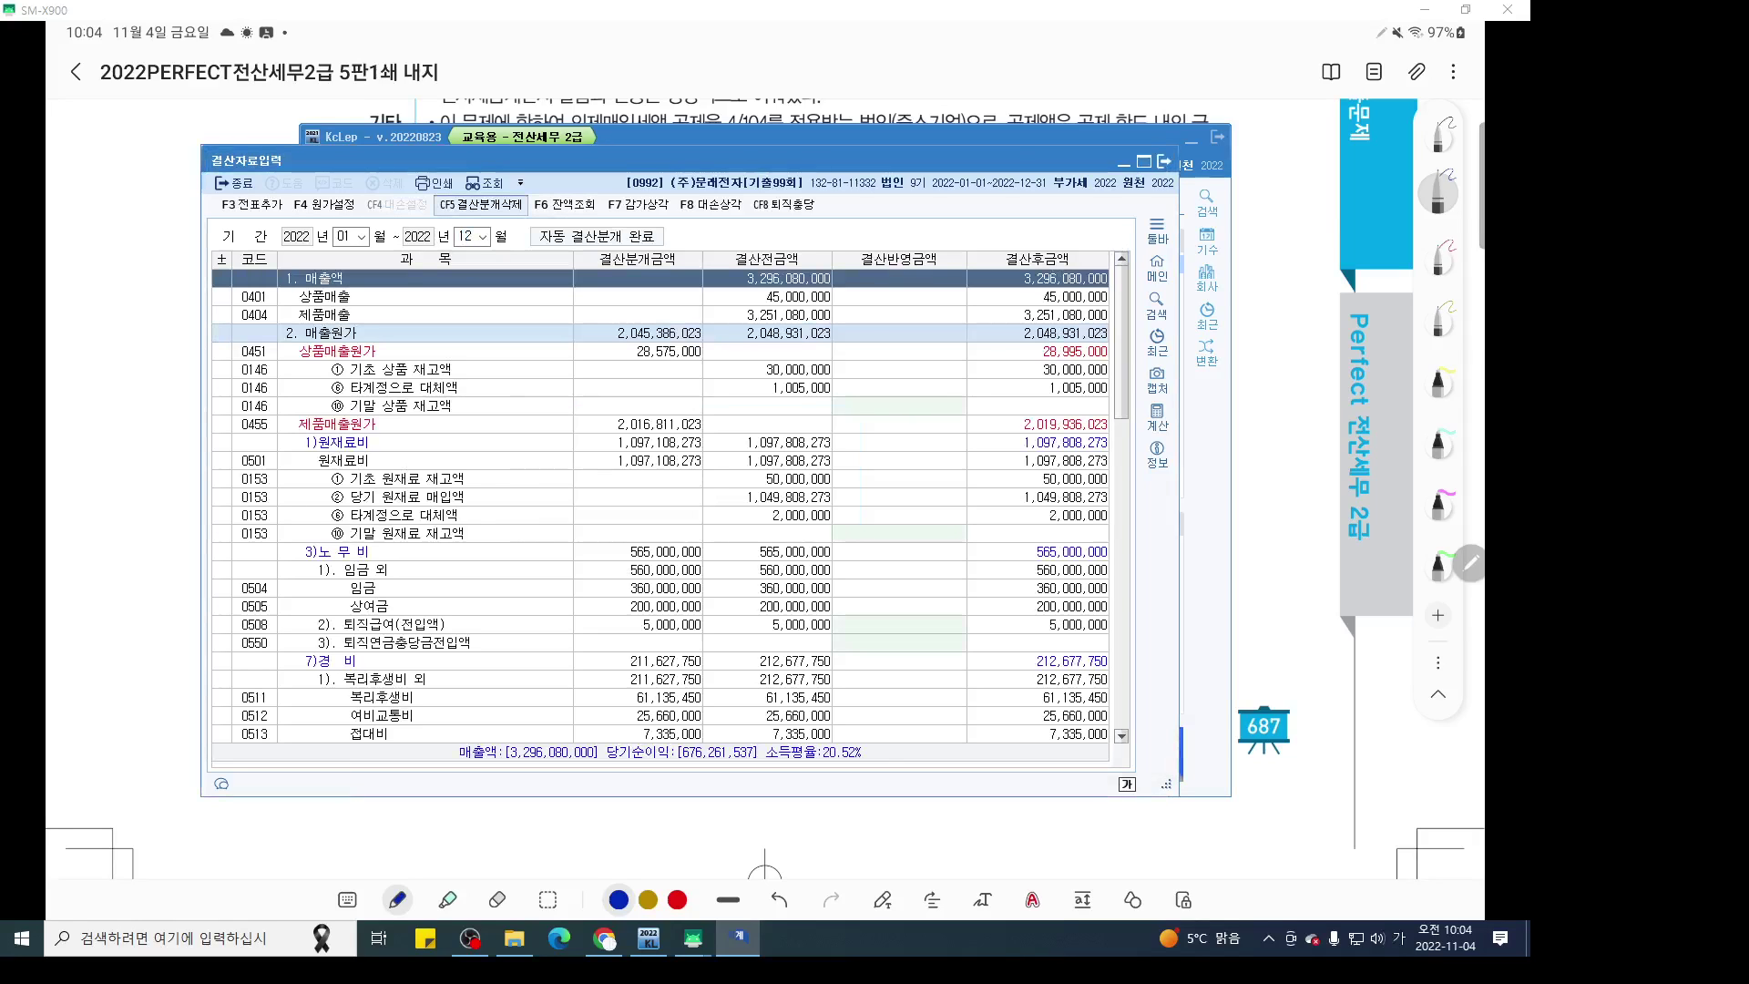
Delete the automatic closing entries, leave 결산자료입력 and reopen 일반전표입력 for December 31
key("Escape")
key("Return")
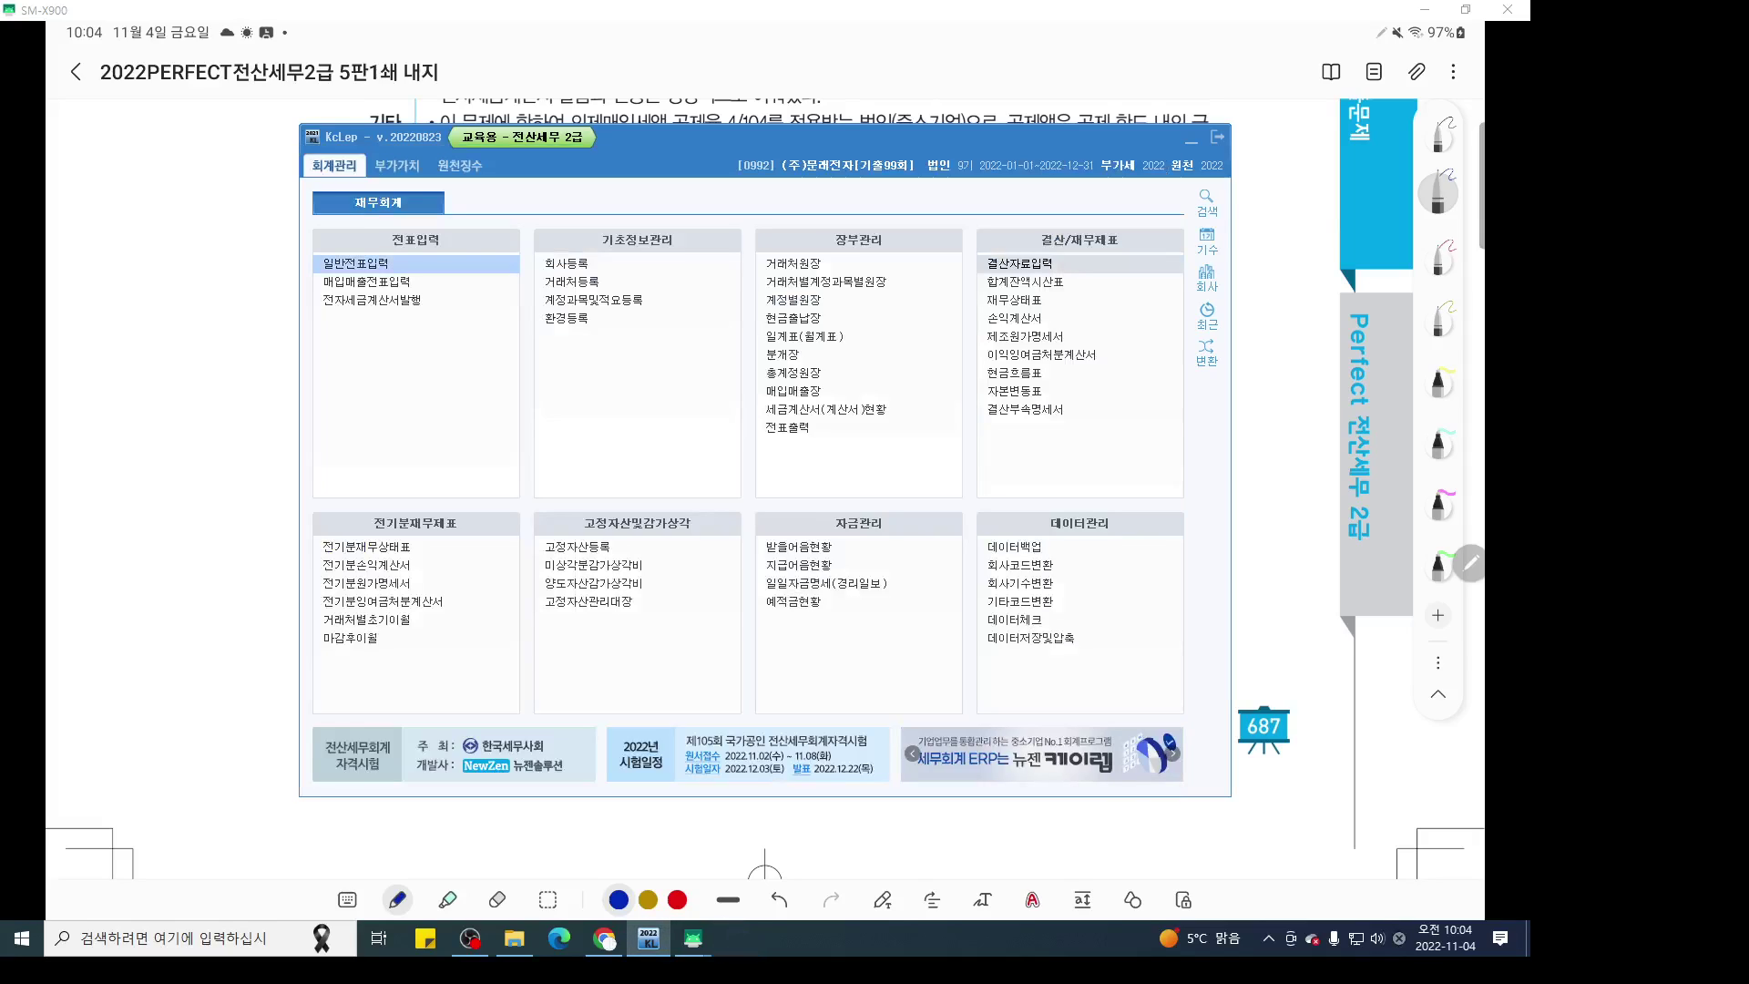
left_click(355, 264)
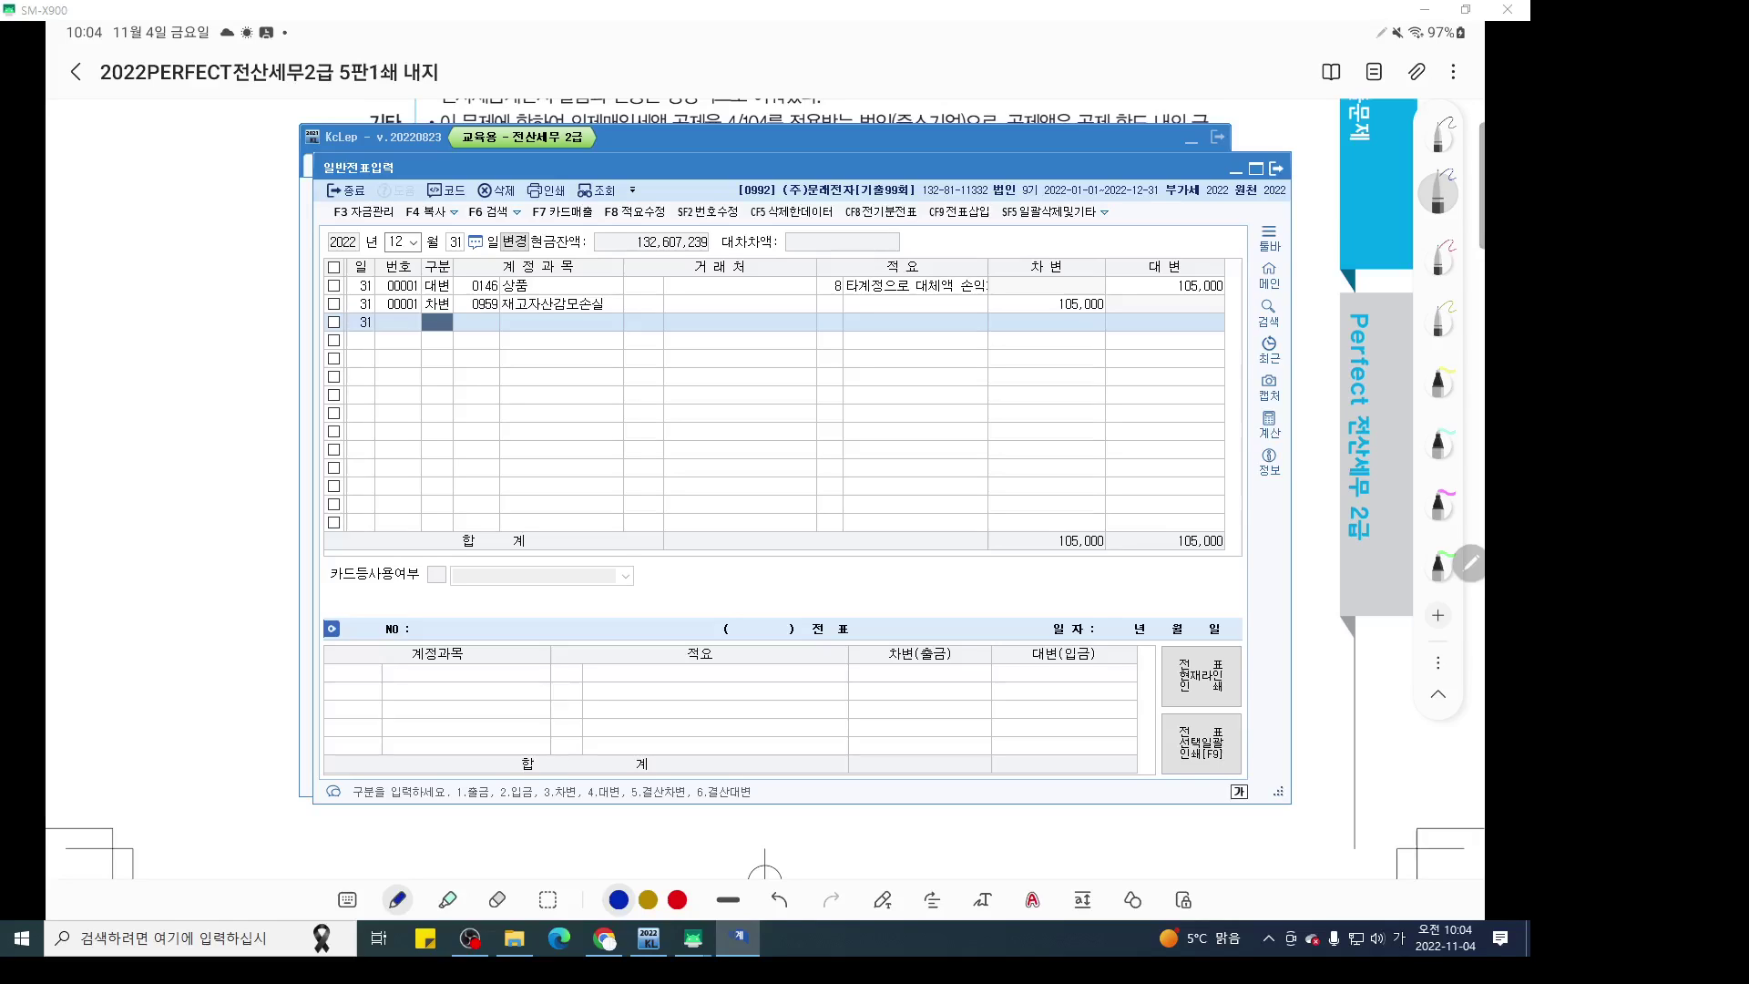
On a fresh December 31 voucher line, enter a debit to 0107 단기매매증권 of 2,500,000
key("F5")
key("Return")
type("3")
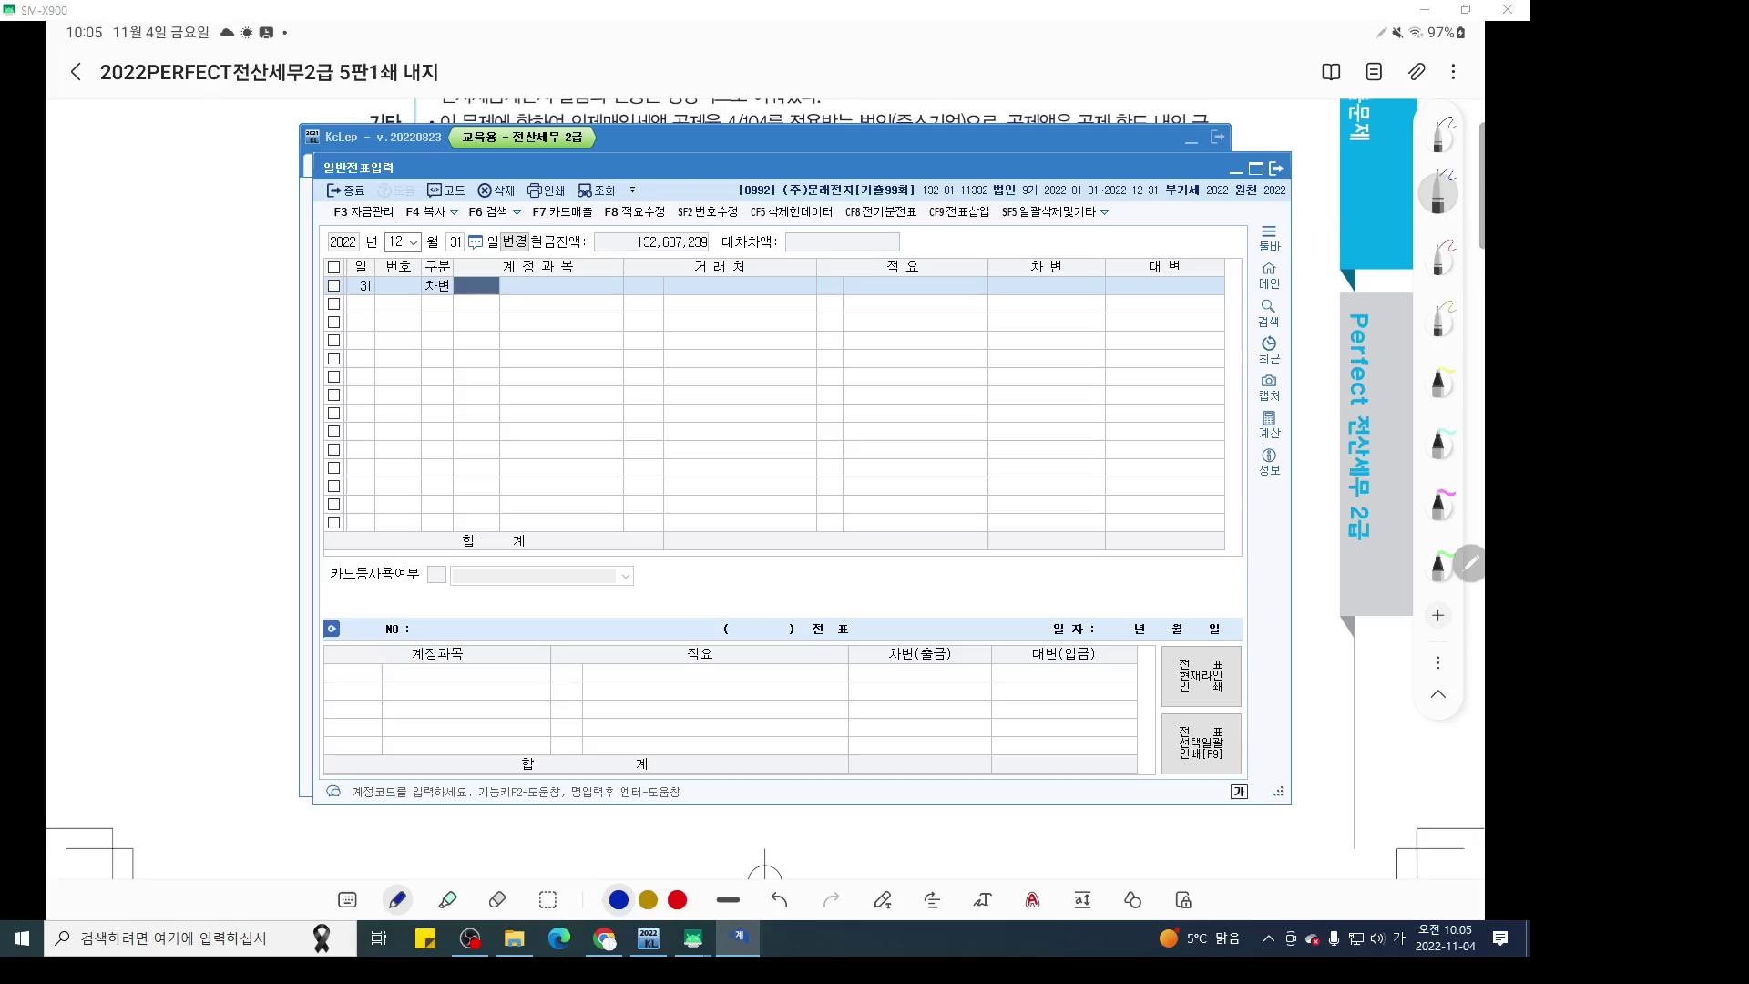
type("단기매")
key("Return")
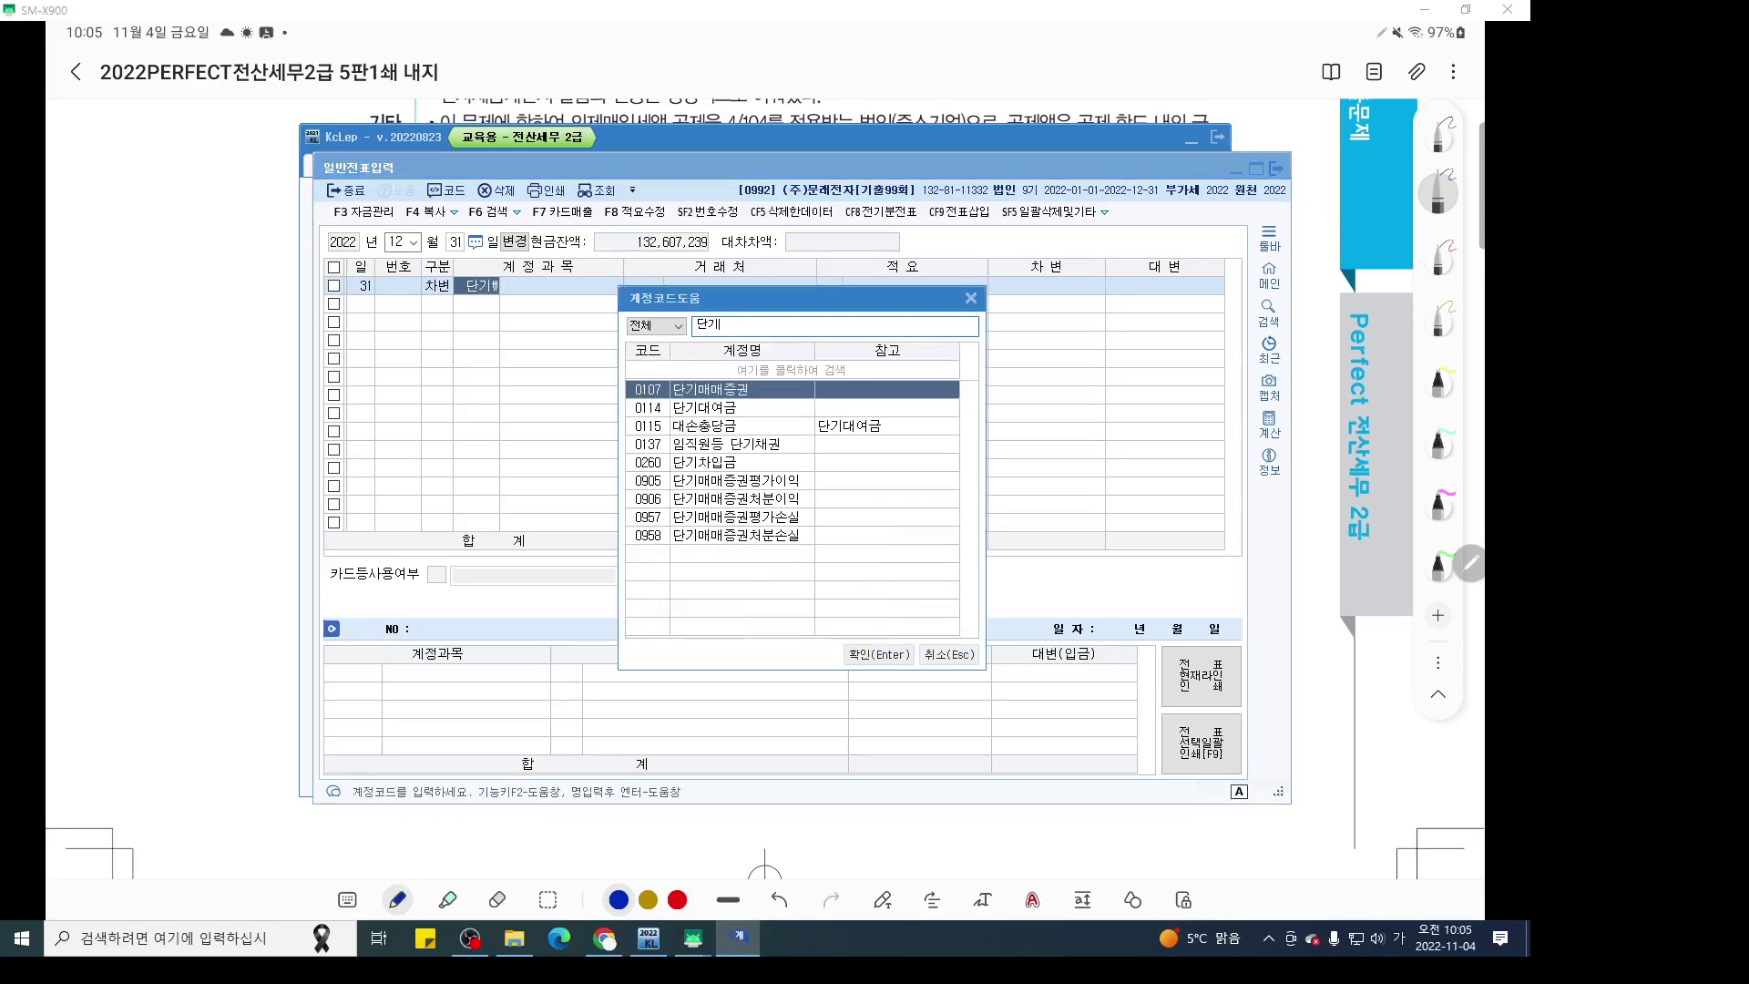
key("Return")
key("Return")
key("Return")
type("2,50")
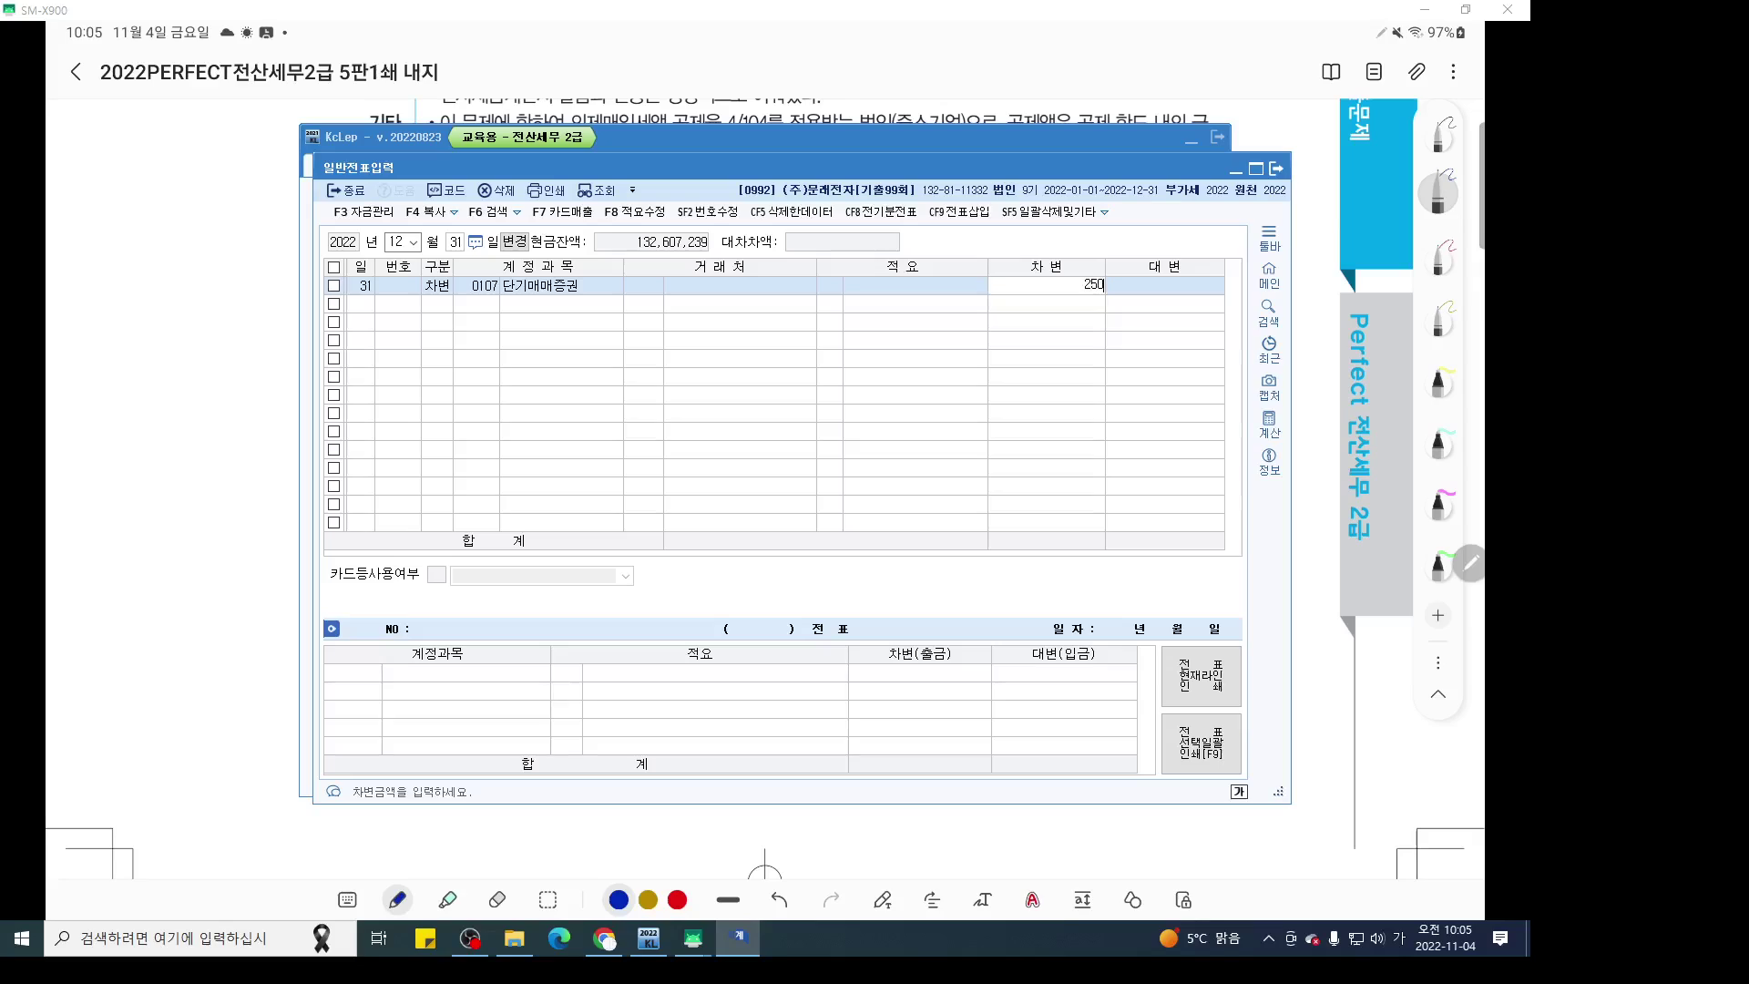
type("0,000")
key("Return")
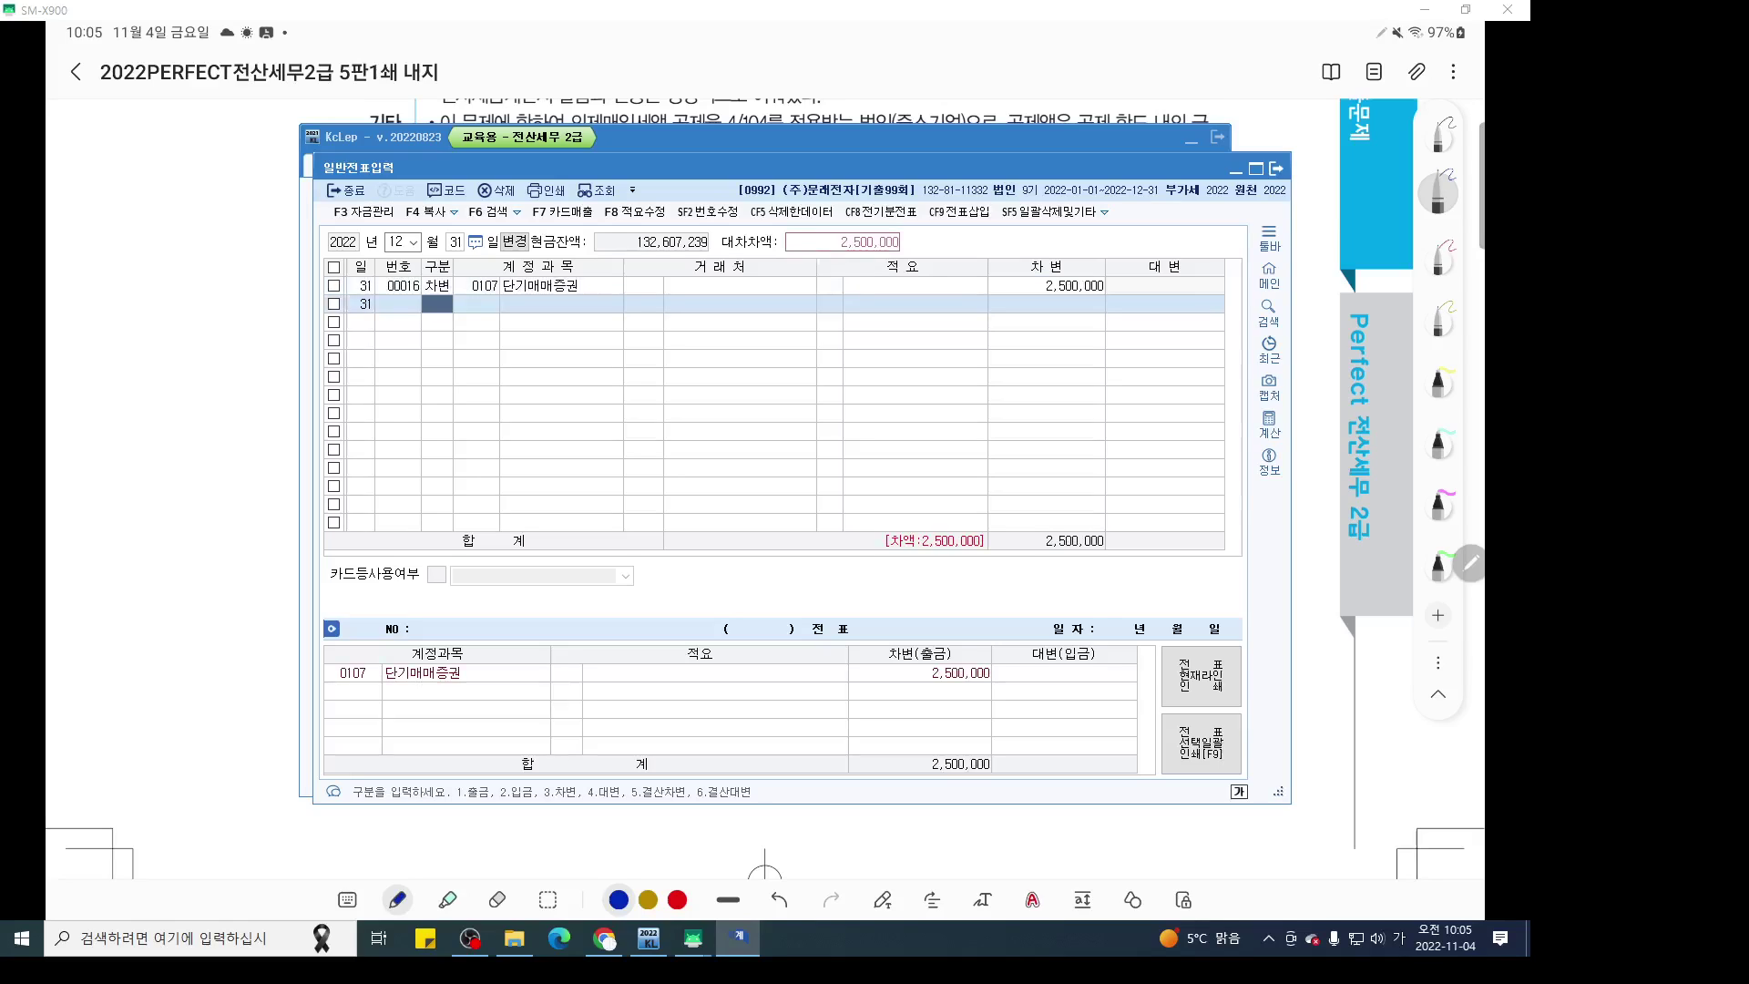
Add a credit line to the voucher with account 0905 단기매매증권평가이익
type("4")
key("Return")
type("단기매")
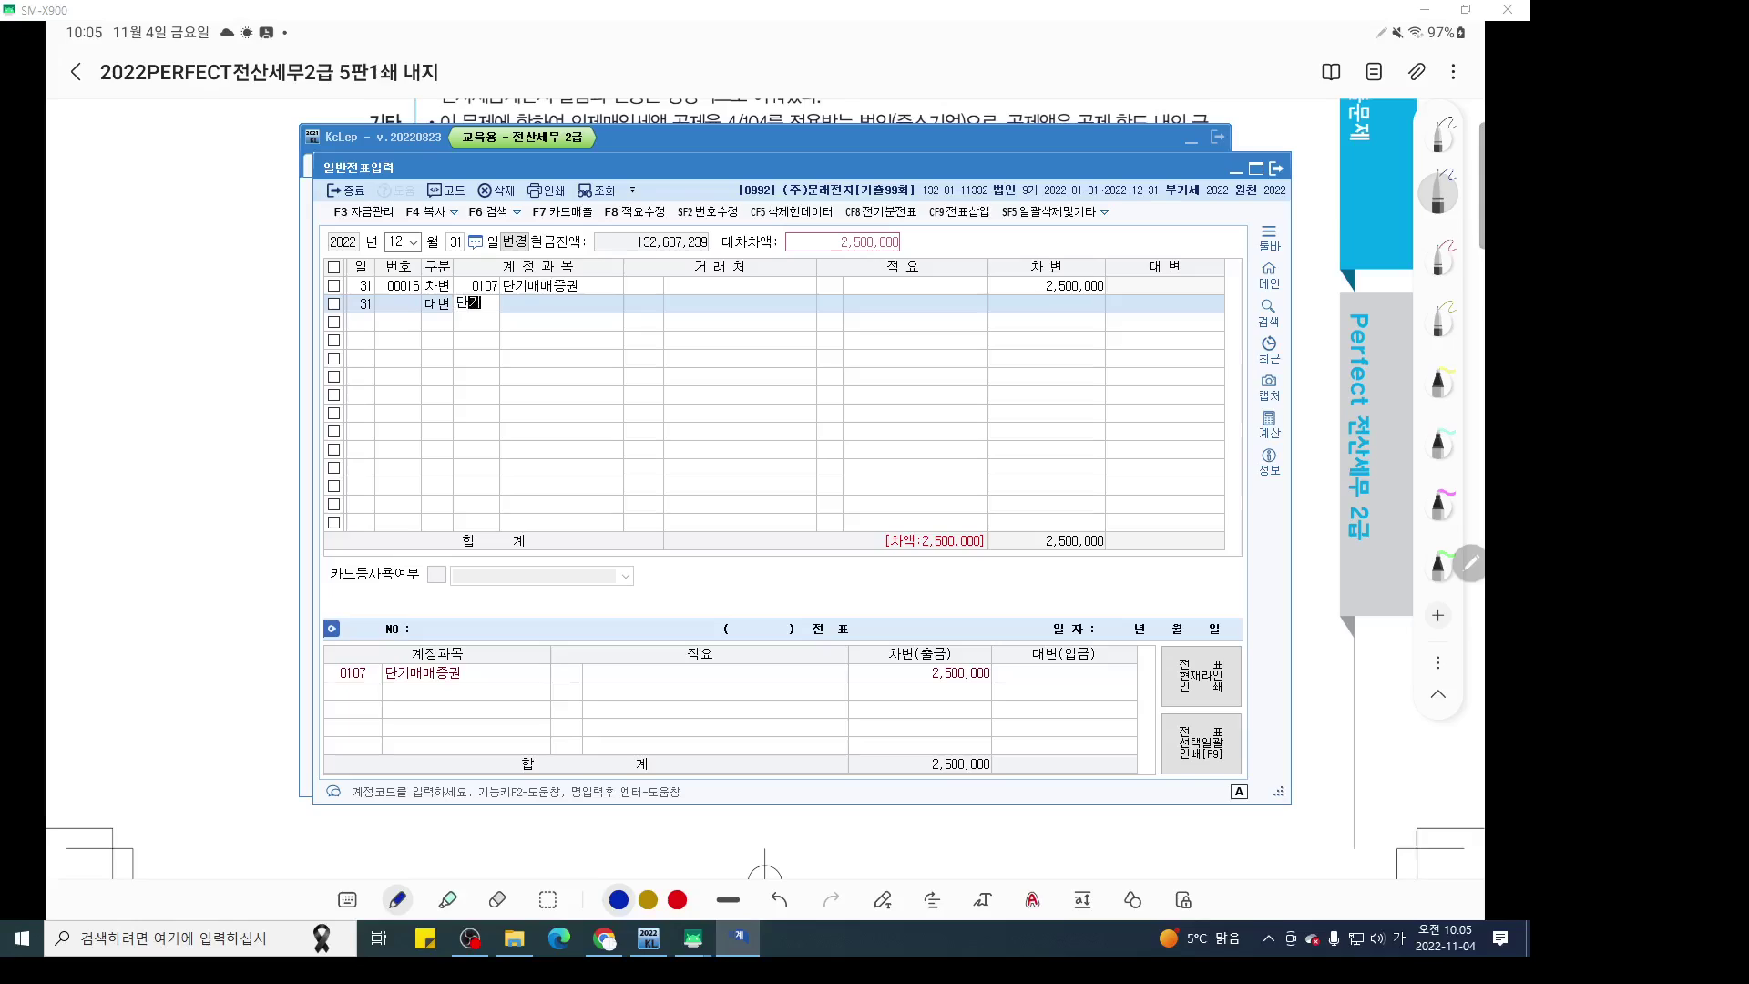
key("Return")
key("Down")
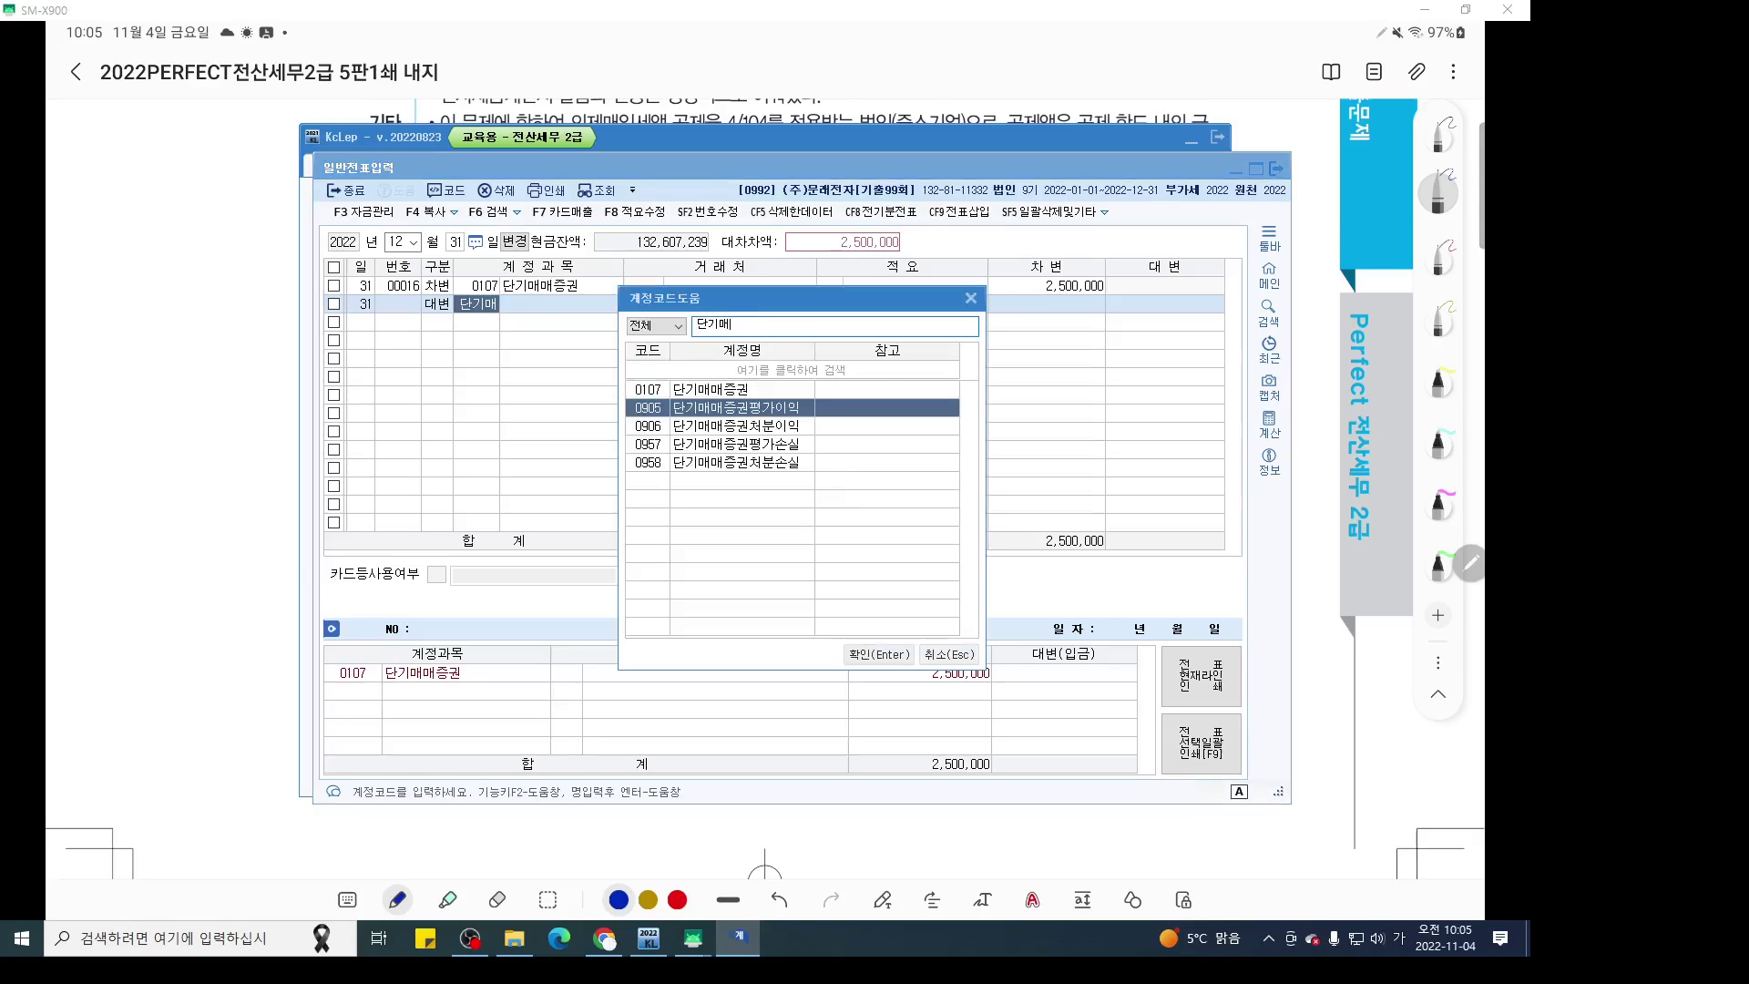
key("Return")
Switch to the exam page and underline in red 문제 4 [2]'s fire insurance, contract period, 1,500,000원 premium and 선급비용, then clear the markings
key("alt+Tab")
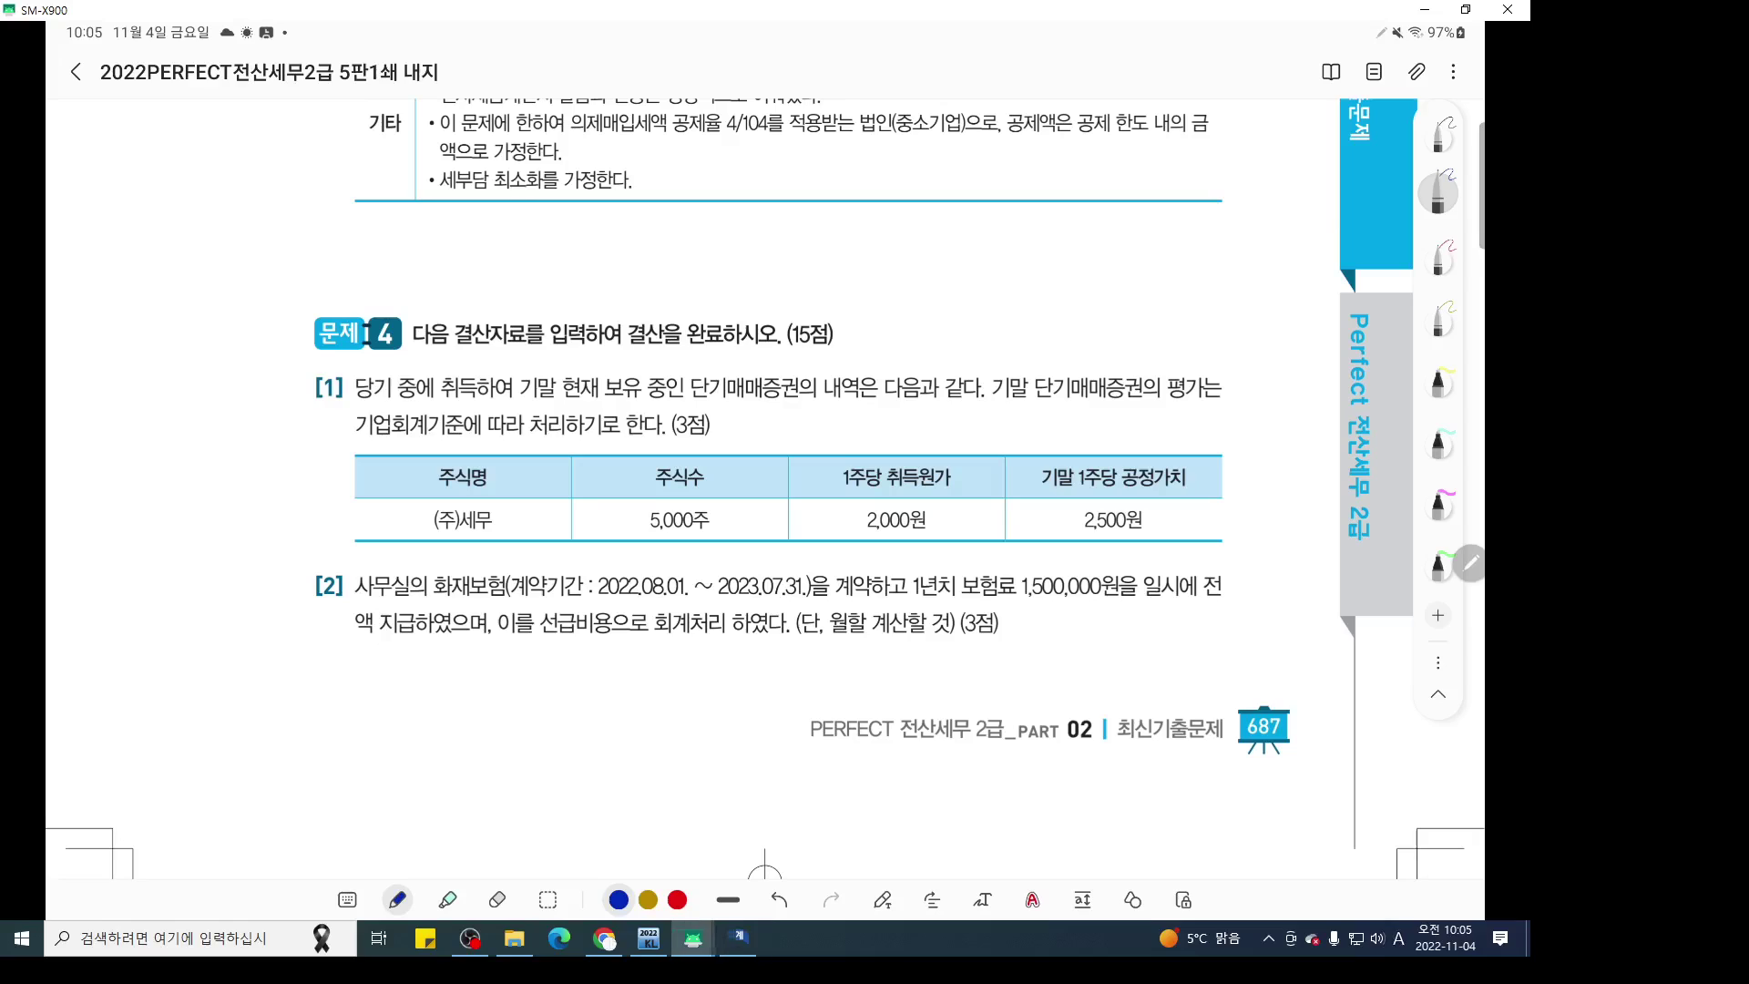
key("ctrl+2")
scroll(952, 577, "up", 4)
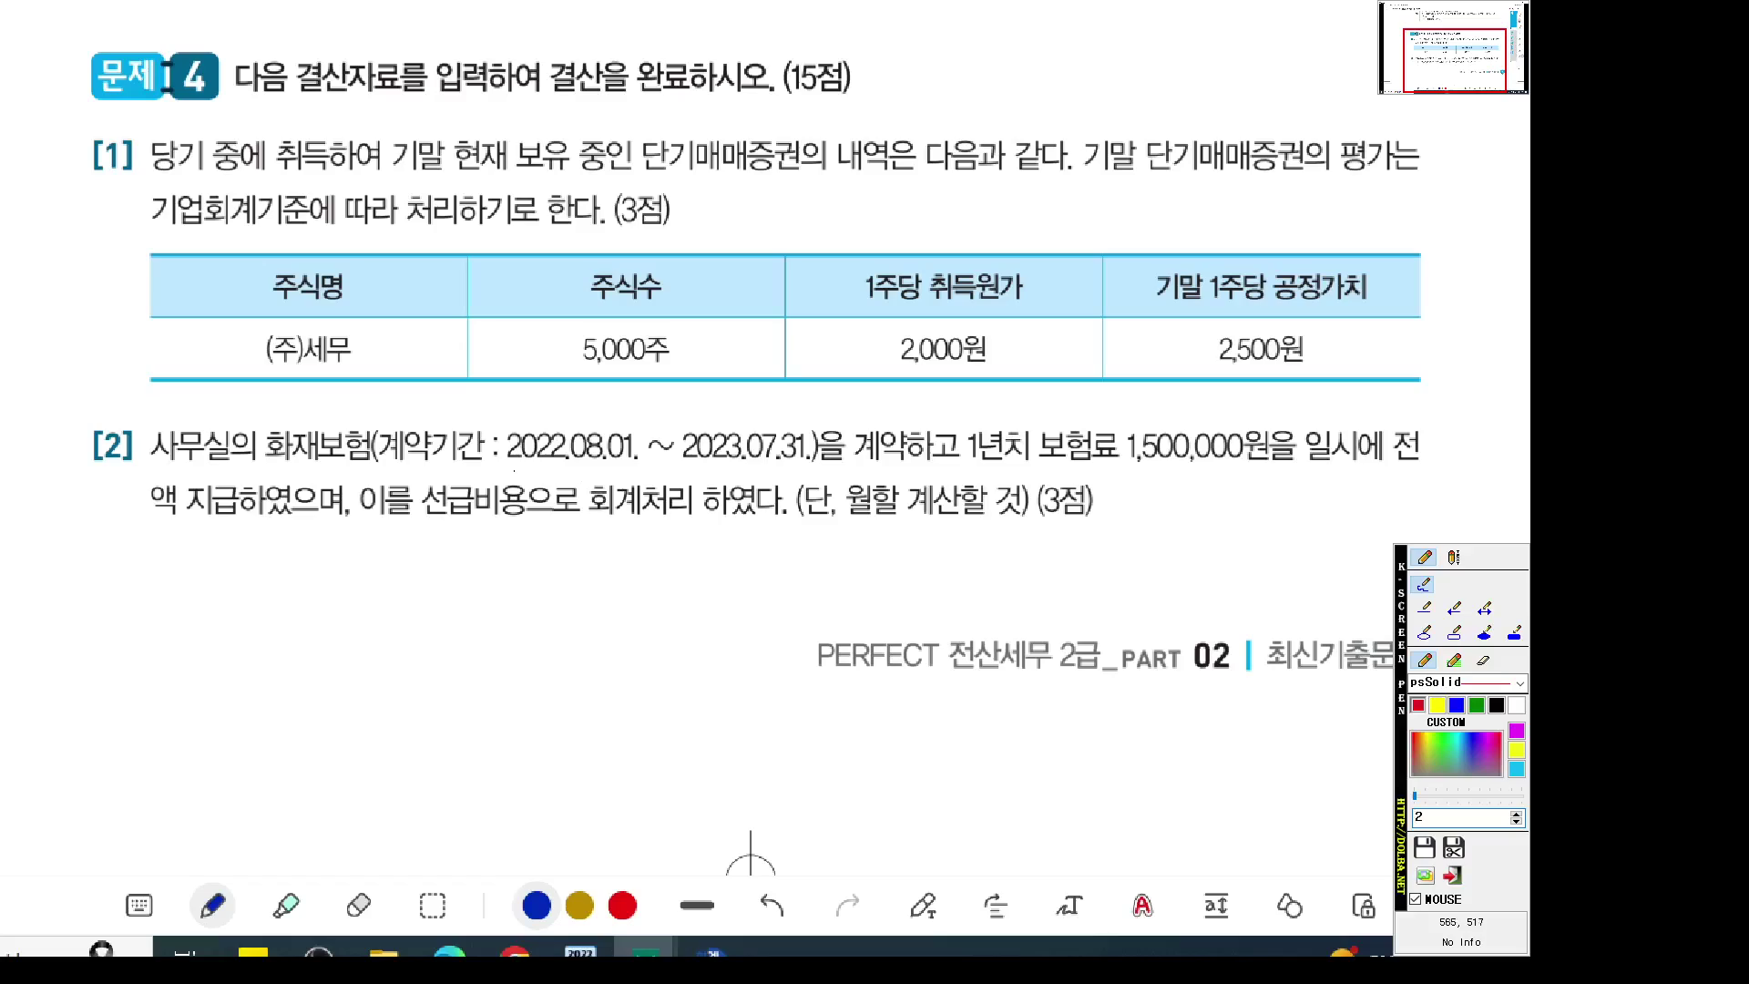
left_click_drag(146, 465, 354, 464)
left_click_drag(426, 467, 785, 467)
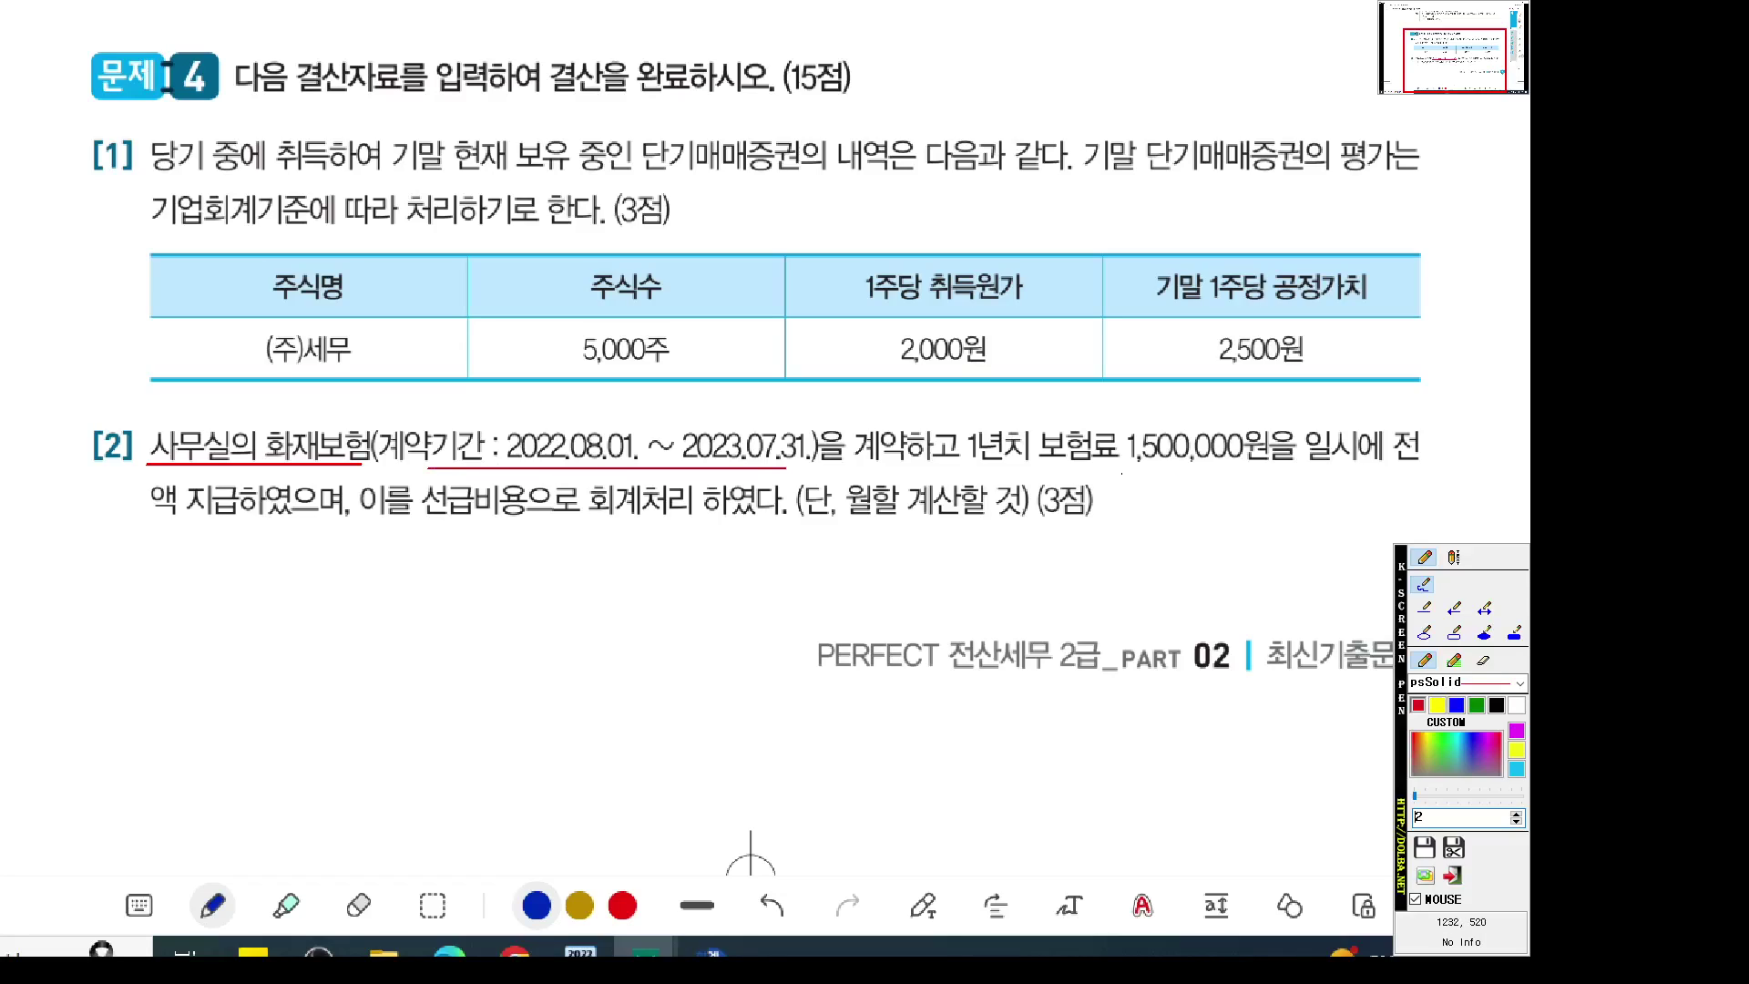
left_click_drag(977, 466, 1392, 466)
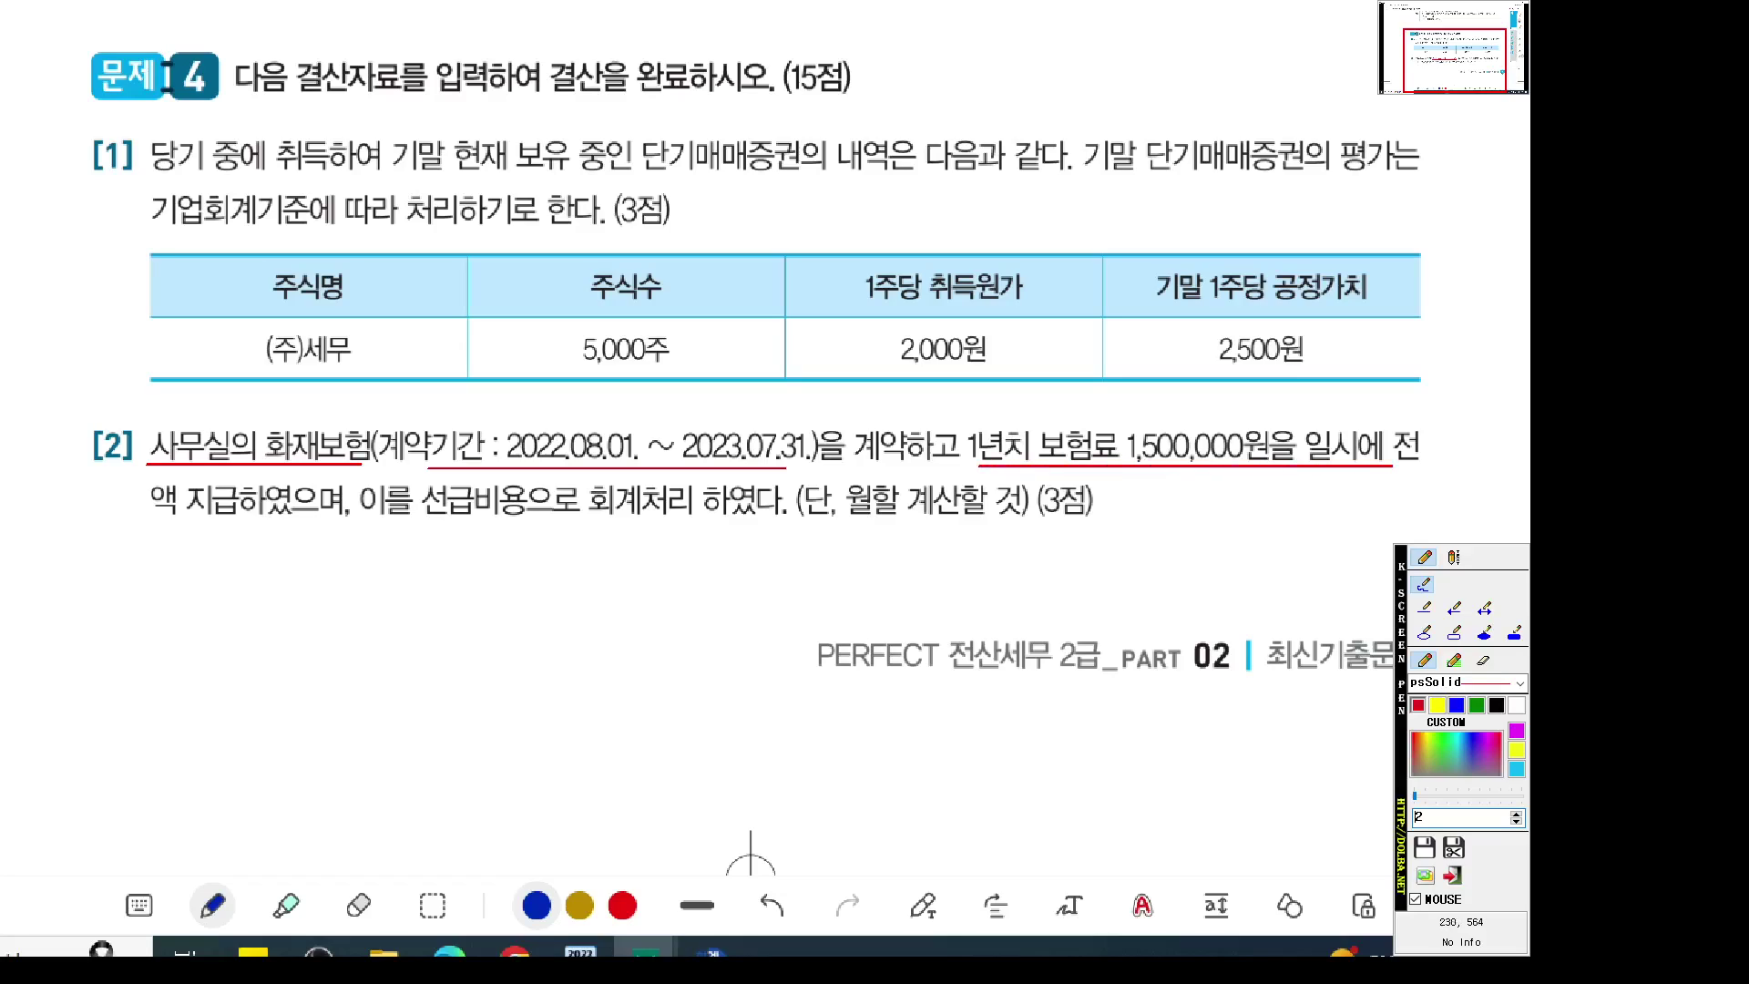
left_click_drag(162, 517, 224, 518)
left_click_drag(435, 524, 513, 525)
key("Escape")
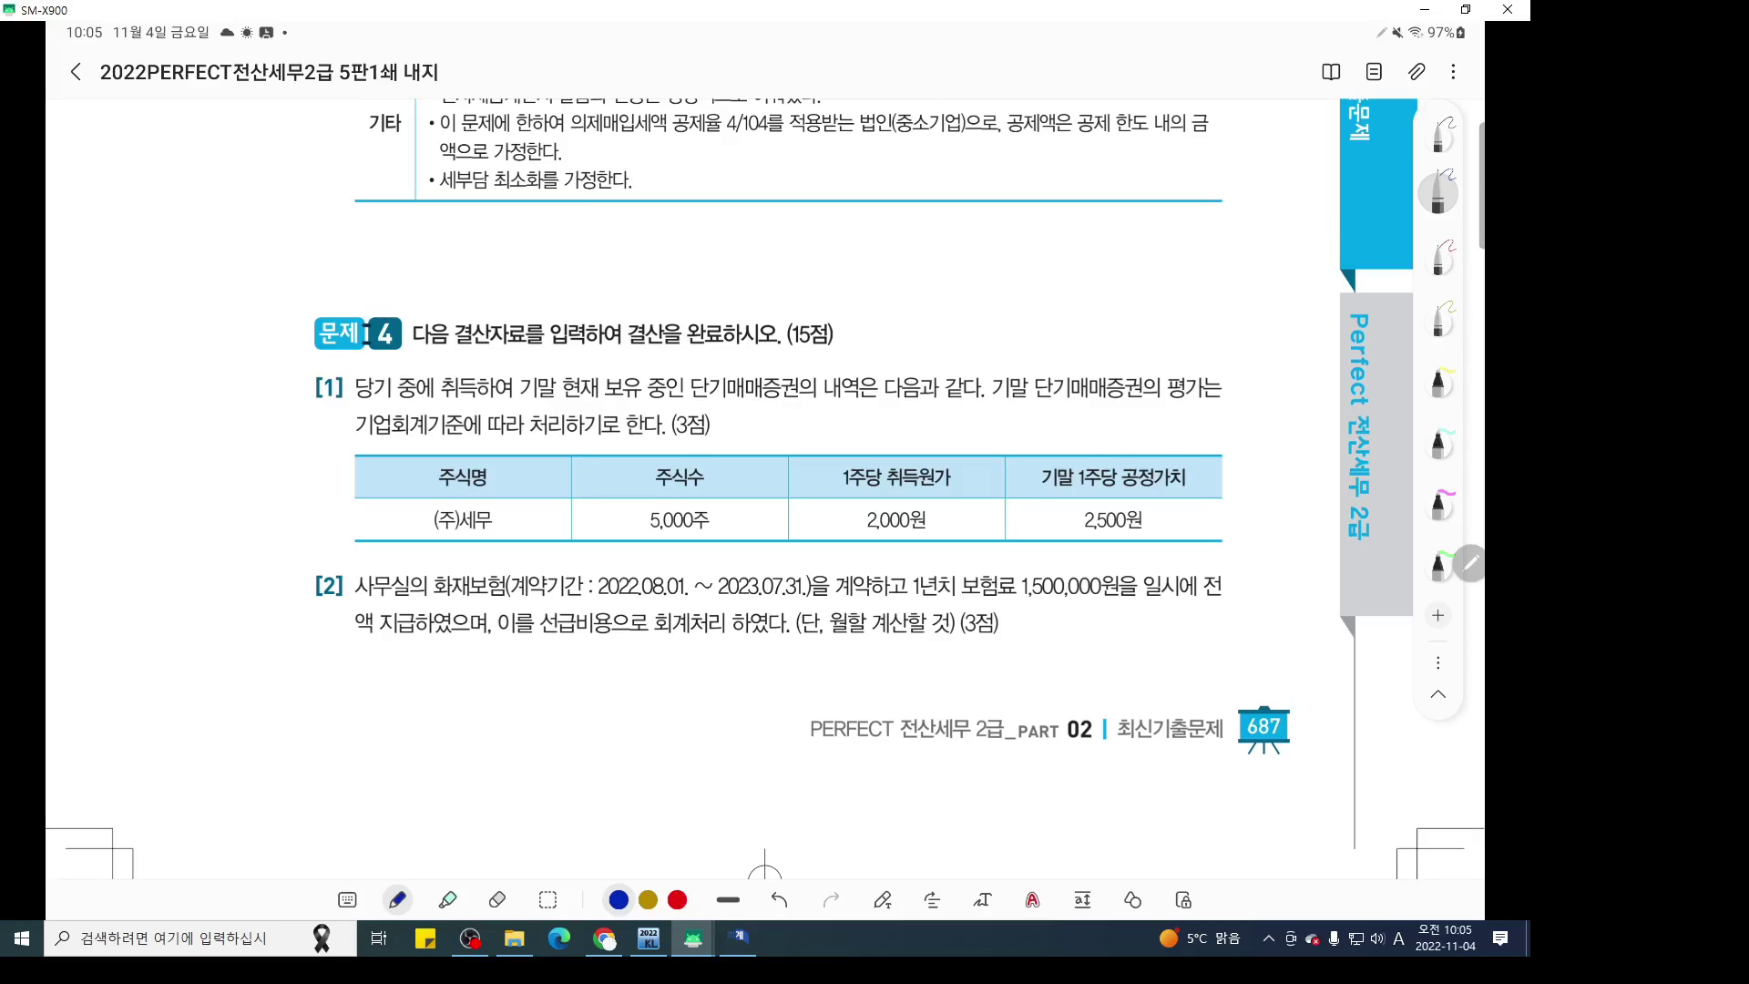
In [2], underline 선급비용 and 2022.08.01 in black pen and write 2022.12/31 beneath the text
left_click(1438, 132)
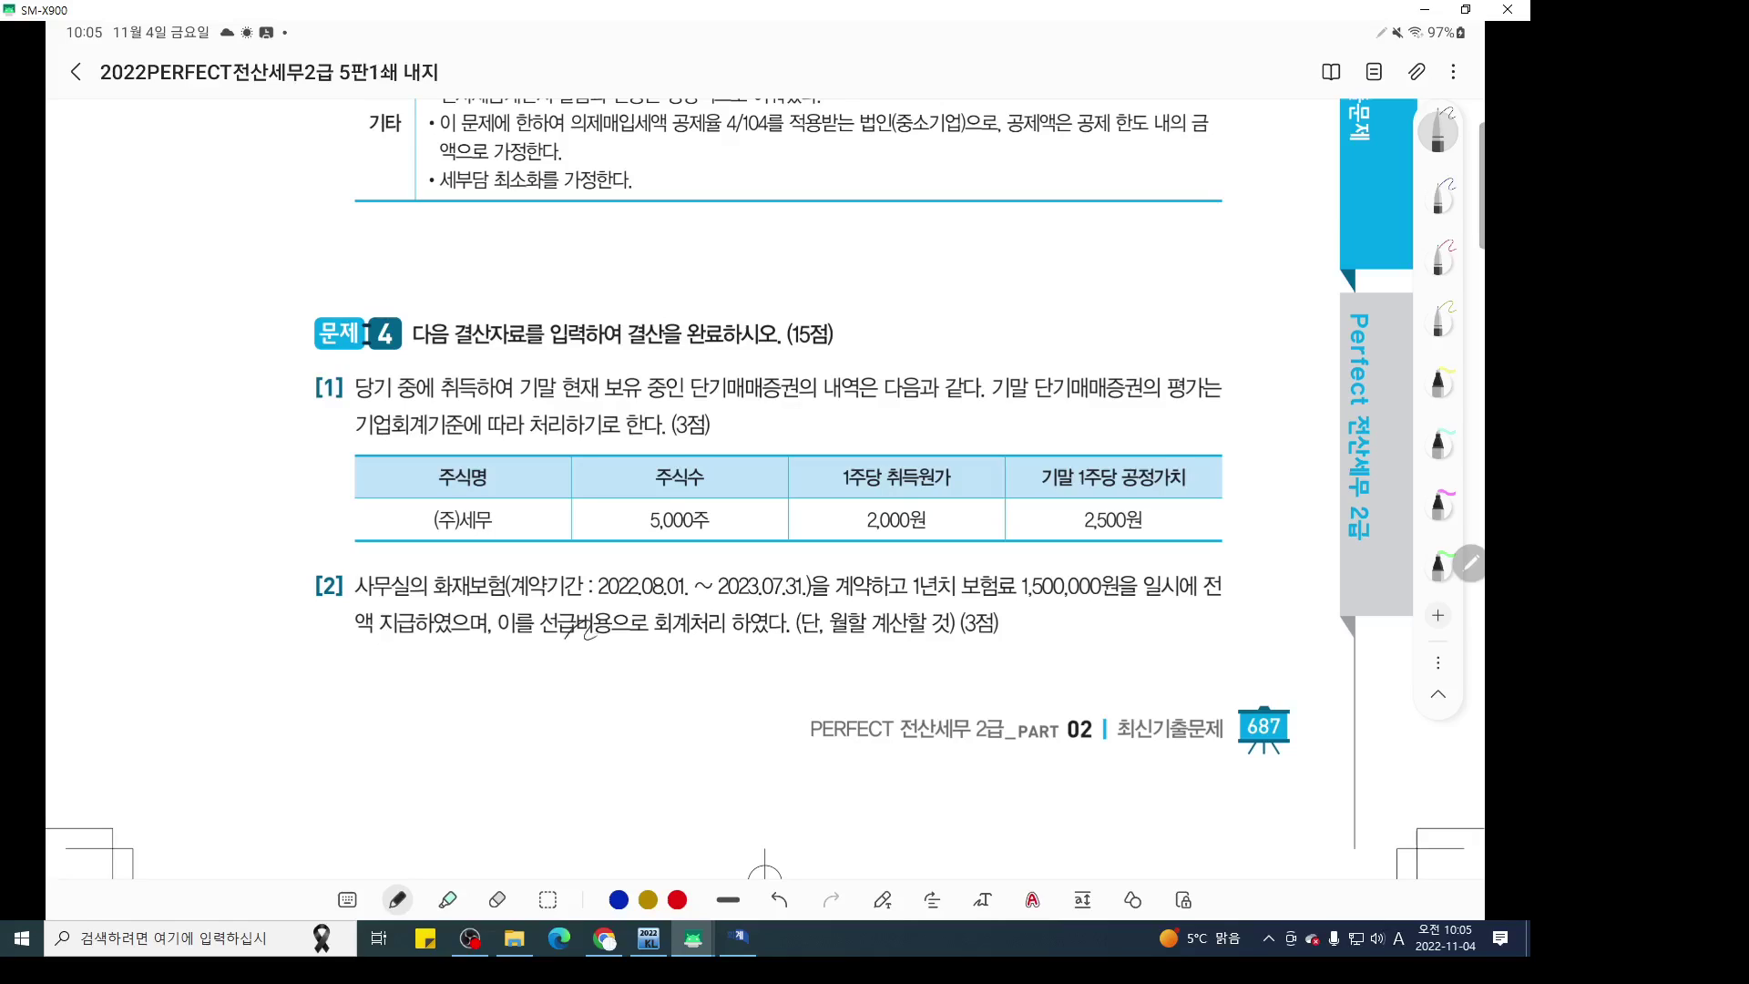
mouse_move(544, 642)
left_mouse_down()
mouse_move(603, 641)
mouse_move(688, 599)
left_mouse_up()
mouse_move(593, 672)
left_mouse_down()
mouse_move(606, 688)
mouse_move(681, 681)
mouse_move(674, 706)
mouse_move(714, 679)
left_mouse_up()
left_click(655, 681)
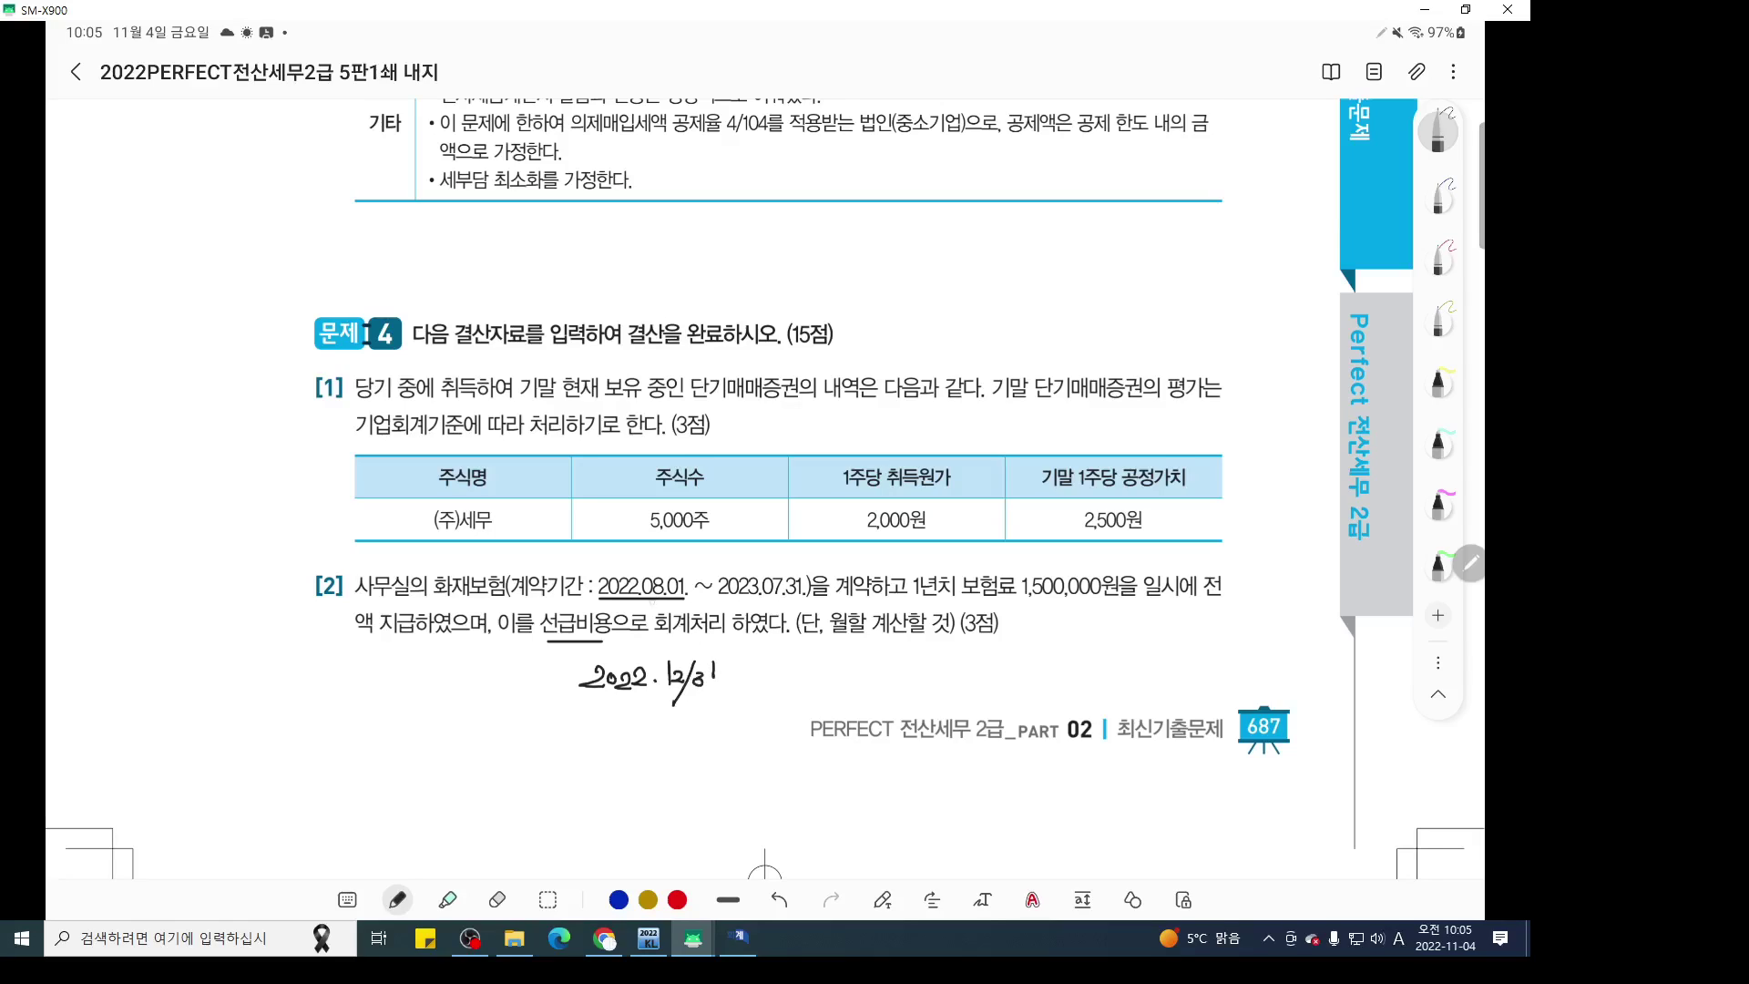
Draw an arrow from 2022.08.01 to 12/31 with a circled 5, and write 선급비용 1,500,000×5/12 as the credit side
mouse_move(652, 599)
left_mouse_down()
mouse_move(653, 672)
mouse_move(690, 651)
left_mouse_up()
mouse_move(918, 653)
left_mouse_down()
mouse_move(917, 689)
mouse_move(975, 659)
mouse_move(983, 678)
left_mouse_up()
left_click_drag(984, 667, 1006, 666)
mouse_move(1013, 655)
left_mouse_down()
mouse_move(1007, 675)
mouse_move(1078, 657)
mouse_move(1098, 675)
mouse_move(1115, 658)
mouse_move(1163, 670)
left_mouse_up()
mouse_move(1164, 650)
left_mouse_down()
mouse_move(1153, 672)
mouse_move(1181, 692)
mouse_move(1208, 662)
mouse_move(1184, 656)
left_mouse_up()
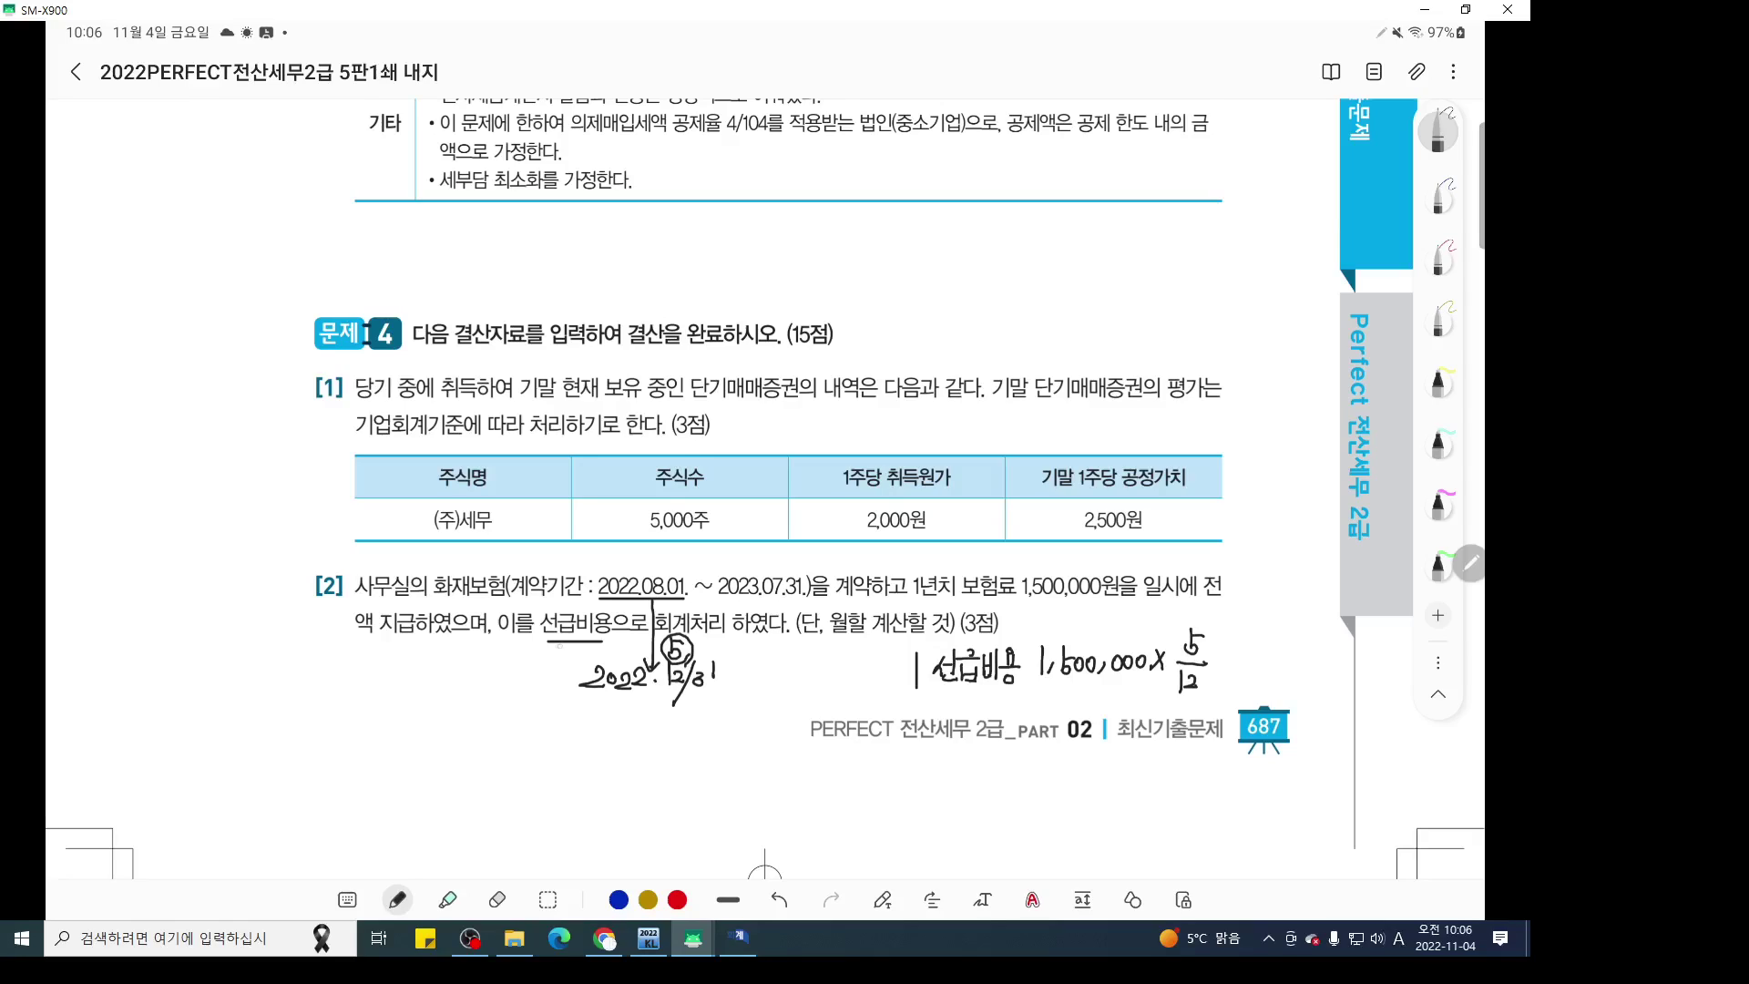
Draw an arrow down from the underlined 선급비용 and write 비용 처리(X) beneath it
mouse_move(557, 643)
left_mouse_down()
mouse_move(513, 738)
mouse_move(536, 733)
left_mouse_up()
left_click_drag(526, 729, 571, 725)
mouse_move(567, 725)
left_mouse_down()
mouse_move(577, 746)
mouse_move(634, 739)
left_mouse_up()
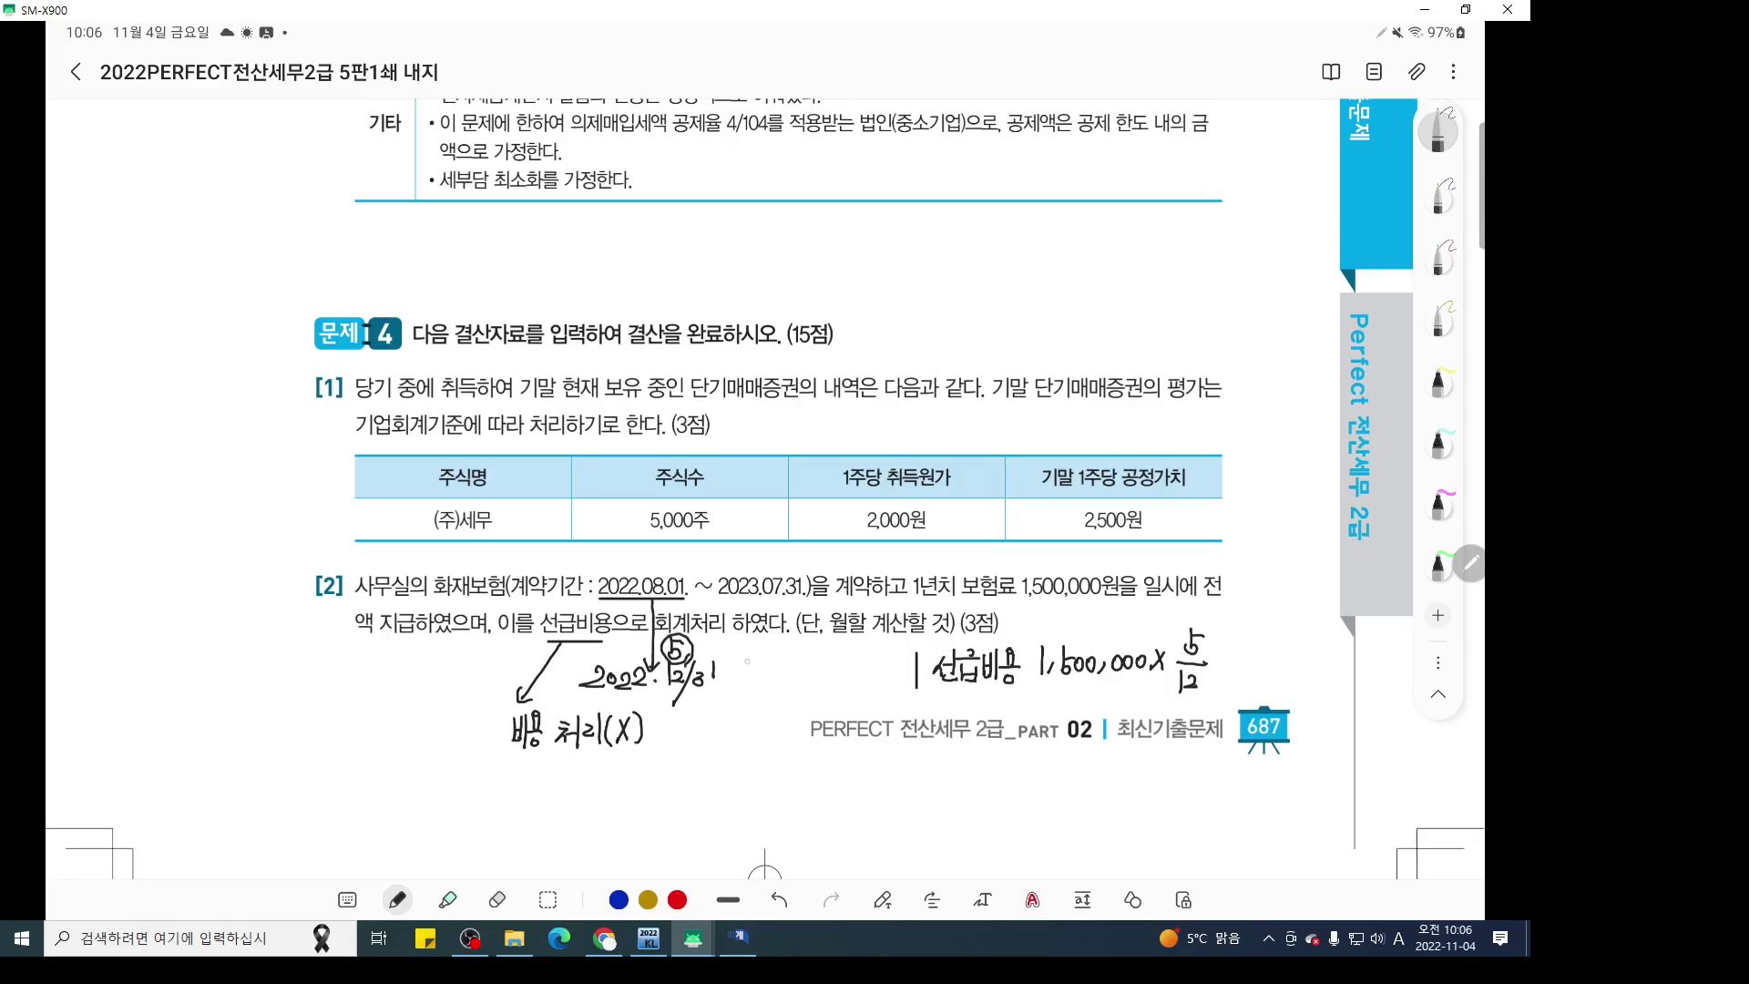
Write 보험료 as the debit account and place a copy of the handwritten 1,500,000×5/12 beneath it
left_click_drag(744, 653, 749, 683)
left_click_drag(736, 684, 775, 665)
left_click_drag(762, 661, 778, 687)
mouse_move(764, 687)
left_mouse_down()
mouse_move(800, 666)
mouse_move(801, 682)
left_mouse_up()
left_click(547, 899)
left_click_drag(1032, 607, 1240, 703)
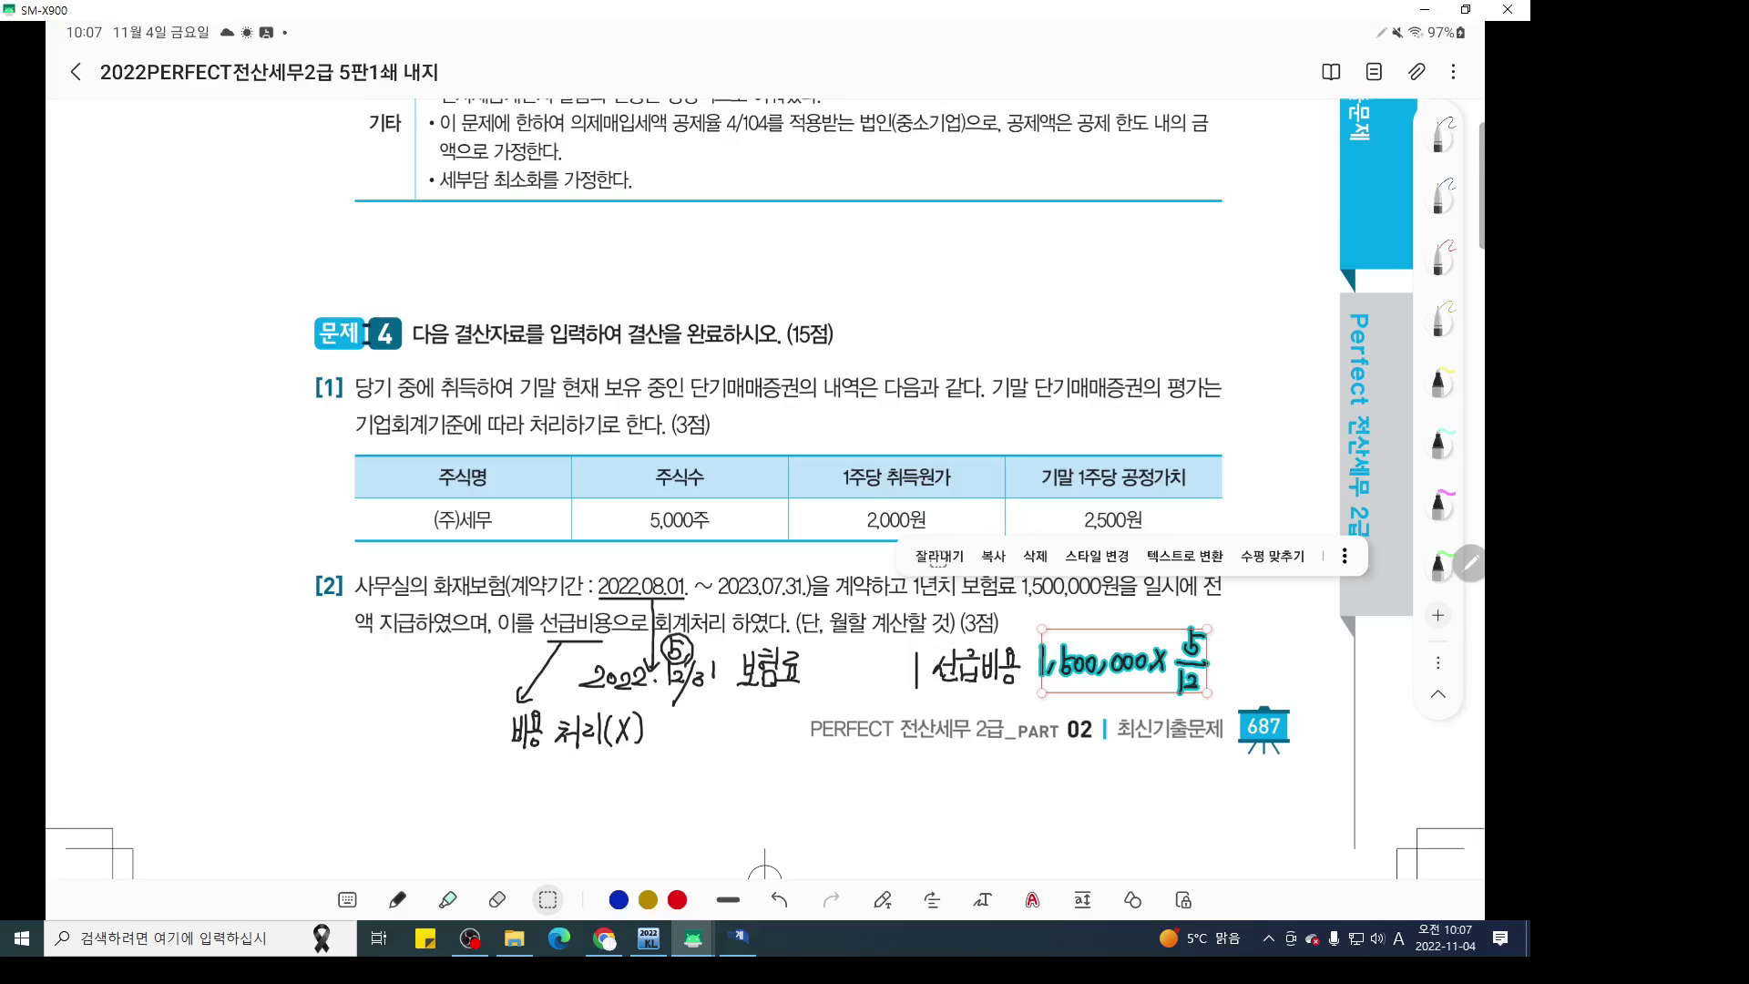
left_click(836, 651)
left_click(836, 650)
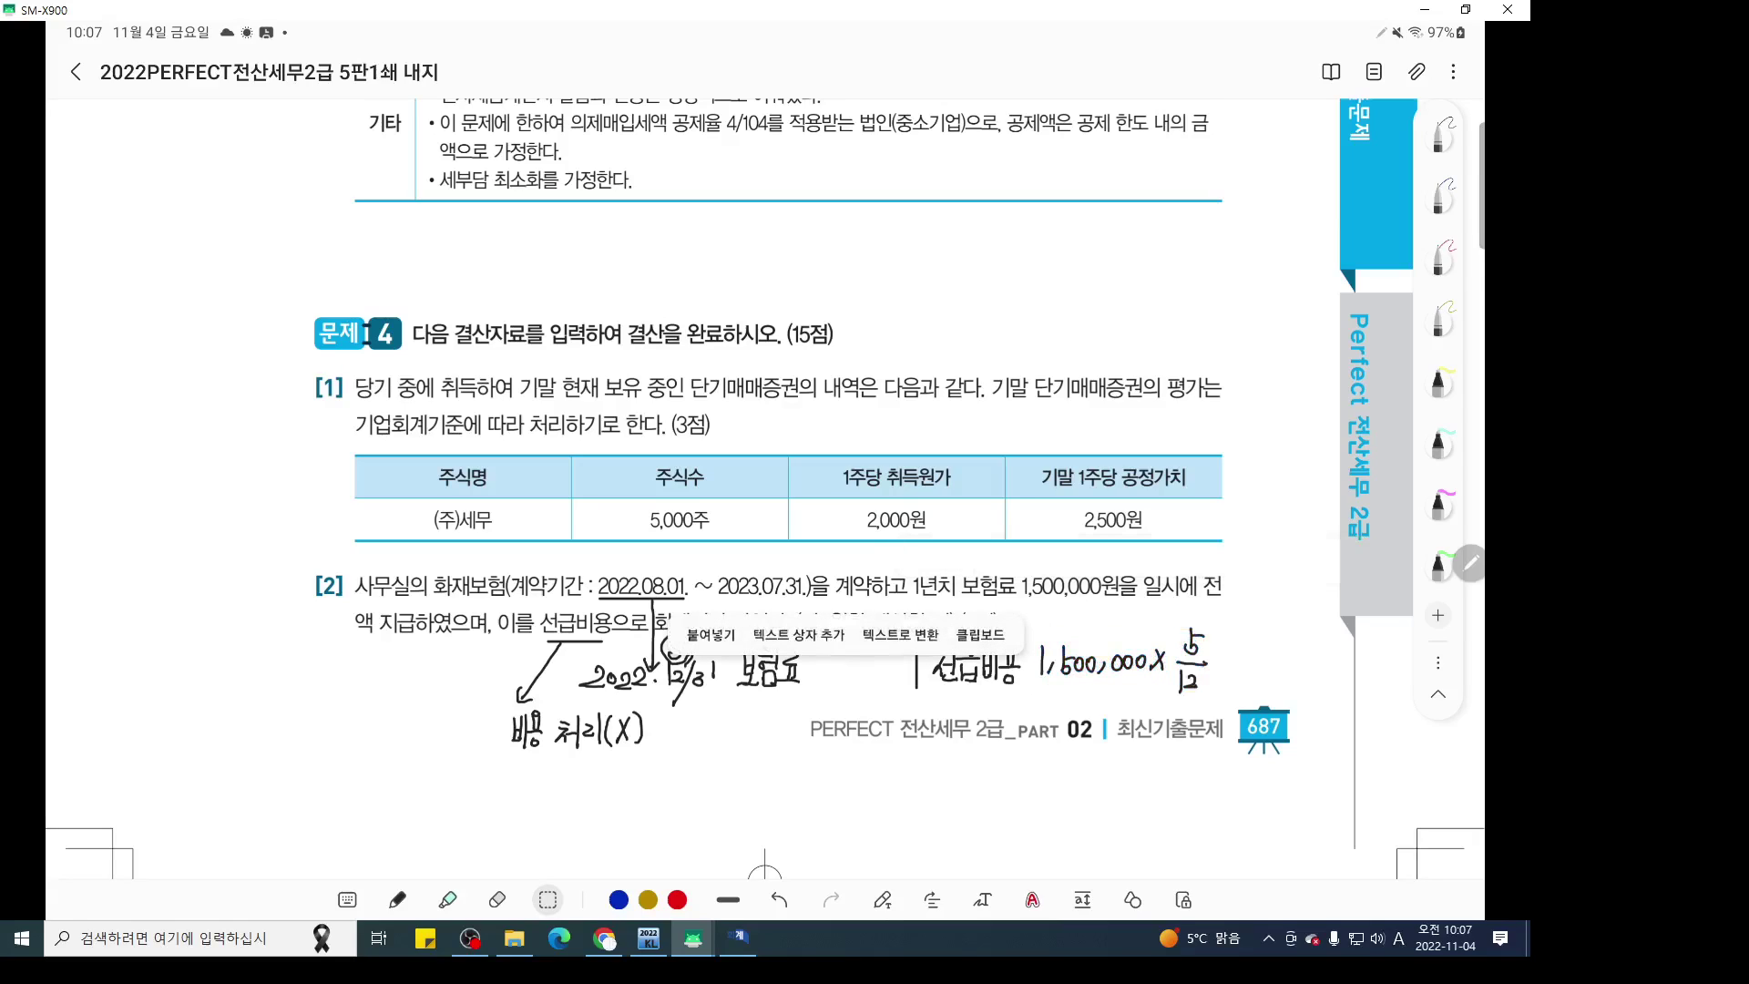
left_click(710, 635)
left_click_drag(924, 694, 824, 714)
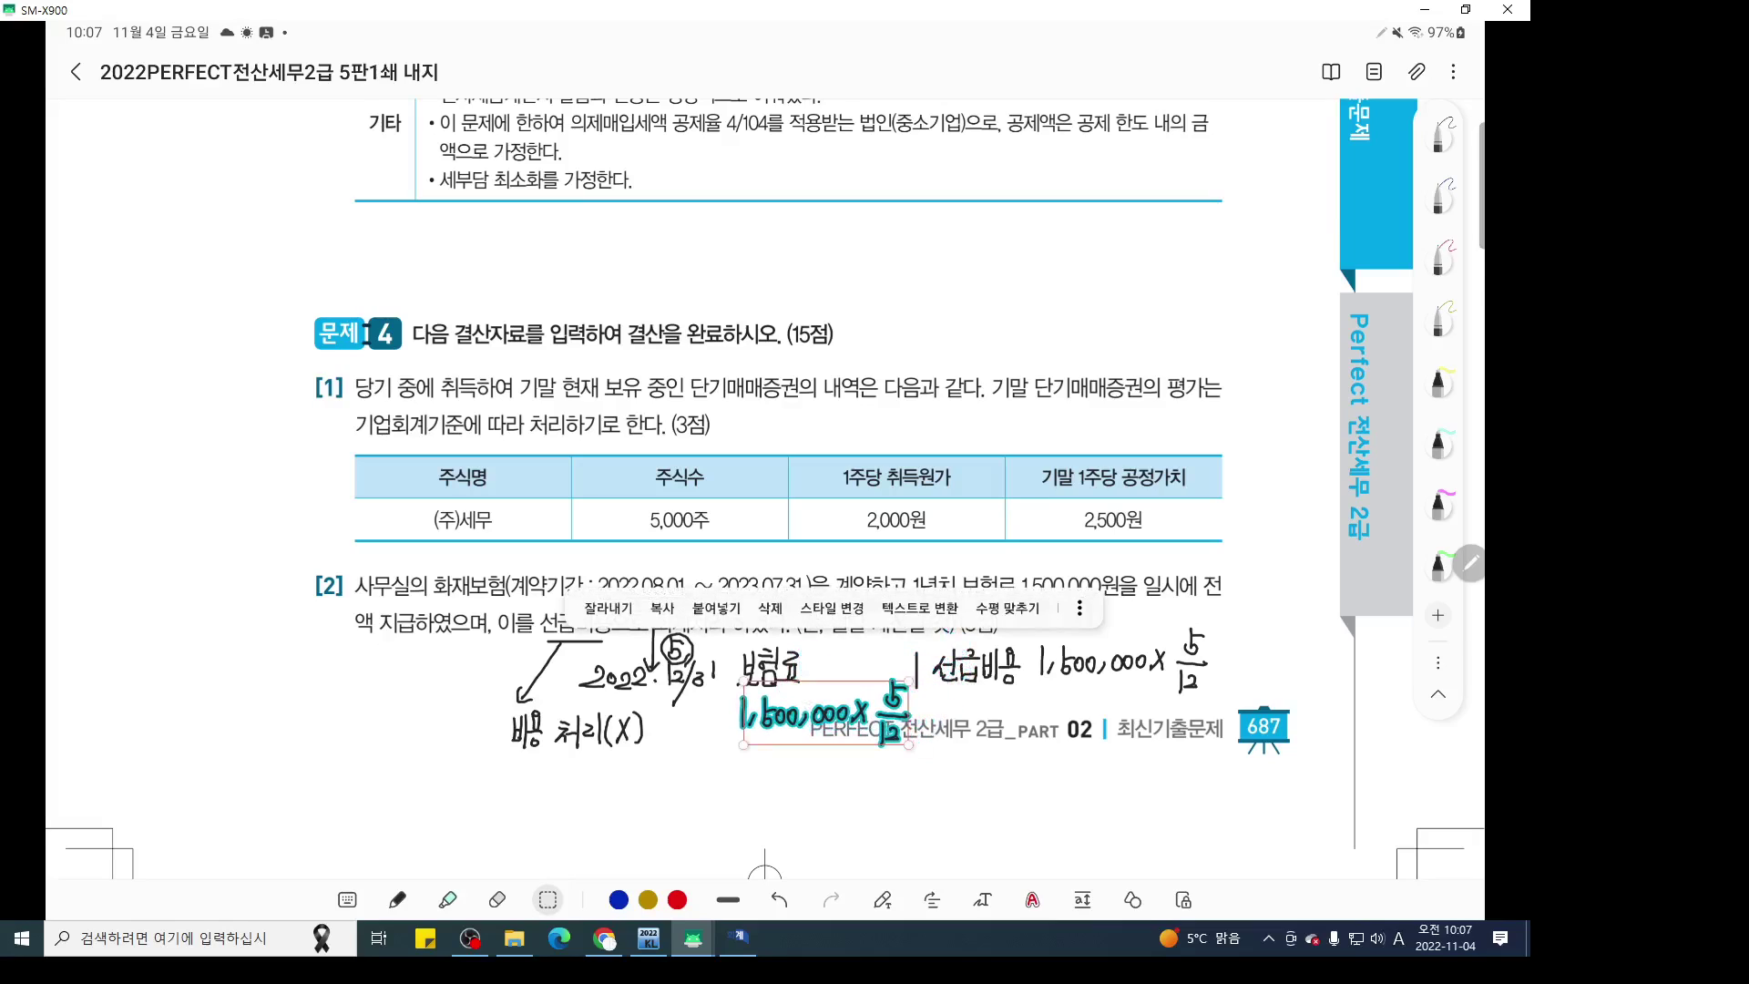
left_click(965, 792)
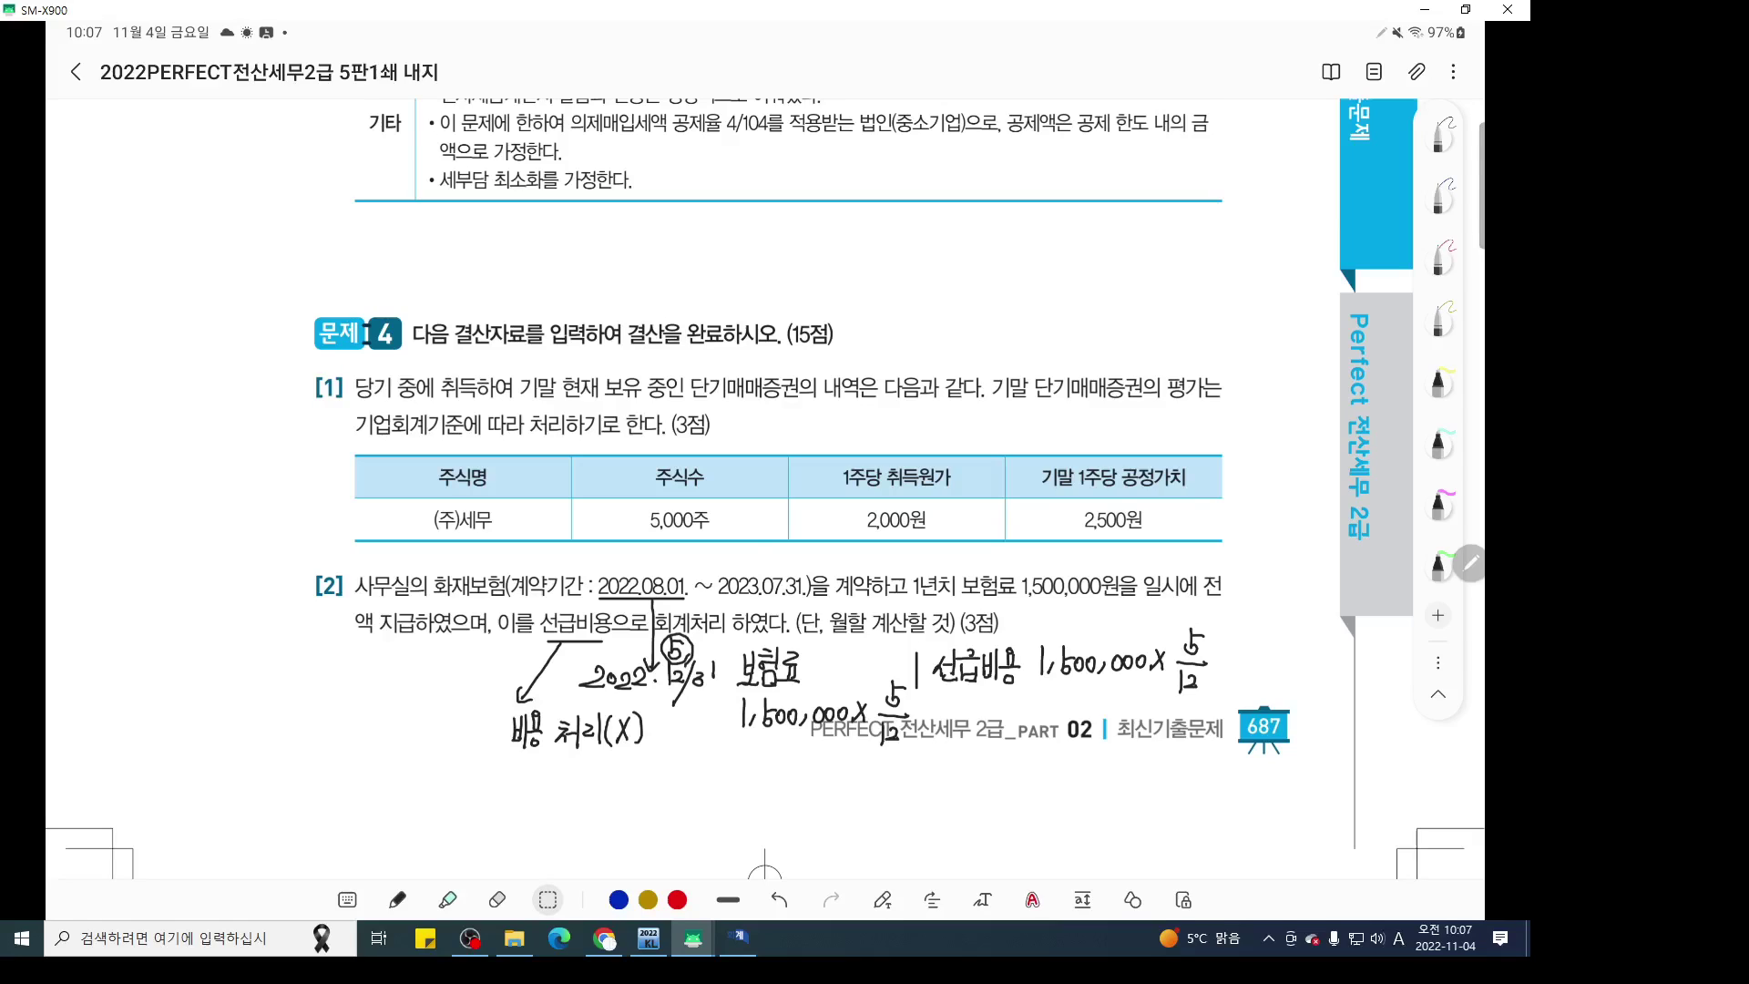
Open the Windows calculator and compute 1,500,000 × 5 ÷ 12
left_click(200, 937)
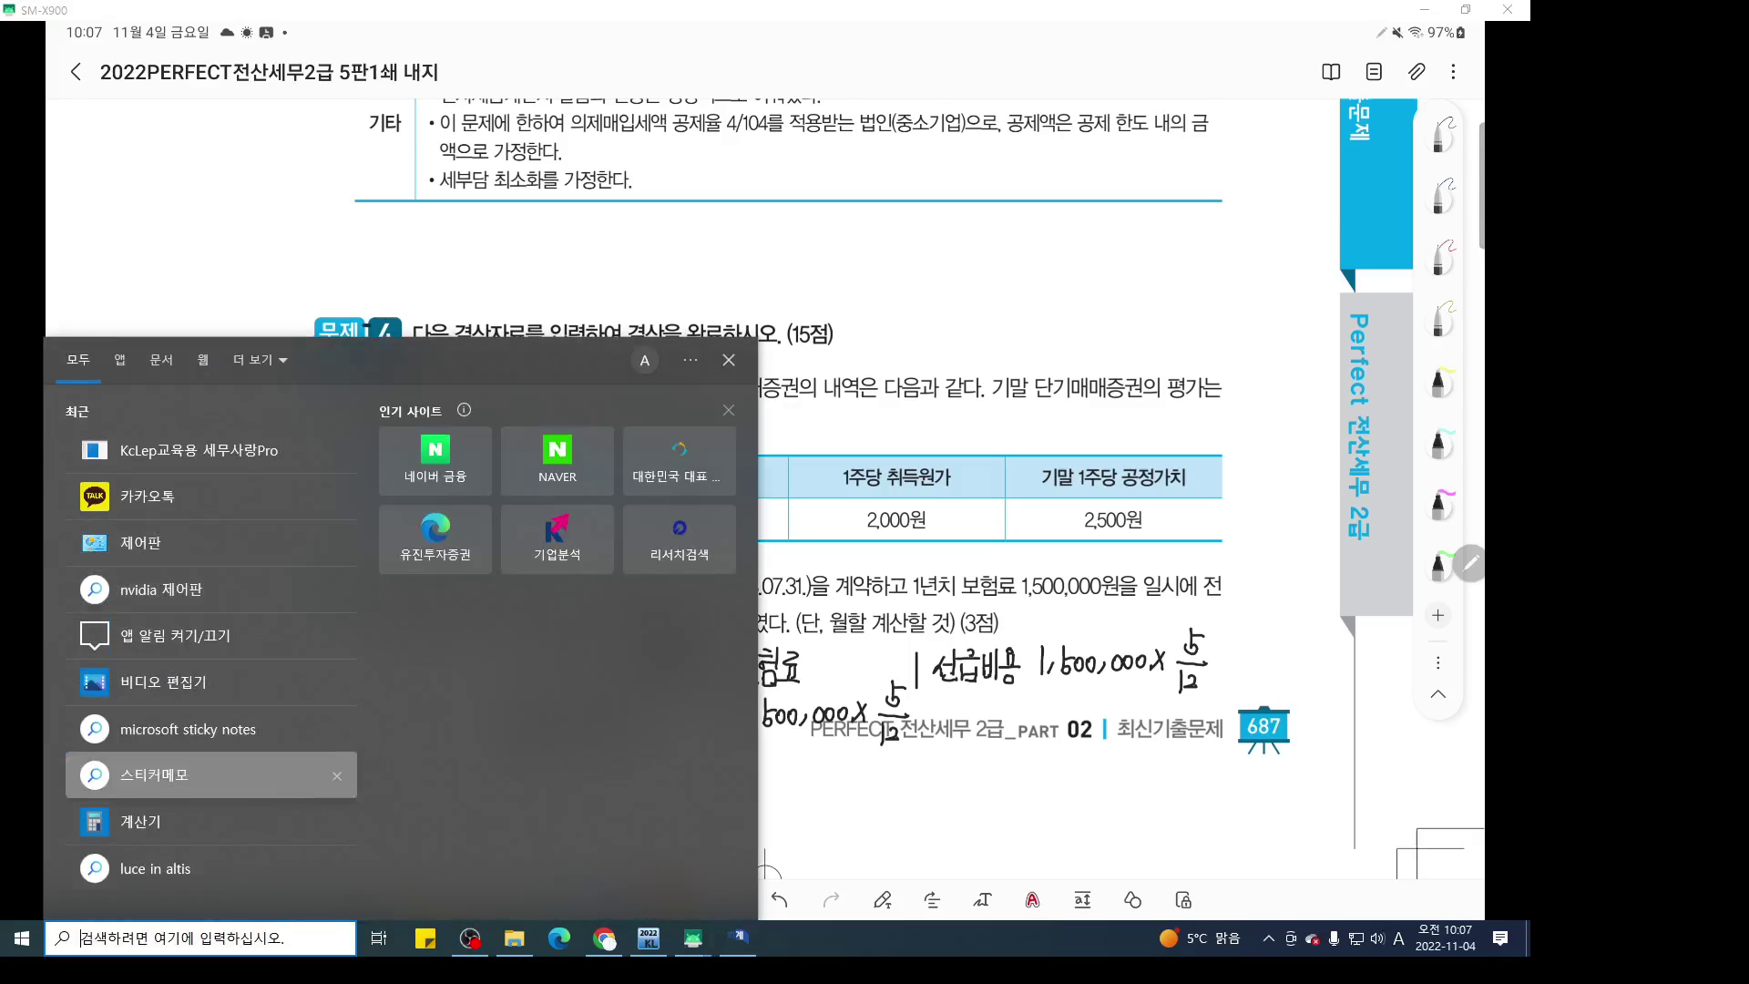
left_click(146, 821)
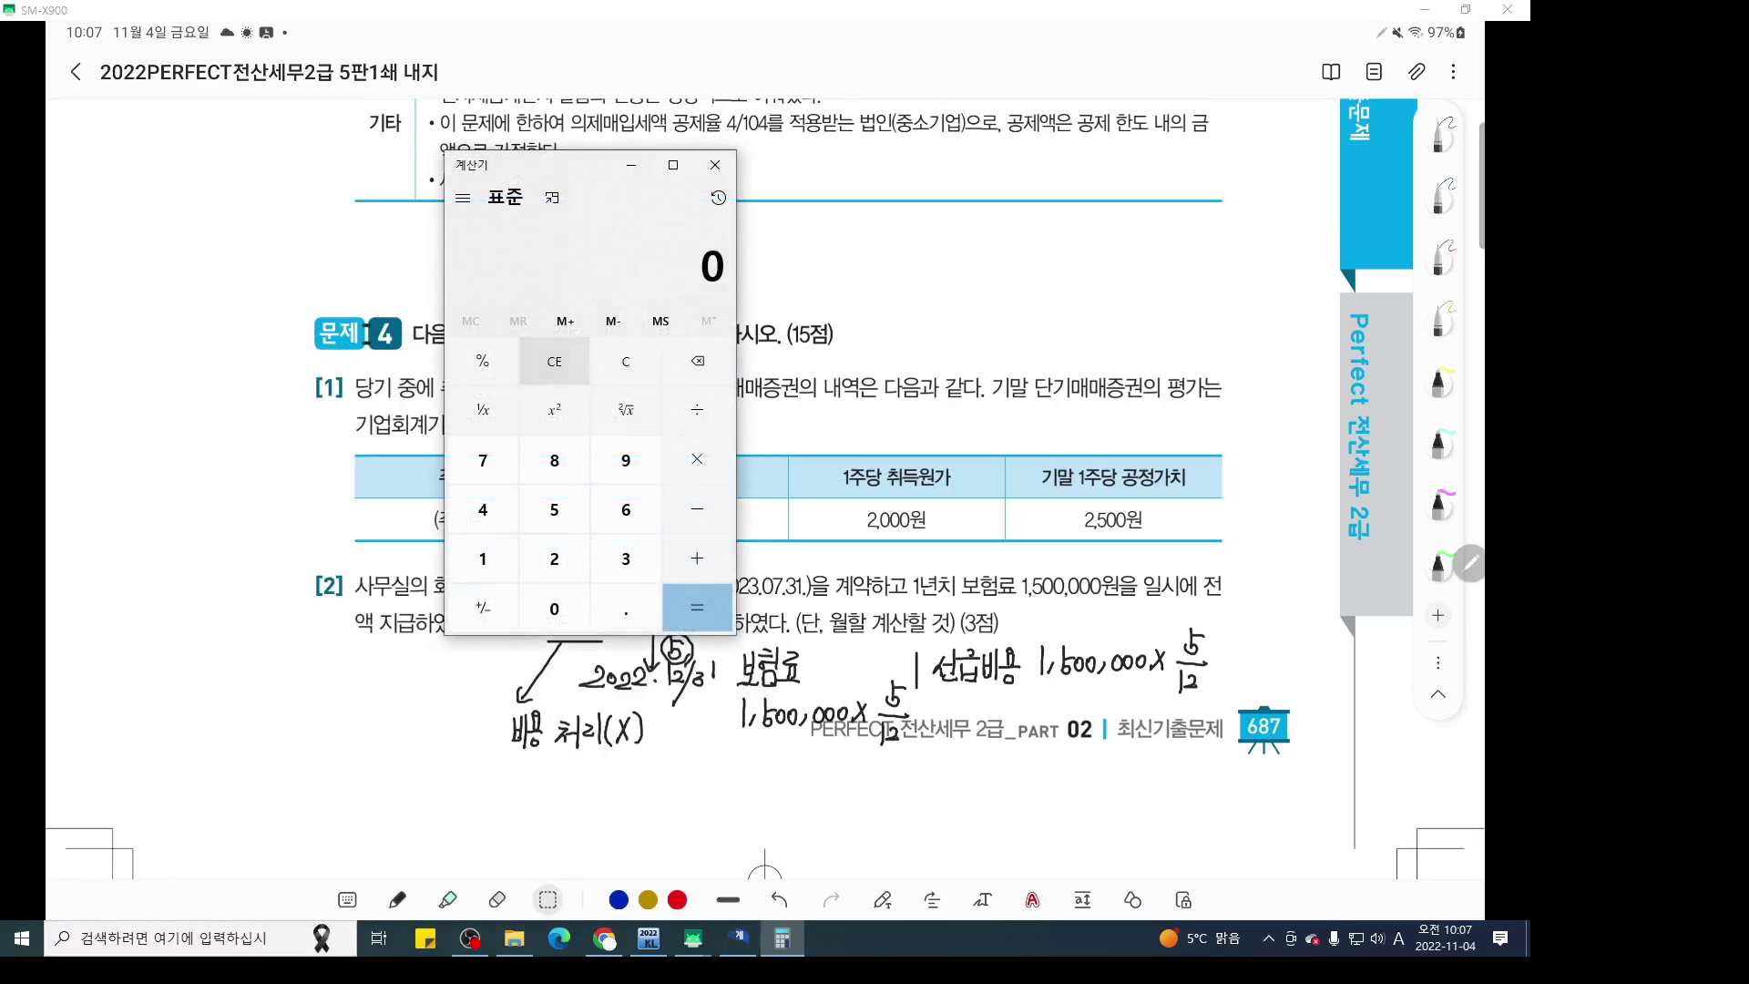
type("1500000")
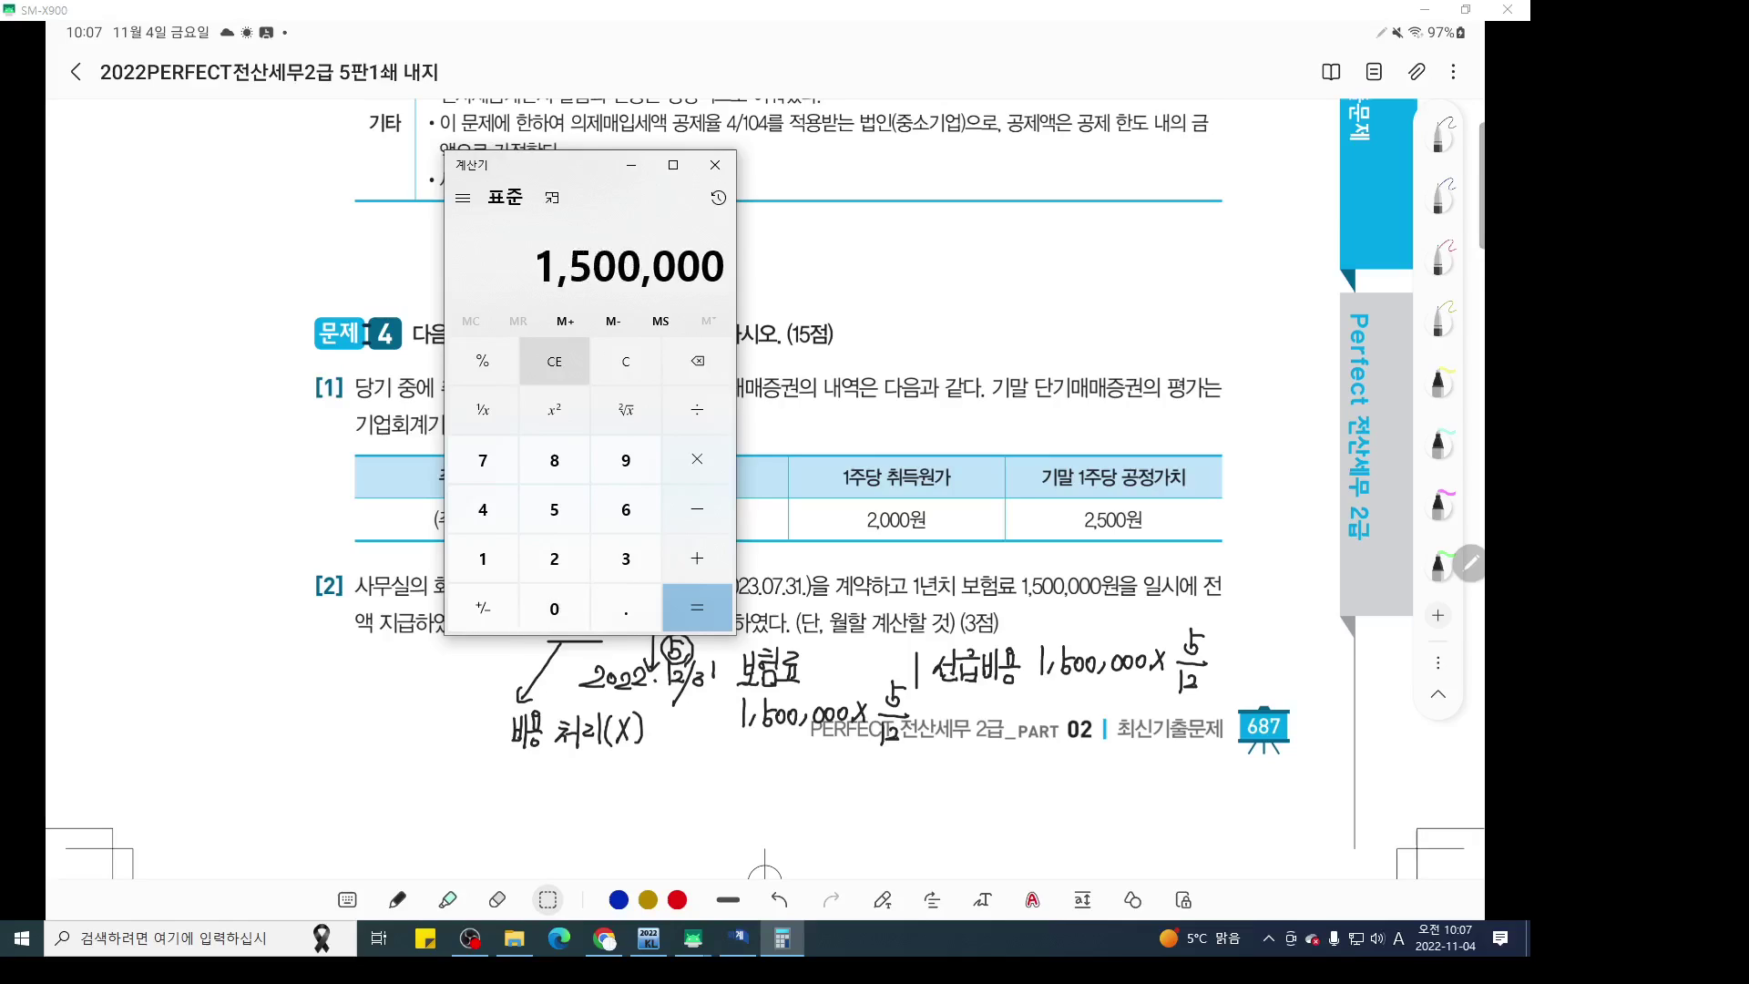
type("*5/12")
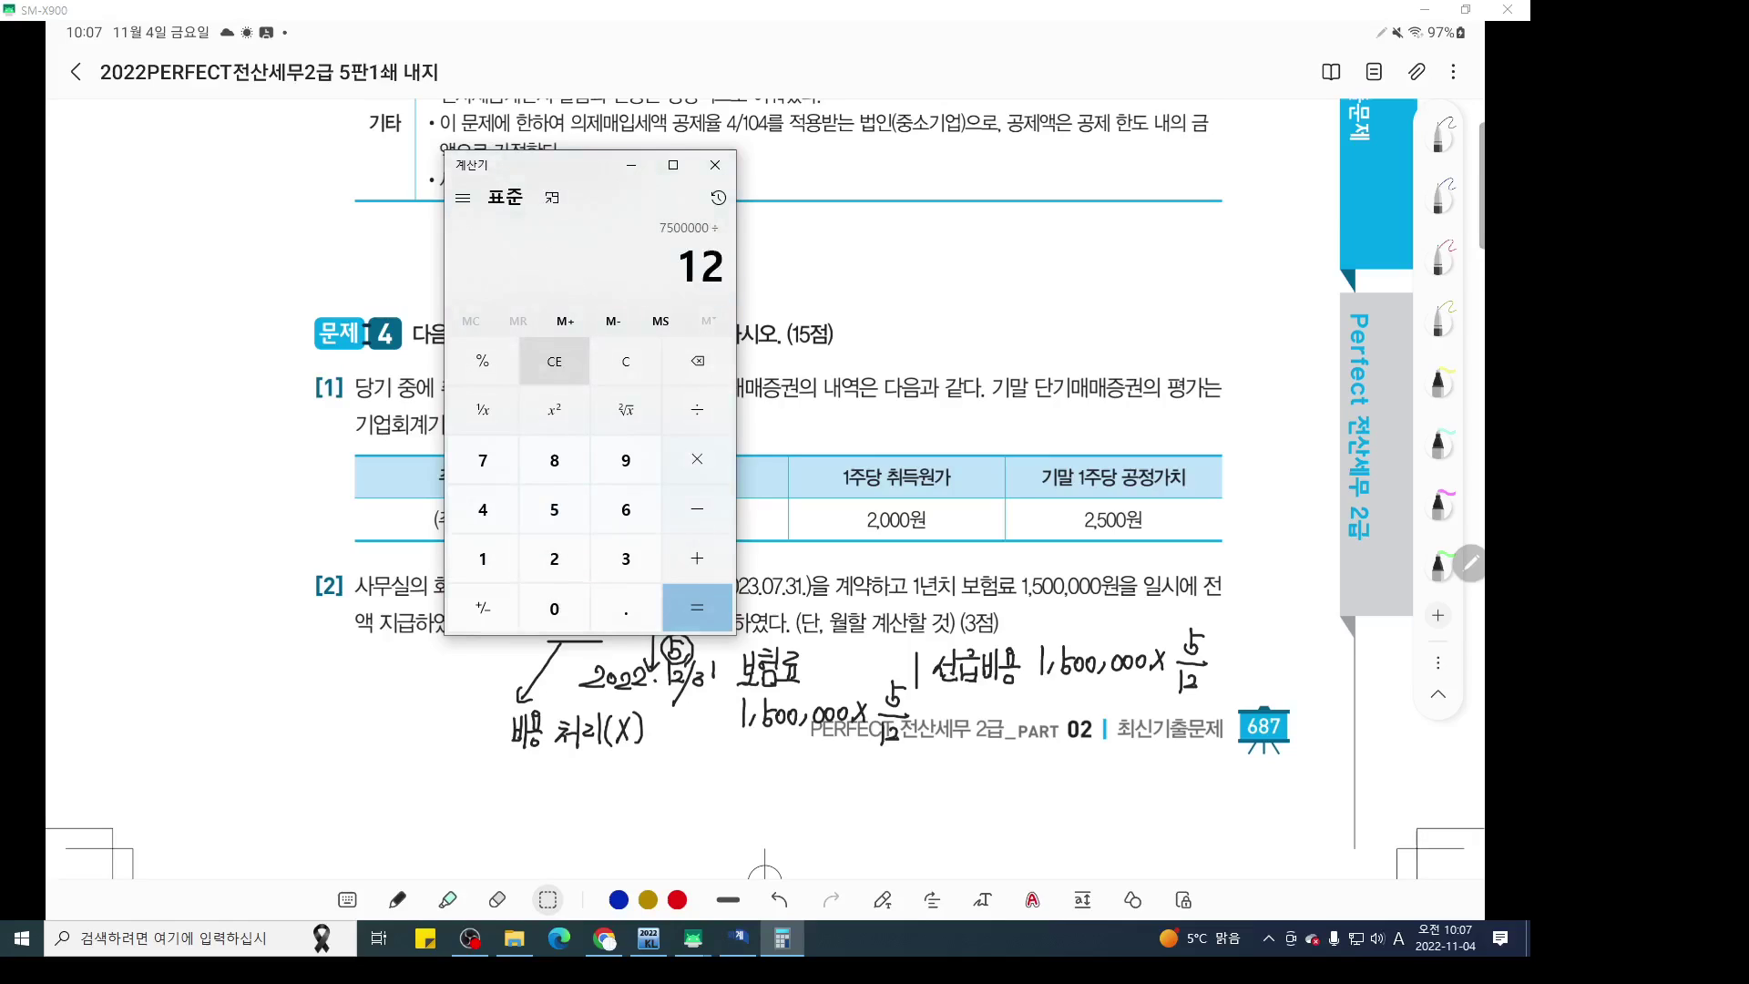
key("Return")
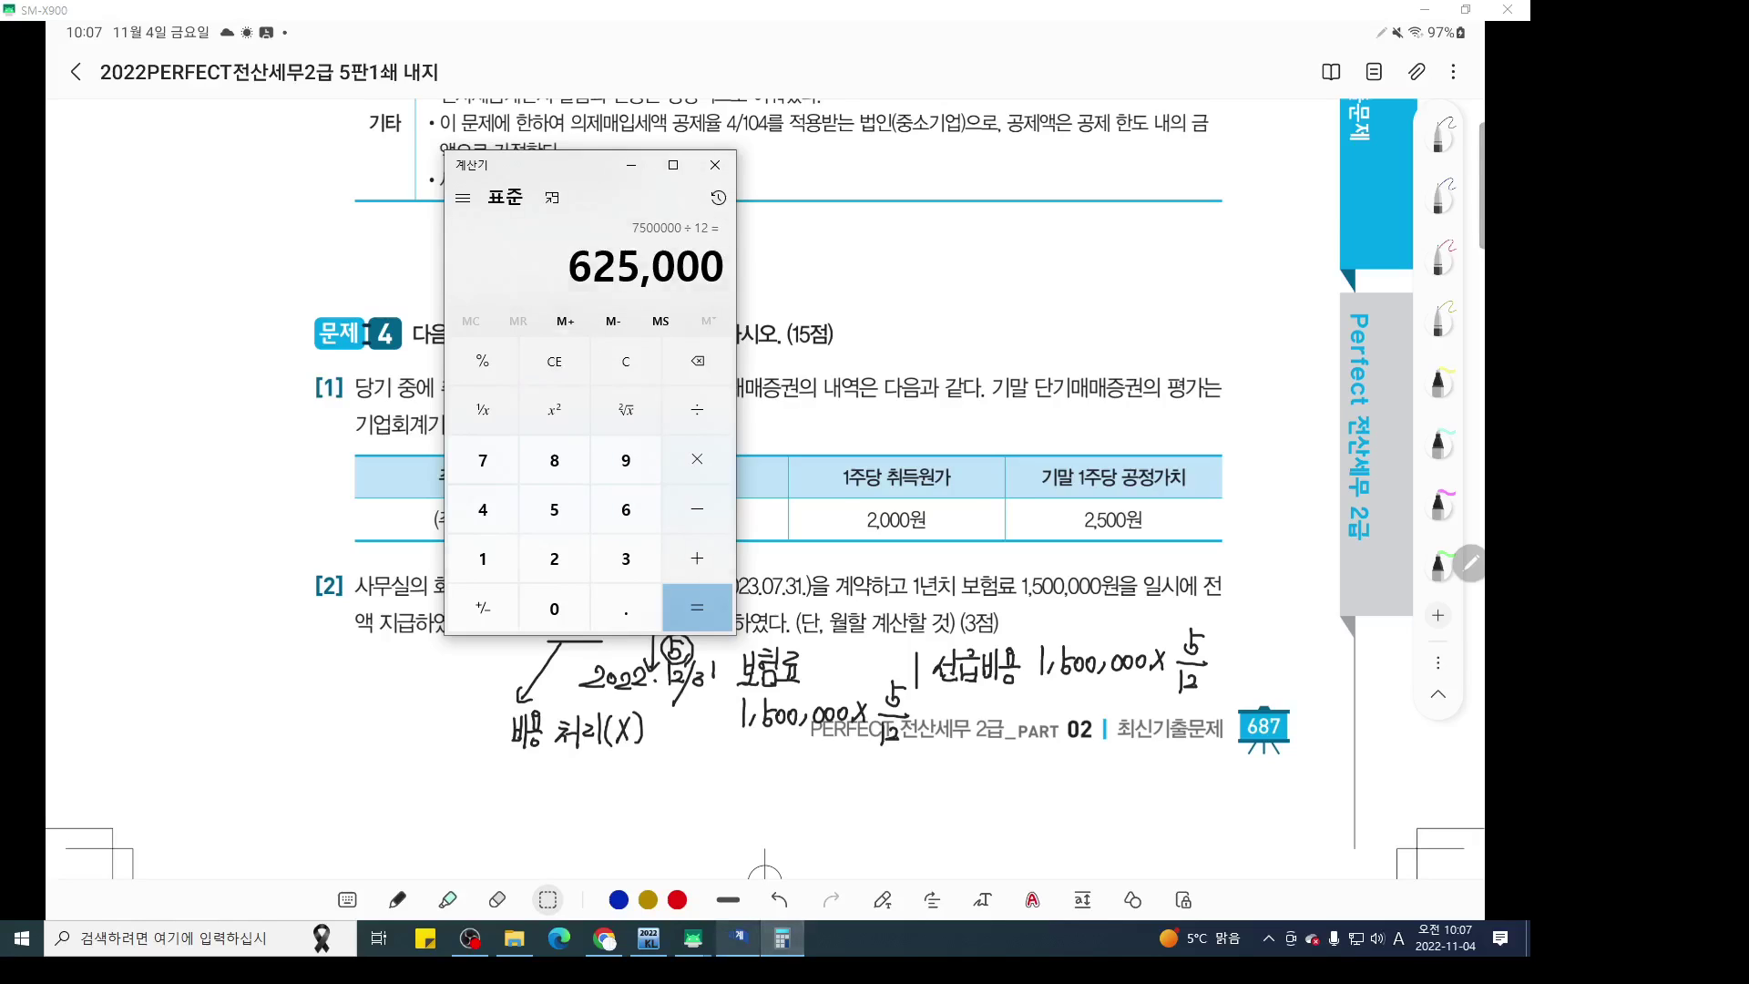
Switch back to KcLep's 일반전표입력 and complete the 단기매매증권평가이익 credit line with 2,500,000
left_click(737, 938)
key("Return")
key("Return")
key("Return")
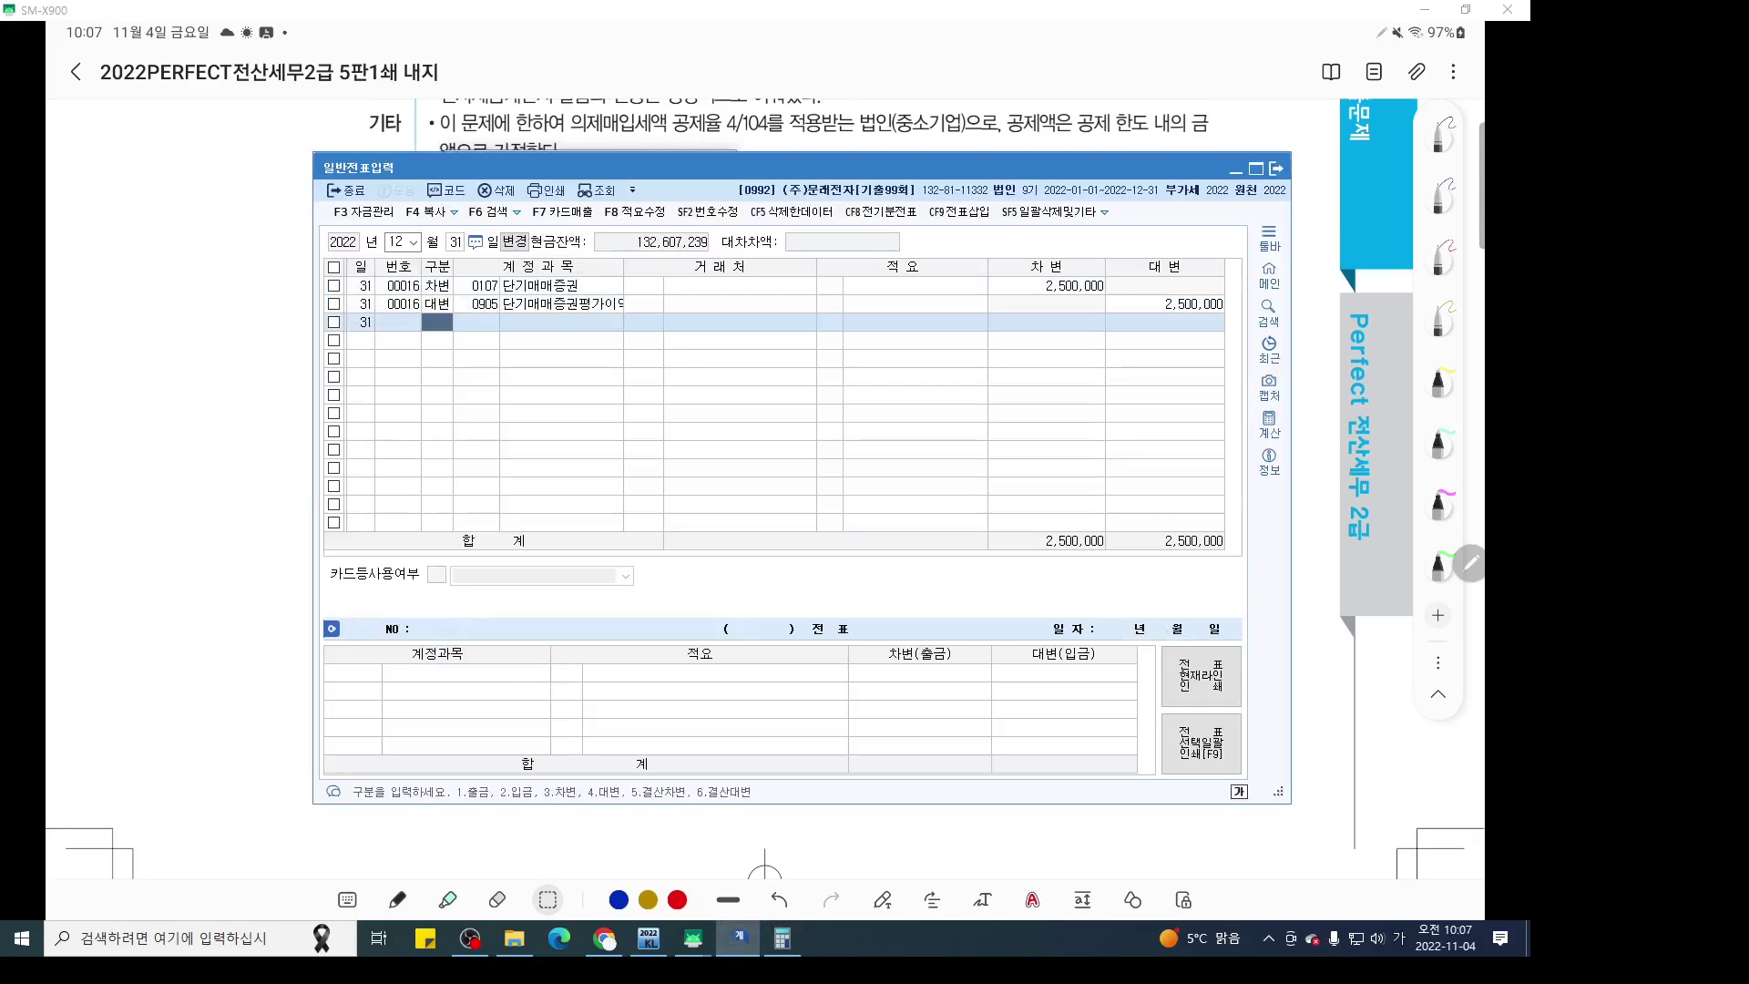
For [2], enter a credit line to 0133 선급비용 of 625,000
type("4")
key("Return")
type("선급비")
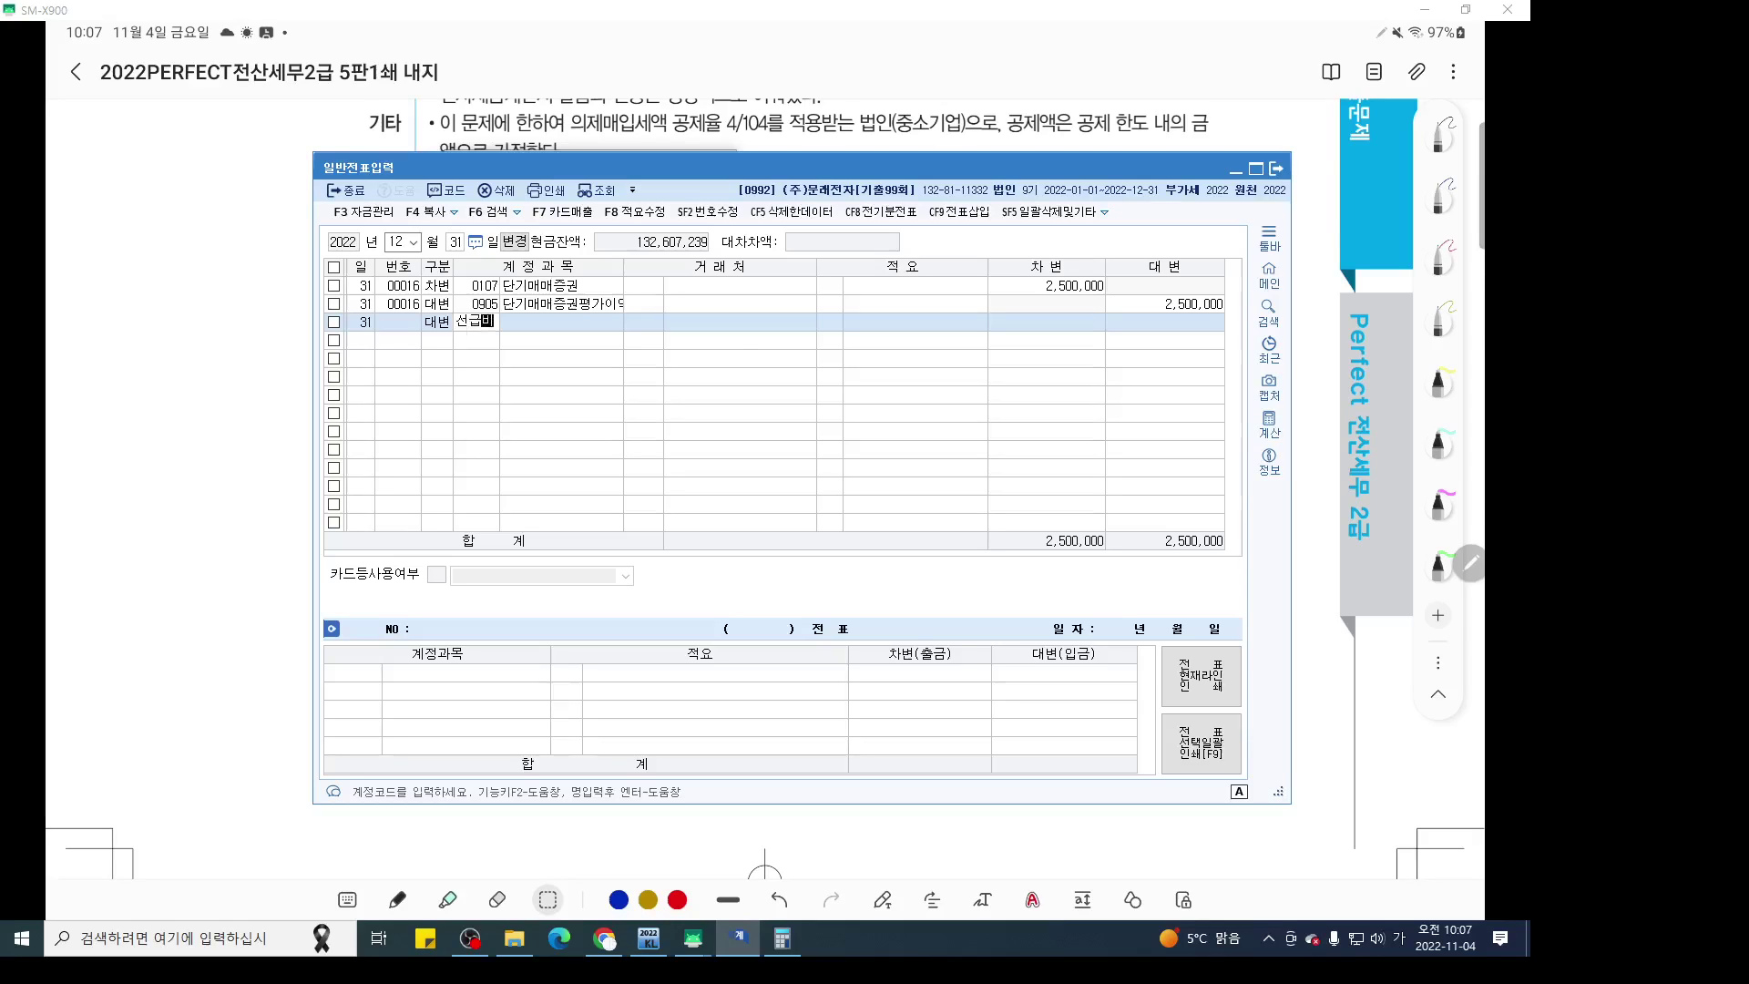
key("Return")
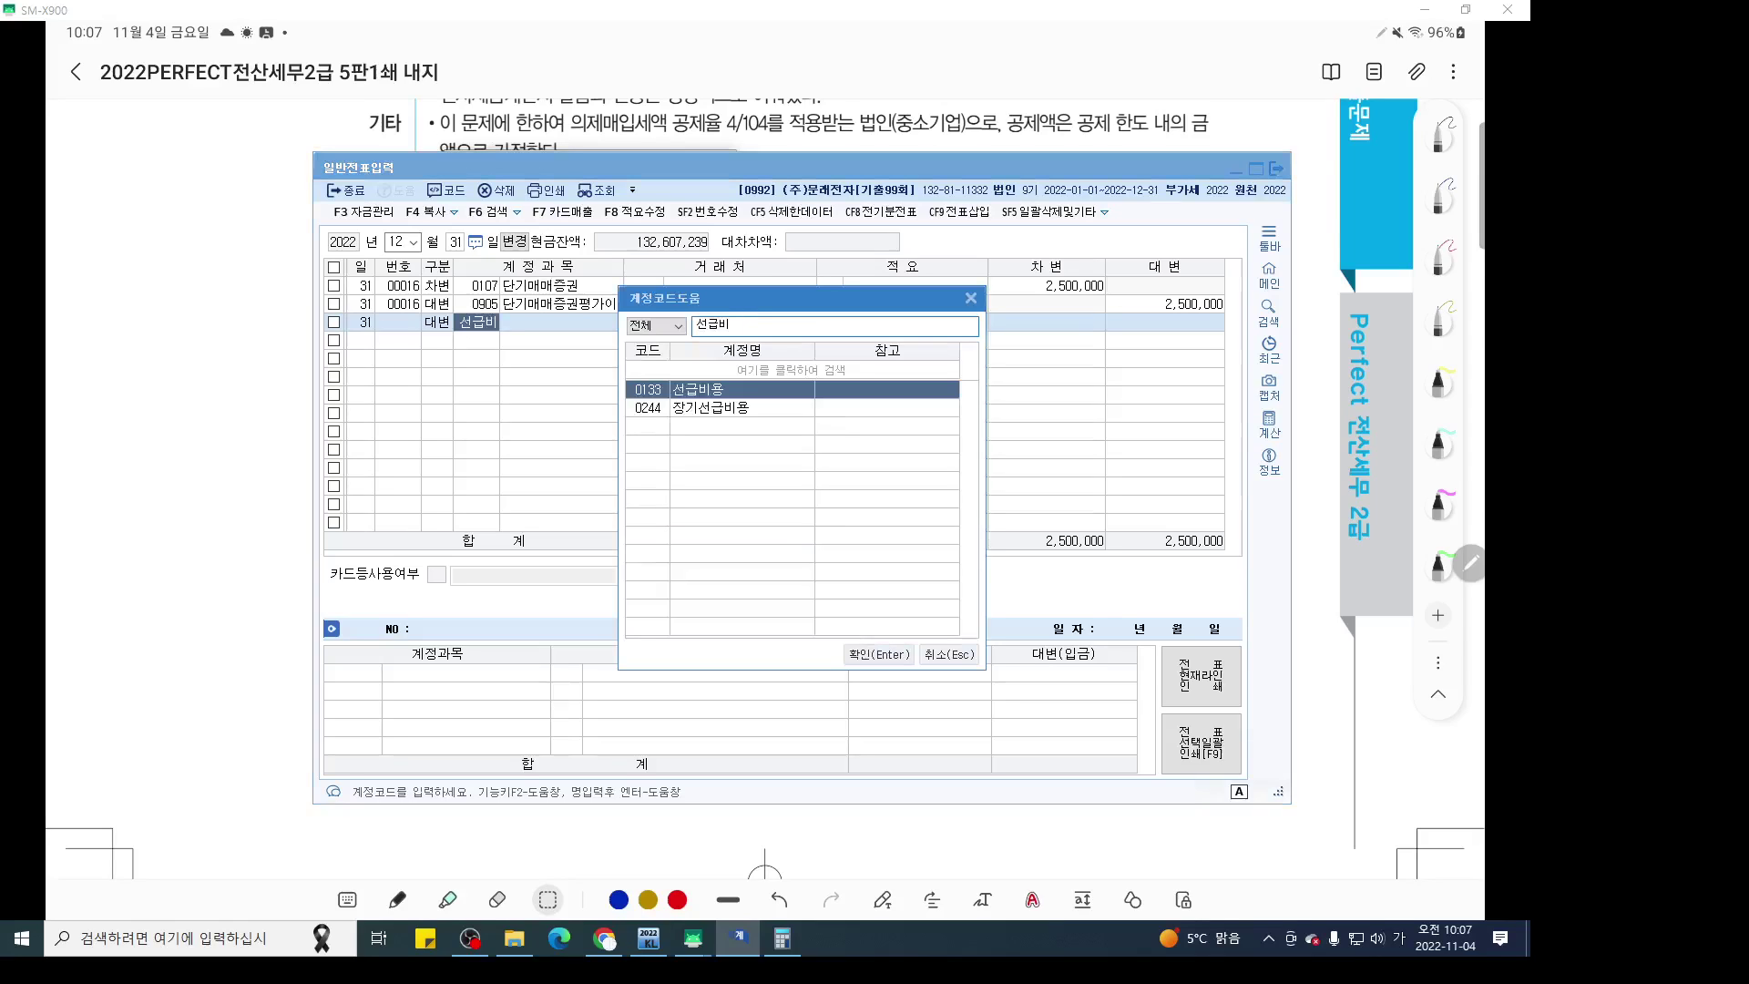
key("Return")
key("Return")
key("Return")
type("6")
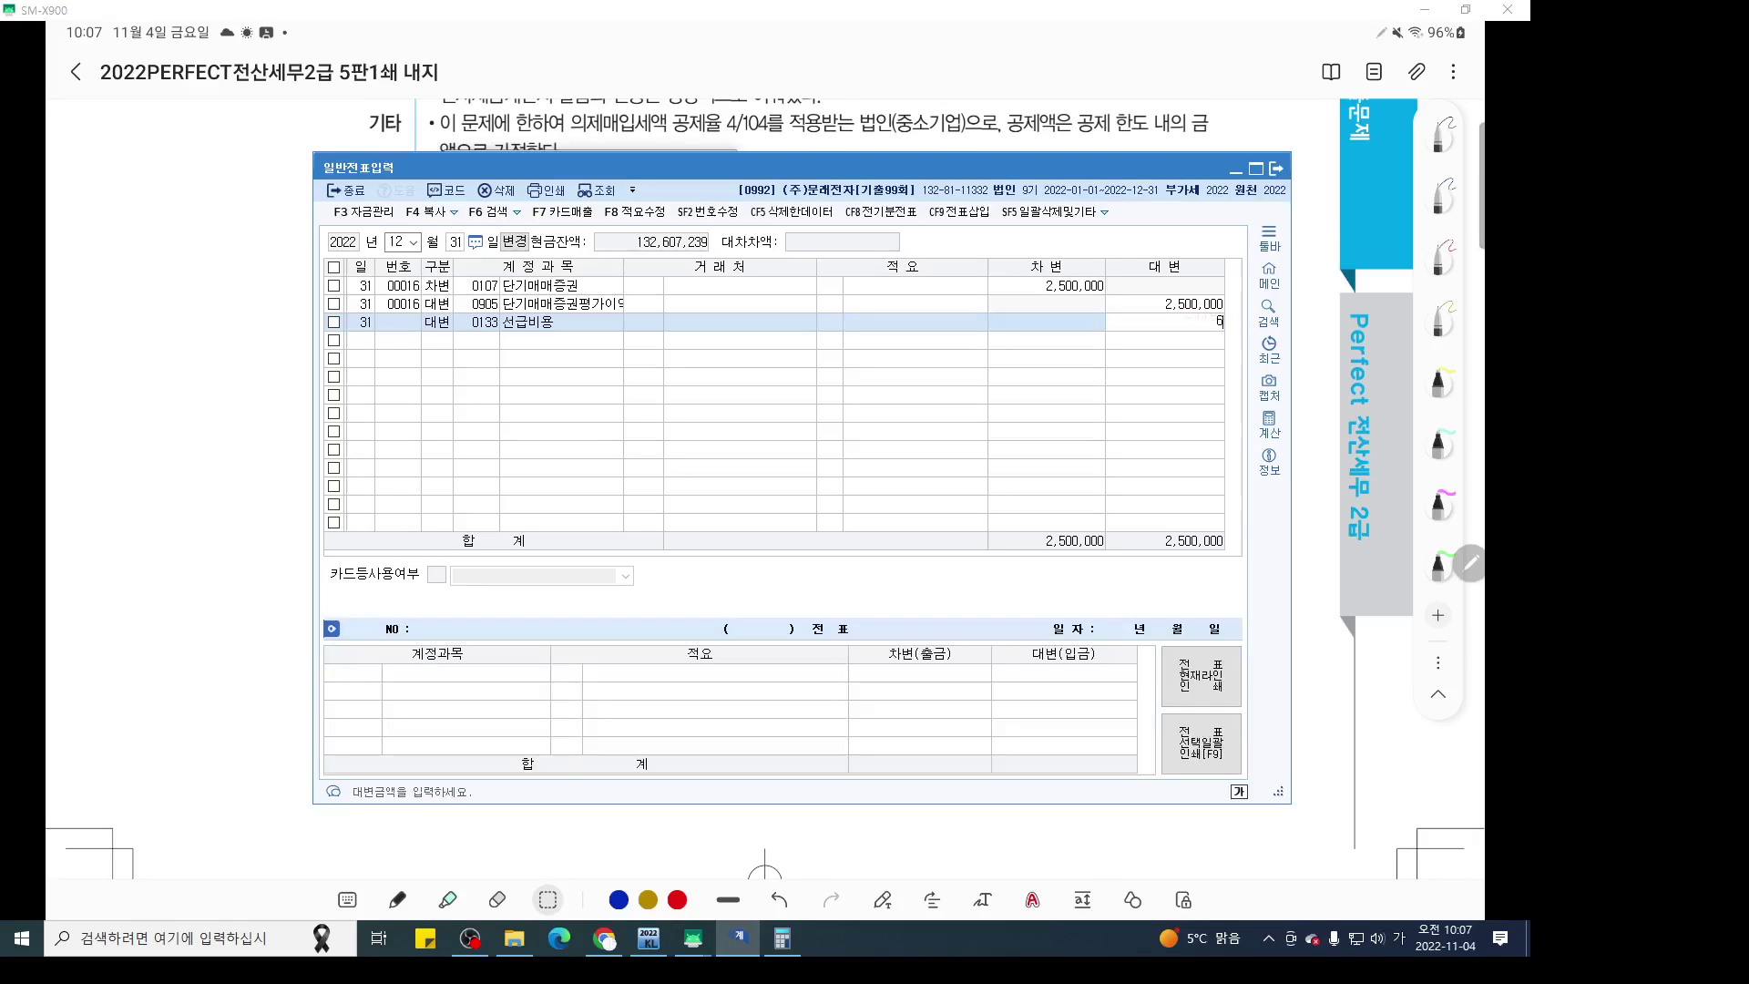
type("25,000")
key("Return")
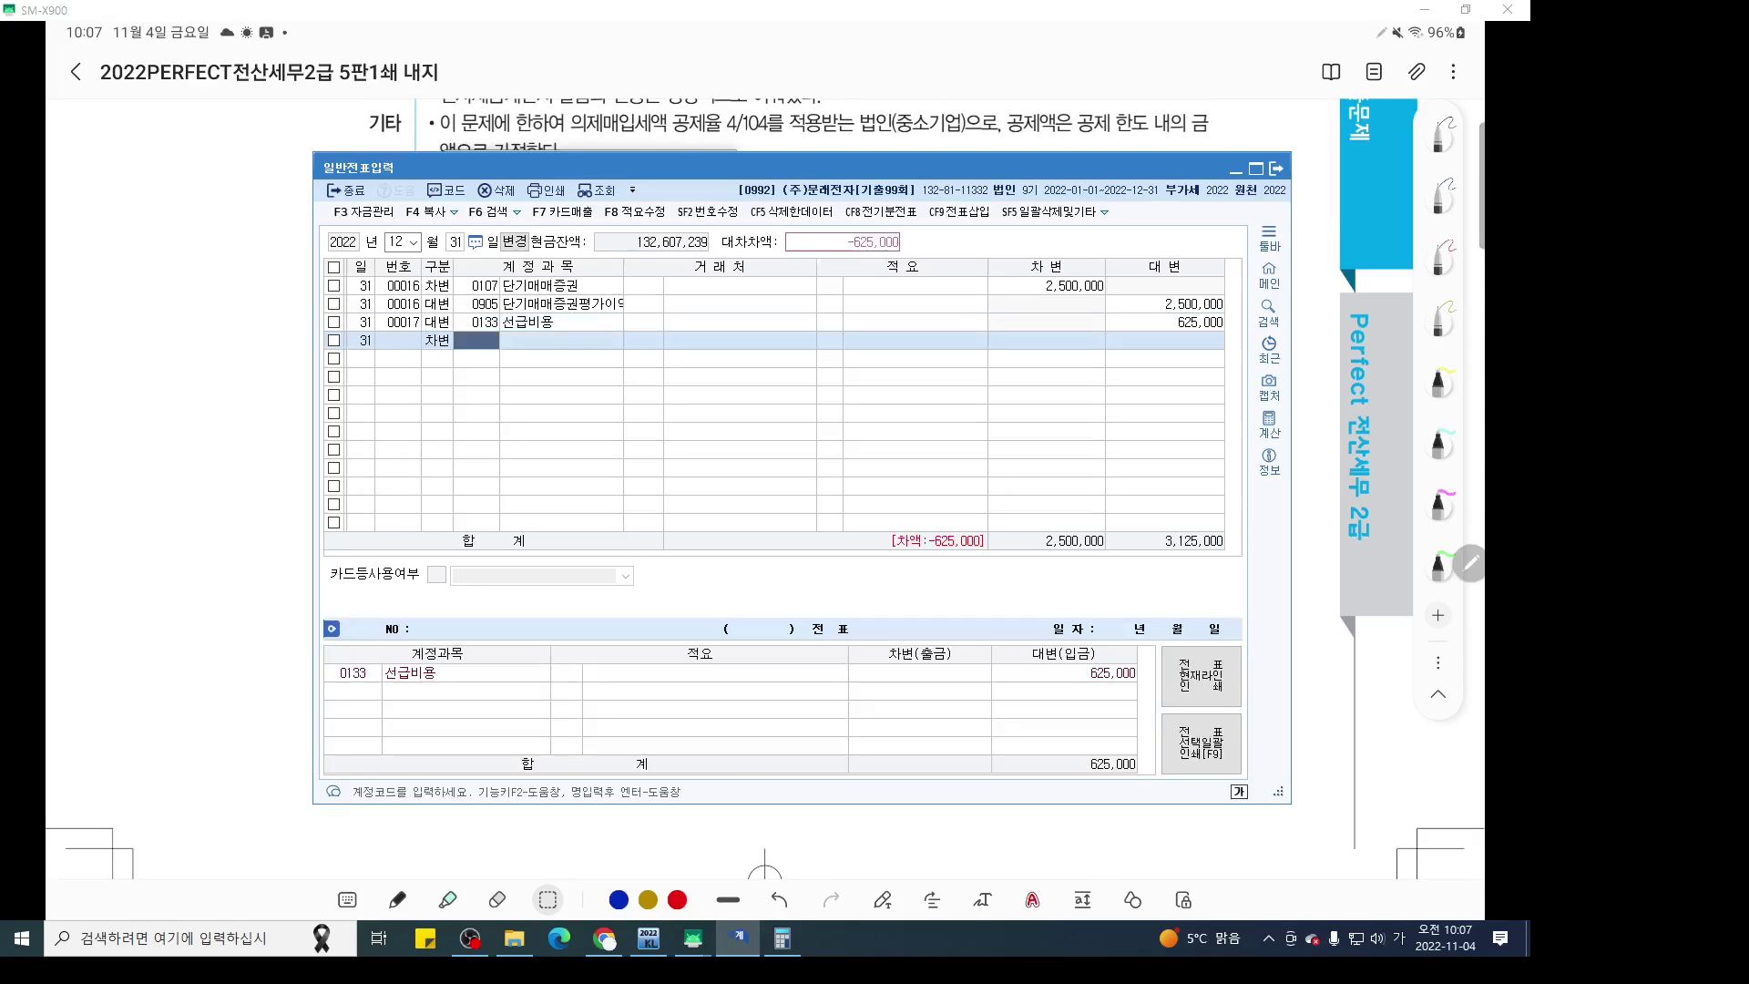
Enter the balancing debit line of 625,000 to 0821 보험료, the 판매관리비 account
type("보험료")
key("Return")
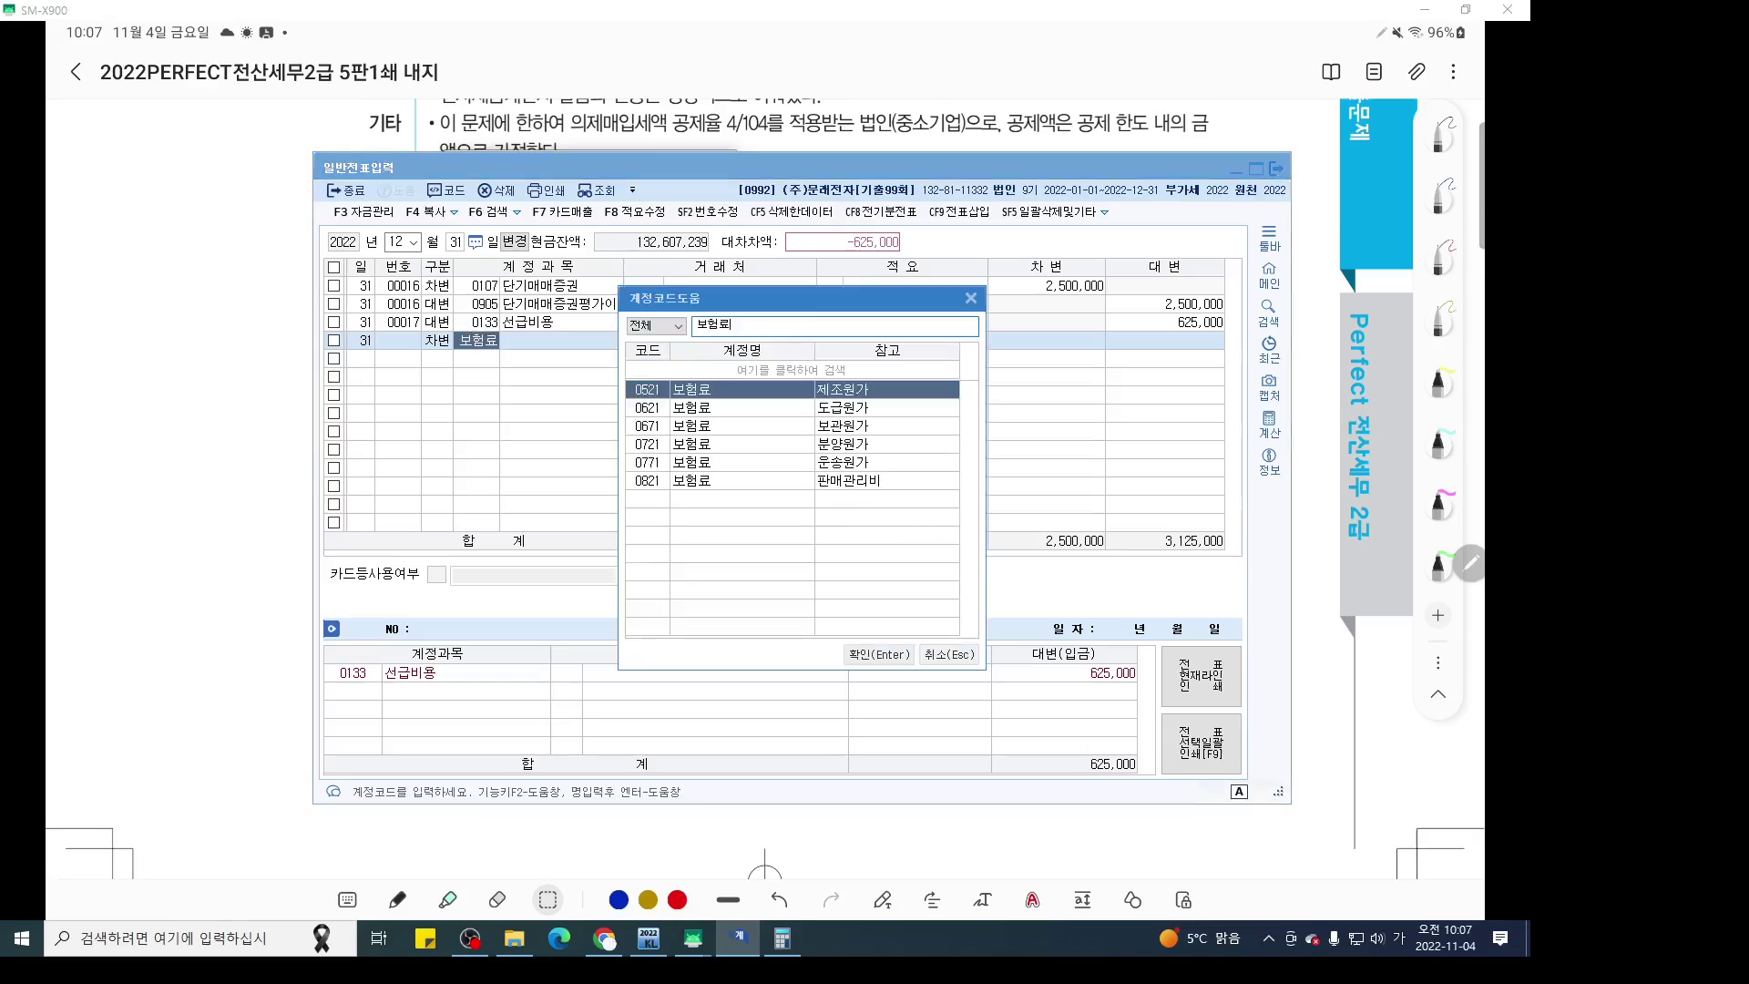
key("Down")
key("Down")
key("Down")
key("Down")
key("Down")
key("Return")
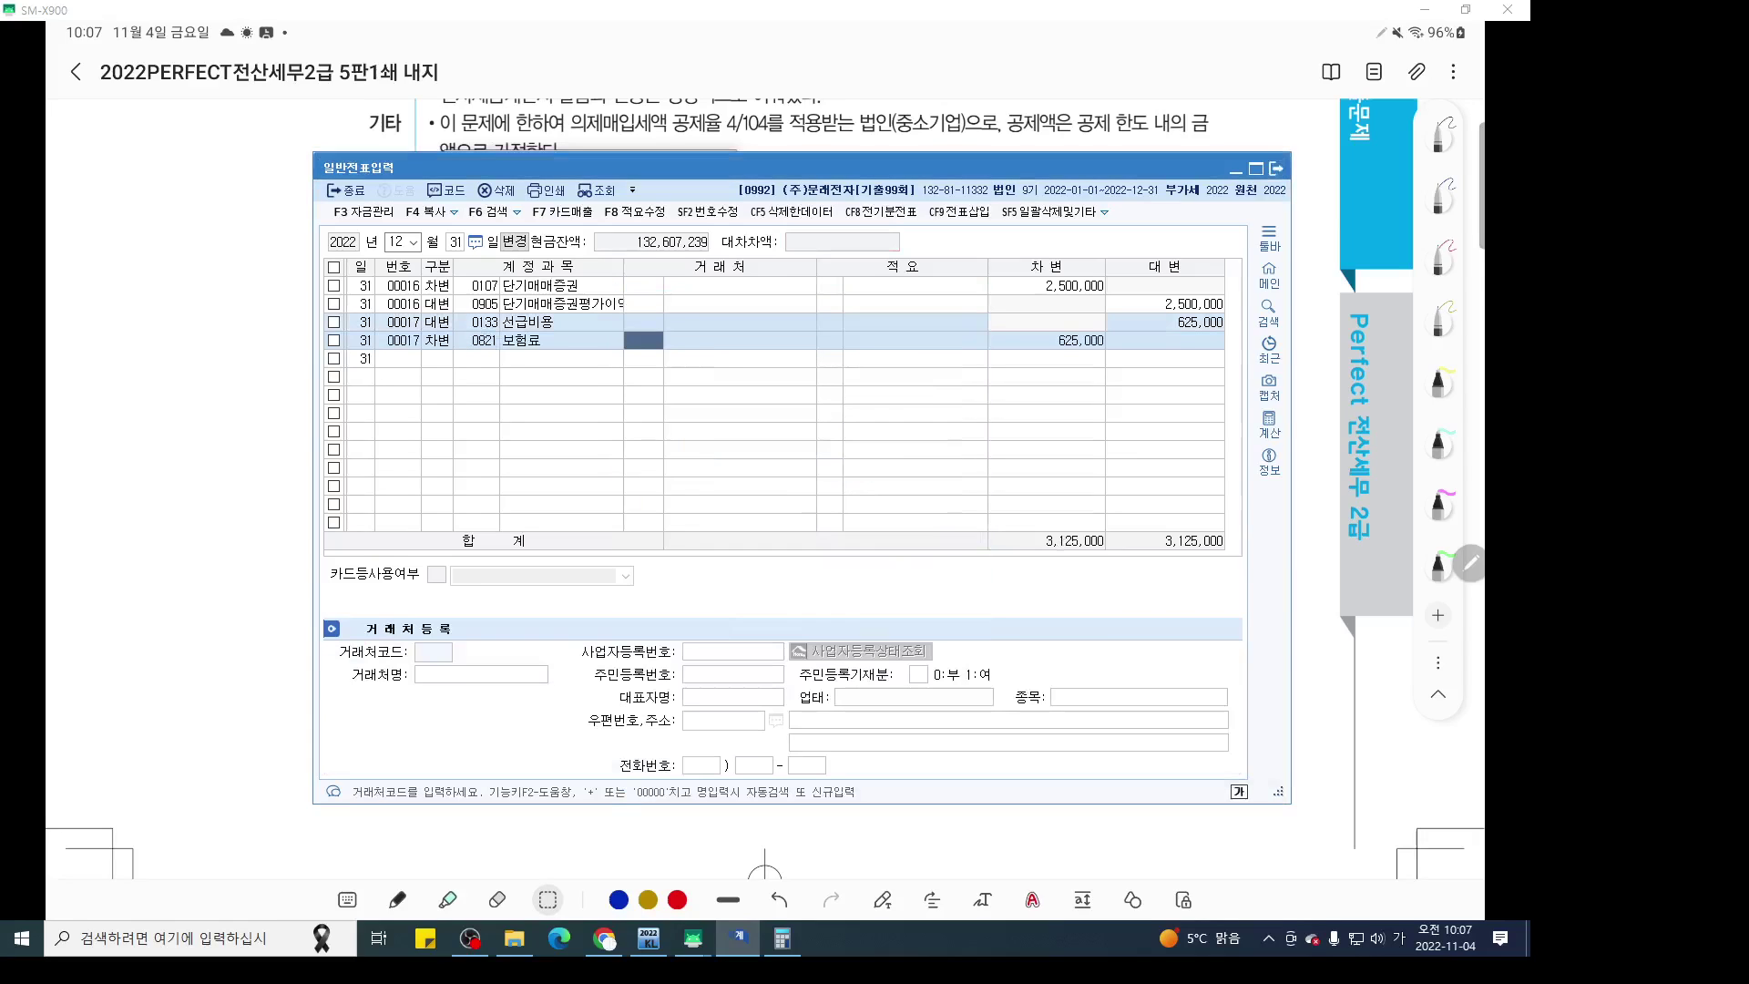
Switch to the exam document and, in 문제 4 [3], highlight the opening phrase through 현금과부족으로 처리했 and underline 부족
key("alt+Tab")
scroll(765, 491, "down", 10)
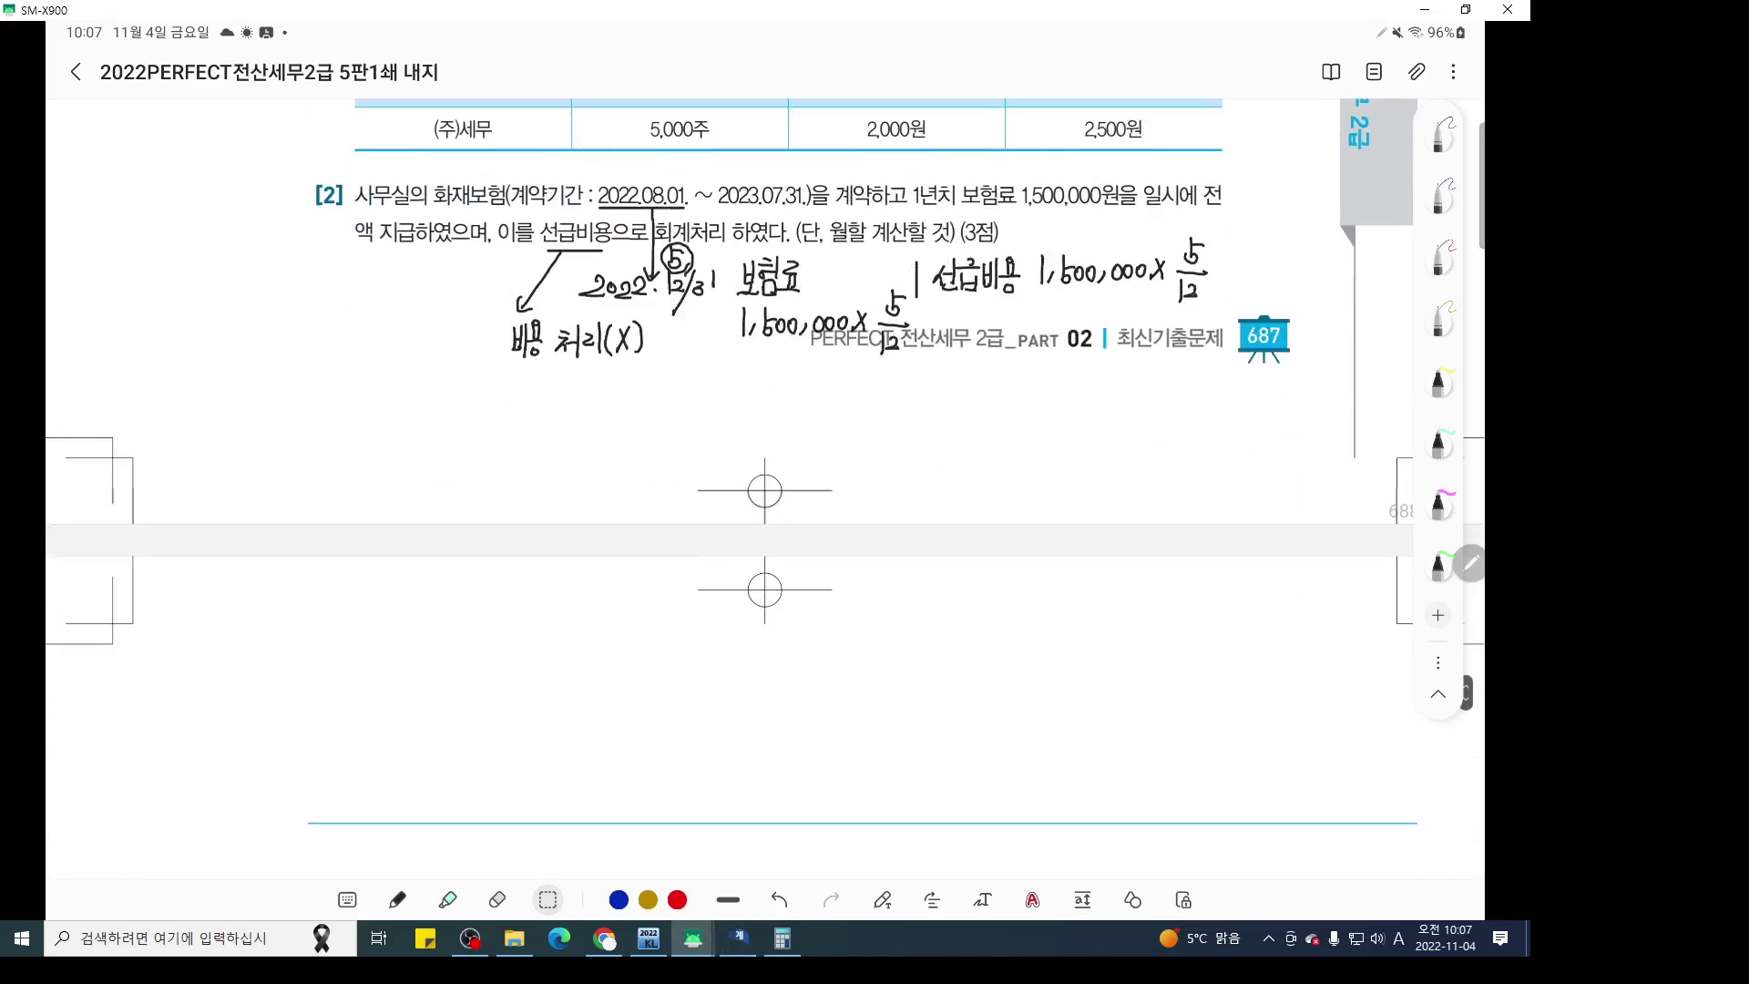
scroll(765, 492, "down", 2)
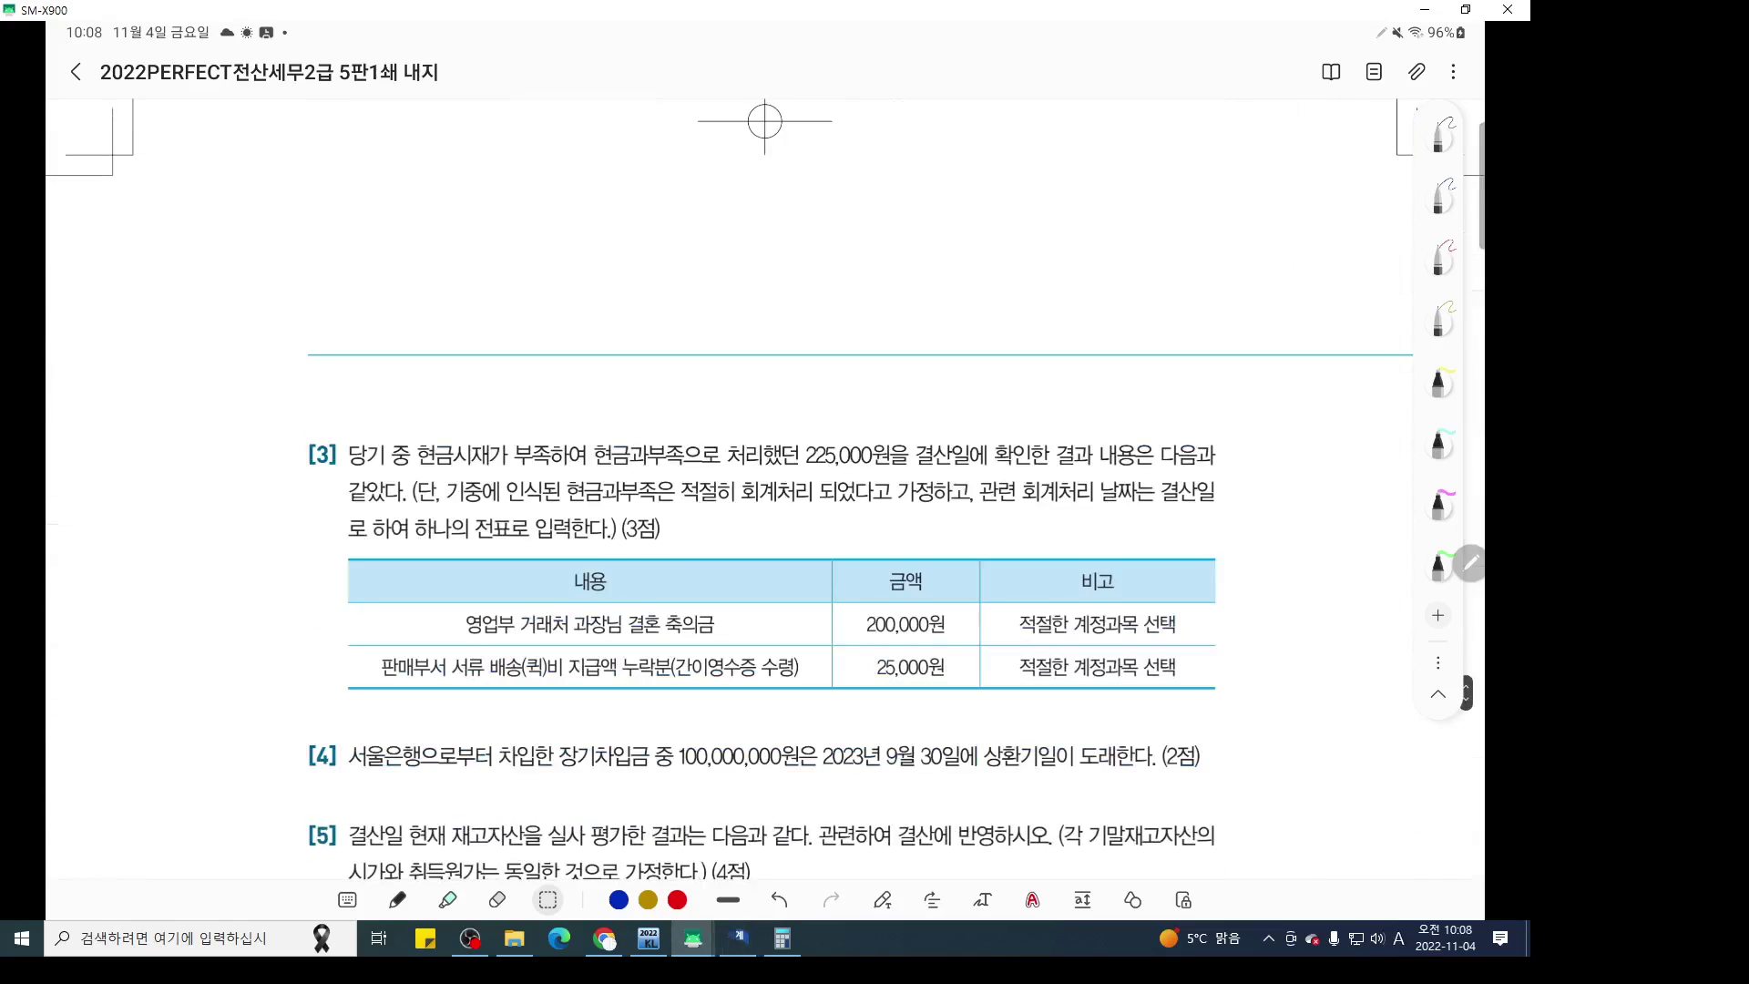
scroll(765, 492, "down", 2)
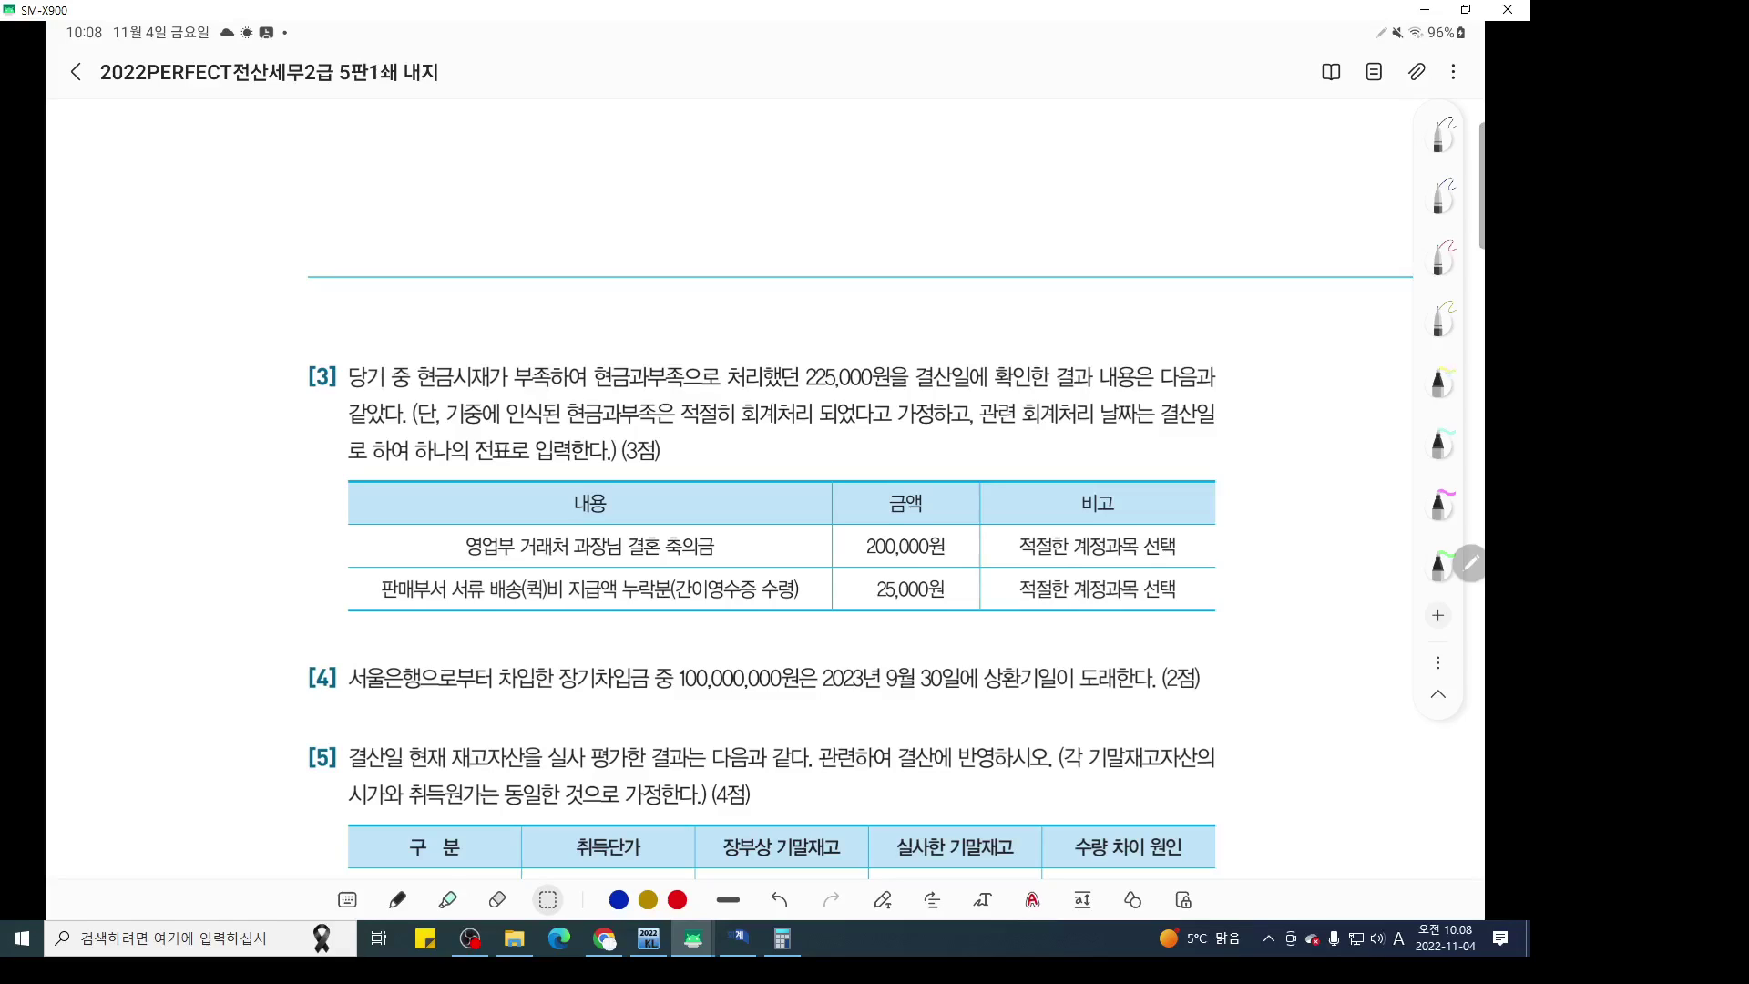
left_click(1438, 377)
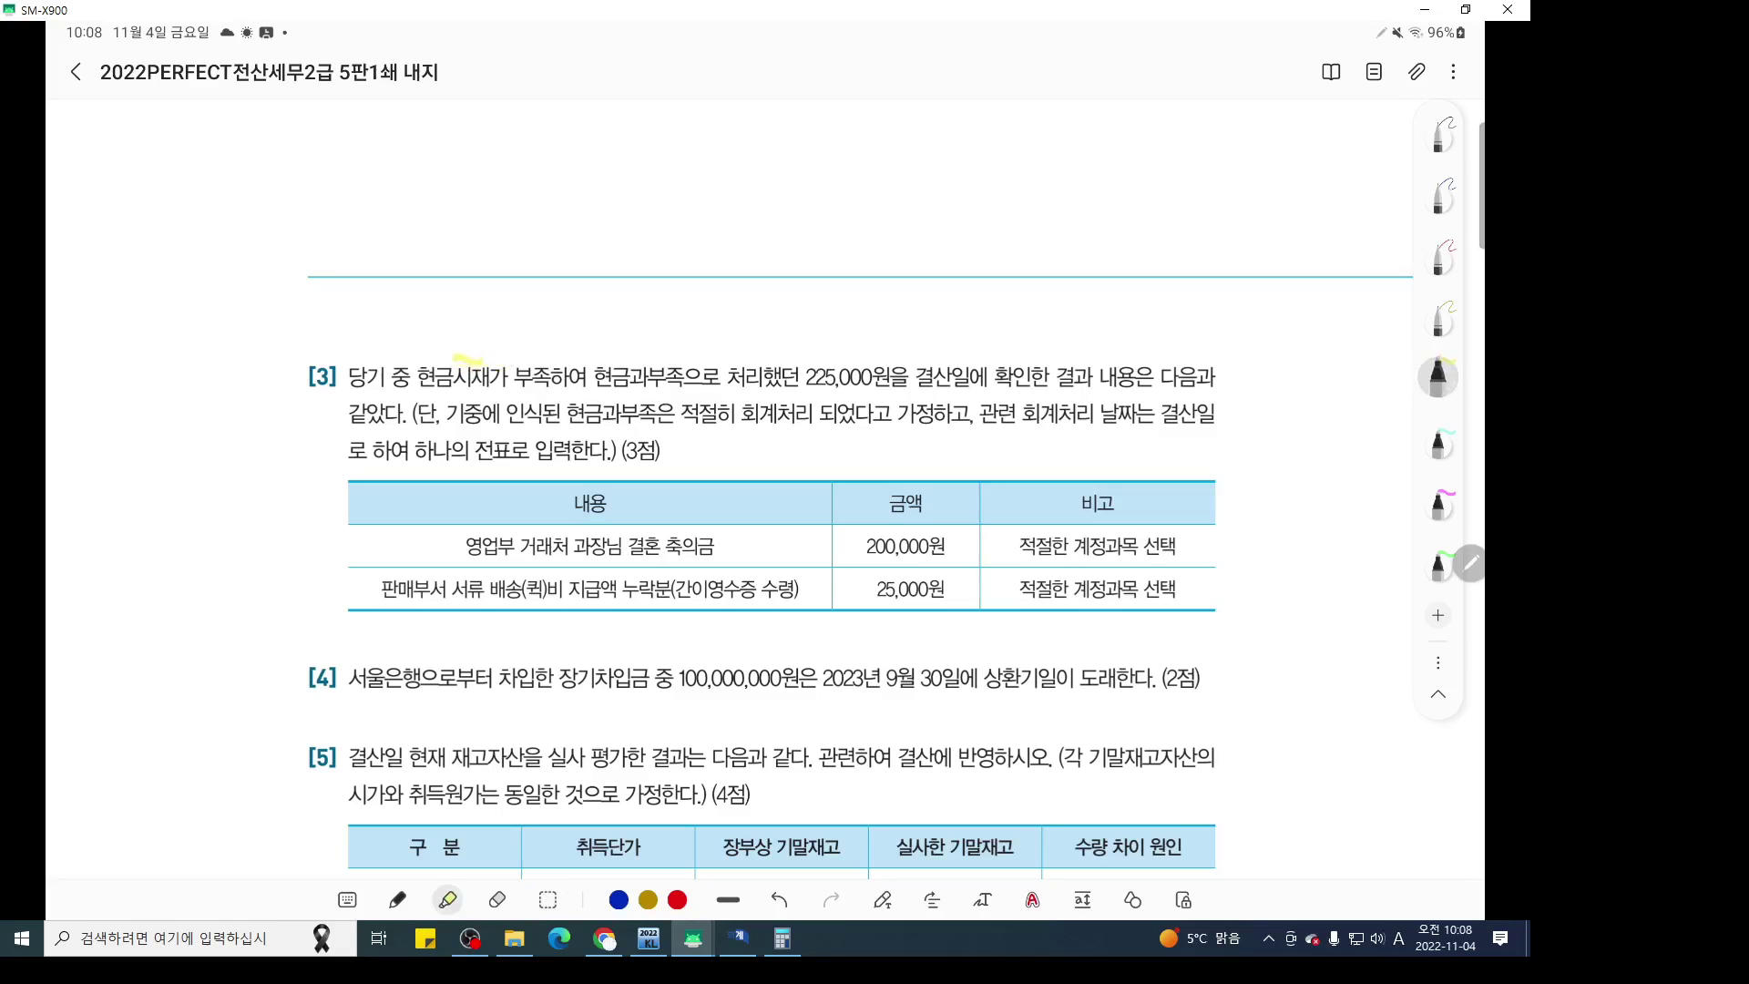
left_click_drag(357, 377, 781, 378)
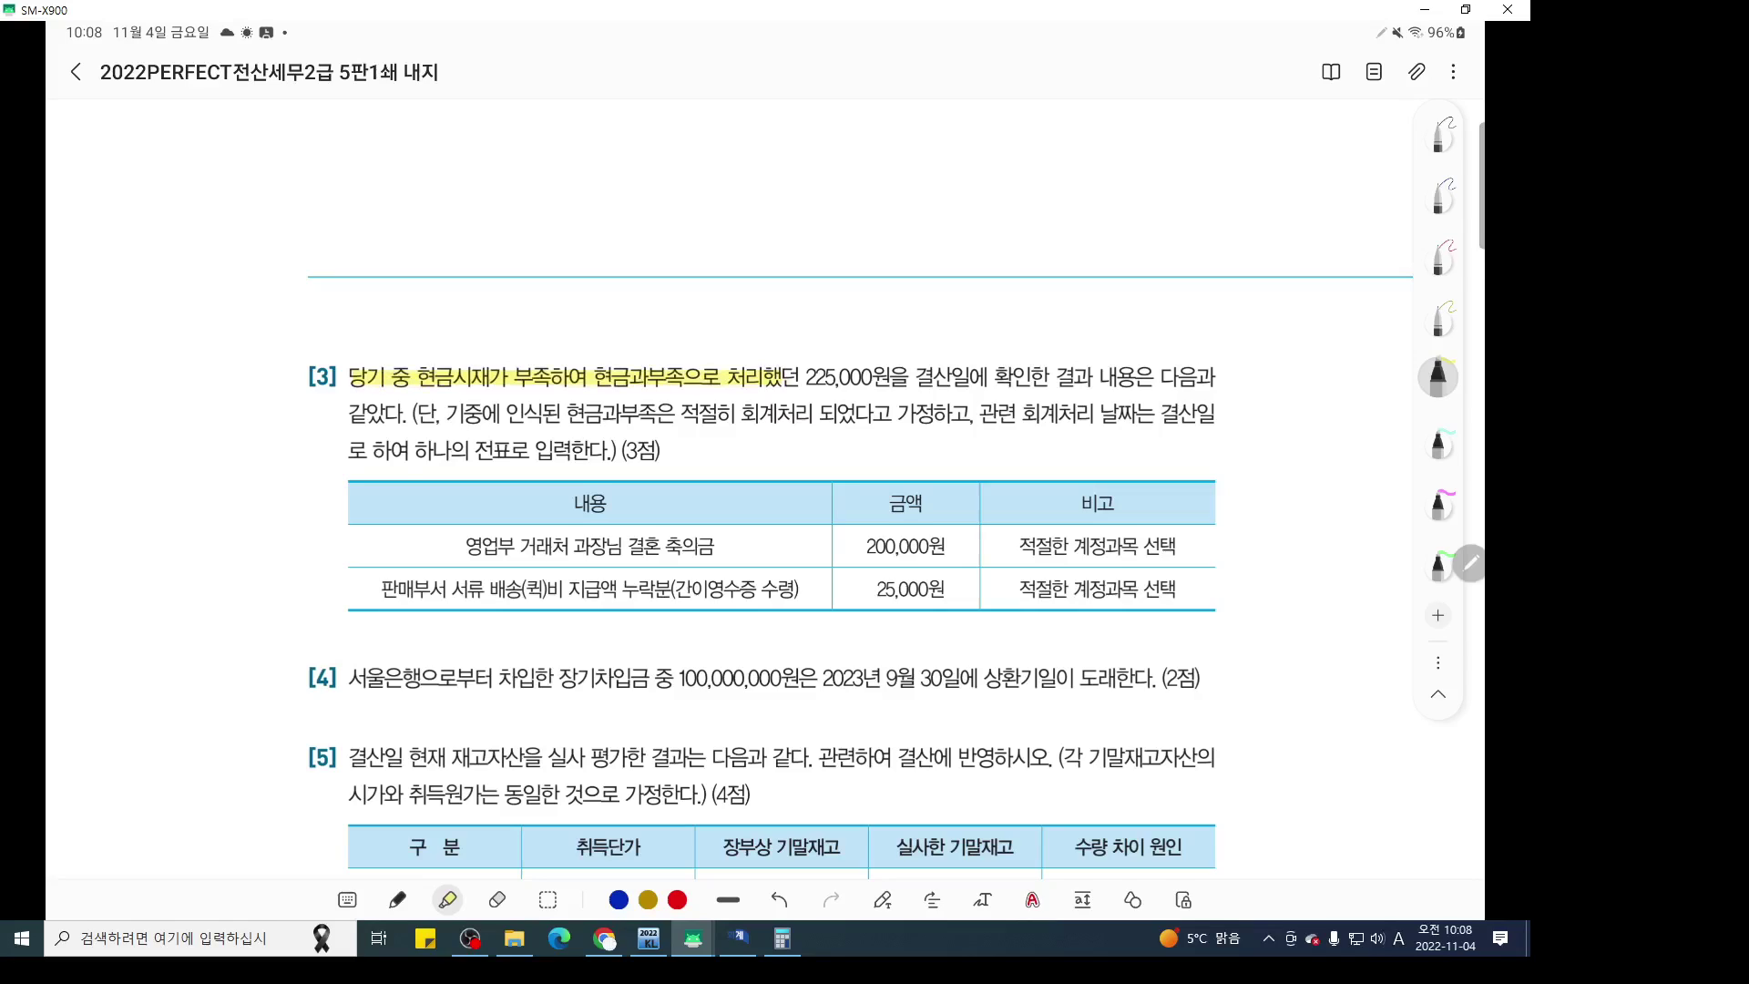
left_click(397, 900)
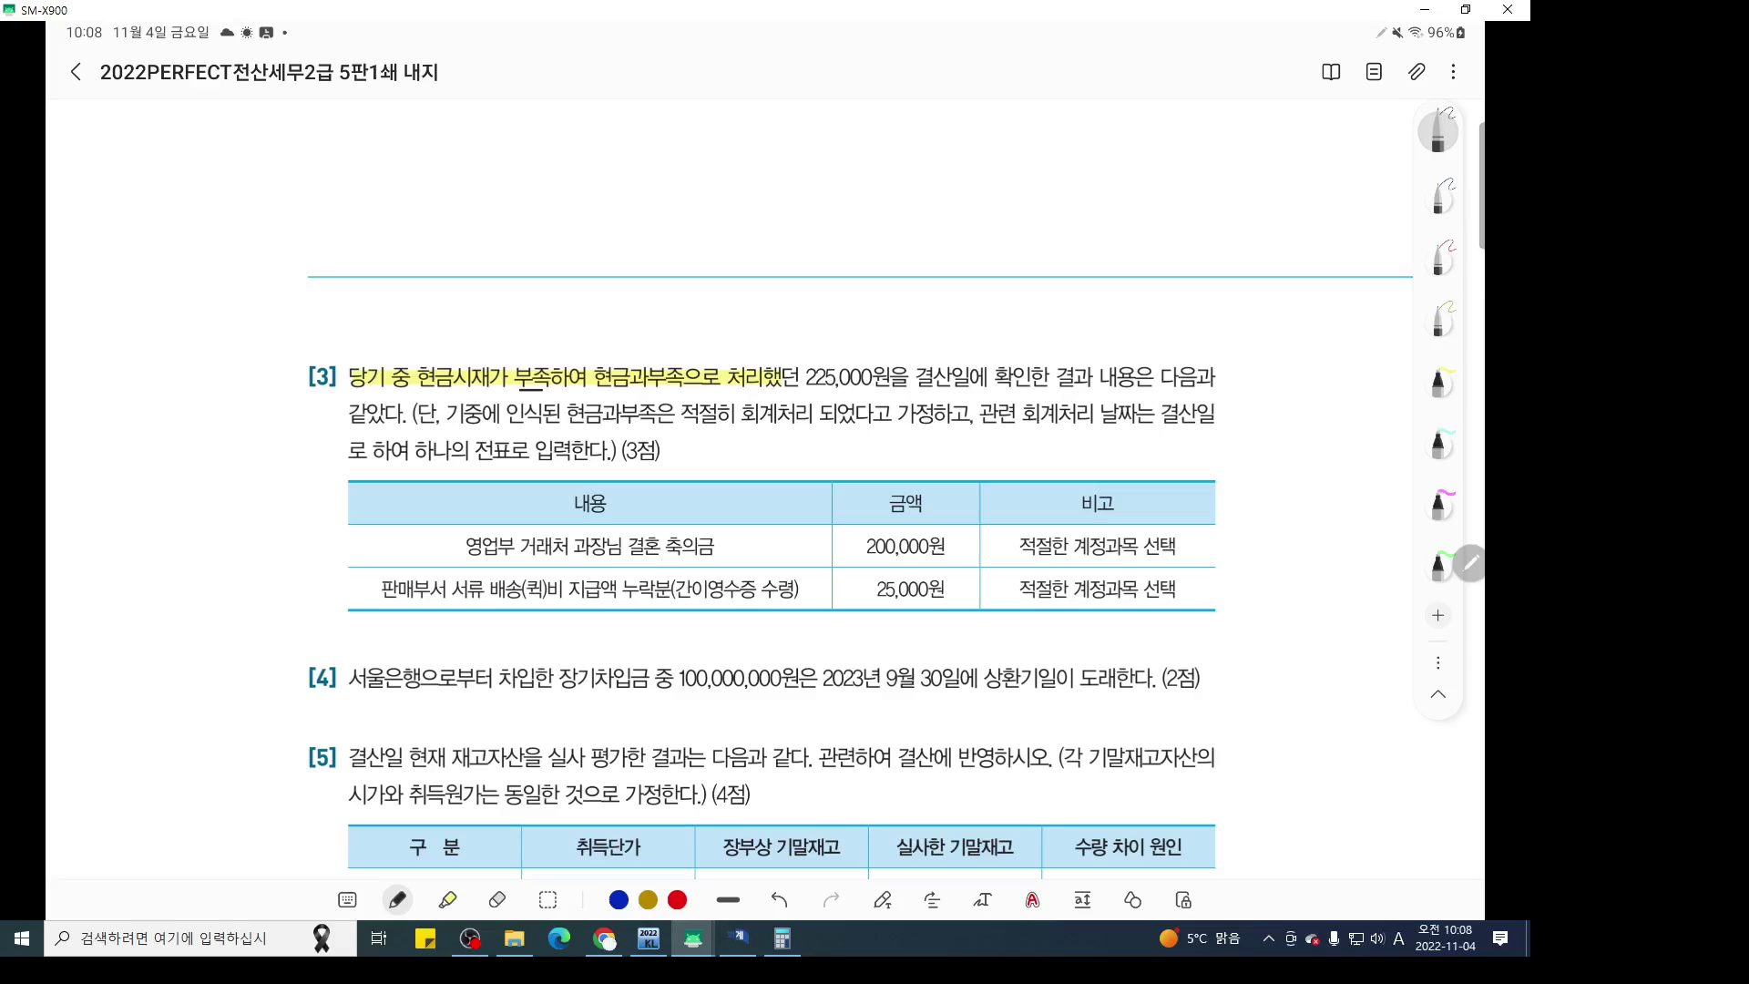
In [3]'s table, highlight 영업부 거래처, 결혼 축의, 판매부서 and 배송(퀵), and add an arrow to the delivery cost with the handwritten note 운반비
left_click(1438, 377)
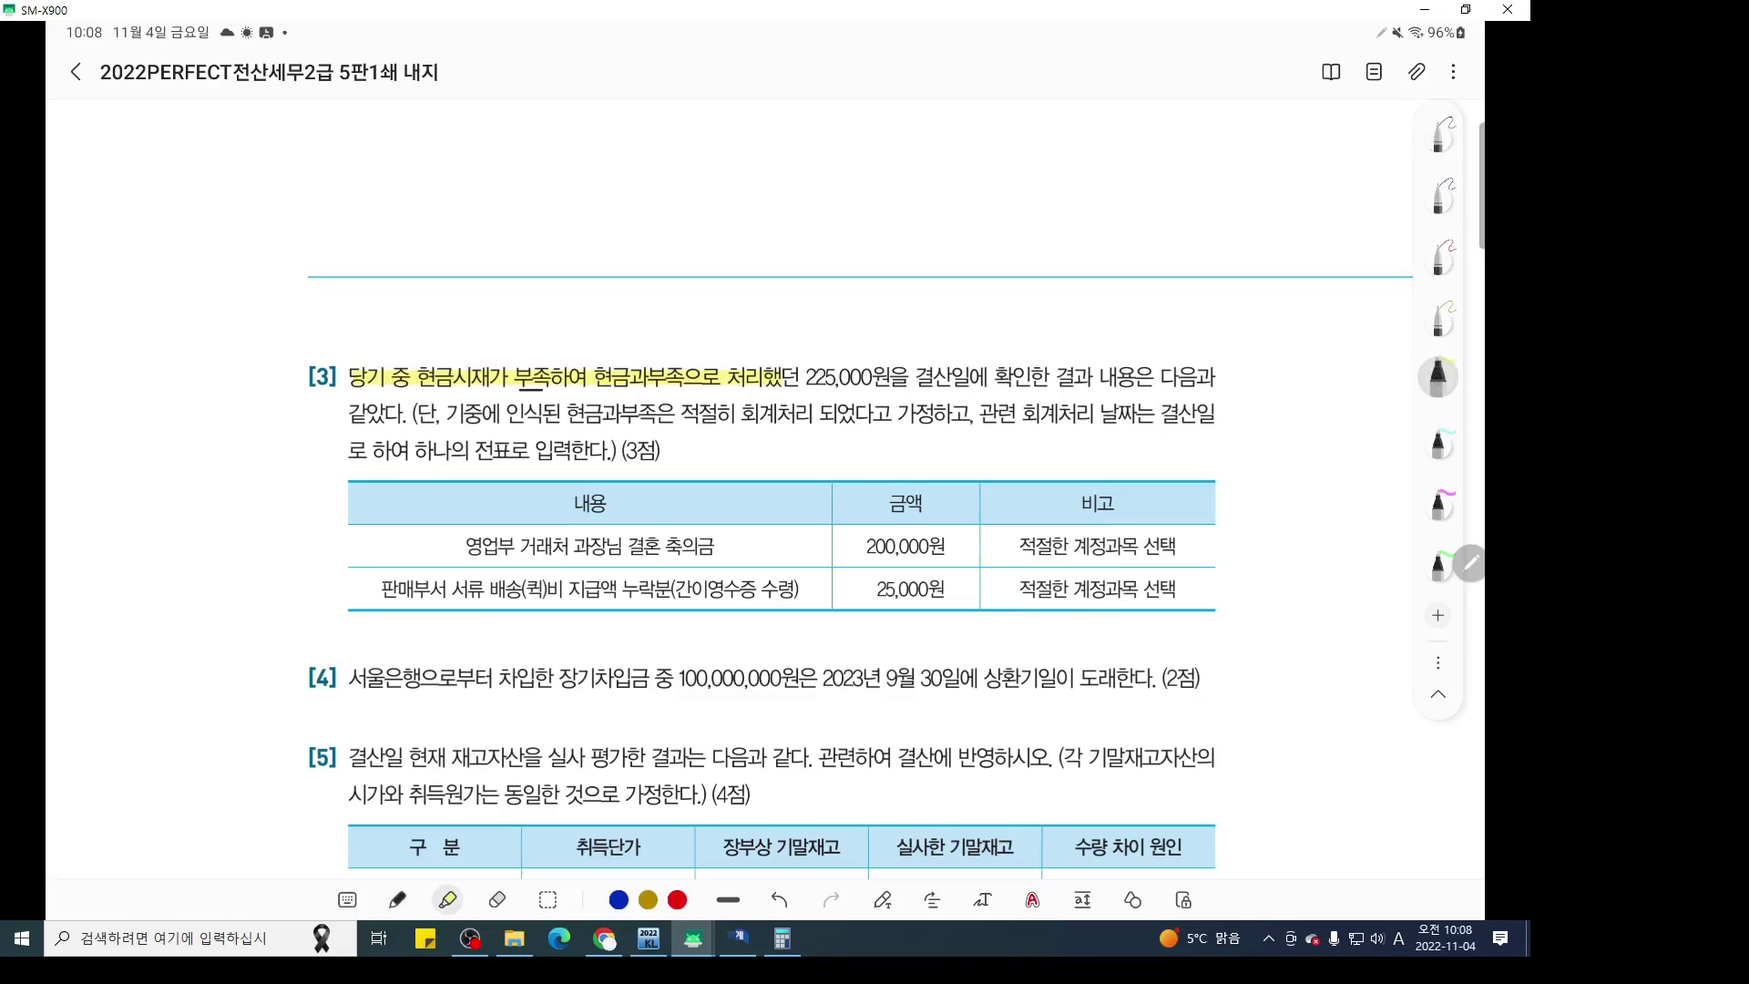
left_click_drag(466, 546, 682, 545)
left_click_drag(492, 589, 550, 588)
left_click_drag(382, 588, 445, 588)
left_click(1438, 132)
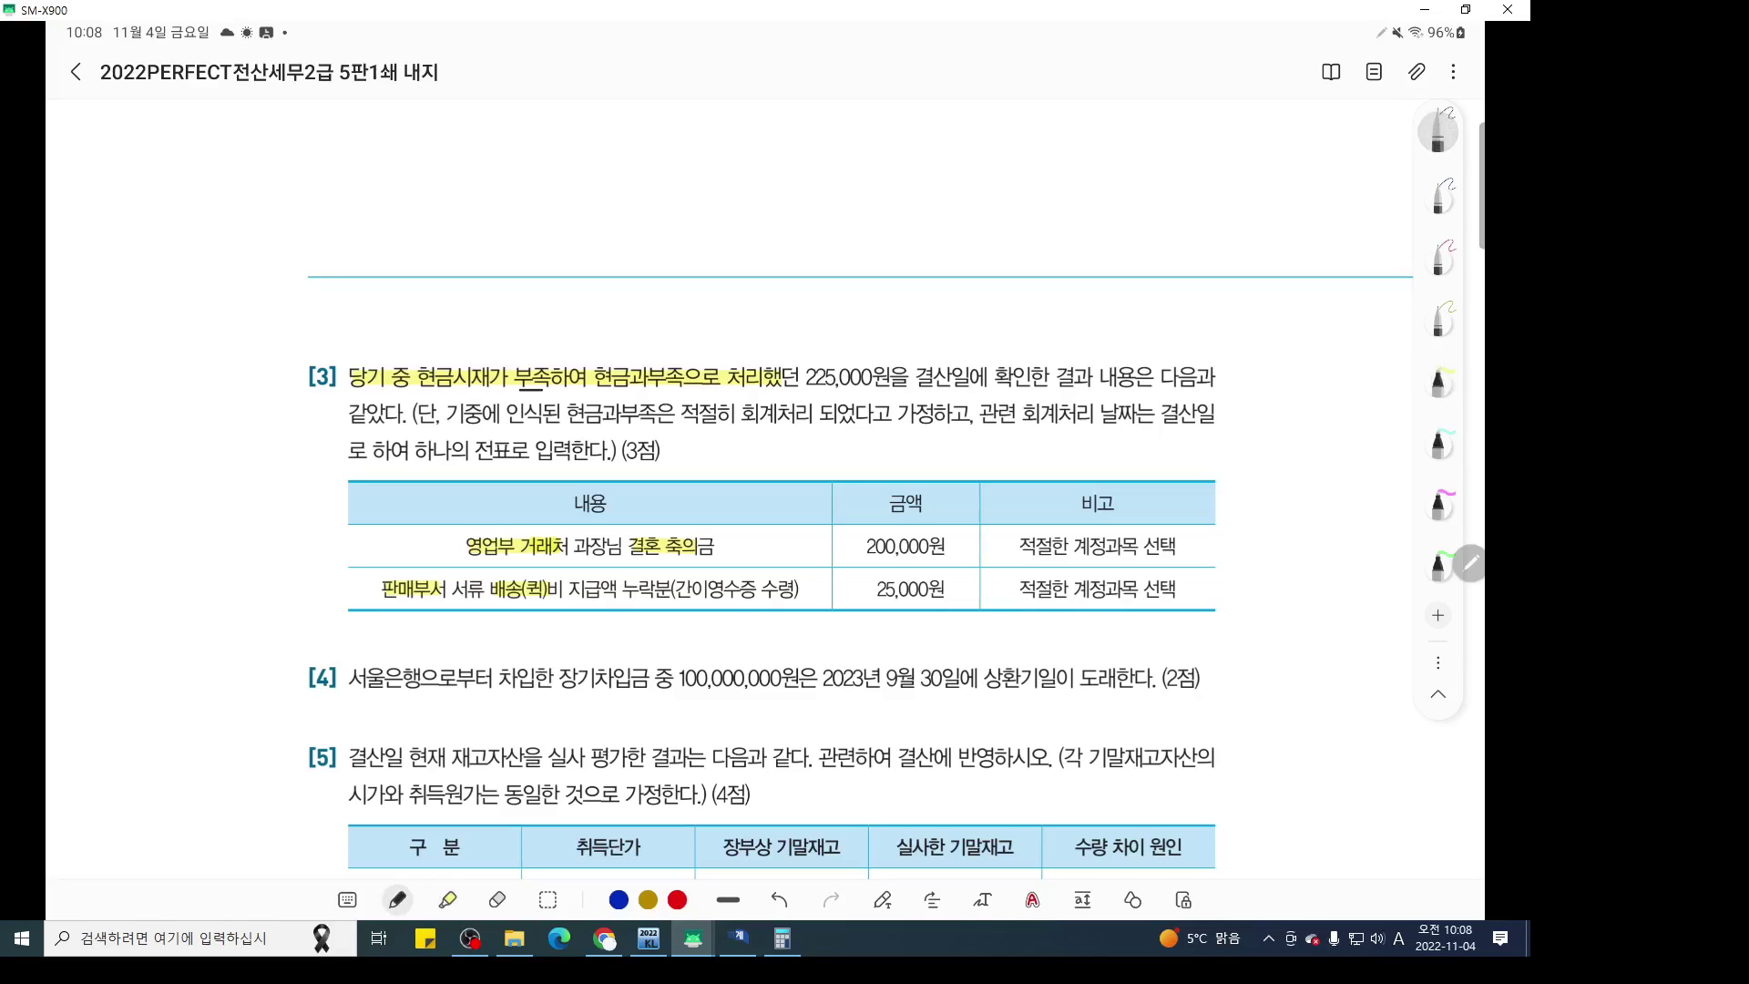
mouse_move(421, 594)
left_mouse_down()
mouse_move(487, 619)
mouse_move(517, 603)
mouse_move(535, 634)
mouse_move(587, 636)
left_mouse_up()
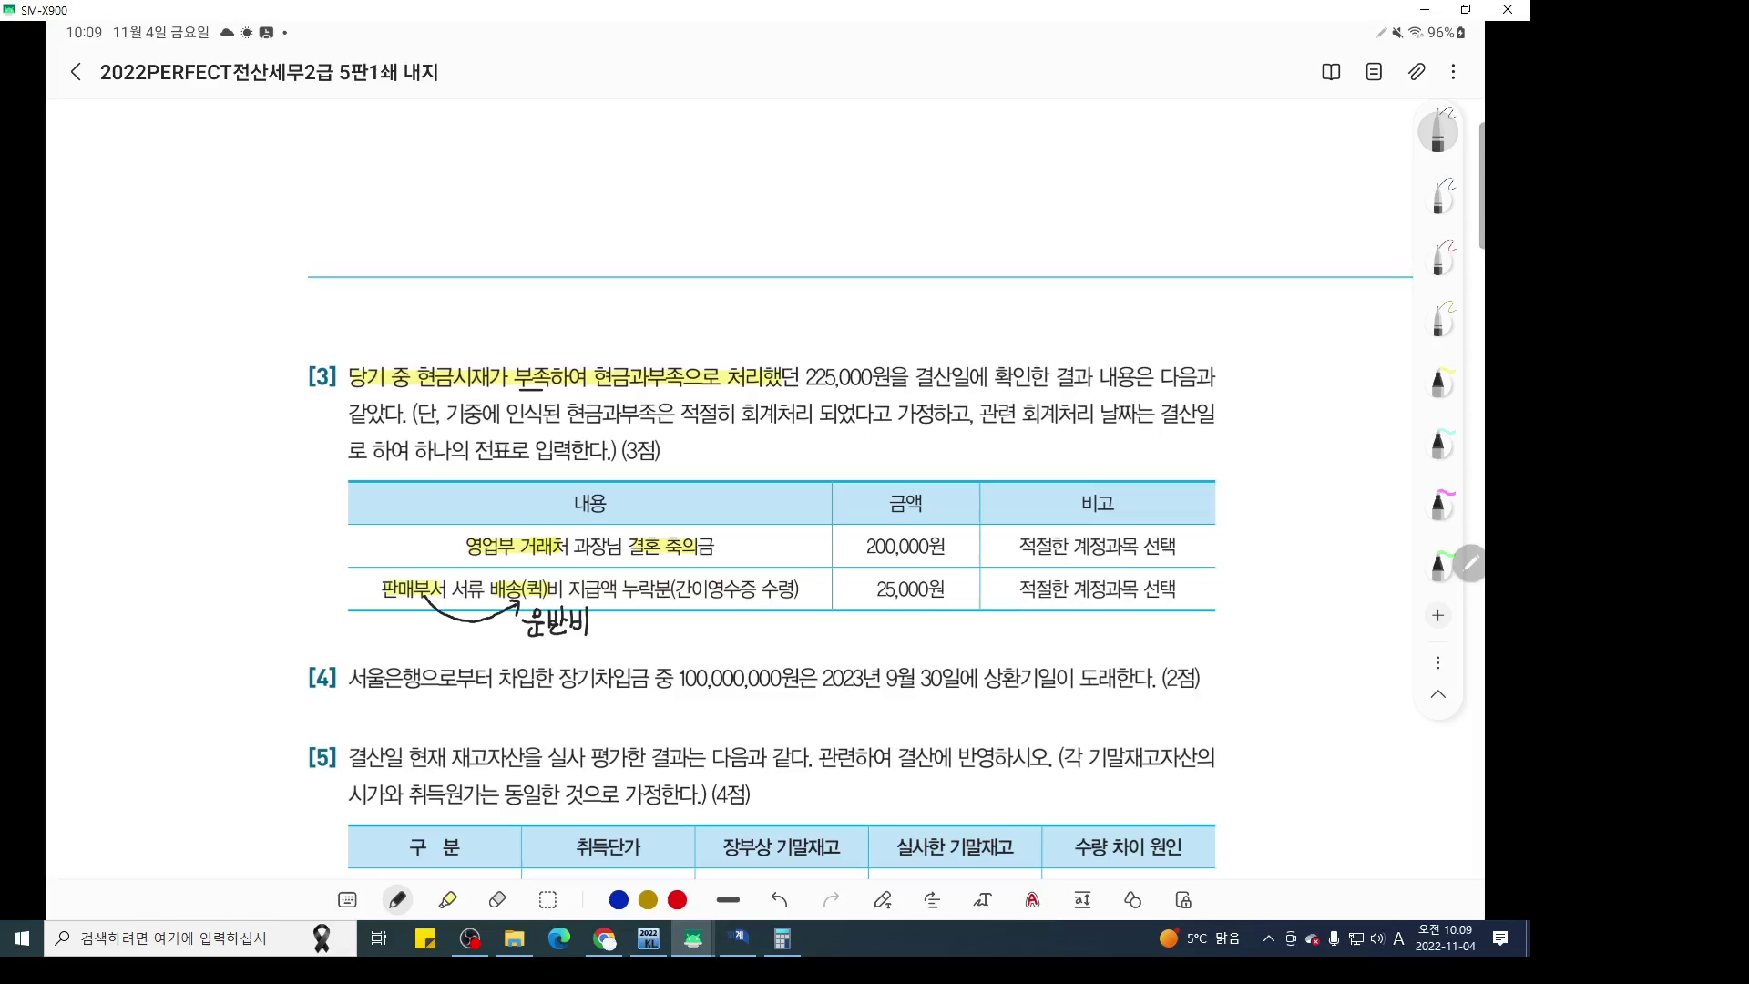
Switch back to KcLep's 일반전표입력 and enter a December 31 debit line of 200,000 to 0813 접대비
left_click(738, 938)
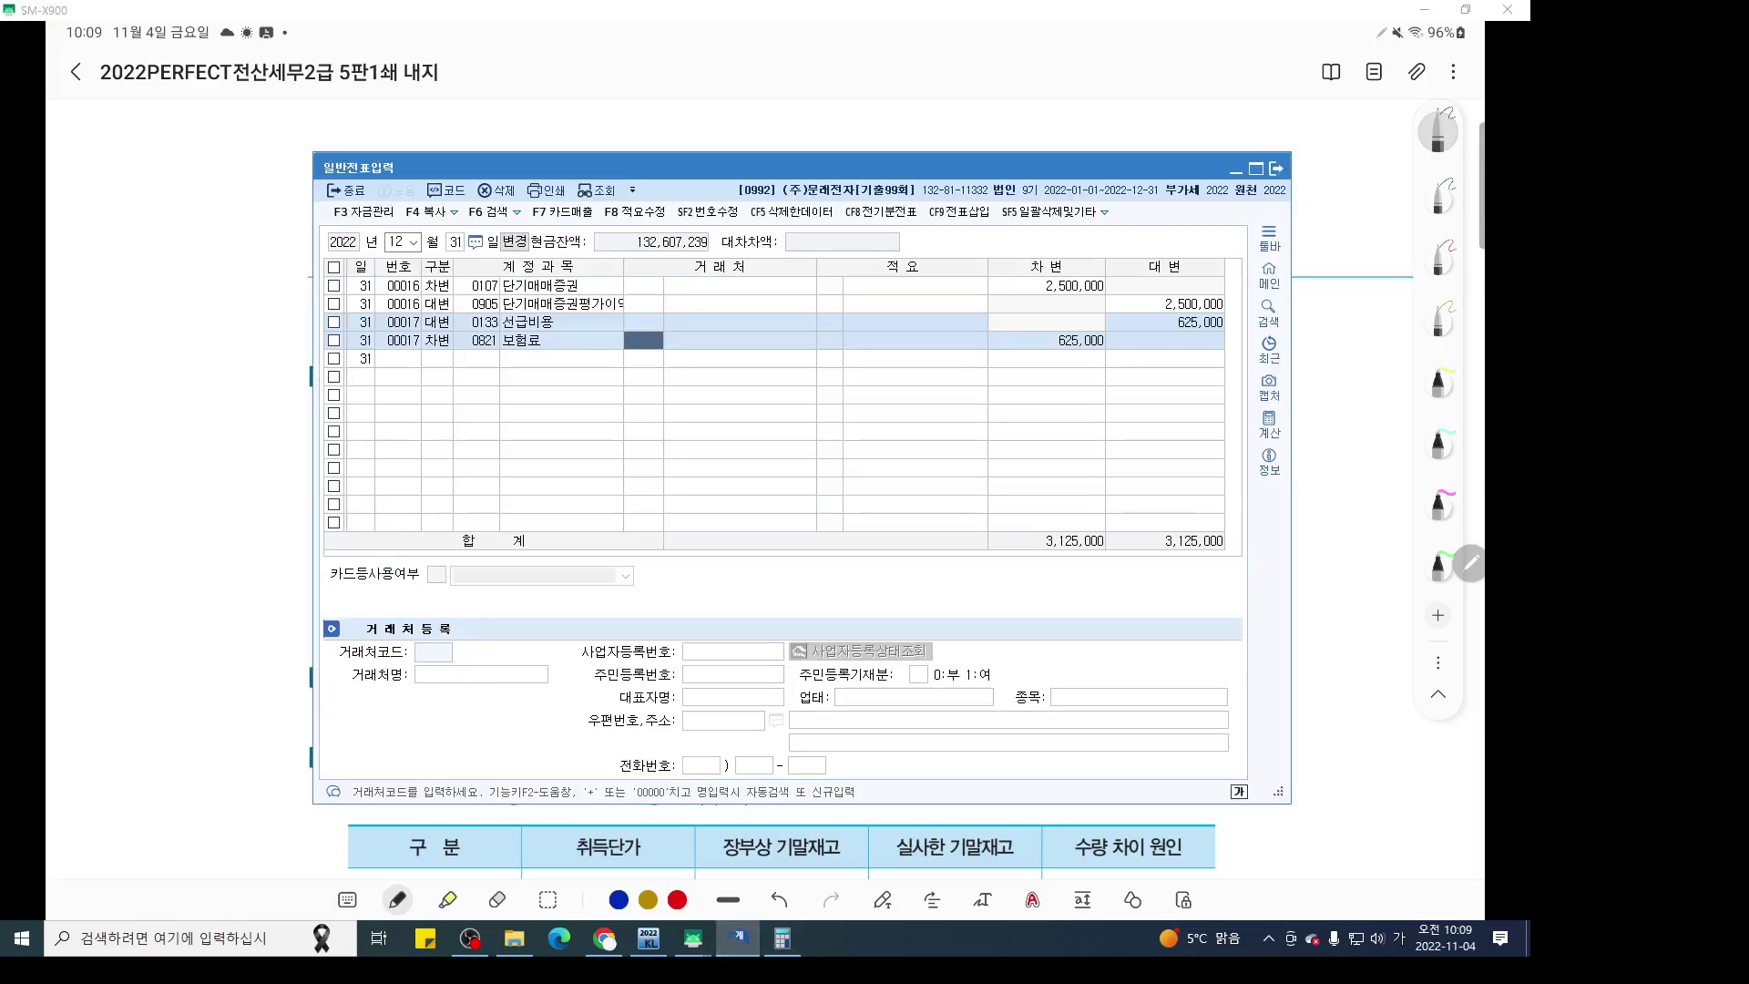
left_click(437, 359)
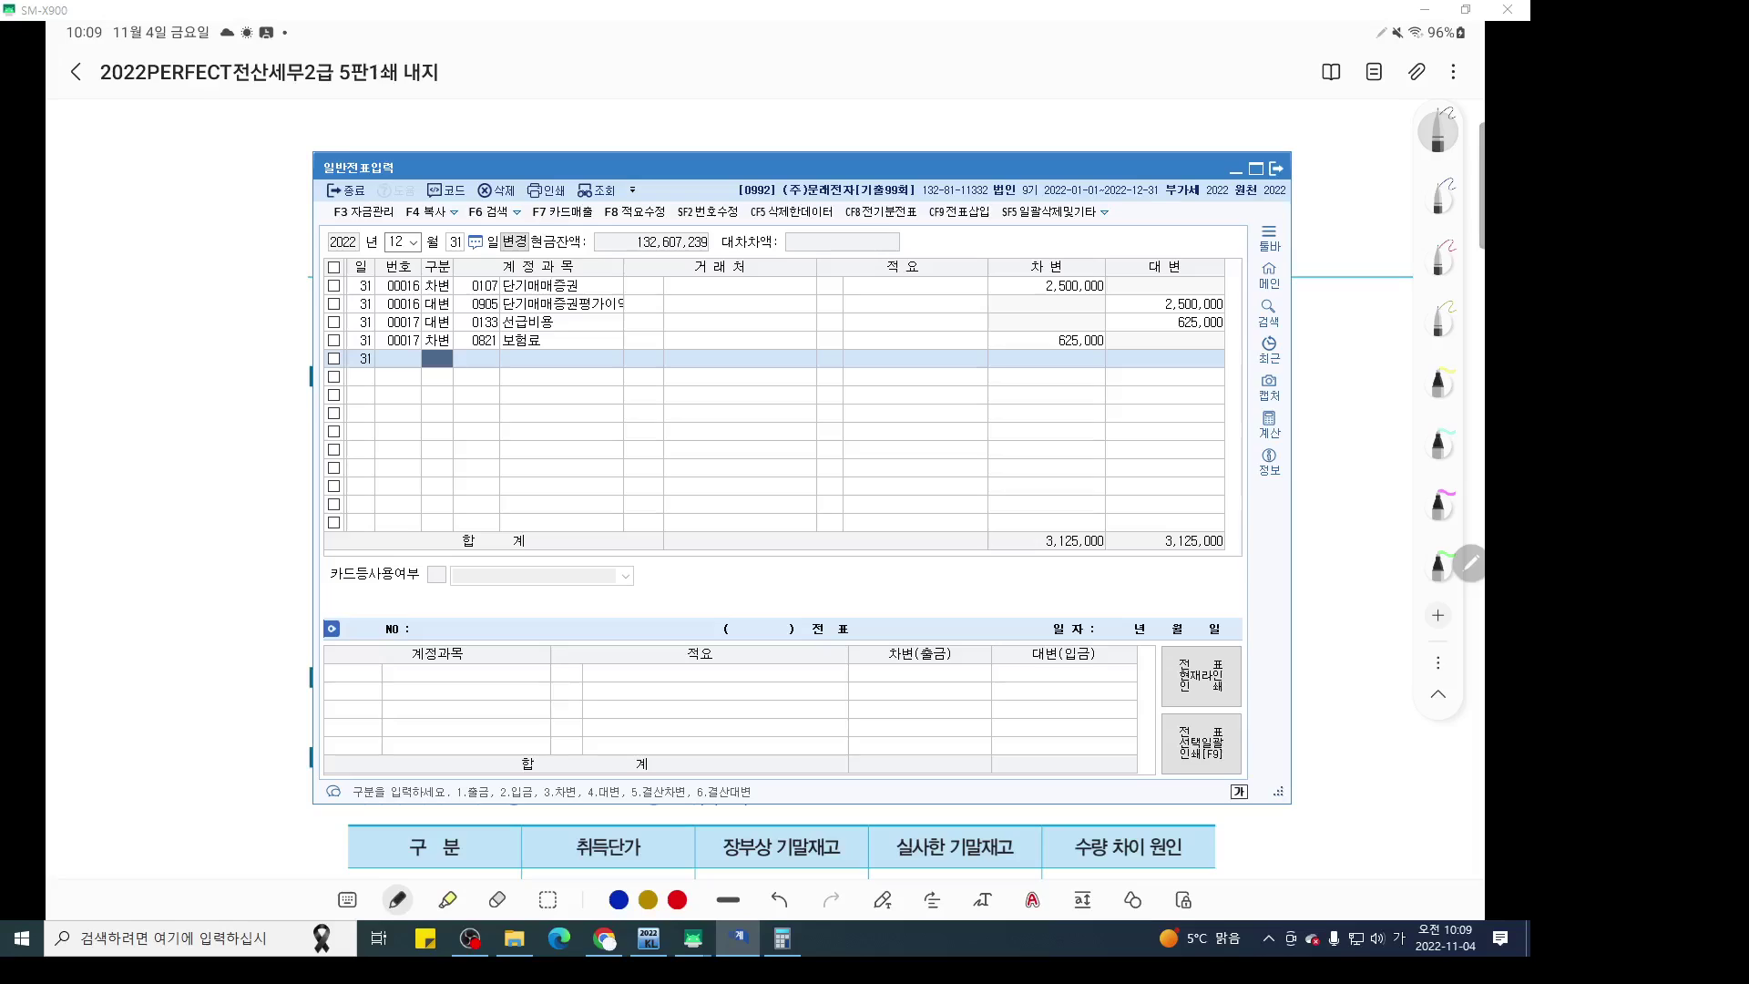
type("3")
key("Return")
type("813")
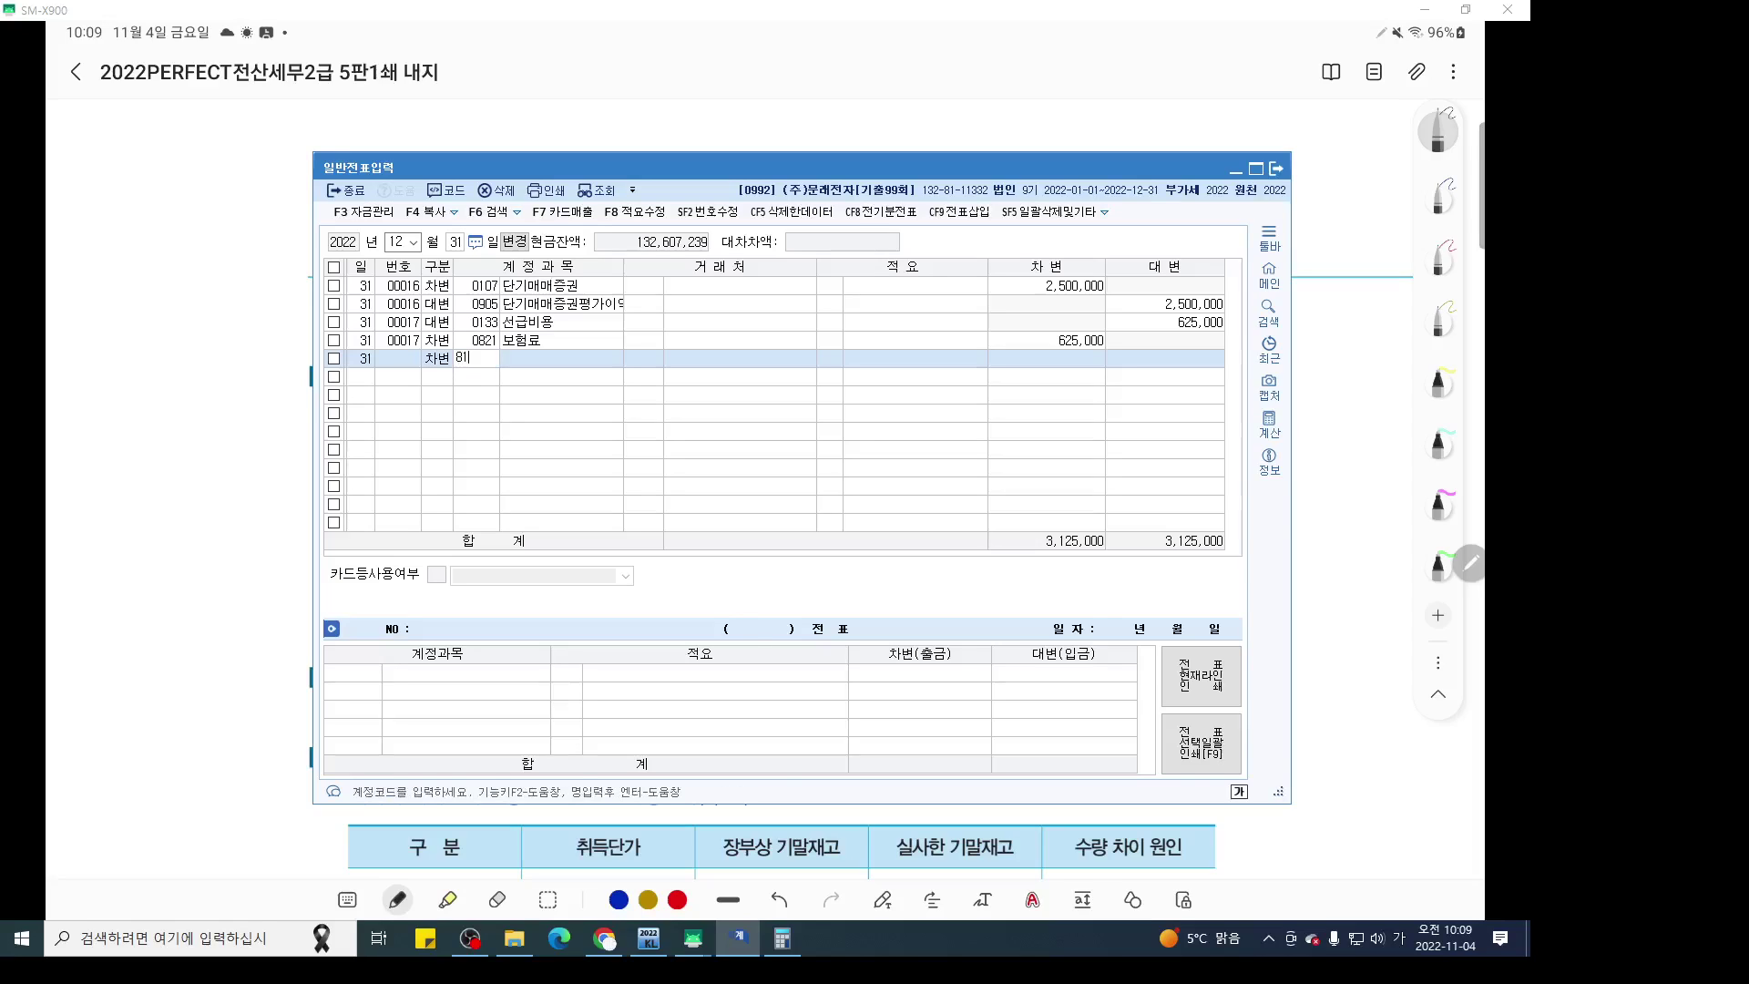
key("Return")
key("Return")
key("Return")
type("2000000")
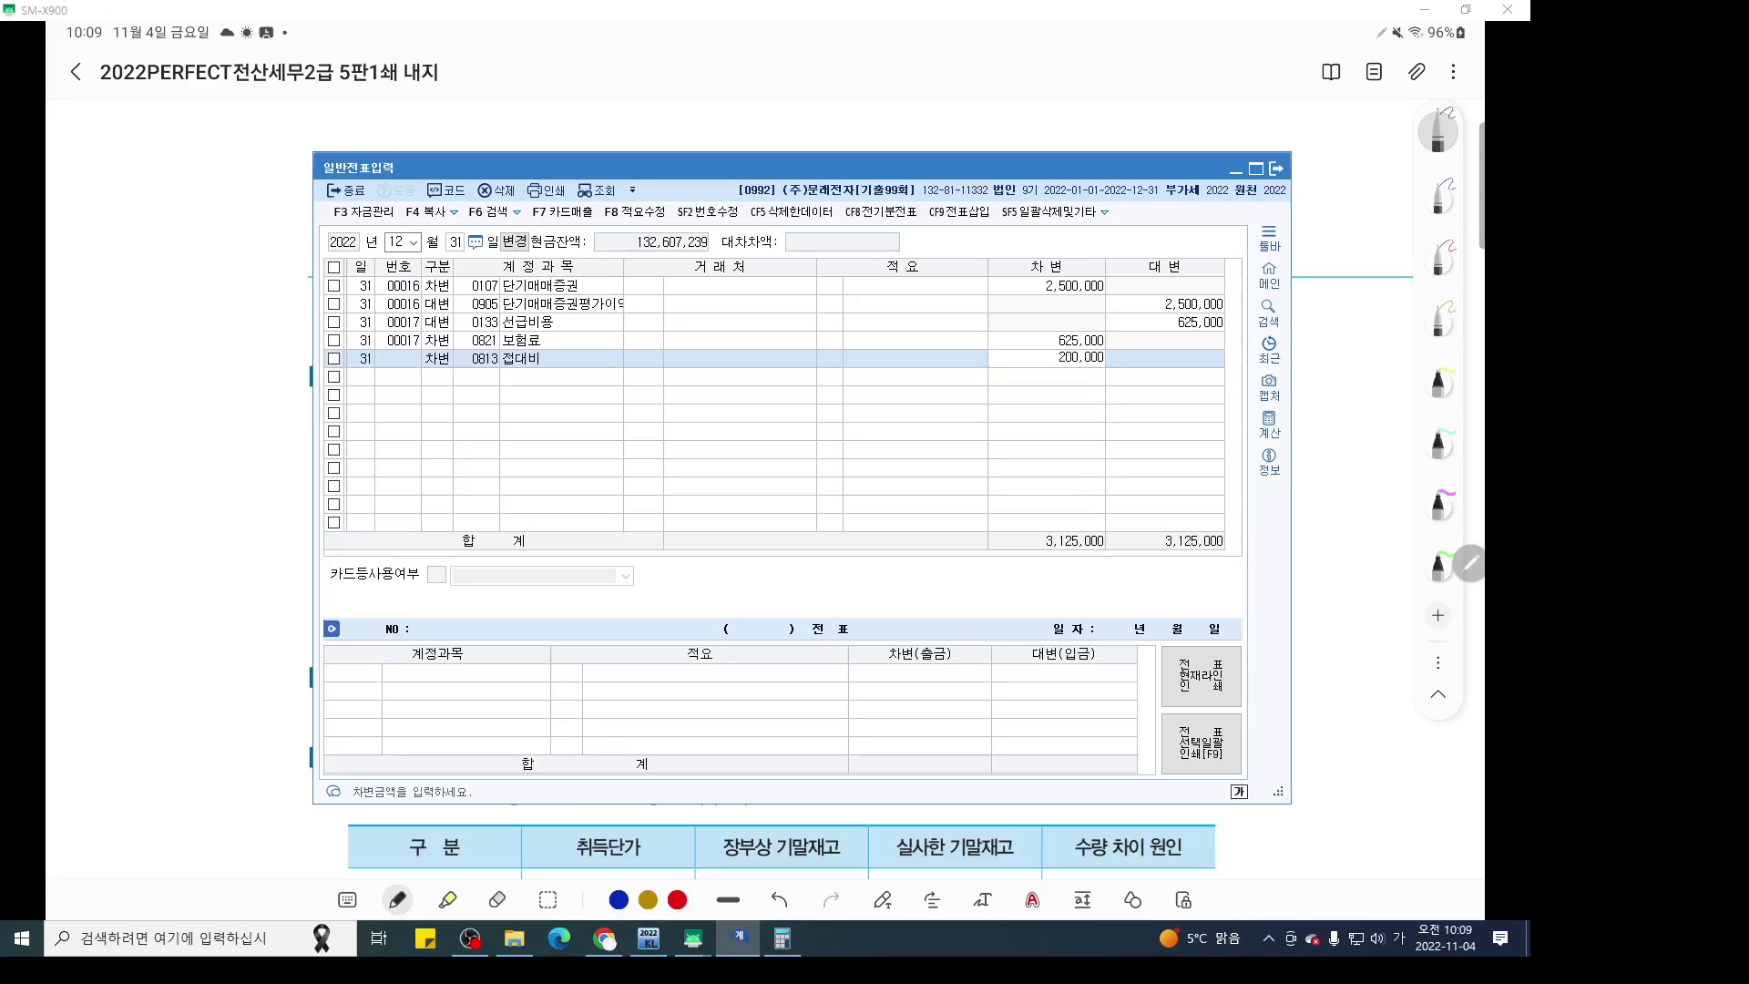
key("Return")
Add a debit line of 25,000 to 0824 운반비, the 판매관리비 account
type("3")
key("Return")
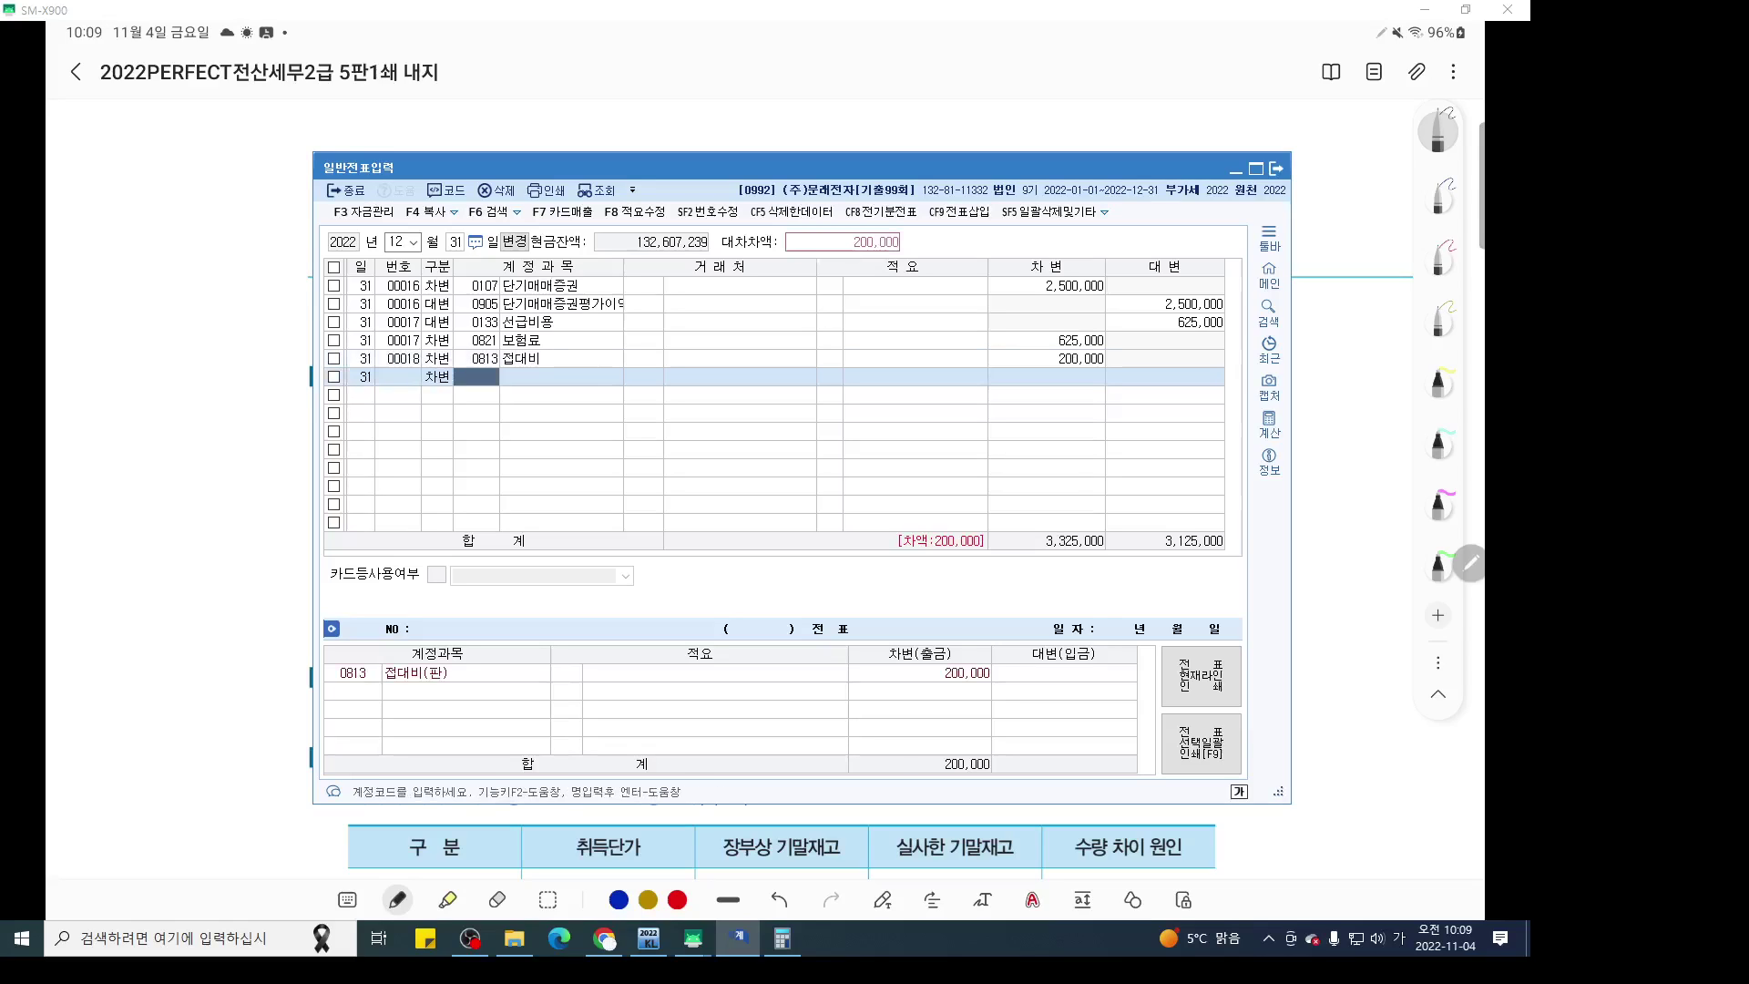
type("운반비")
key("Return")
key("Down")
key("Down")
key("Down")
key("Down")
key("Down")
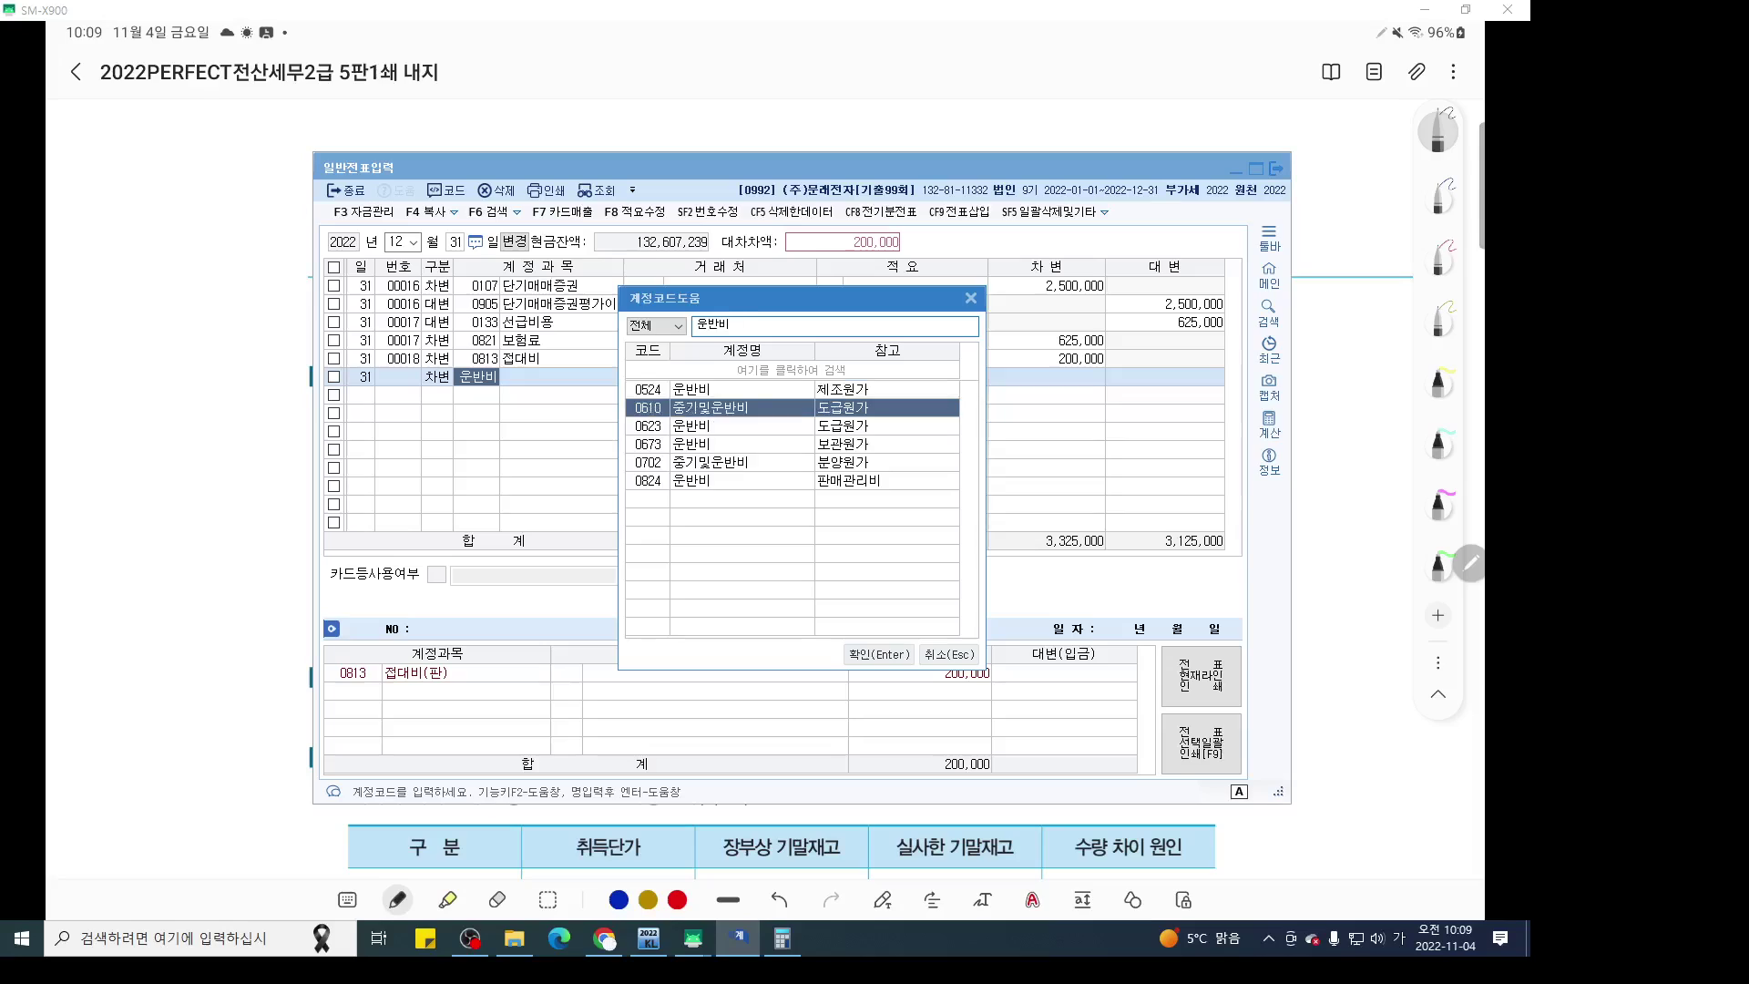
key("Return")
key("Return")
key("Return")
key("Return")
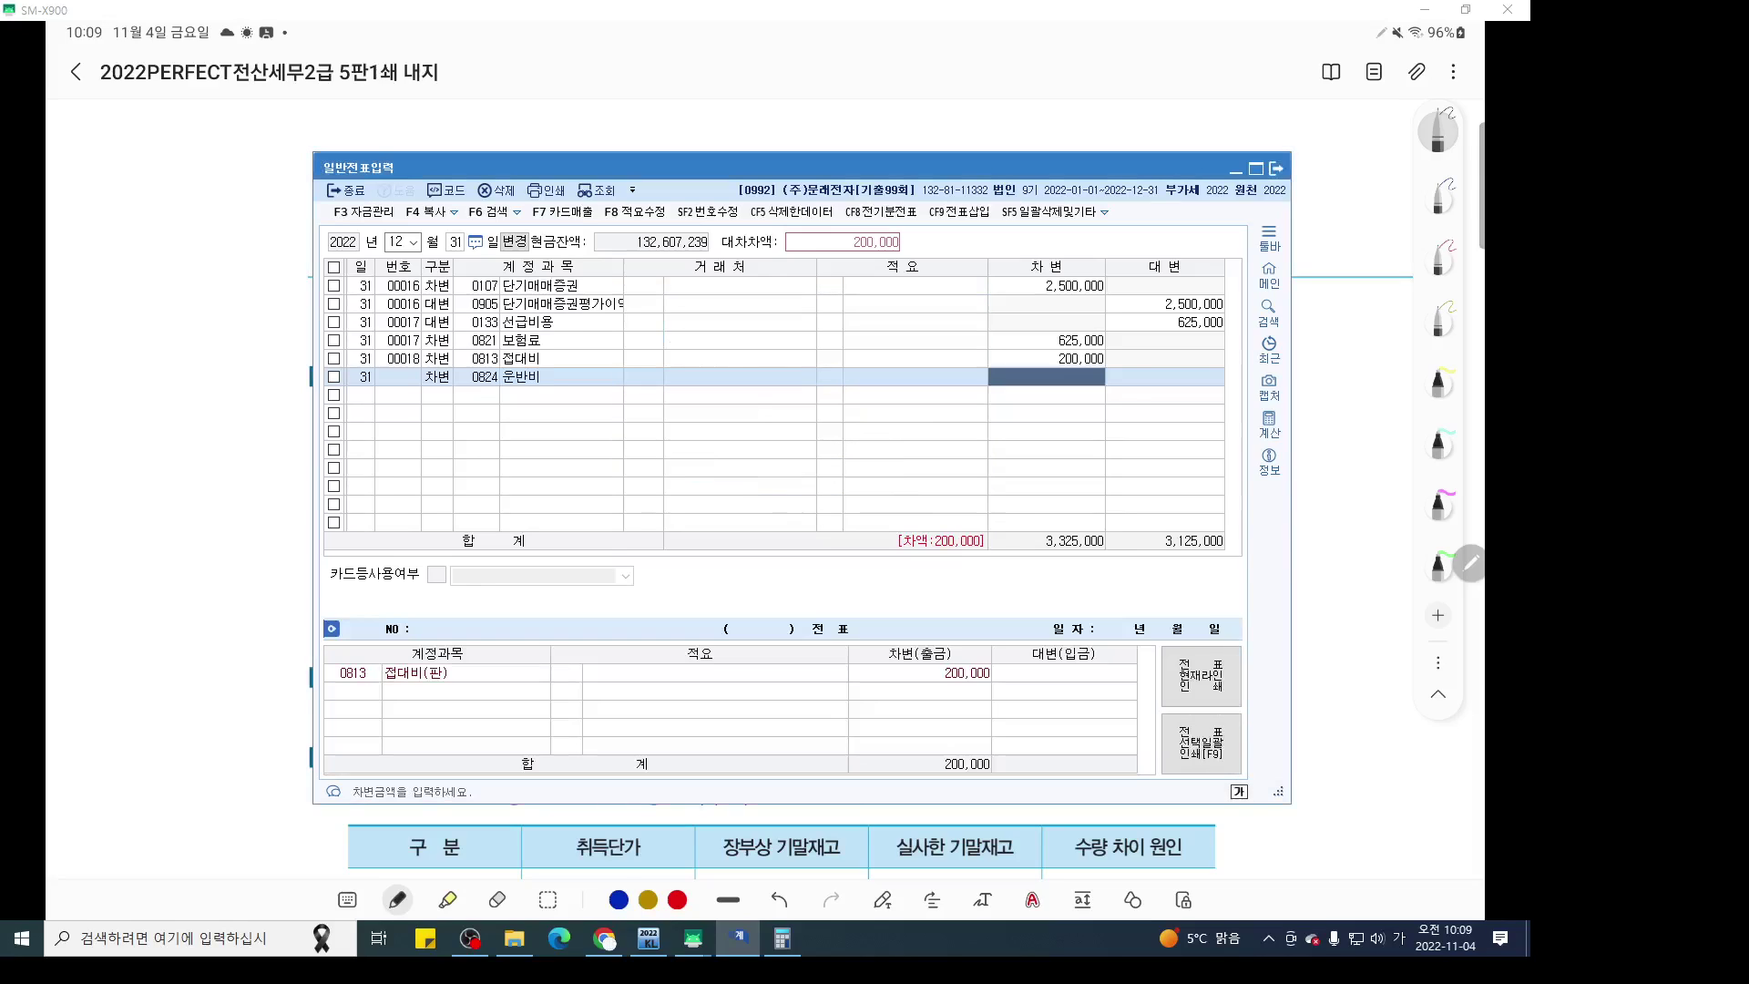
type("250000")
key("Return")
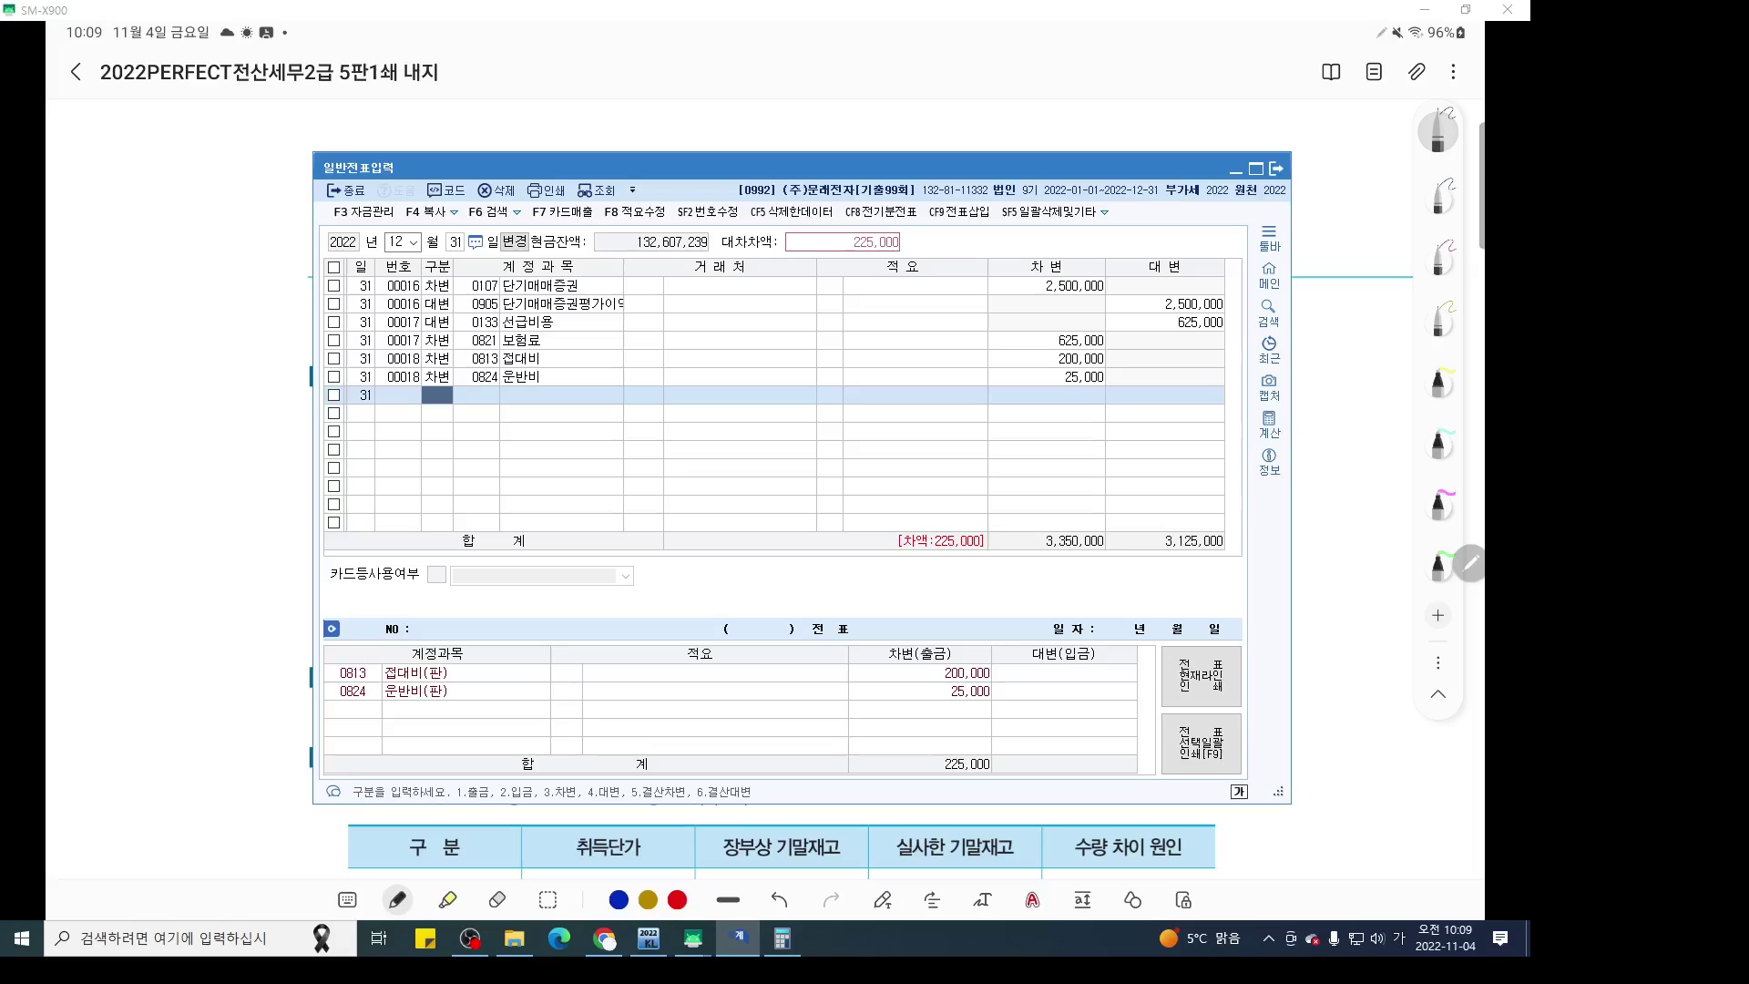
Enter the balancing credit line of 225,000 to 0141 현금과부족
type("4")
key("Return")
type("현금과")
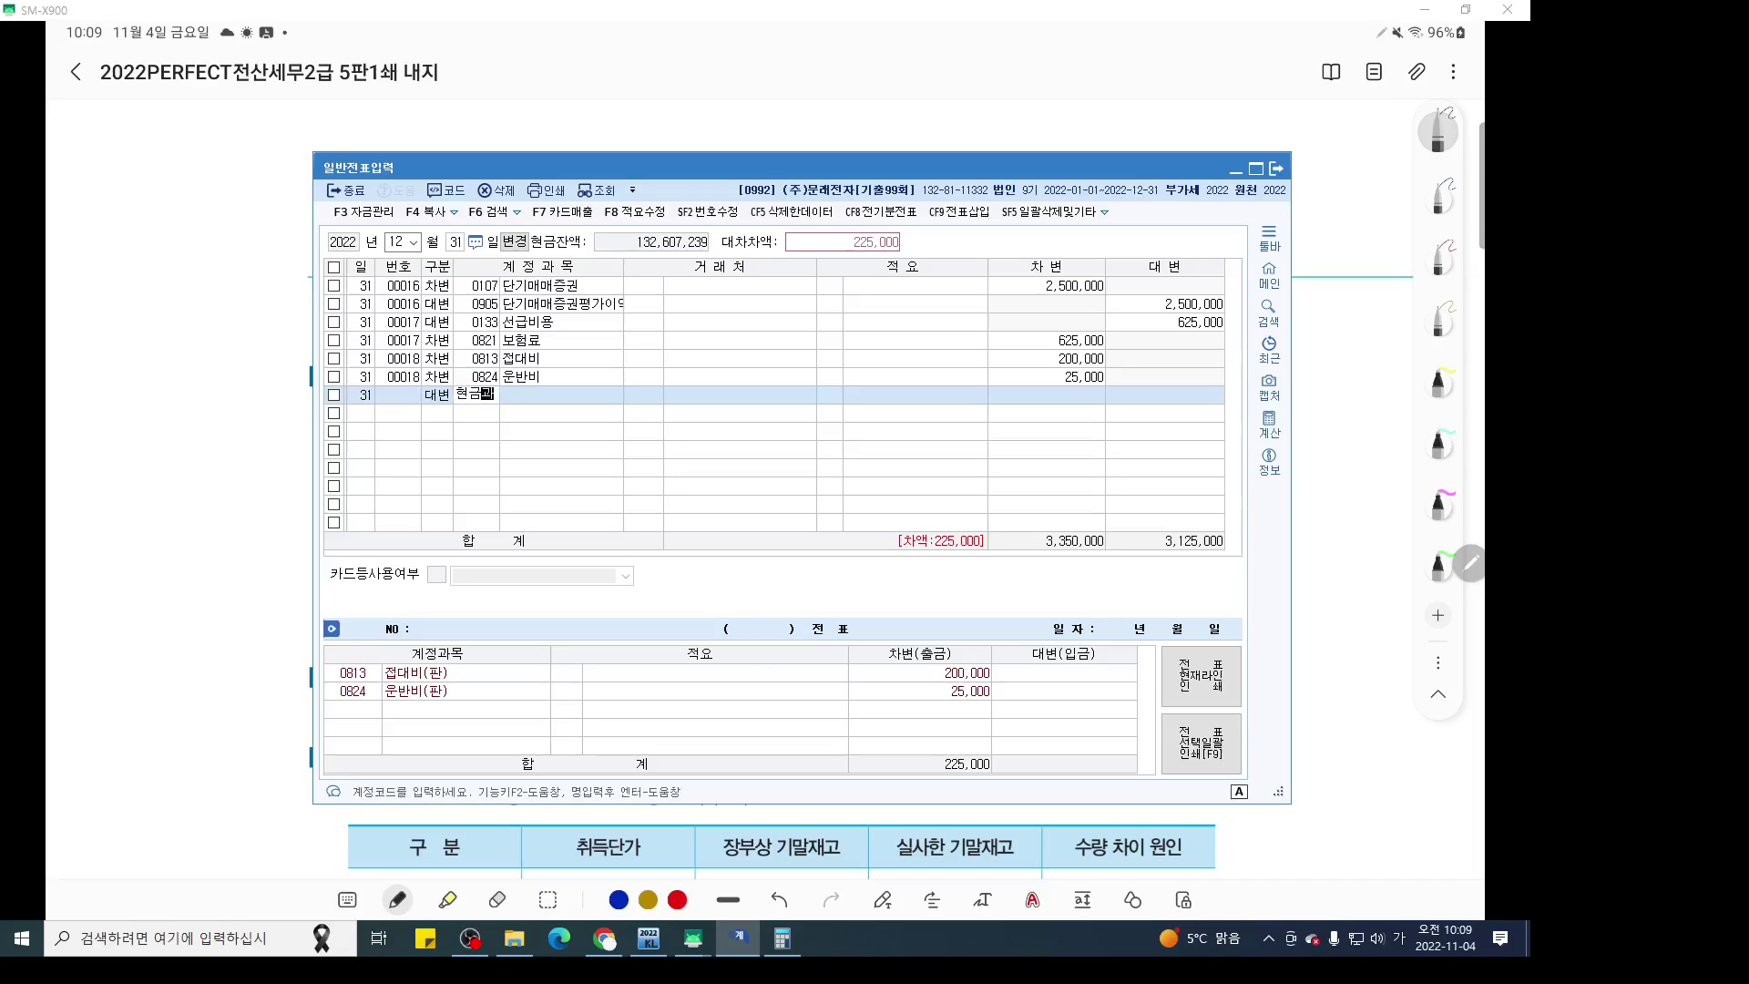
key("Return")
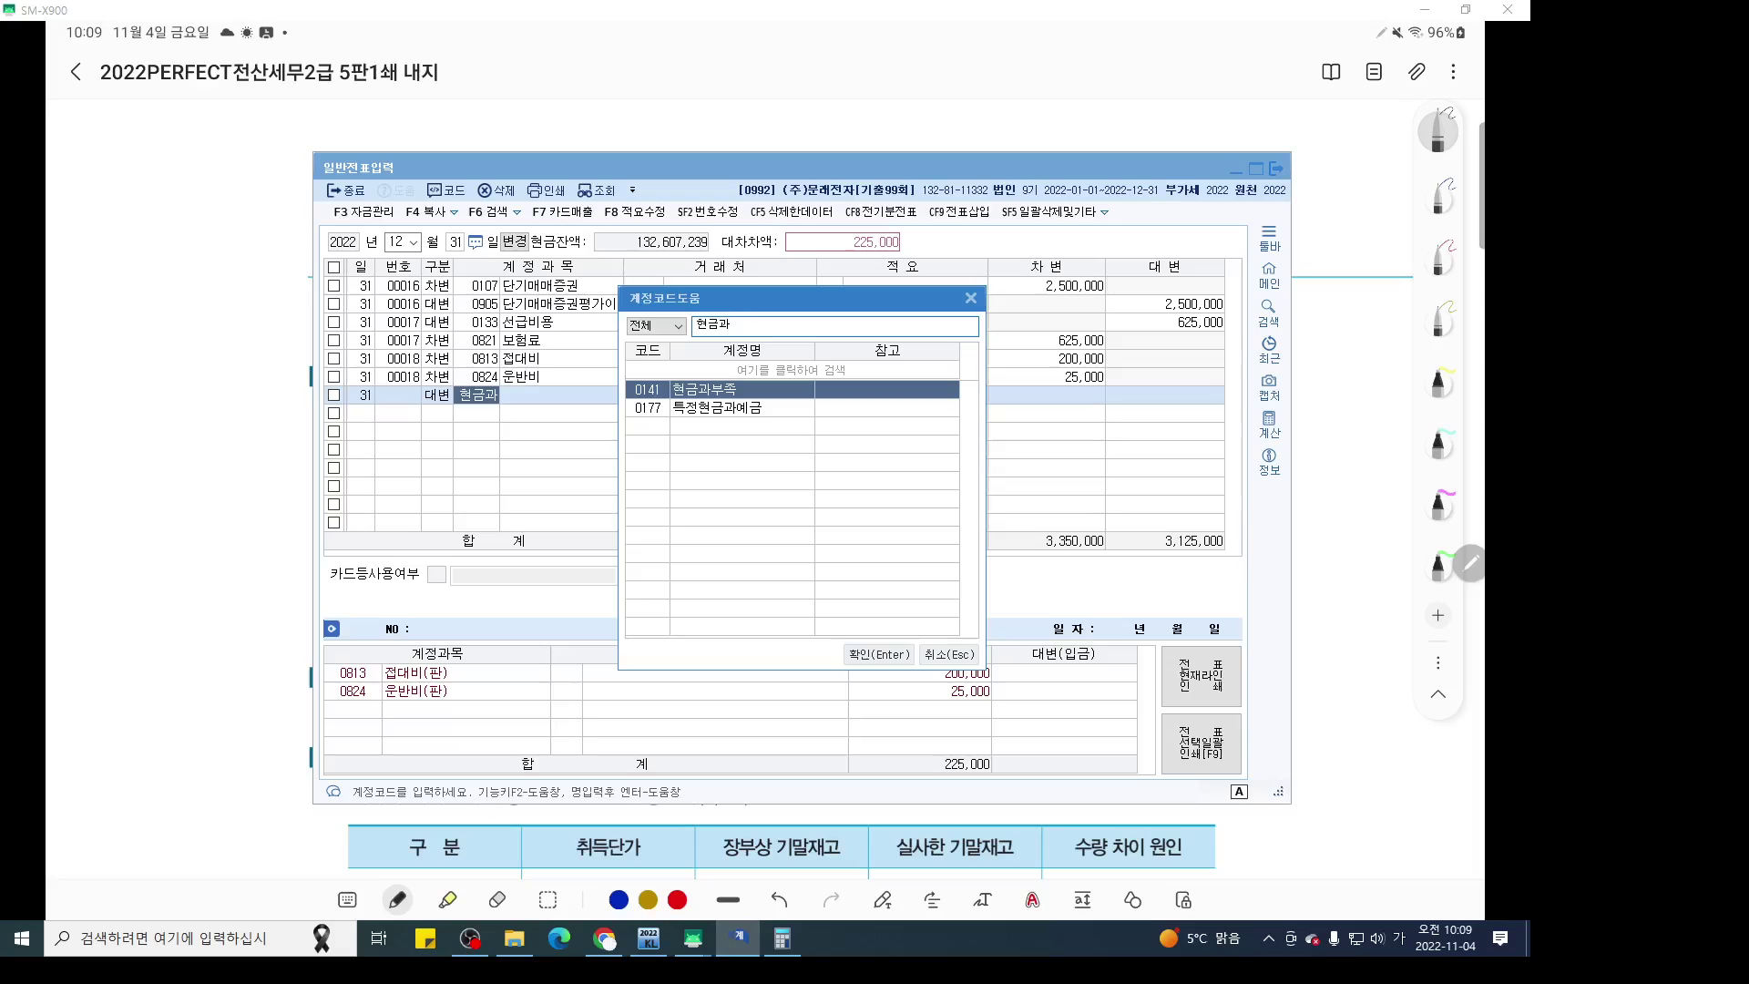
key("Return")
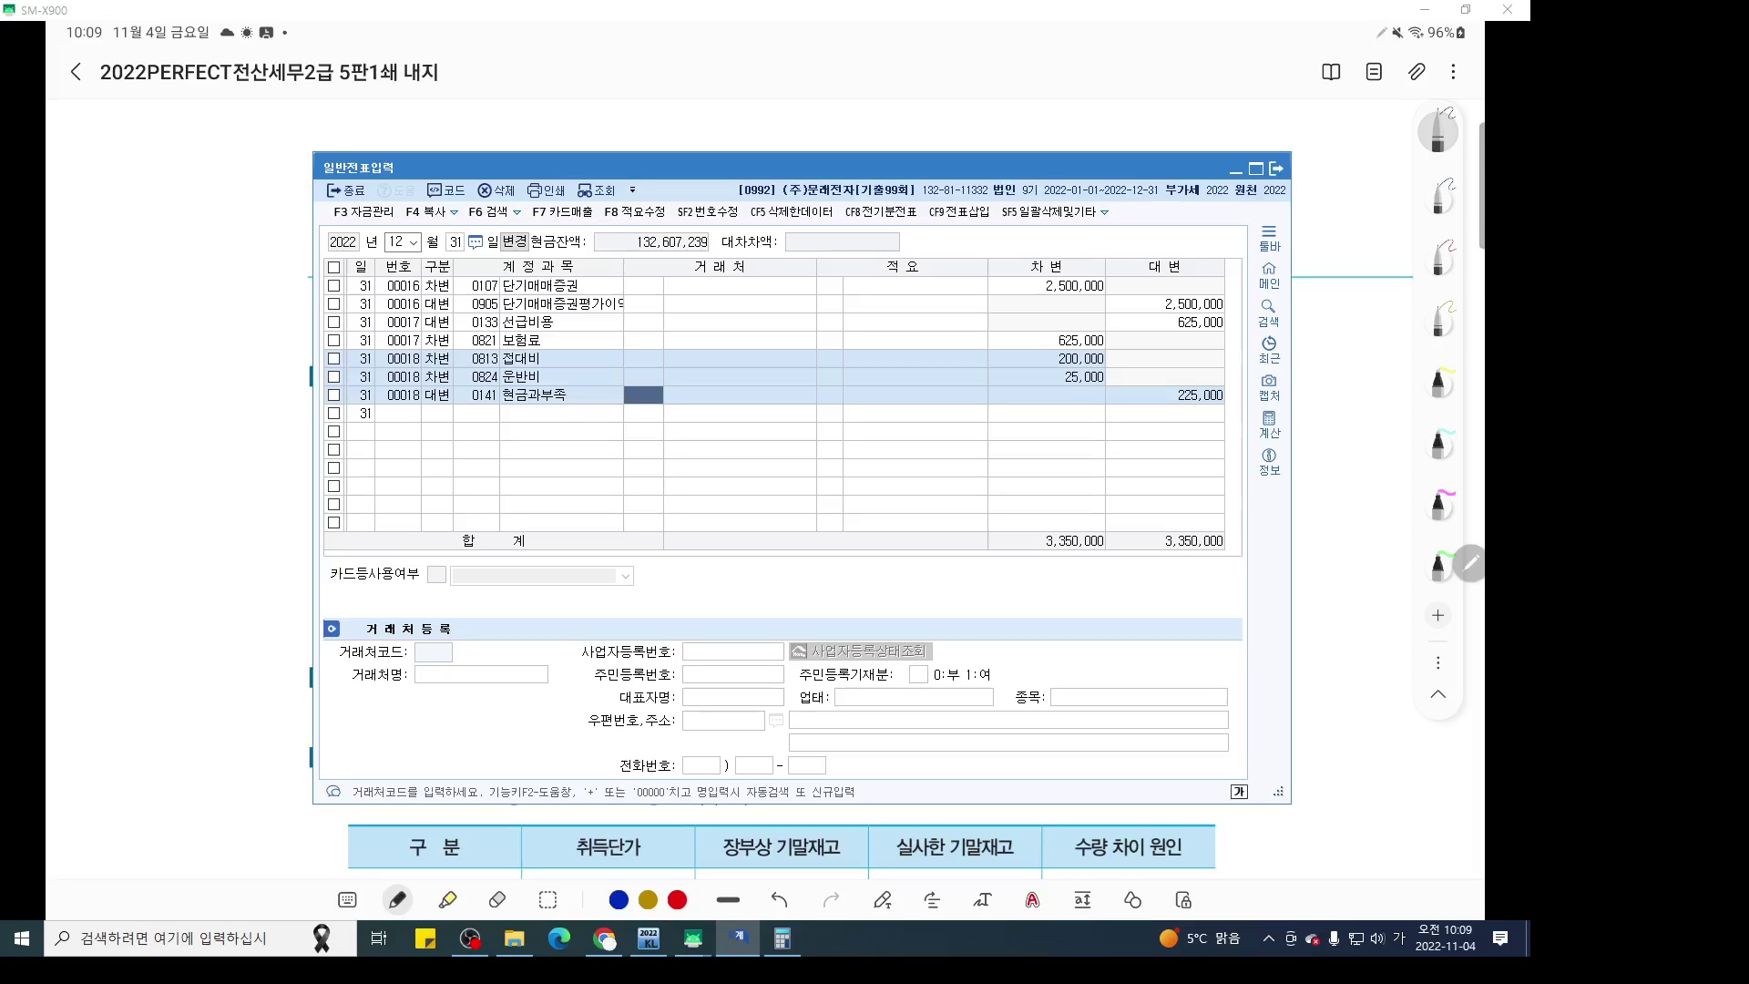
Switch to the exam document and mark 장기차입금 and the 2023년 9월 30일 repayment date in [4] with the screen pen
key("alt+Tab")
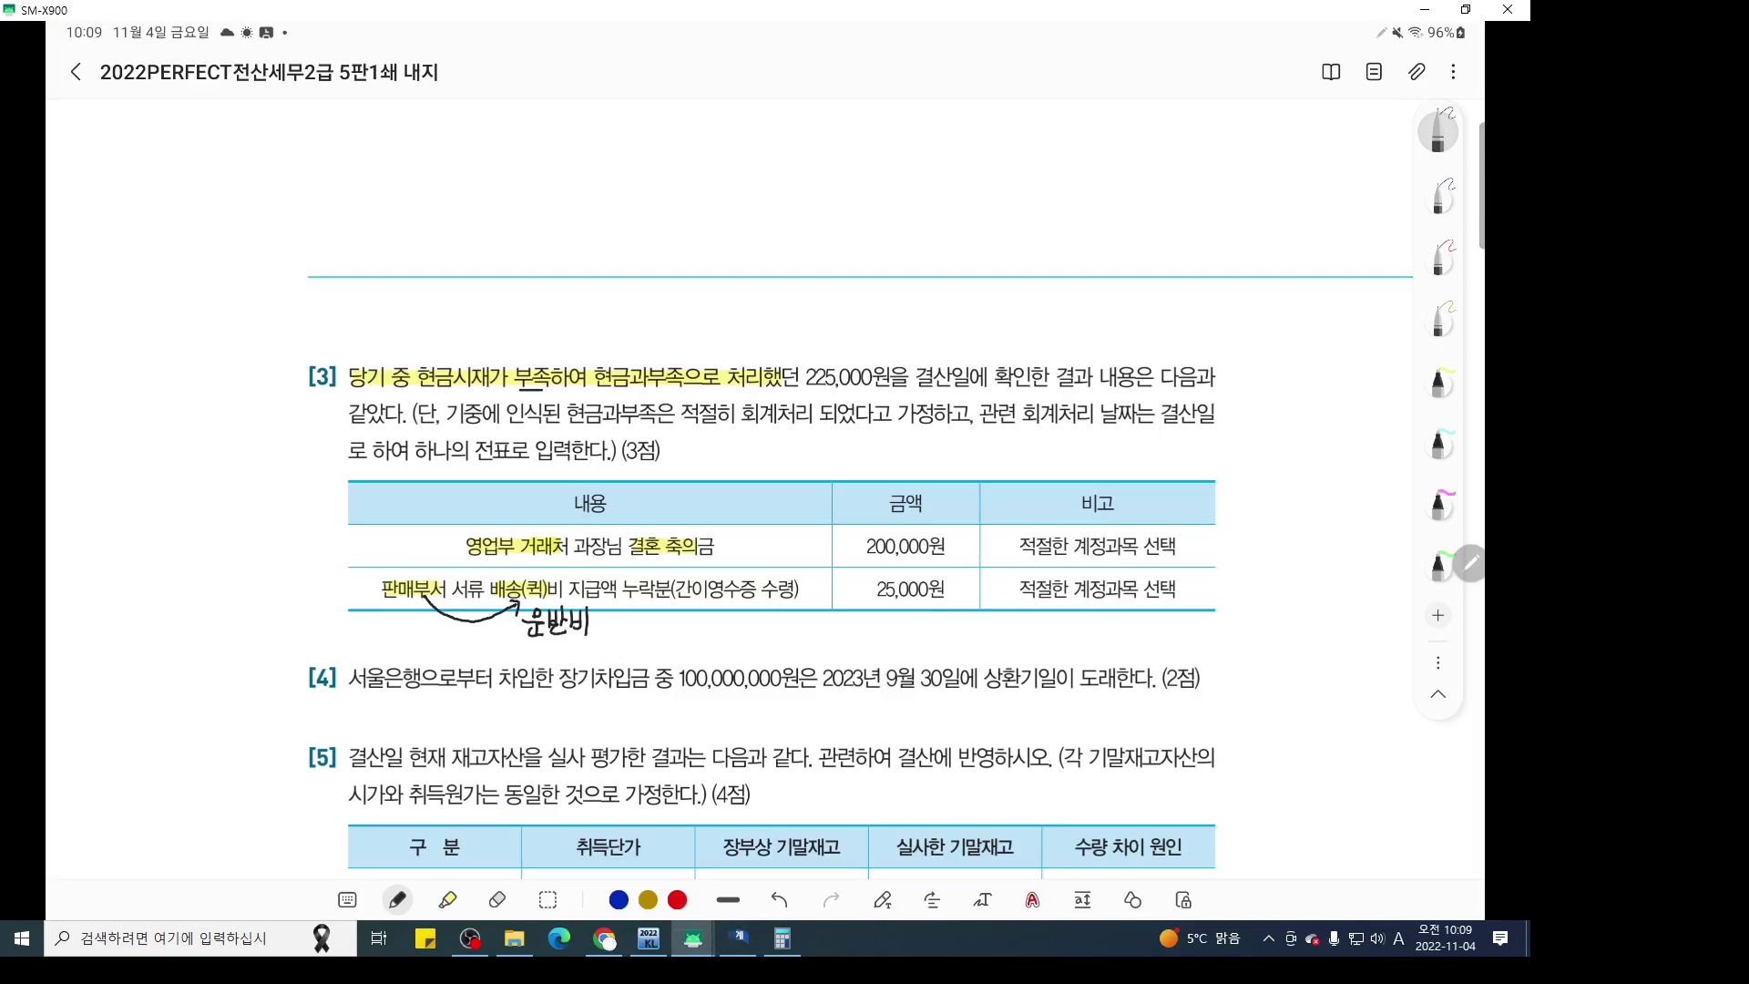
scroll(721, 591, "down", 2)
key("ctrl+2")
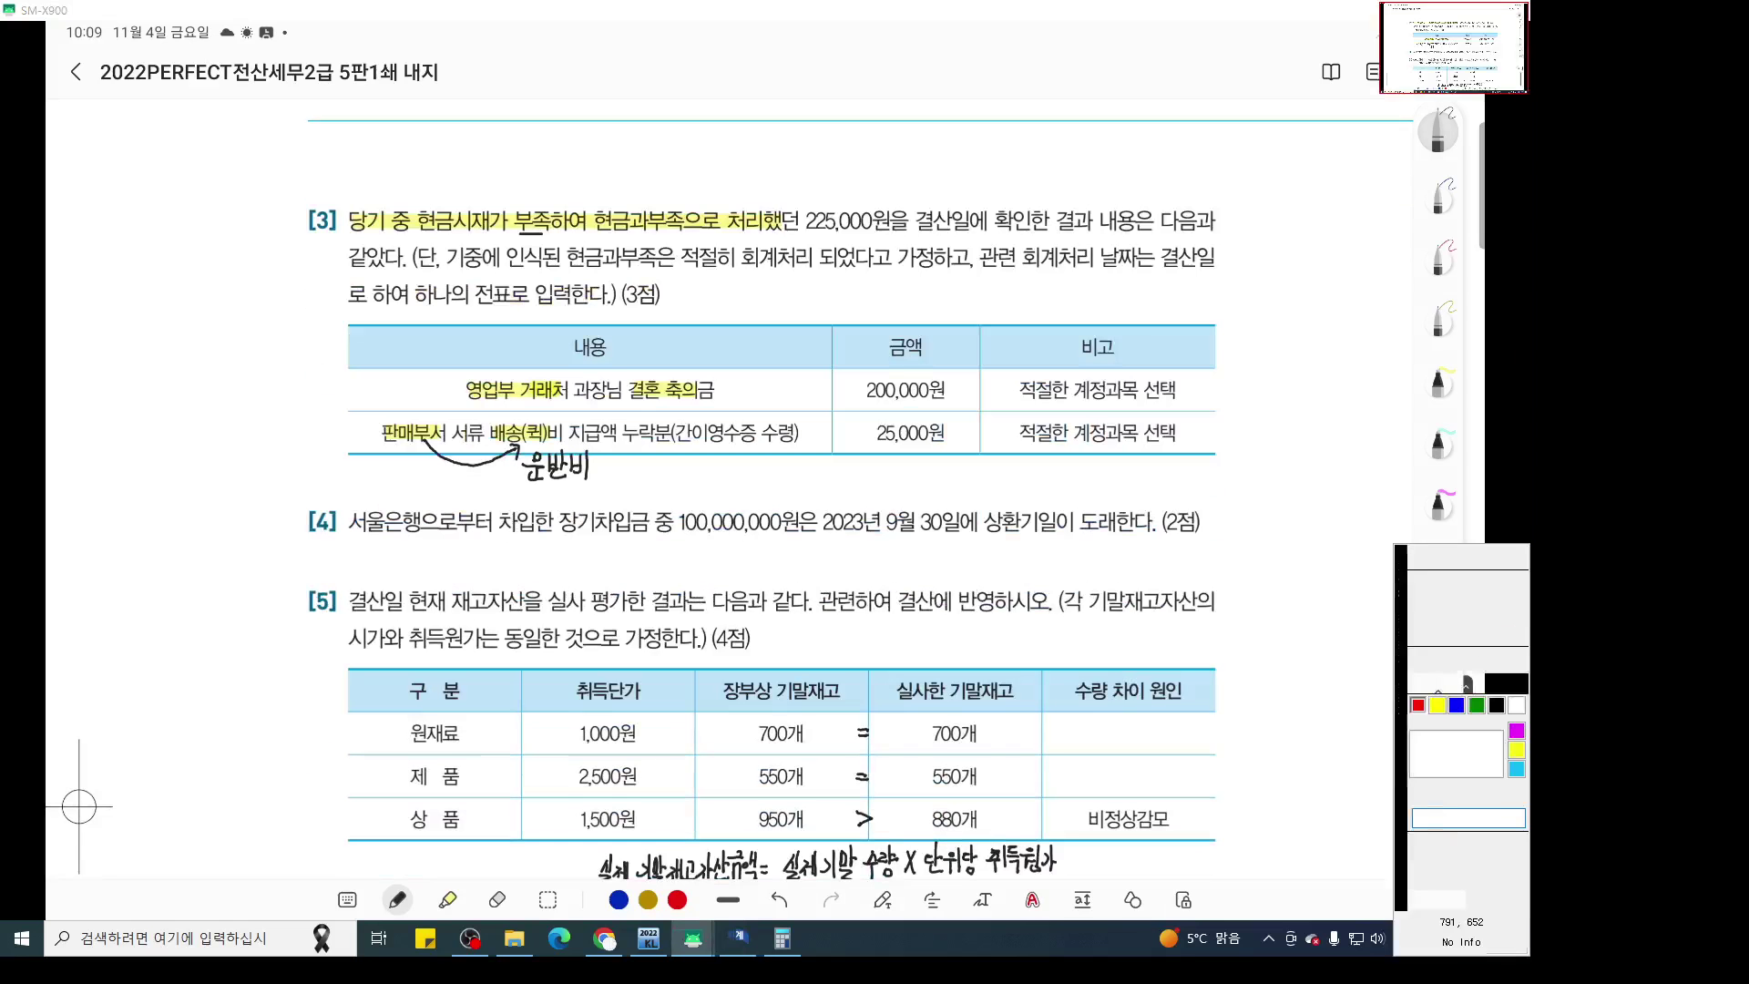
scroll(722, 591, "up", 3)
scroll(722, 591, "down", 2)
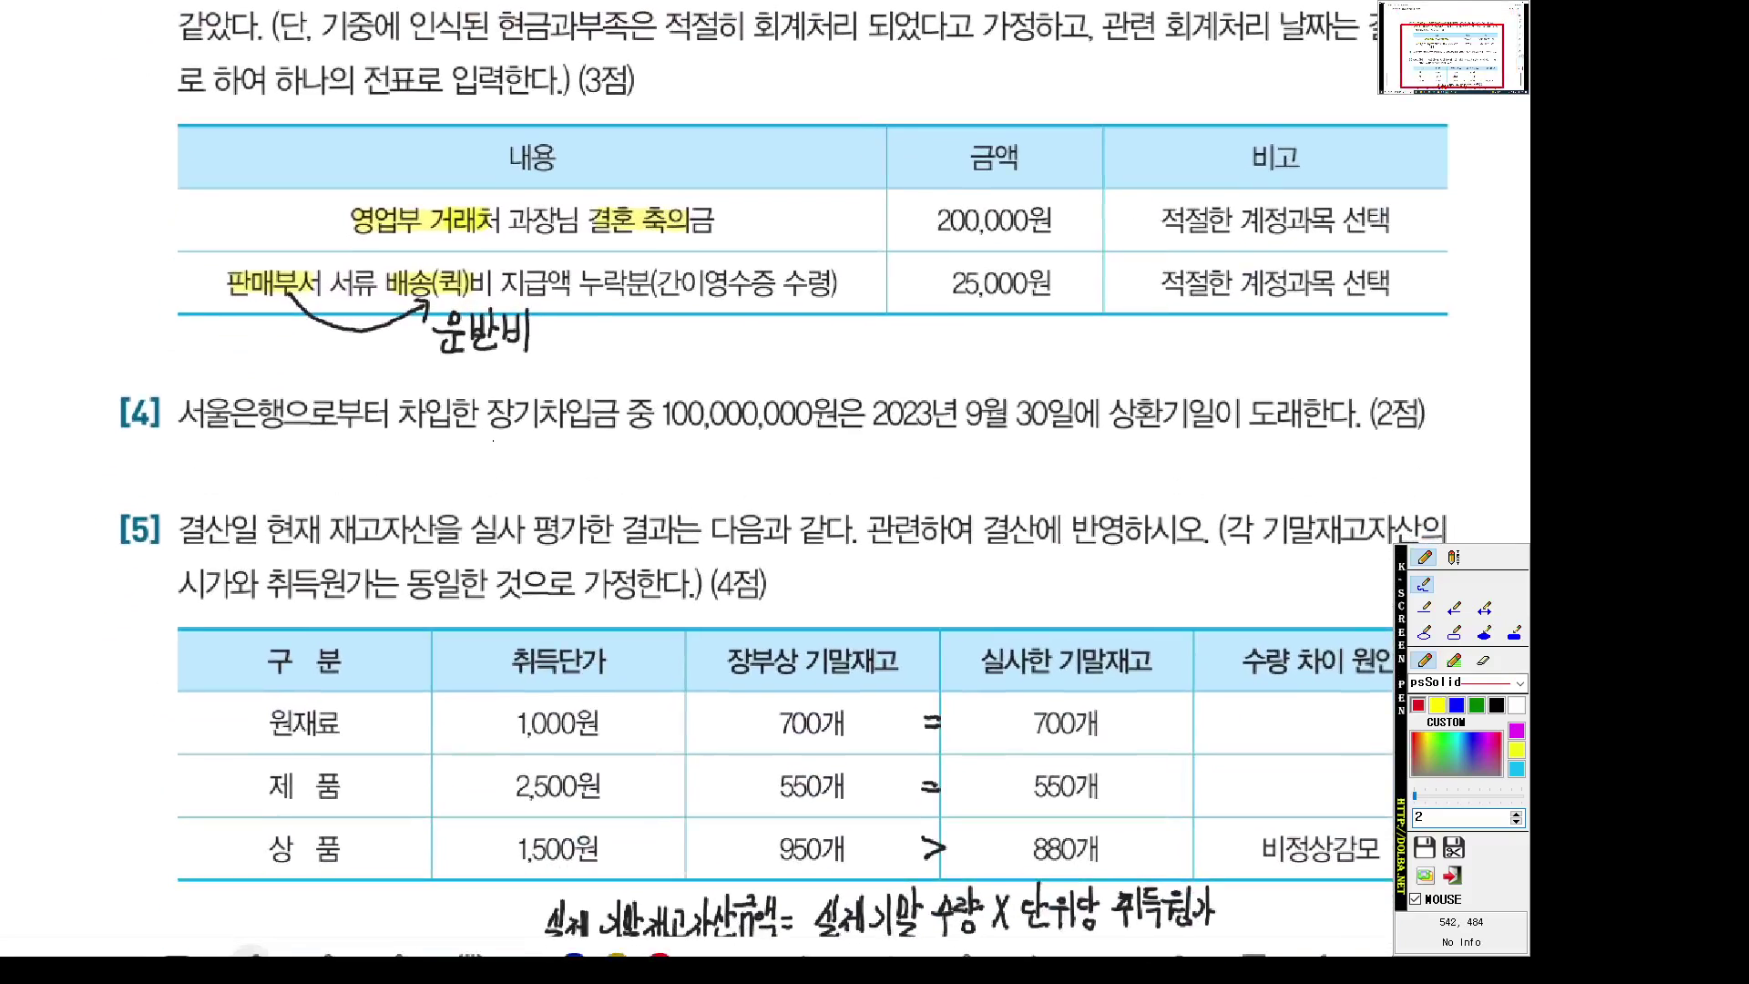
left_click_drag(494, 441, 626, 441)
left_click_drag(867, 434, 1337, 434)
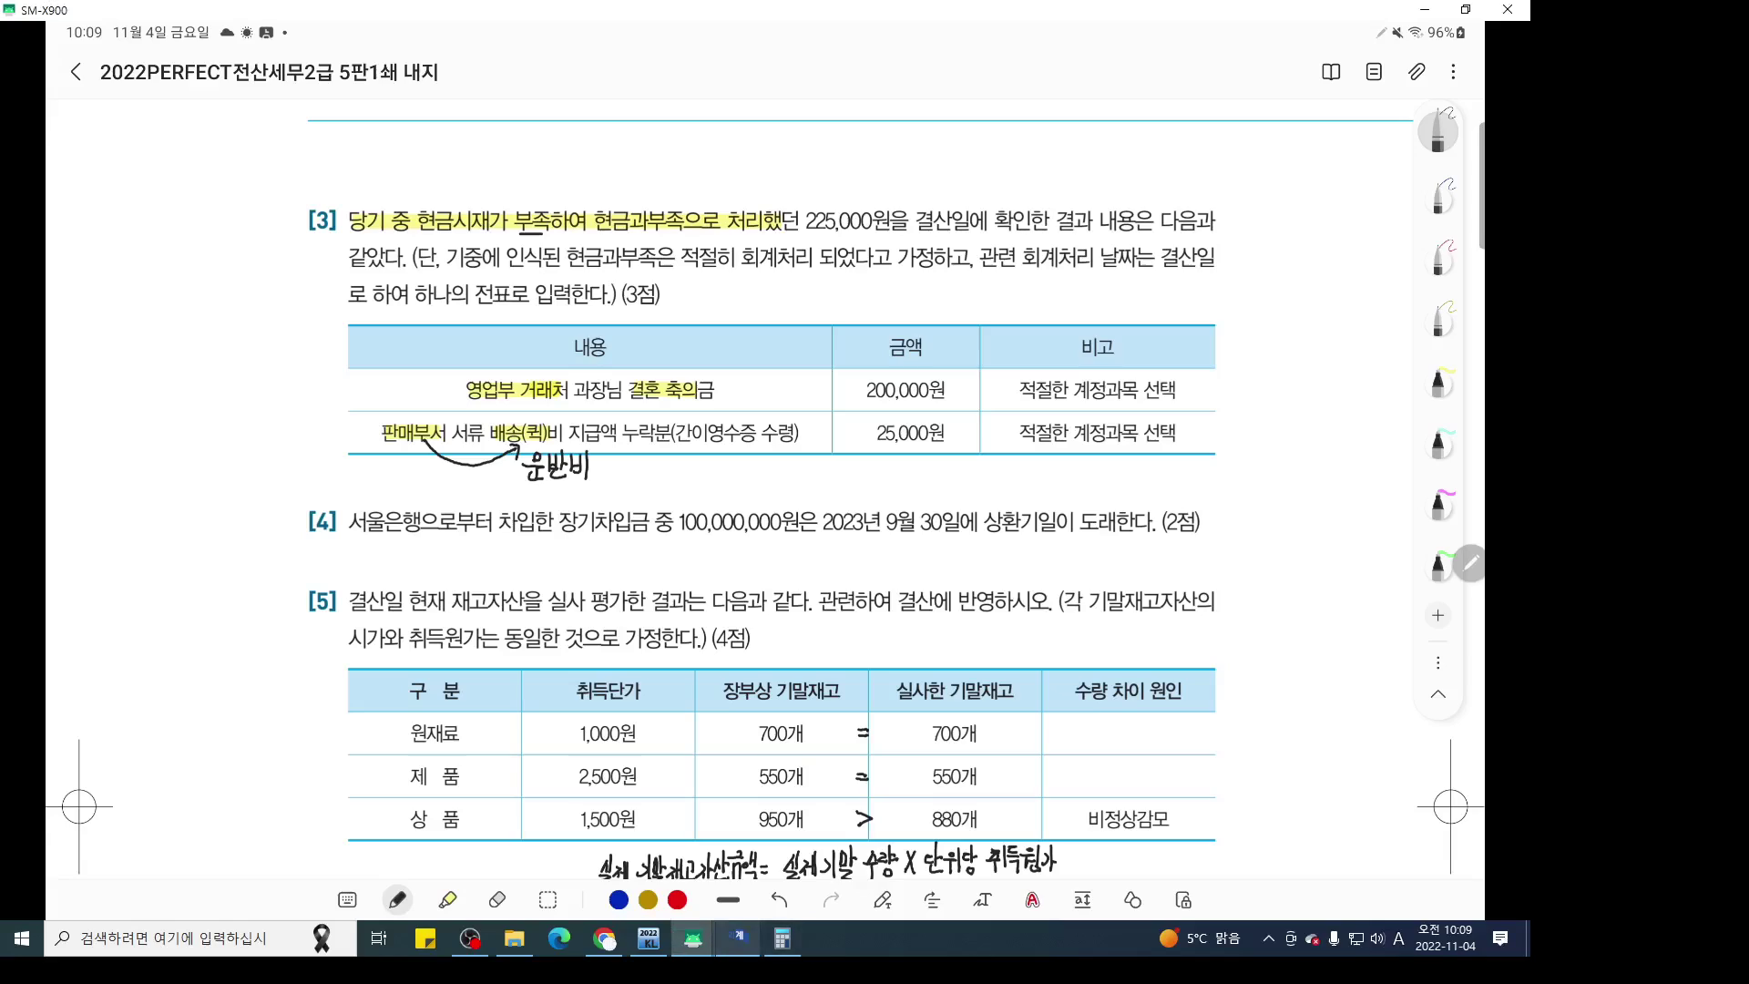
Switch back to KcLep and, for [4], enter a debit line of 100,000,000 to 0293 장기차입금 with 서울은행 as 거래처
left_click(738, 936)
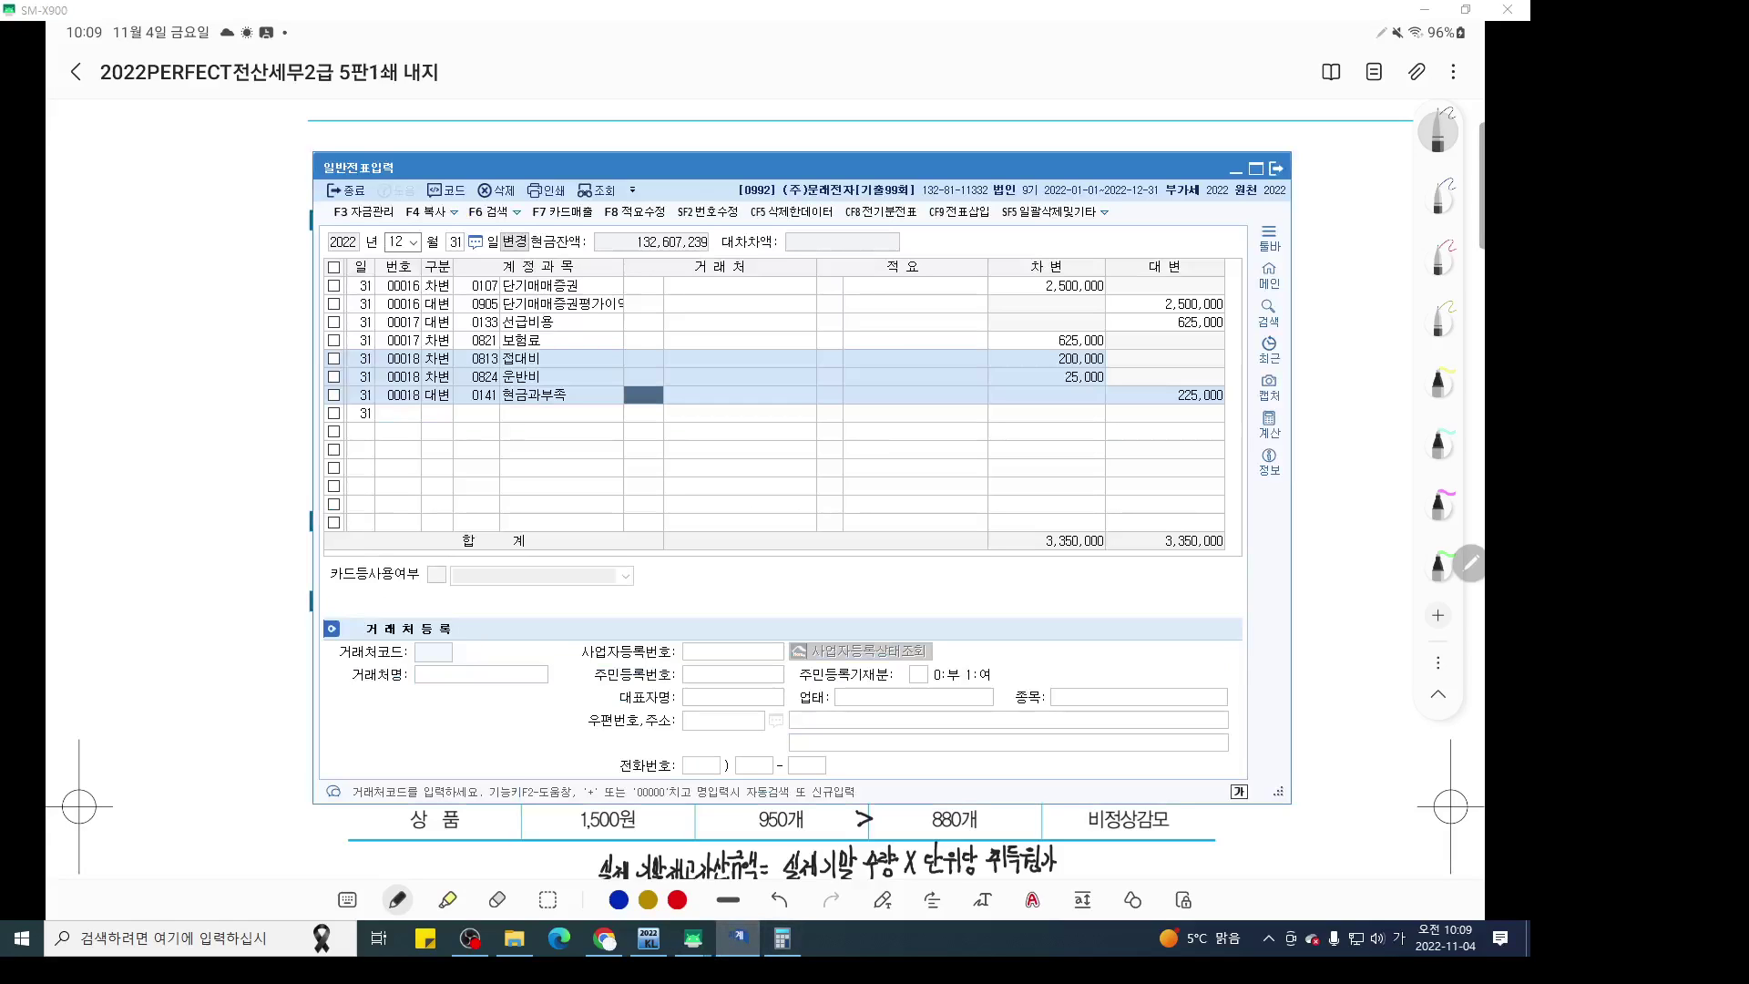
left_click(437, 413)
type("3")
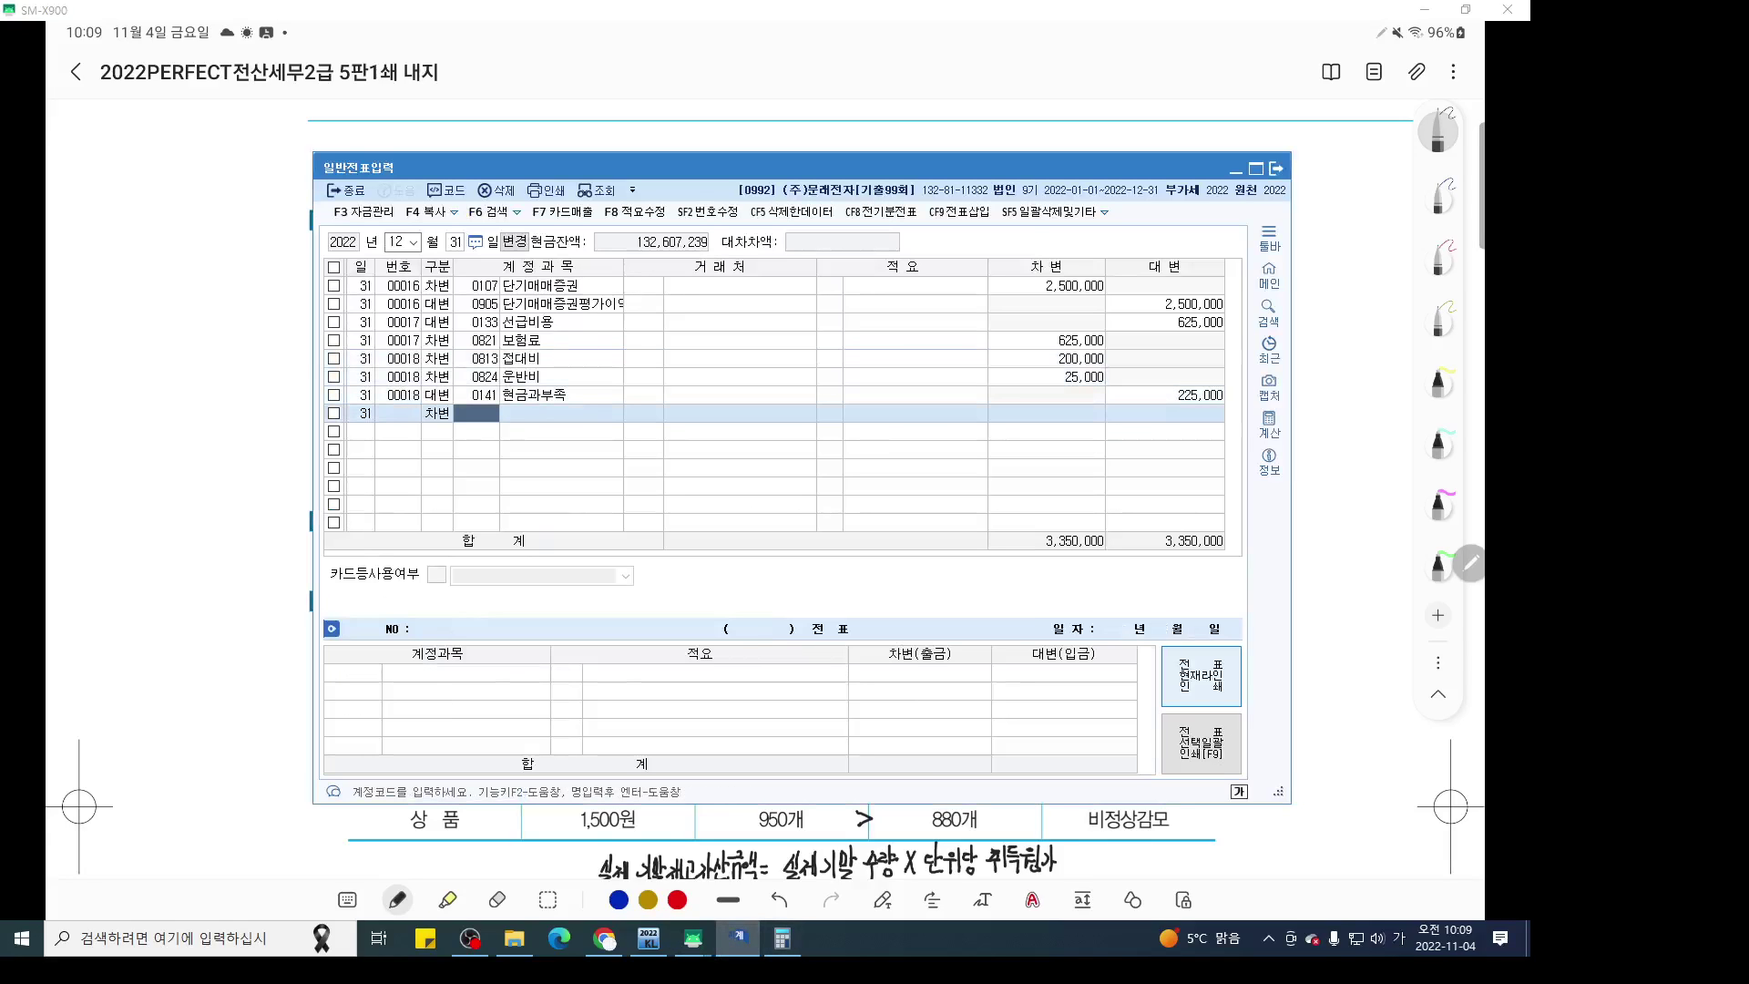
type("293")
key("Return")
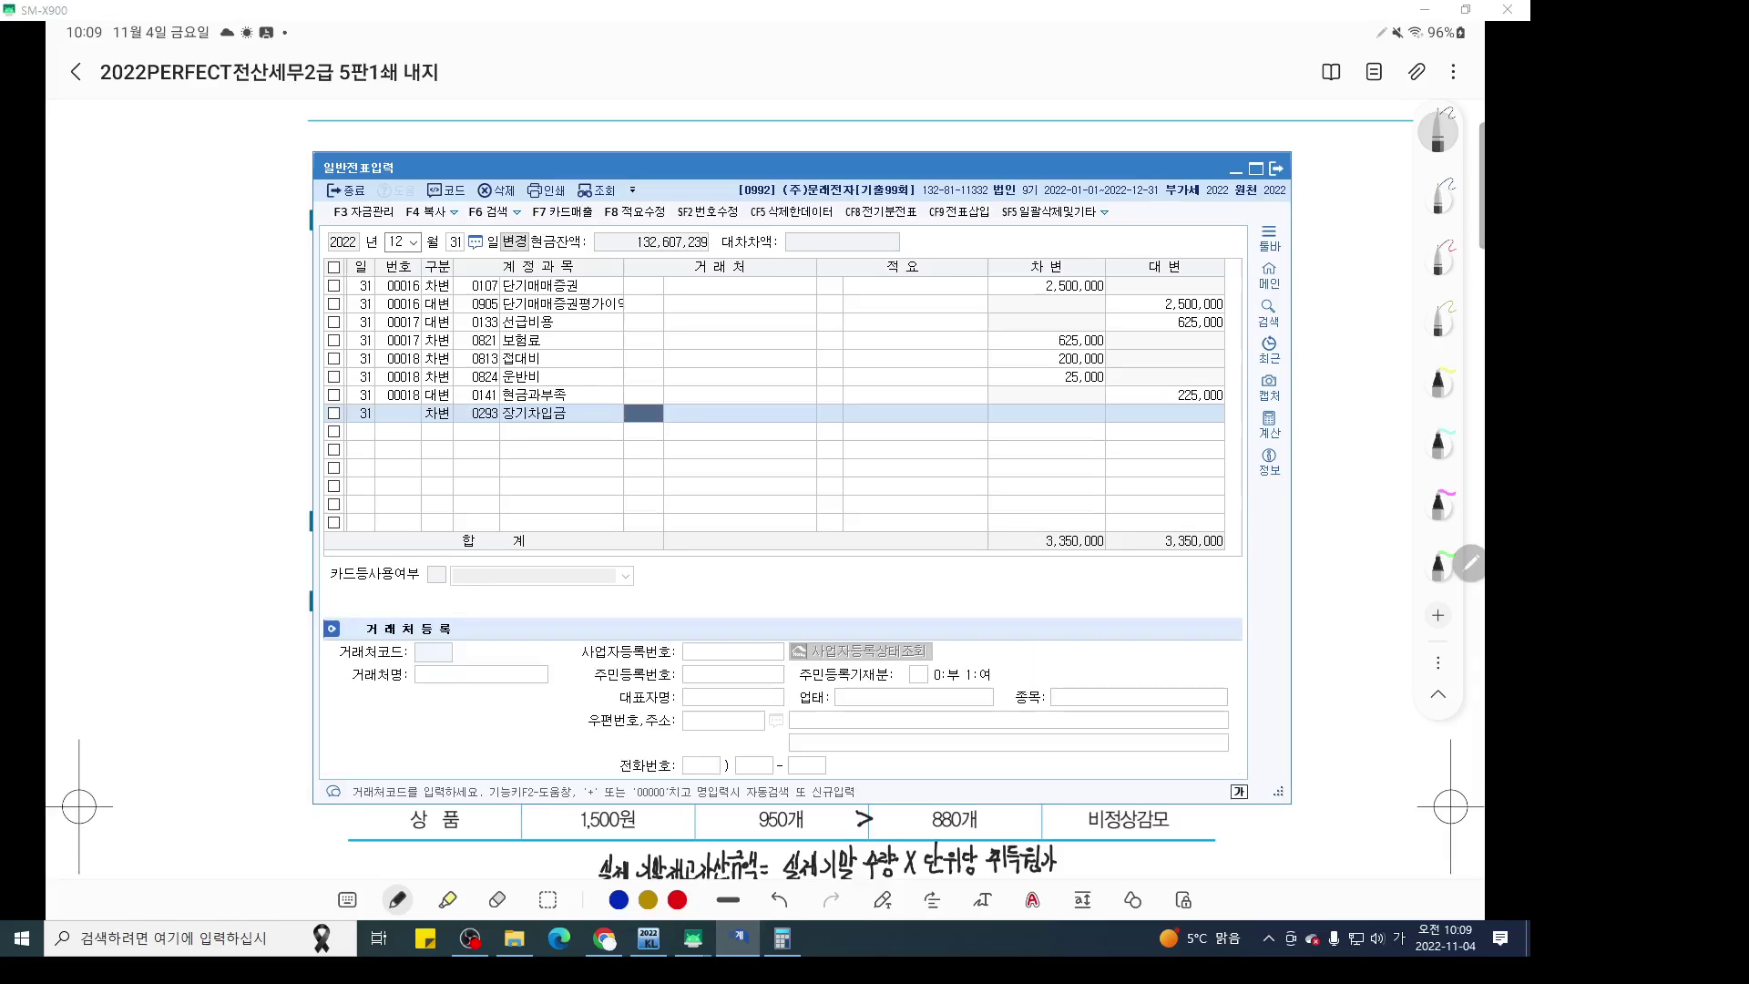
type("서울")
key("Return")
key("Down")
key("Return")
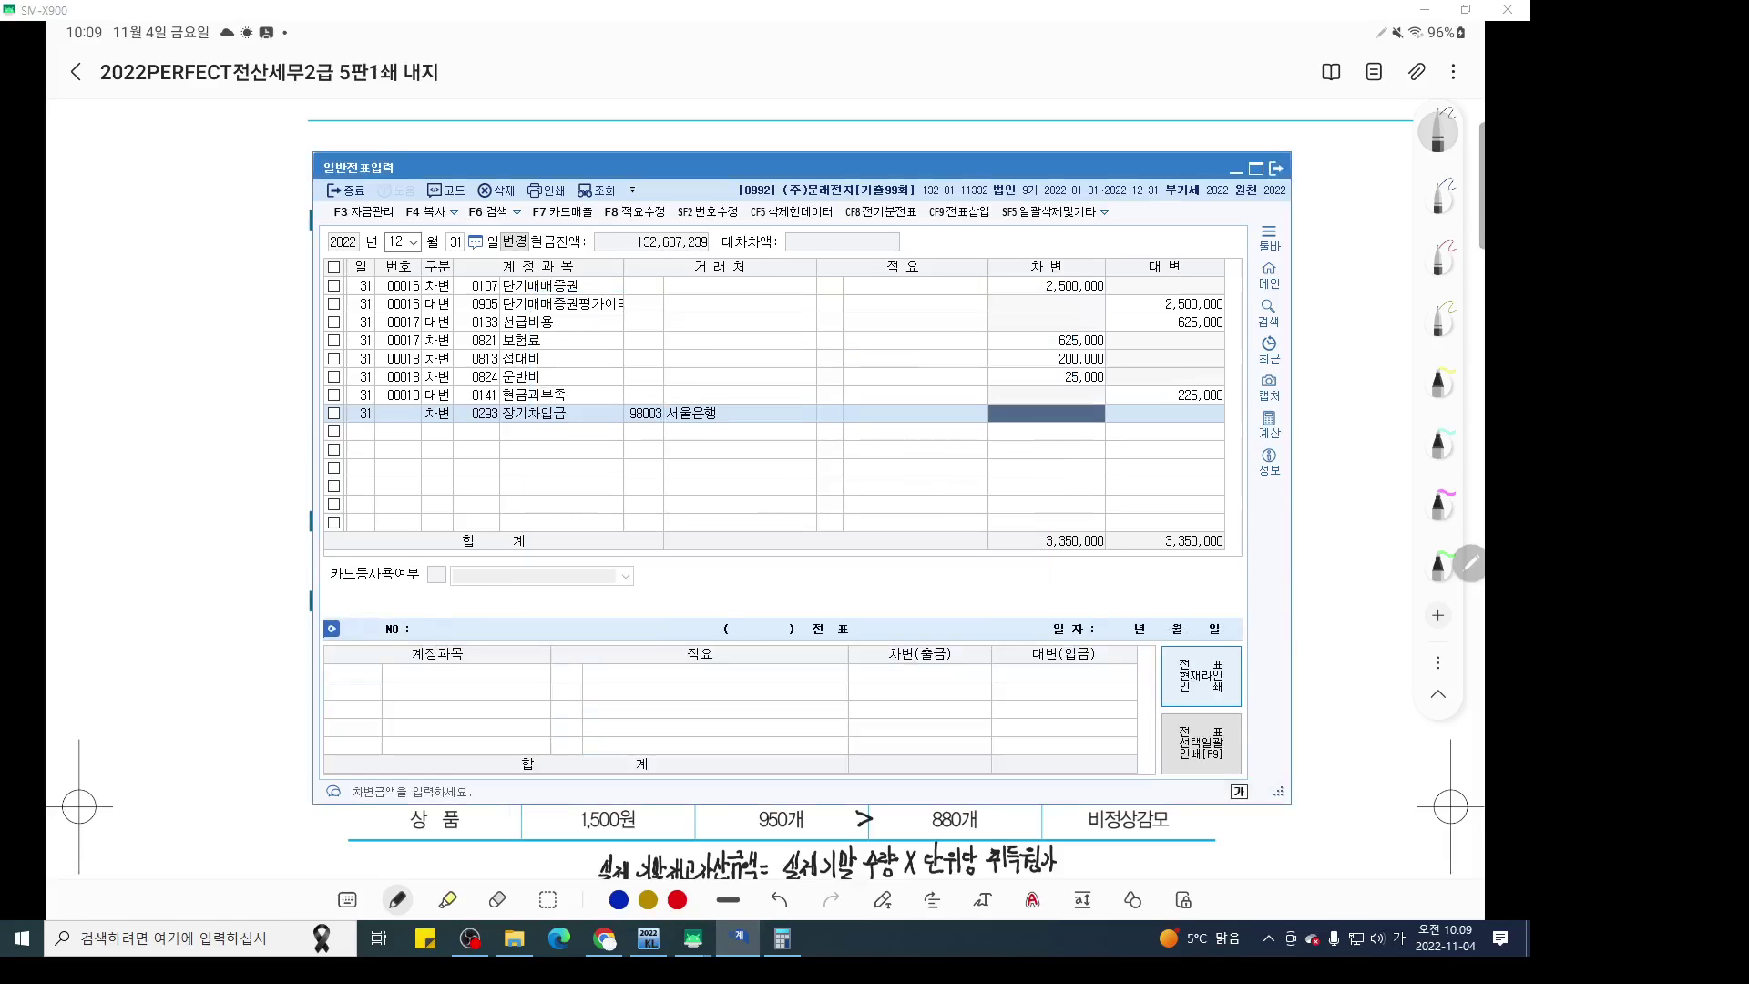
type("100000000")
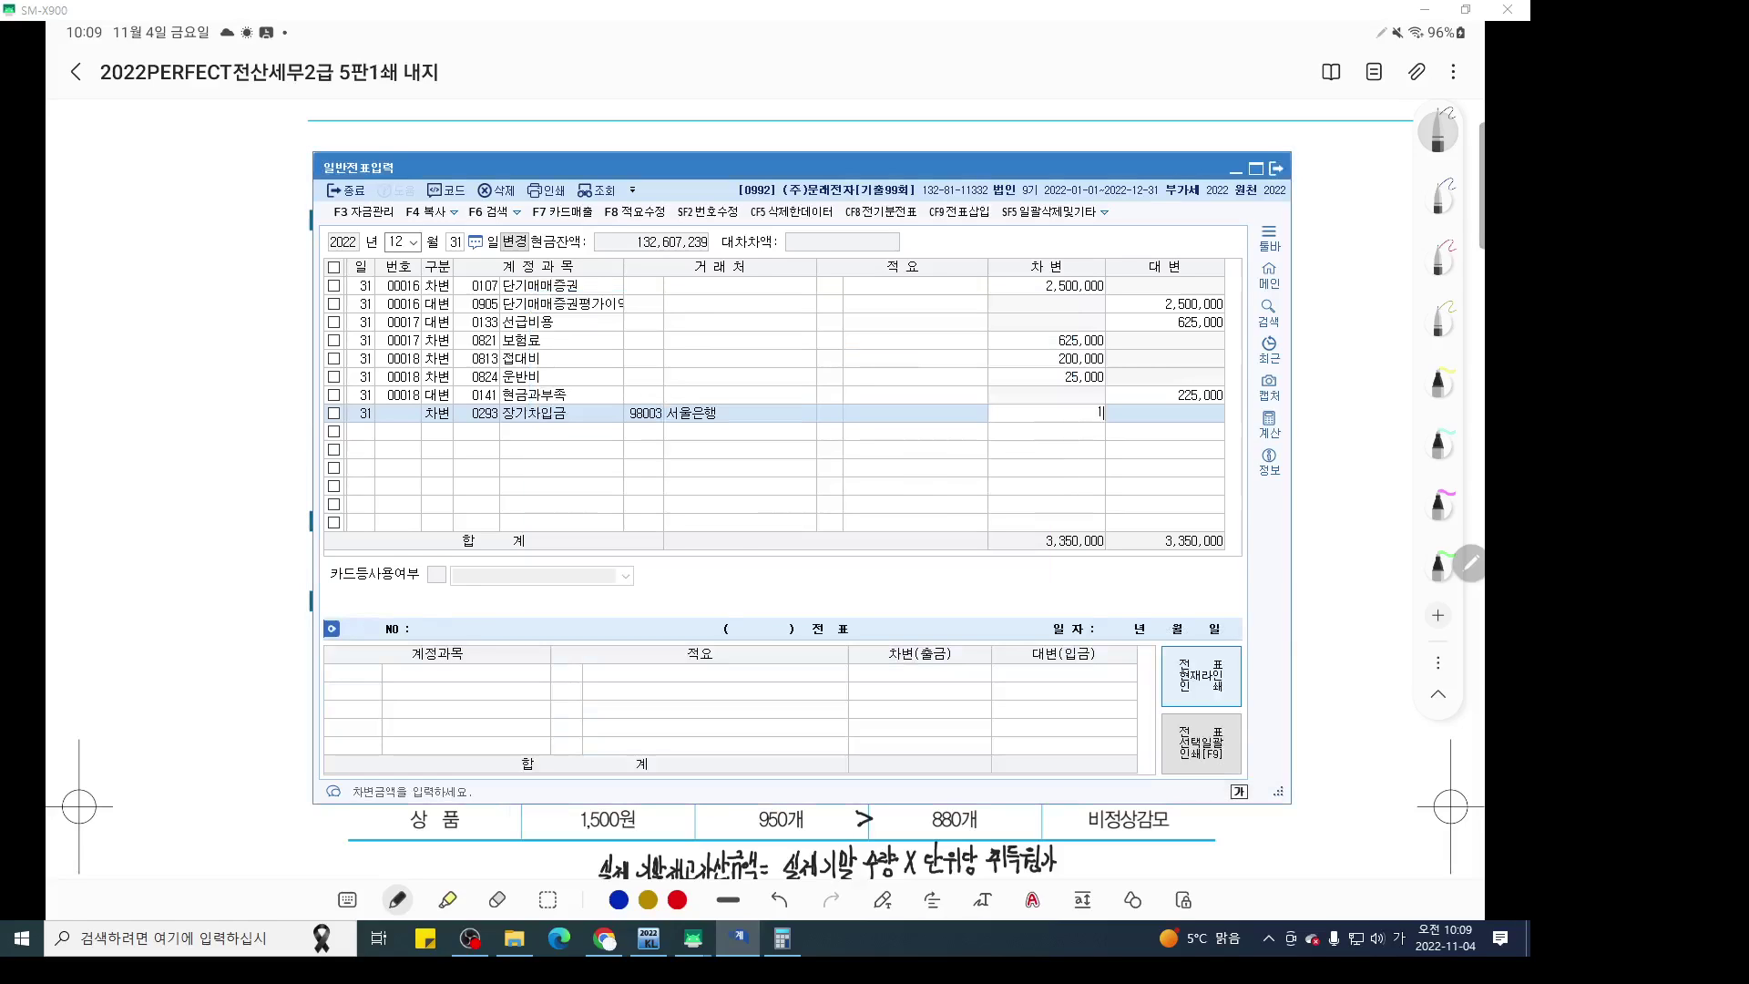
key("Return")
Enter the balancing credit line of 100,000,000 to 0264 유동성장기부채 with 서울은행 as 거래처
type("4")
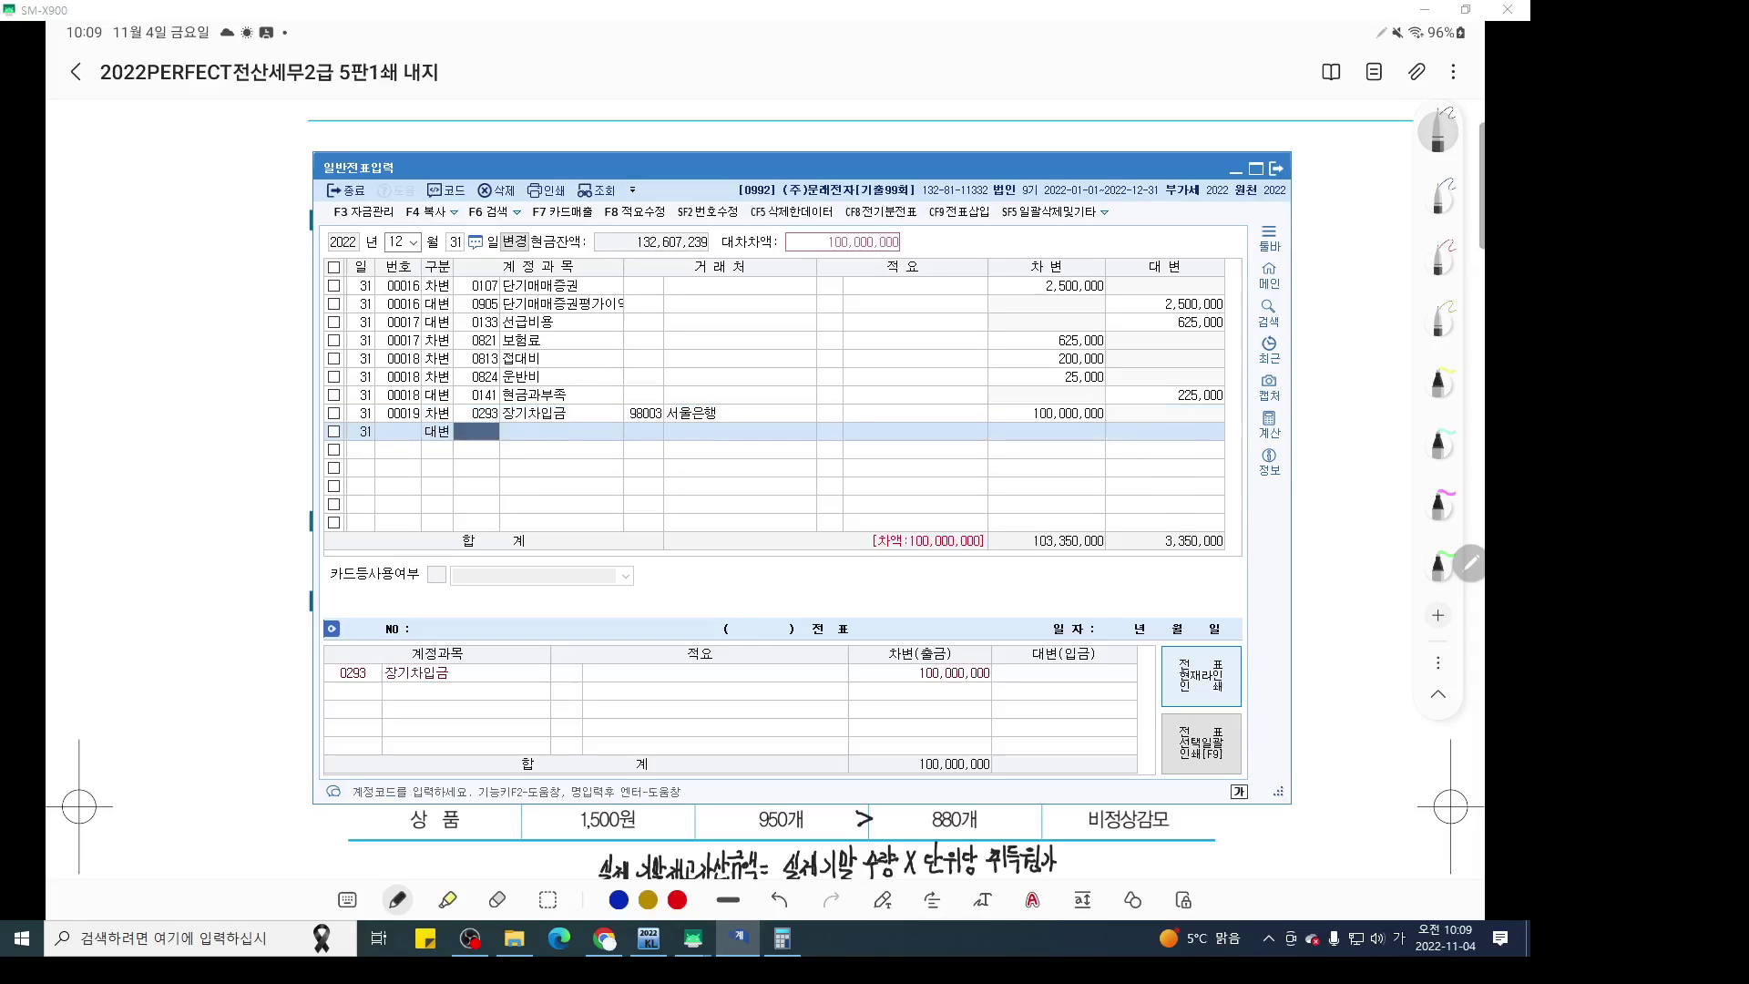
type("264")
key("Return")
type("서울")
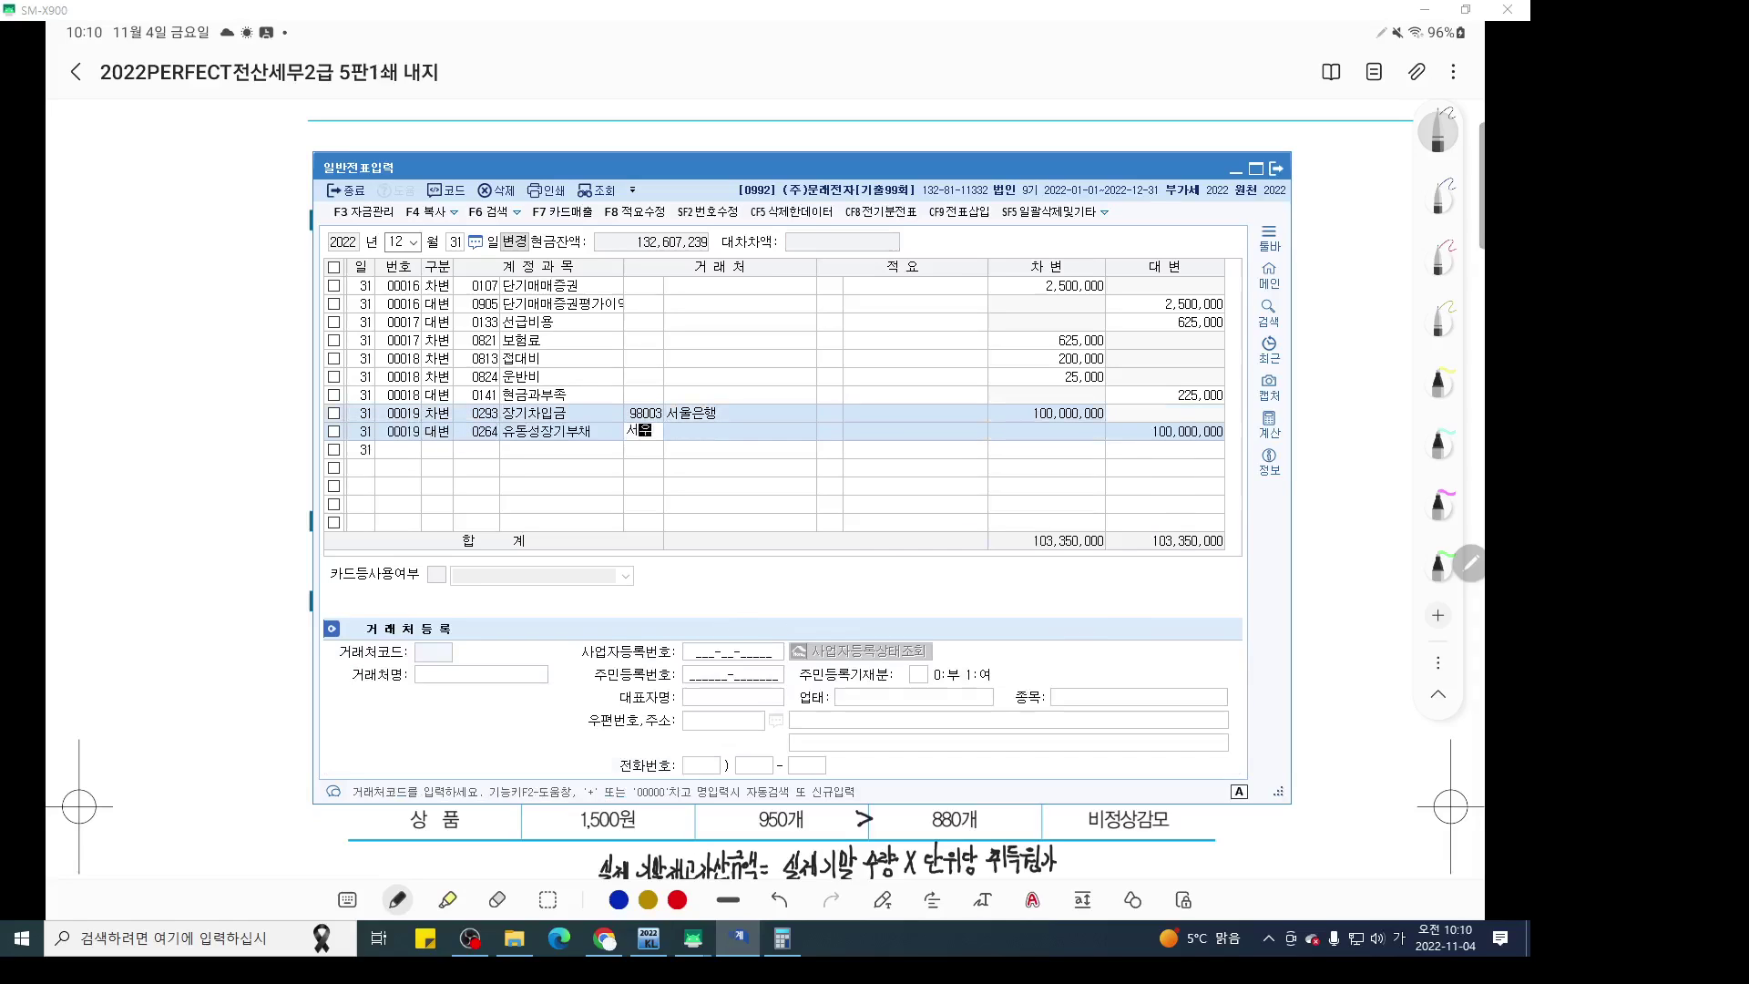
key("Return")
key("Down")
key("Return")
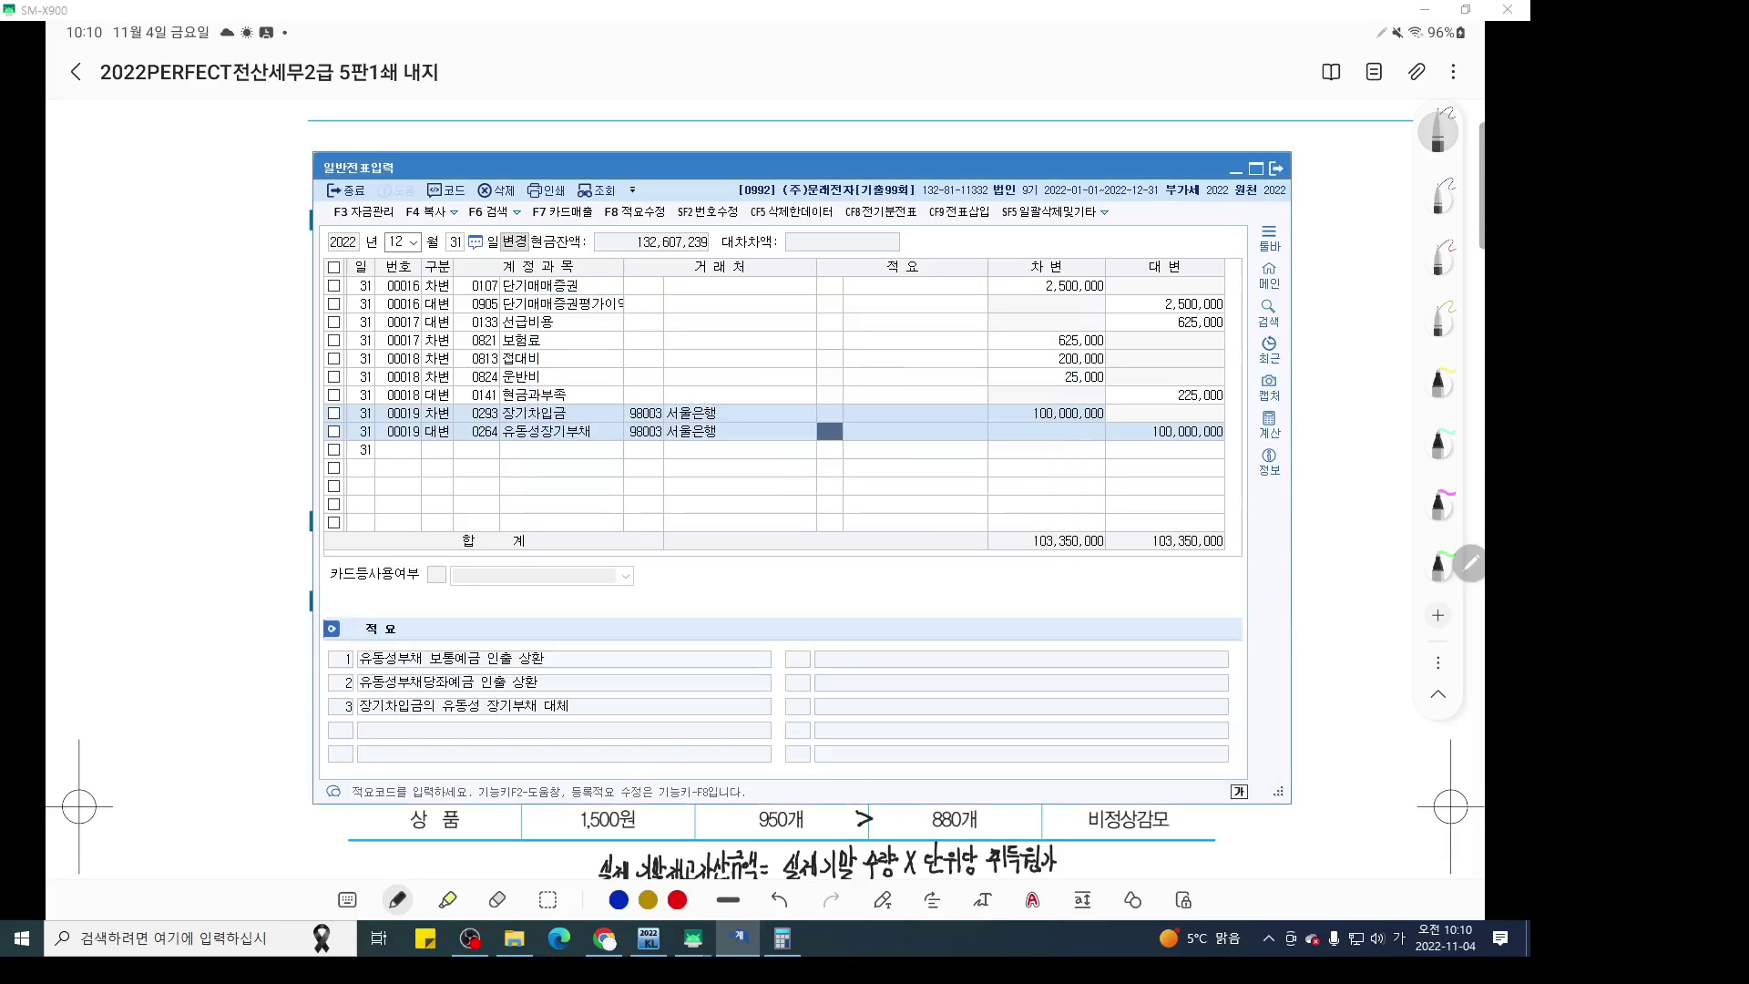
Switch to the exam document and underline 재고자산을 실사 평가 in [5] with the red screen pen
key("alt+Tab")
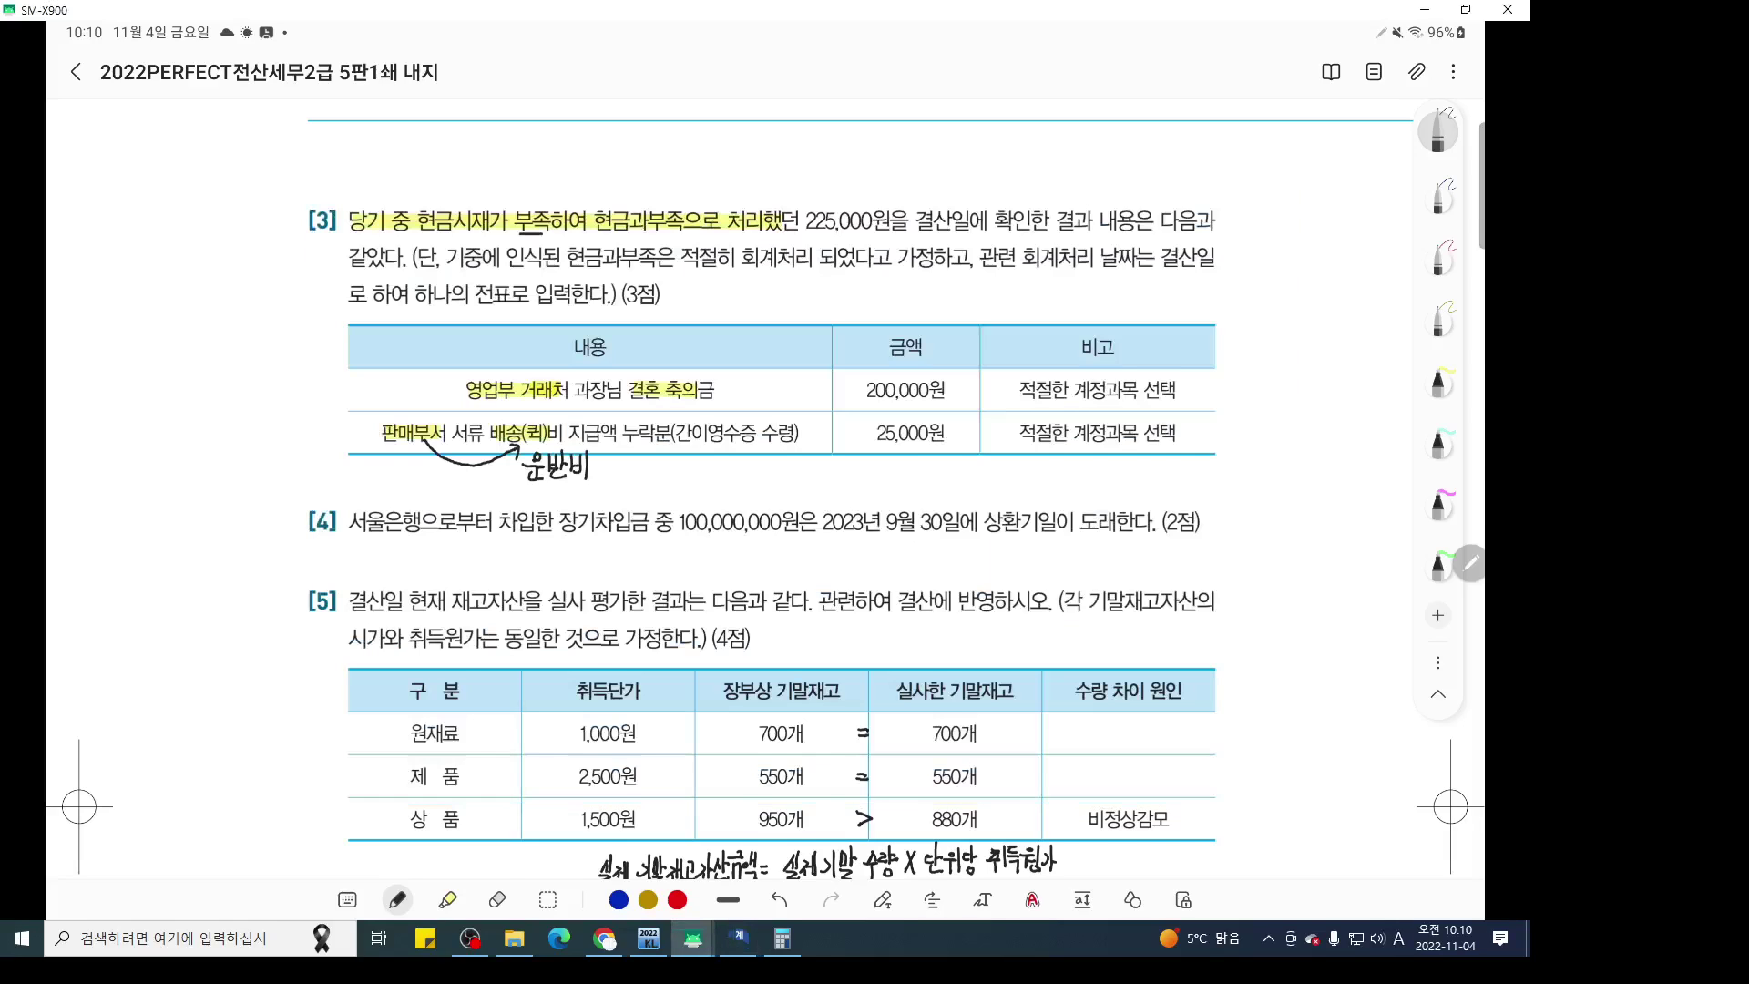
scroll(765, 498, "down", 3)
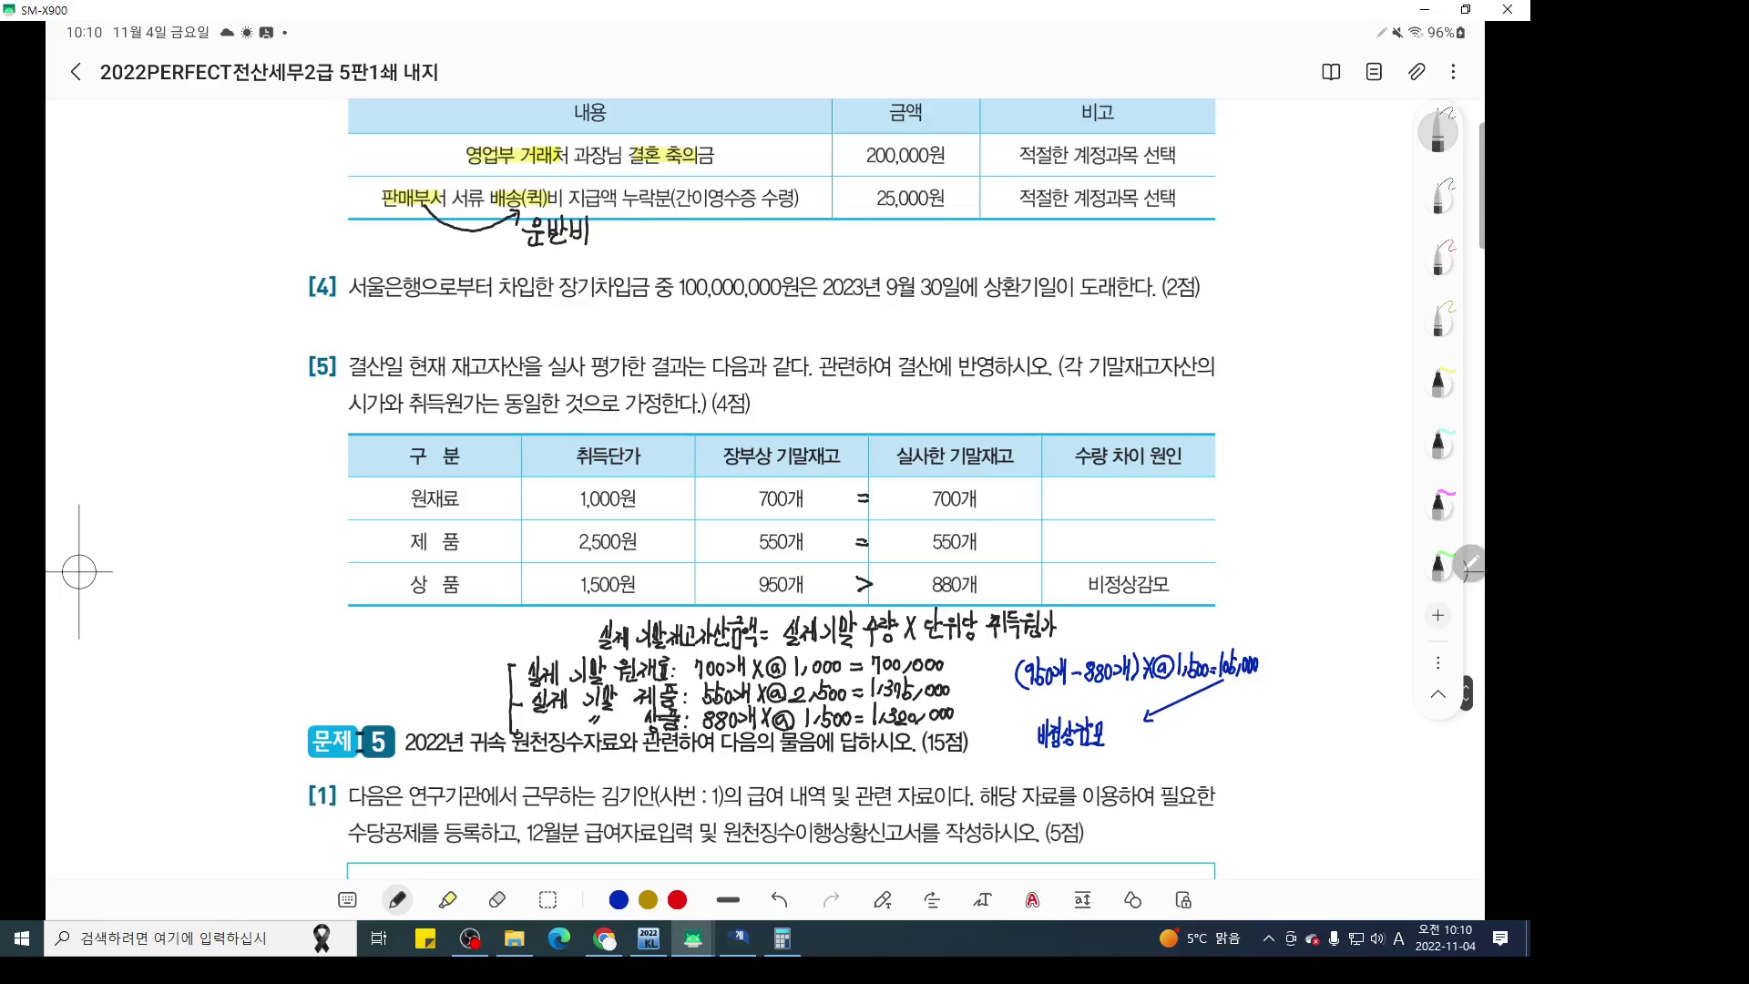
key("ctrl+F1")
scroll(799, 510, "up", 4)
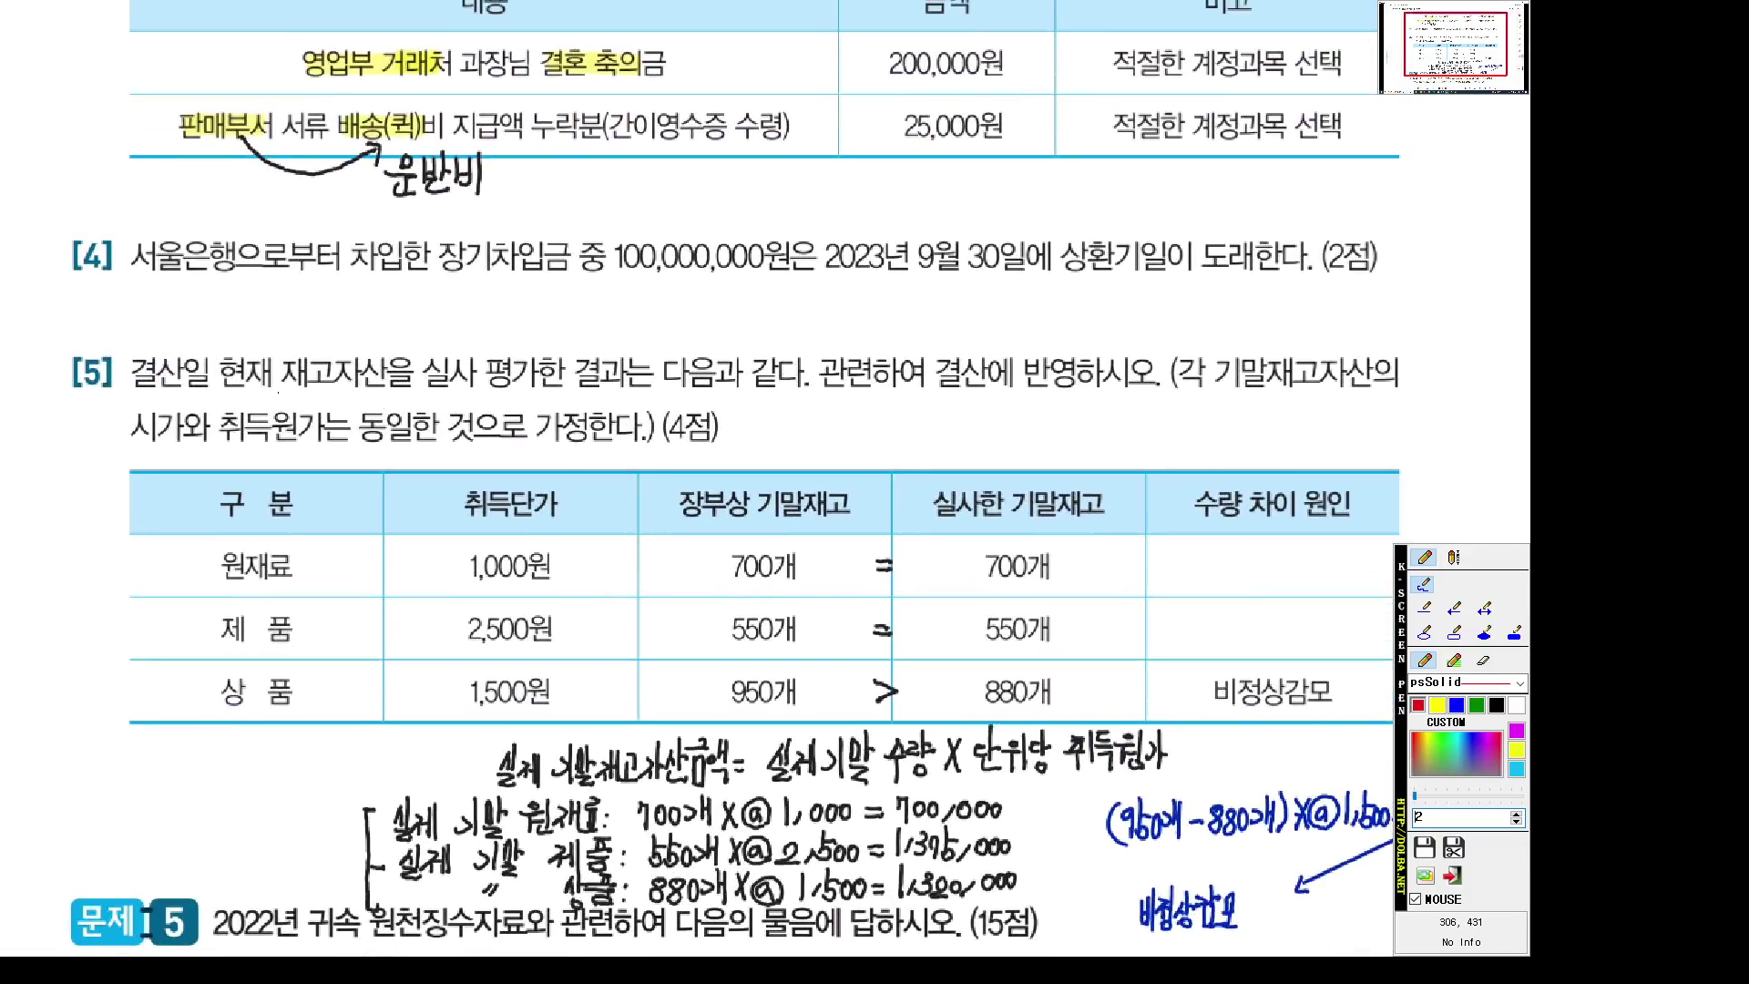
left_click_drag(279, 392, 534, 393)
scroll(861, 435, "down", 5)
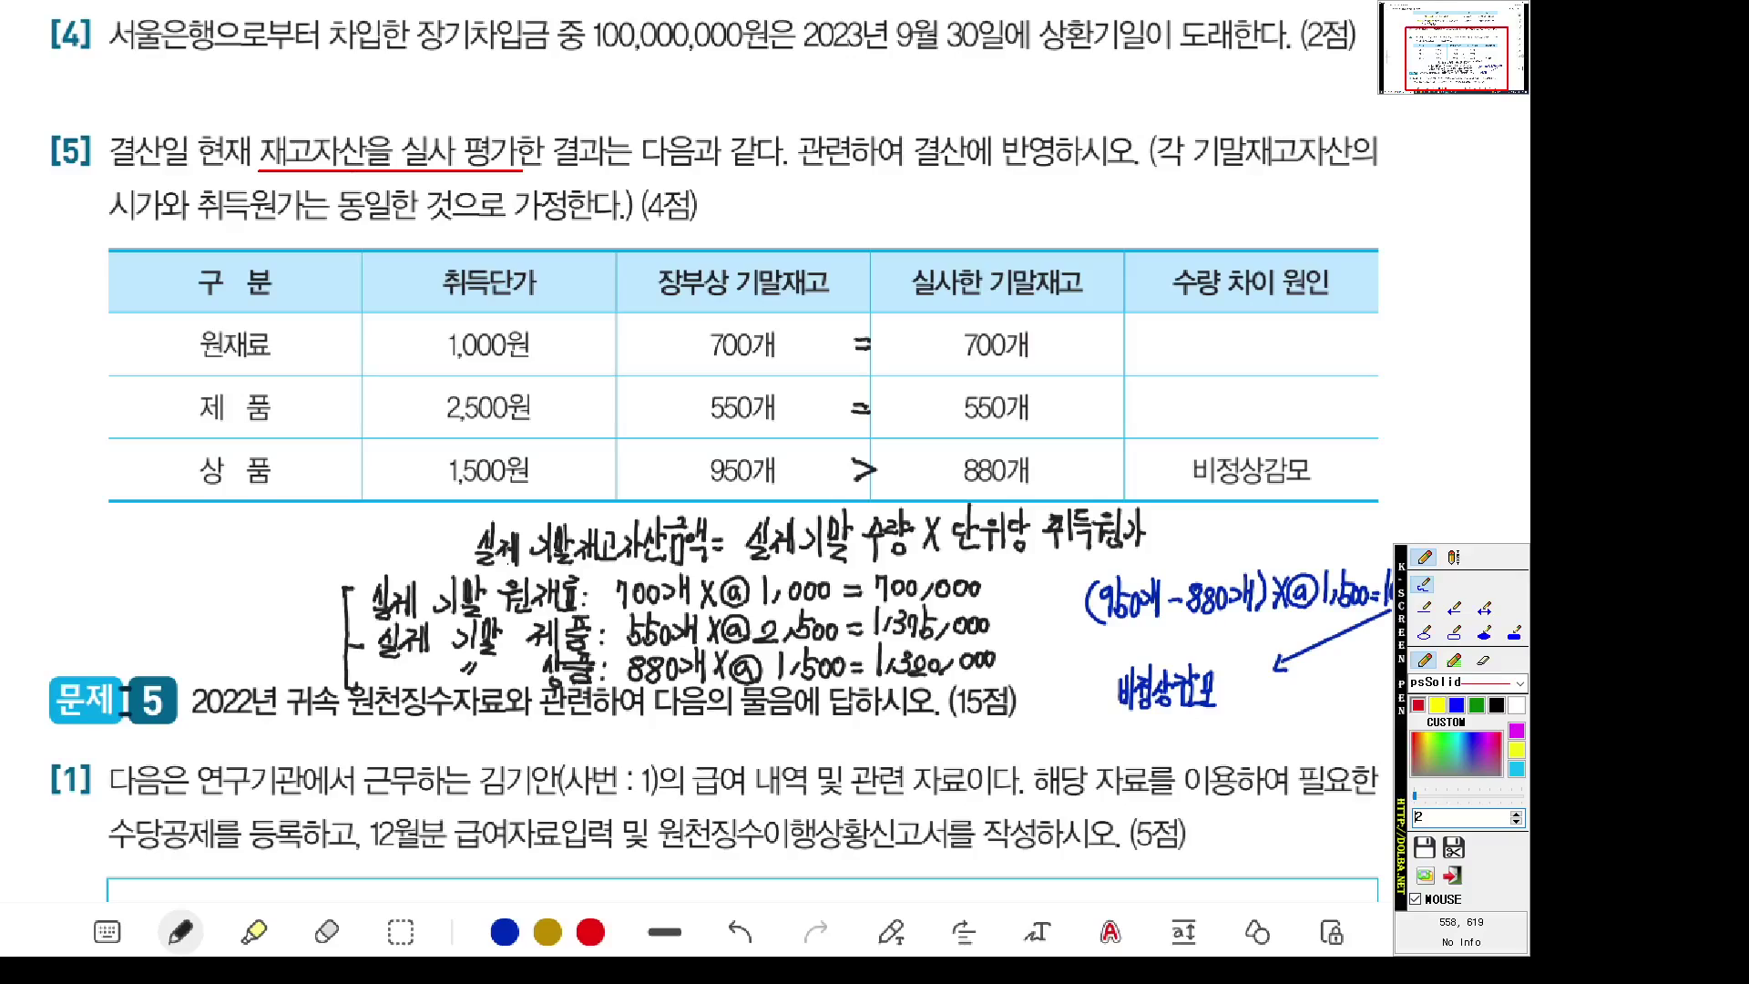
mouse_move(724, 569)
left_mouse_down()
mouse_move(460, 551)
mouse_move(555, 498)
mouse_move(1169, 508)
mouse_move(1143, 557)
mouse_move(730, 567)
left_mouse_up()
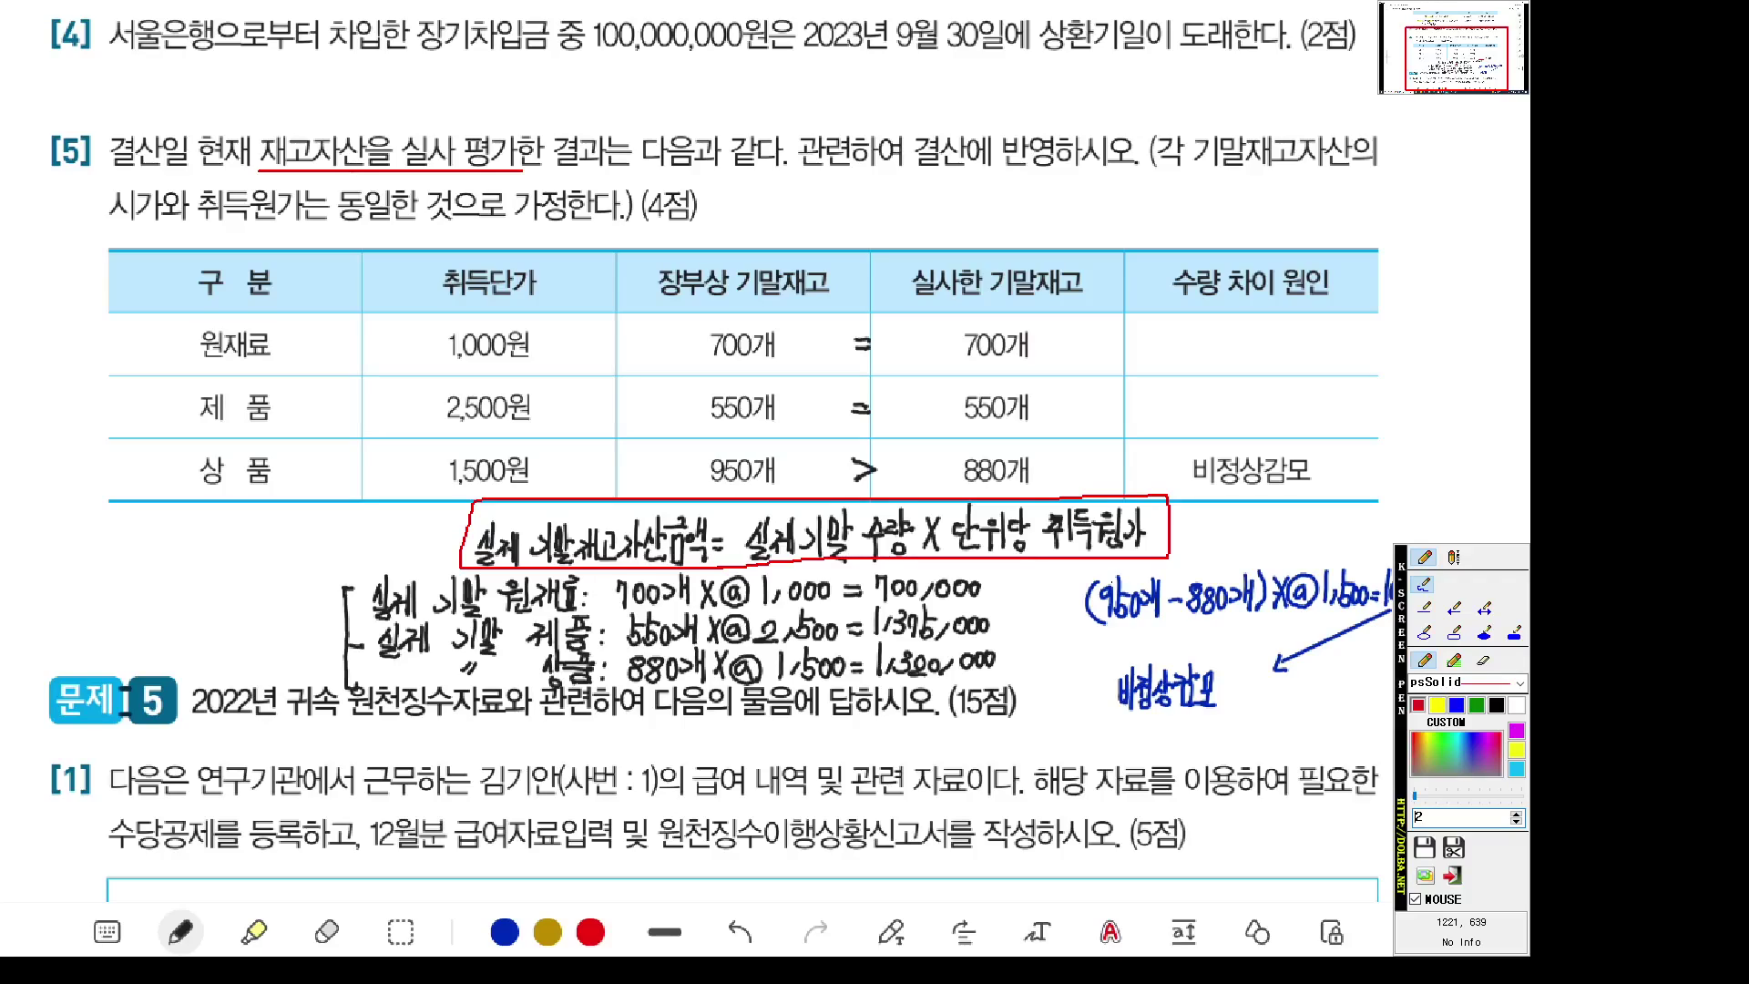
key("ctrl+z")
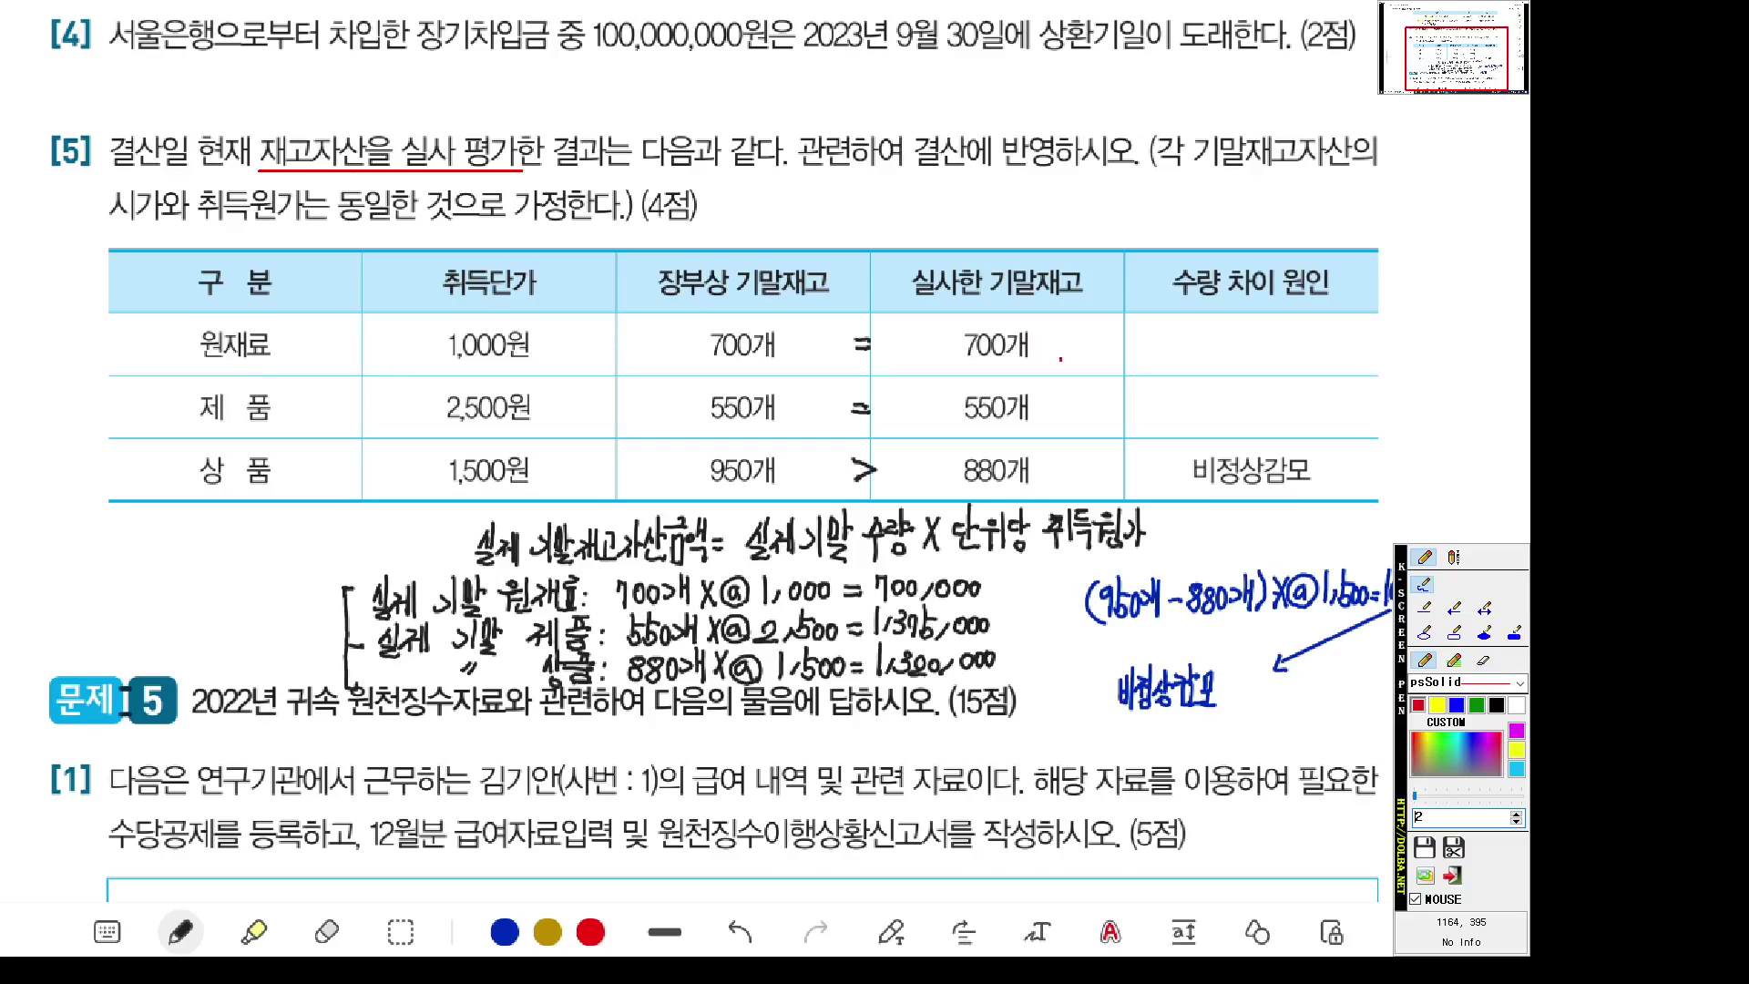
Circle 원재료's 실사한 기말재고 of 700개 and 취득단가 of 1,000원 in red, and underline the handwritten 실제 기말 원재료 calculation
mouse_move(1060, 360)
left_mouse_down()
mouse_move(952, 369)
mouse_move(946, 316)
mouse_move(1059, 336)
mouse_move(1043, 362)
left_mouse_up()
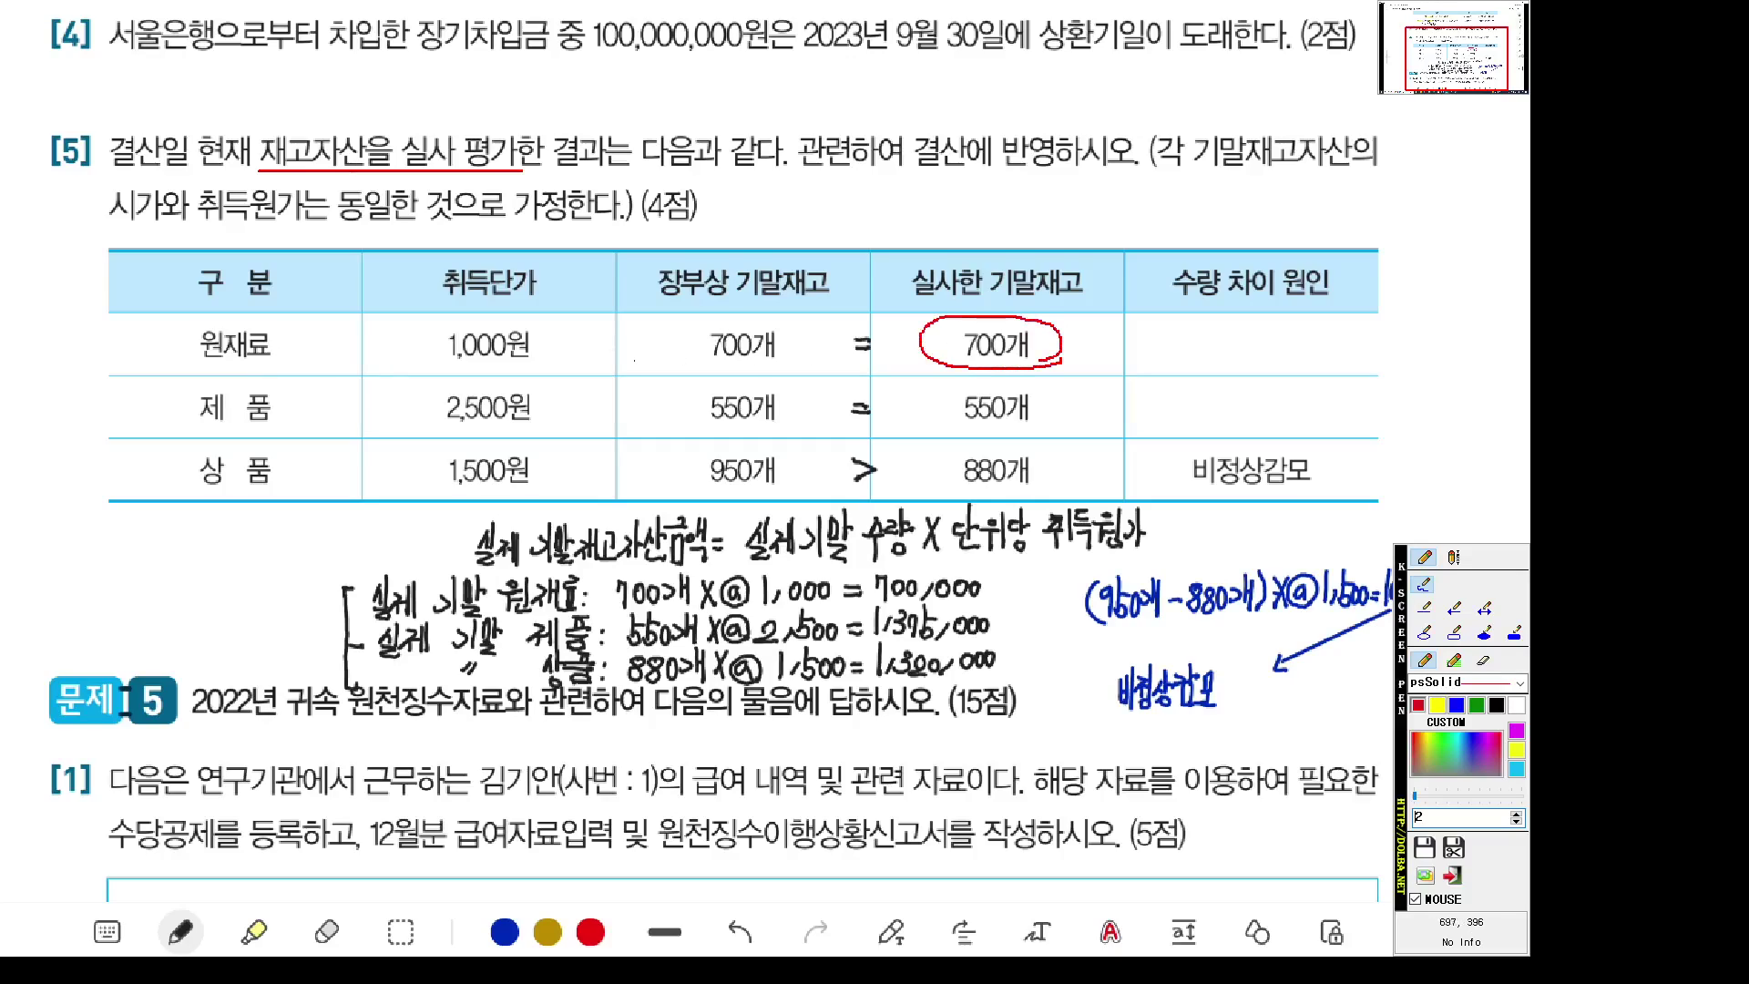
mouse_move(539, 367)
left_mouse_down()
mouse_move(428, 343)
mouse_move(553, 339)
mouse_move(542, 370)
left_mouse_up()
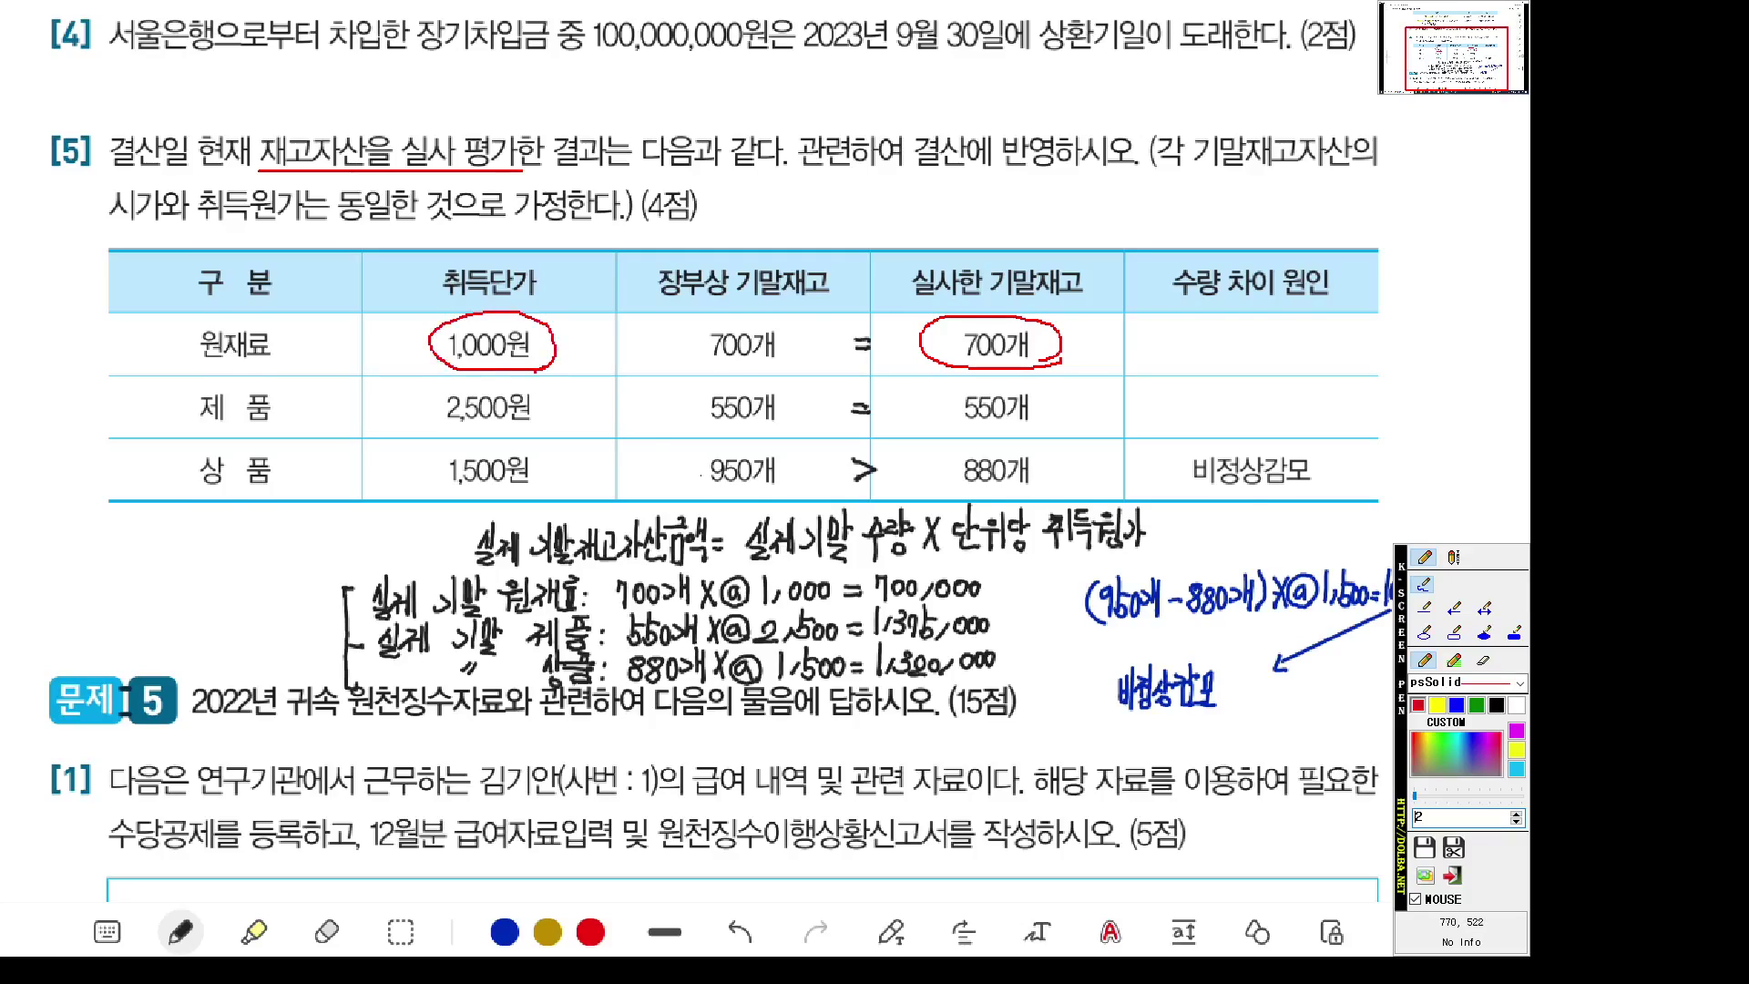
left_click_drag(361, 557, 975, 559)
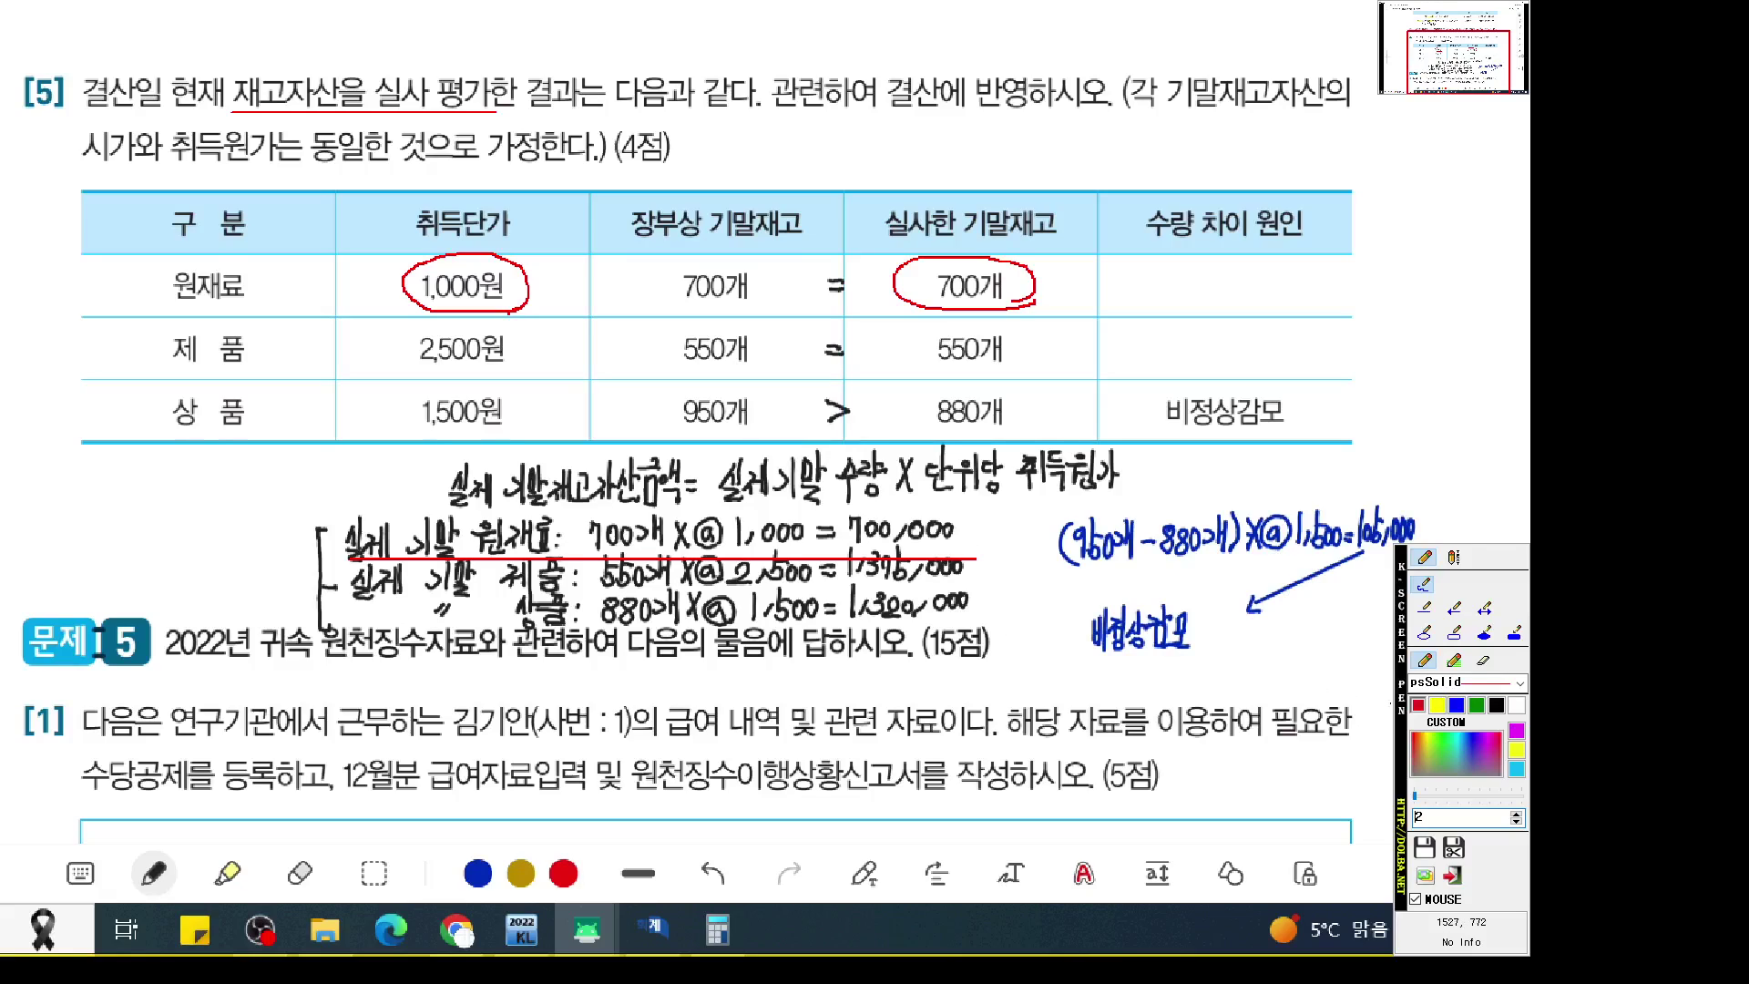
In blue, circle 제품's 실사한 기말재고 of 550개 and 취득단가 of 2,500원, and underline the handwritten 실제 기말 제품 label and its amount
left_click(1456, 704)
mouse_move(1031, 366)
left_mouse_down()
mouse_move(957, 370)
mouse_move(922, 325)
mouse_move(1015, 338)
left_mouse_up()
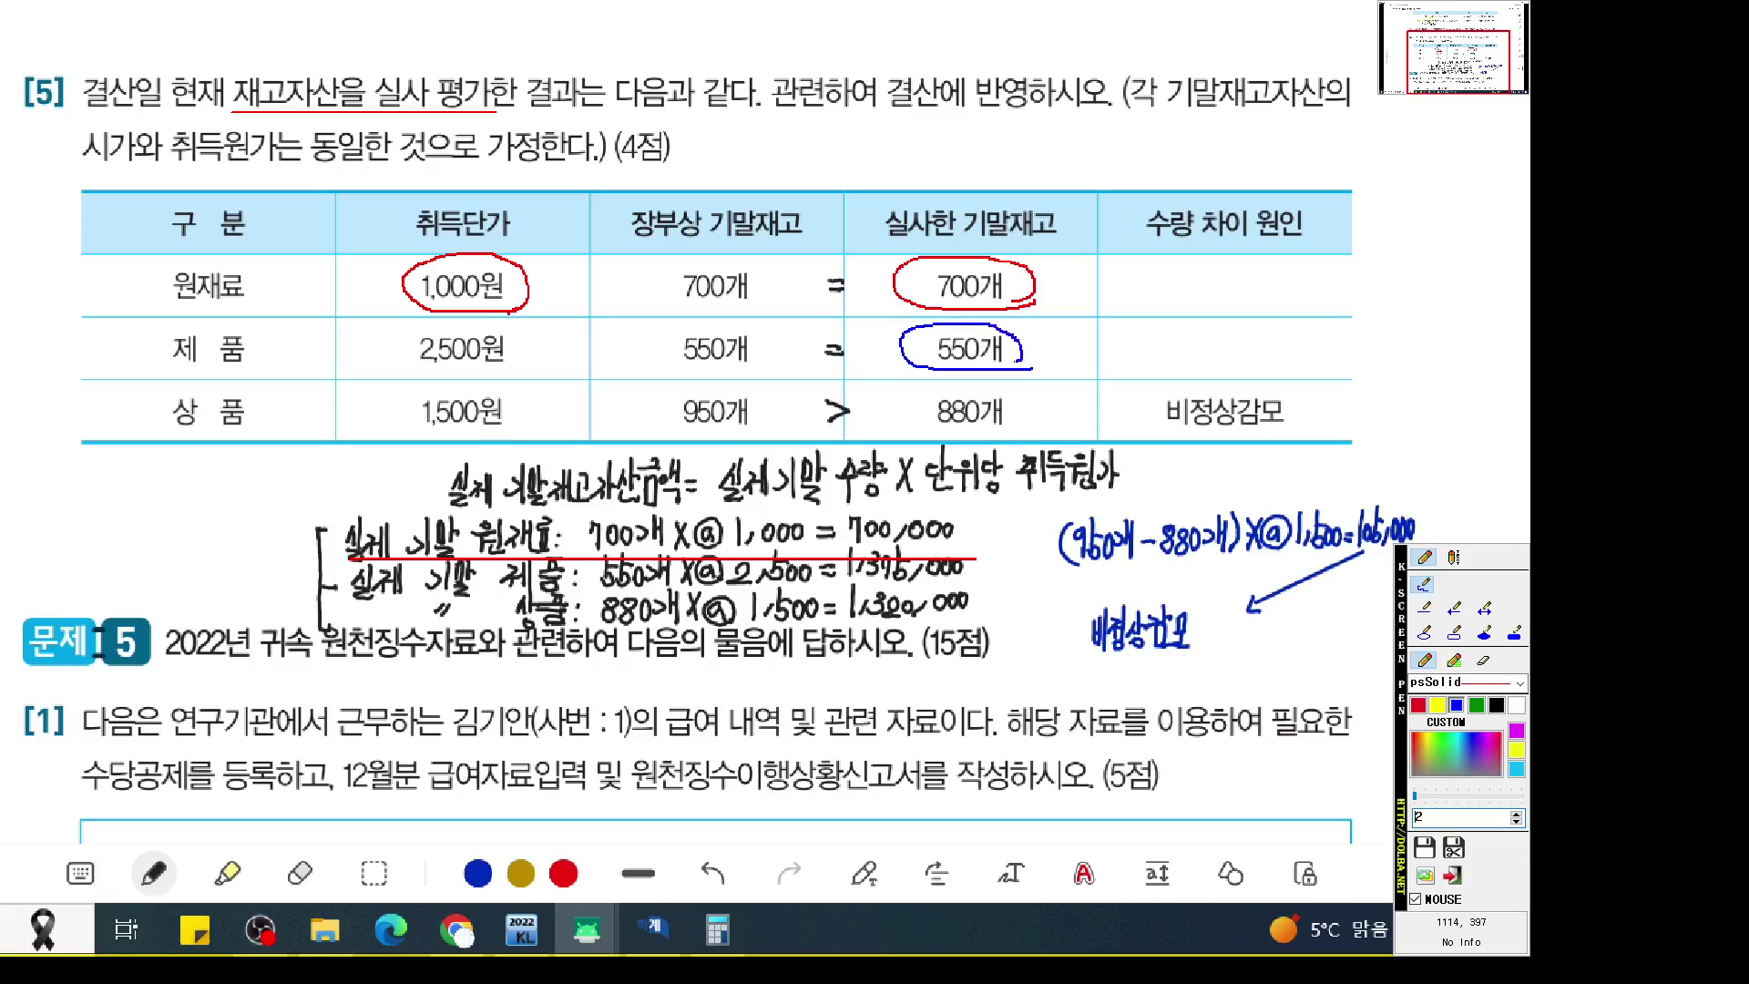
mouse_move(514, 371)
left_mouse_down()
mouse_move(442, 376)
mouse_move(428, 330)
mouse_move(521, 350)
mouse_move(515, 374)
left_mouse_up()
left_click_drag(355, 596, 569, 595)
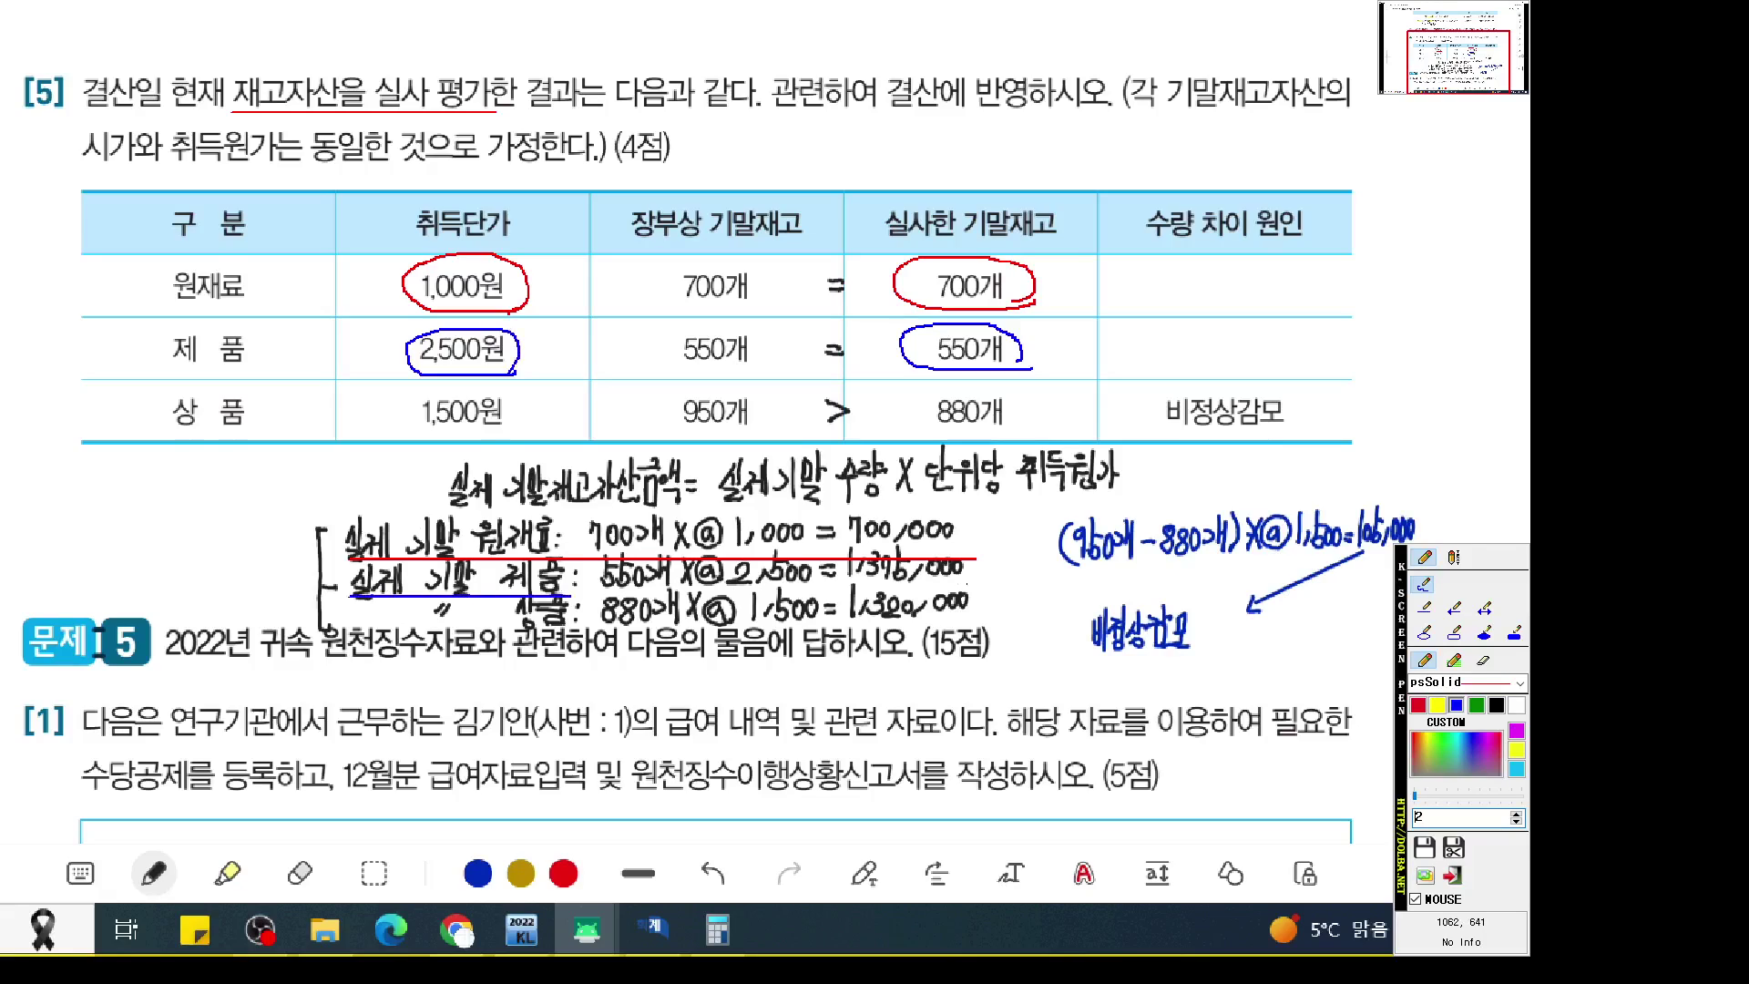
left_click_drag(967, 585, 825, 585)
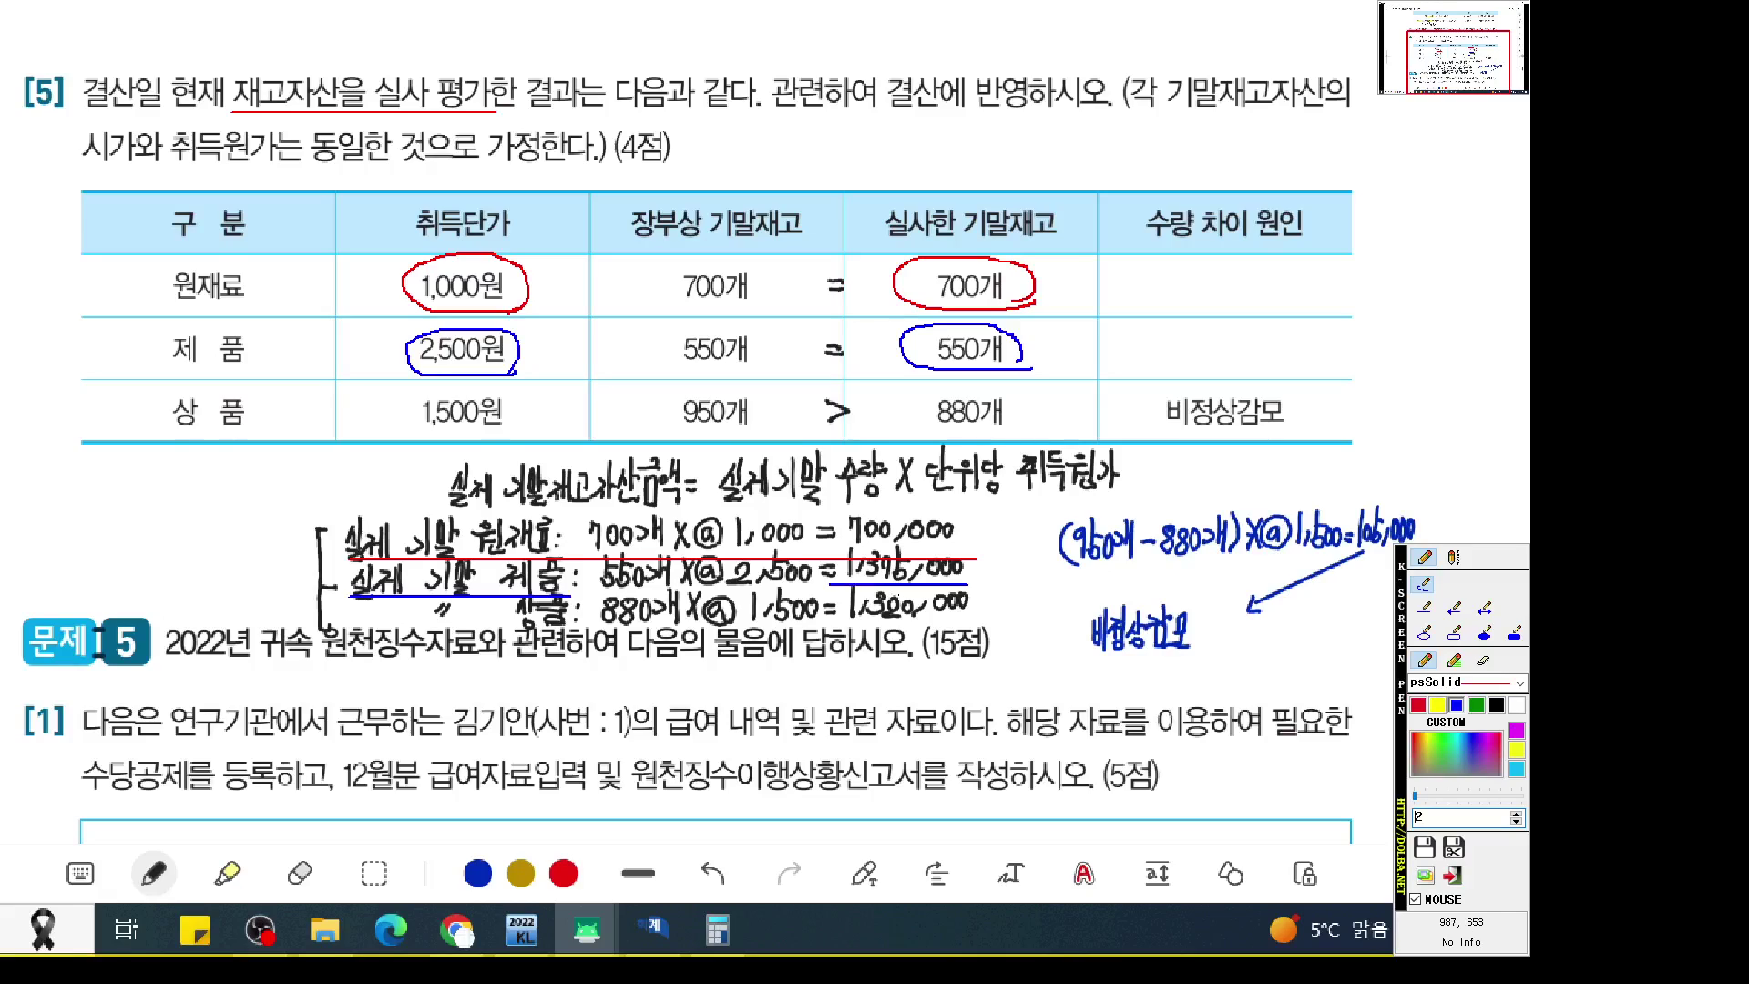